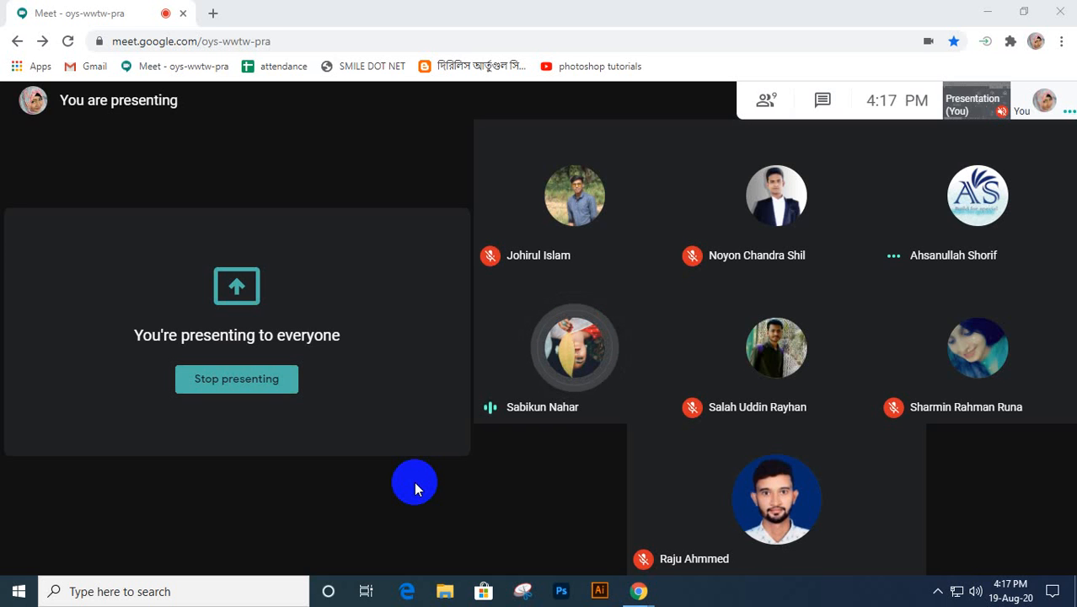
- Stop the current presentation and present the entire screen to the meeting again
{"action": "left_click", "coordinate": [240, 391]}
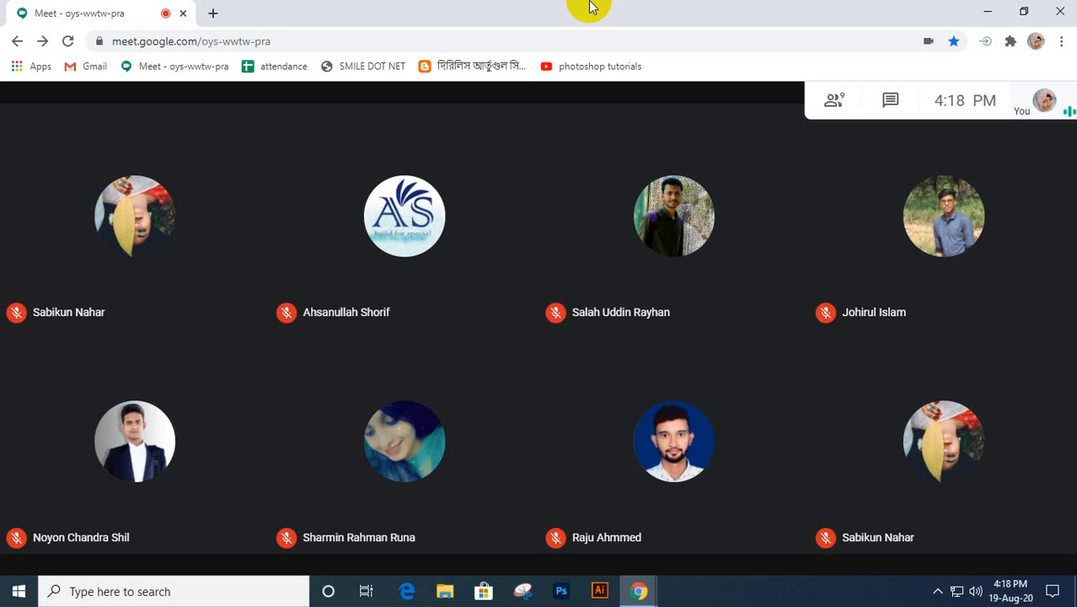
{"action": "left_click", "coordinate": [878, 217]}
{"action": "left_click", "coordinate": [963, 553]}
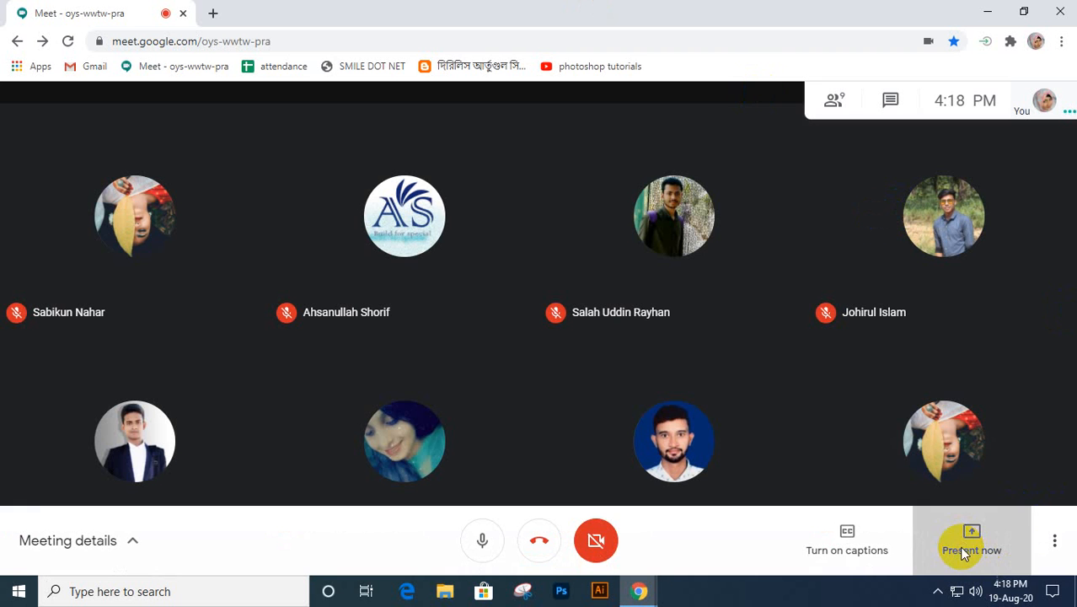
{"action": "left_click", "coordinate": [935, 403]}
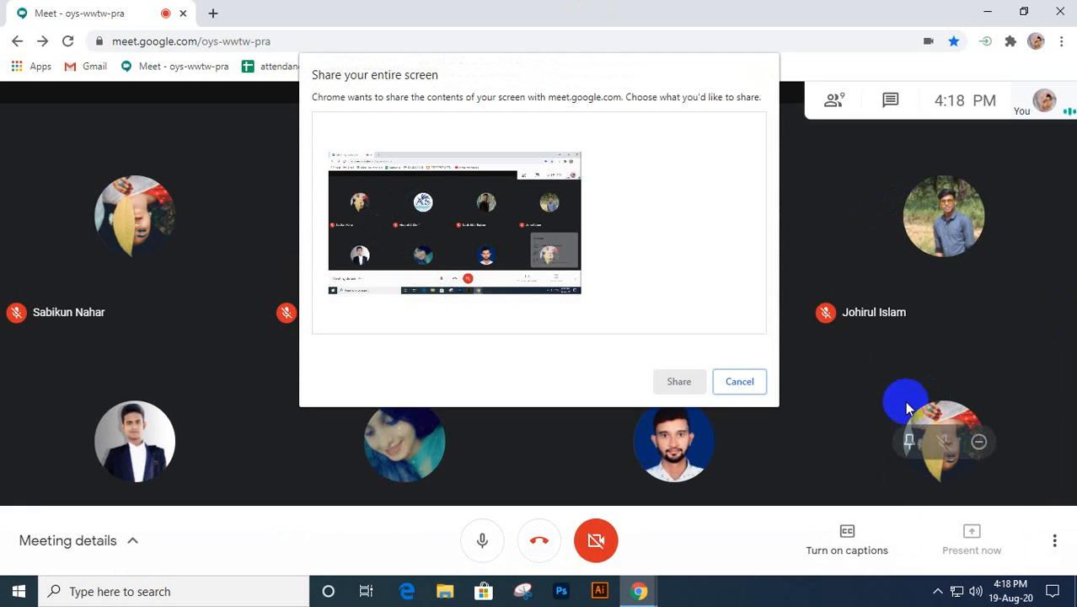
{"action": "left_click", "coordinate": [420, 229]}
{"action": "left_click", "coordinate": [677, 380]}
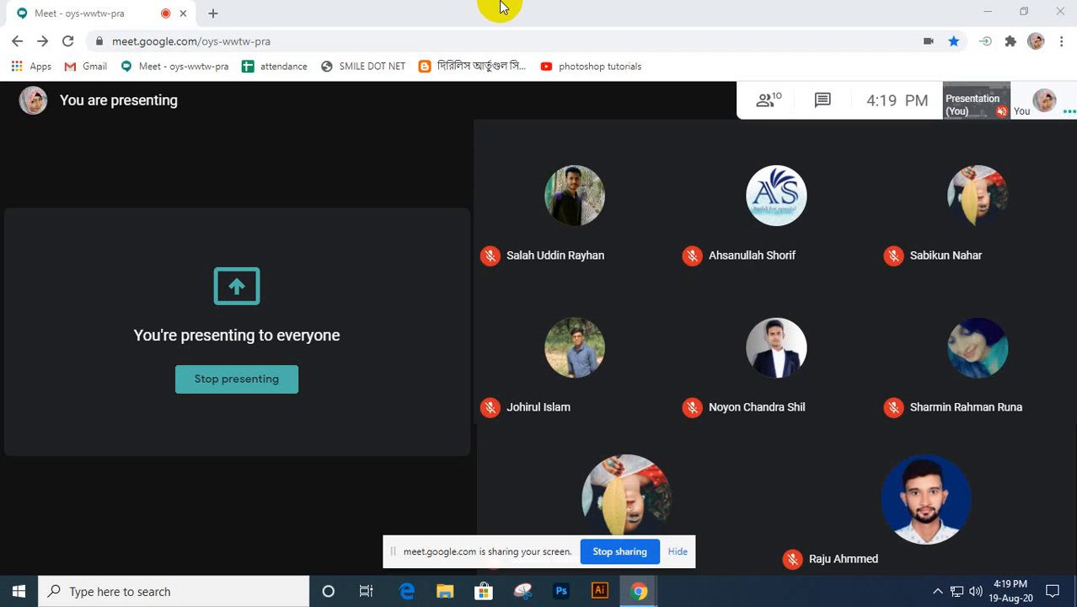
- Launch Illustrator and hide the screen-sharing notice
{"action": "left_click", "coordinate": [599, 591]}
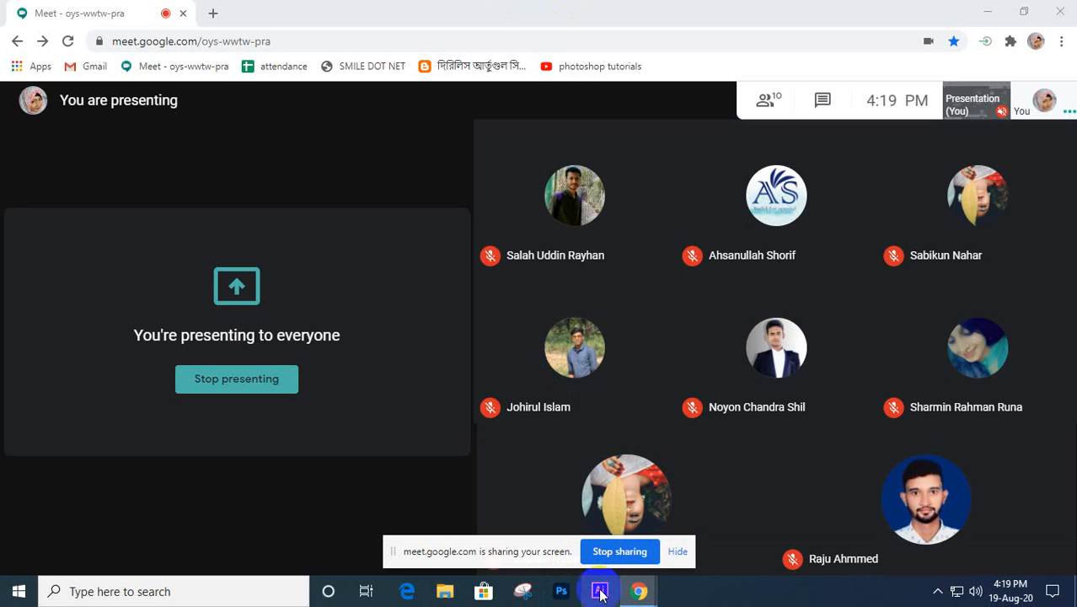
{"action": "left_click", "coordinate": [678, 553]}
- Search Google for "letter golden ratio" in a new browser tab and show the image results
{"action": "left_click", "coordinate": [213, 15]}
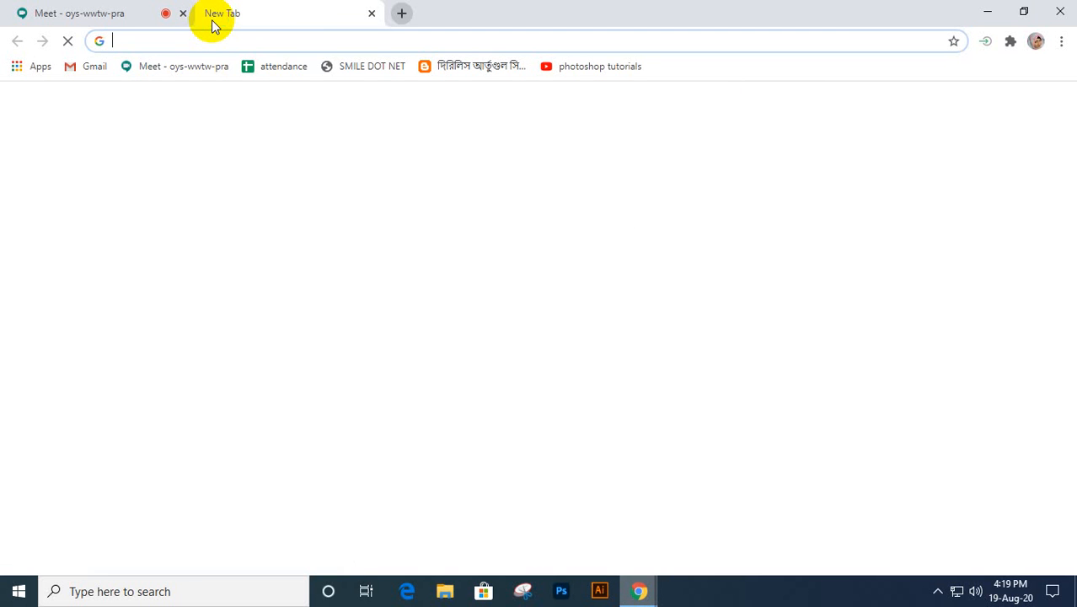
{"action": "type", "text": "letter "}
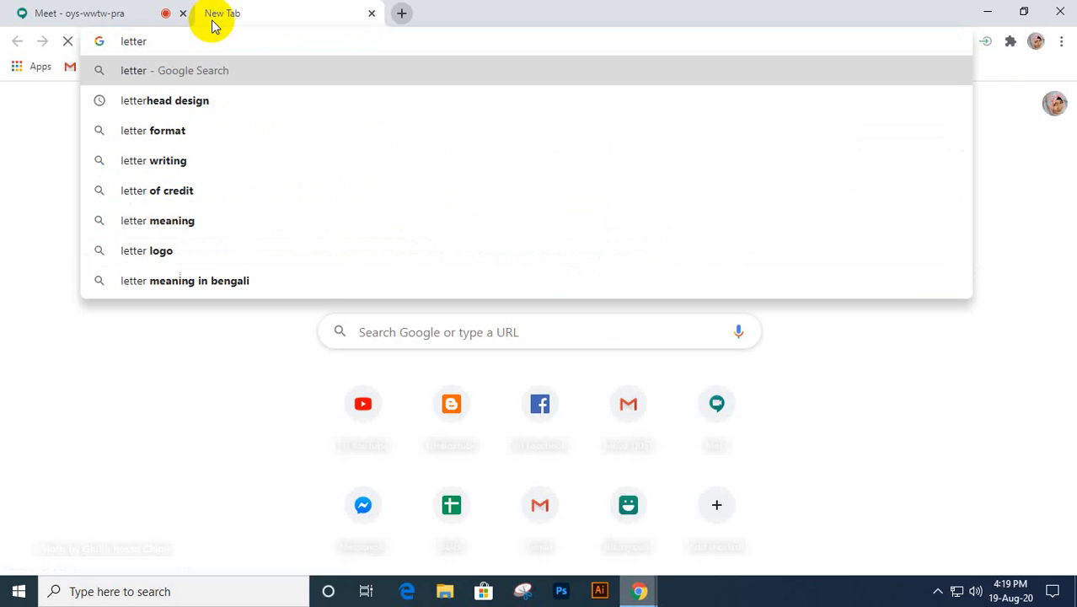
{"action": "type", "text": "golde"}
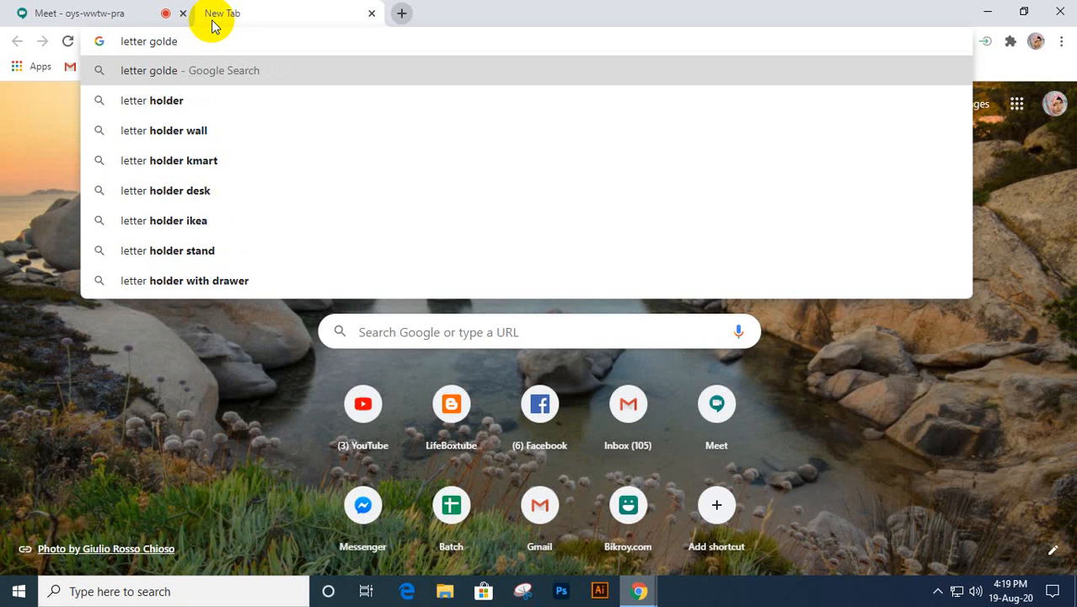
{"action": "type", "text": "n ratio"}
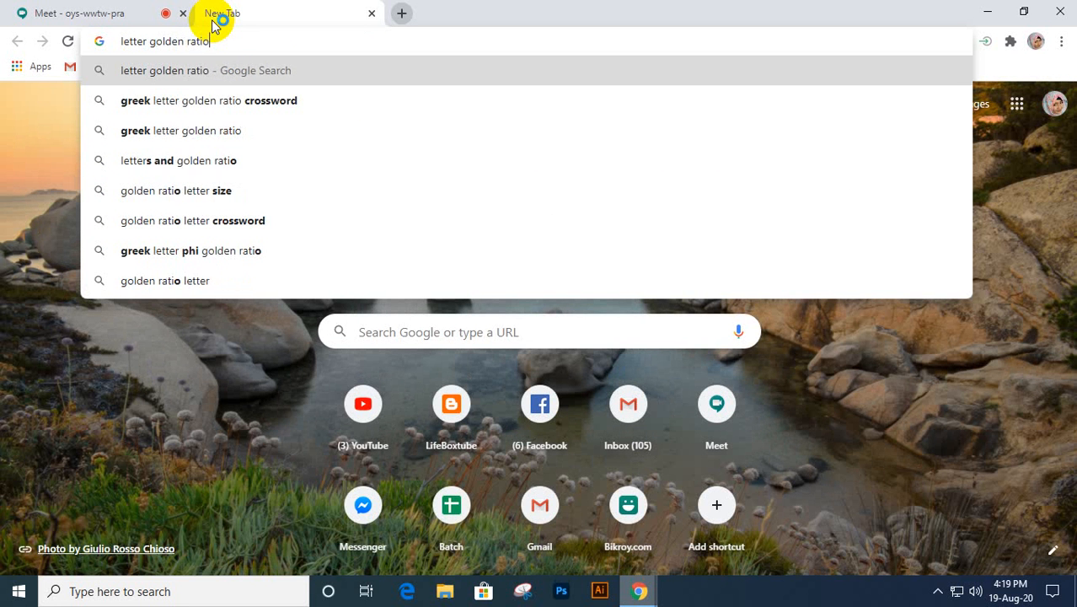
{"action": "key", "text": "Return"}
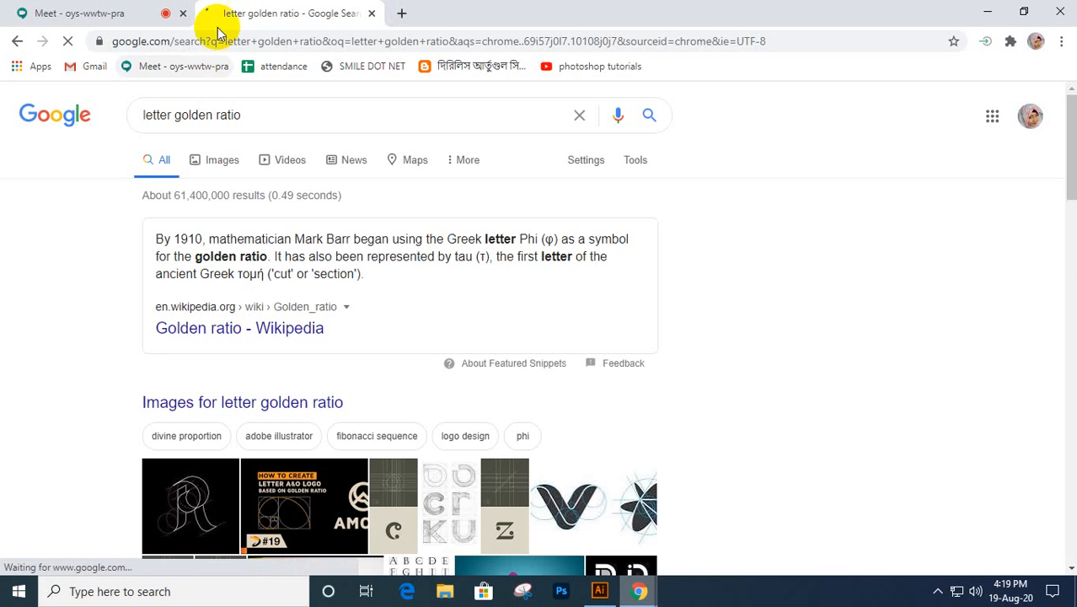
{"action": "left_click", "coordinate": [219, 165]}
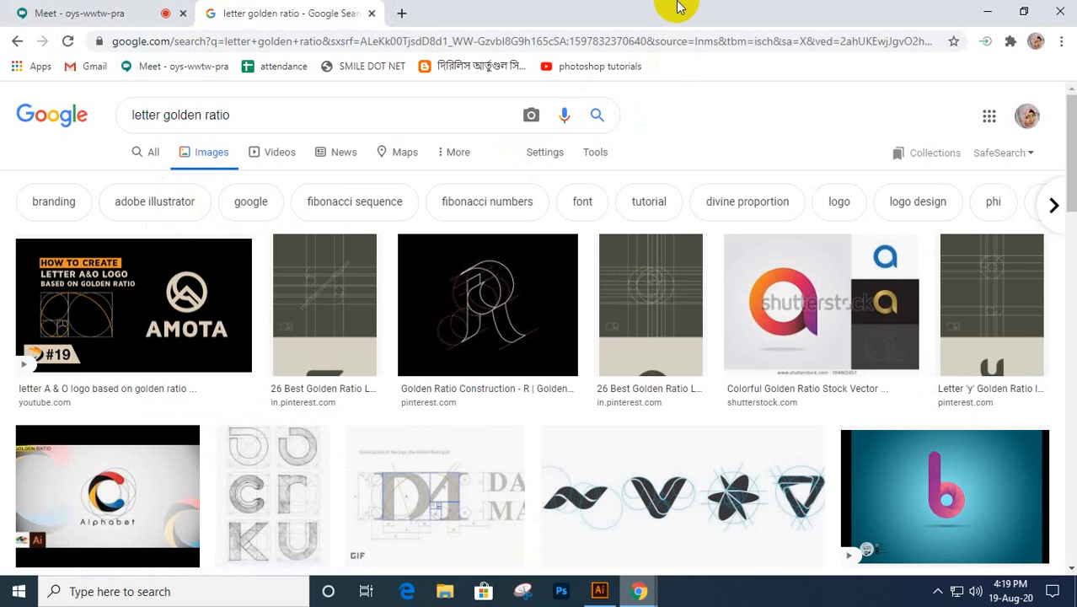
- Preview the Alphabet letter C logo, the Skillshare letter sketches and the letter b logo from the image results
{"action": "scroll", "coordinate": [685, 160], "scroll_direction": "down", "scroll_amount": 1}
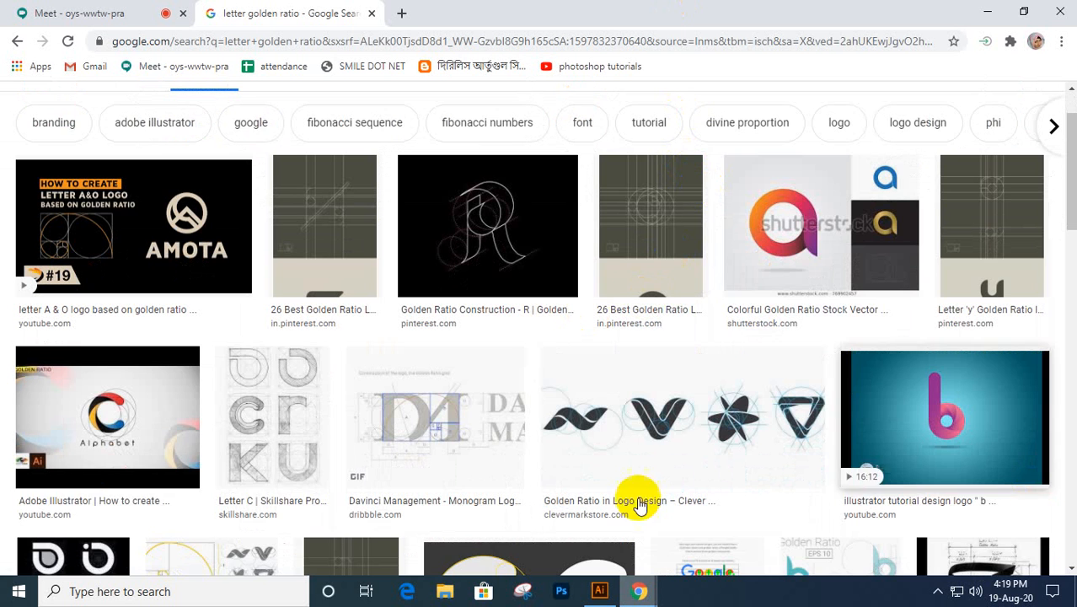
{"action": "left_click", "coordinate": [91, 384]}
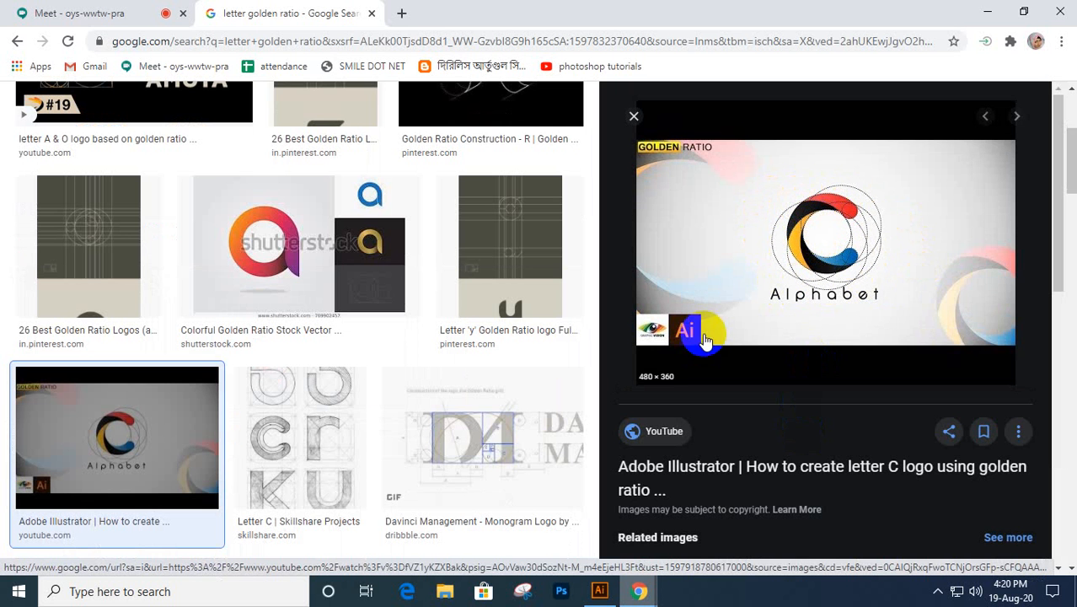
{"action": "scroll", "coordinate": [346, 329], "scroll_direction": "down", "scroll_amount": 1}
{"action": "left_click", "coordinate": [314, 363]}
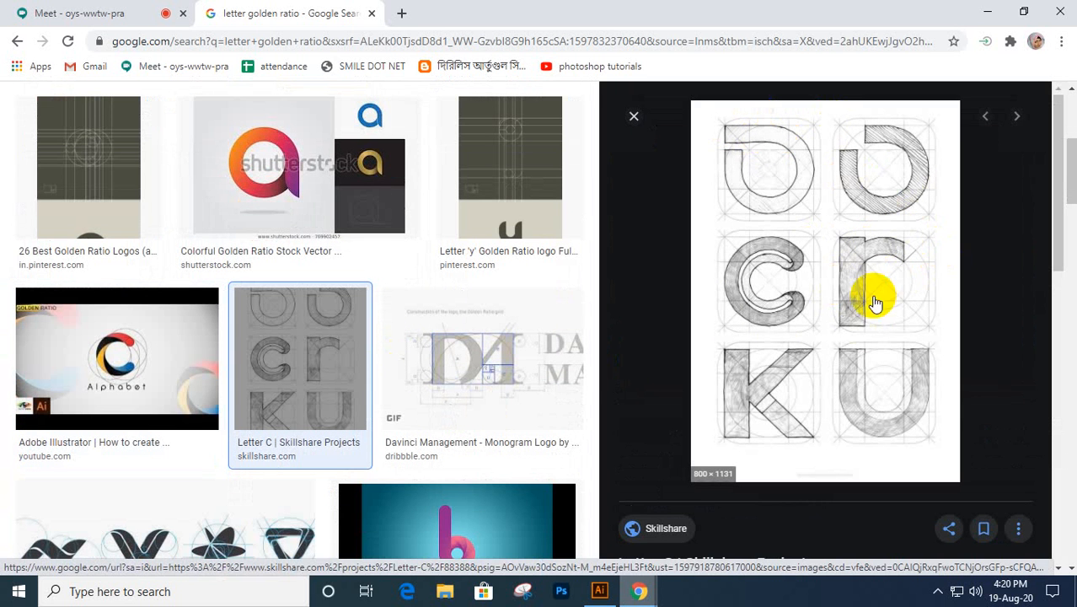
{"action": "scroll", "coordinate": [386, 314], "scroll_direction": "down", "scroll_amount": 2}
{"action": "scroll", "coordinate": [386, 315], "scroll_direction": "down", "scroll_amount": 2}
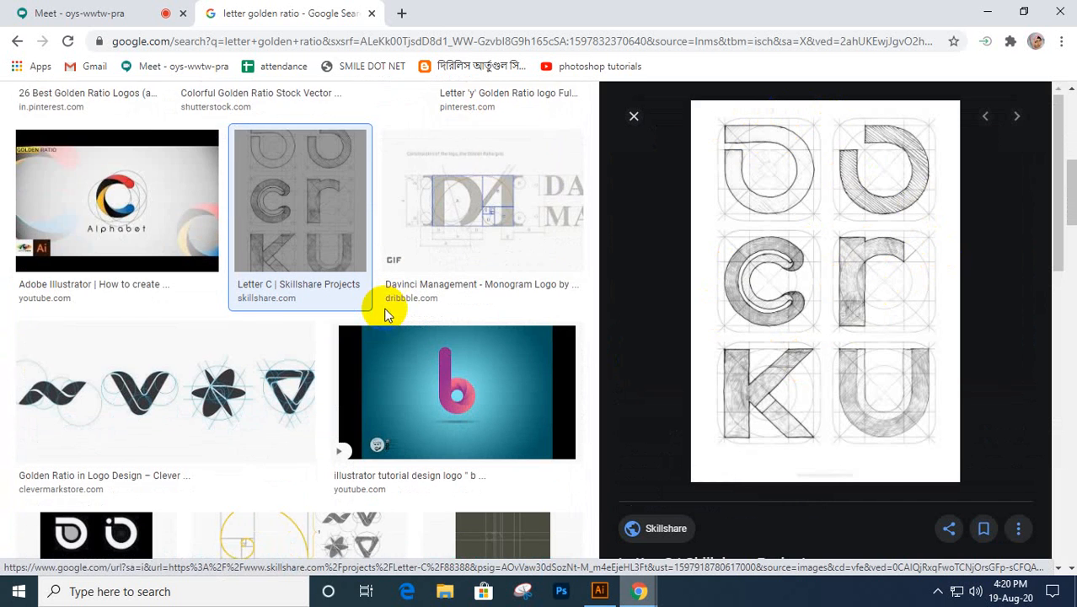
{"action": "left_click", "coordinate": [478, 229]}
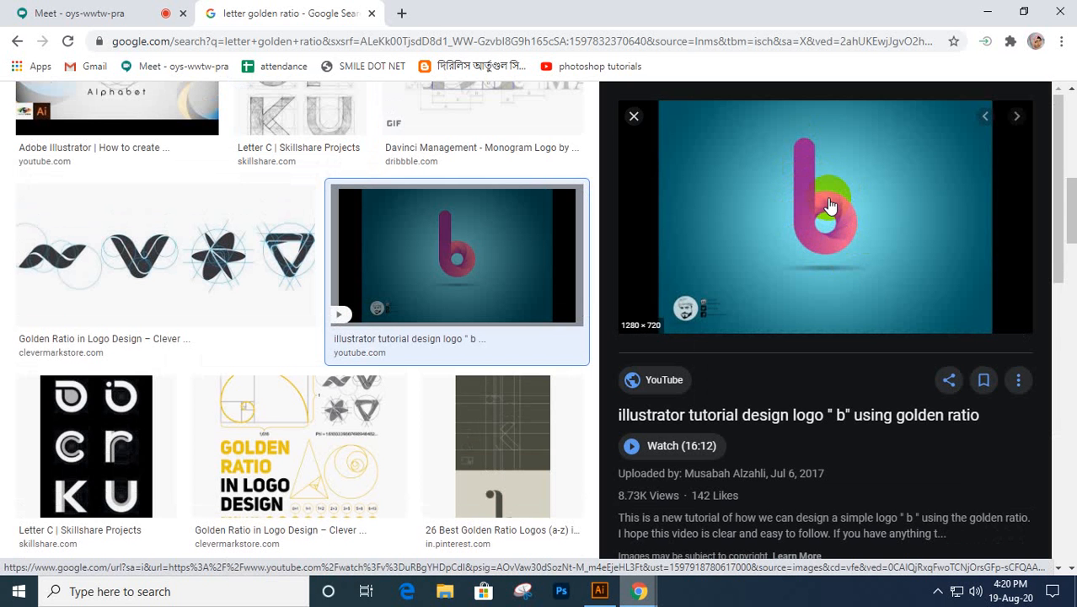
- Preview the multicoloured b logo from the related images and look through its own related logo designs
{"action": "scroll", "coordinate": [830, 205], "scroll_direction": "down", "scroll_amount": 5}
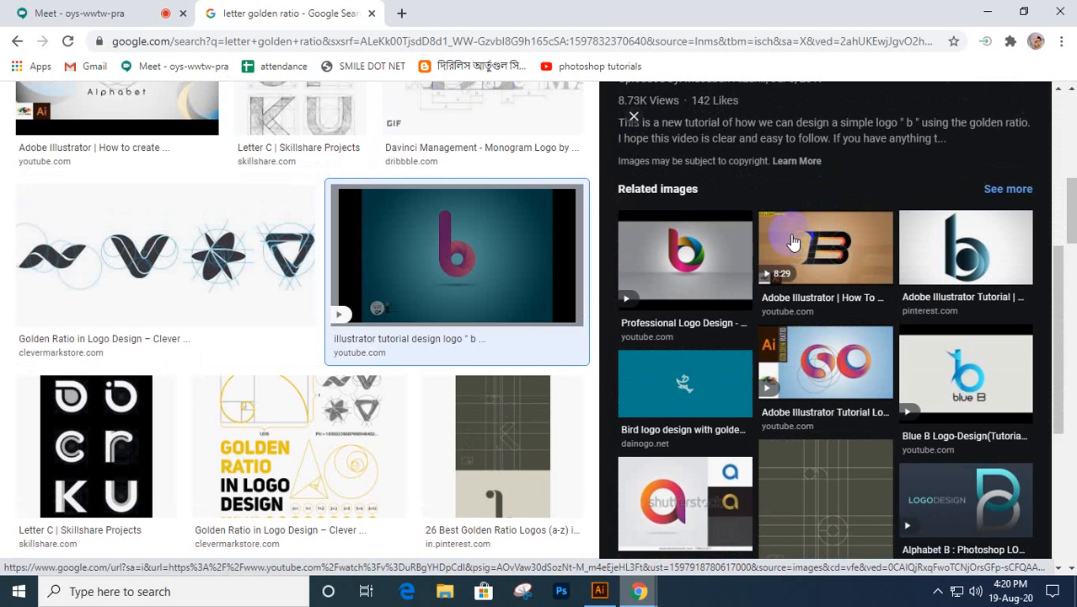
{"action": "left_click", "coordinate": [702, 249]}
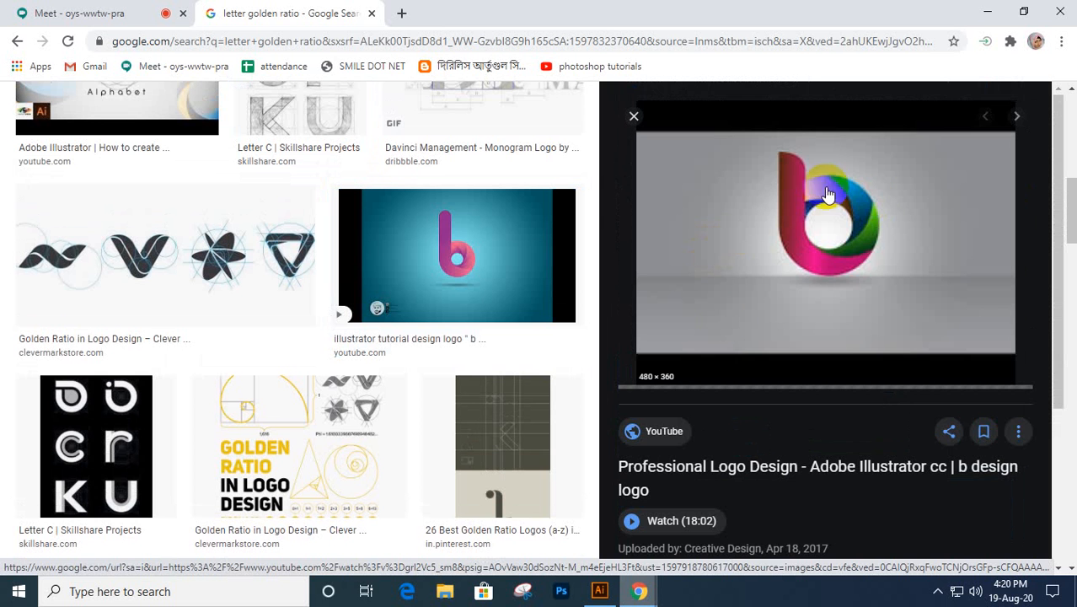
{"action": "scroll", "coordinate": [858, 278], "scroll_direction": "down", "scroll_amount": 5}
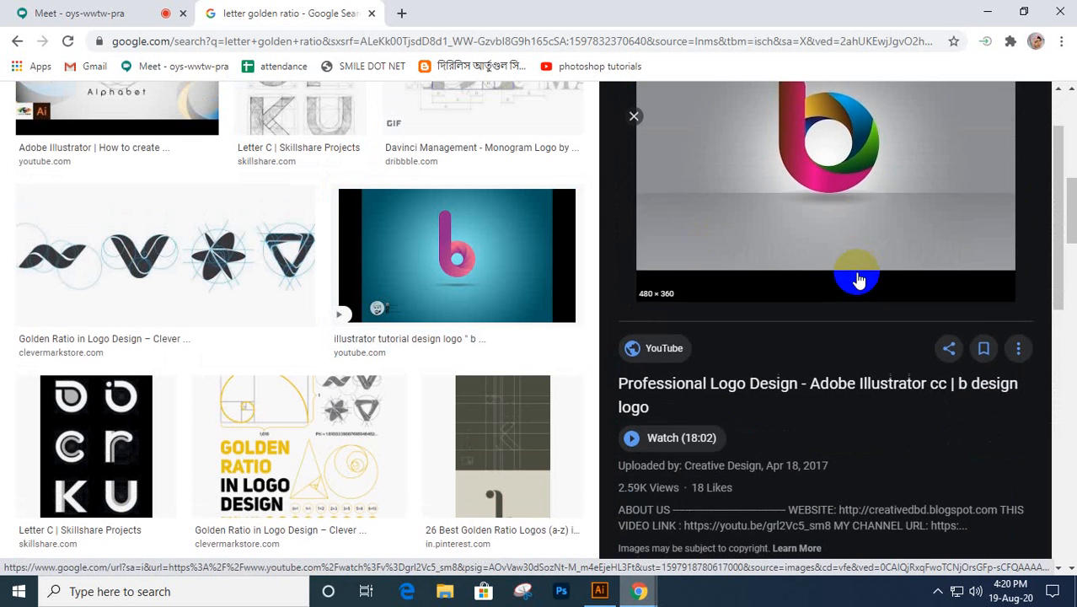
{"action": "scroll", "coordinate": [858, 278], "scroll_direction": "down", "scroll_amount": 3}
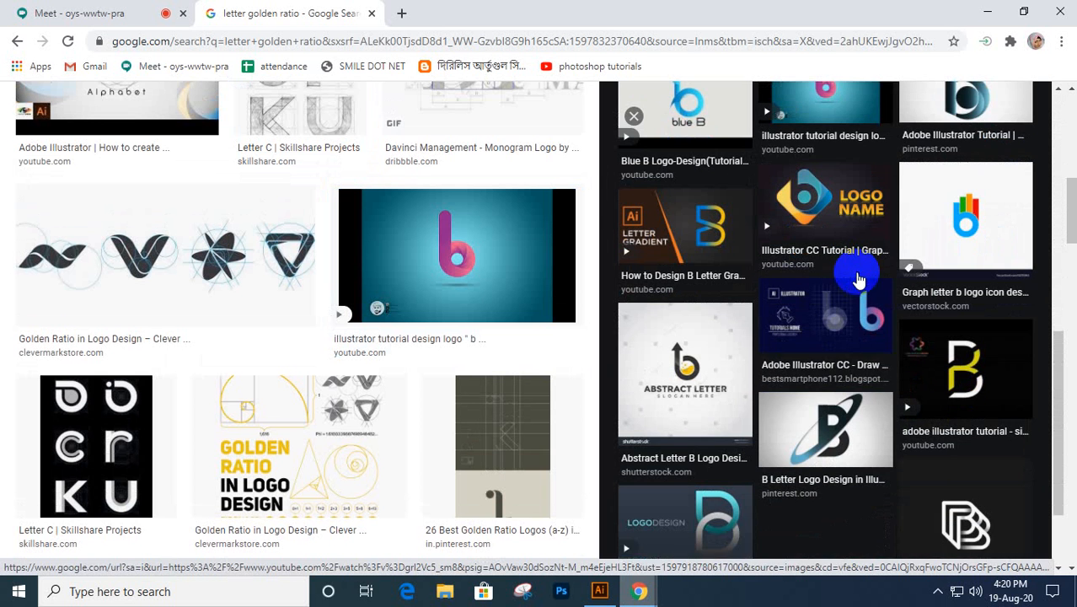
{"action": "scroll", "coordinate": [817, 459], "scroll_direction": "down", "scroll_amount": 1}
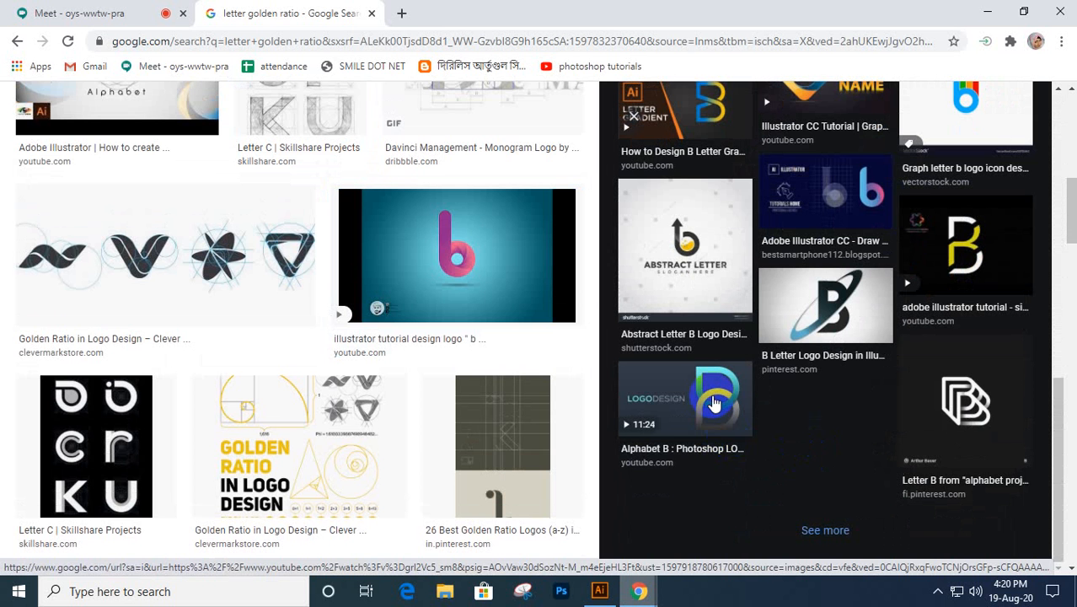
- Preview the circled S line logo from Behance and the related golden ratio swirl logo construction
{"action": "scroll", "coordinate": [333, 358], "scroll_direction": "down", "scroll_amount": 4}
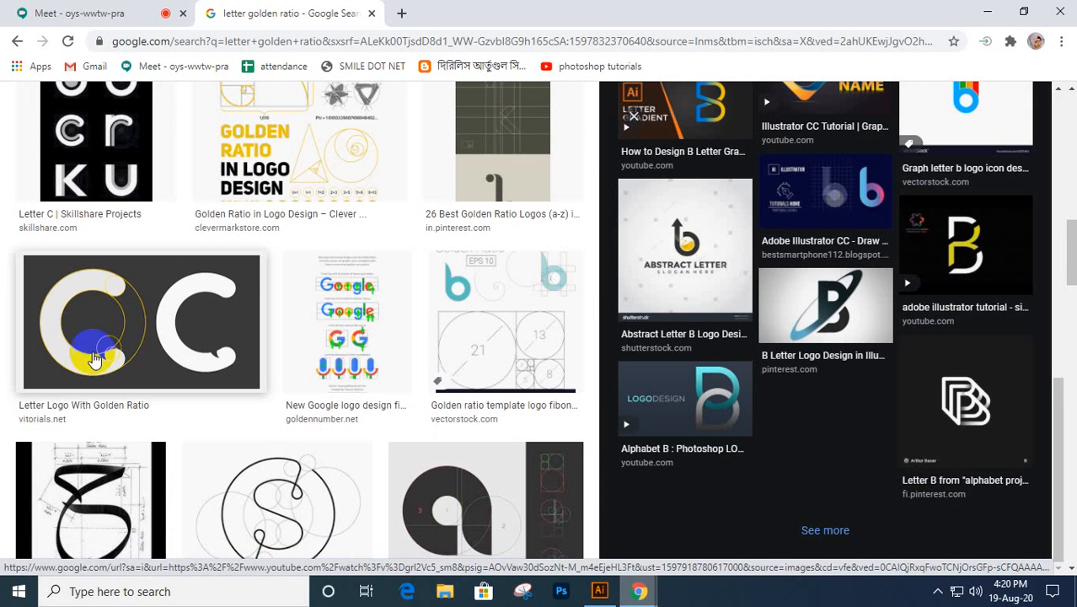
{"action": "scroll", "coordinate": [130, 328], "scroll_direction": "down", "scroll_amount": 2}
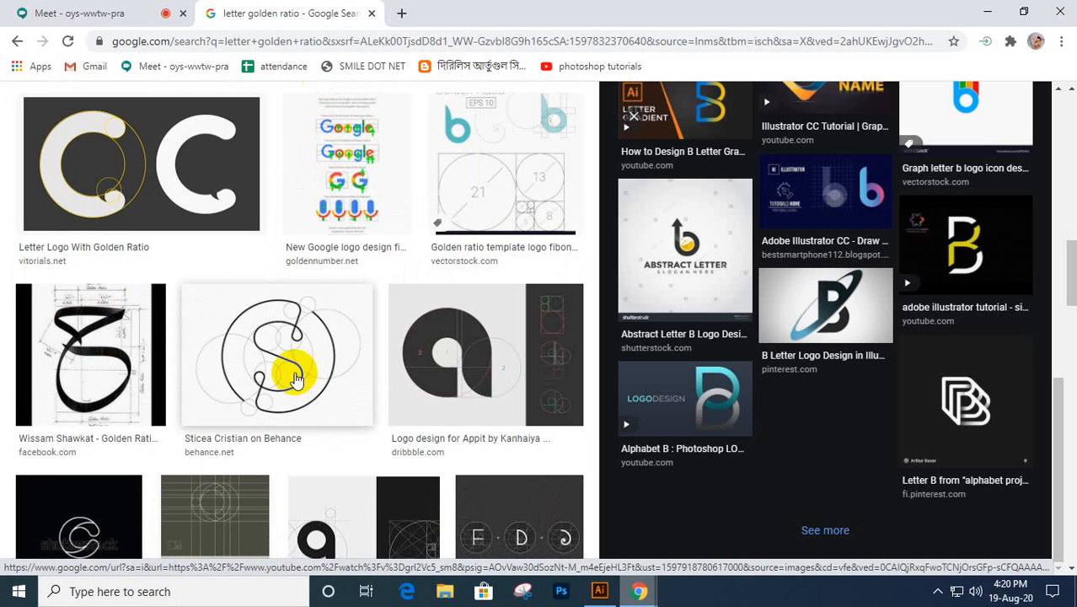
{"action": "left_click", "coordinate": [295, 379]}
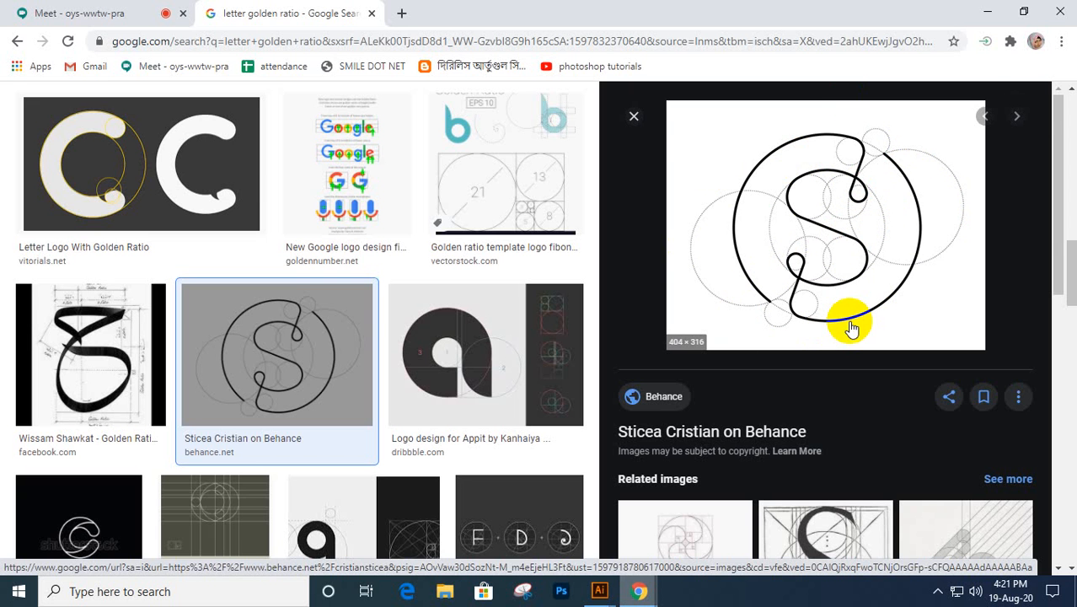
{"action": "scroll", "coordinate": [851, 329], "scroll_direction": "down", "scroll_amount": 2}
{"action": "scroll", "coordinate": [848, 320], "scroll_direction": "down", "scroll_amount": 1}
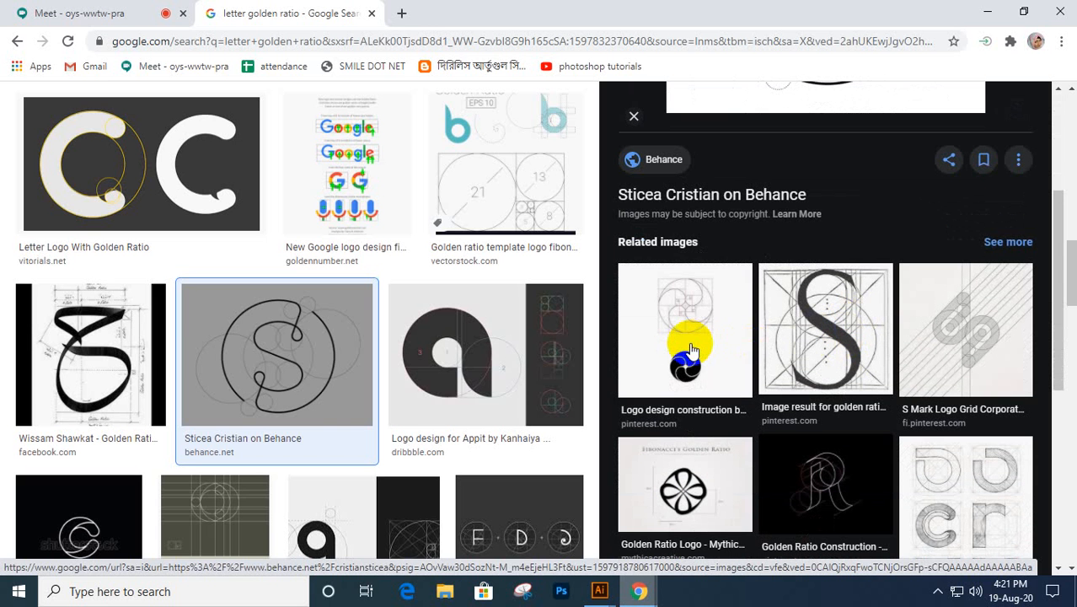
{"action": "left_click", "coordinate": [689, 349]}
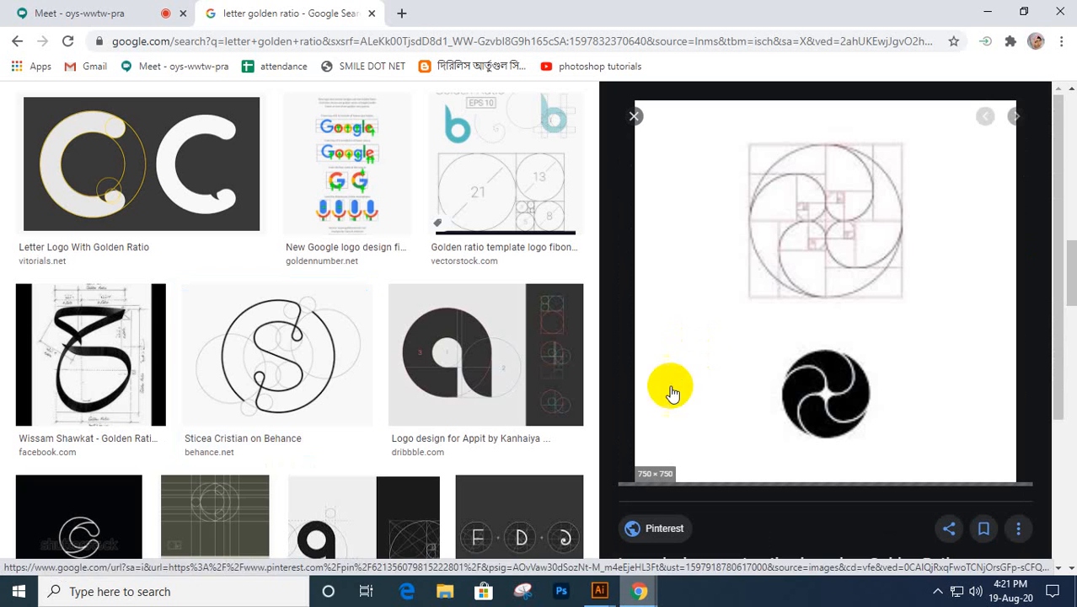
- Switch to Illustrator and create a new landscape document of 7 x 5 in with one artboard
{"action": "left_click", "coordinate": [600, 590]}
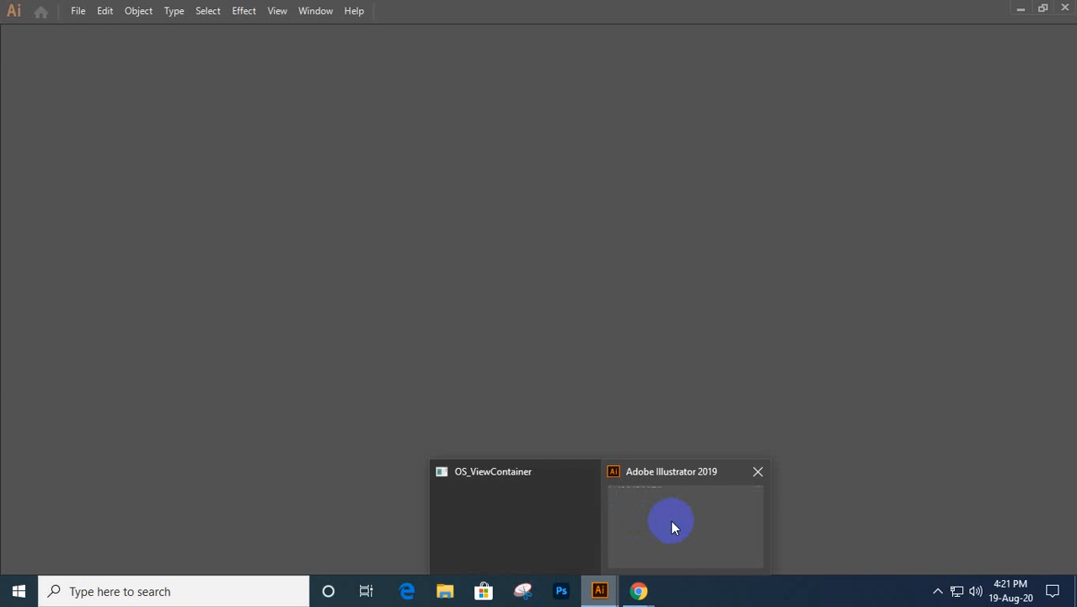
{"action": "left_click", "coordinate": [671, 519]}
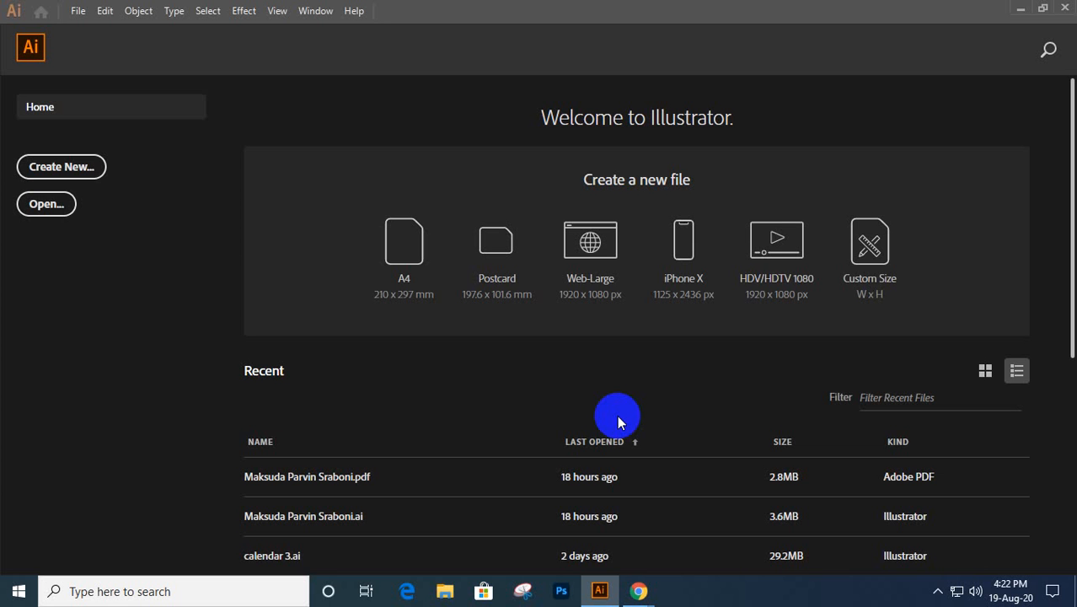
{"action": "left_click", "coordinate": [47, 164]}
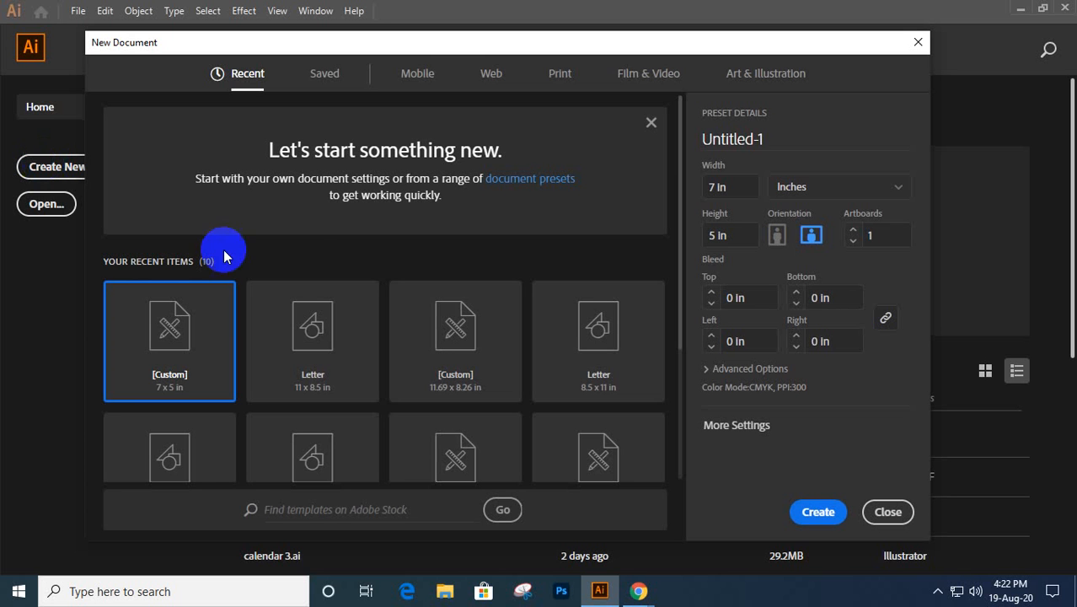
{"action": "left_click", "coordinate": [818, 510]}
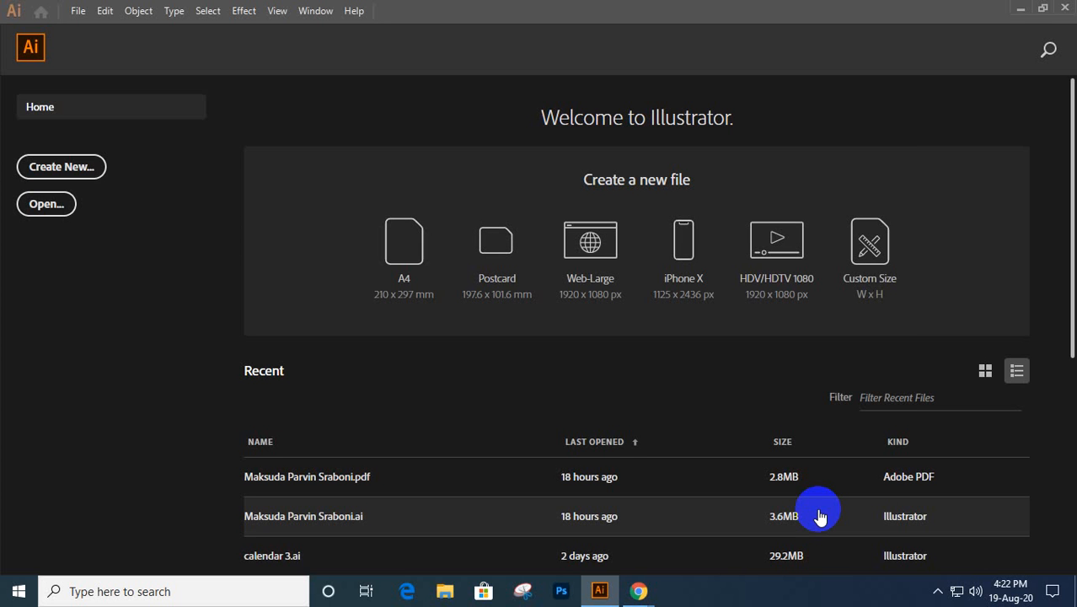
{"action": "double_click", "coordinate": [820, 516]}
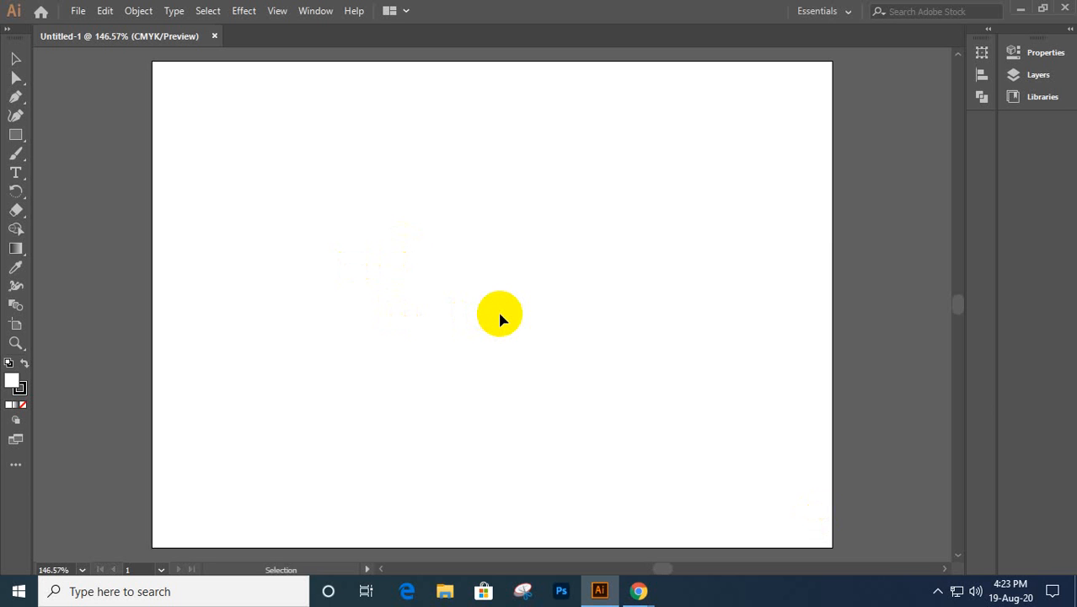
{"action": "key", "text": "ctrl+1"}
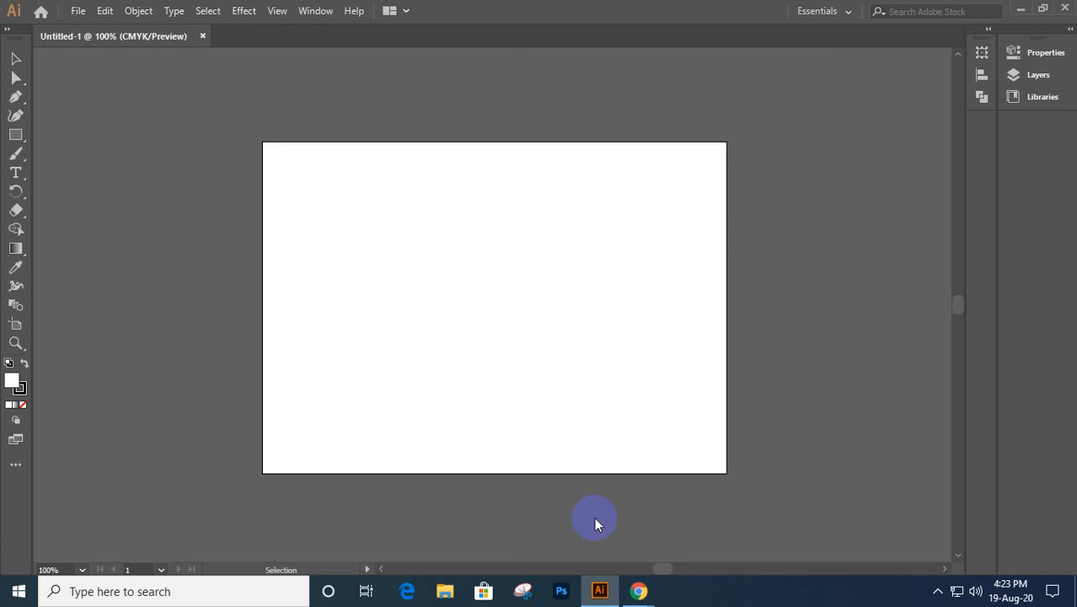
- Switch to Chrome and return to the Google Meet call
{"action": "mouse_move", "coordinate": [639, 588]}
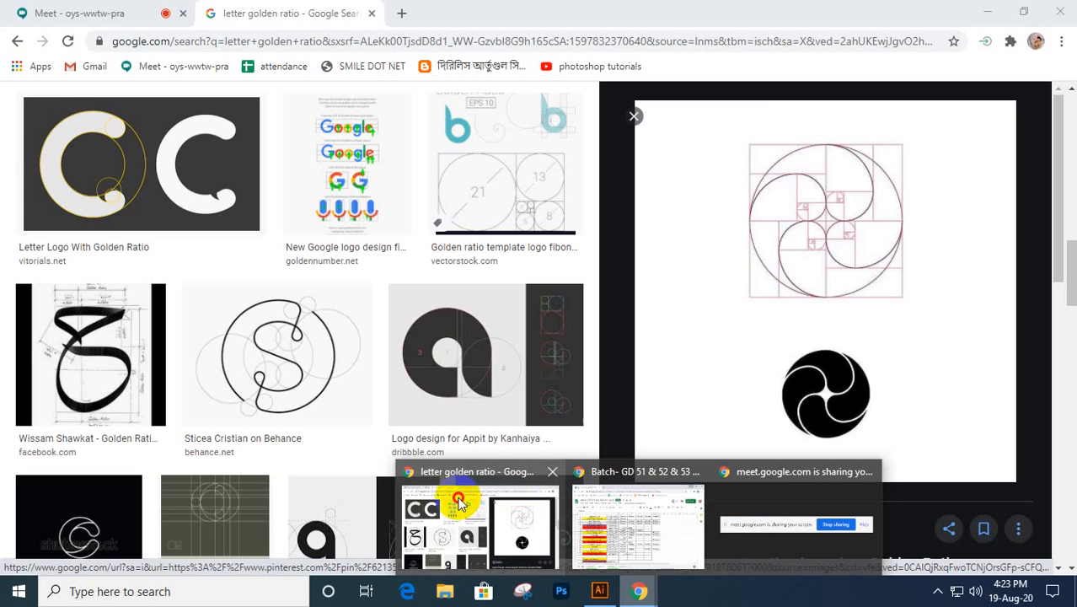
{"action": "left_click", "coordinate": [469, 501]}
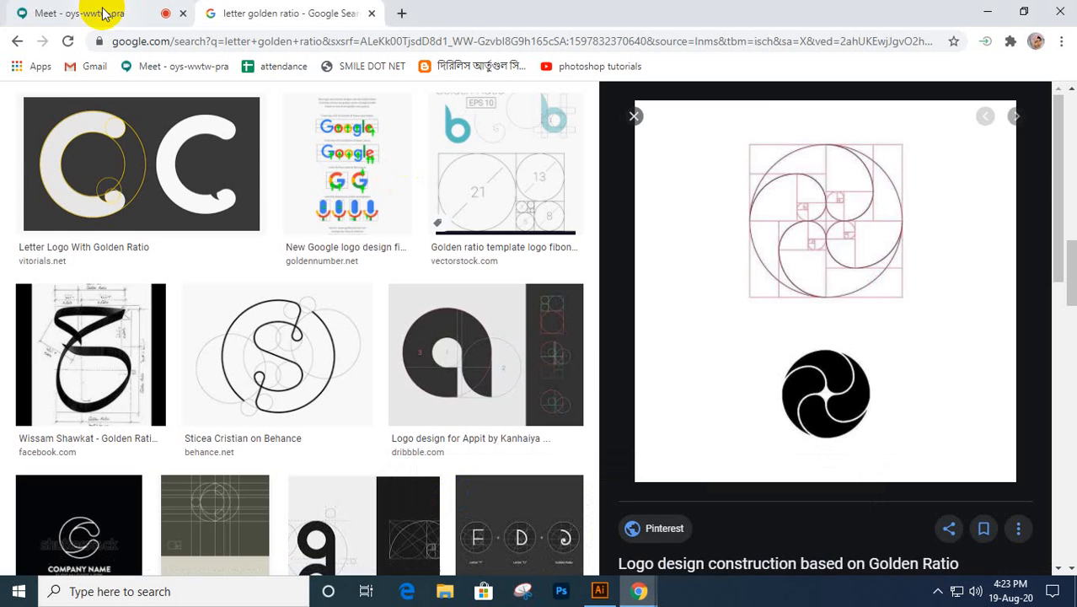
{"action": "left_click", "coordinate": [84, 13]}
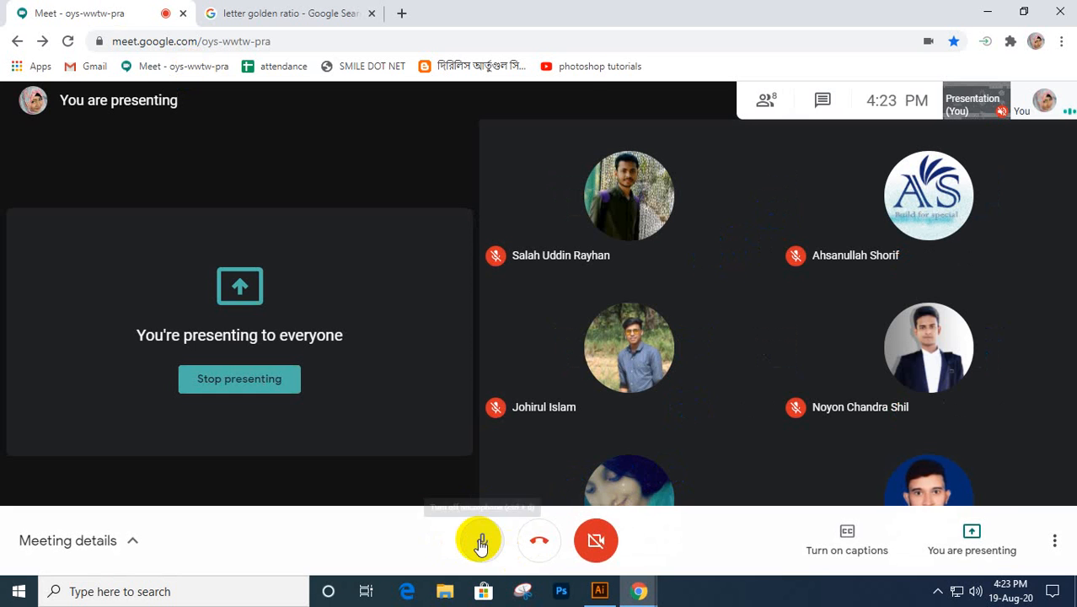
- Mute the microphone in the Google Meet call, and unmute it again
{"action": "left_click", "coordinate": [481, 540]}
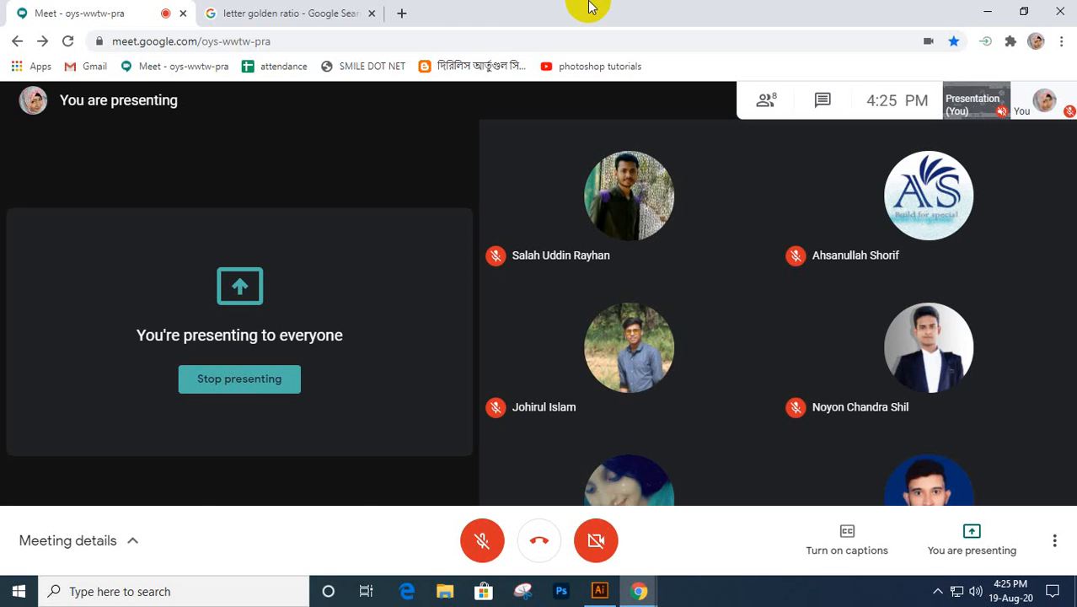
{"action": "left_click", "coordinate": [482, 541]}
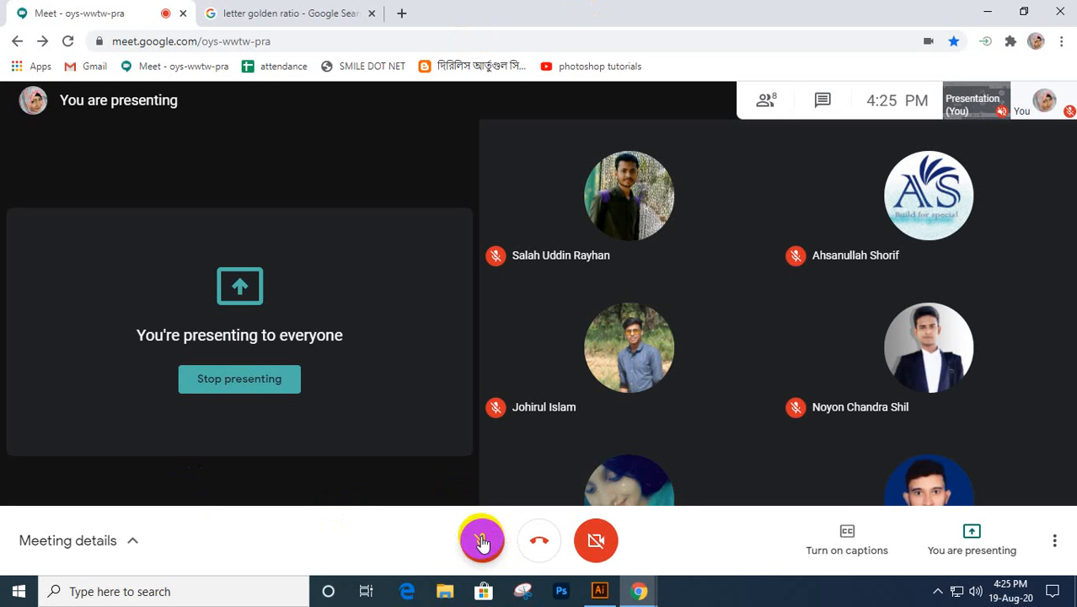
- Bring up the batch attendance spreadsheet, review the GD 52 students' attendance records and colour-coded notes, and minimise it
{"action": "left_click", "coordinate": [660, 542]}
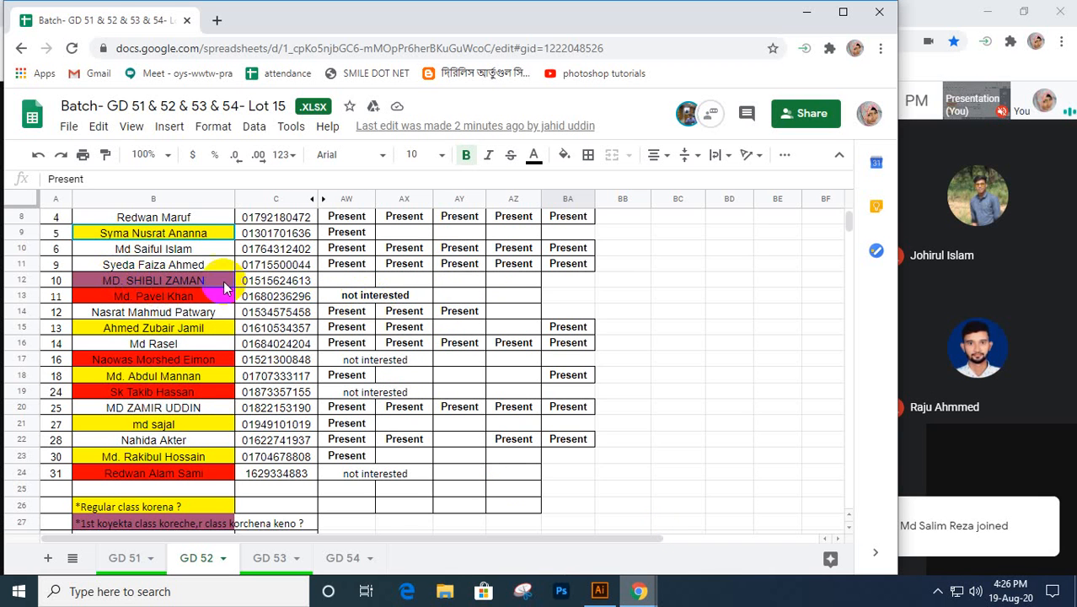
{"action": "scroll", "coordinate": [199, 348], "scroll_direction": "up", "scroll_amount": 2}
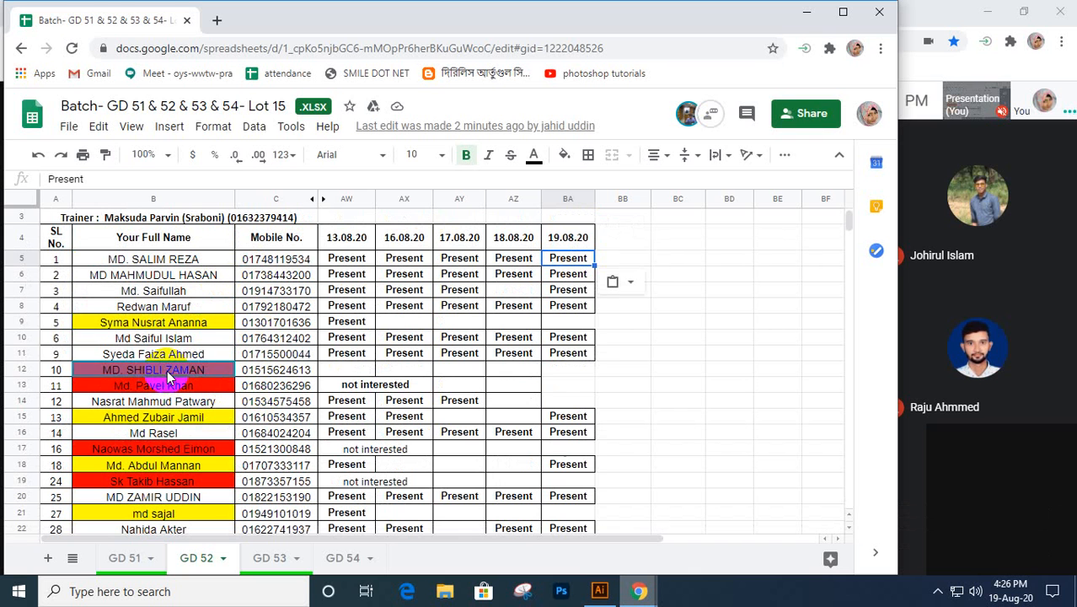
{"action": "left_click", "coordinate": [21, 369]}
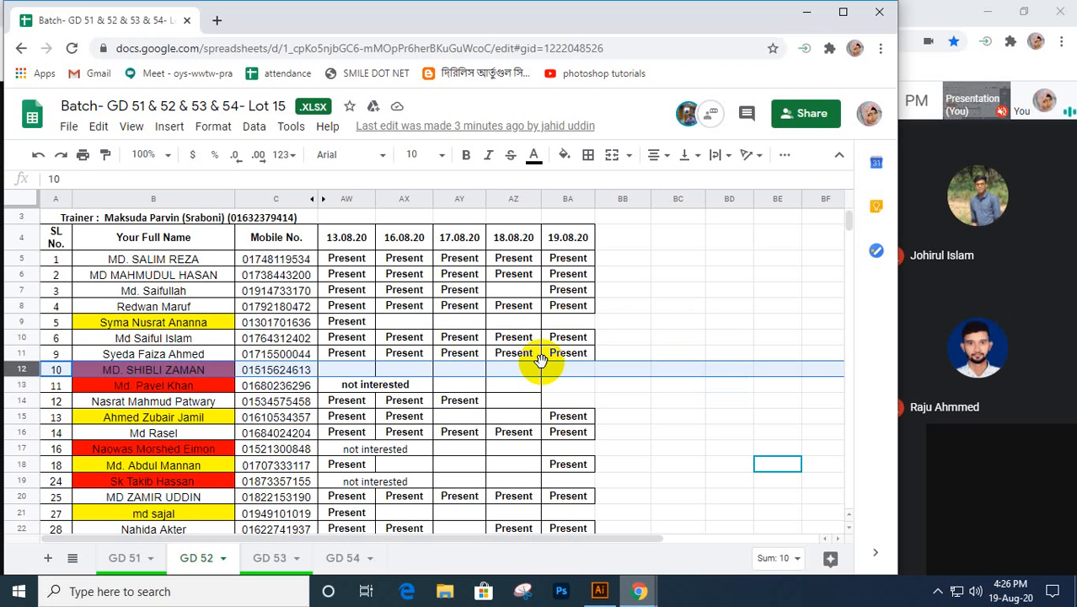
{"action": "scroll", "coordinate": [350, 358], "scroll_direction": "down", "scroll_amount": 1}
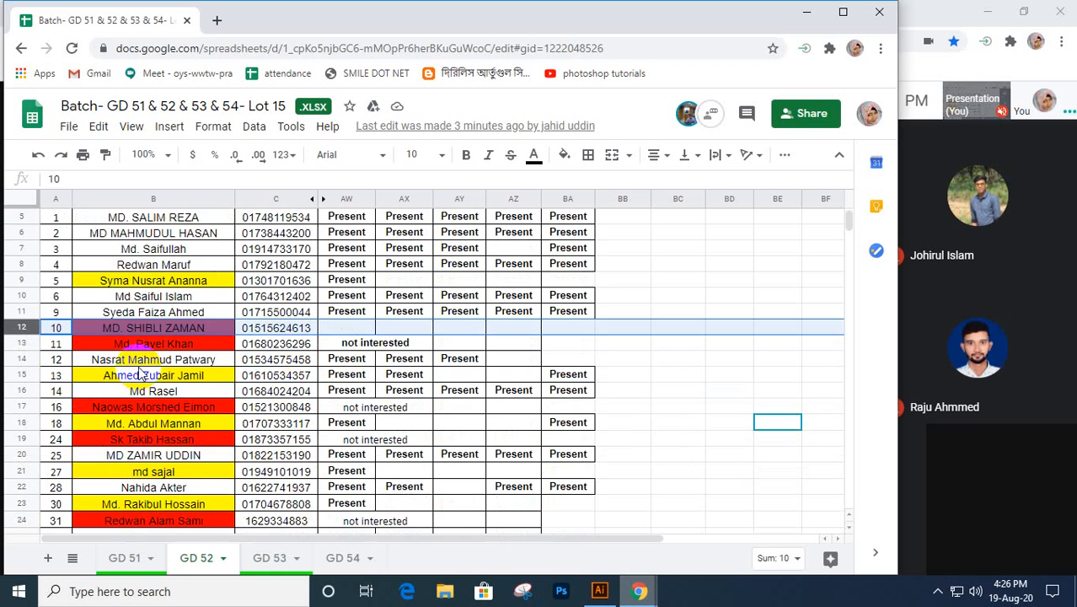
{"action": "scroll", "coordinate": [180, 505], "scroll_direction": "down", "scroll_amount": 3}
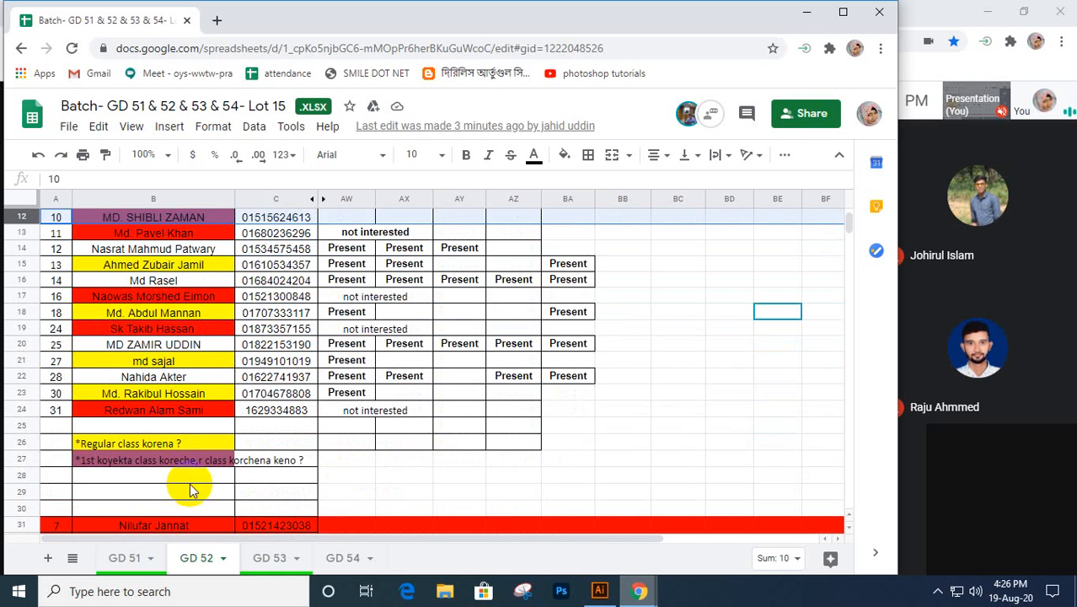
{"action": "scroll", "coordinate": [253, 480], "scroll_direction": "down", "scroll_amount": 3}
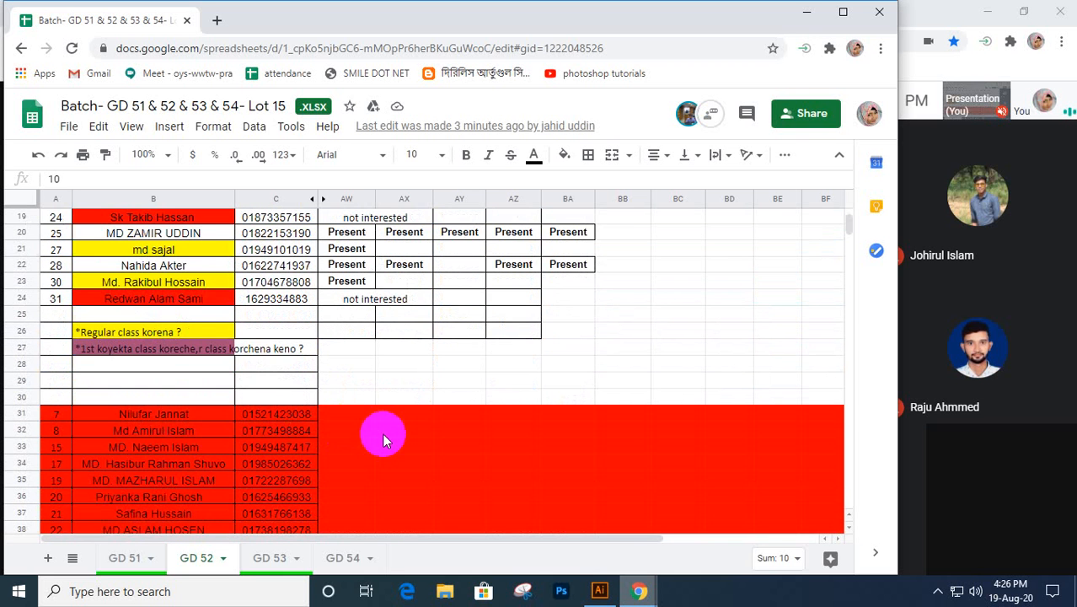
{"action": "scroll", "coordinate": [383, 433], "scroll_direction": "up", "scroll_amount": 3}
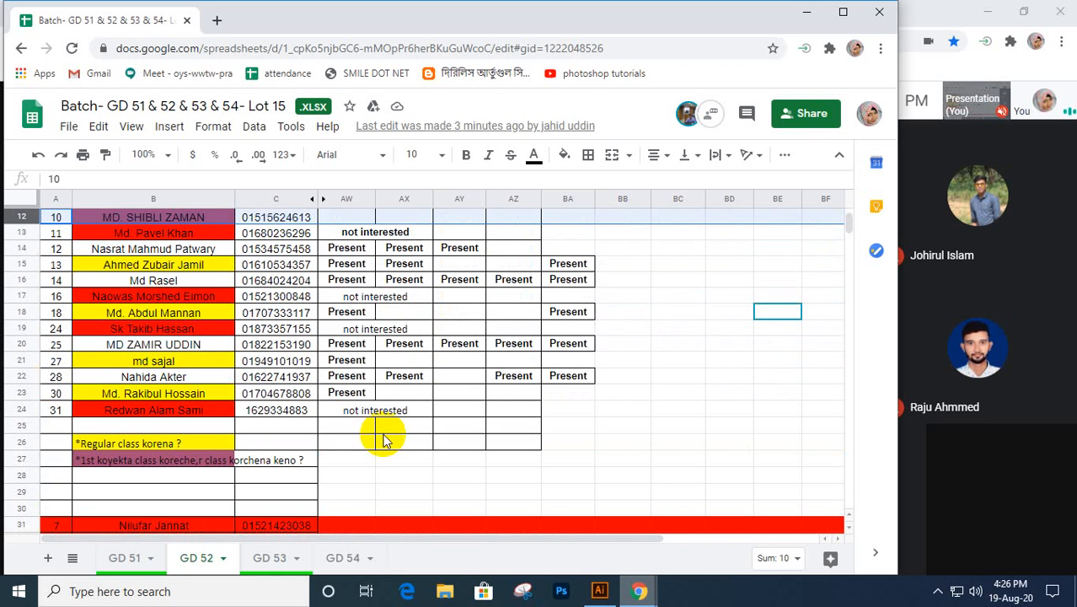
{"action": "left_click", "coordinate": [807, 11]}
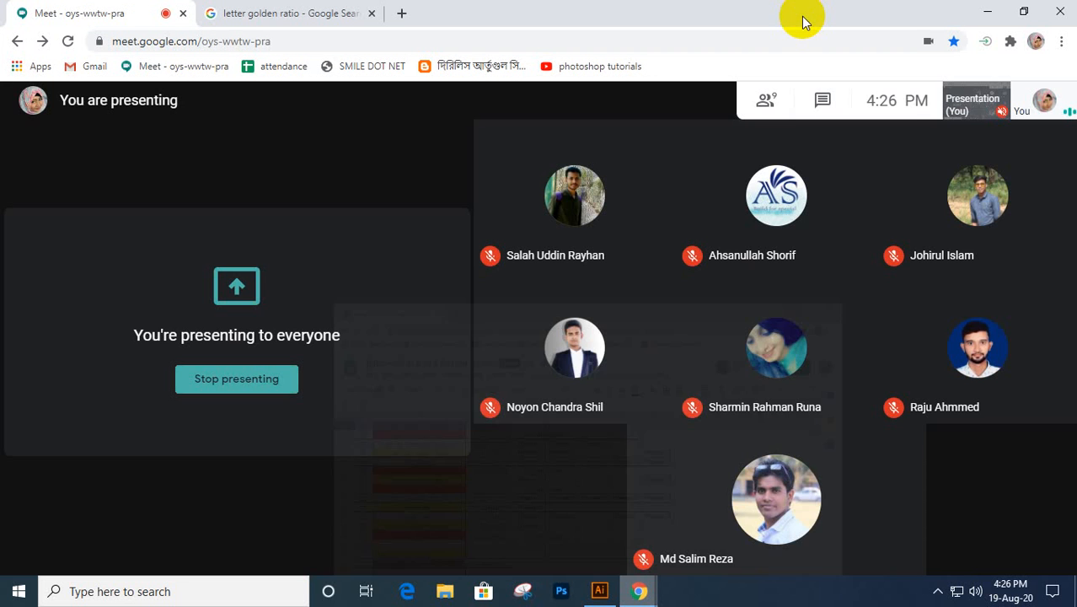
- Switch to Illustrator and create a 0.2 in by 0.2 in circle with the Ellipse tool on the empty canvas beside the artboard
{"action": "mouse_move", "coordinate": [584, 411]}
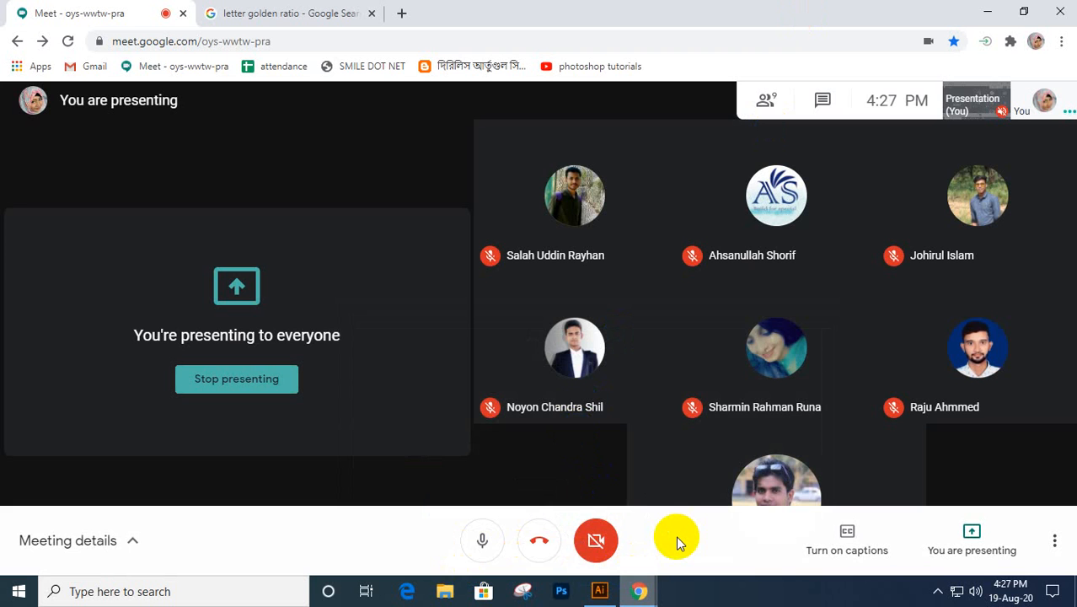
{"action": "left_click", "coordinate": [640, 592]}
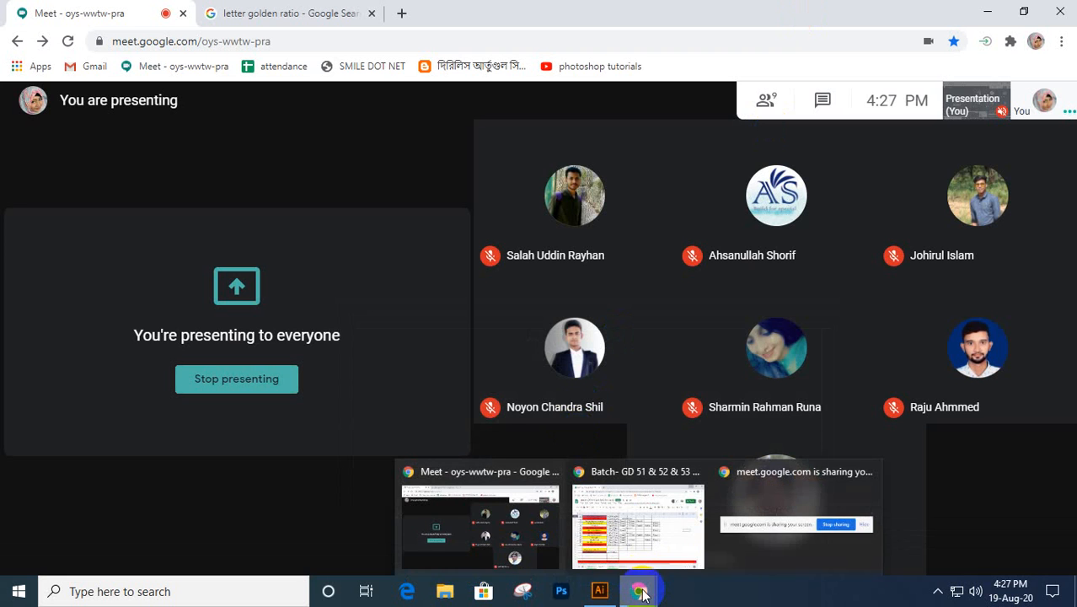
{"action": "left_click", "coordinate": [599, 591]}
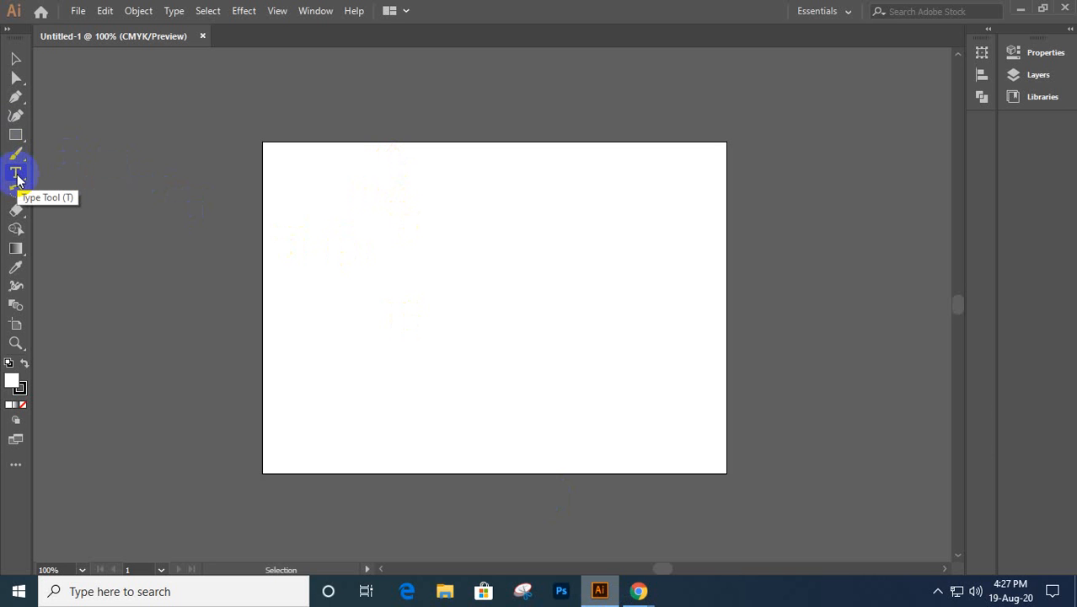
{"action": "left_click", "coordinate": [18, 137]}
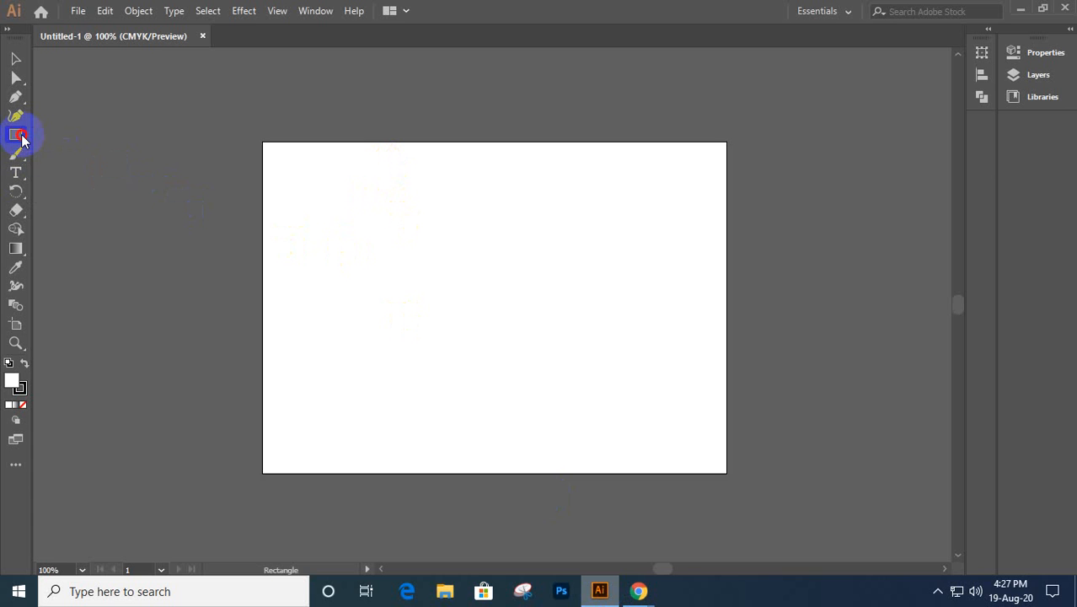
{"action": "left_click", "coordinate": [20, 139]}
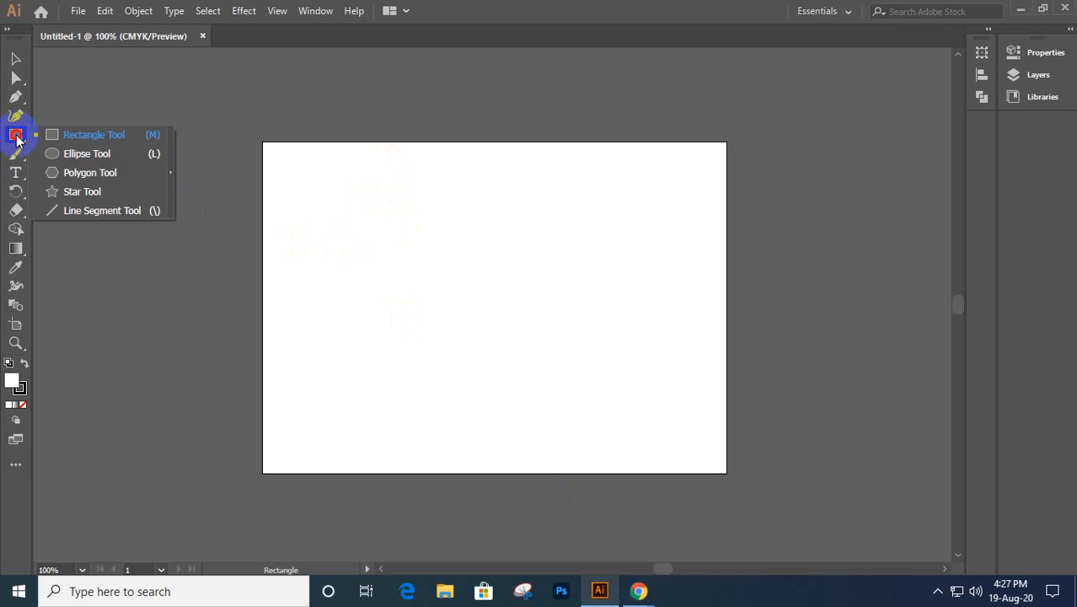
{"action": "left_click", "coordinate": [79, 154]}
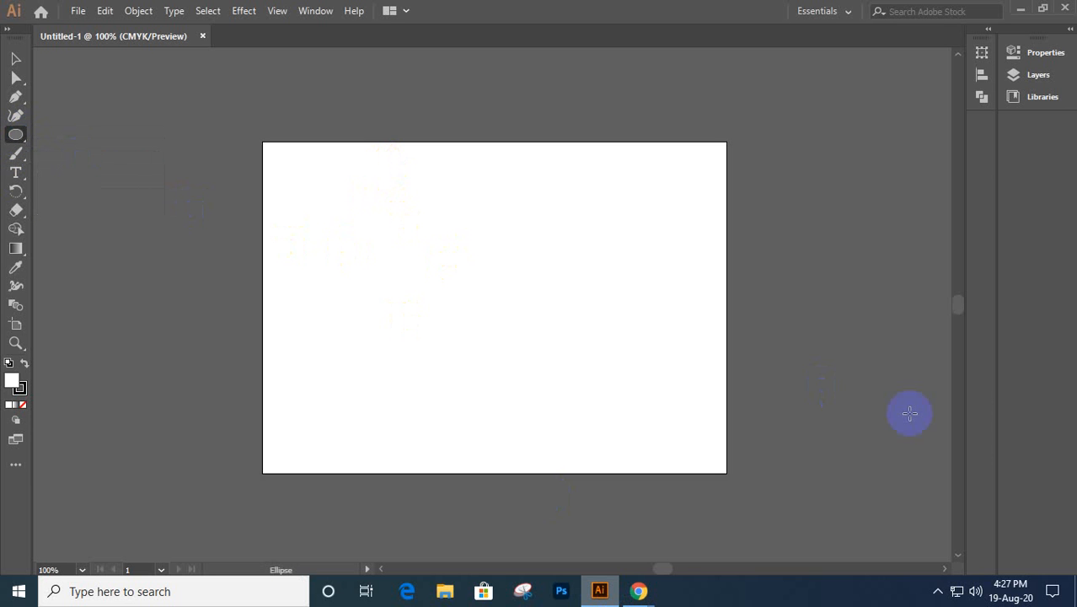
{"action": "left_click_drag", "start_coordinate": [904, 413], "coordinate": [336, 355]}
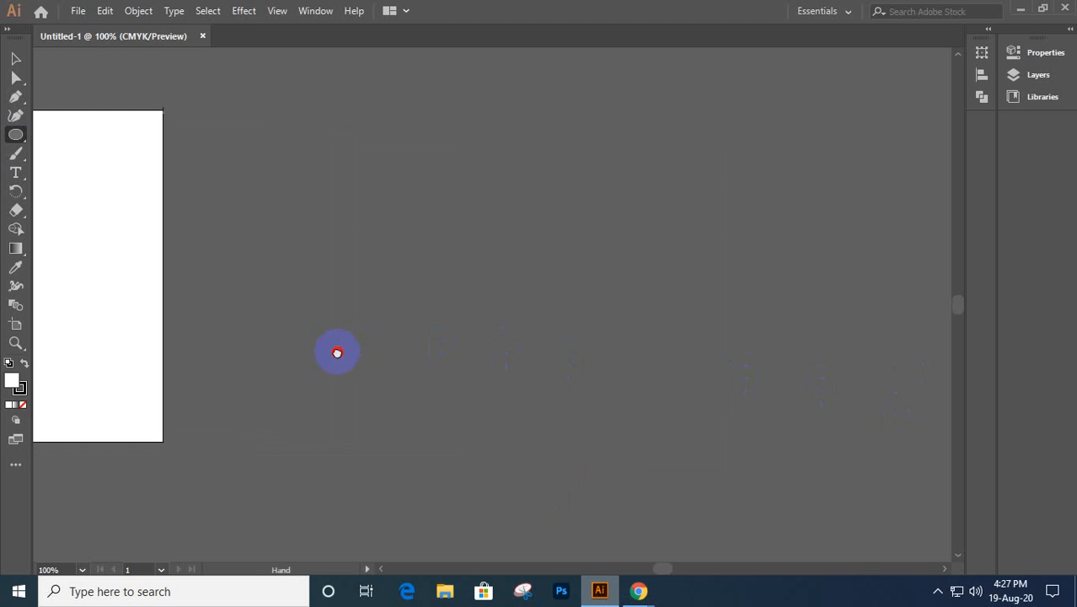
{"action": "left_click_drag", "start_coordinate": [649, 315], "coordinate": [349, 351]}
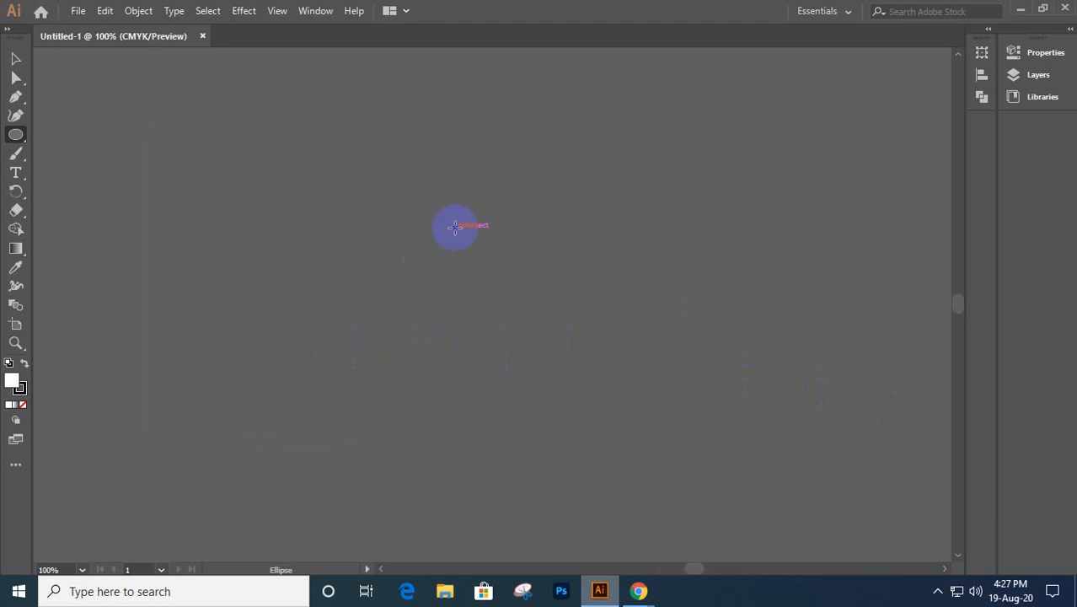
{"action": "left_click", "coordinate": [455, 225]}
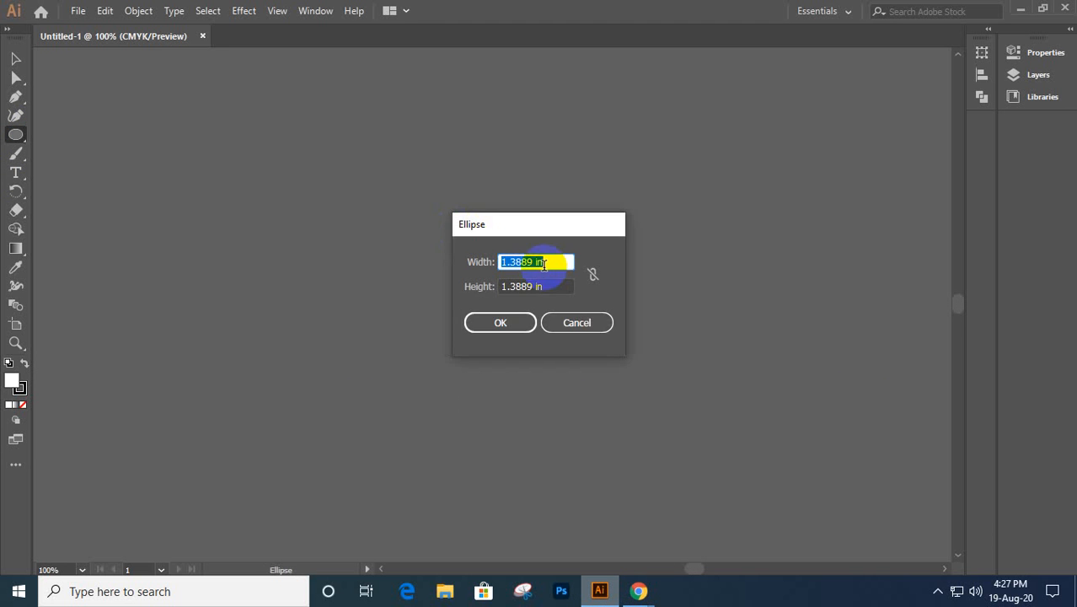
{"action": "type", "text": ".2"}
{"action": "key", "text": "Tab"}
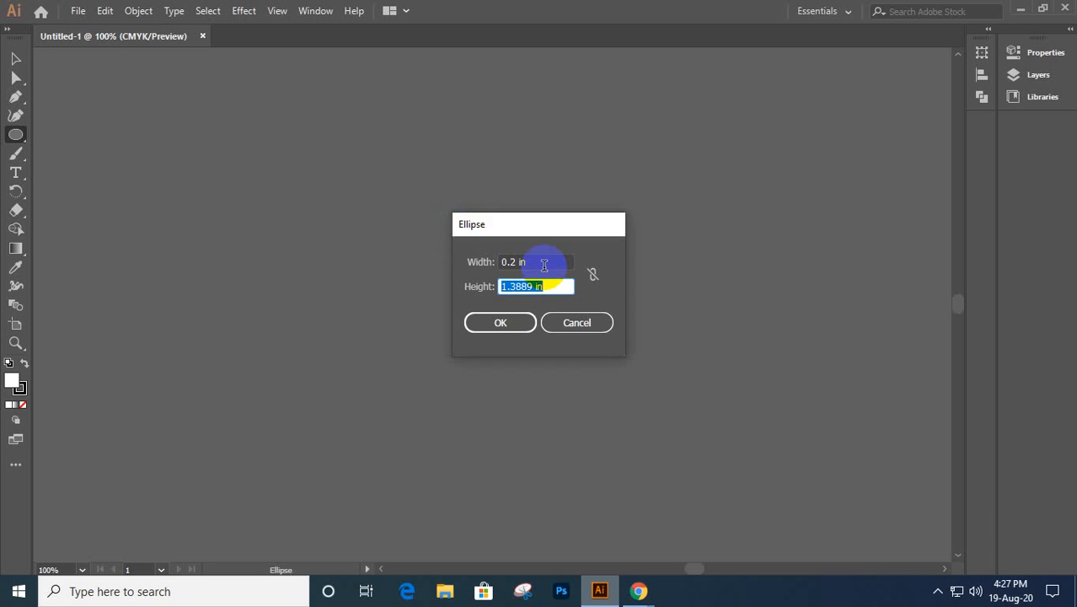
{"action": "type", "text": ".2"}
{"action": "key", "text": "Return"}
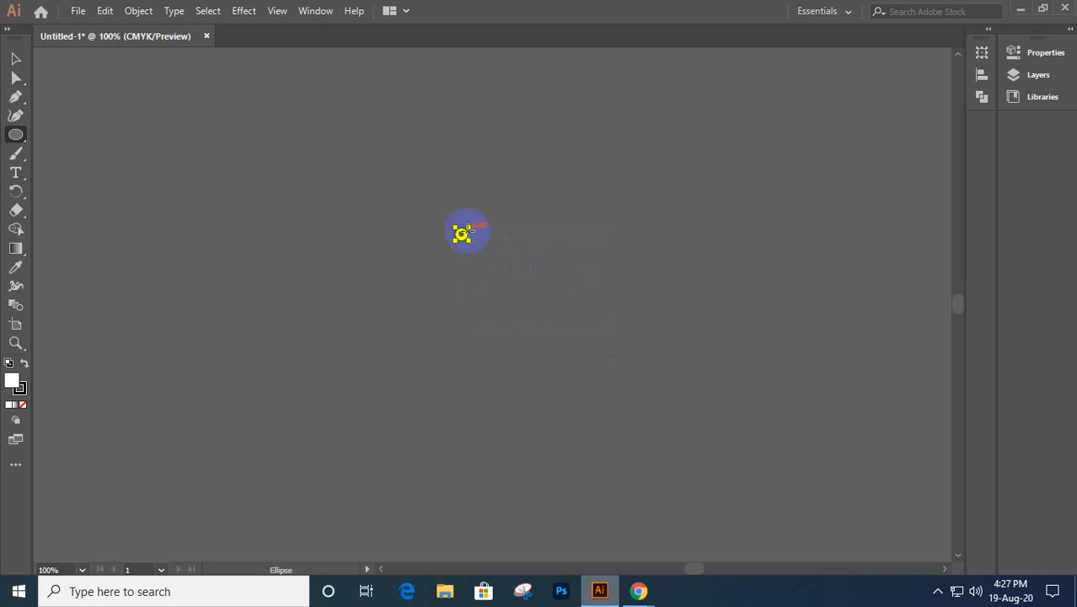
- Set the small circle's stroke weight to 0.25 pt
{"action": "scroll", "coordinate": [467, 231], "scroll_direction": "up", "scroll_amount": 3}
{"action": "scroll", "coordinate": [443, 238], "scroll_direction": "up", "scroll_amount": 2}
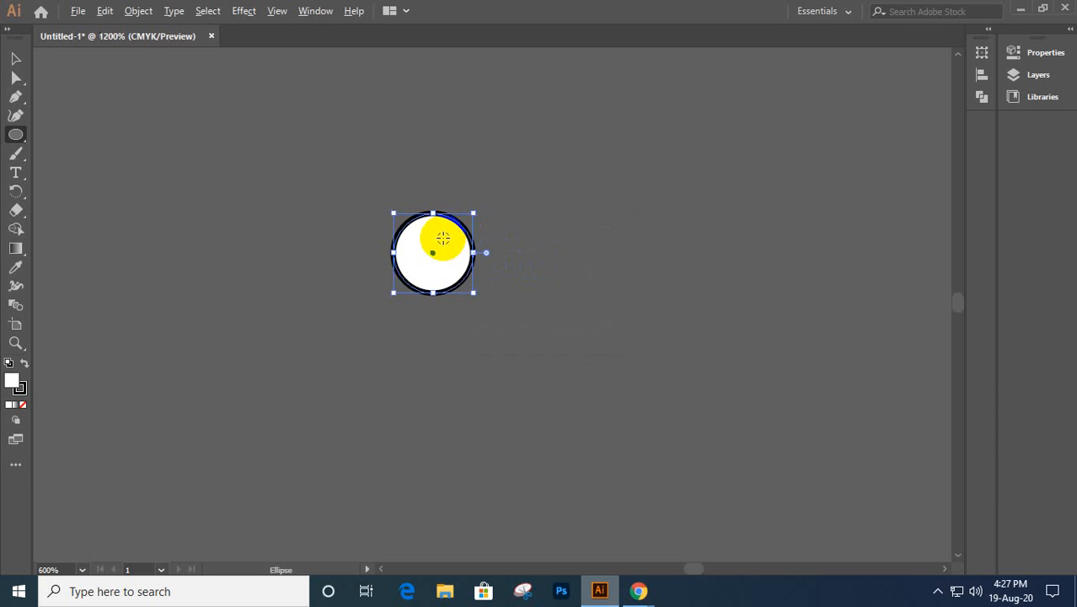
{"action": "key", "text": "v"}
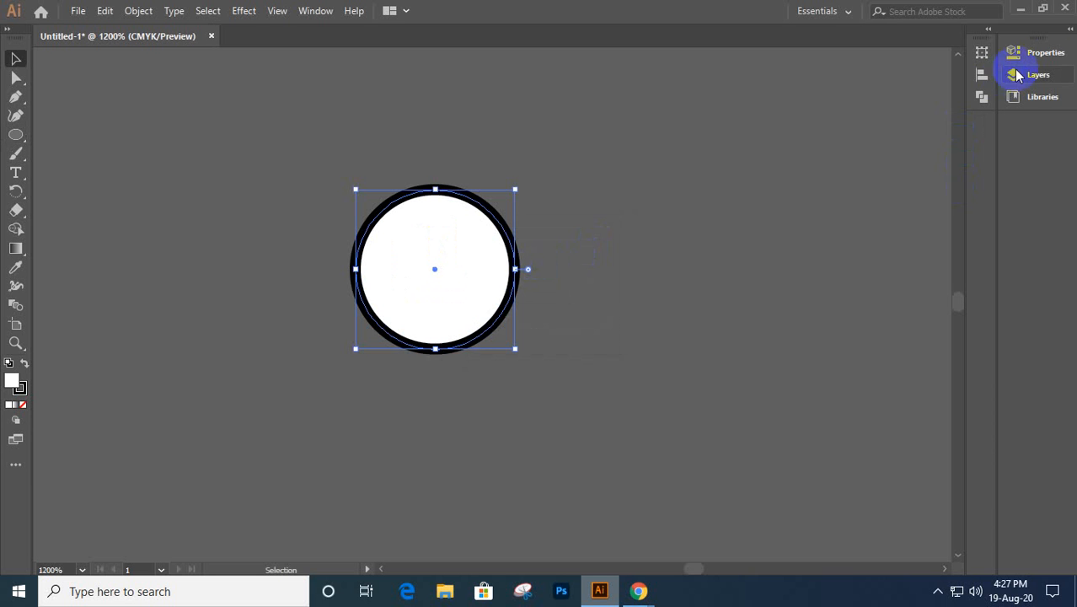
{"action": "left_click", "coordinate": [1048, 56]}
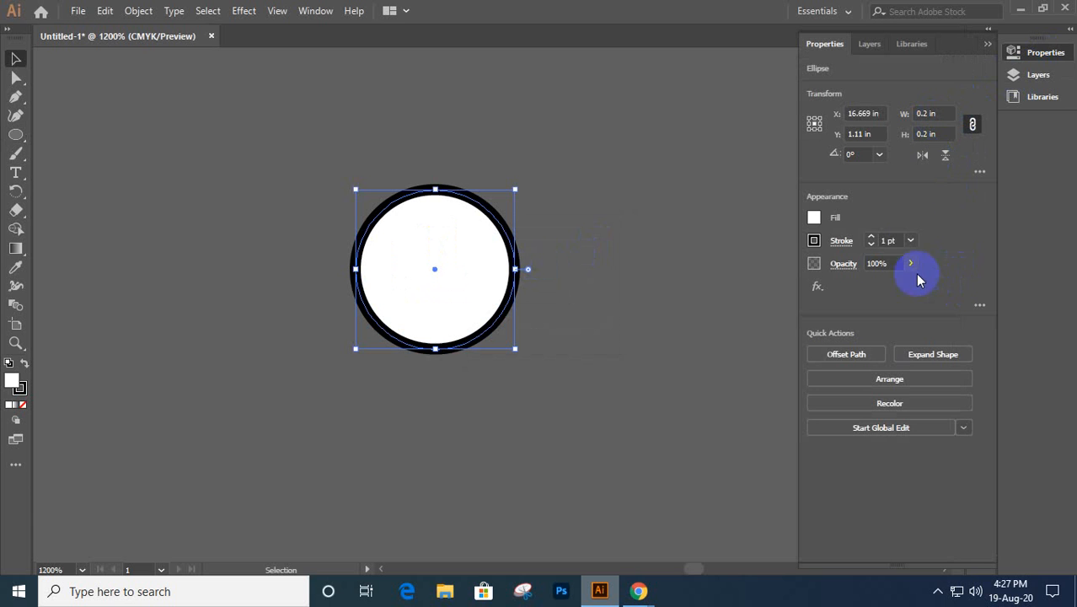
{"action": "left_click", "coordinate": [910, 240]}
{"action": "scroll", "coordinate": [930, 302], "scroll_direction": "up", "scroll_amount": 2}
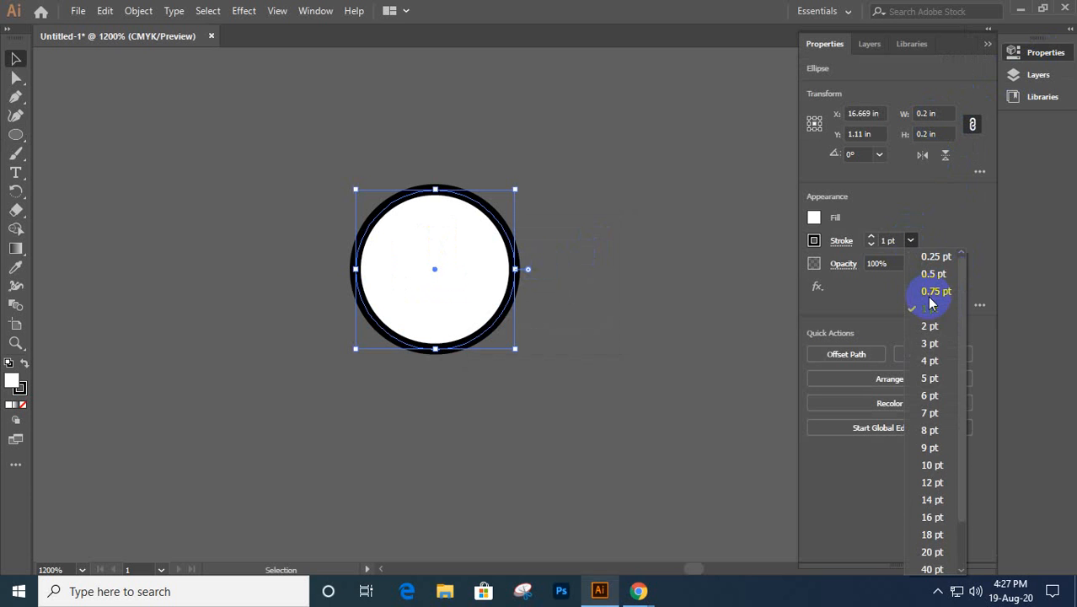
{"action": "left_click", "coordinate": [935, 258]}
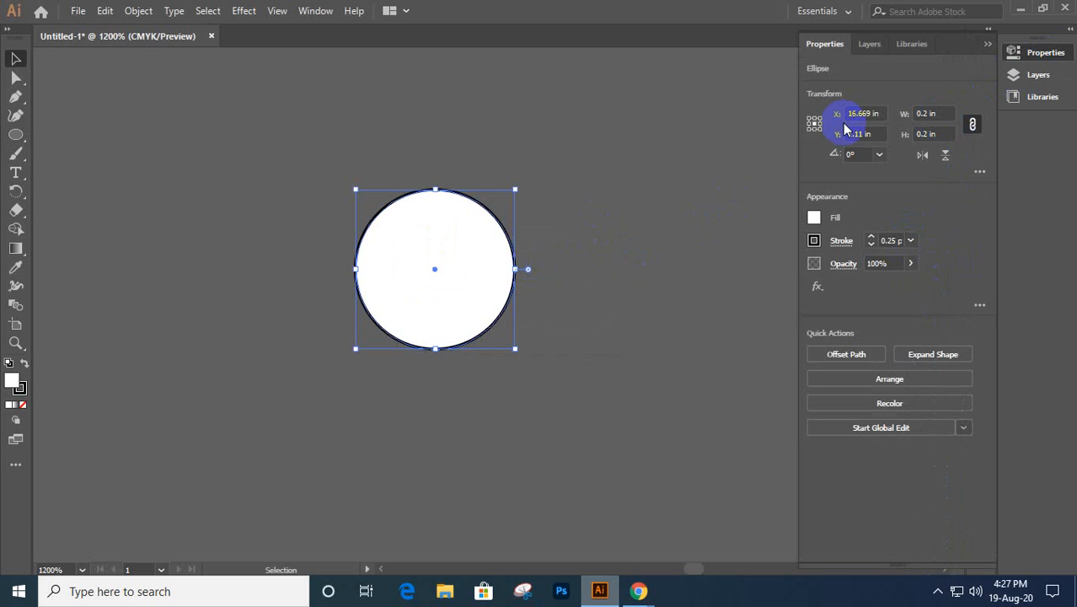
{"action": "left_click", "coordinate": [986, 43]}
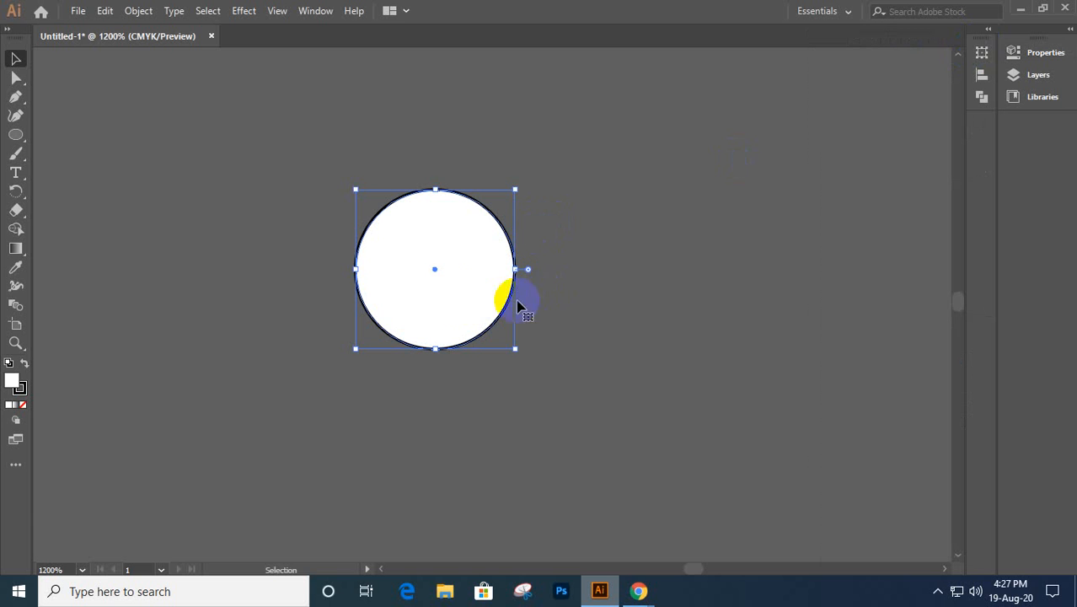
- Paste a copy of the circle in front and scale it proportionally by setting its width to 0.2 in*1.618
{"action": "key", "text": "a"}
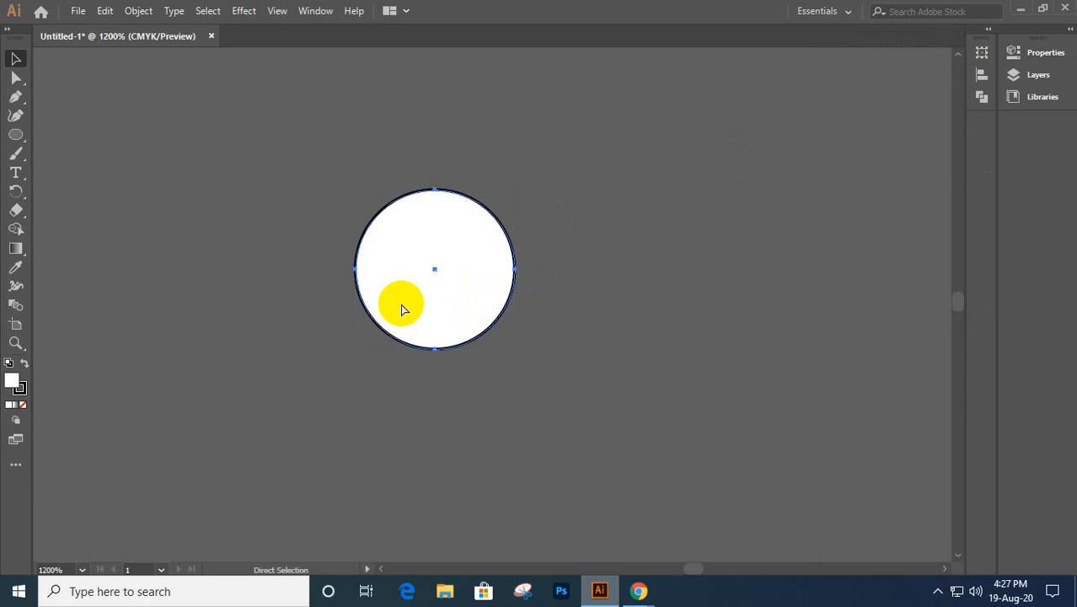
{"action": "key", "text": "ctrl+f"}
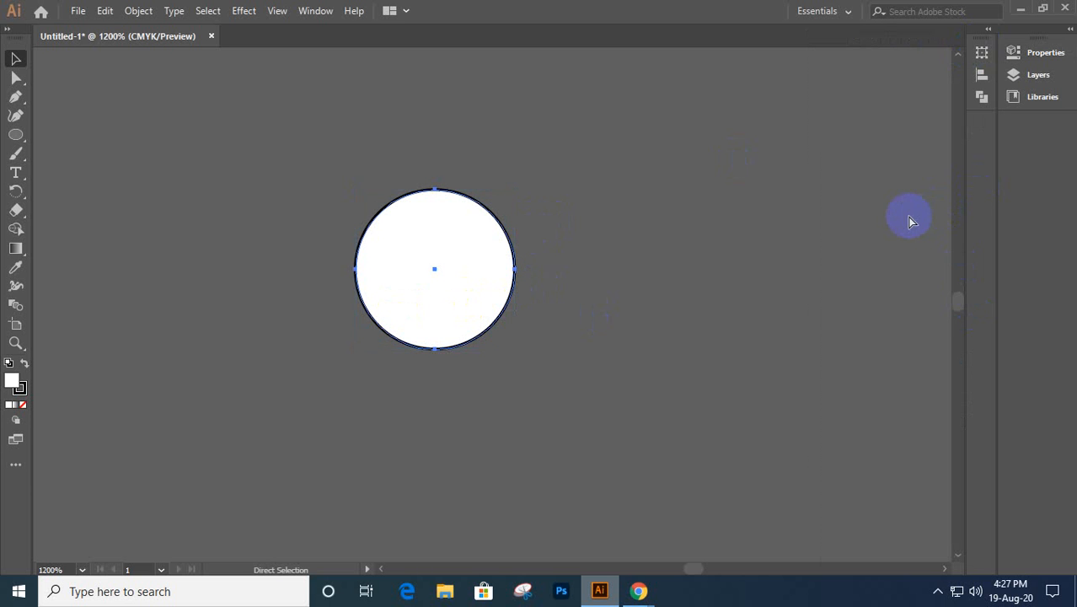
{"action": "left_click", "coordinate": [981, 53]}
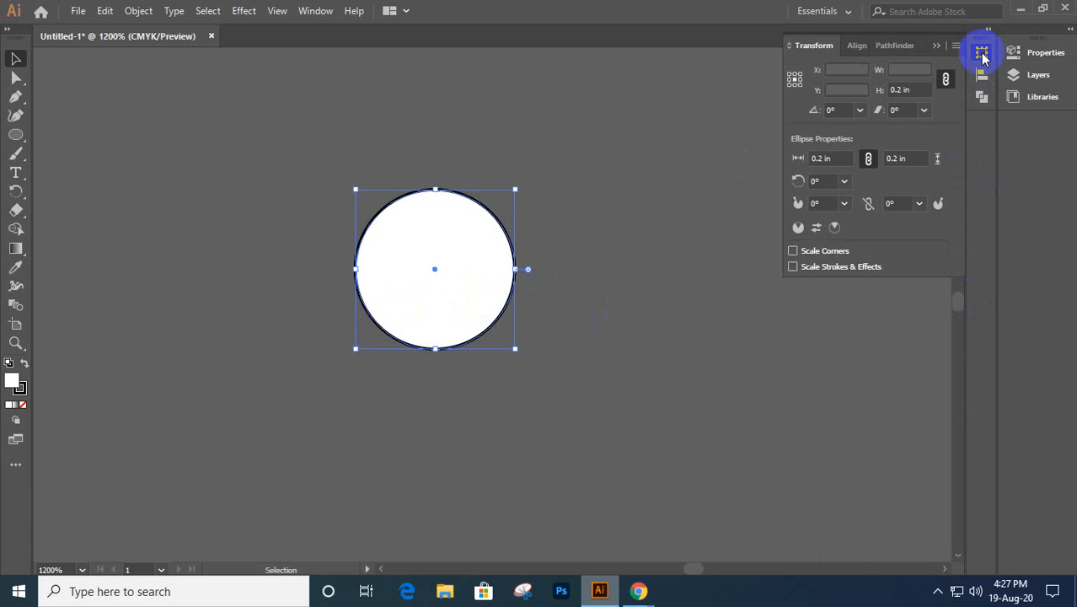
{"action": "left_click", "coordinate": [944, 79]}
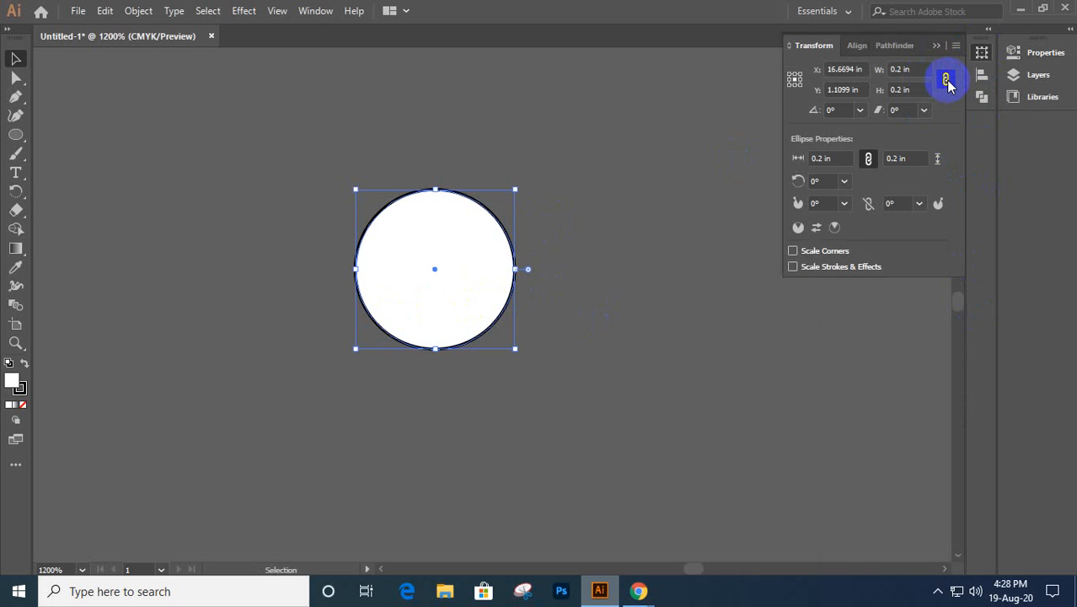
{"action": "left_click", "coordinate": [945, 80]}
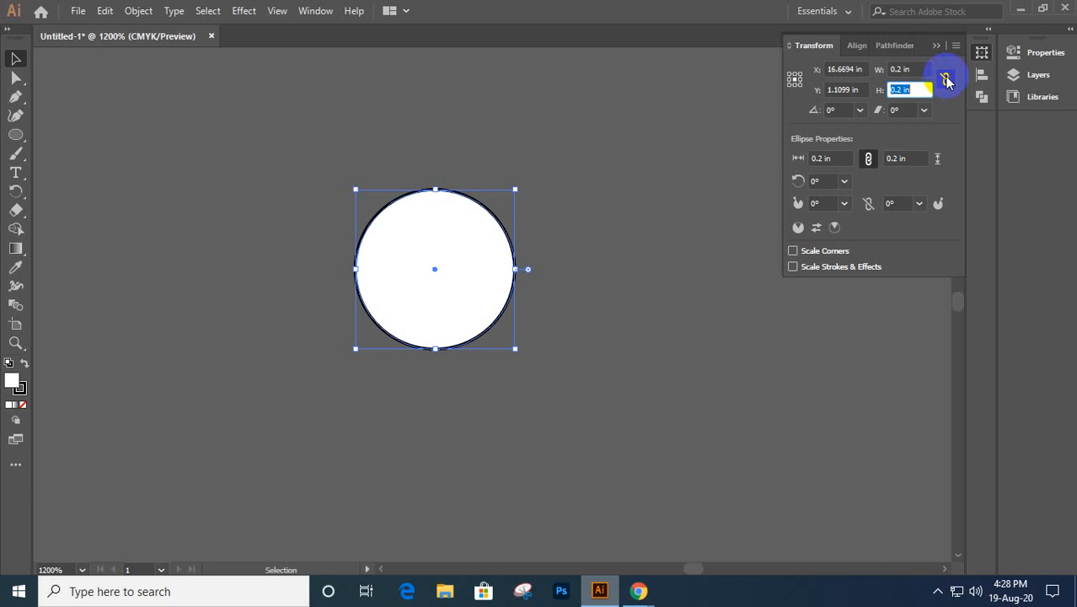
{"action": "left_click", "coordinate": [914, 69]}
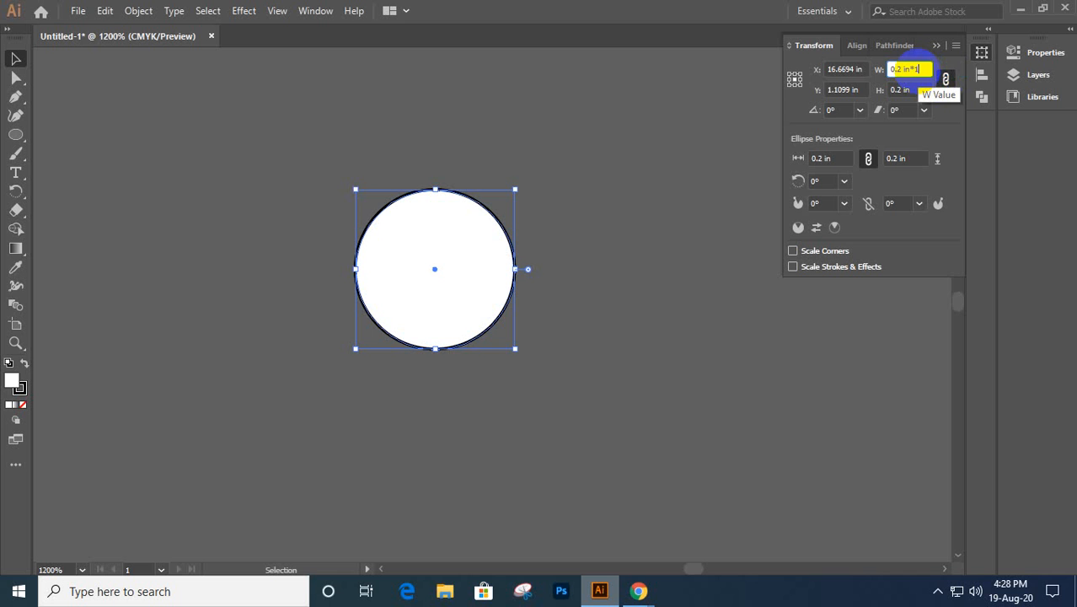
{"action": "type", "text": "*1.618"}
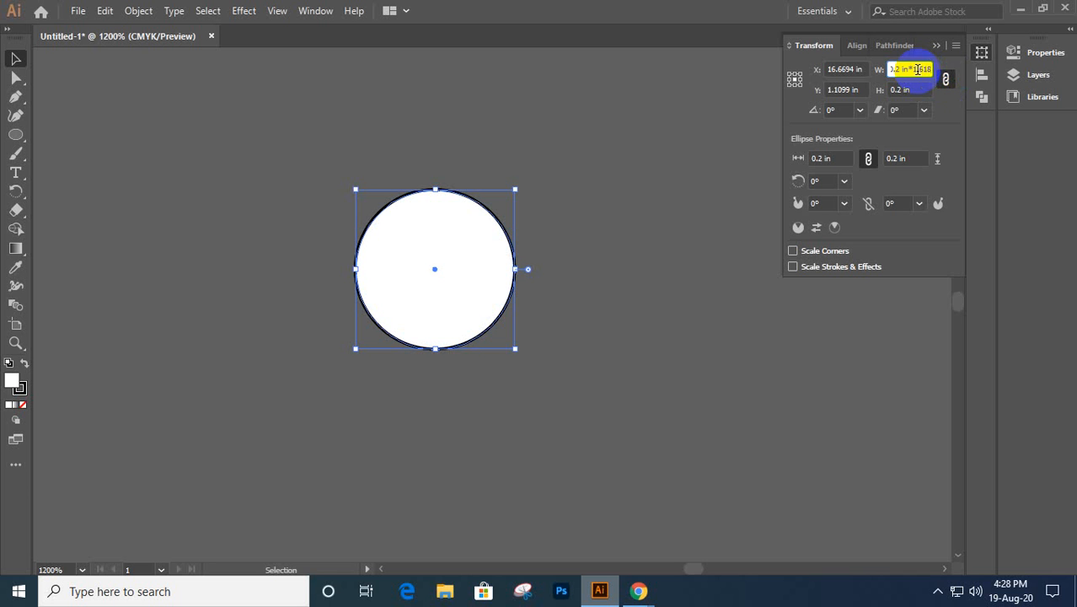
{"action": "key", "text": "Return"}
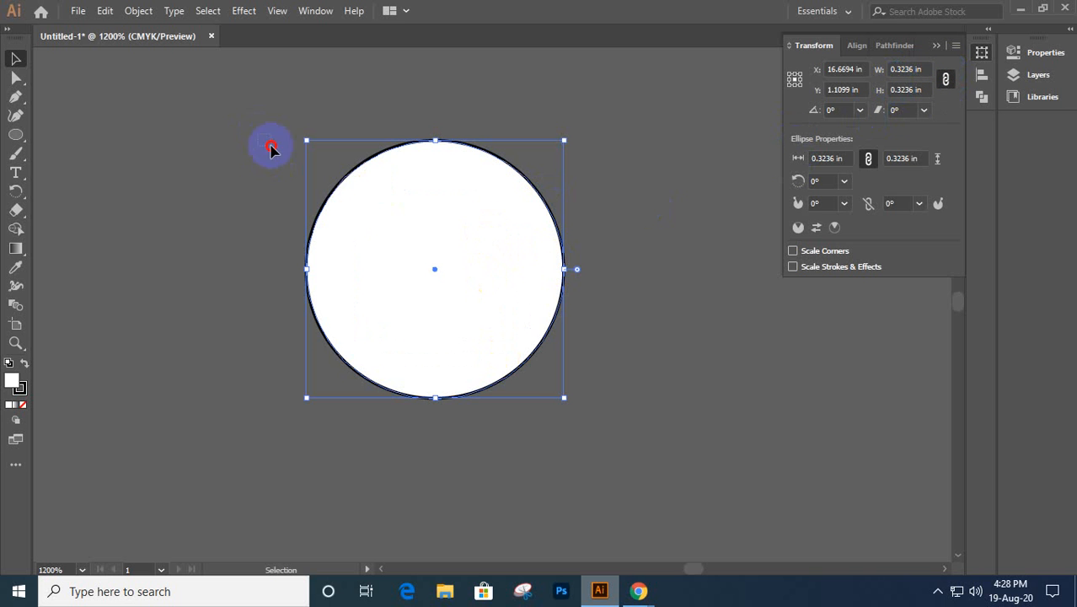
- Remove the fill from both concentric circles so that only their outlines remain
{"action": "left_click_drag", "start_coordinate": [271, 145], "coordinate": [578, 460]}
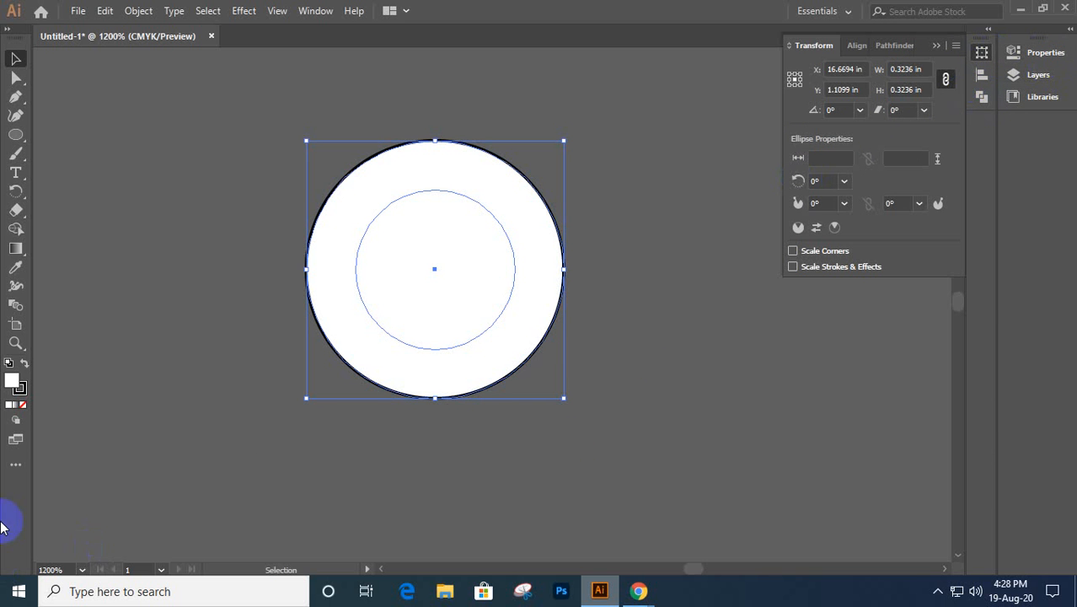
{"action": "left_click", "coordinate": [23, 406]}
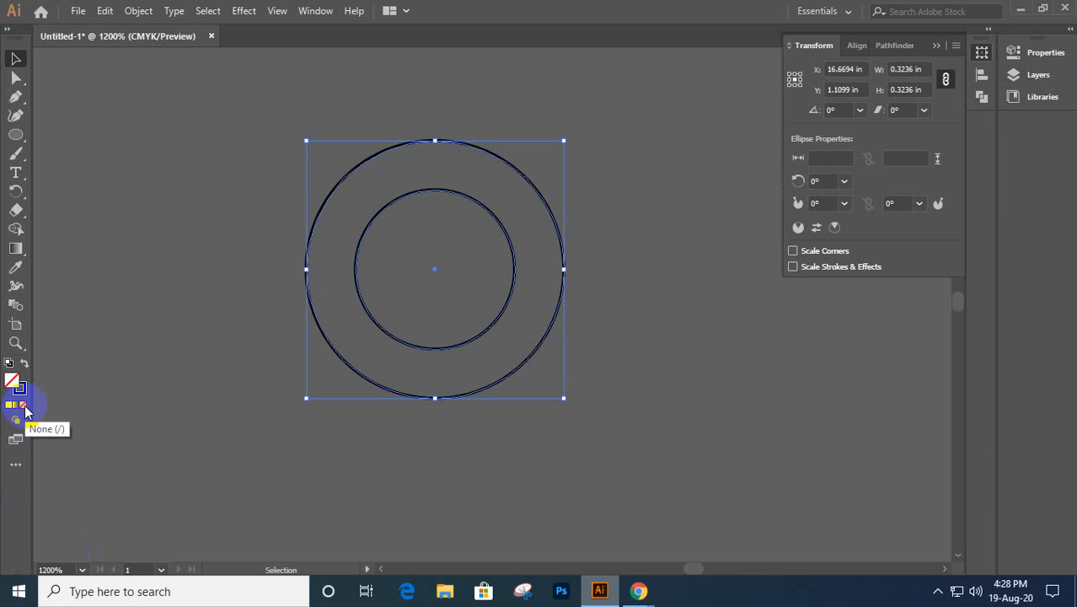
{"action": "left_click", "coordinate": [612, 196]}
- Paste a copy of the outer circle in front and scale it proportionally by setting its width to 0.3236 in*1.618
{"action": "left_click", "coordinate": [542, 197]}
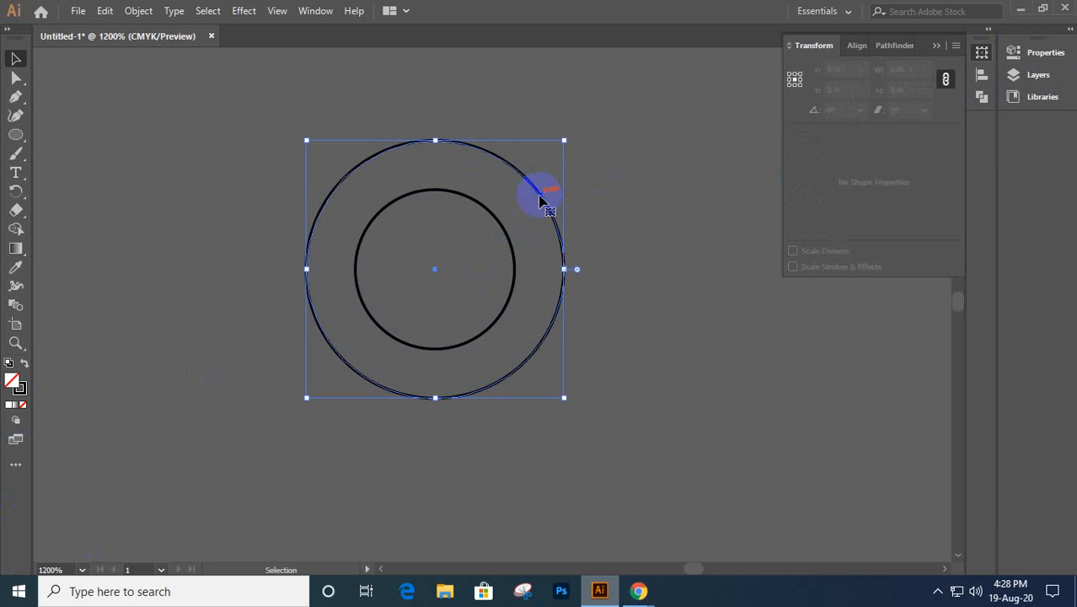
{"action": "key", "text": "ctrl"}
{"action": "key", "text": "ctrl"}
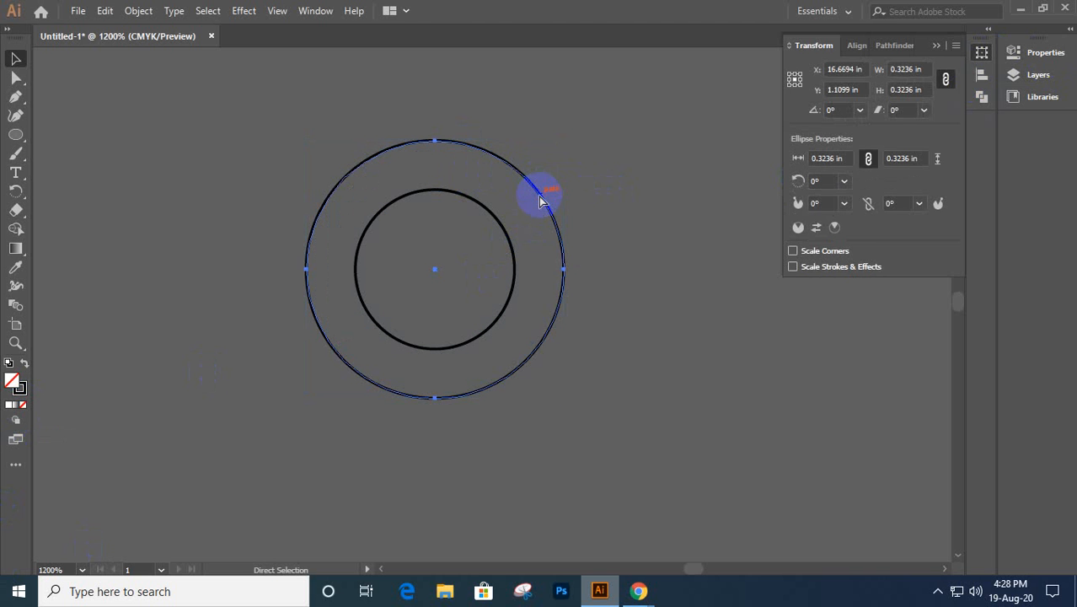
{"action": "left_click", "coordinate": [921, 68]}
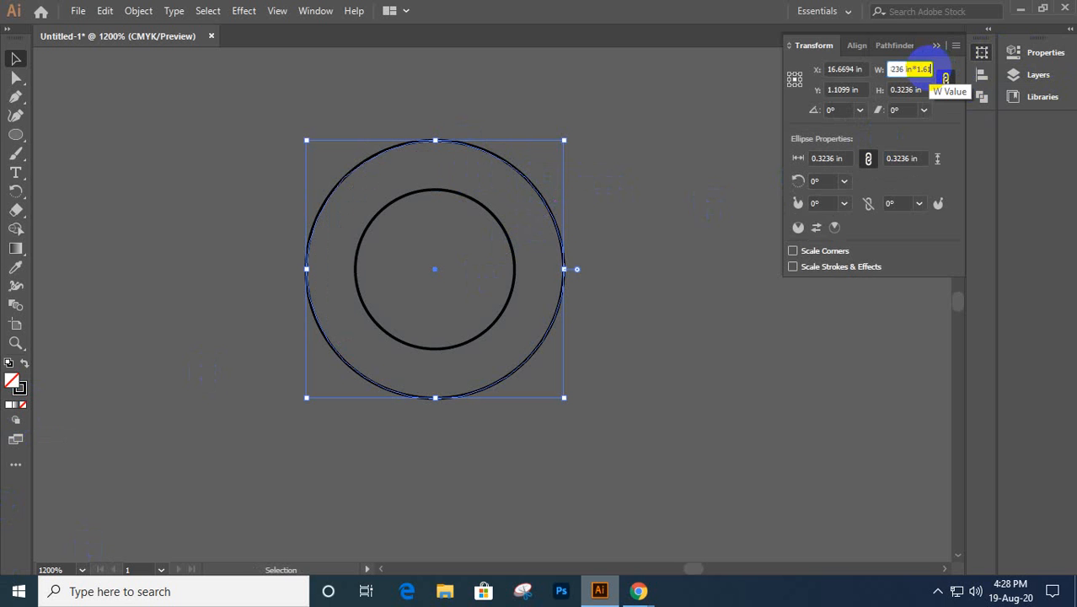
{"action": "key", "text": "Return"}
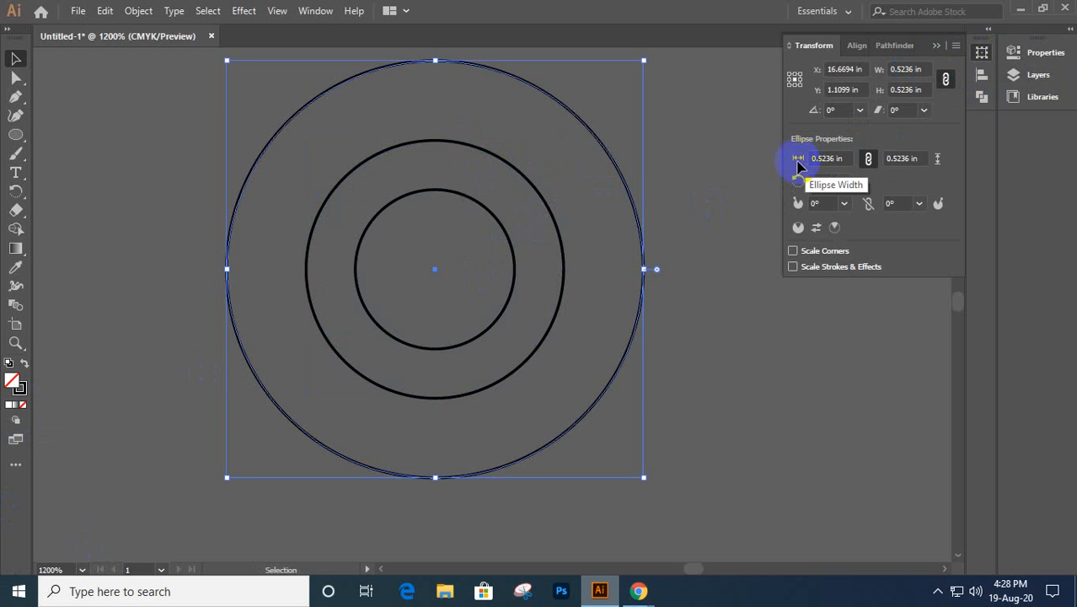
- Paste a copy of the third circle in front and scale it proportionally by setting its width to 0.5236 in*1.618
{"action": "key", "text": "ctrl"}
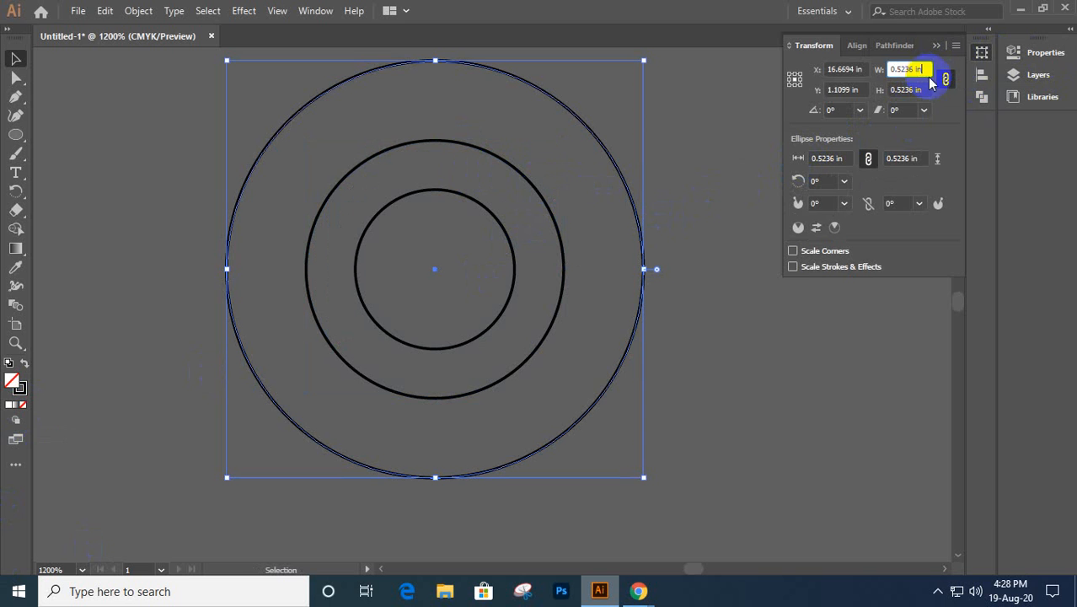
{"action": "type", "text": "*1.618"}
{"action": "key", "text": "Return"}
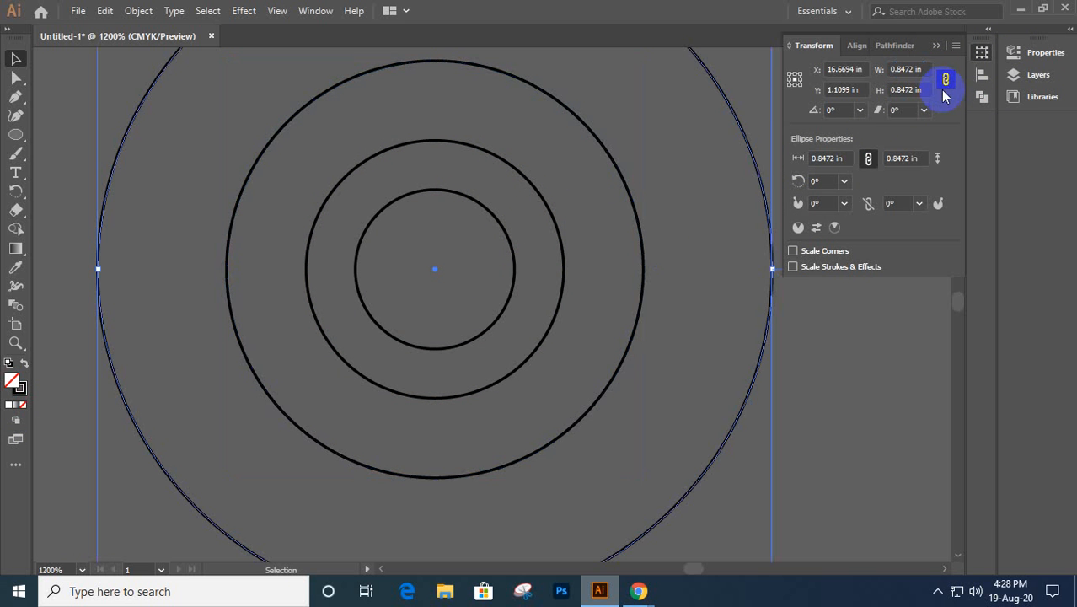
- Paste a copy of the fourth circle in front and scale it proportionally by setting its width to 0.8472 in*1.618
{"action": "key", "text": "ctrl+c"}
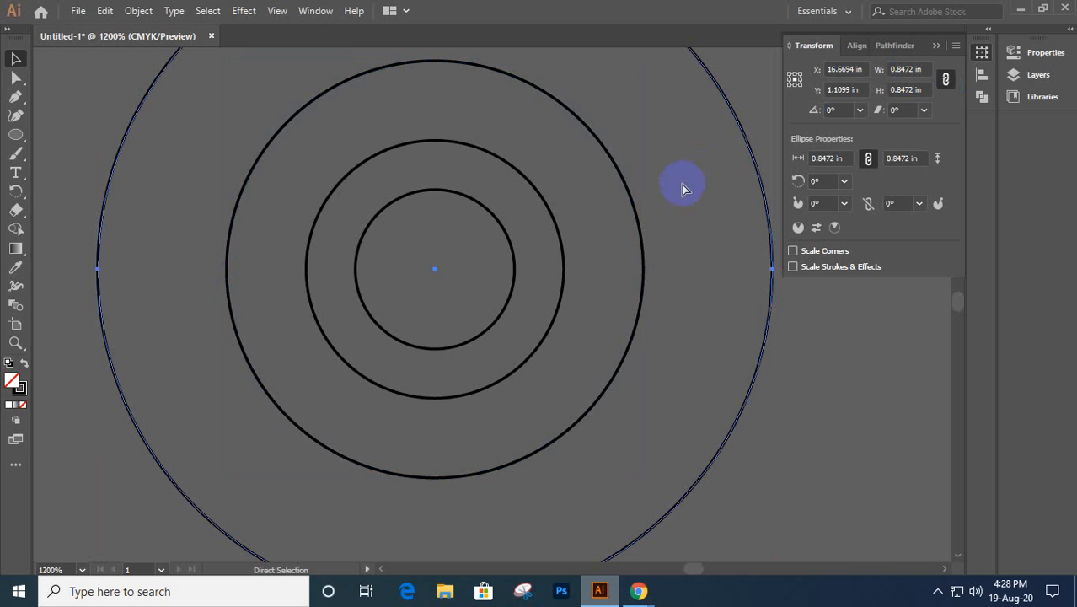
{"action": "left_click", "coordinate": [925, 68]}
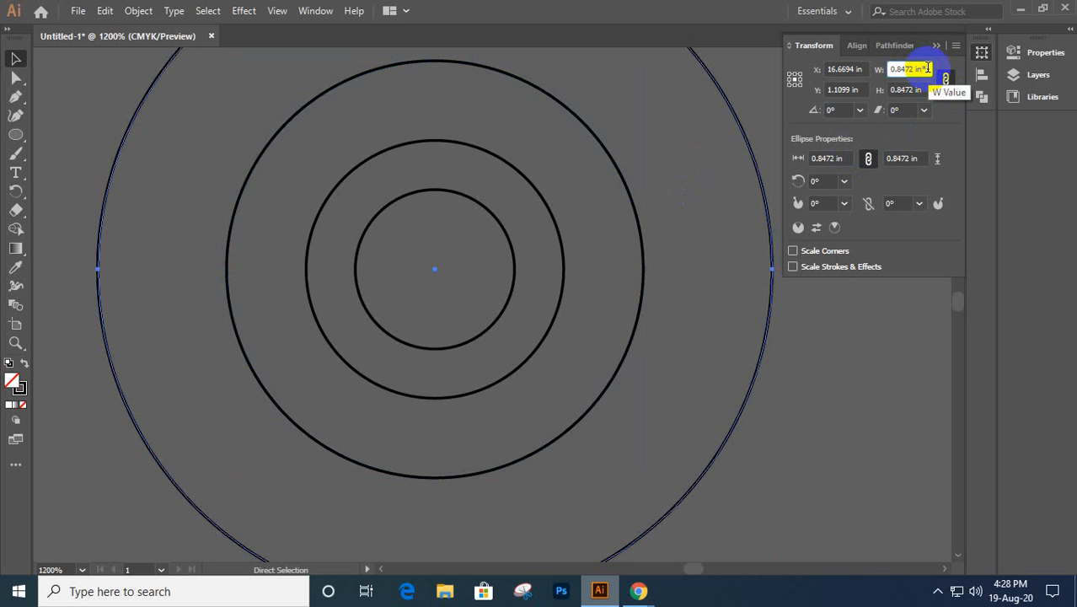
{"action": "type", "text": "*1.618"}
{"action": "key", "text": "Return"}
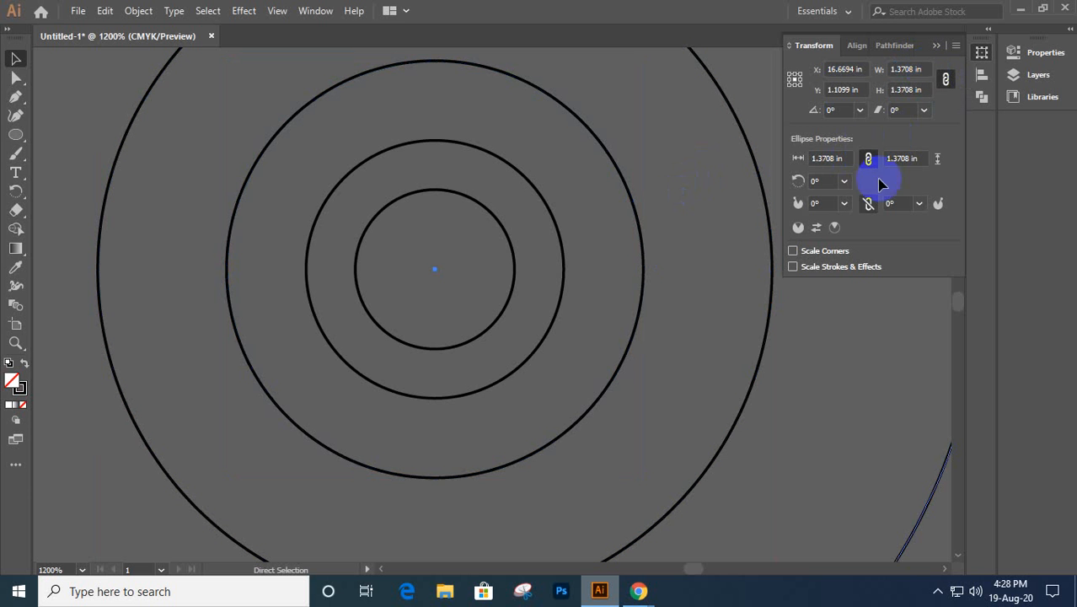
- Paste a copy of the fifth circle in front and scale it proportionally by setting its width to 1.3708 in*1.618
{"action": "scroll", "coordinate": [712, 372], "scroll_direction": "down", "scroll_amount": 3}
{"action": "scroll", "coordinate": [702, 369], "scroll_direction": "down", "scroll_amount": 2}
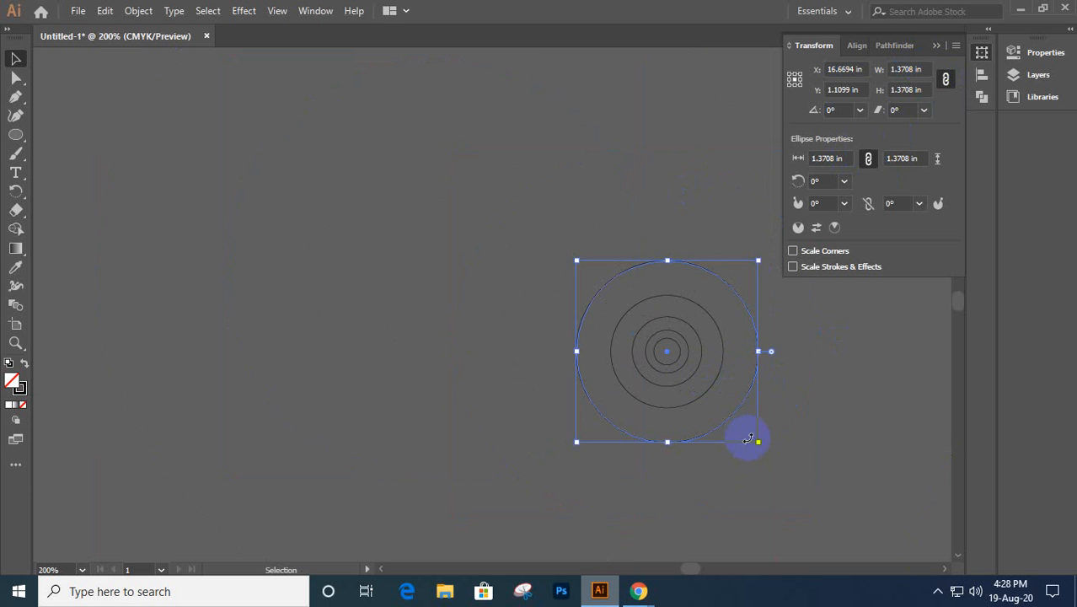
{"action": "left_click_drag", "start_coordinate": [749, 432], "coordinate": [611, 403]}
{"action": "key", "text": "a"}
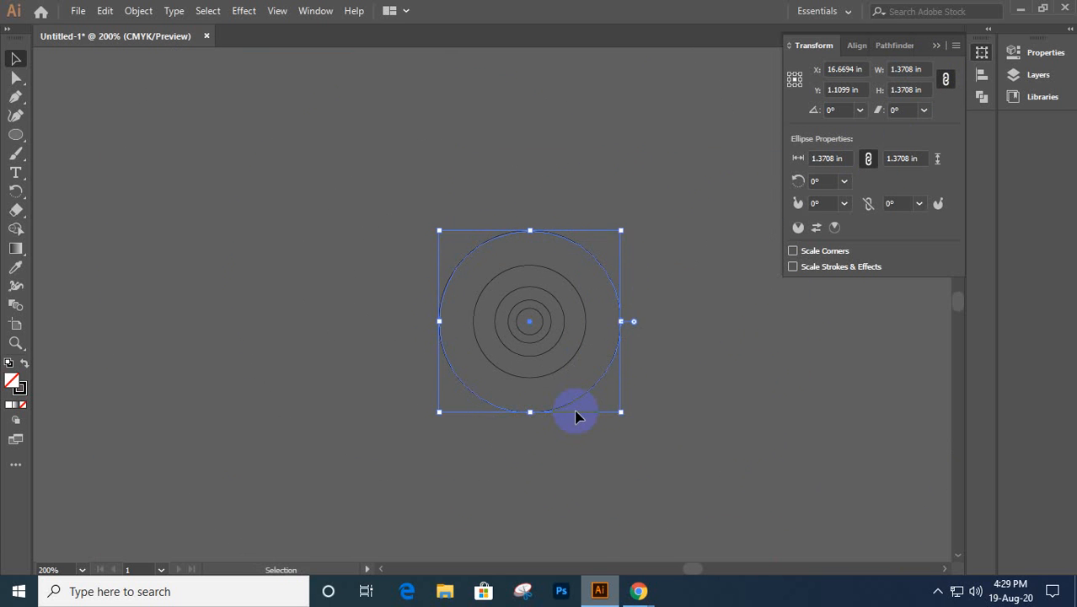
{"action": "key", "text": "ctrl+c"}
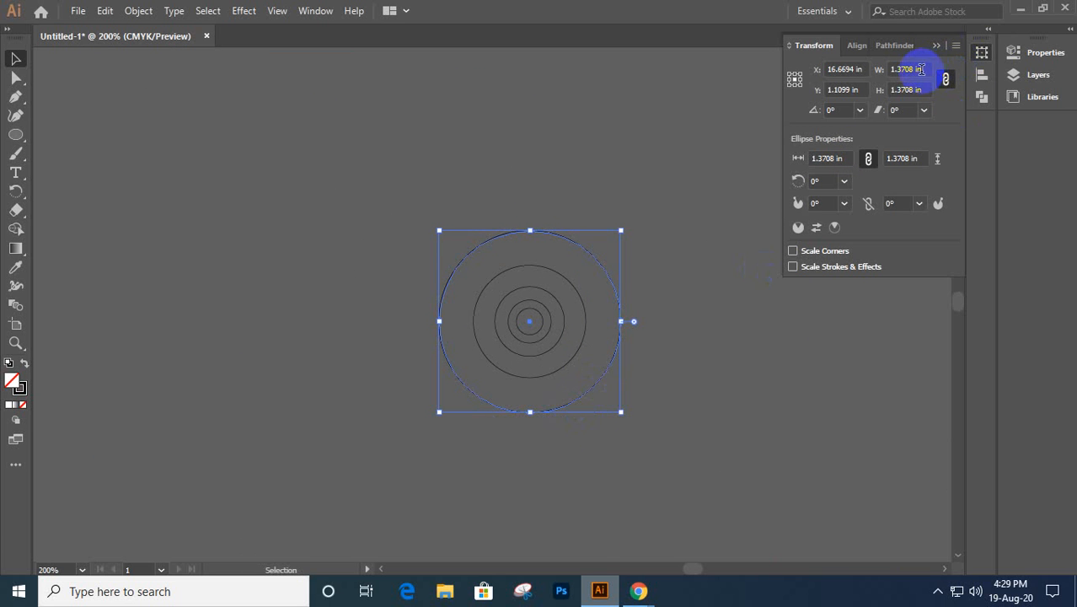
{"action": "left_click", "coordinate": [927, 69]}
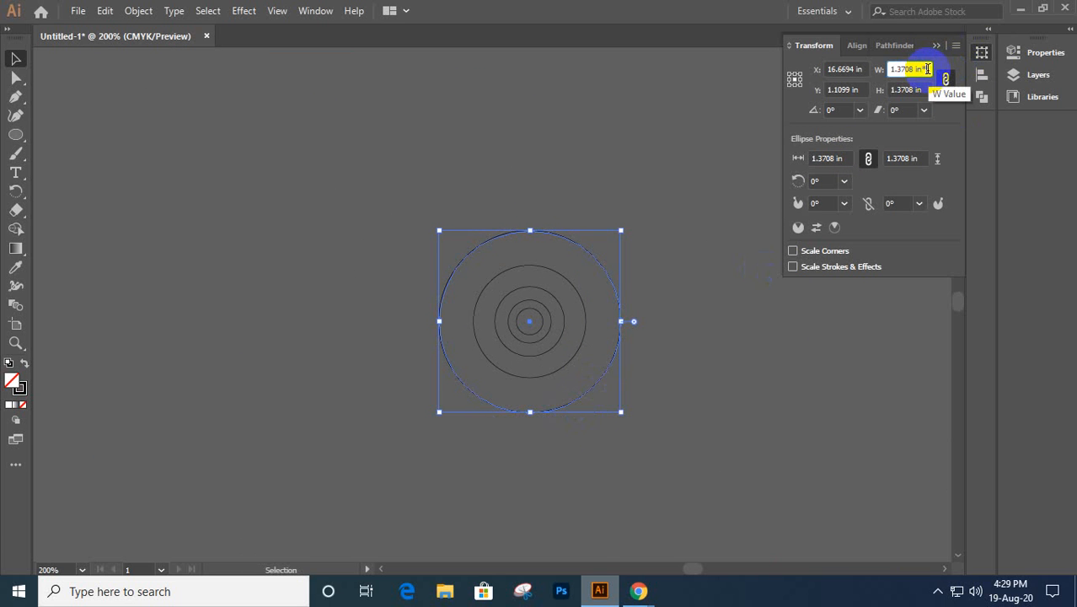
{"action": "type", "text": "*1.618"}
{"action": "key", "text": "Return"}
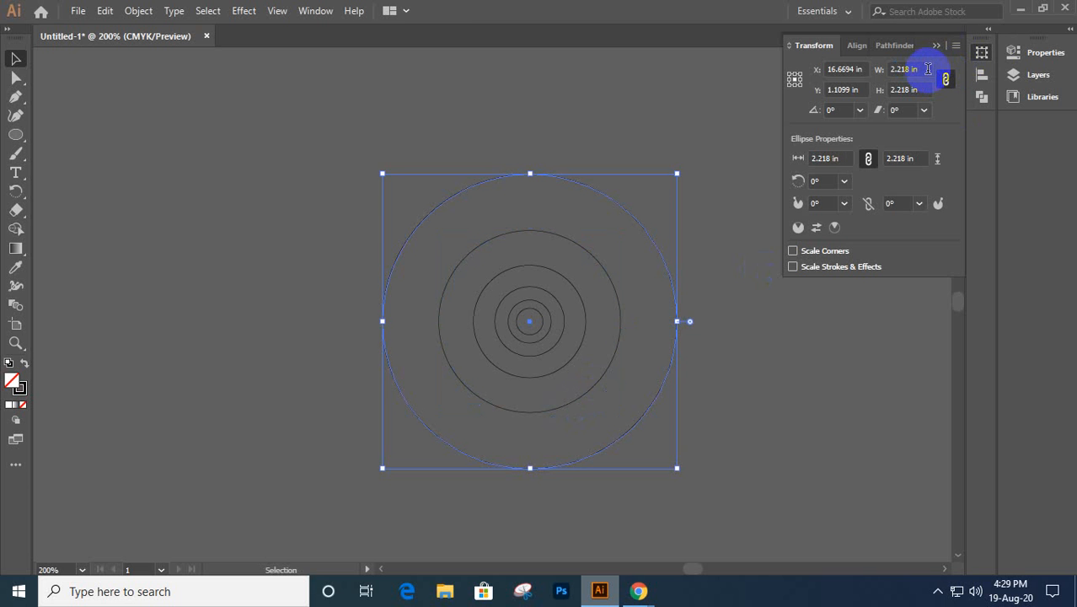
- Paste a copy of the sixth circle in front, set its width to 2.218 in*1.618 with proportions kept, and deselect it
{"action": "key", "text": "a"}
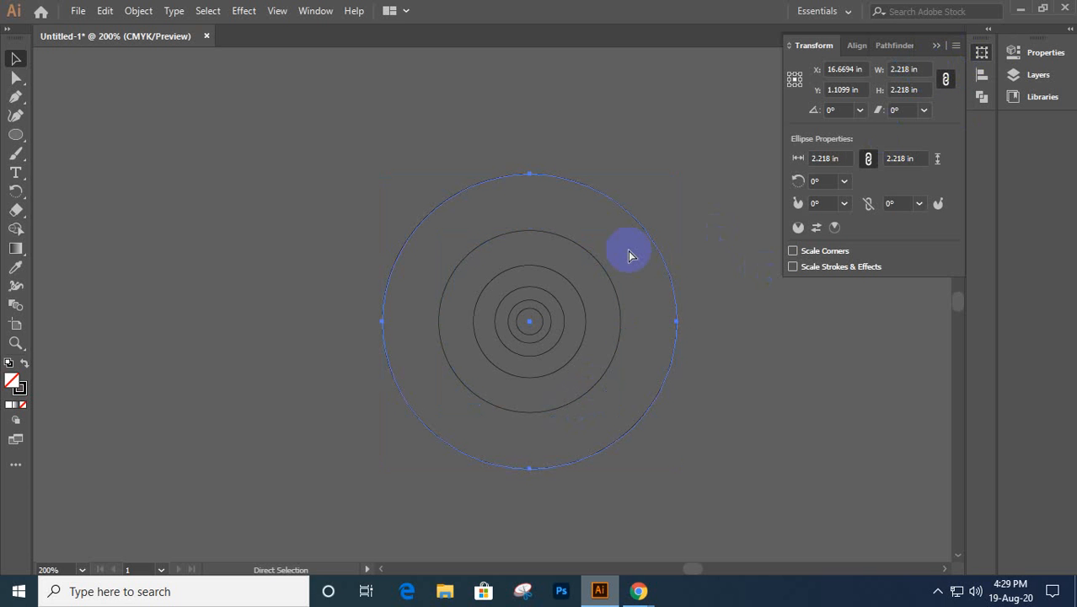
{"action": "key", "text": "v"}
{"action": "left_click", "coordinate": [921, 69]}
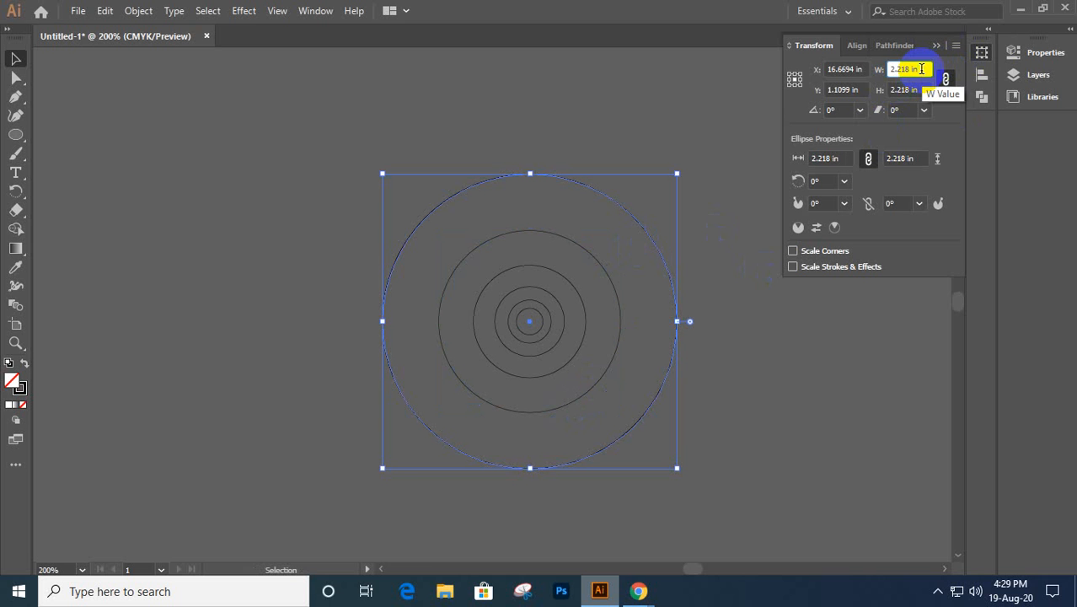
{"action": "type", "text": "*1.618"}
{"action": "key", "text": "Return"}
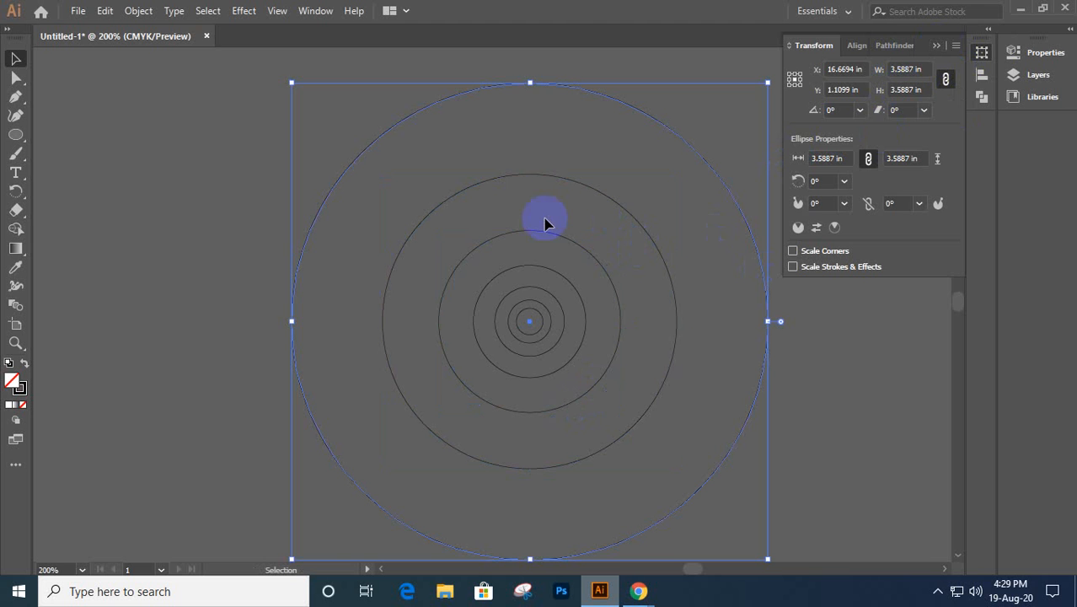
{"action": "scroll", "coordinate": [382, 295], "scroll_direction": "down", "scroll_amount": 1}
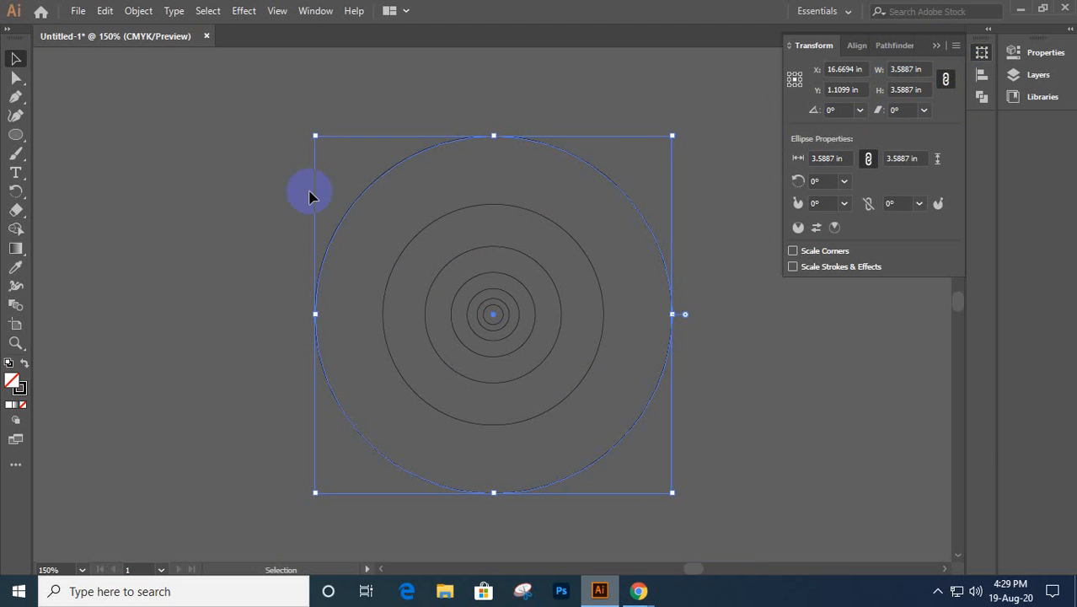
{"action": "left_click", "coordinate": [237, 145]}
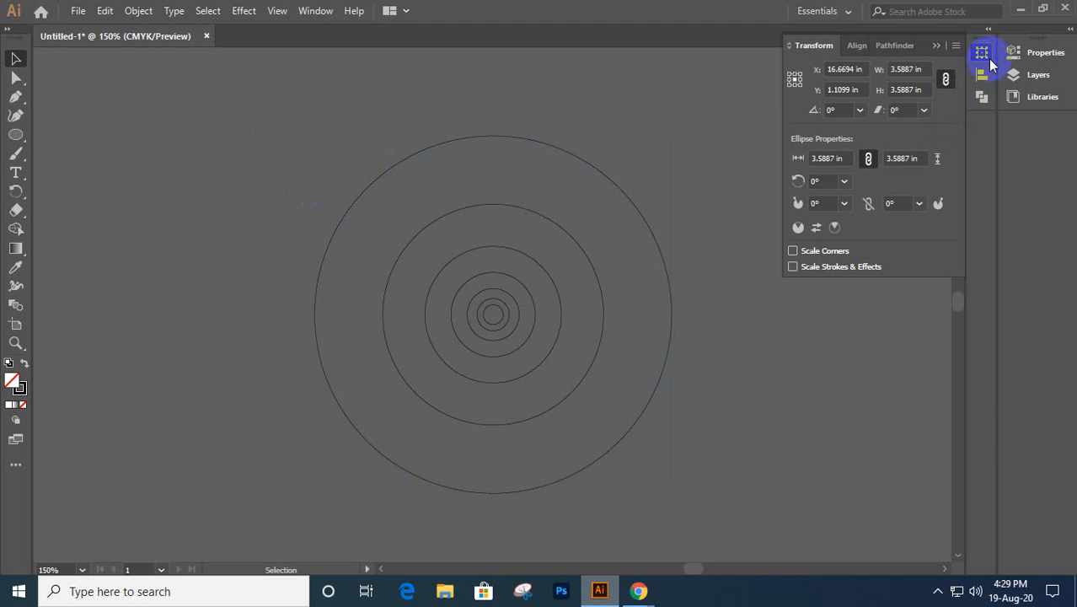
- Draw a large square with the Rectangle tool on the empty canvas beside the concentric circles
{"action": "left_click", "coordinate": [935, 44]}
{"action": "left_click_drag", "start_coordinate": [285, 310], "coordinate": [569, 310]}
{"action": "left_click", "coordinate": [15, 138]}
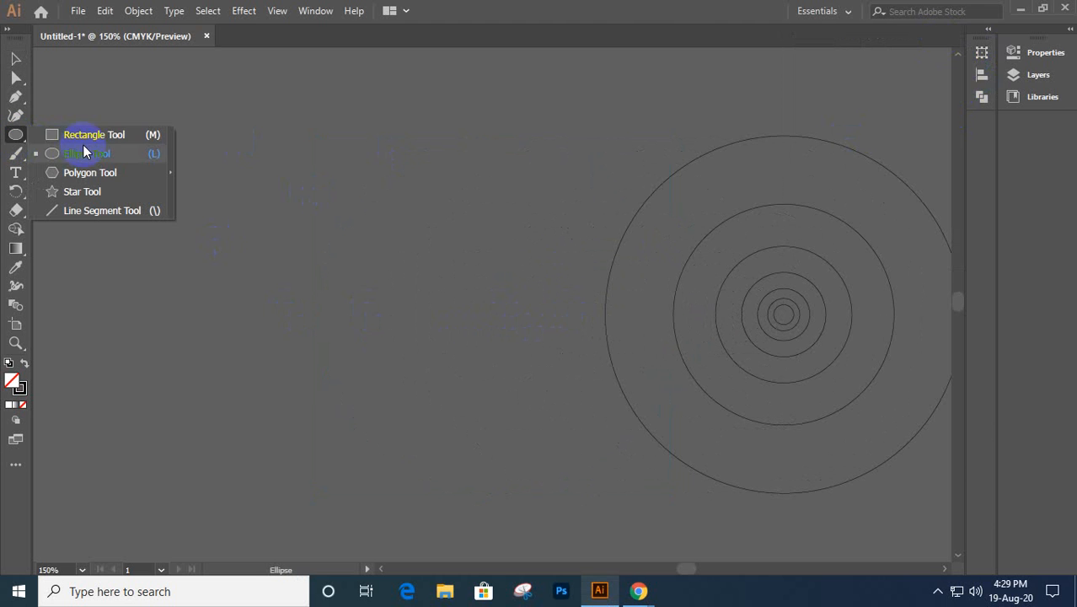
{"action": "left_click", "coordinate": [80, 133]}
{"action": "left_click_drag", "start_coordinate": [77, 111], "coordinate": [514, 487]}
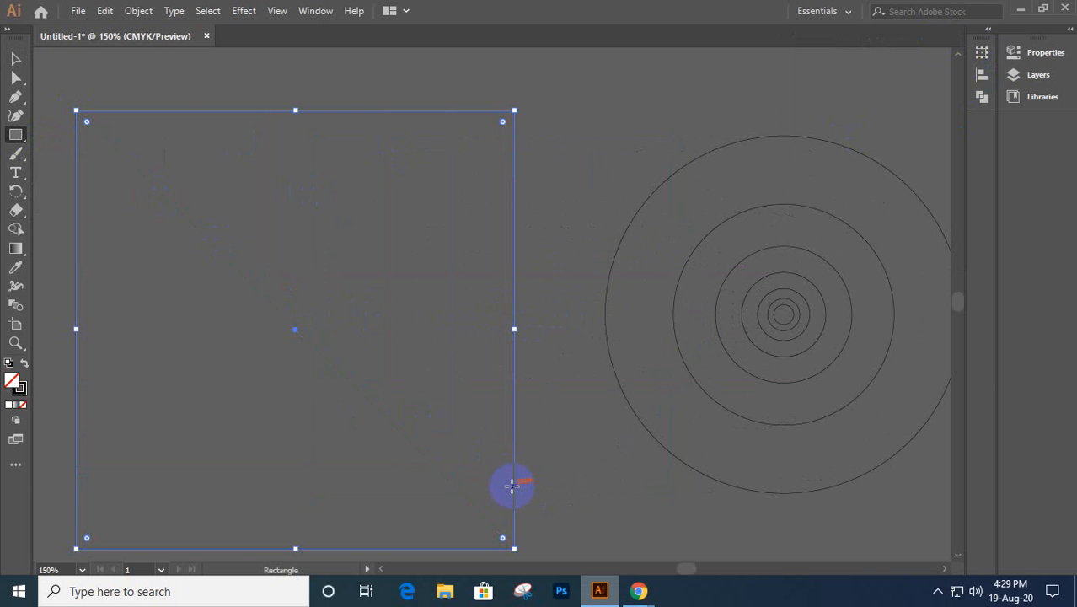
- Fill the square with white and lock it as a backdrop
{"action": "left_click", "coordinate": [9, 406]}
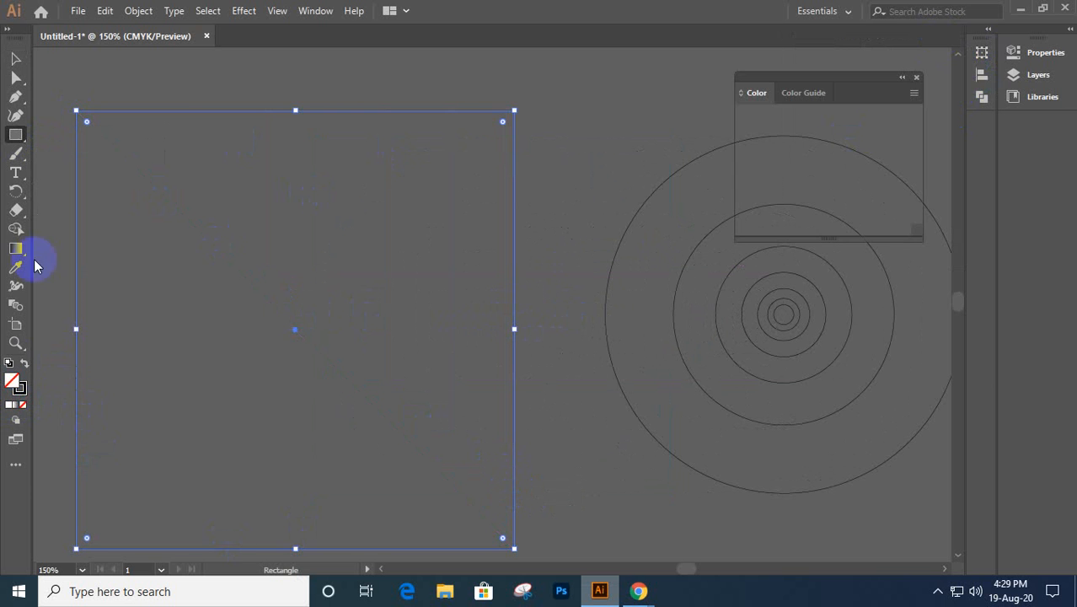
{"action": "left_click", "coordinate": [16, 59]}
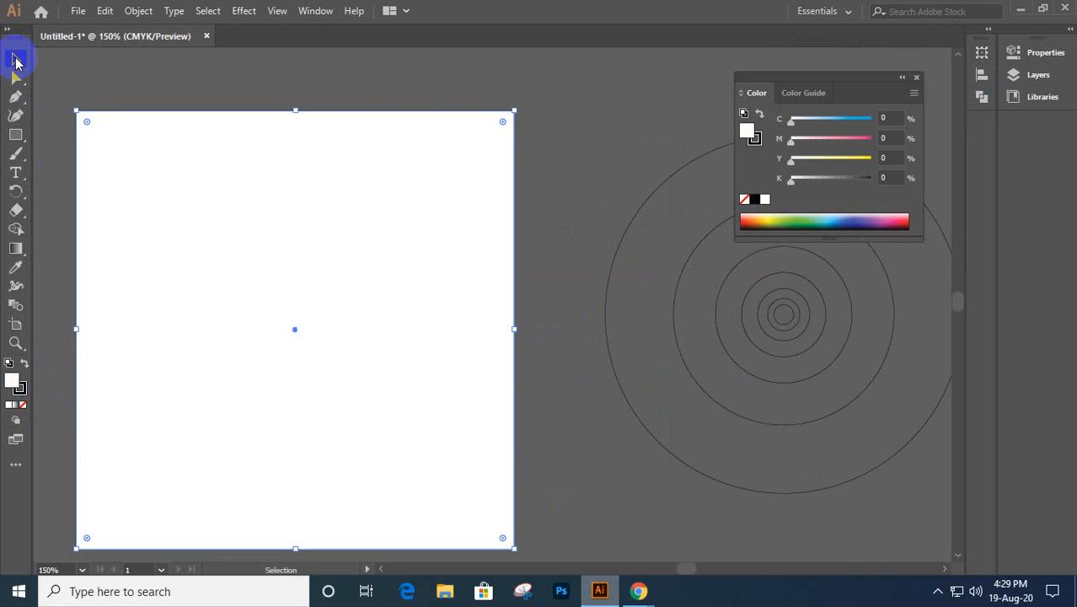
{"action": "left_click", "coordinate": [916, 77]}
{"action": "left_click", "coordinate": [480, 221]}
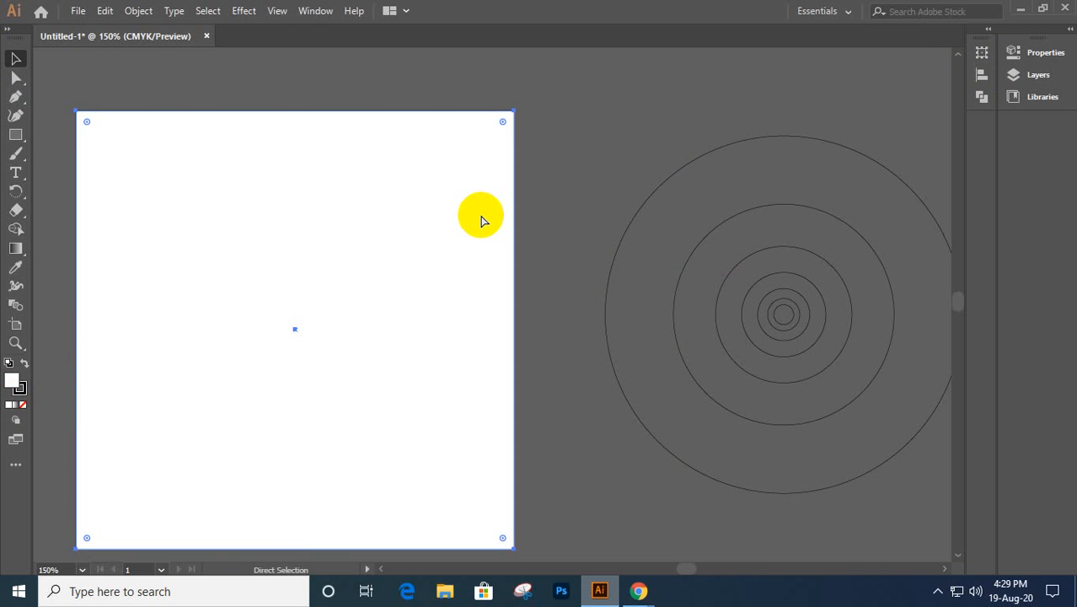
{"action": "key", "text": "ctrl+shift+a"}
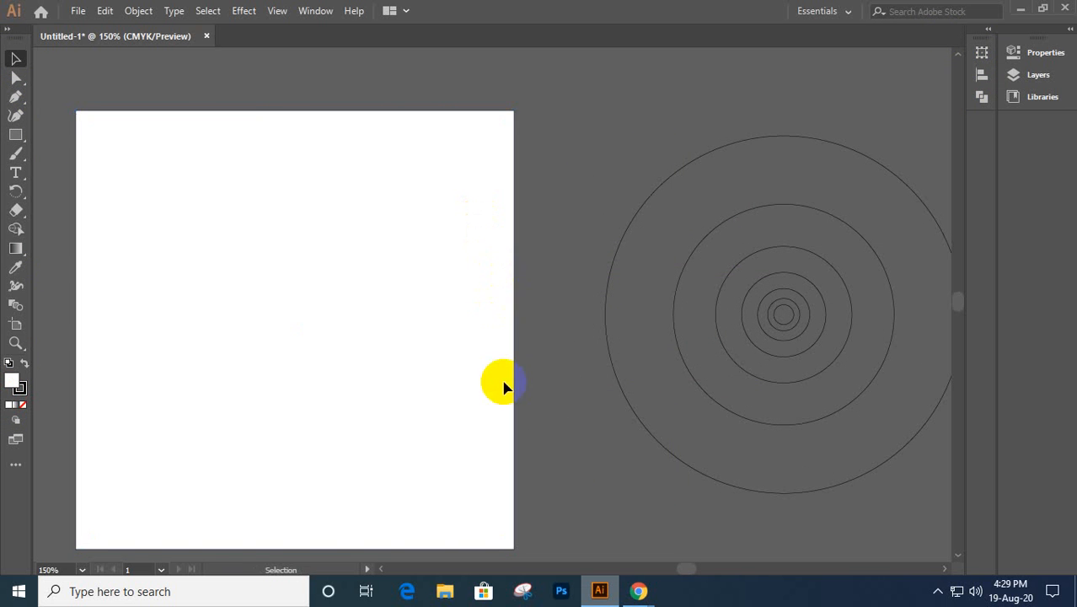
- Duplicate the third-largest circle of the concentric set onto the middle of the white square
{"action": "key", "text": "space"}
{"action": "left_click_drag", "start_coordinate": [490, 370], "coordinate": [542, 355]}
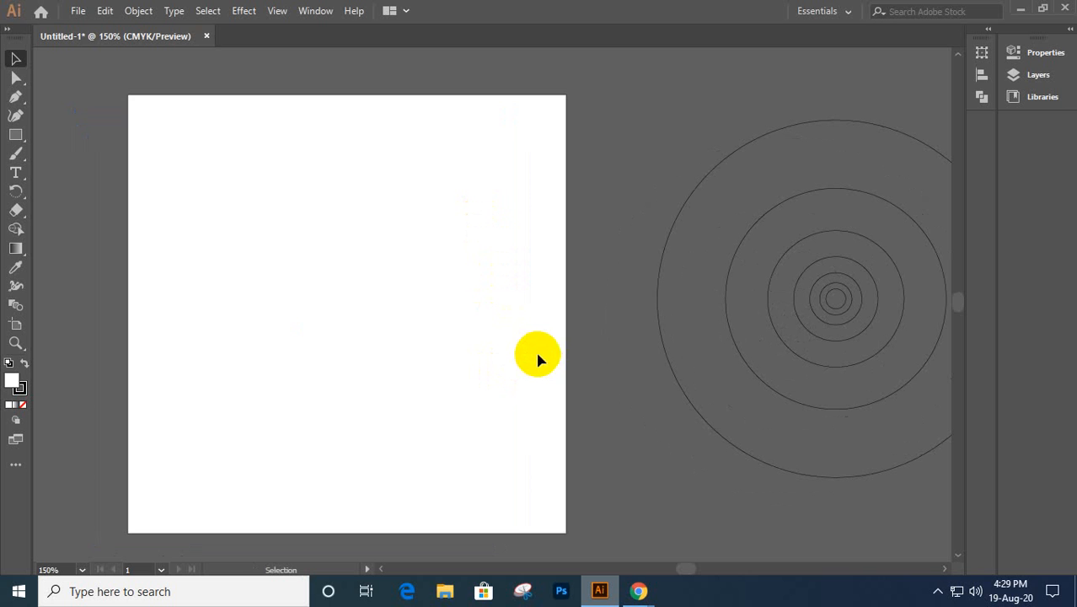
{"action": "left_click", "coordinate": [833, 235]}
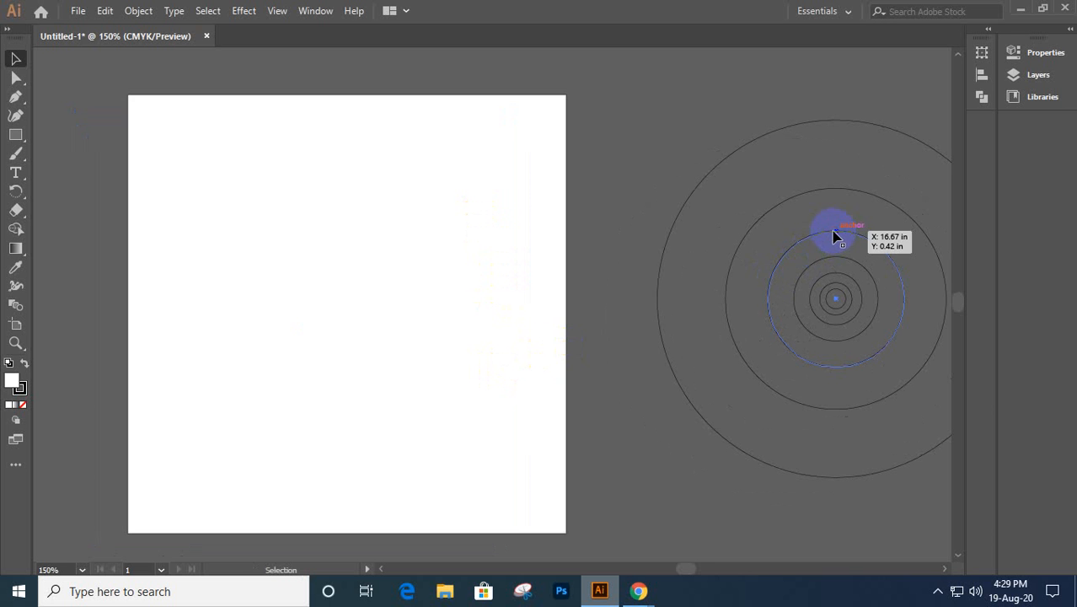
{"action": "left_click", "coordinate": [834, 233]}
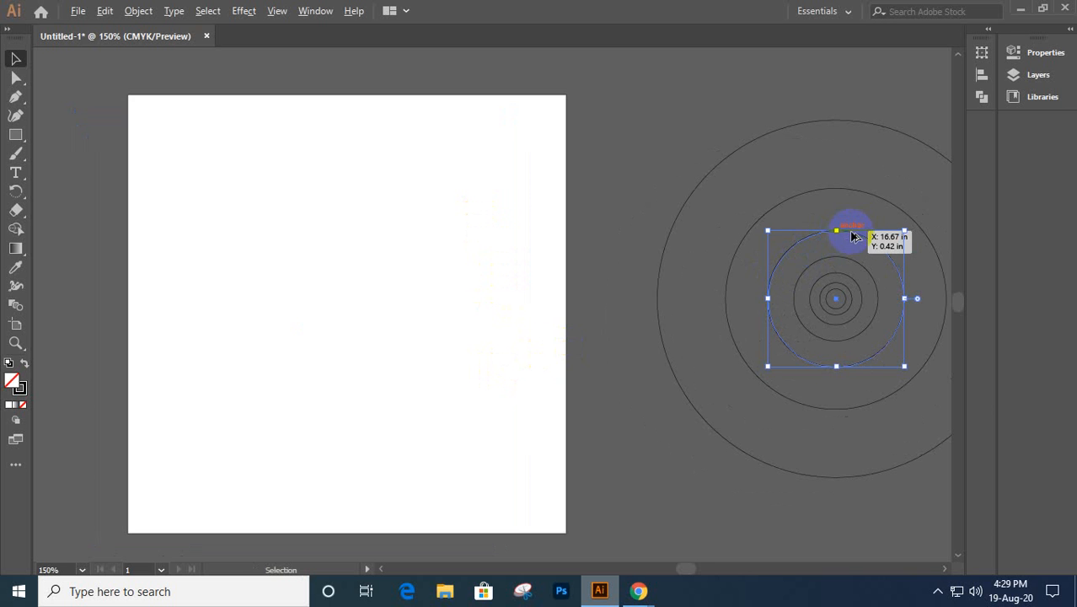
{"action": "left_click_drag", "start_coordinate": [846, 233], "coordinate": [355, 234]}
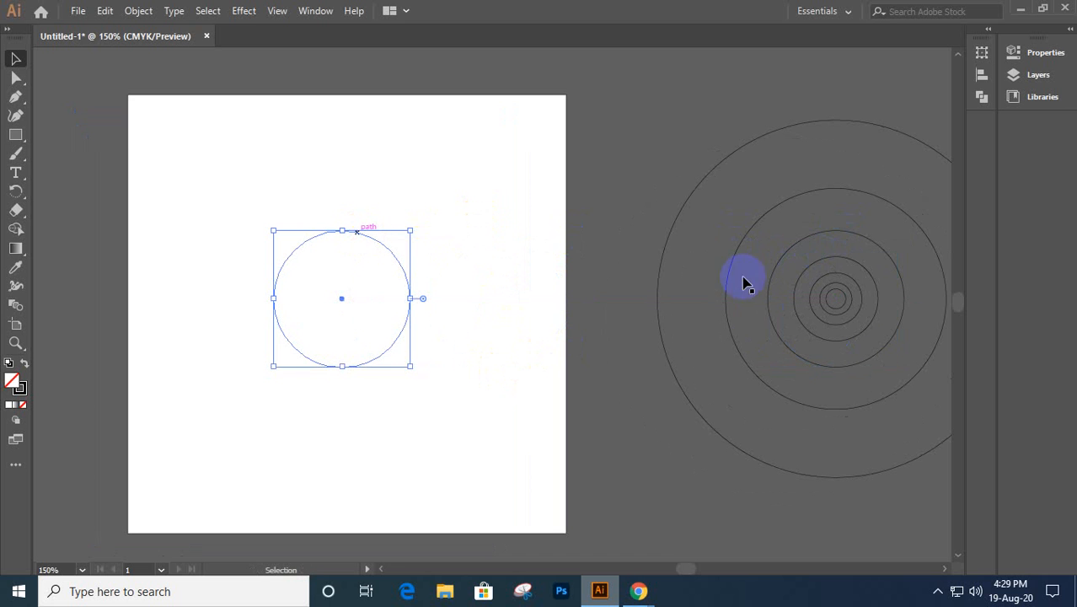
- Select the circle placed on the white square and bring it to the front
{"action": "left_click", "coordinate": [847, 290]}
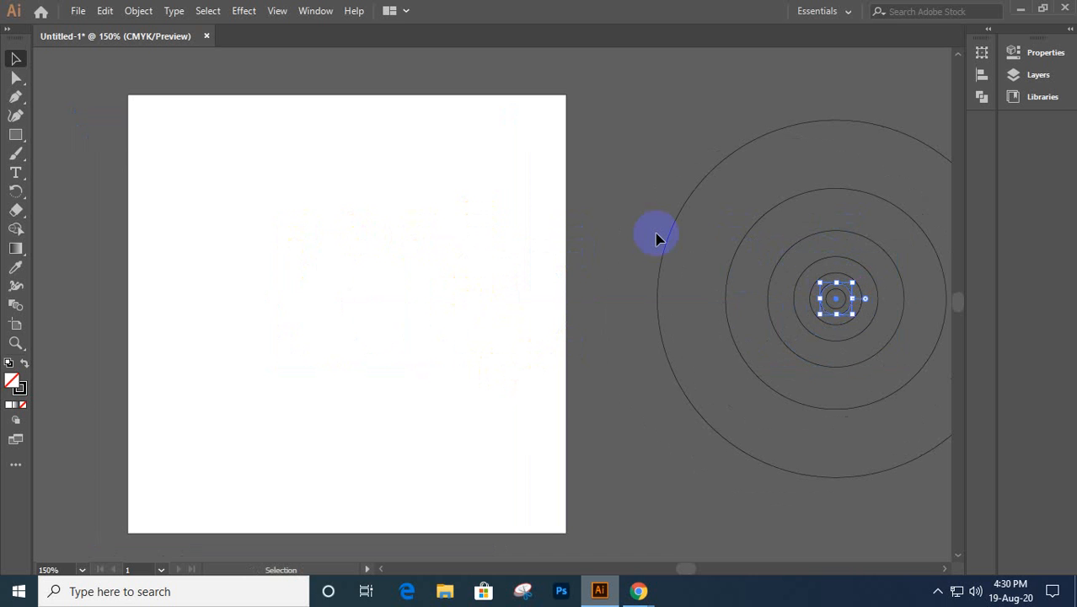
{"action": "key", "text": "a"}
{"action": "key", "text": "v"}
{"action": "left_click_drag", "start_coordinate": [282, 166], "coordinate": [462, 439]}
{"action": "right_click", "coordinate": [388, 304]}
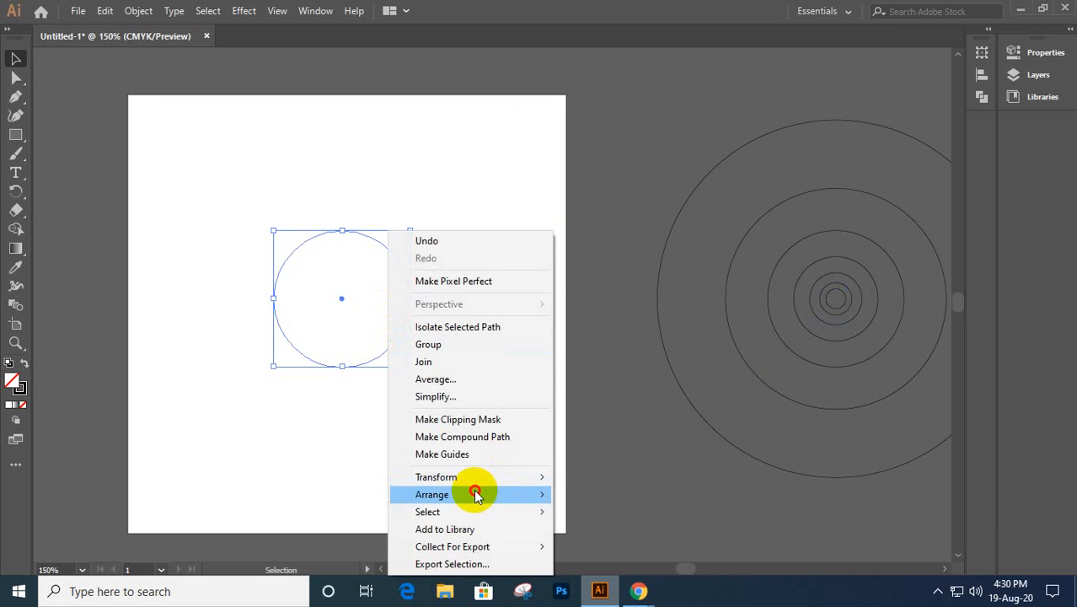
{"action": "mouse_move", "coordinate": [474, 493]}
{"action": "left_click", "coordinate": [591, 496]}
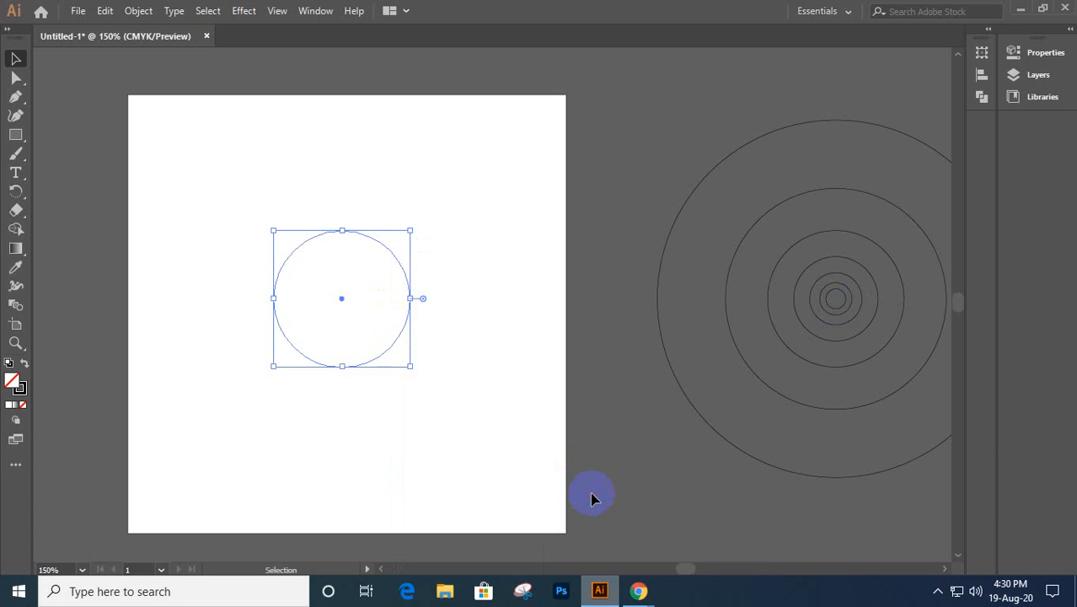
- Bring the circle on the white square and the whole concentric set to the front together, then deselect them
{"action": "right_click", "coordinate": [332, 301]}
{"action": "mouse_move", "coordinate": [230, 128]}
{"action": "left_mouse_down"}
{"action": "mouse_move", "coordinate": [820, 552]}
{"action": "mouse_move", "coordinate": [870, 555]}
{"action": "left_mouse_up"}
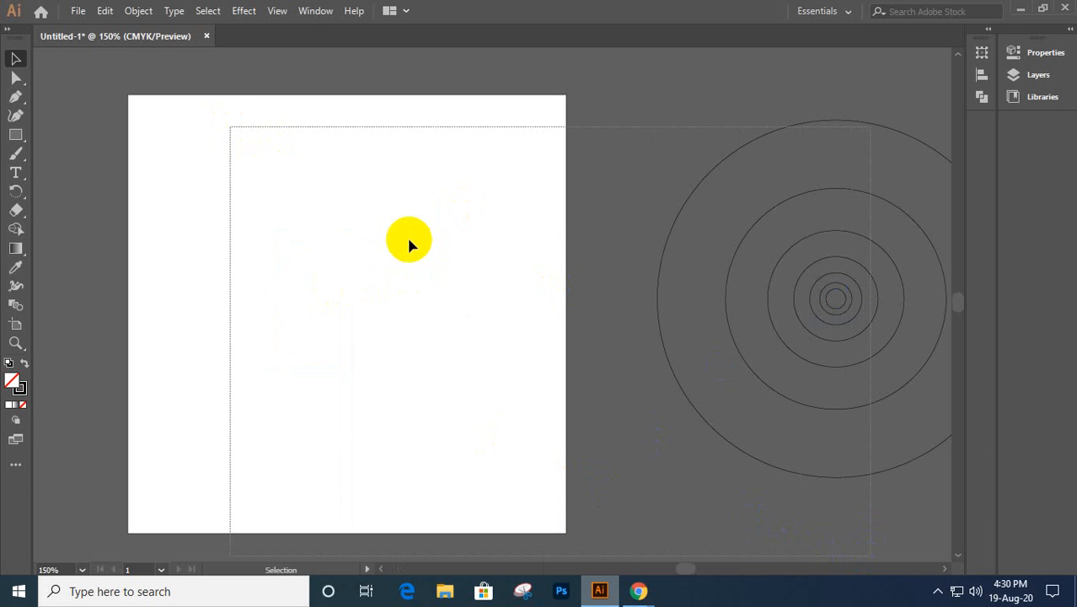
{"action": "right_click", "coordinate": [663, 280]}
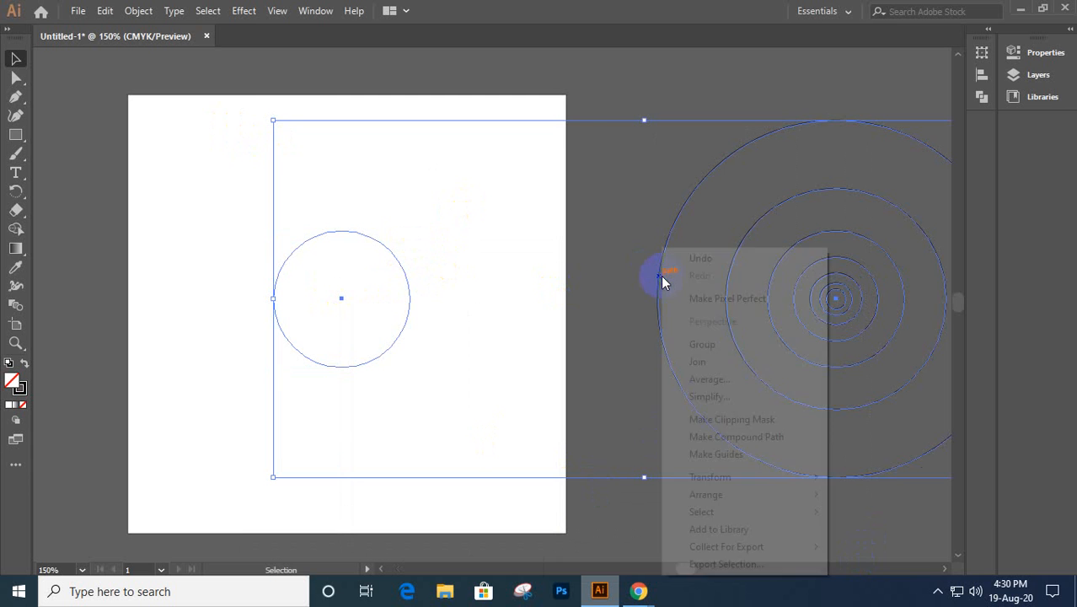
{"action": "mouse_move", "coordinate": [721, 494]}
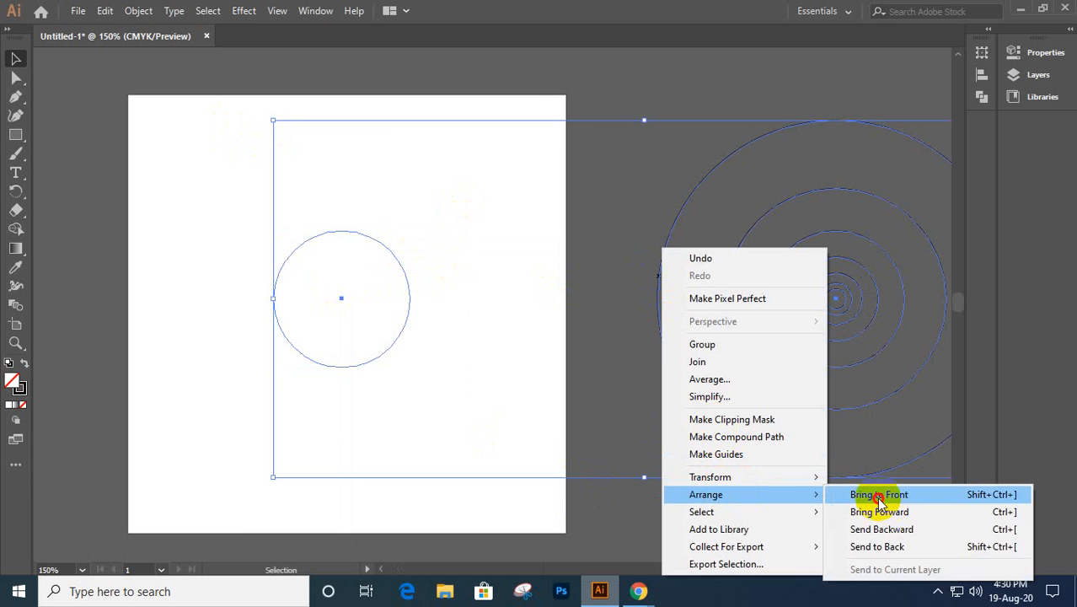
{"action": "left_click", "coordinate": [879, 494]}
{"action": "left_click", "coordinate": [533, 104]}
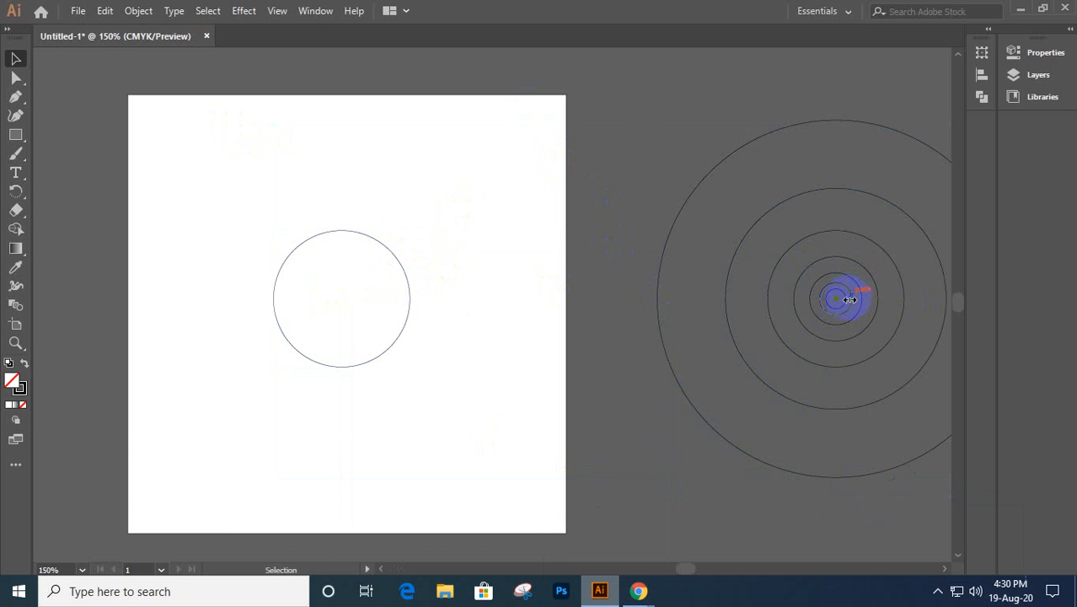
- Duplicate the second-smallest concentric circle inside the large circle near its top, and place another copy overlapping it on the right
{"action": "left_click_drag", "start_coordinate": [851, 313], "coordinate": [344, 272]}
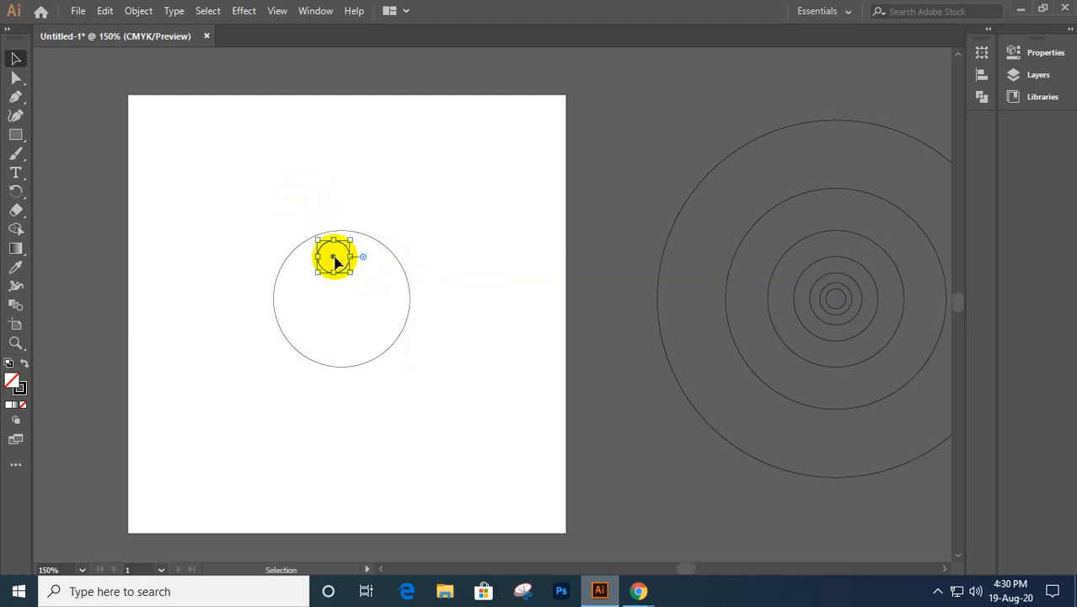
{"action": "scroll", "coordinate": [326, 256], "scroll_direction": "up", "scroll_amount": 4}
{"action": "left_click_drag", "start_coordinate": [417, 263], "coordinate": [526, 212]}
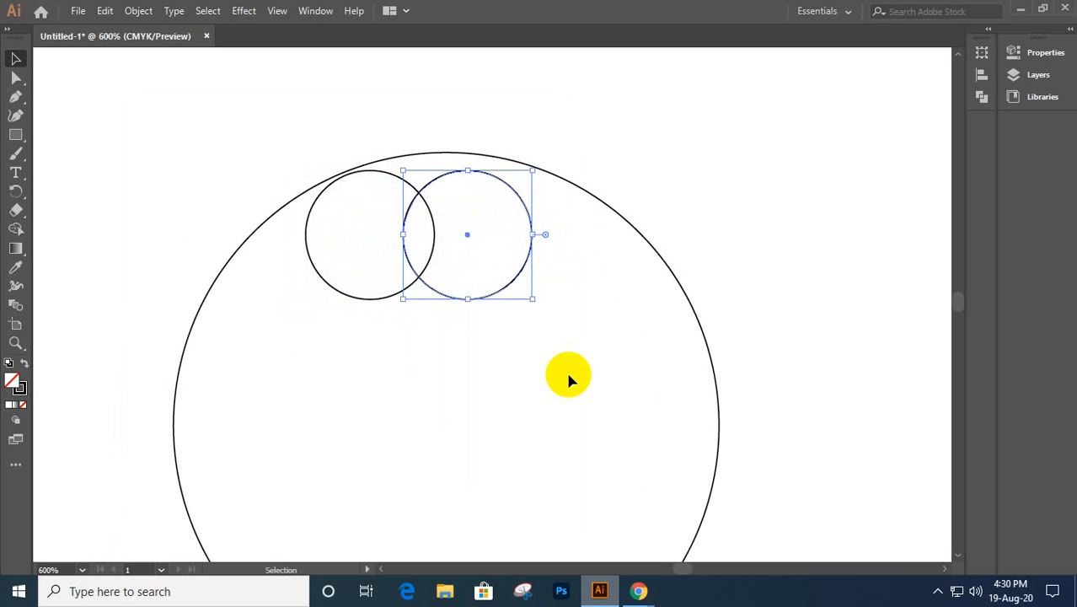
- Group the two overlapping small circles and align them with the large circle by horizontal centres and top edges
{"action": "left_click_drag", "start_coordinate": [524, 345], "coordinate": [297, 207]}
{"action": "key", "text": "a"}
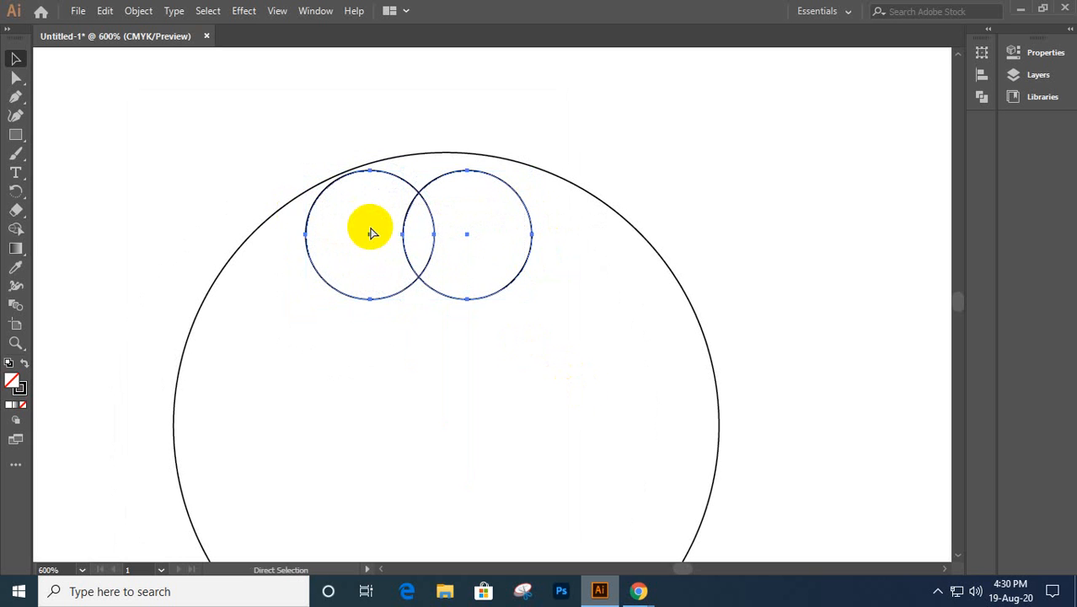
{"action": "key", "text": "v"}
{"action": "left_click_drag", "start_coordinate": [327, 113], "coordinate": [543, 318]}
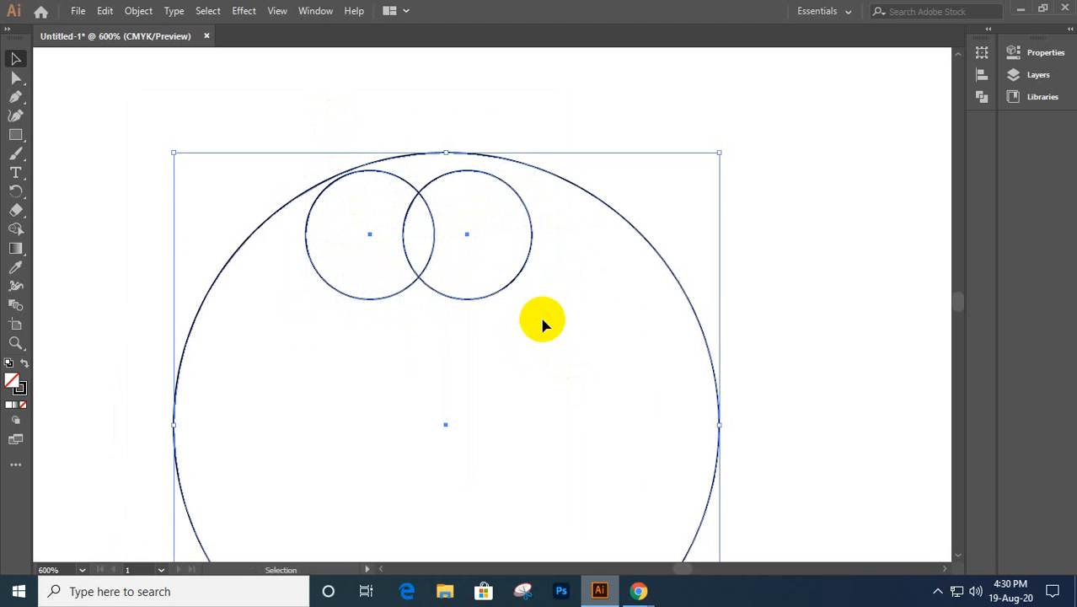
{"action": "left_click", "coordinate": [982, 76]}
{"action": "left_click", "coordinate": [825, 87]}
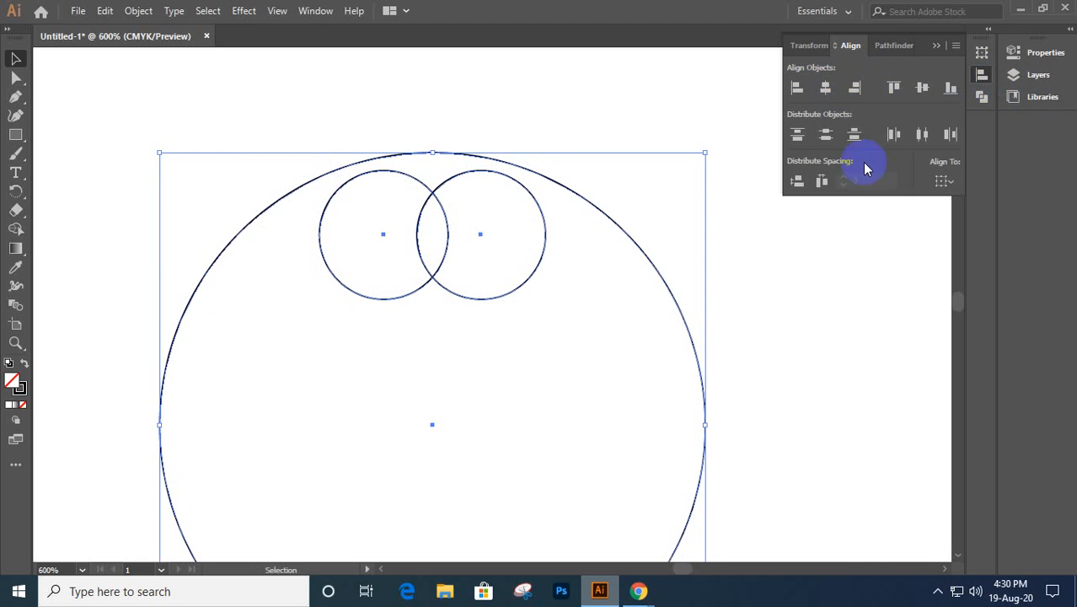
{"action": "left_click", "coordinate": [893, 88]}
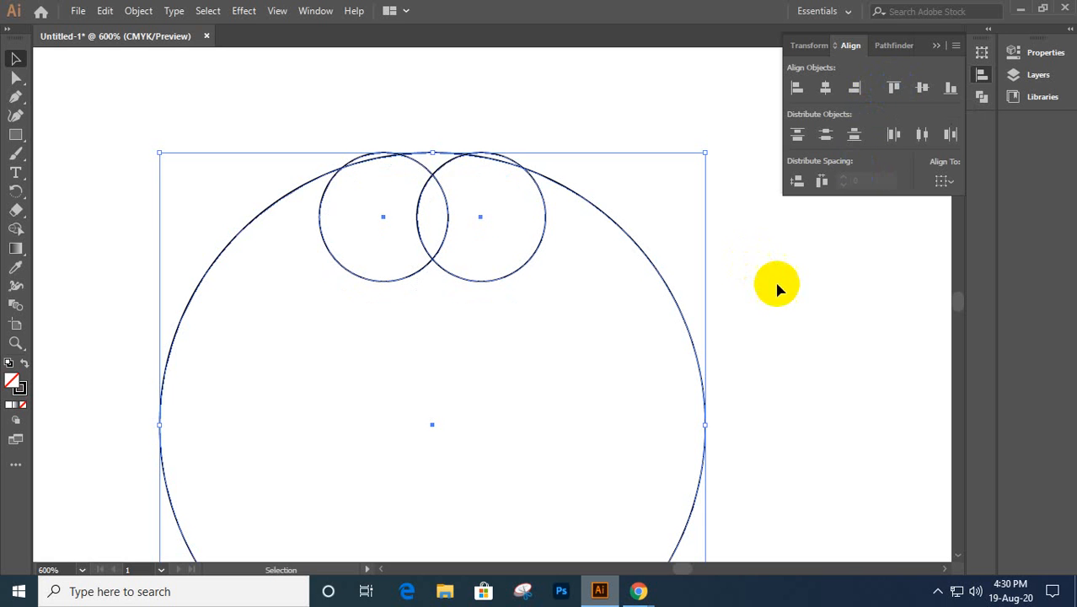
{"action": "left_click", "coordinate": [461, 133]}
{"action": "left_click", "coordinate": [936, 45]}
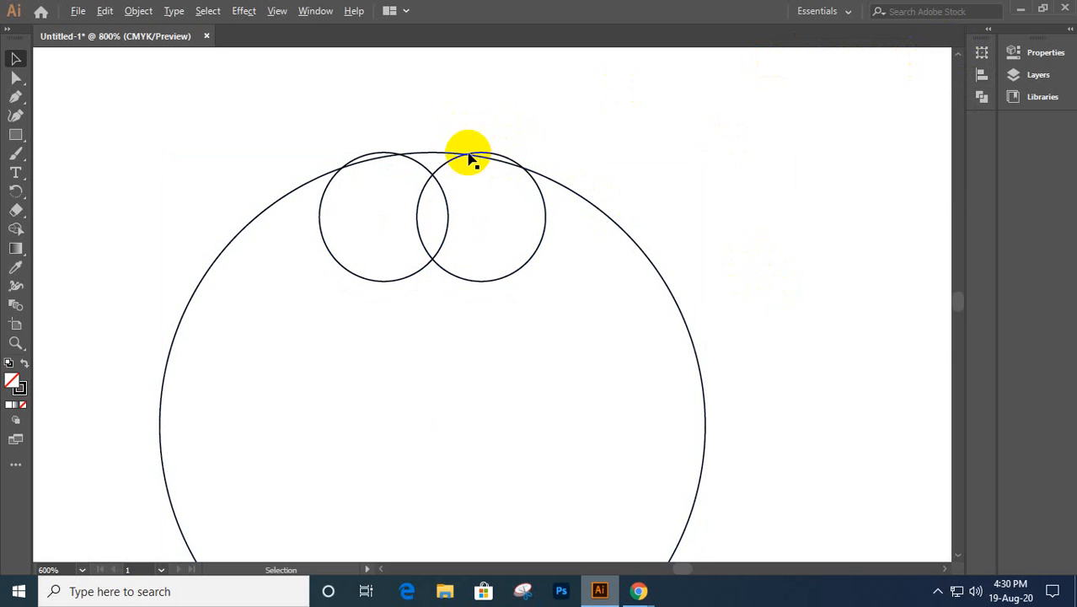
- Move the pair of small circles straight down so their outlines meet the inside of the large circle's top arc
{"action": "scroll", "coordinate": [469, 156], "scroll_direction": "up", "scroll_amount": 4}
{"action": "left_click_drag", "start_coordinate": [461, 255], "coordinate": [594, 291]}
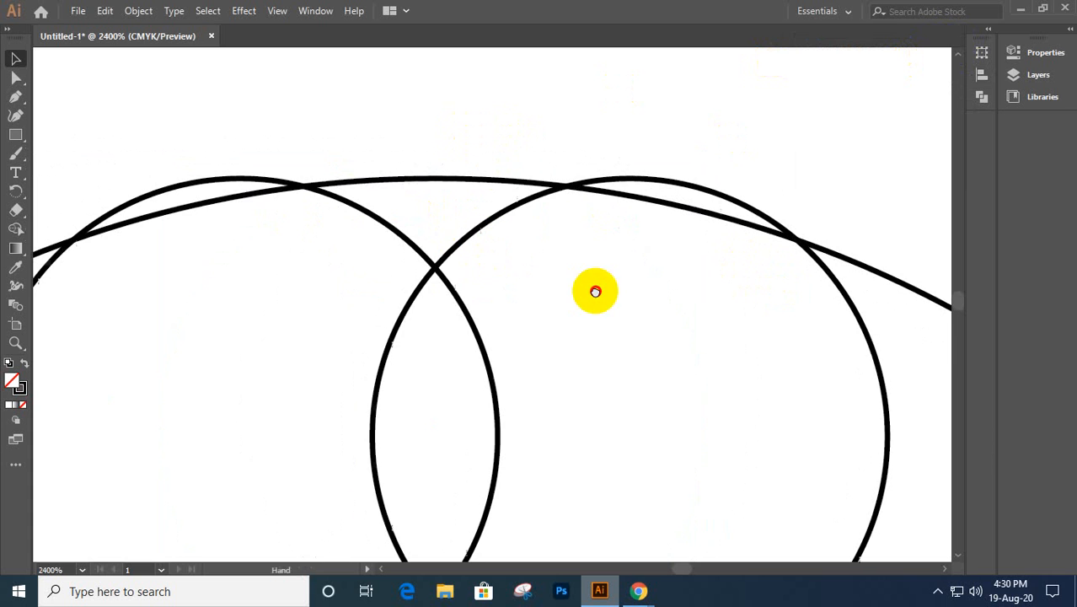
{"action": "left_click", "coordinate": [434, 268]}
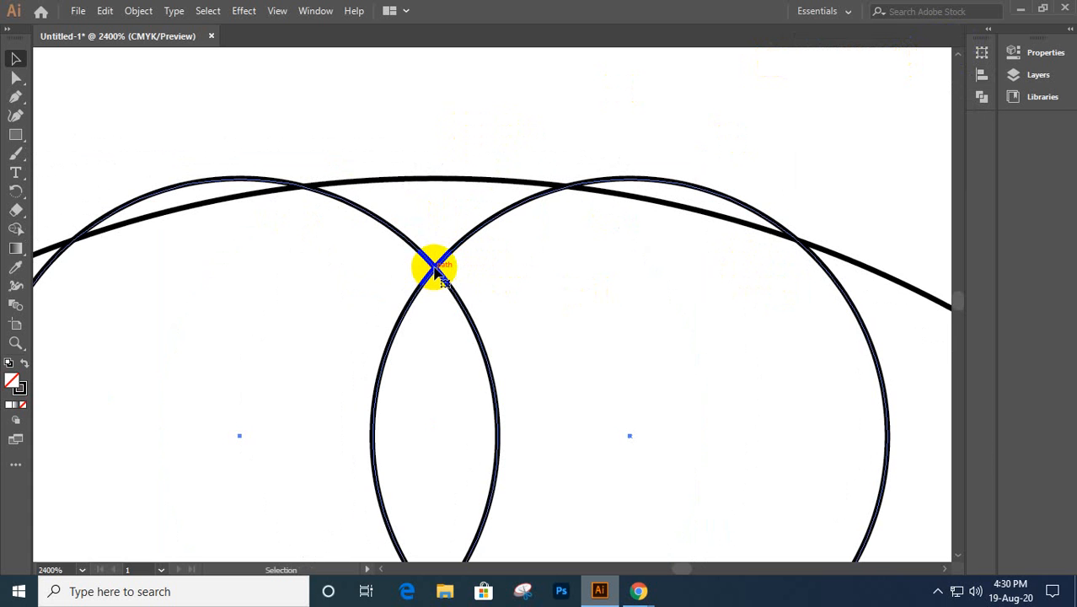
{"action": "left_click_drag", "start_coordinate": [434, 268], "coordinate": [430, 289]}
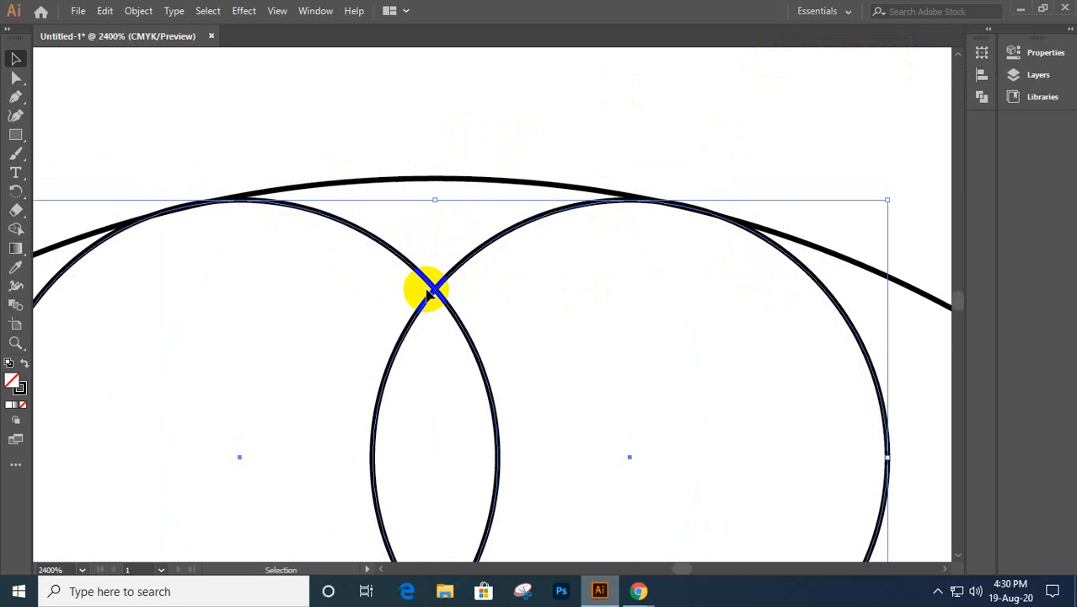
- Reflect a copy of the large circle and its small pair across the horizontal axis, mirroring the pair to the bottom
{"action": "scroll", "coordinate": [430, 290], "scroll_direction": "down", "scroll_amount": 5}
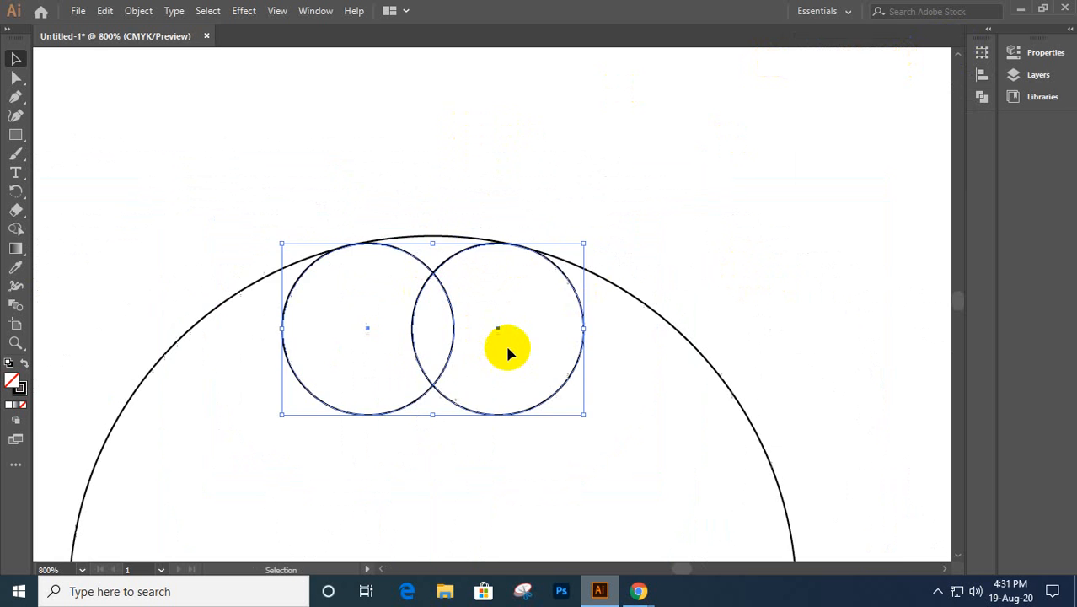
{"action": "scroll", "coordinate": [540, 172], "scroll_direction": "down", "scroll_amount": 2}
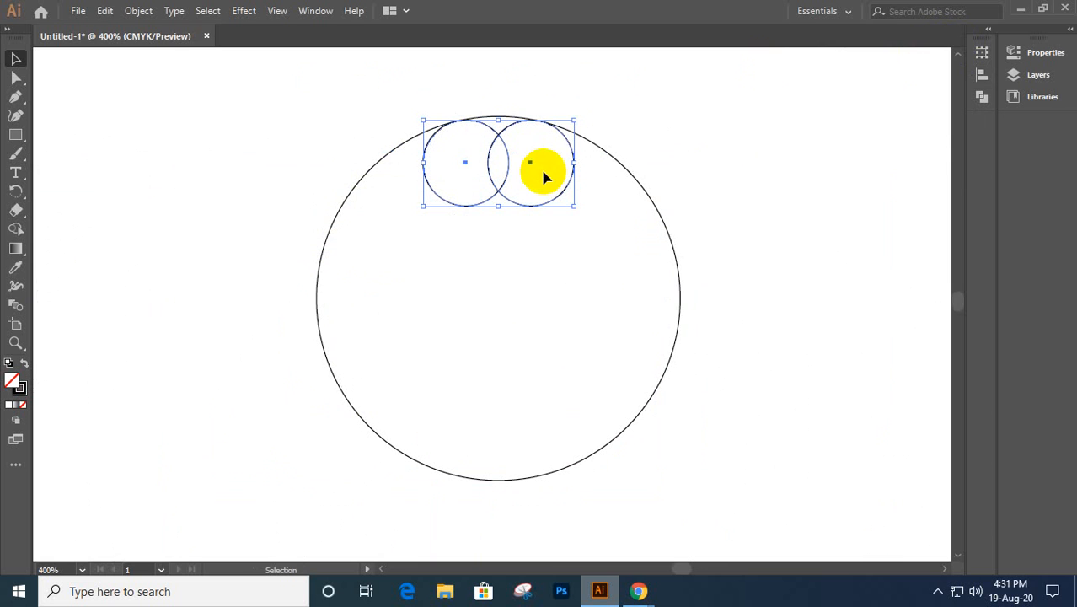
{"action": "left_click_drag", "start_coordinate": [608, 112], "coordinate": [392, 257]}
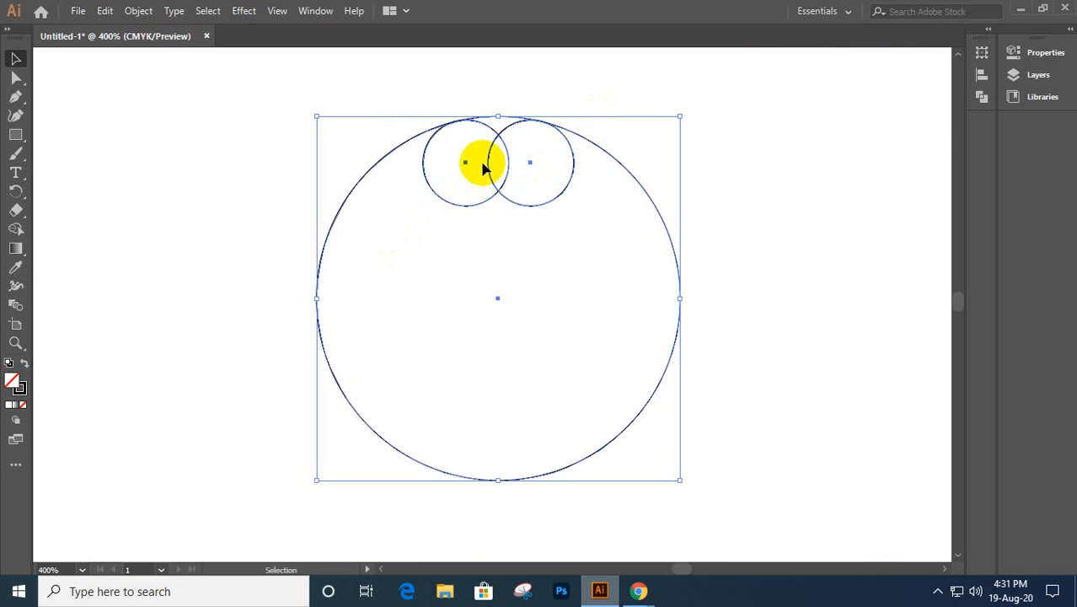
{"action": "right_click", "coordinate": [483, 165]}
{"action": "left_click", "coordinate": [530, 331]}
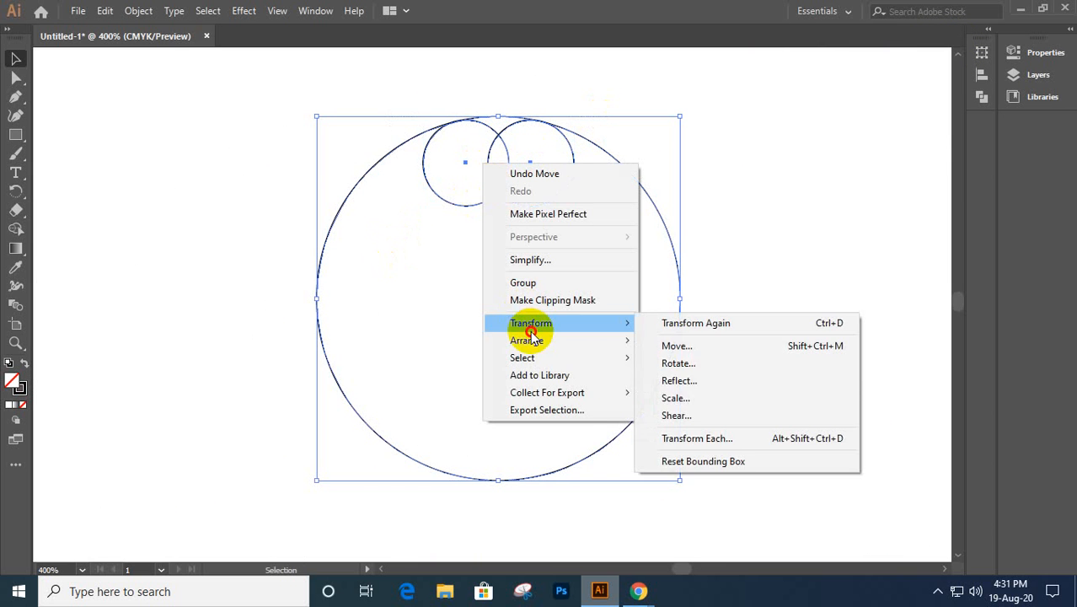
{"action": "left_click", "coordinate": [679, 380]}
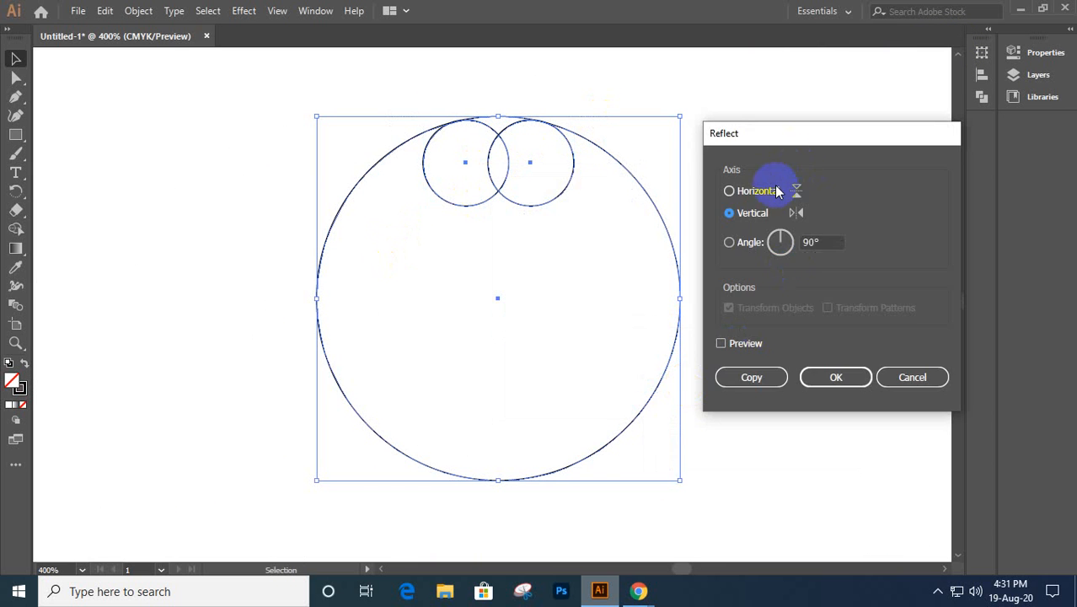
{"action": "left_click", "coordinate": [758, 192]}
{"action": "left_click", "coordinate": [722, 343]}
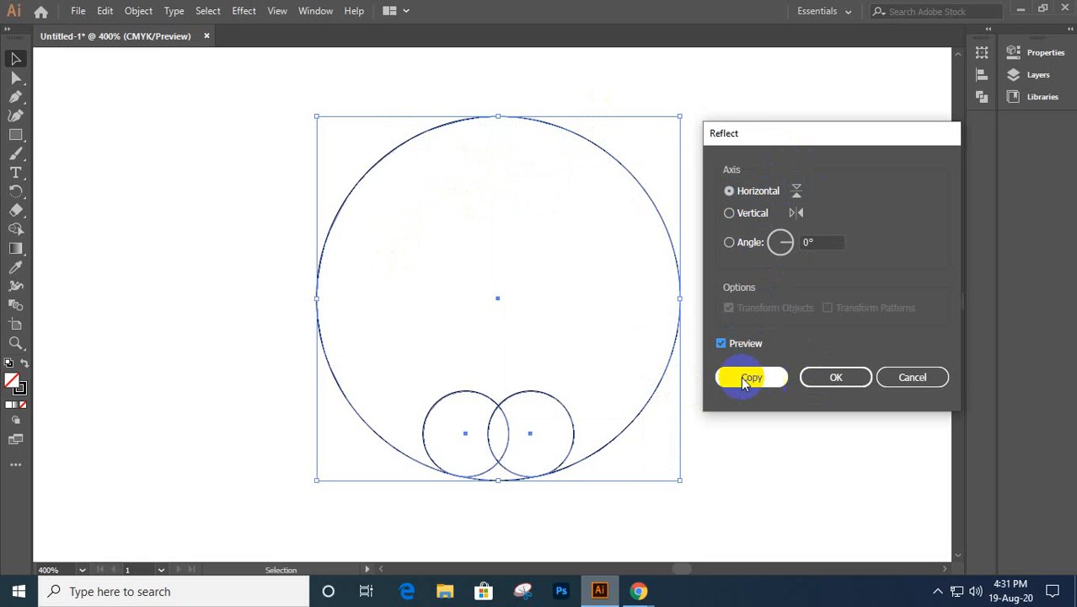
{"action": "left_click", "coordinate": [746, 379]}
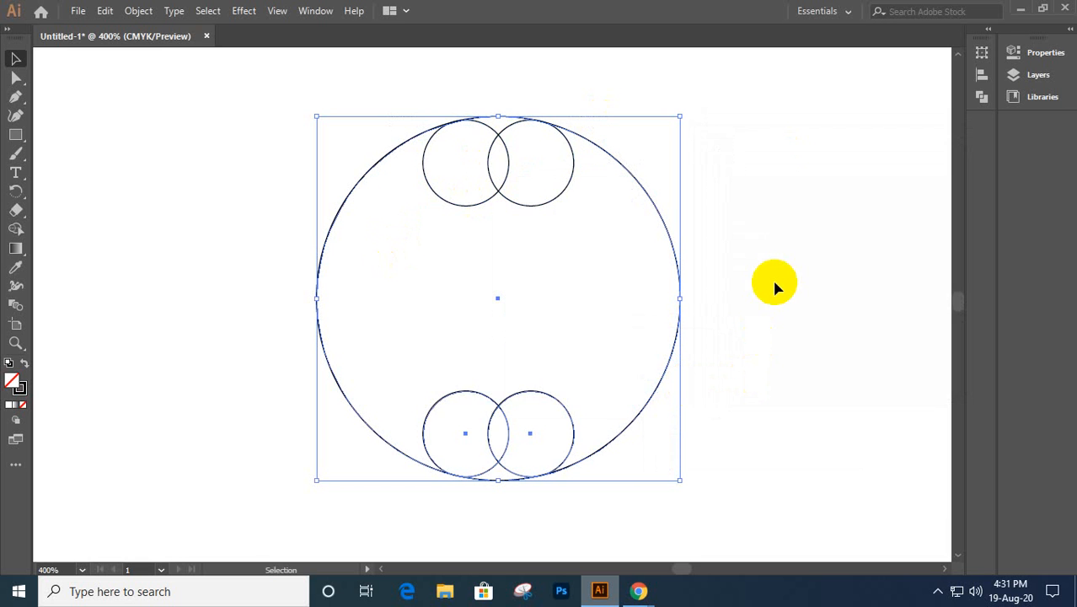
{"action": "left_click", "coordinate": [693, 371]}
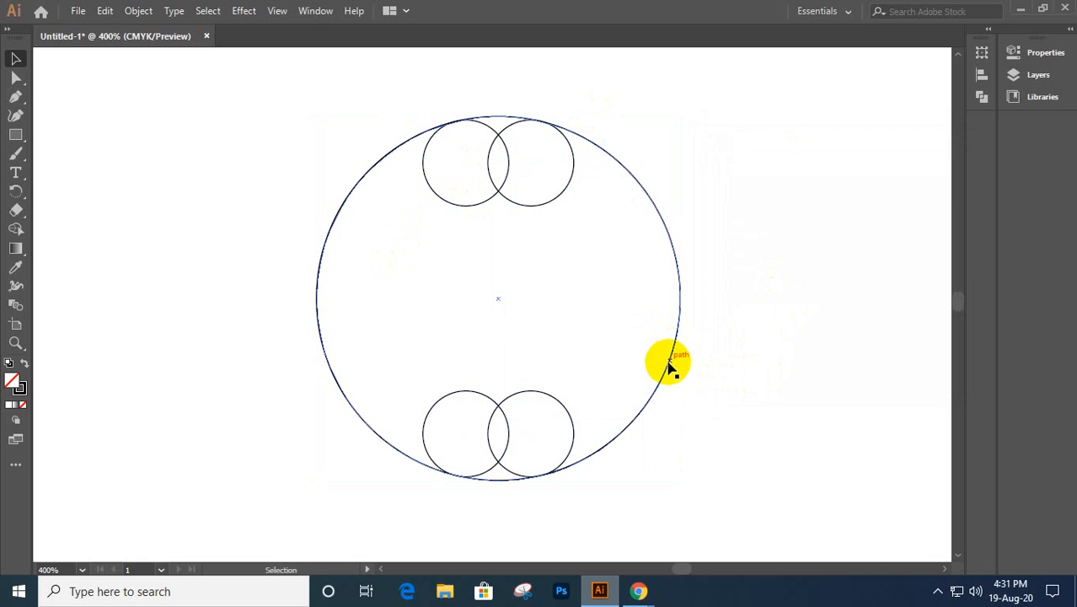
{"action": "left_click", "coordinate": [670, 368]}
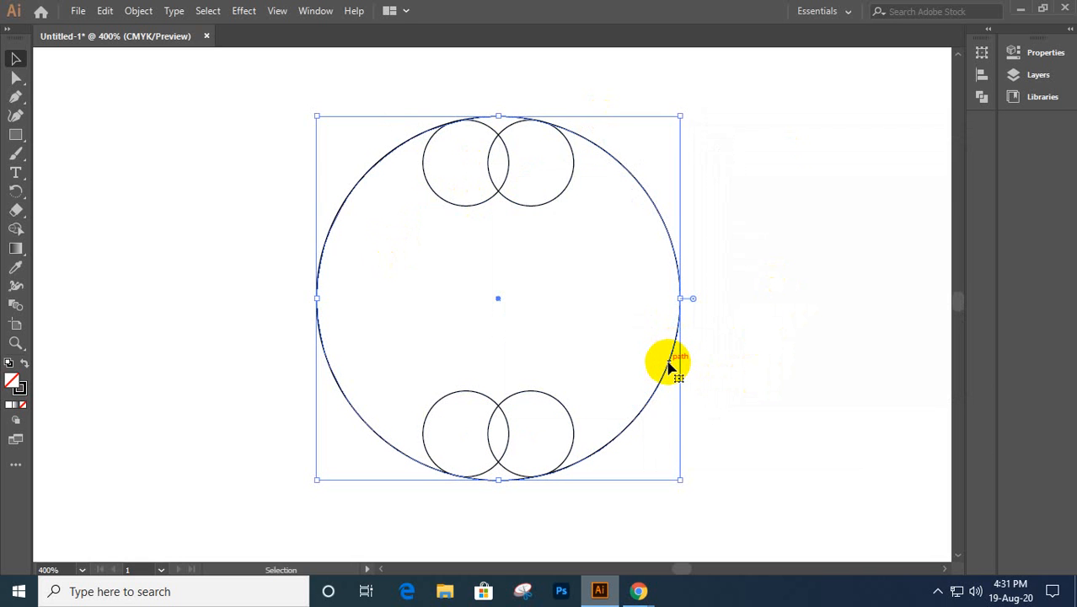
{"action": "left_click", "coordinate": [670, 366]}
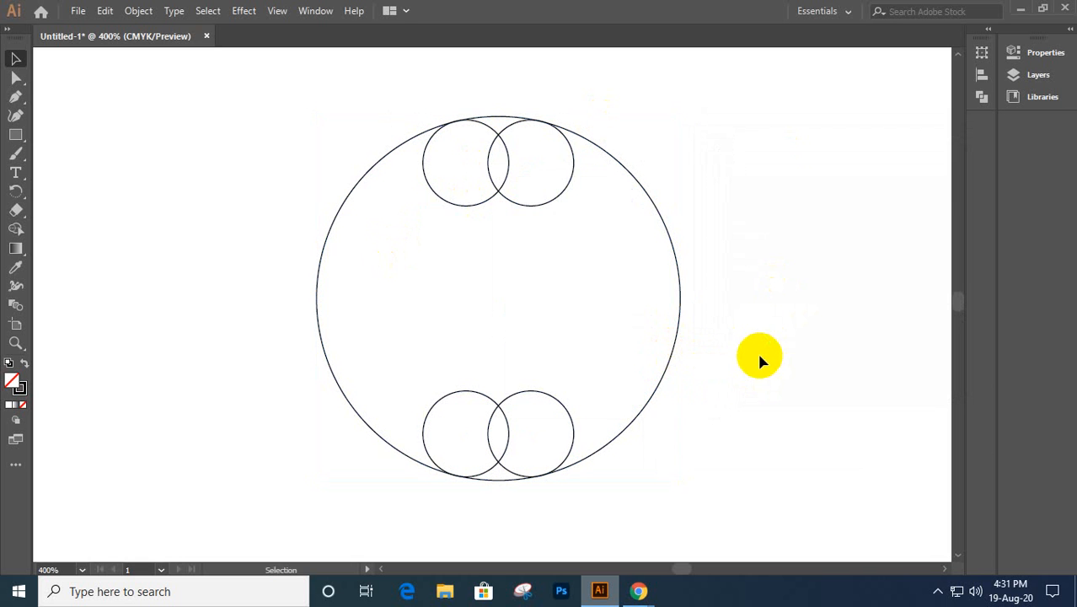
- Duplicate the fourth-largest circle of the concentric set onto the white square, overlapping the large circle's right side
{"action": "scroll", "coordinate": [756, 350], "scroll_direction": "down", "scroll_amount": 1}
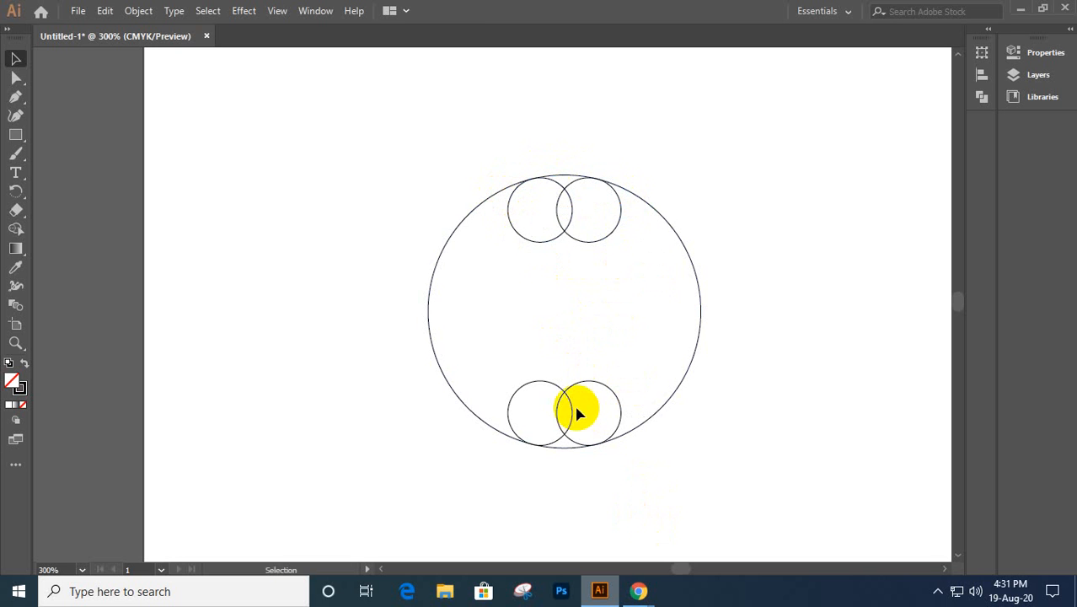
{"action": "scroll", "coordinate": [830, 403], "scroll_direction": "down", "scroll_amount": 2}
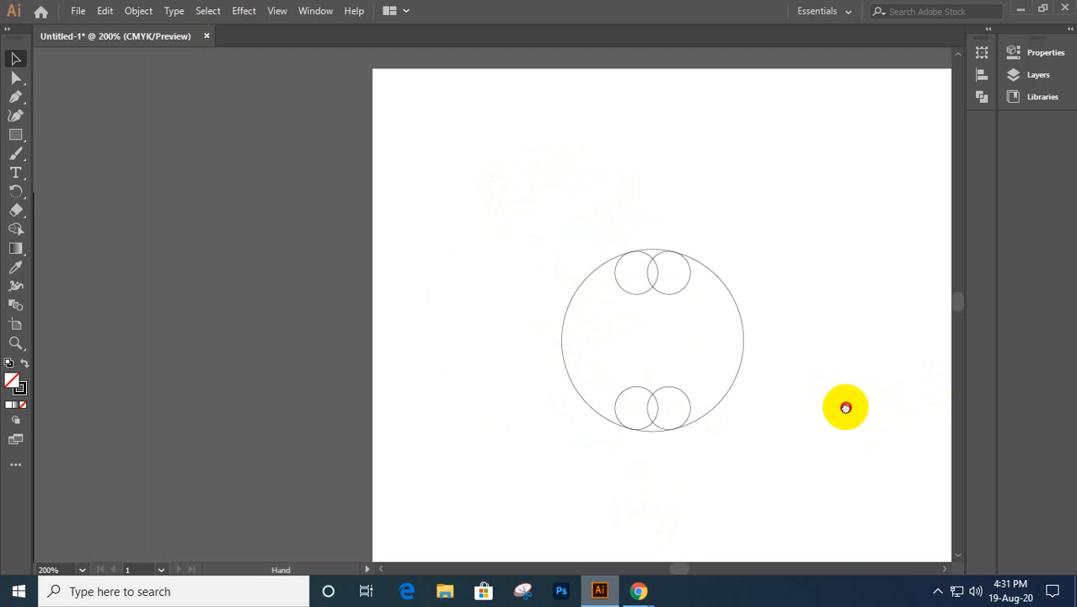
{"action": "left_click_drag", "start_coordinate": [846, 406], "coordinate": [466, 399]}
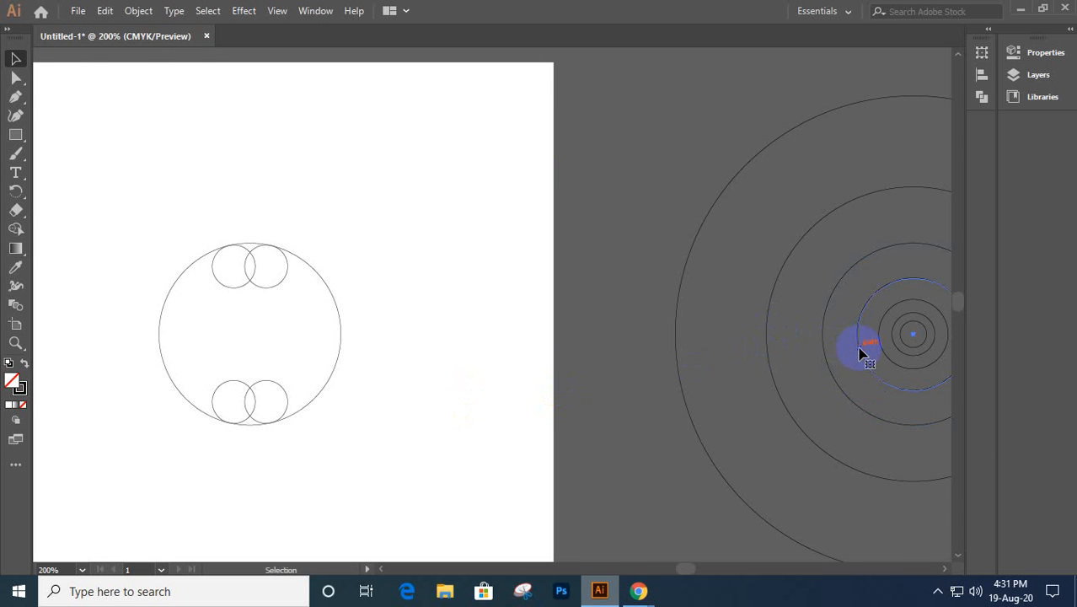
{"action": "left_click_drag", "start_coordinate": [861, 356], "coordinate": [284, 325]}
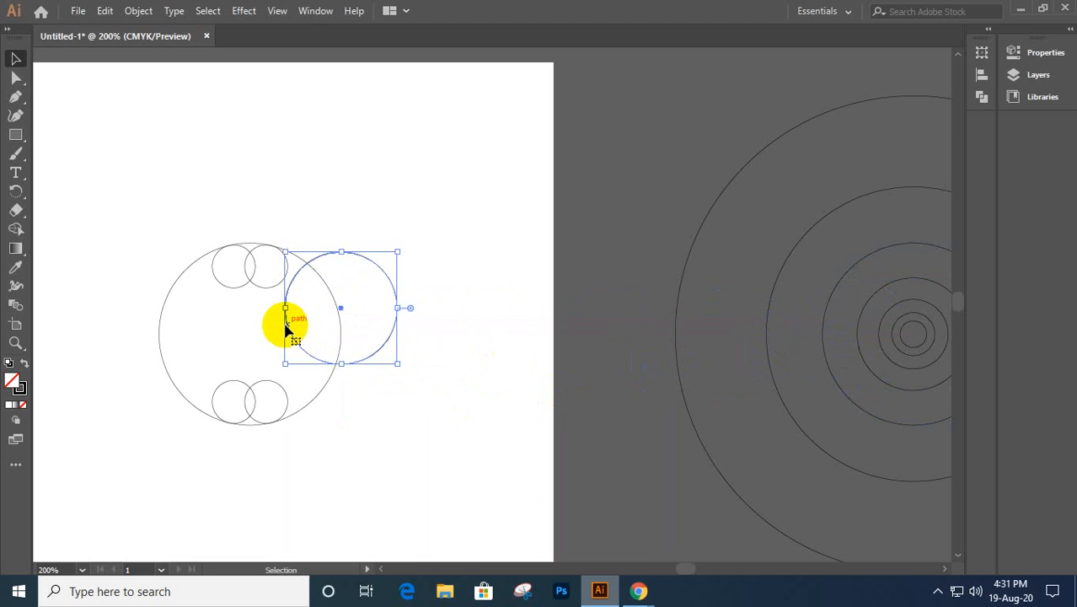
- Move the medium circle up over the large circle's upper-right arc so its left side crosses the upper pair of small circles
{"action": "scroll", "coordinate": [534, 302], "scroll_direction": "left", "scroll_amount": 3}
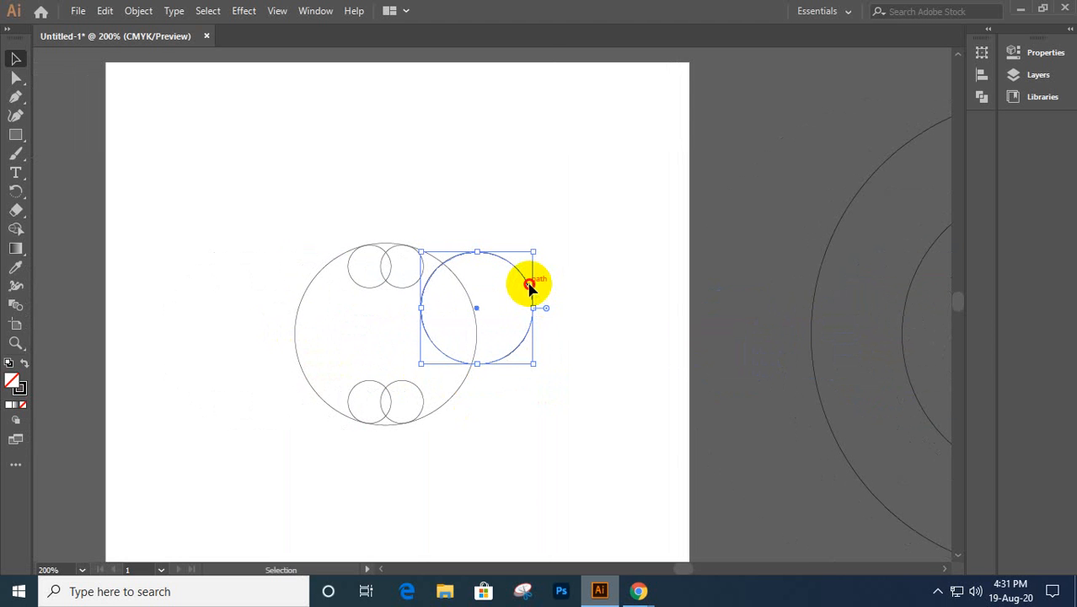
{"action": "left_click_drag", "start_coordinate": [530, 287], "coordinate": [496, 232]}
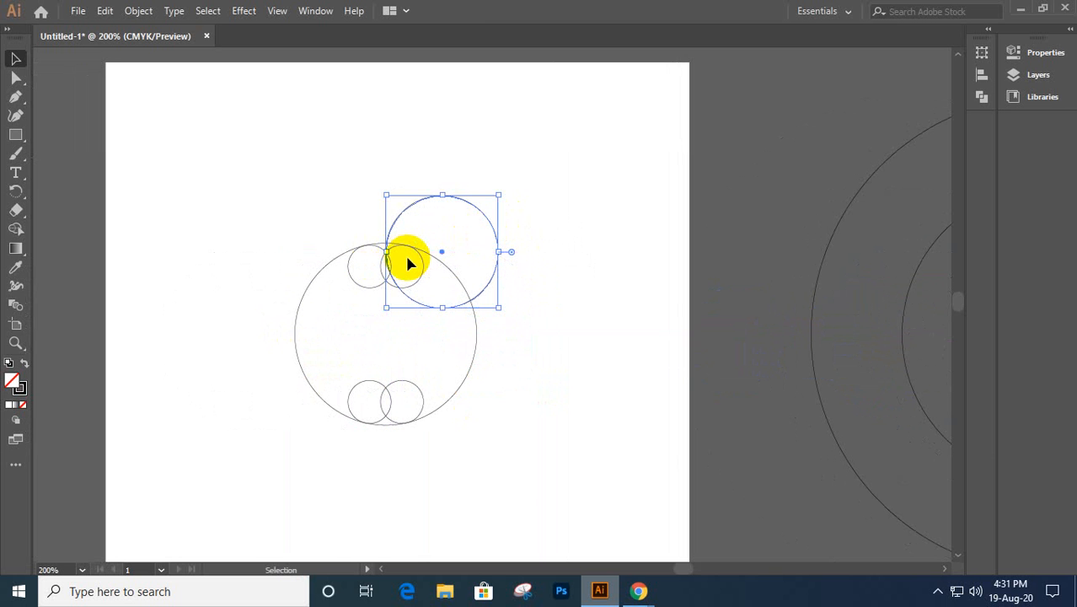
{"action": "scroll", "coordinate": [408, 258], "scroll_direction": "up", "scroll_amount": 2}
{"action": "left_click_drag", "start_coordinate": [433, 261], "coordinate": [515, 268]}
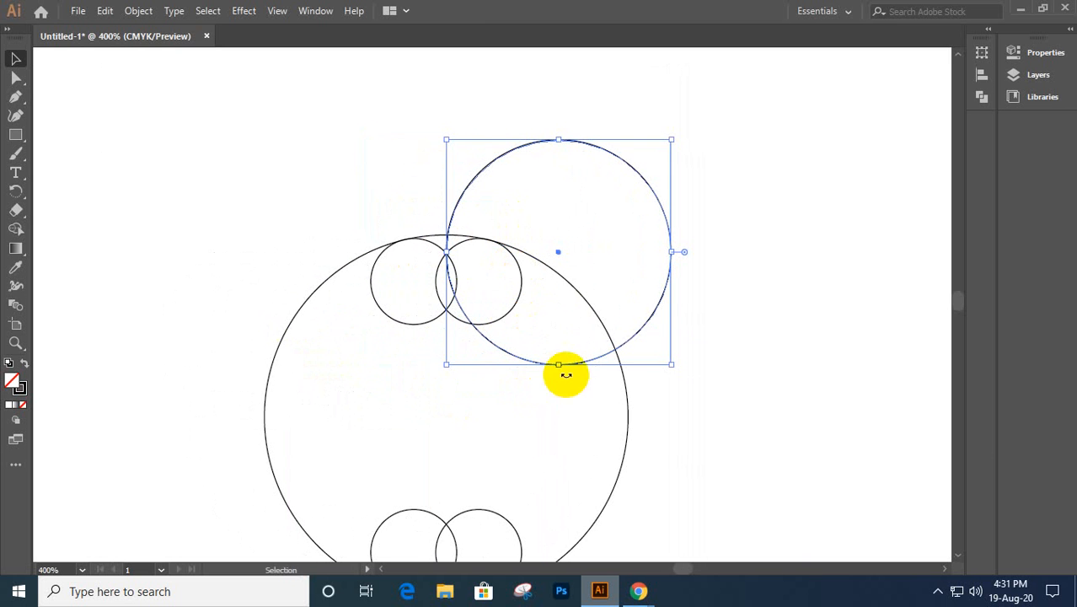
{"action": "left_click_drag", "start_coordinate": [523, 359], "coordinate": [527, 357]}
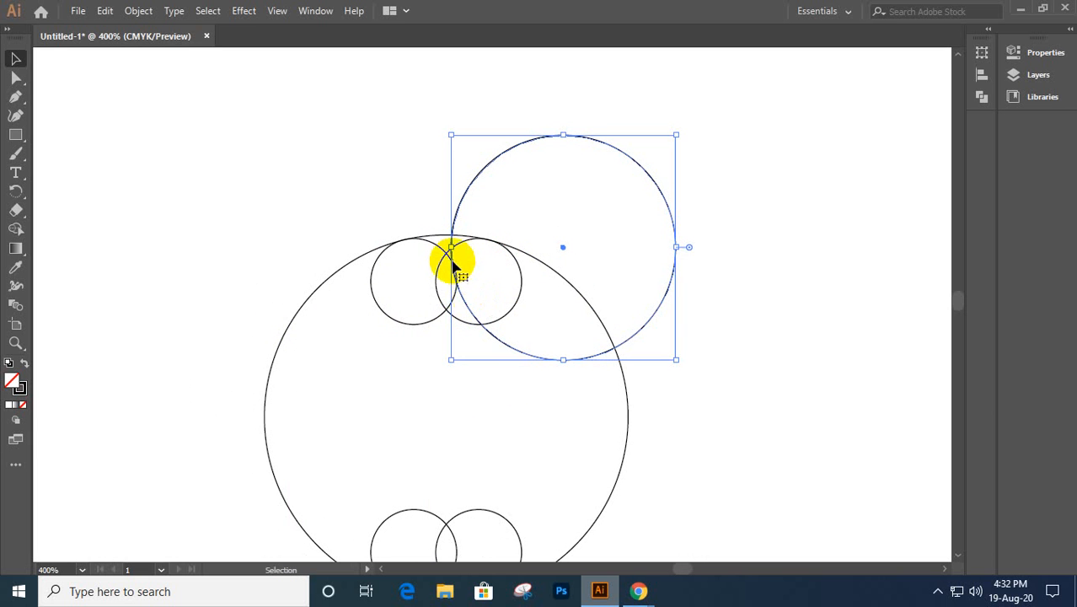
- Fine-tune the medium circle's position so its outline meets the left small circle's right side in the upper pair
{"action": "scroll", "coordinate": [451, 261], "scroll_direction": "up", "scroll_amount": 2}
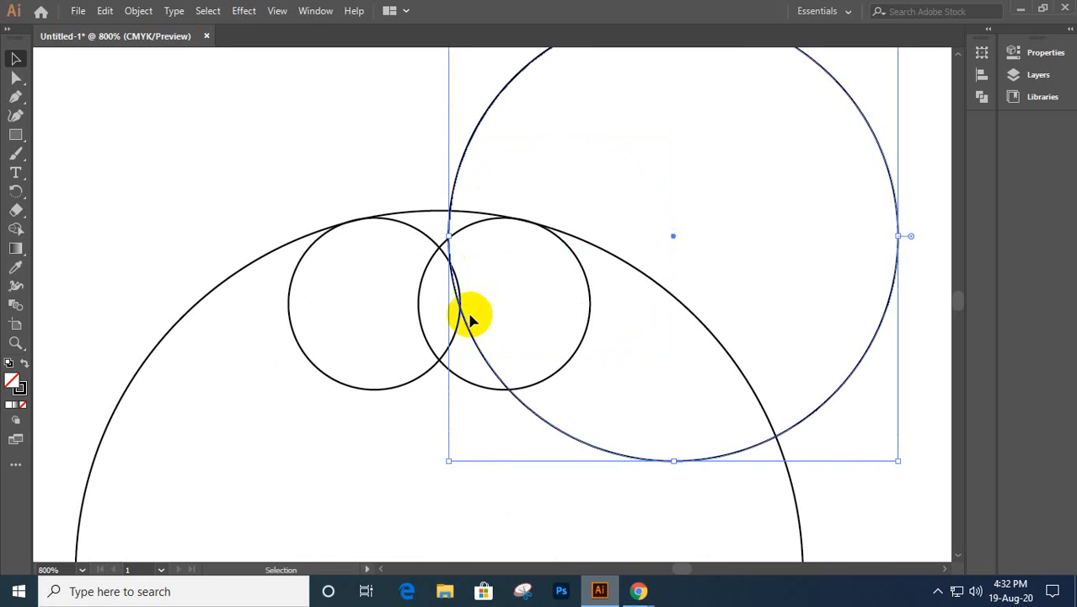
{"action": "left_click_drag", "start_coordinate": [471, 329], "coordinate": [473, 332]}
{"action": "scroll", "coordinate": [448, 272], "scroll_direction": "up", "scroll_amount": 6}
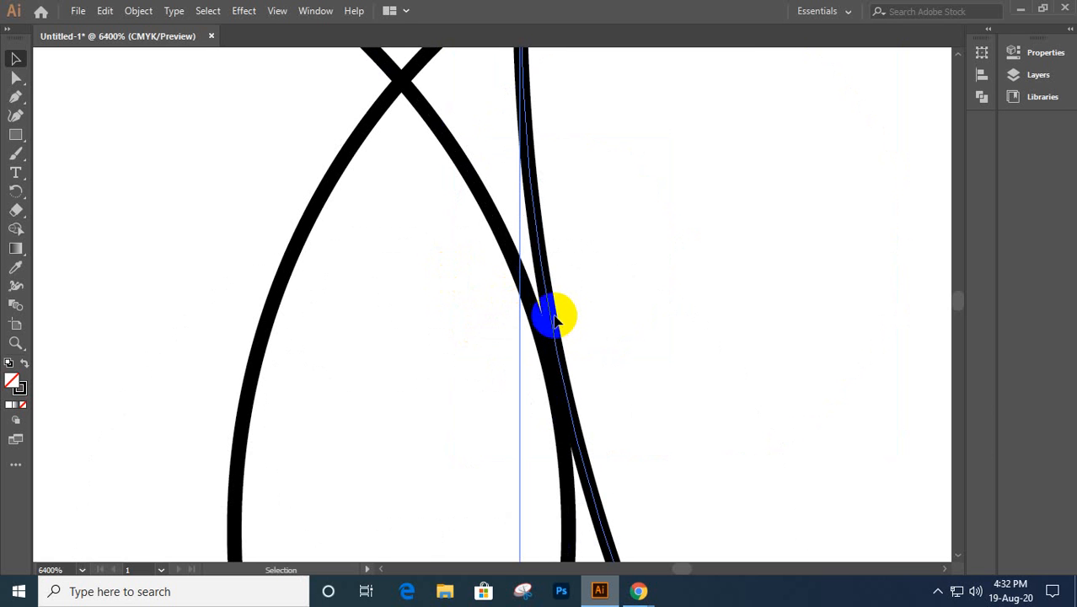
{"action": "left_click_drag", "start_coordinate": [548, 318], "coordinate": [543, 326]}
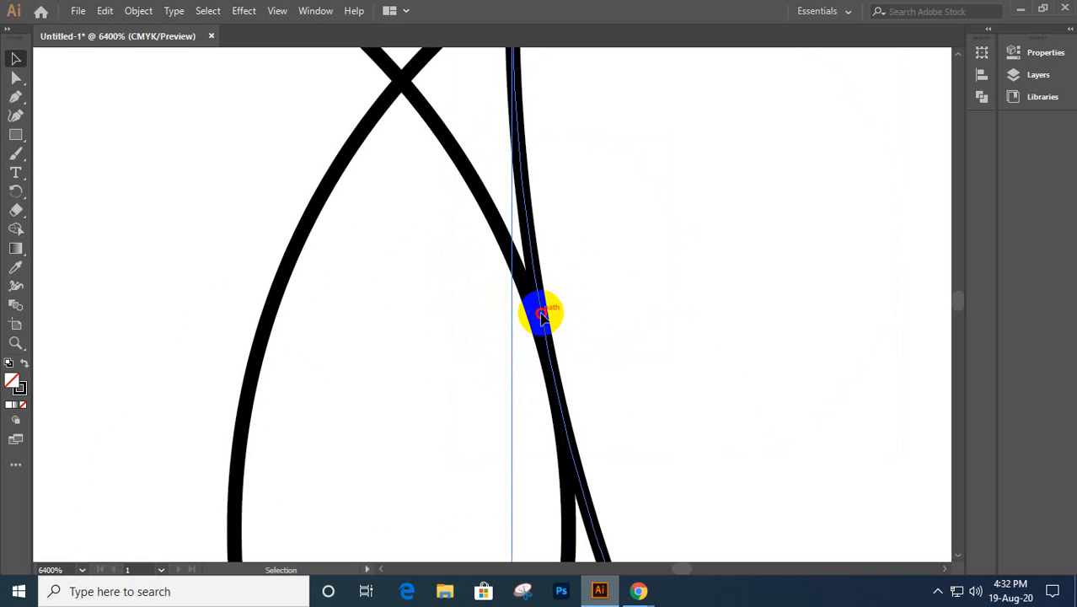
{"action": "left_click_drag", "start_coordinate": [540, 316], "coordinate": [538, 321]}
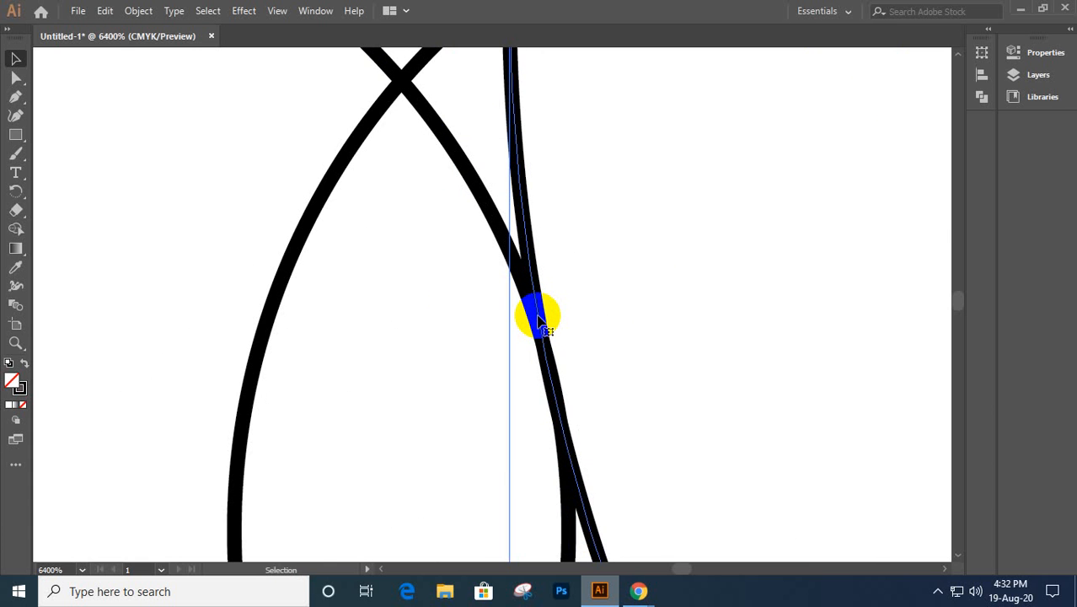
- Delete the mirrored pair of small circles at the bottom of the large circle
{"action": "scroll", "coordinate": [537, 319], "scroll_direction": "down", "scroll_amount": 6}
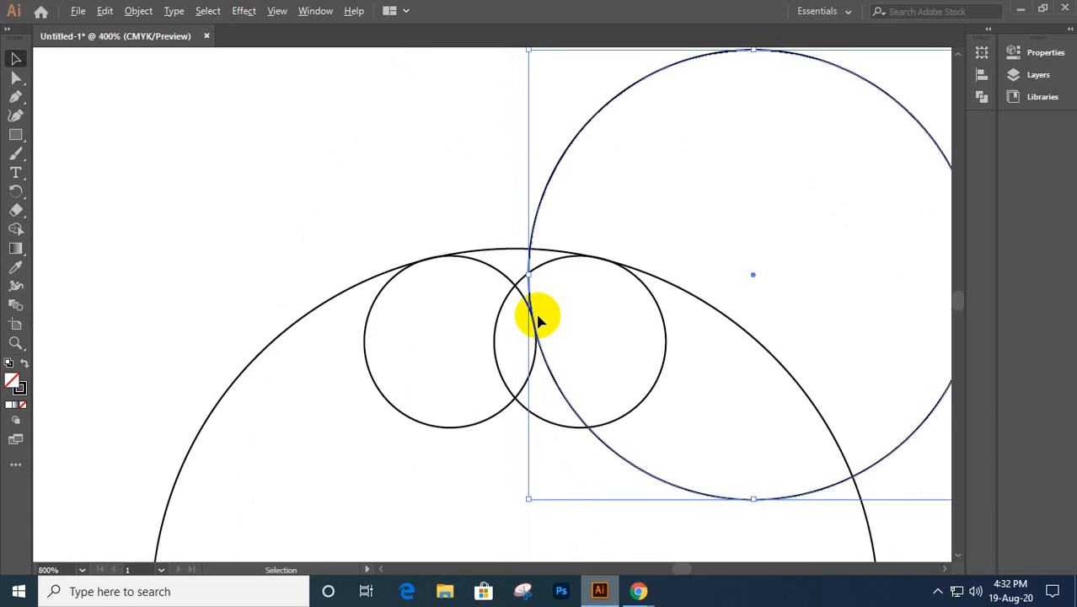
{"action": "scroll", "coordinate": [537, 319], "scroll_direction": "down", "scroll_amount": 2}
{"action": "left_click_drag", "start_coordinate": [589, 372], "coordinate": [553, 234]}
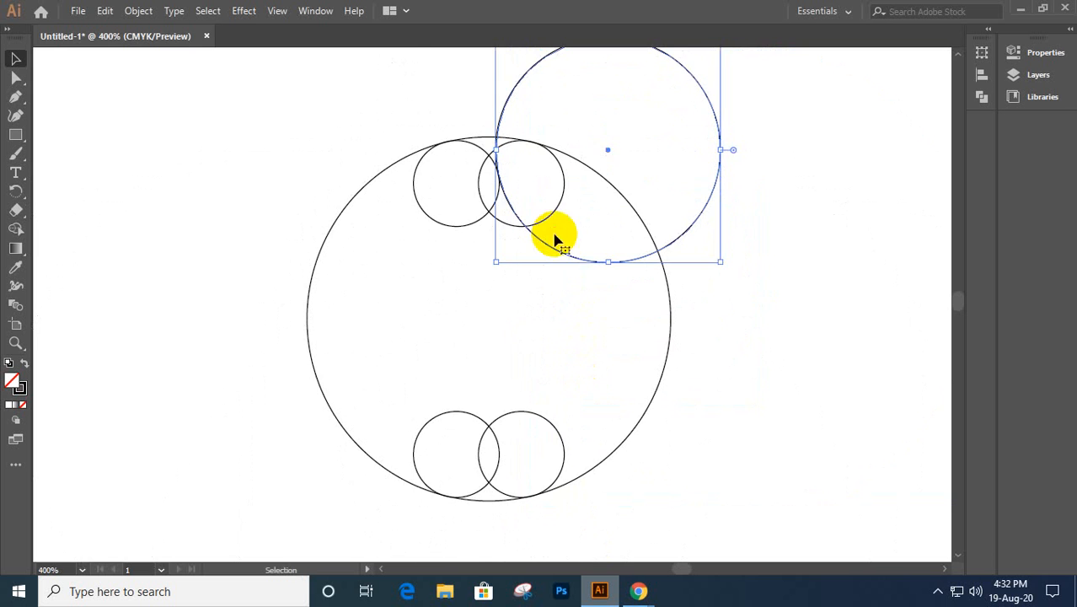
{"action": "scroll", "coordinate": [565, 266], "scroll_direction": "down", "scroll_amount": 1}
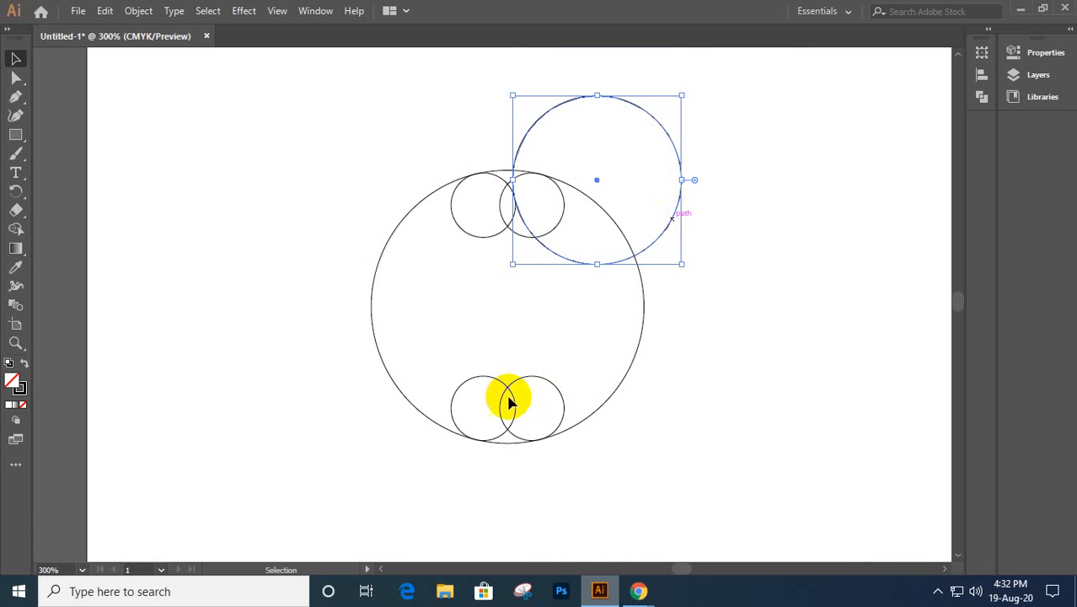
{"action": "left_click_drag", "start_coordinate": [449, 360], "coordinate": [546, 403]}
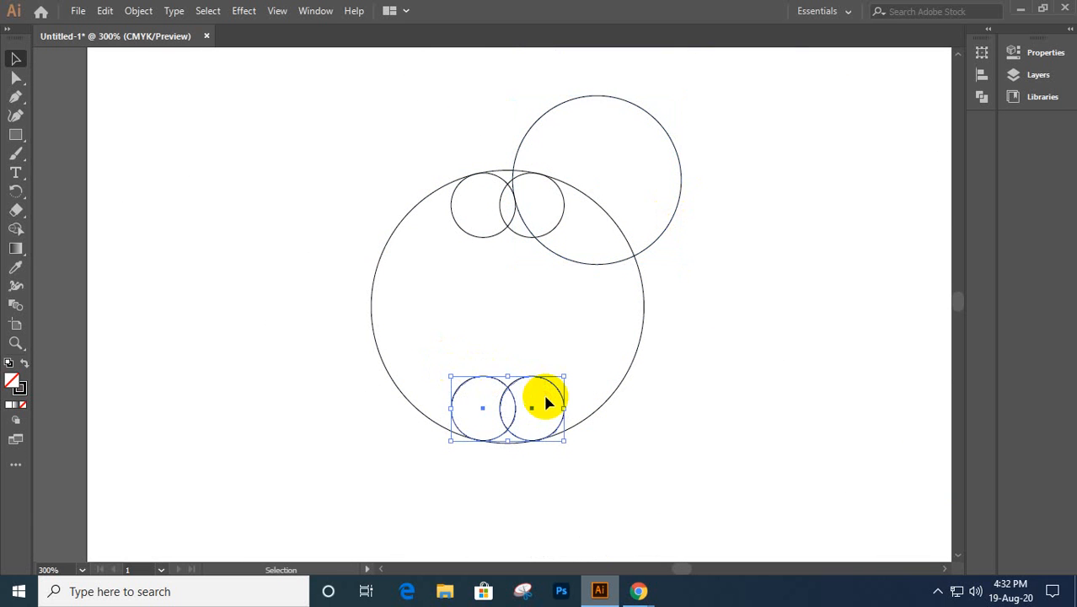
{"action": "key", "text": "Delete"}
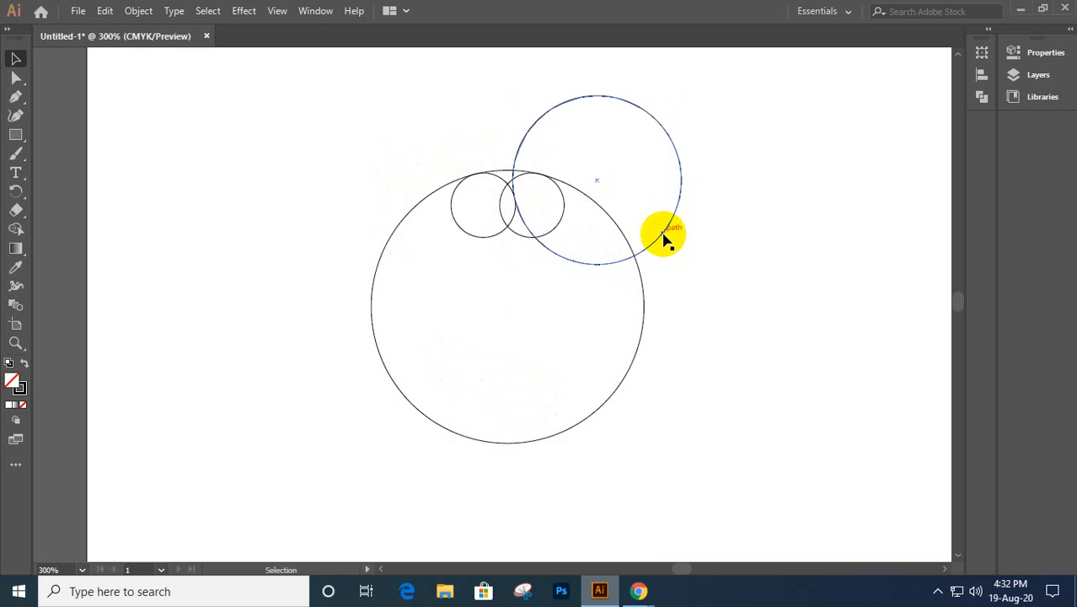
- Move the medium circle off to the right and the pair of small circles off to the left, clear of the large circle
{"action": "mouse_move", "coordinate": [663, 236]}
{"action": "left_mouse_down"}
{"action": "mouse_move", "coordinate": [637, 231]}
{"action": "mouse_move", "coordinate": [643, 239]}
{"action": "left_mouse_up"}
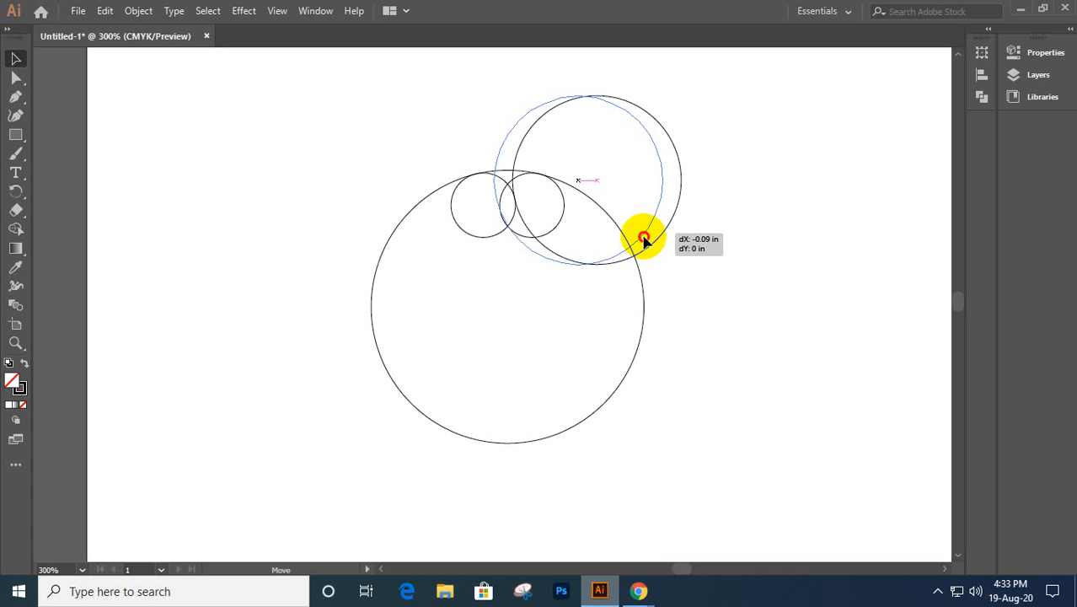
{"action": "left_click_drag", "start_coordinate": [644, 240], "coordinate": [644, 238]}
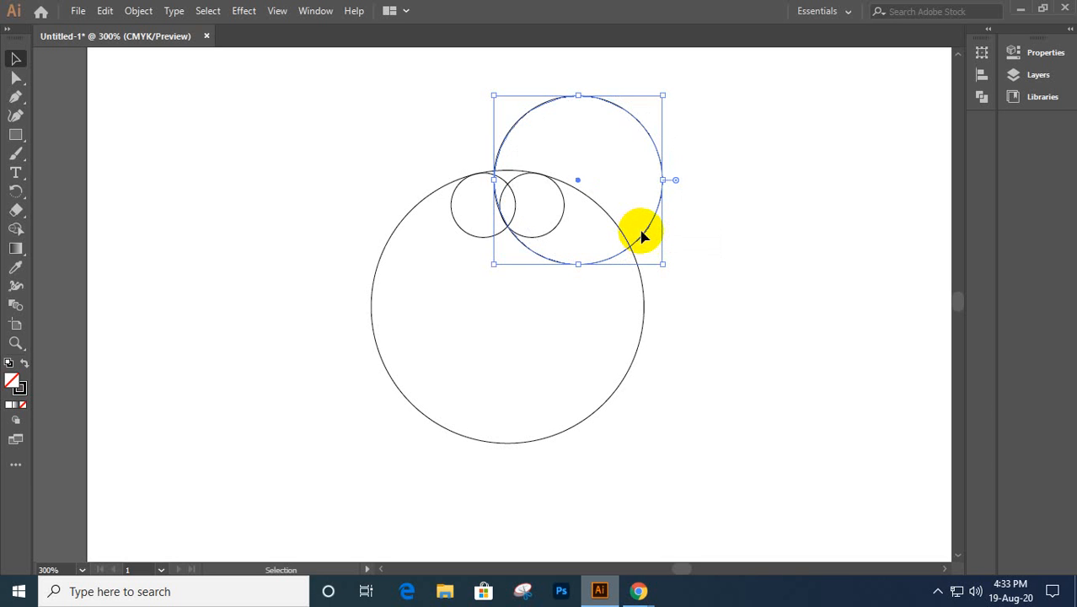
{"action": "left_click_drag", "start_coordinate": [642, 237], "coordinate": [804, 221]}
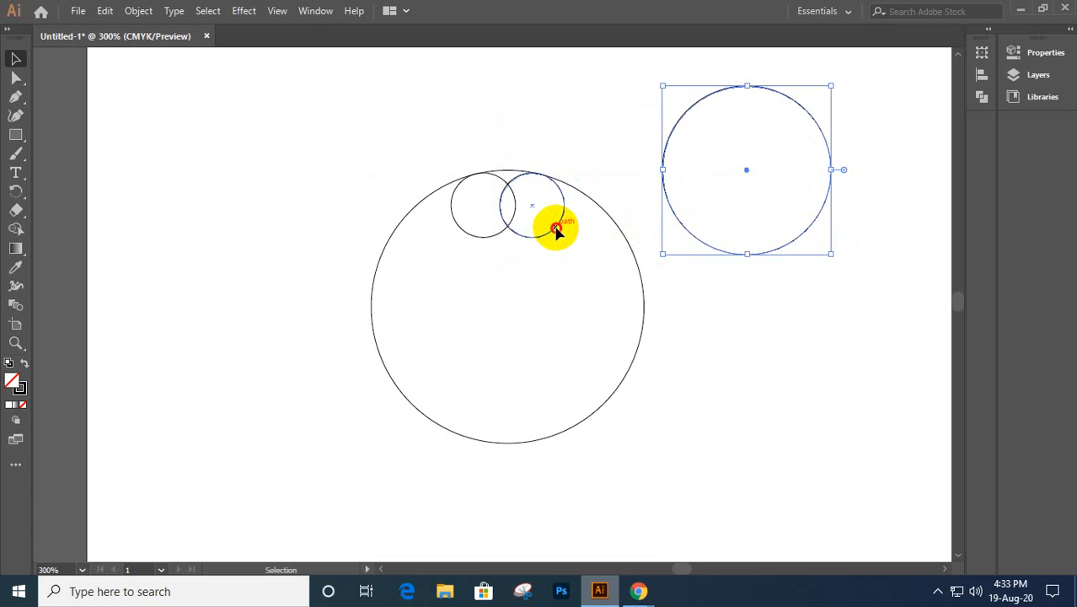
{"action": "left_click_drag", "start_coordinate": [556, 232], "coordinate": [304, 214]}
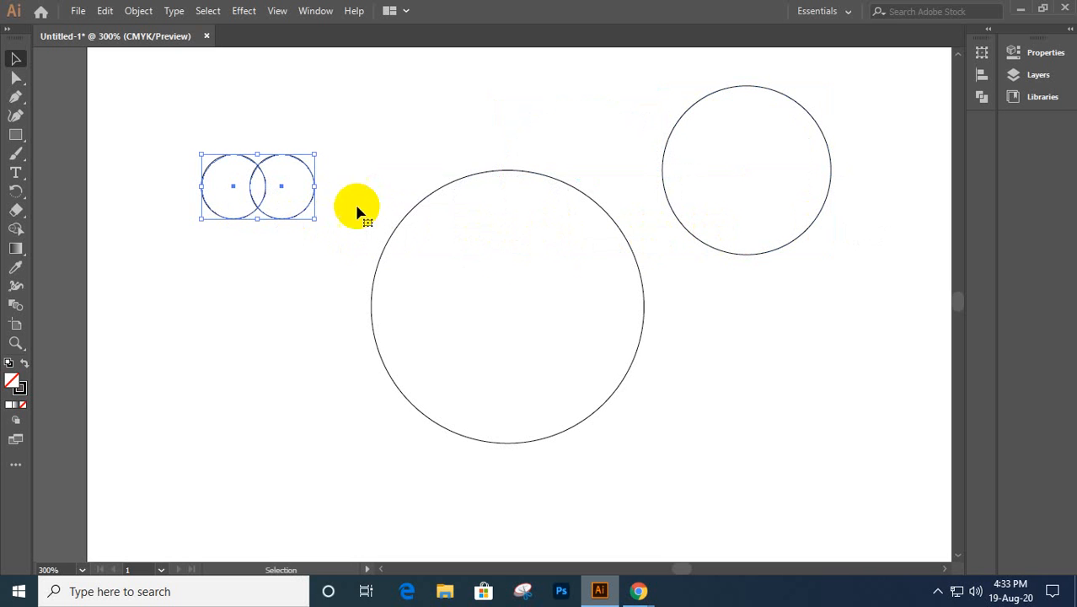
{"action": "key", "text": "a"}
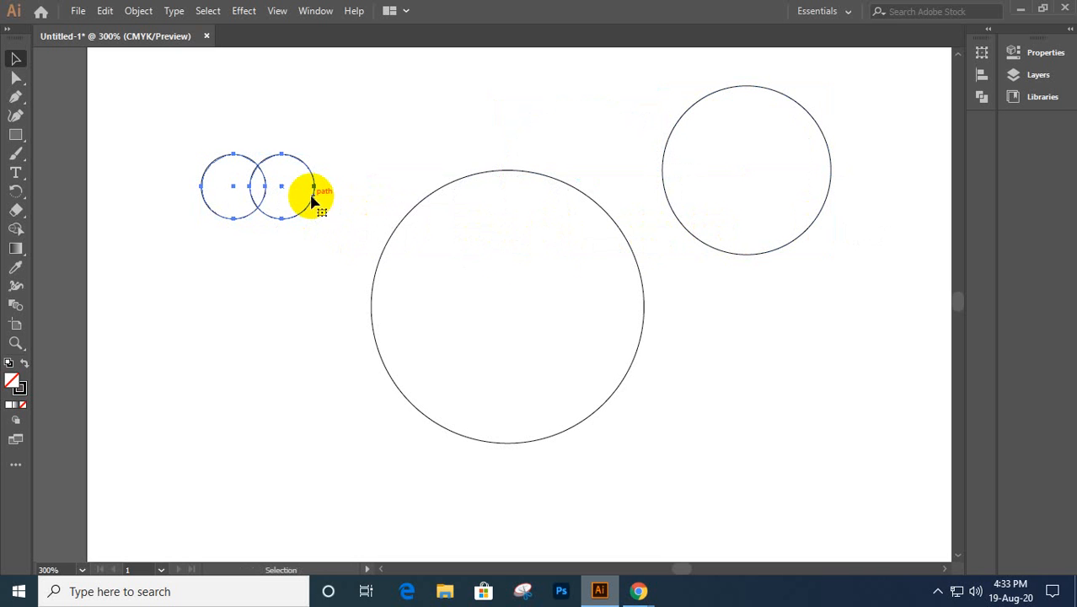
- Move the medium circle back so it overlaps the large circle's upper-right arc
{"action": "left_click_drag", "start_coordinate": [729, 254], "coordinate": [556, 254]}
{"action": "left_click_drag", "start_coordinate": [656, 200], "coordinate": [499, 360]}
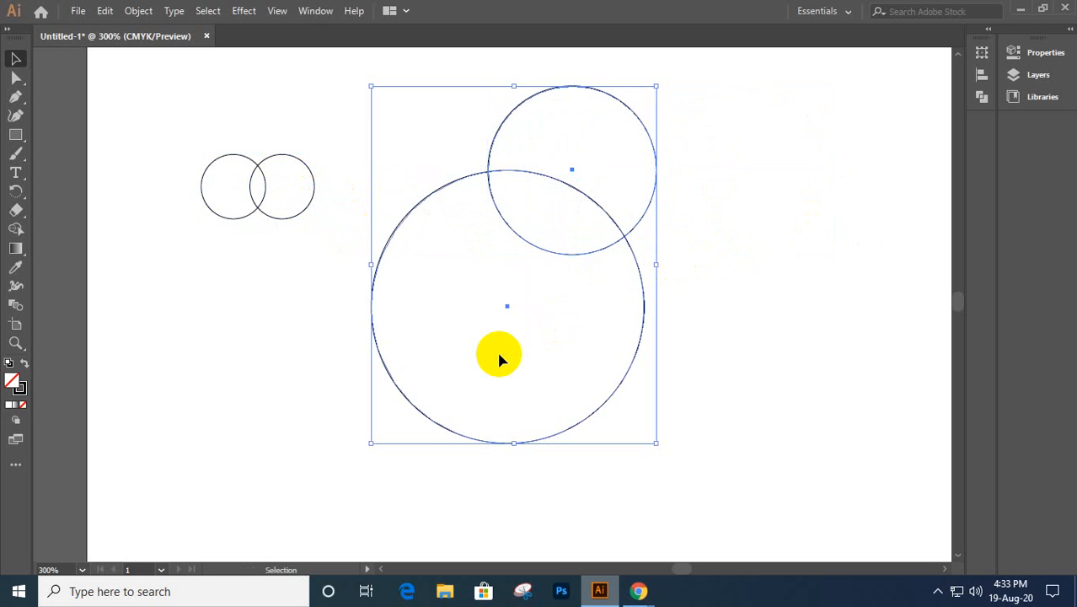
{"action": "left_click", "coordinate": [730, 244]}
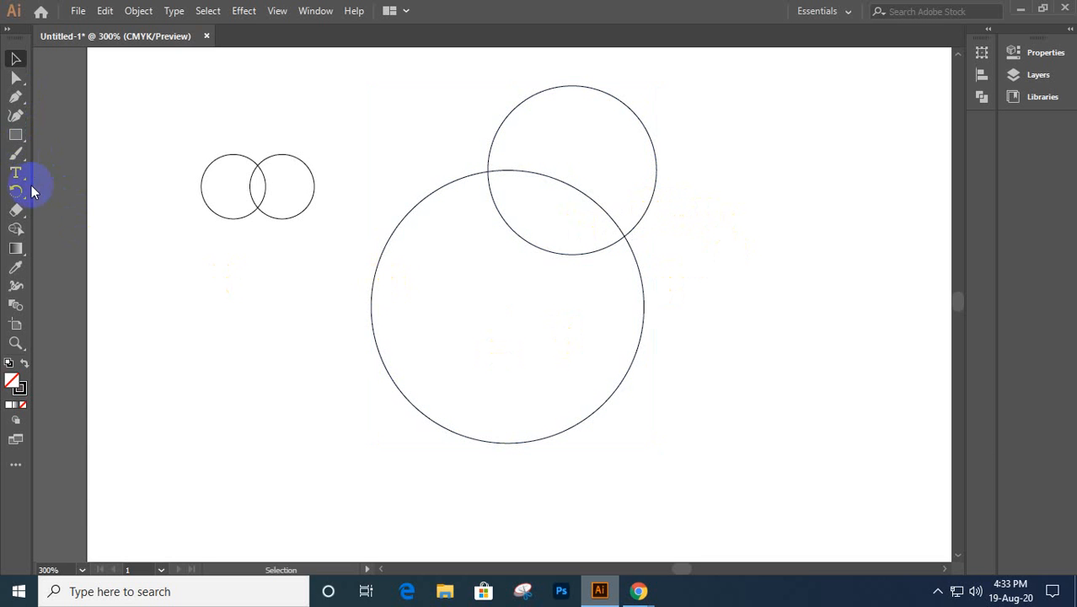
- Switch the toolbar to the Advanced set of tools
{"action": "left_click", "coordinate": [311, 11]}
{"action": "mouse_move", "coordinate": [413, 146]}
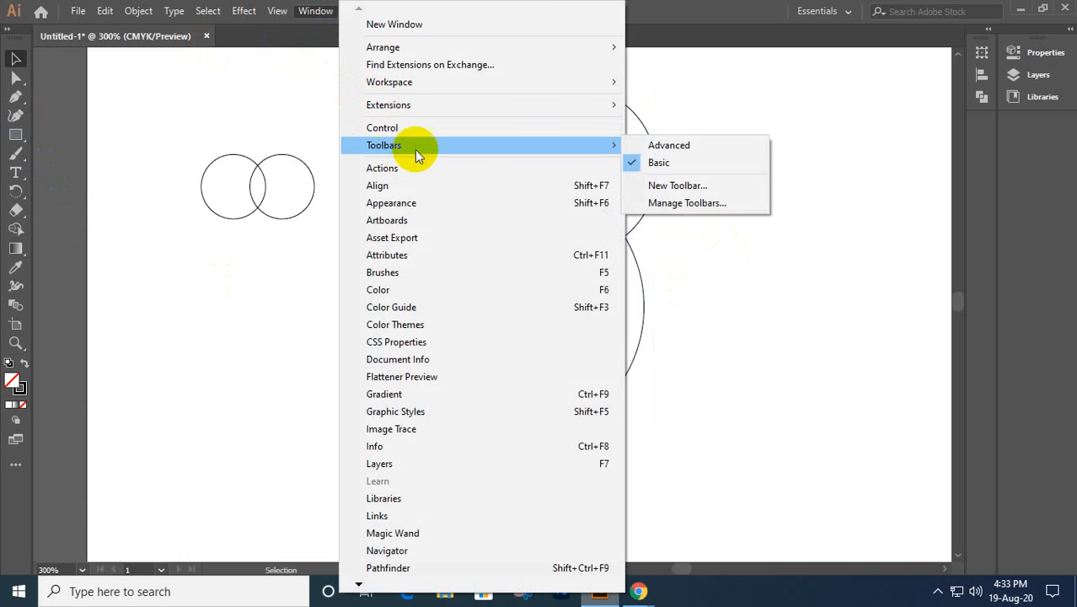
{"action": "left_click", "coordinate": [691, 148]}
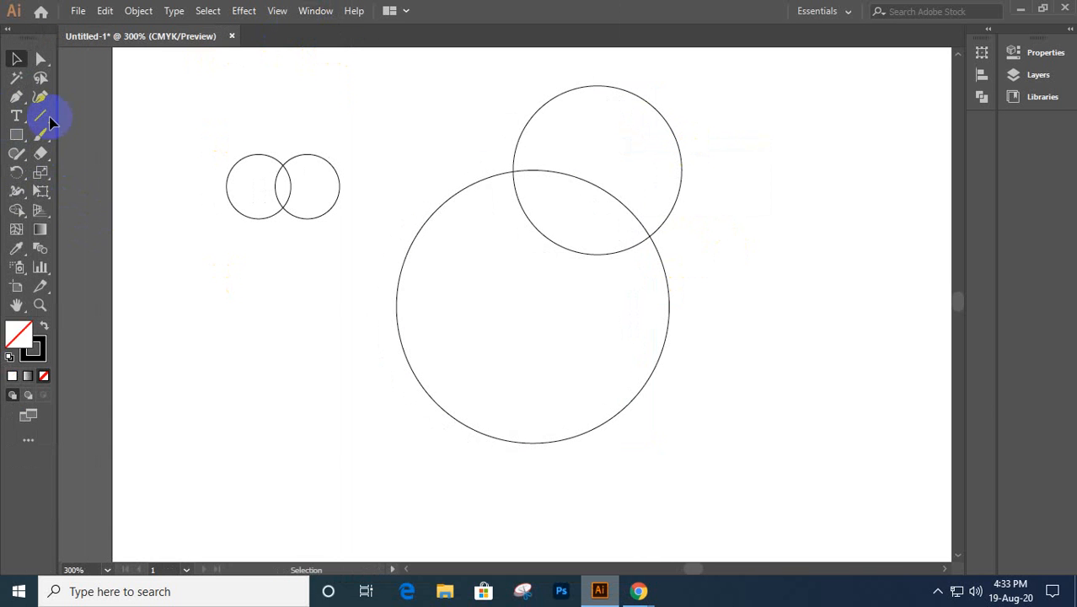
- Draw a vertical line segment through the large circle, extending past it at both ends, and align the two by horizontal centres
{"action": "key", "text": "backslash"}
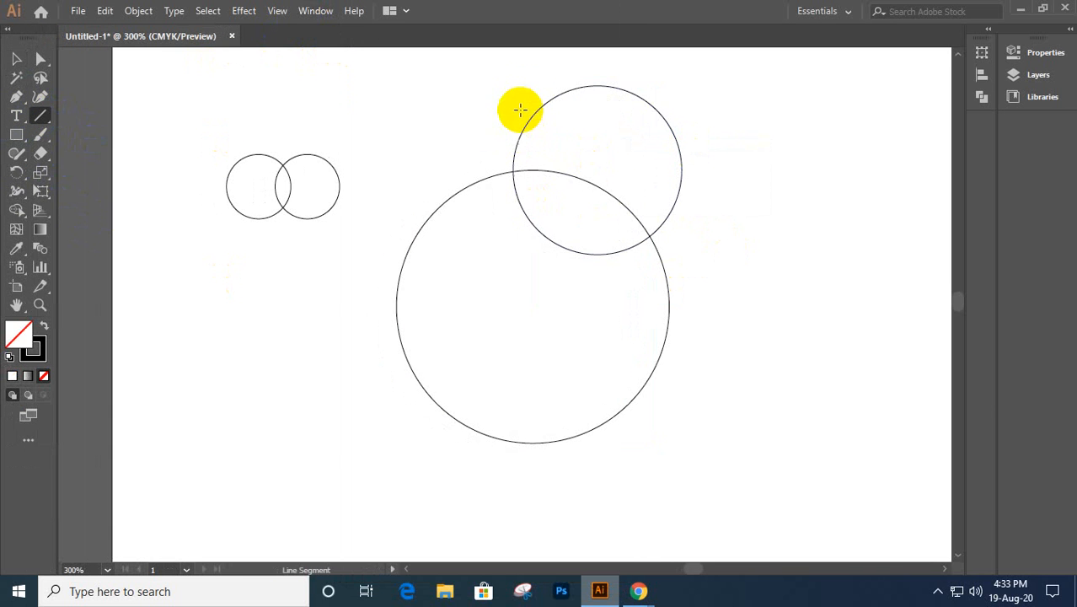
{"action": "left_click_drag", "start_coordinate": [528, 86], "coordinate": [504, 528]}
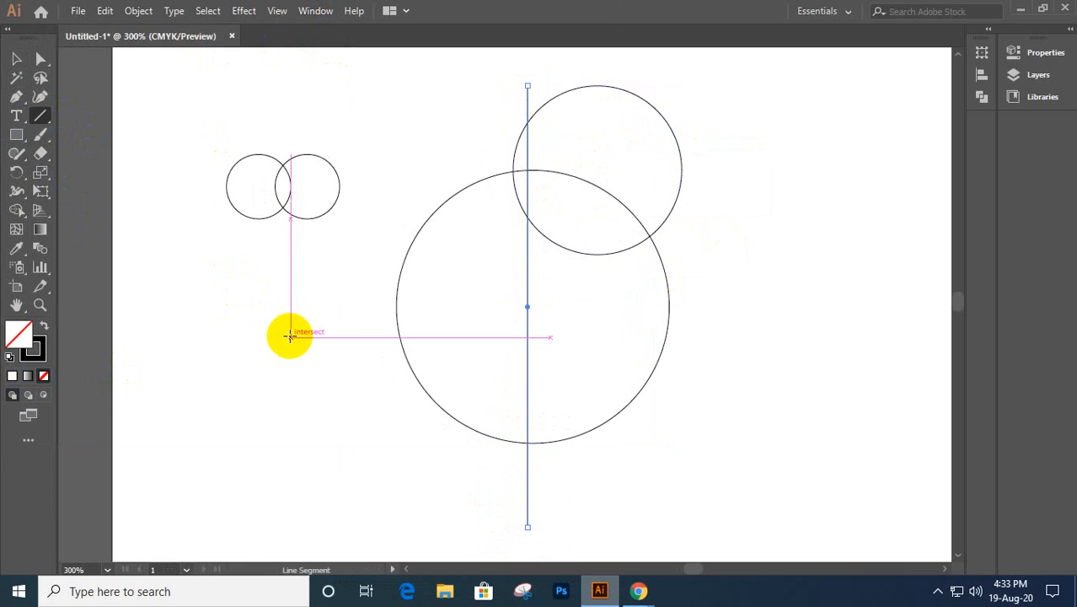
{"action": "key", "text": "v"}
{"action": "left_click_drag", "start_coordinate": [354, 286], "coordinate": [694, 432]}
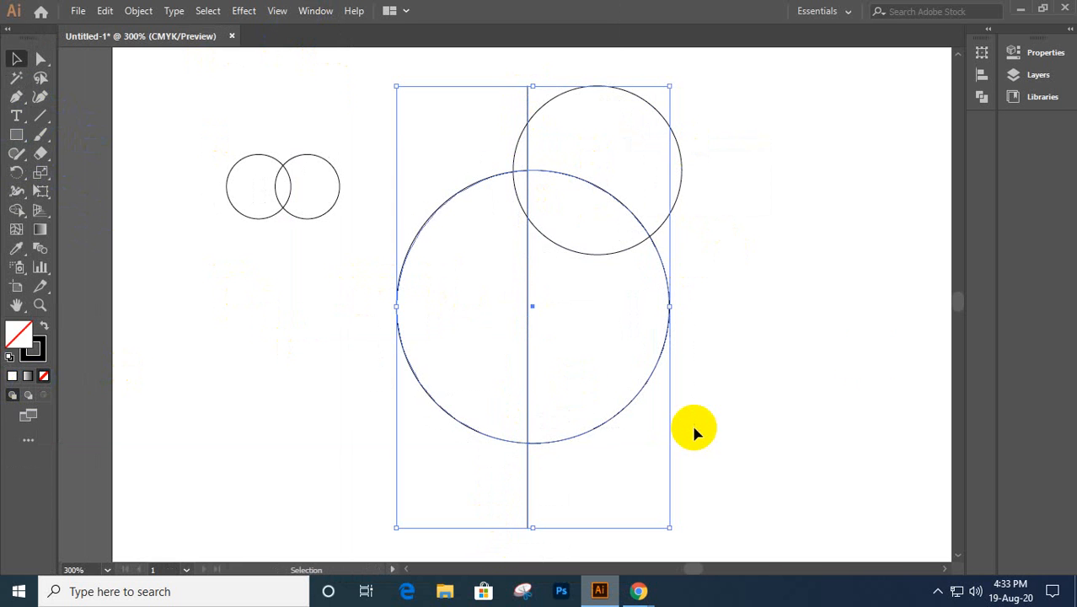
{"action": "left_click", "coordinate": [982, 74]}
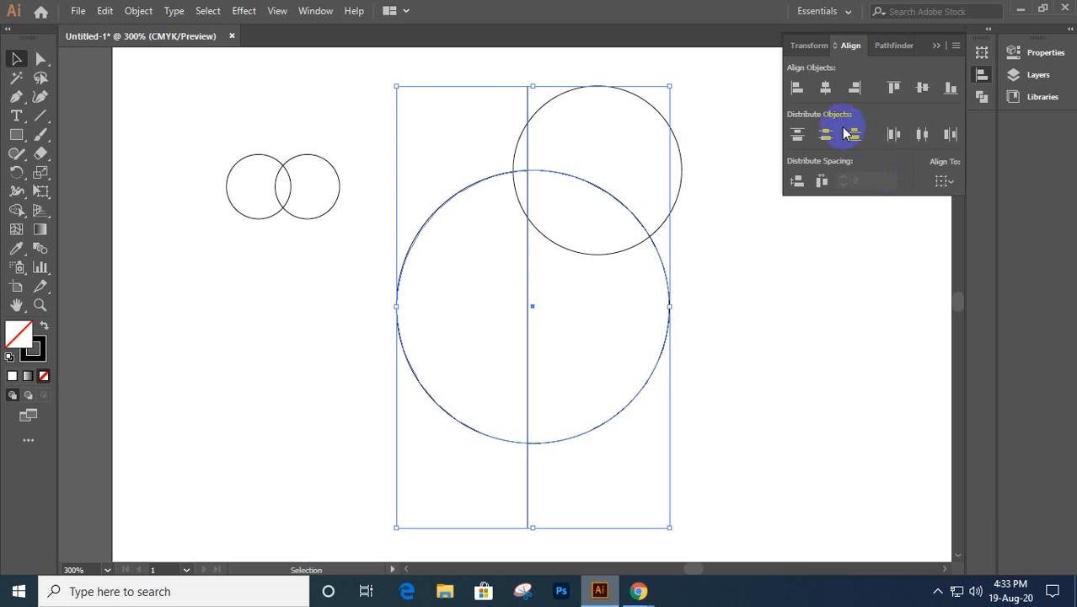
{"action": "left_click", "coordinate": [825, 89]}
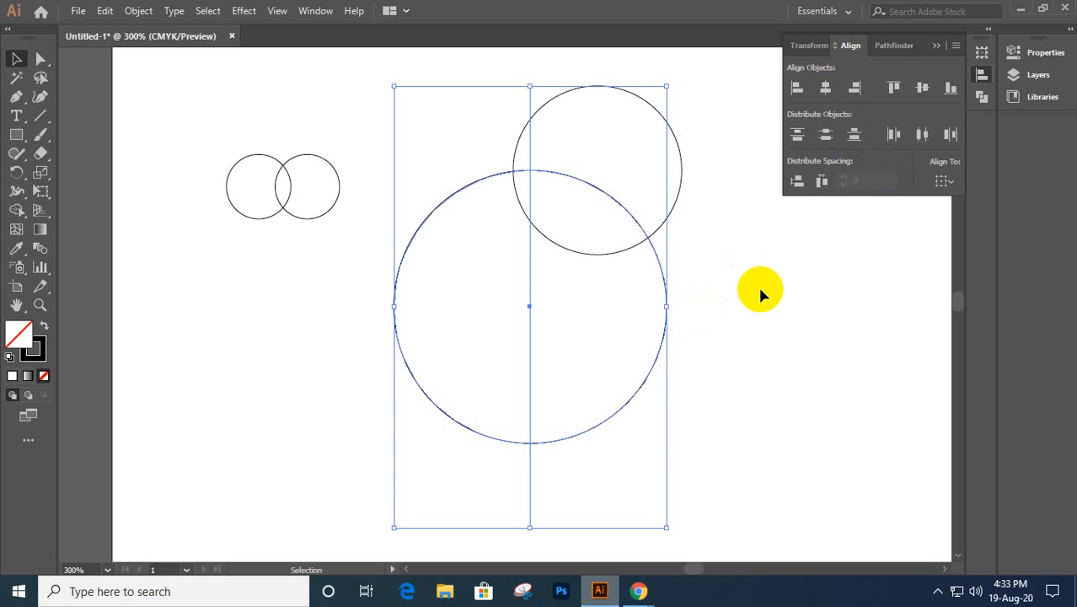
{"action": "left_click", "coordinate": [695, 190]}
- Move the medium circle to the right side of the vertical line and left-align it with the line as key object
{"action": "left_click", "coordinate": [680, 192]}
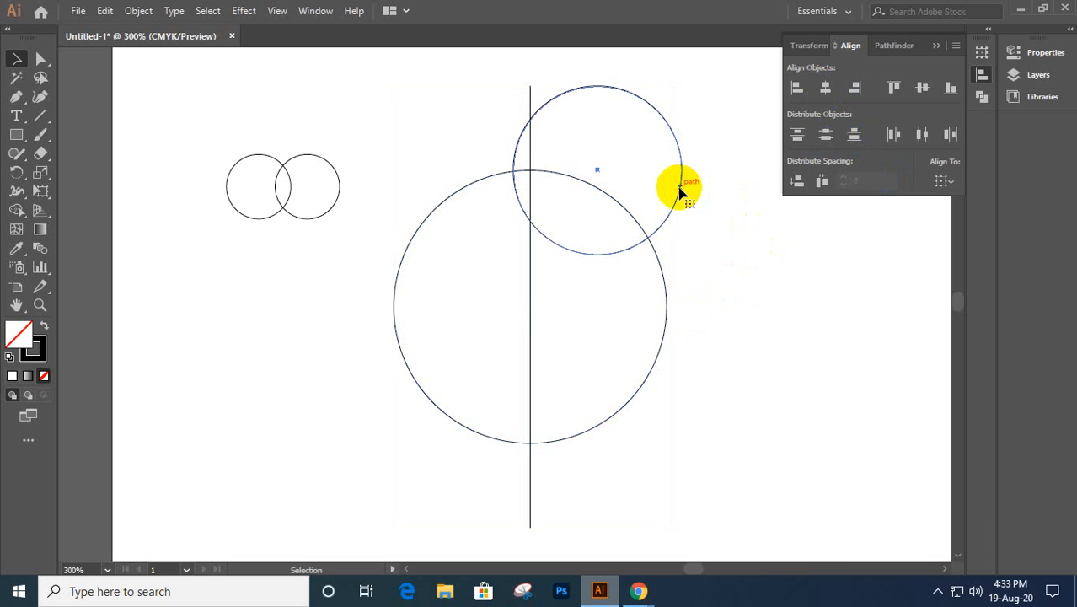
{"action": "left_click_drag", "start_coordinate": [680, 191], "coordinate": [698, 208]}
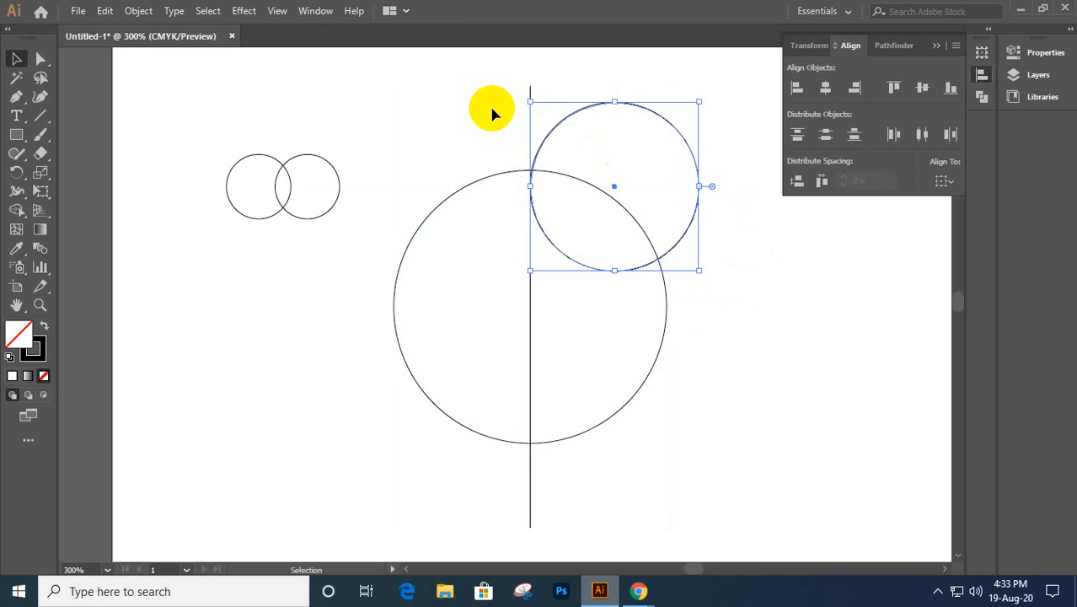
{"action": "left_click_drag", "start_coordinate": [493, 102], "coordinate": [583, 139]}
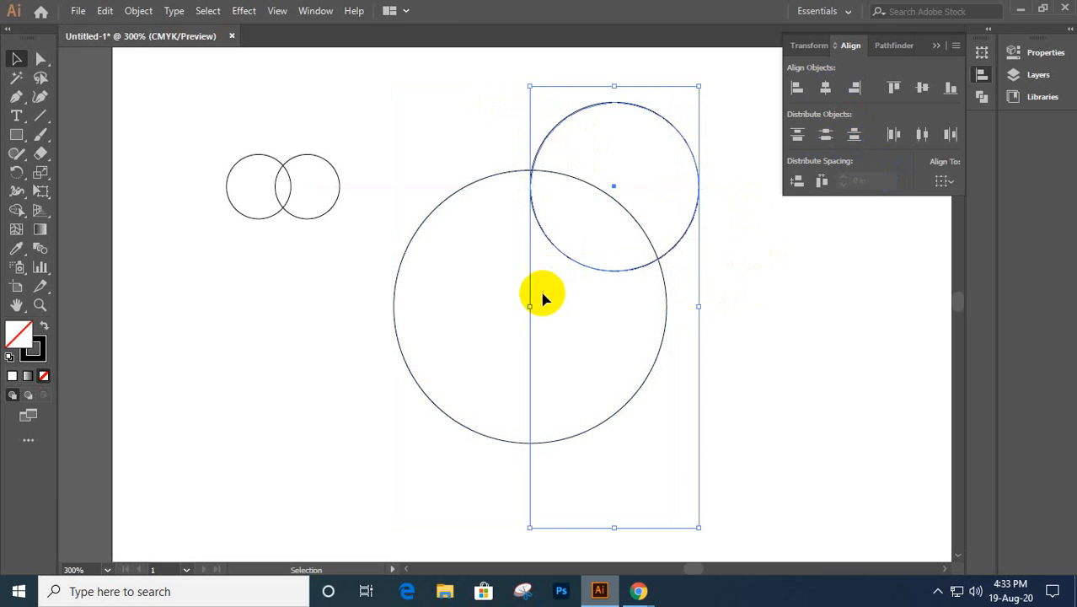
{"action": "left_click", "coordinate": [530, 335]}
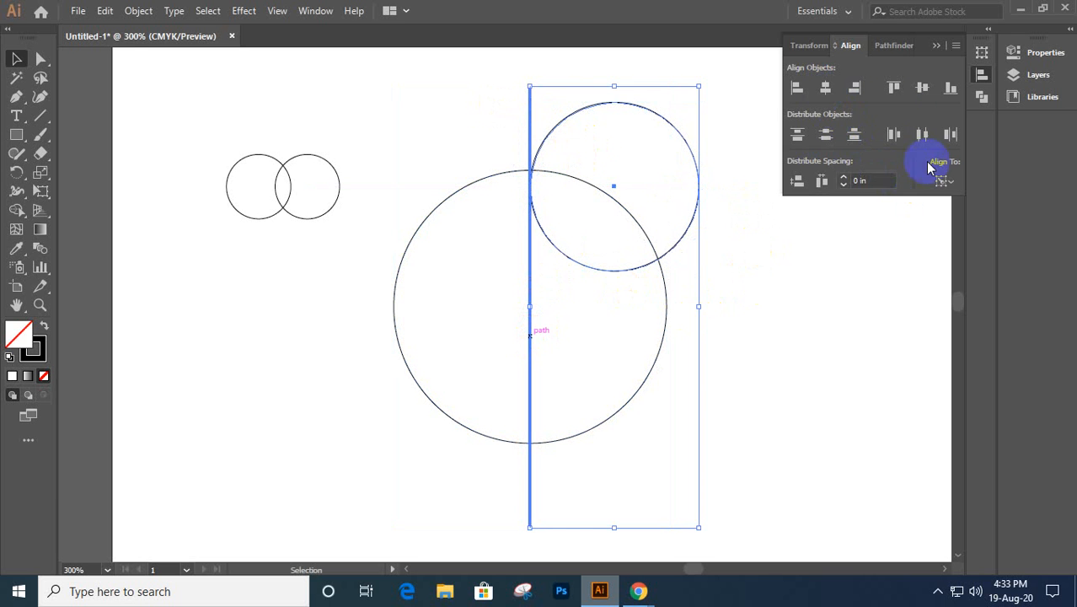
{"action": "left_click", "coordinate": [794, 89]}
{"action": "left_click", "coordinate": [744, 234]}
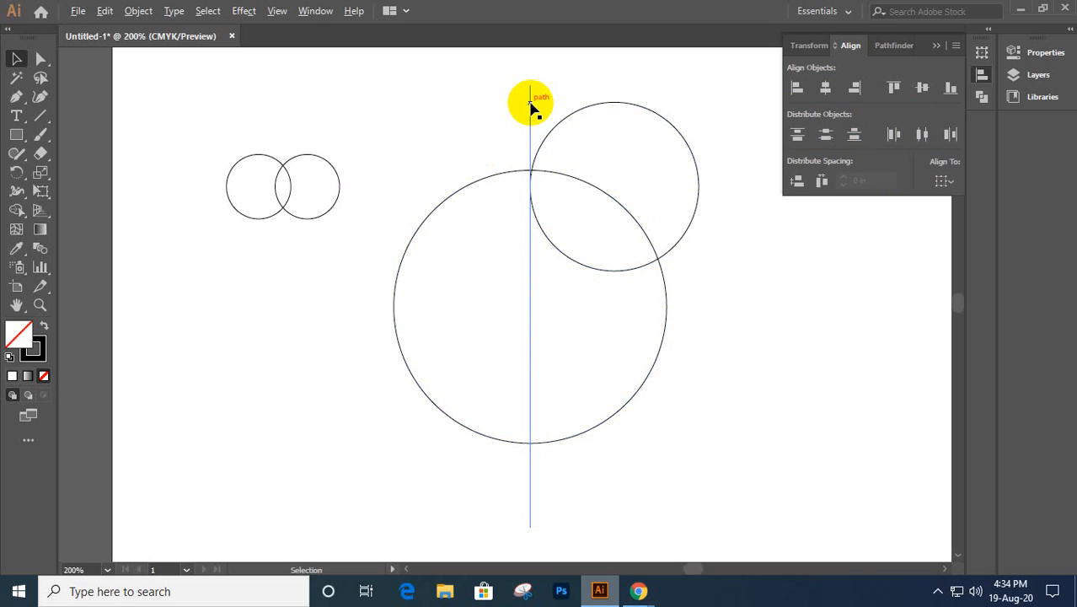
- Extend the vertical line upward and place a copy of the medium circle on top of the large circle, centred on the line
{"action": "scroll", "coordinate": [530, 105], "scroll_direction": "down", "scroll_amount": 2}
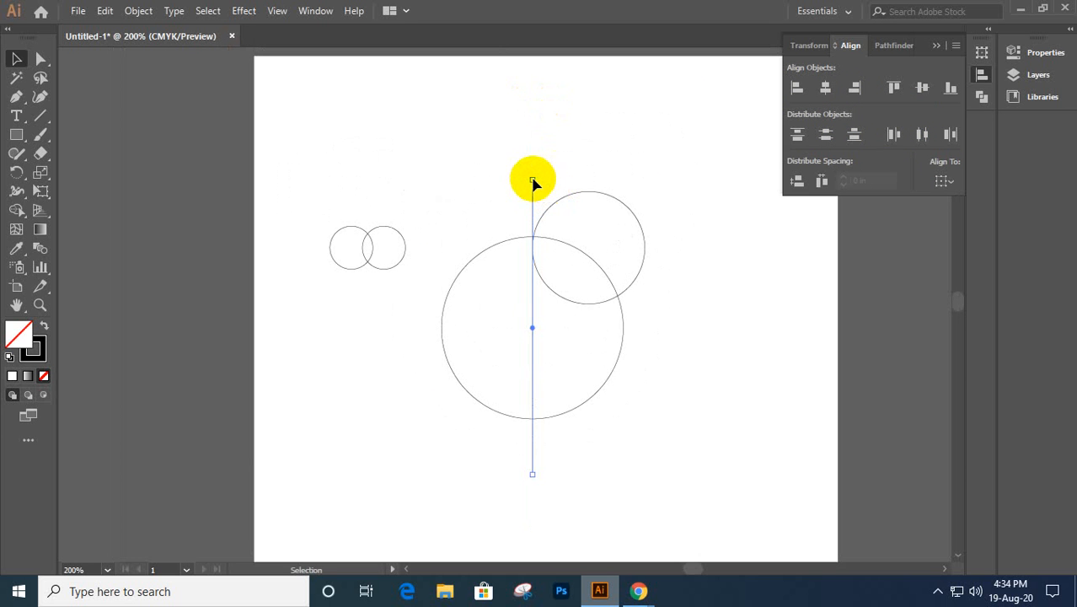
{"action": "left_click_drag", "start_coordinate": [532, 181], "coordinate": [539, 108]}
{"action": "left_click", "coordinate": [641, 278]}
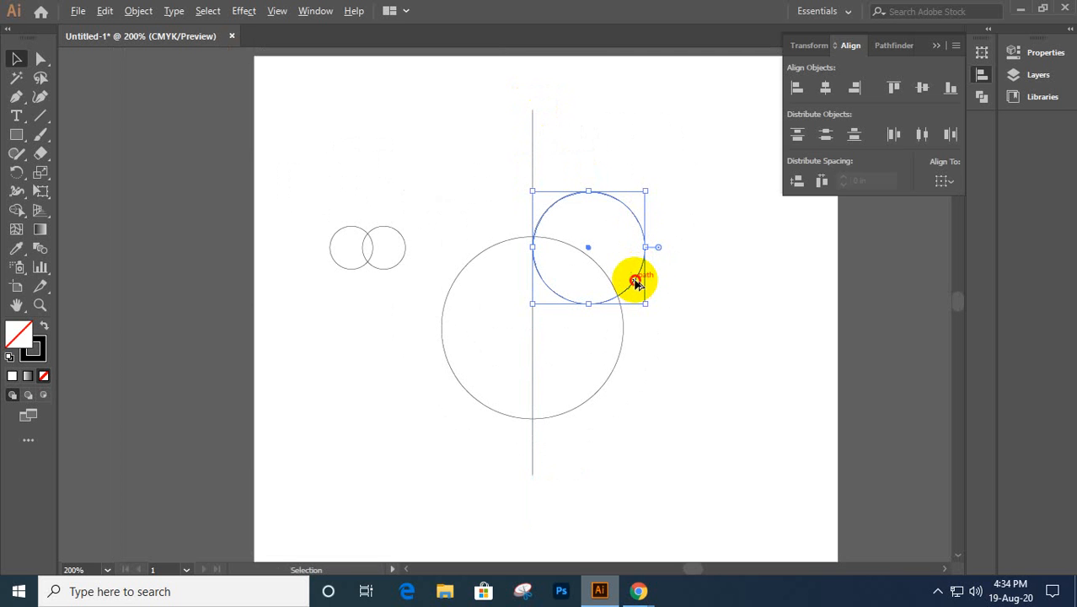
{"action": "left_click_drag", "start_coordinate": [637, 281], "coordinate": [580, 215]}
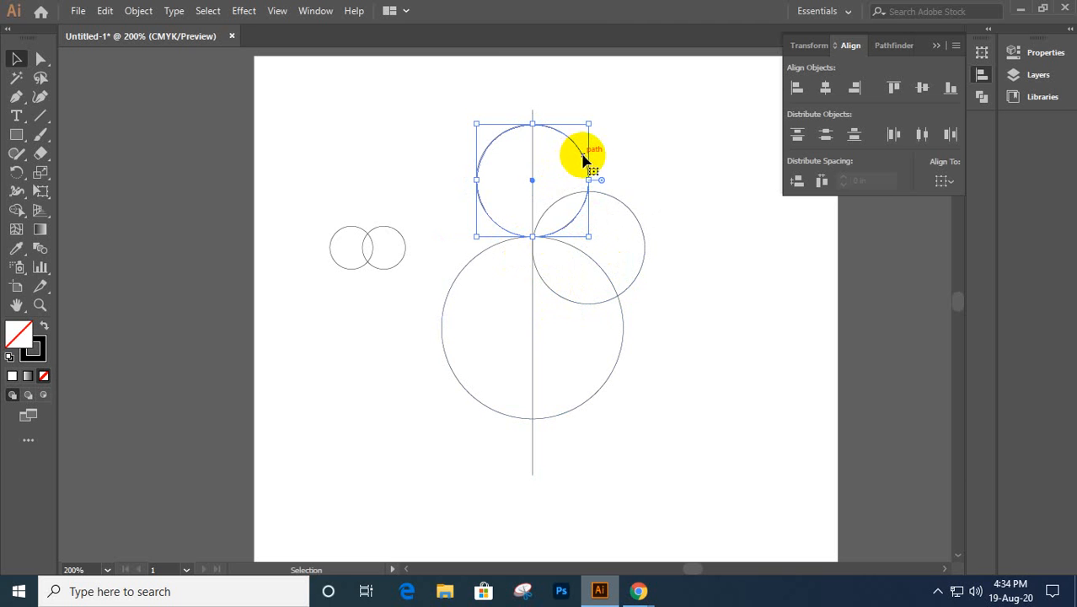
- Move the upper medium circle to the left of the vertical line, level with the right one, and discard the trial copy inside the large circle
{"action": "left_click_drag", "start_coordinate": [582, 159], "coordinate": [523, 275]}
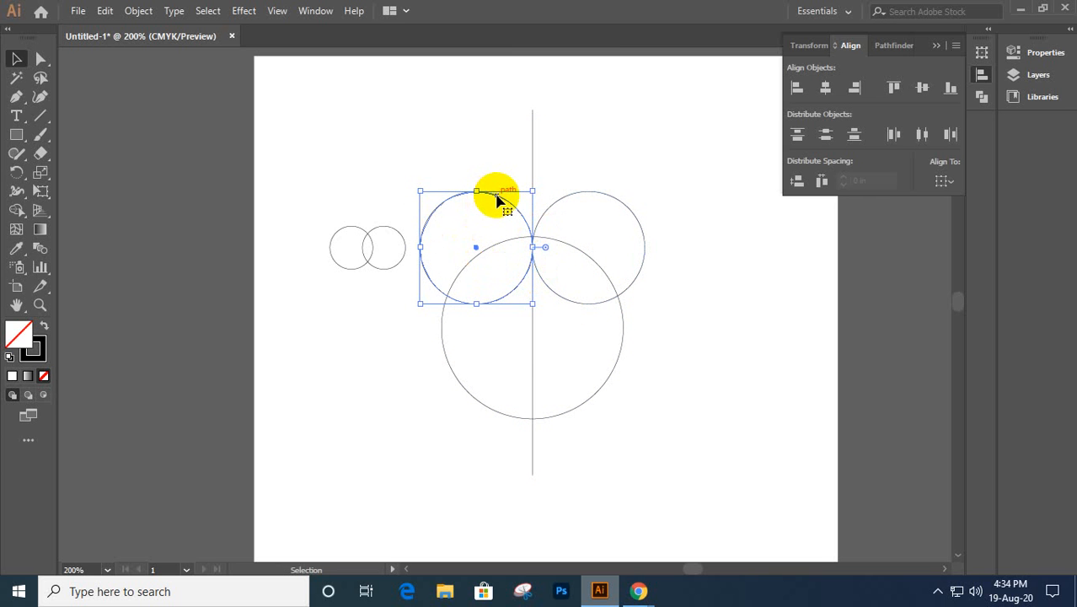
{"action": "left_click_drag", "start_coordinate": [497, 198], "coordinate": [551, 295]}
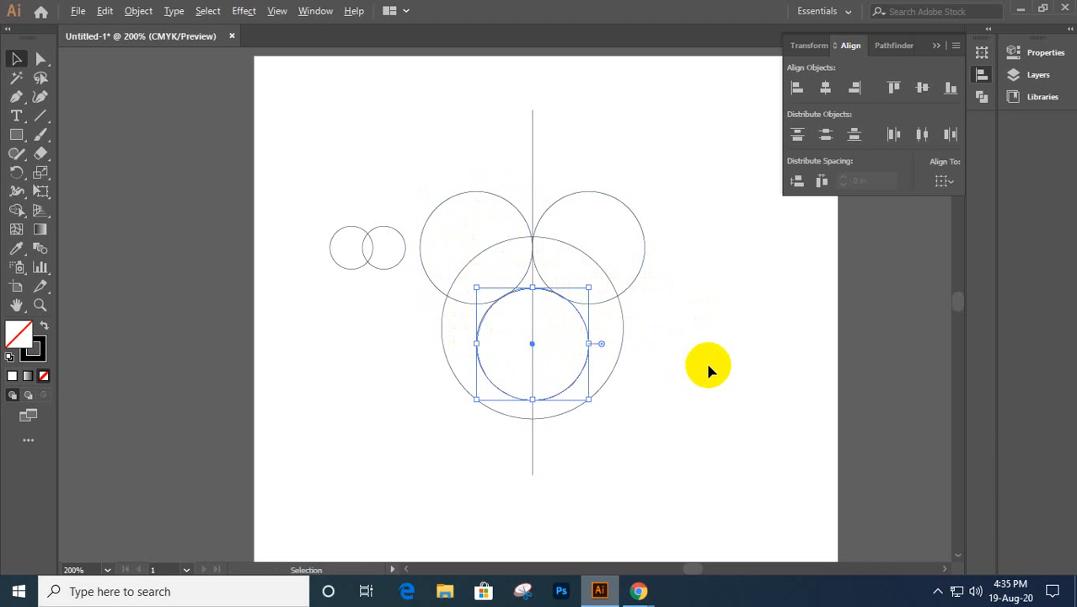
{"action": "key", "text": "Delete"}
- Place a copy of a smaller concentric circle inside the large circle and centre it horizontally on the vertical line as key object
{"action": "key", "text": "ctrl+minus"}
{"action": "left_click_drag", "start_coordinate": [704, 368], "coordinate": [519, 389]}
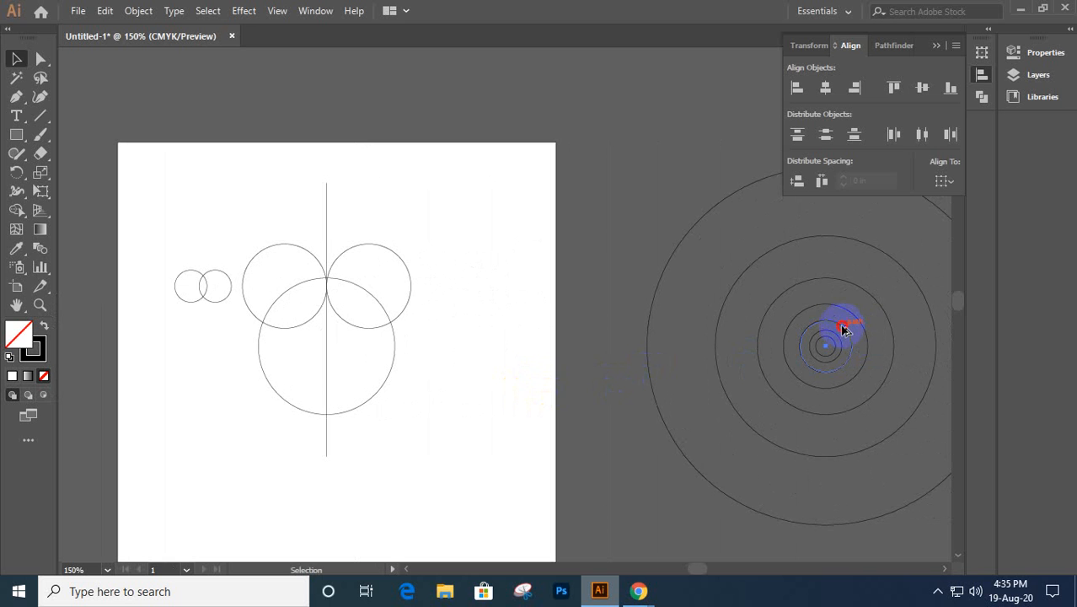
{"action": "left_click_drag", "start_coordinate": [845, 331], "coordinate": [343, 321]}
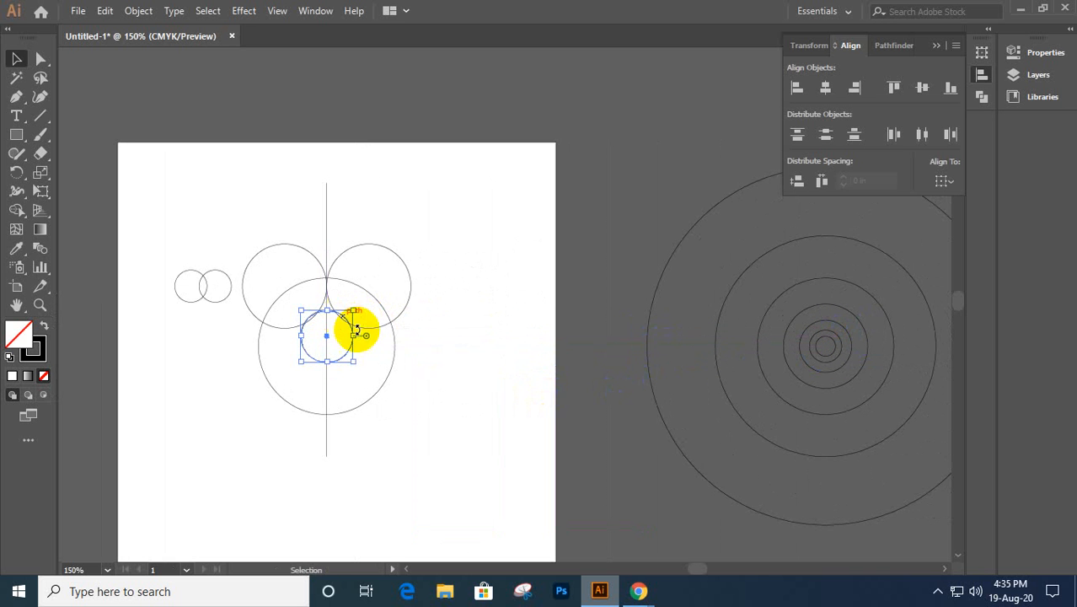
{"action": "scroll", "coordinate": [340, 329], "scroll_direction": "up", "scroll_amount": 4}
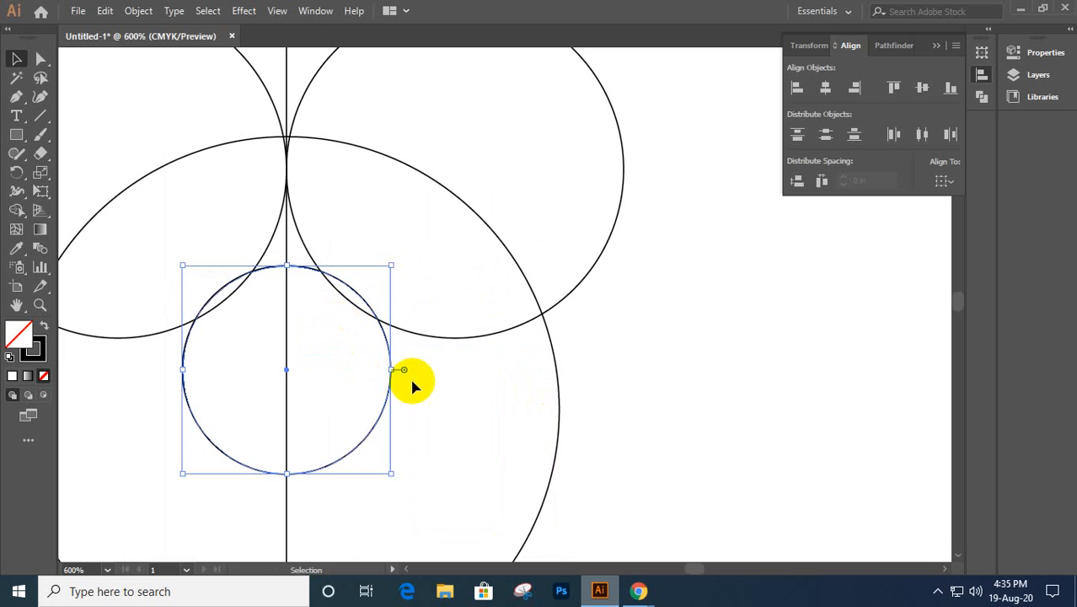
{"action": "left_click_drag", "start_coordinate": [426, 381], "coordinate": [236, 482]}
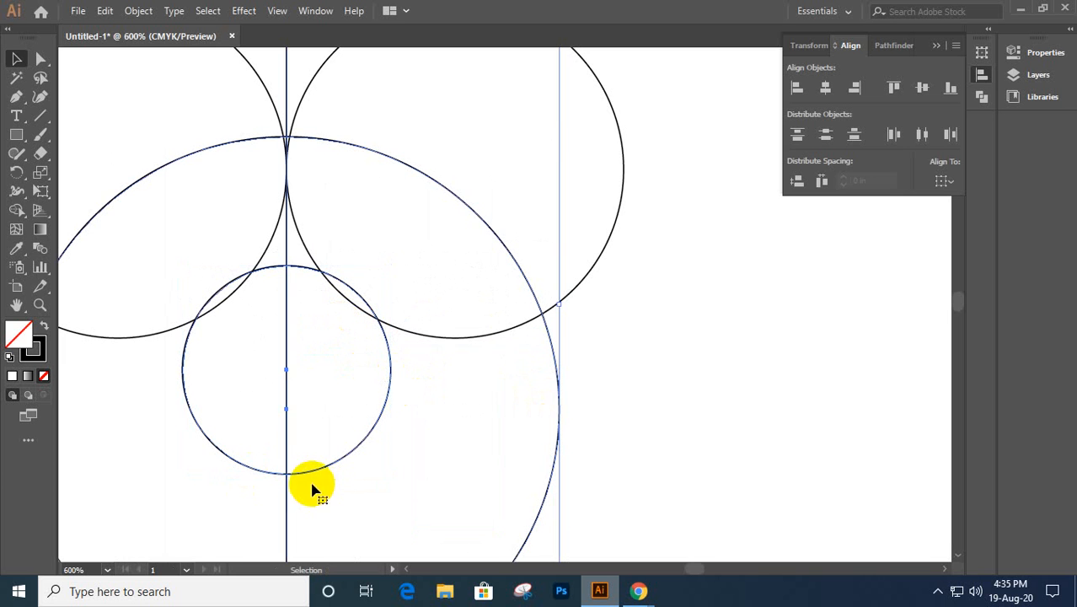
{"action": "left_click", "coordinate": [287, 440]}
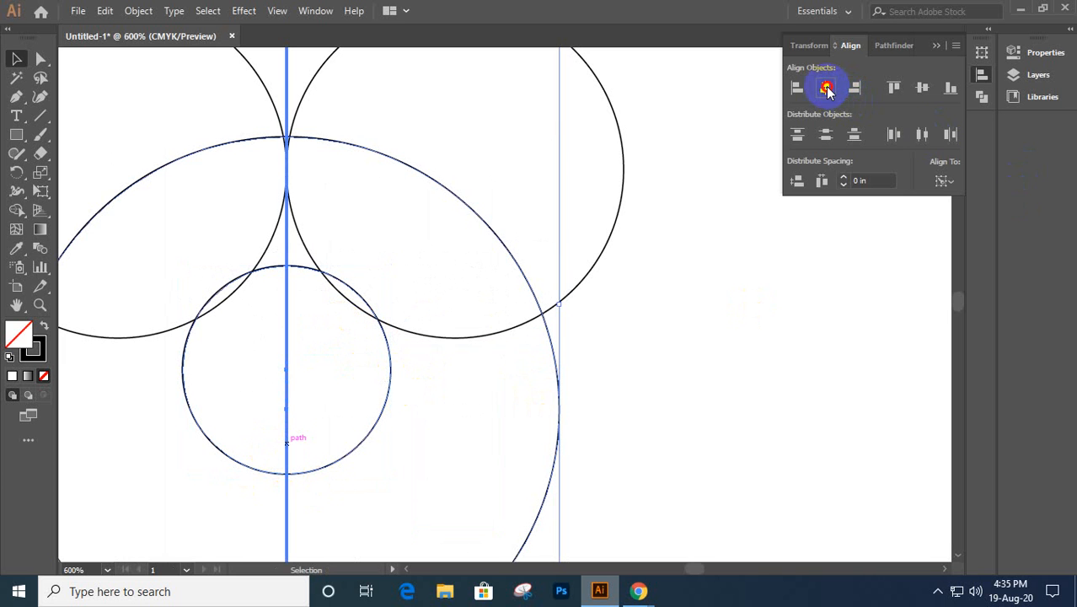
{"action": "left_click", "coordinate": [825, 89]}
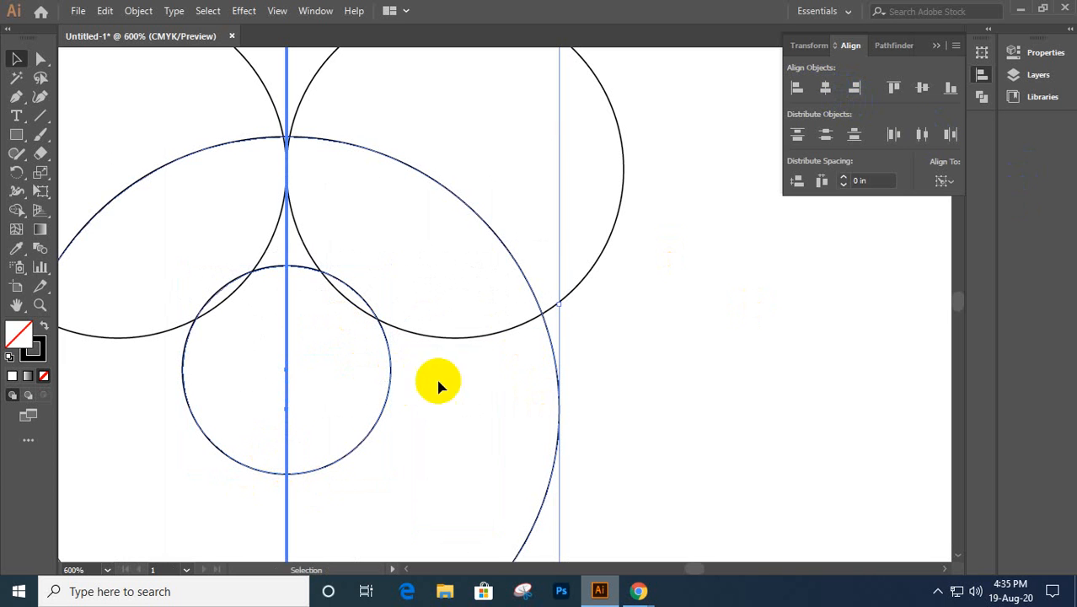
- Reposition the small circle along the vertical line so it touches the lower edges of both medium circles
{"action": "left_click", "coordinate": [390, 392]}
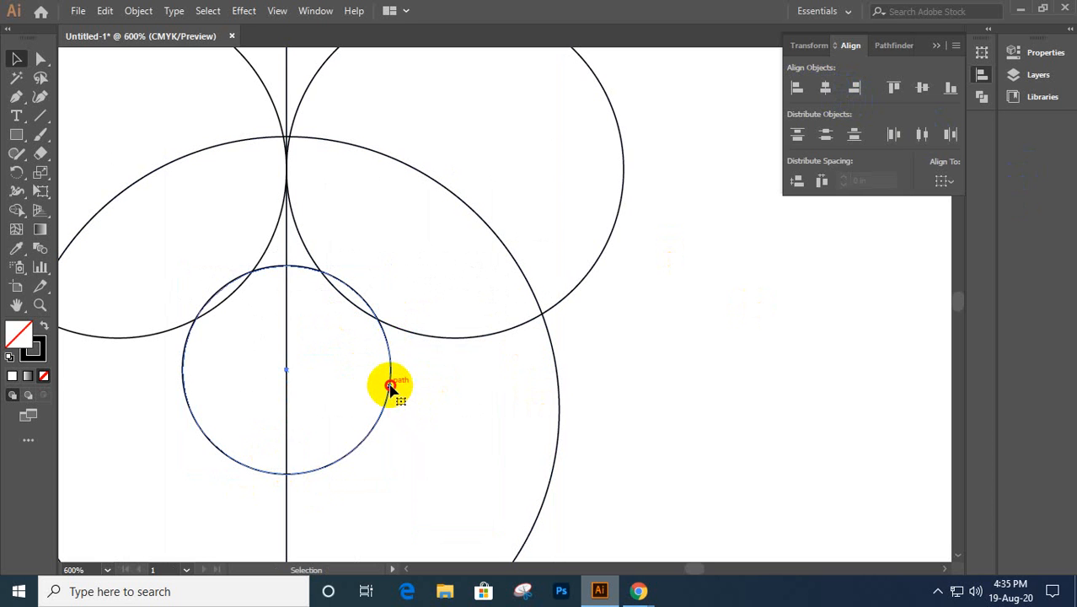
{"action": "left_click_drag", "start_coordinate": [389, 386], "coordinate": [621, 300]}
{"action": "scroll", "coordinate": [384, 403], "scroll_direction": "down", "scroll_amount": 1}
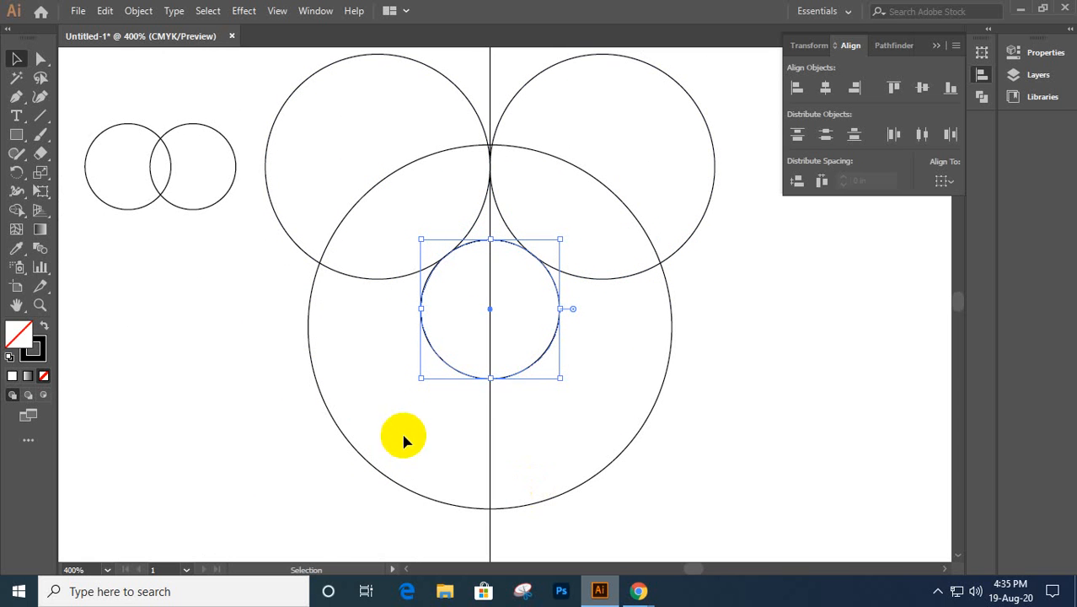
- Select the large, small and both medium circles without the vertical line, and create a copy reflected across the horizontal axis
{"action": "left_click_drag", "start_coordinate": [335, 126], "coordinate": [634, 281]}
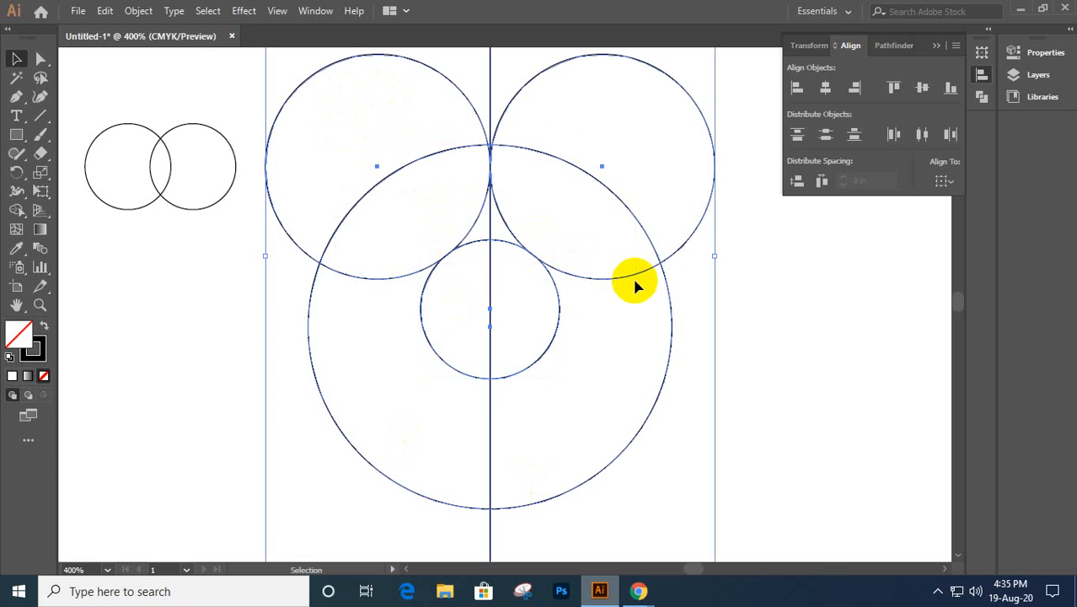
{"action": "left_click", "coordinate": [489, 75], "text": "shift"}
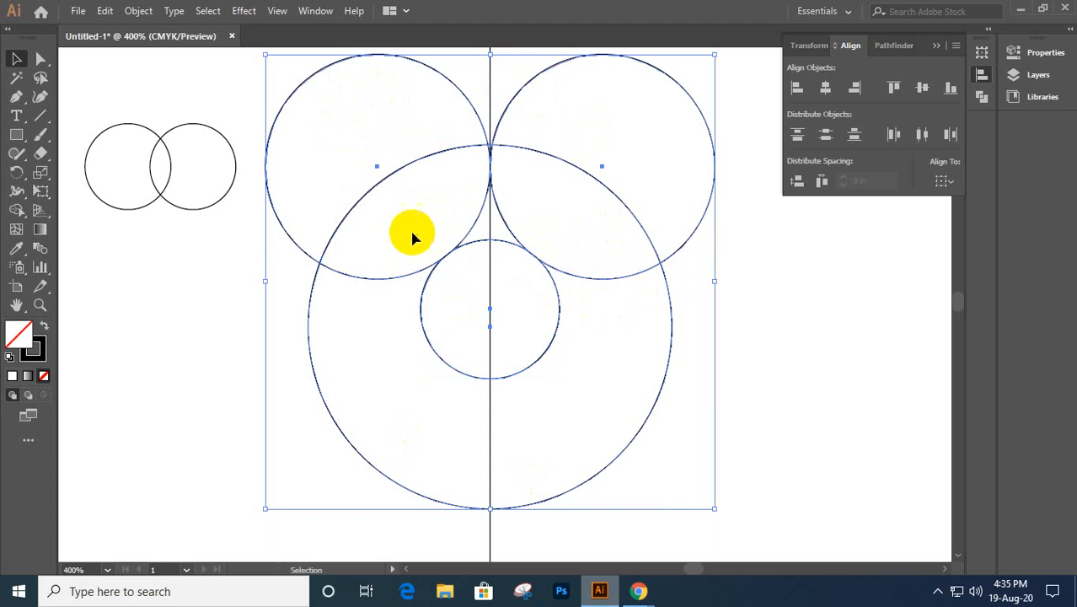
{"action": "right_click", "coordinate": [492, 194]}
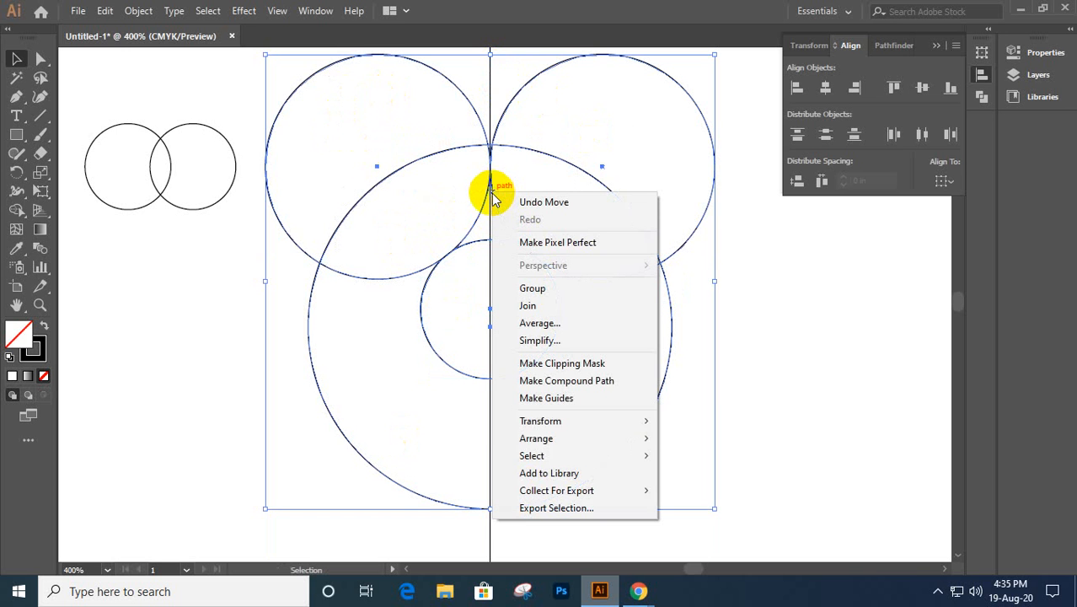
{"action": "mouse_move", "coordinate": [556, 421]}
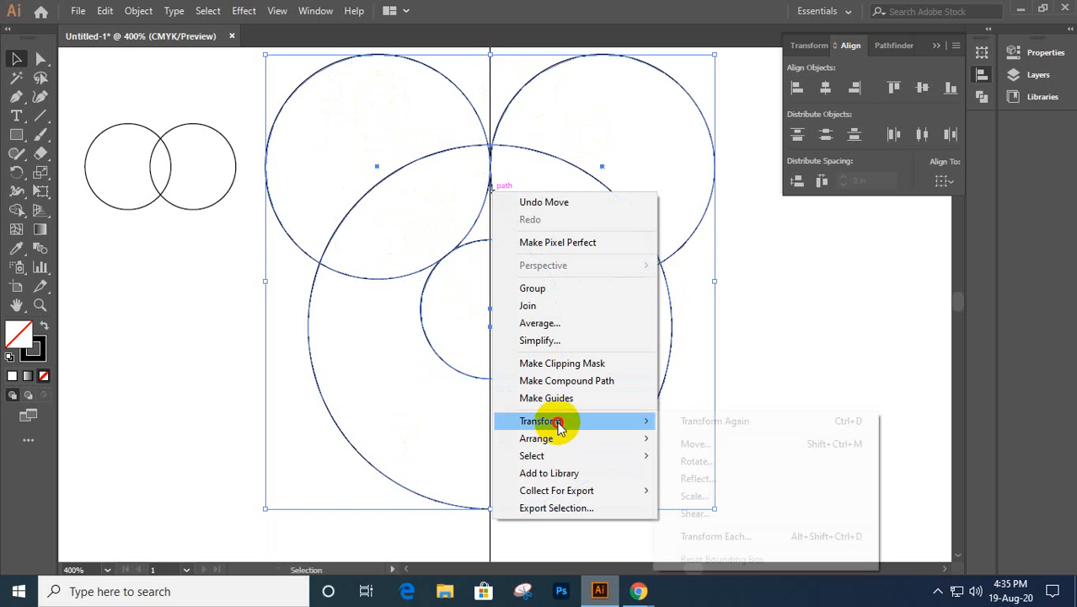
{"action": "left_click", "coordinate": [731, 480]}
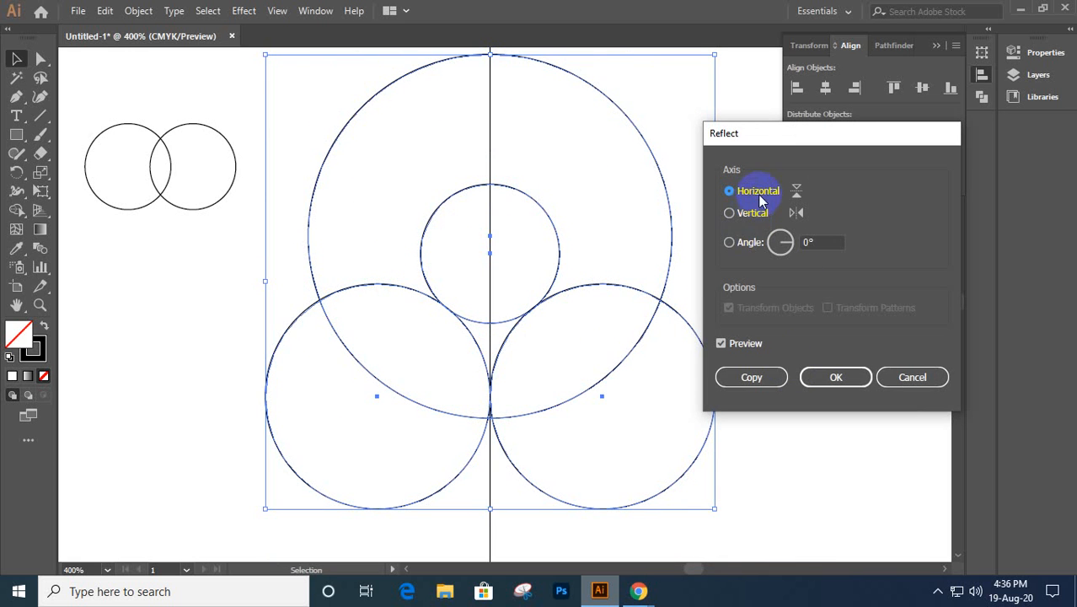
{"action": "left_click", "coordinate": [765, 377]}
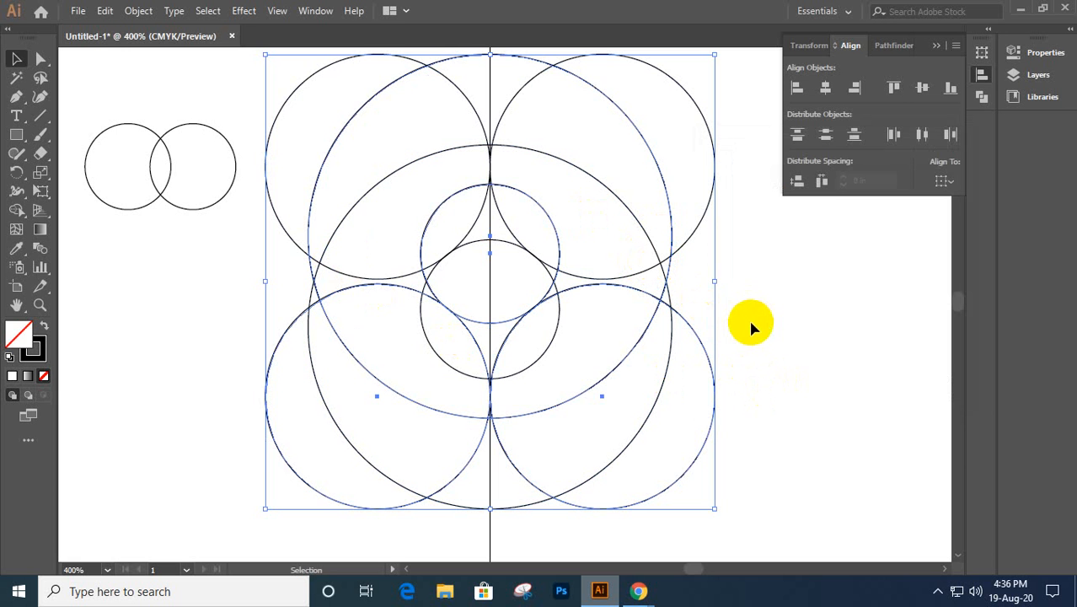
- Nudge the reflected set of circles straight down until its large circle nearly coincides with the original large circle
{"action": "scroll", "coordinate": [749, 317], "scroll_direction": "down", "scroll_amount": 3}
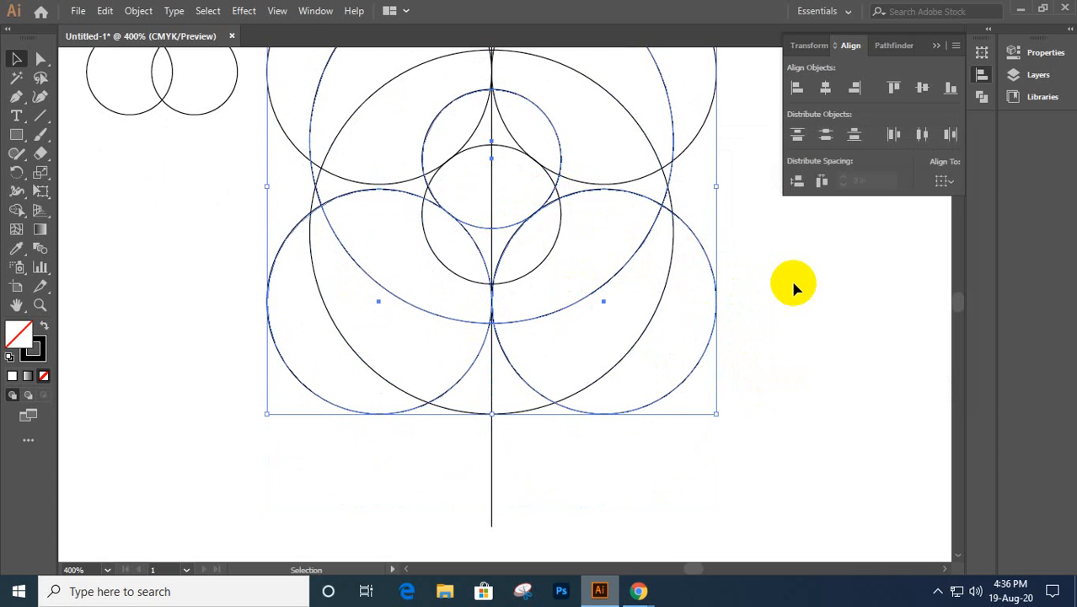
{"action": "key", "text": "Down"}
{"action": "key", "text": "Down"}
{"action": "key", "text": "Down"}
{"action": "key", "text": "Down"}
{"action": "key", "text": "Down"}
{"action": "key", "text": "Down"}
{"action": "key", "text": "Down"}
{"action": "key", "text": "Down"}
{"action": "key", "text": "Down"}
{"action": "key", "text": "Down"}
{"action": "key", "text": "Down"}
{"action": "key", "text": "Down"}
{"action": "key", "text": "Down"}
{"action": "key", "text": "Down"}
{"action": "key", "text": "Down"}
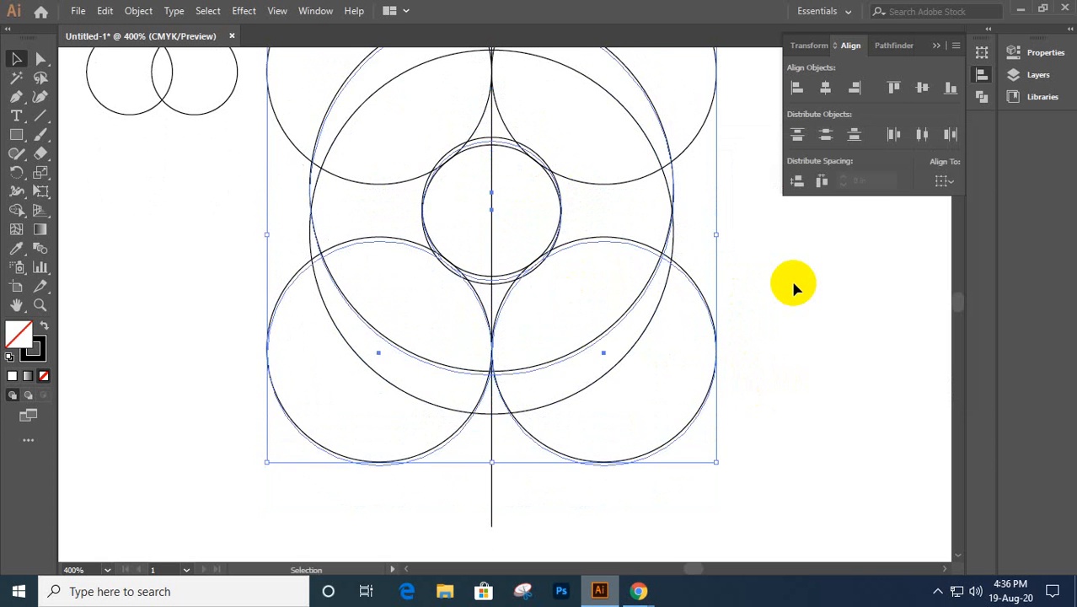
{"action": "key", "text": "Down"}
{"action": "key", "text": "Down"}
{"action": "key", "text": "Down"}
{"action": "key", "text": "Down"}
{"action": "key", "text": "Down"}
{"action": "key", "text": "Down"}
{"action": "key", "text": "Down"}
{"action": "key", "text": "Down"}
{"action": "key", "text": "Down"}
{"action": "key", "text": "Down"}
{"action": "key", "text": "Down"}
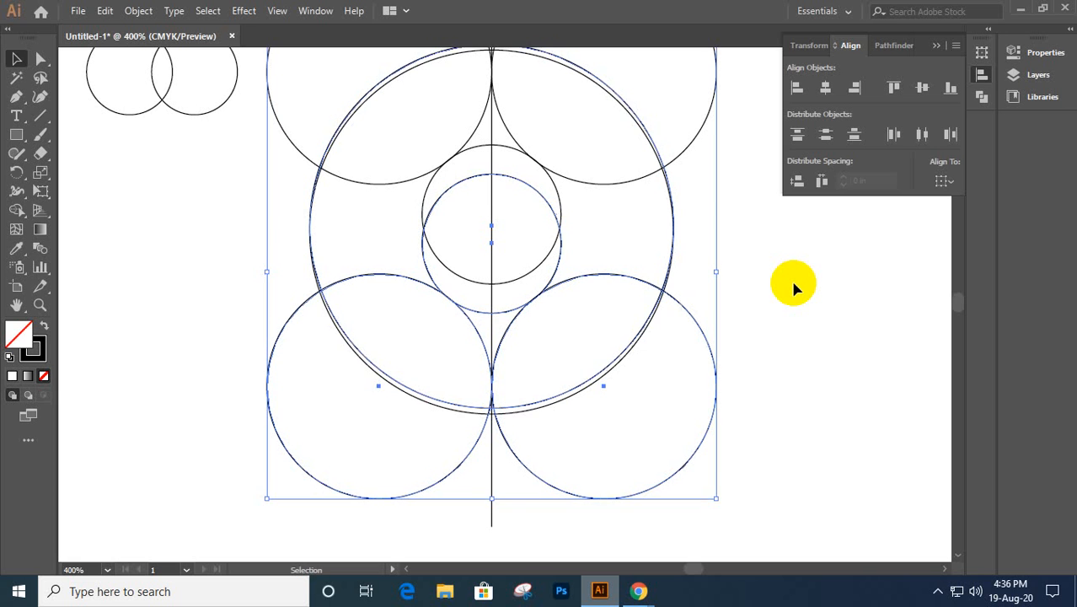
{"action": "key", "text": "Down"}
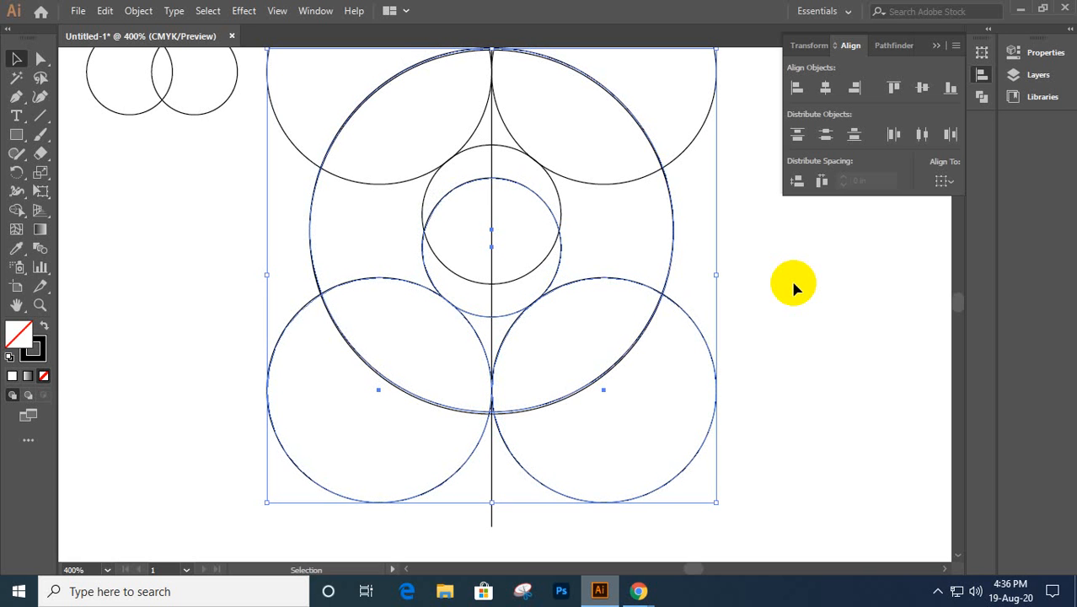
{"action": "scroll", "coordinate": [793, 284], "scroll_direction": "up", "scroll_amount": 1}
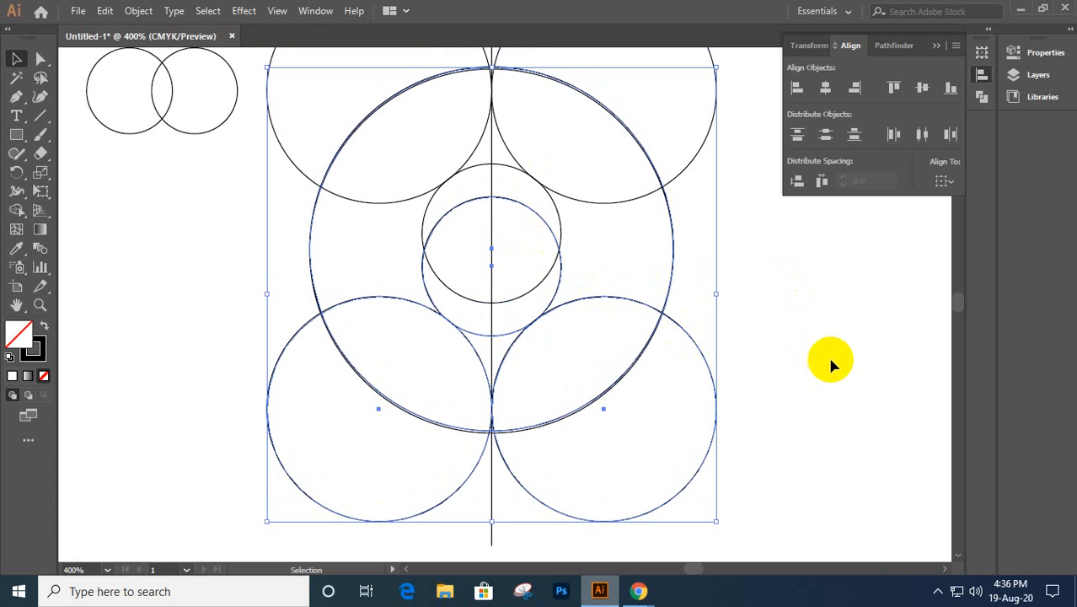
{"action": "key", "text": "Down"}
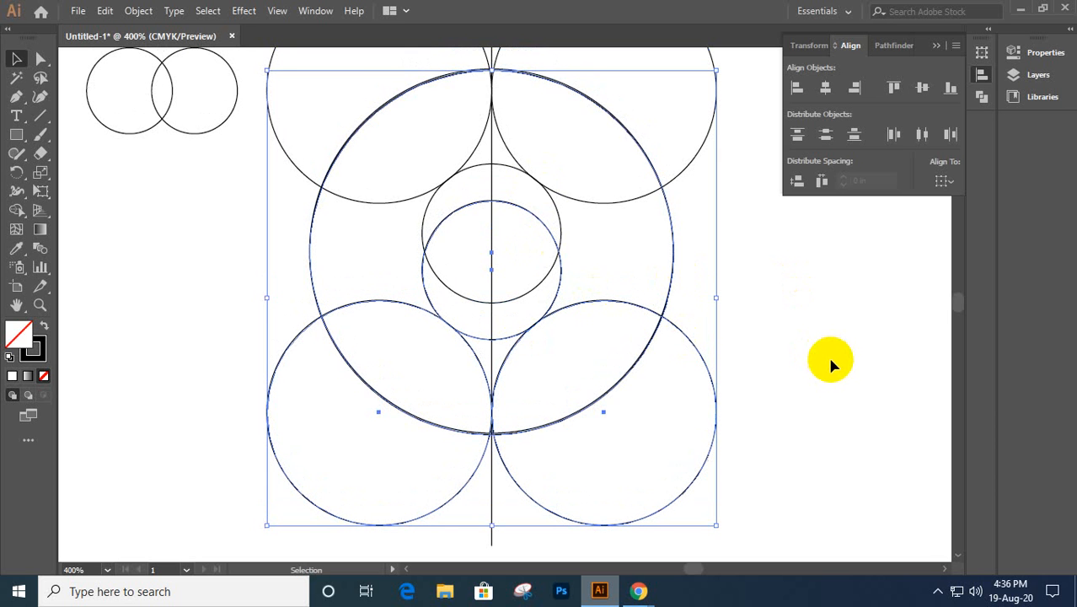
{"action": "key", "text": "Down"}
{"action": "key", "text": "Up"}
{"action": "key", "text": "Up"}
- Nudge the reflected set further down until the two small circles touch on the vertical line
{"action": "key", "text": "Down"}
{"action": "key", "text": "Down"}
{"action": "key", "text": "Down"}
{"action": "key", "text": "Down"}
{"action": "key", "text": "Down"}
{"action": "key", "text": "Down"}
{"action": "key", "text": "Down"}
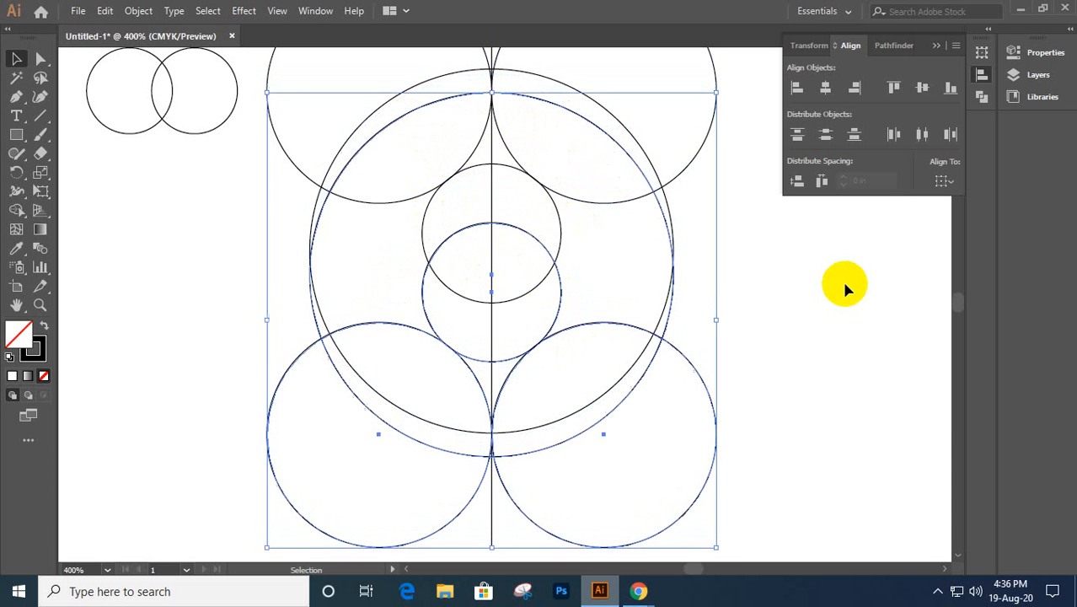
{"action": "key", "text": "Down"}
{"action": "key", "text": "Down"}
{"action": "key", "text": "Down"}
{"action": "key", "text": "Down"}
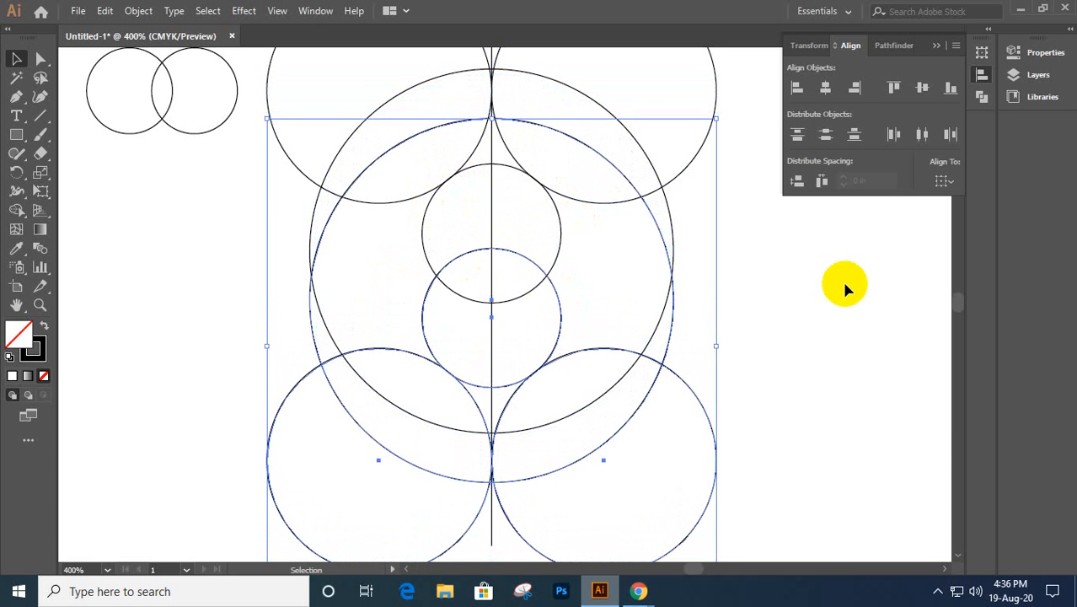
{"action": "key", "text": "Down"}
{"action": "key", "text": "Down"}
{"action": "key", "text": "Down"}
{"action": "key", "text": "Down"}
{"action": "key", "text": "Down"}
{"action": "key", "text": "Down"}
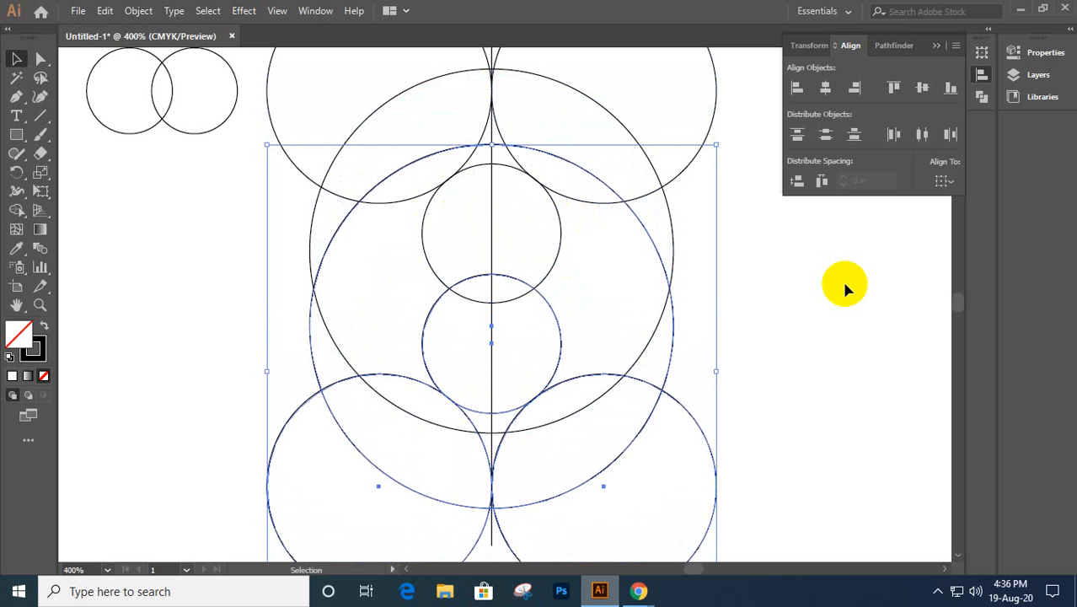
{"action": "key", "text": "Down"}
{"action": "key", "text": "Down"}
{"action": "key", "text": "Down"}
{"action": "key", "text": "Down"}
{"action": "key", "text": "Down"}
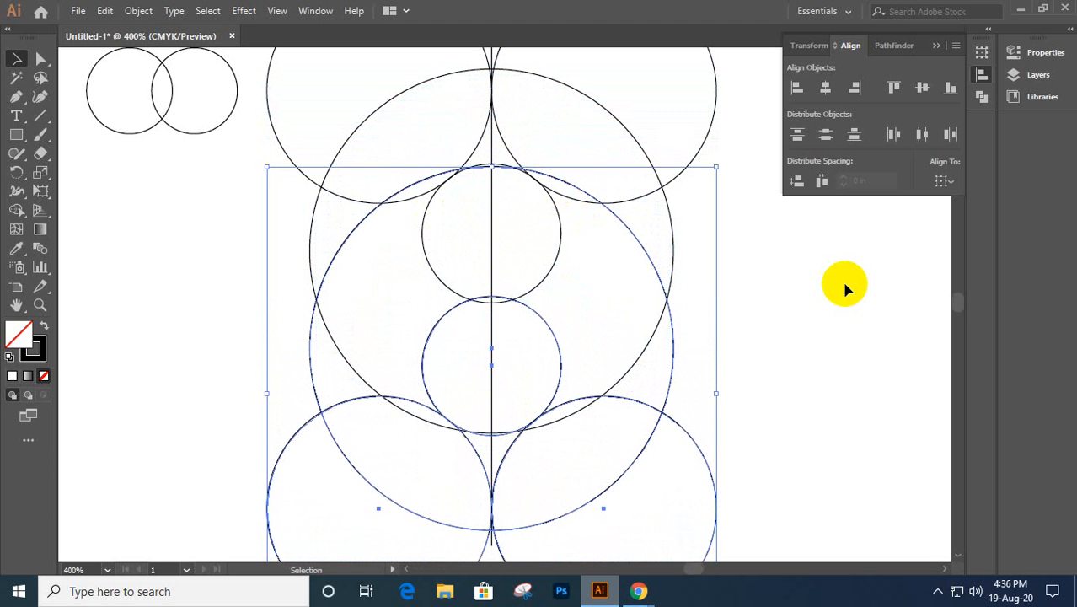
{"action": "key", "text": "Down"}
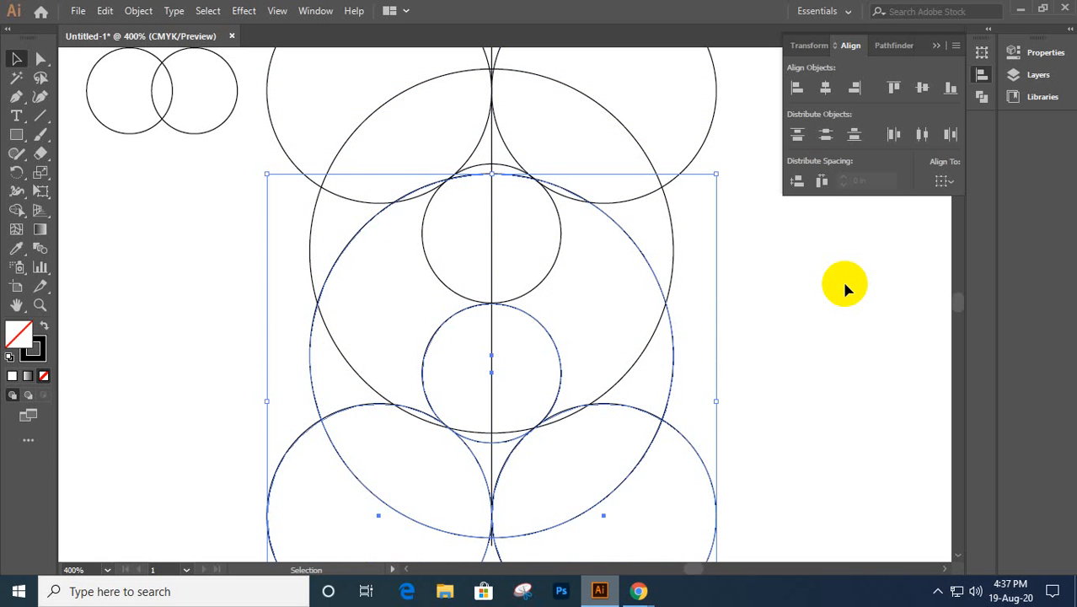
{"action": "key", "text": "Up"}
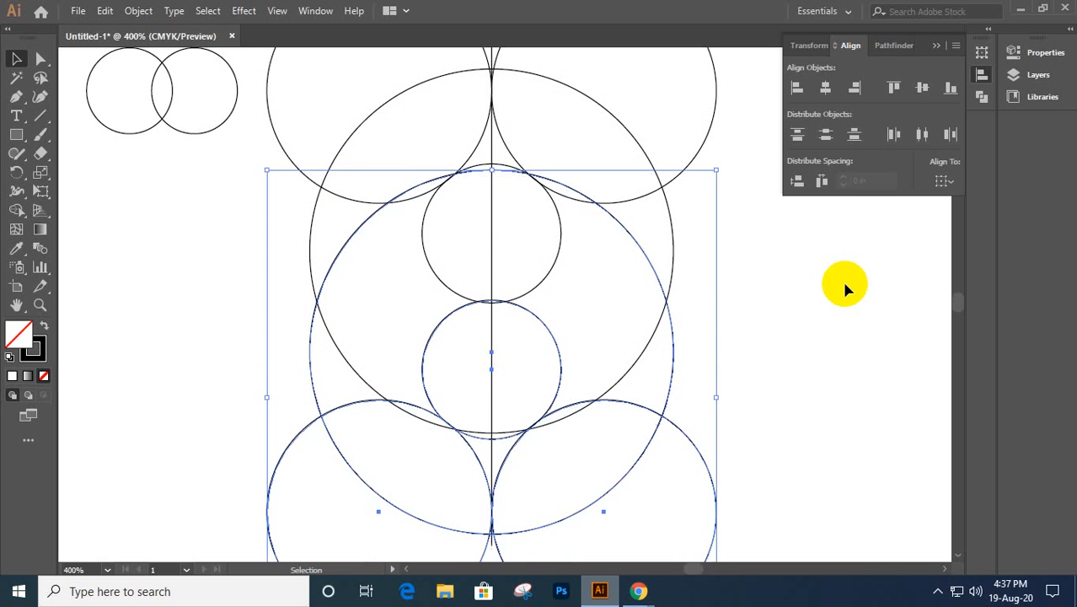
{"action": "key", "text": "Down"}
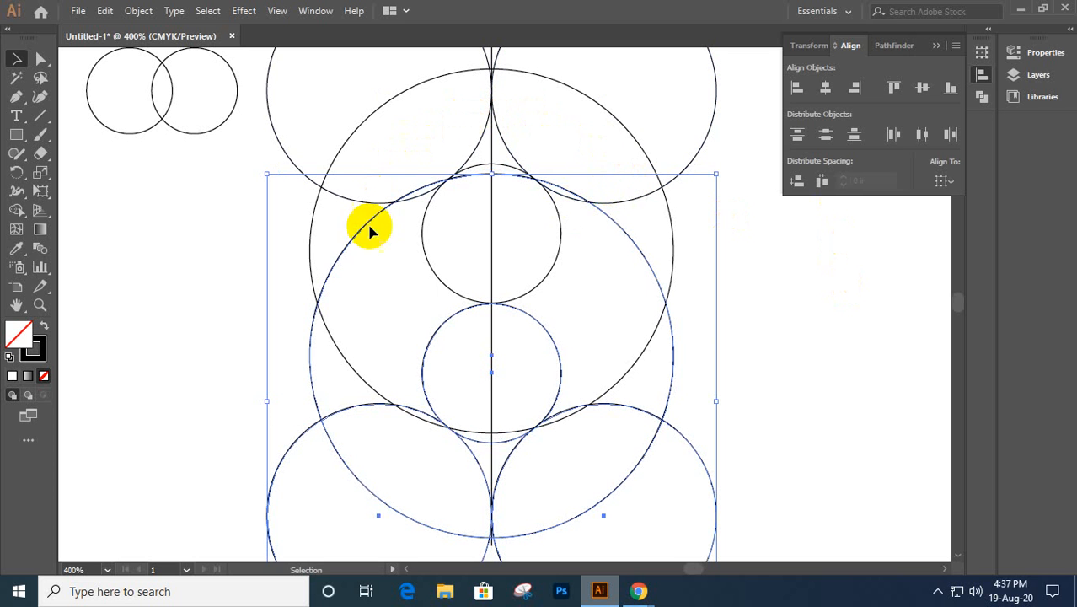
{"action": "right_click", "coordinate": [550, 338]}
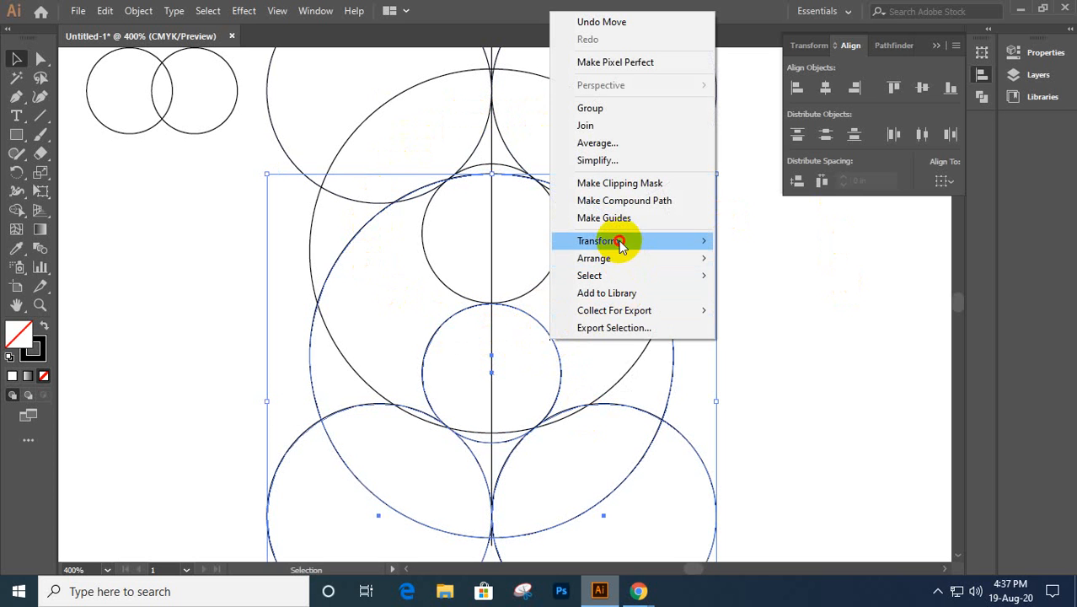
{"action": "mouse_move", "coordinate": [620, 243]}
{"action": "left_click", "coordinate": [752, 296]}
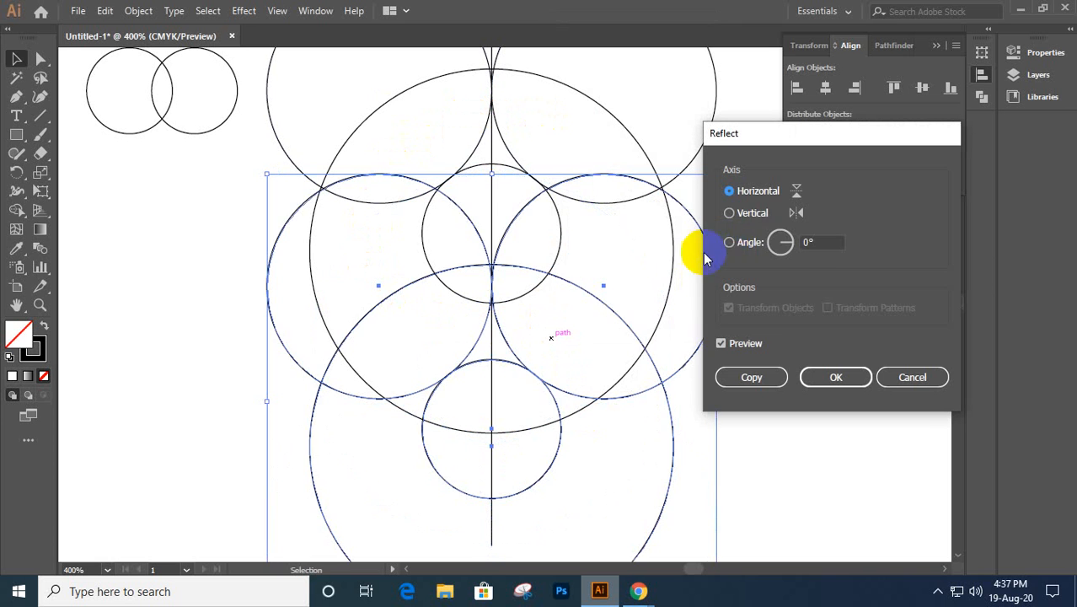
{"action": "left_click", "coordinate": [760, 215]}
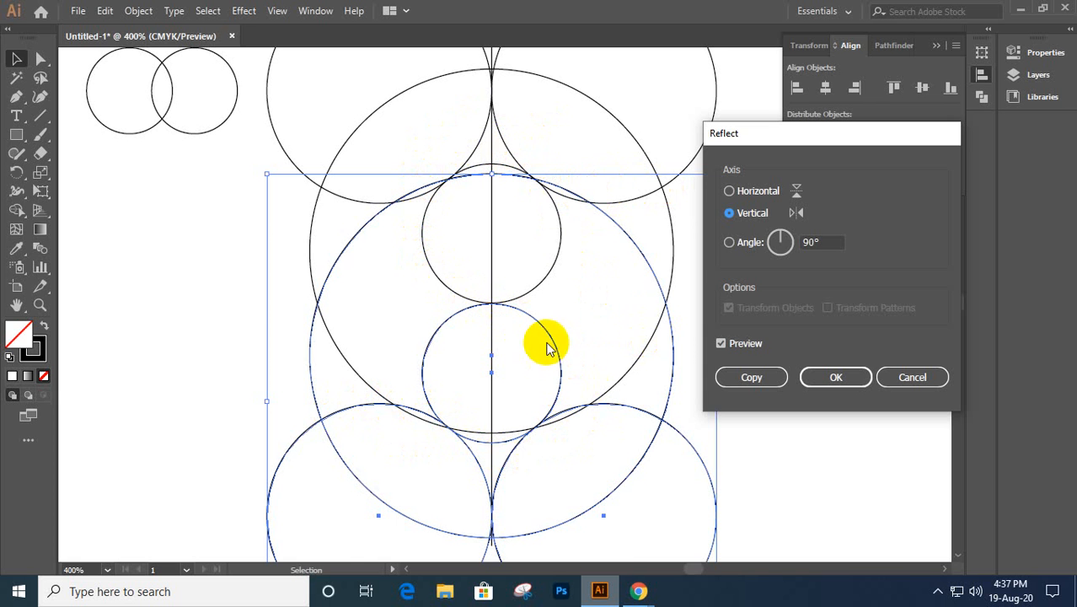
{"action": "key", "text": "Up"}
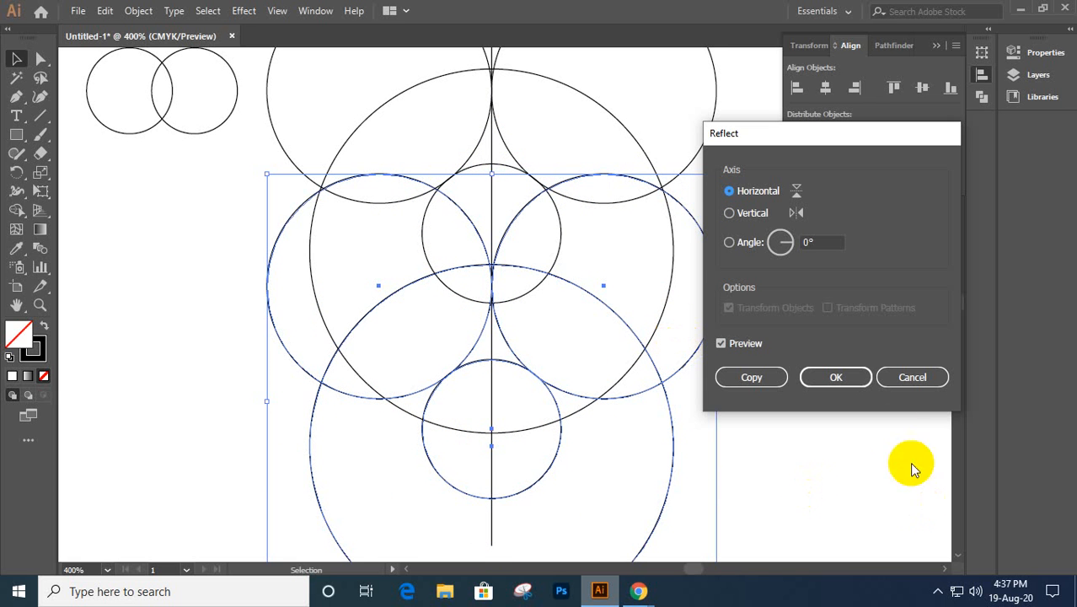
{"action": "left_click", "coordinate": [914, 377]}
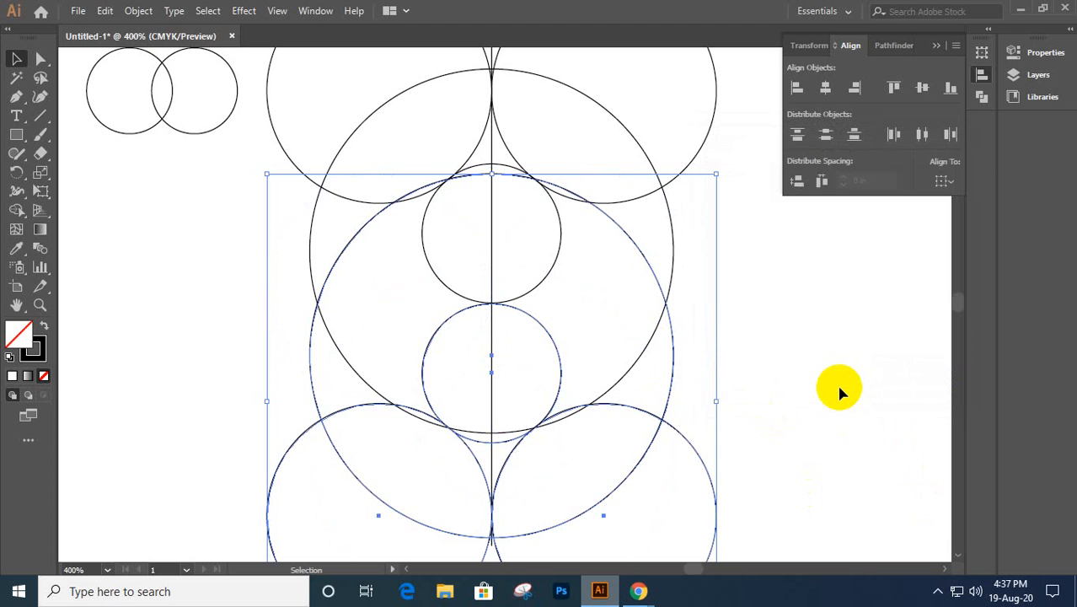
- Nudge the reflected set of circles straight up until its large circle coincides with the original large circle
{"action": "key", "text": "Up"}
{"action": "key", "text": "Up"}
{"action": "key", "text": "Up"}
{"action": "key", "text": "Up"}
{"action": "key", "text": "Up"}
{"action": "key", "text": "Up"}
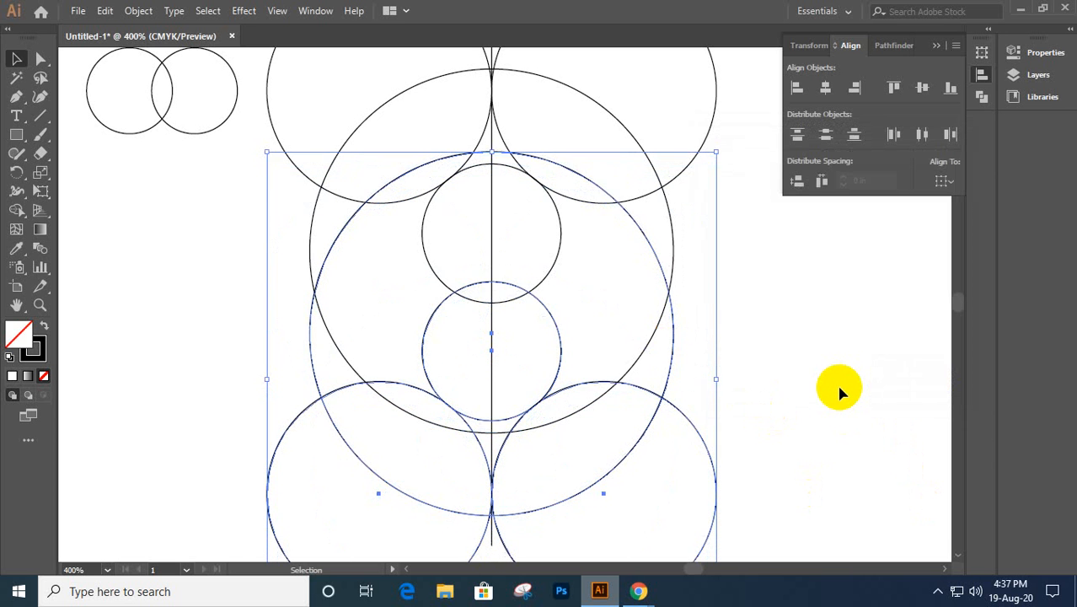
{"action": "key", "text": "Up"}
{"action": "key", "text": "Up"}
{"action": "key", "text": "Up"}
{"action": "key", "text": "Up"}
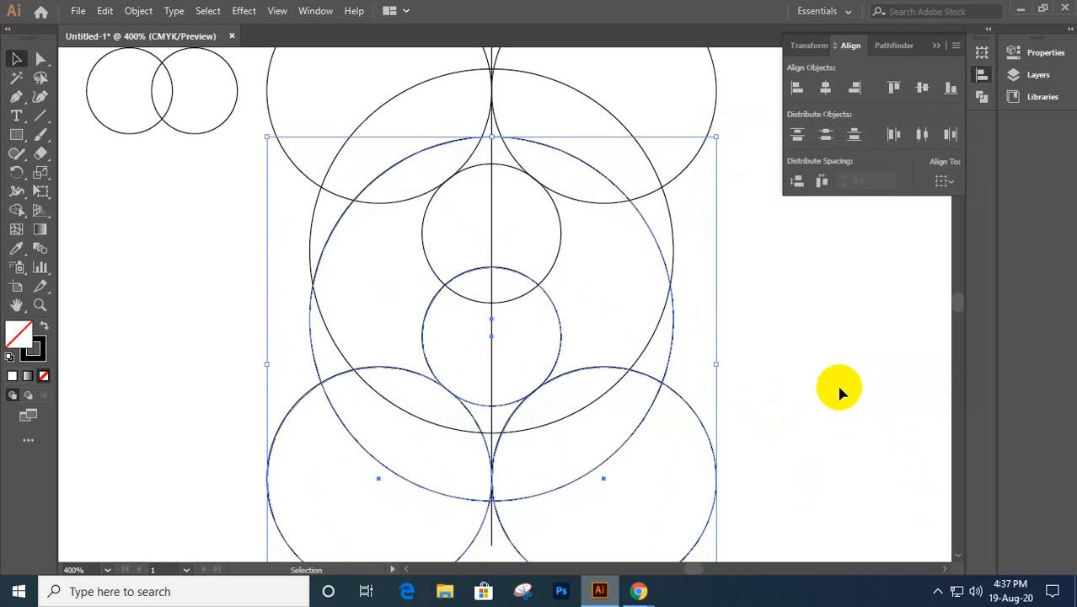
{"action": "key", "text": "Up"}
{"action": "key", "text": "Up"}
{"action": "key", "text": "Up"}
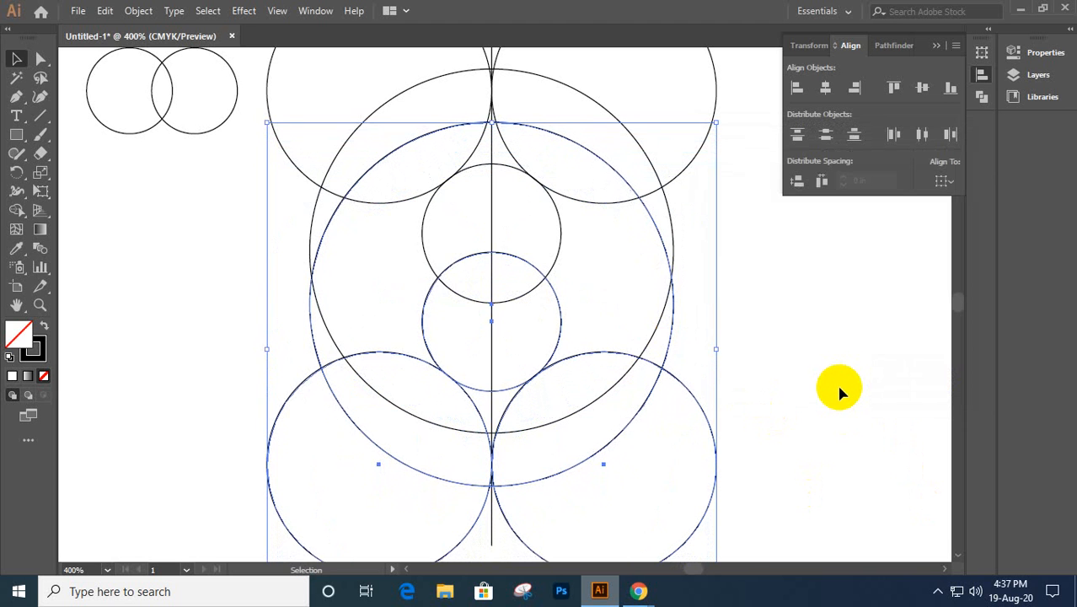
{"action": "key", "text": "Up"}
{"action": "key", "text": "Up"}
{"action": "key", "text": "Up"}
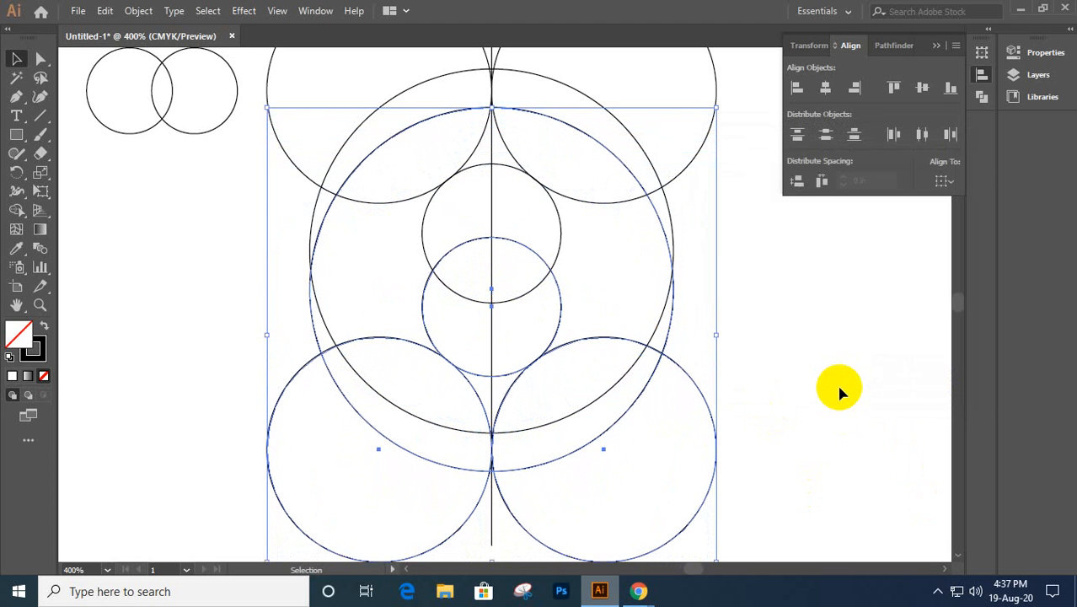
{"action": "key", "text": "Up"}
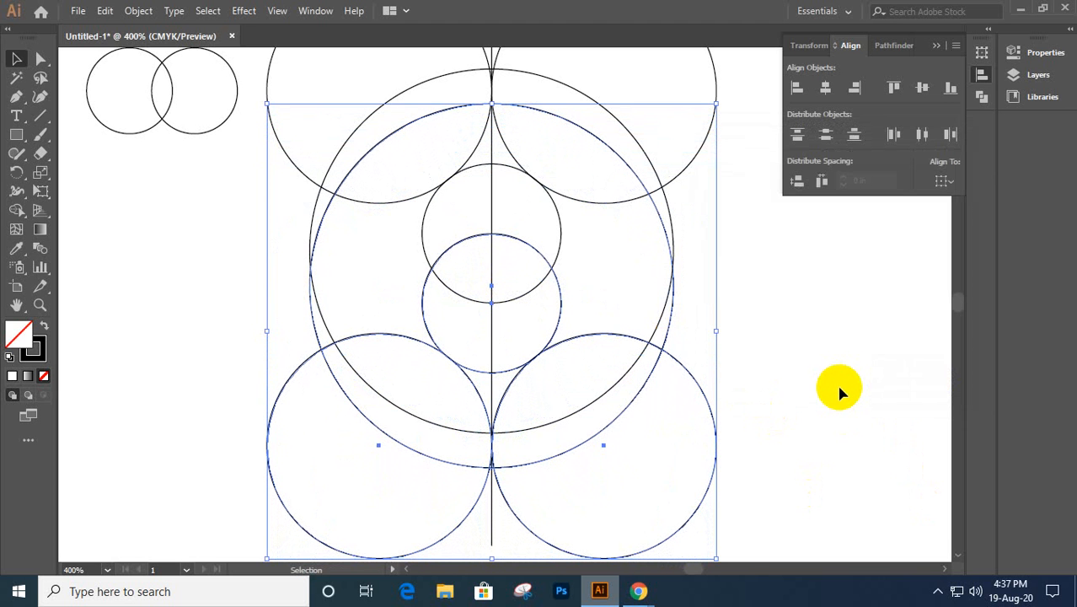
{"action": "key", "text": "Up"}
{"action": "key", "text": "Up"}
{"action": "key", "text": "Up"}
{"action": "key", "text": "Up"}
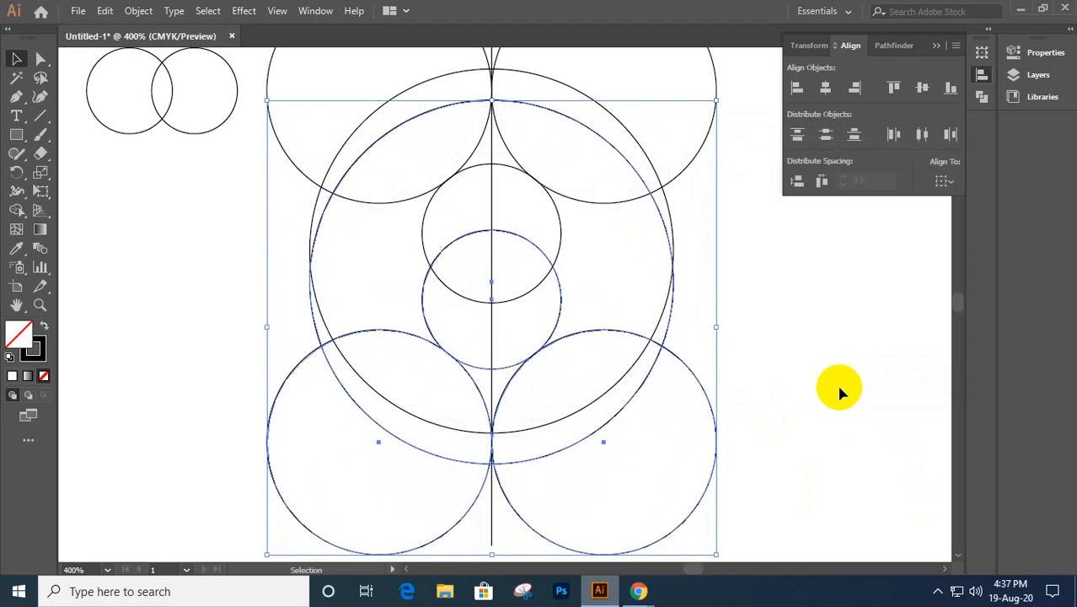
{"action": "key", "text": "Up"}
{"action": "key", "text": "Up"}
{"action": "key", "text": "Up"}
{"action": "key", "text": "Up"}
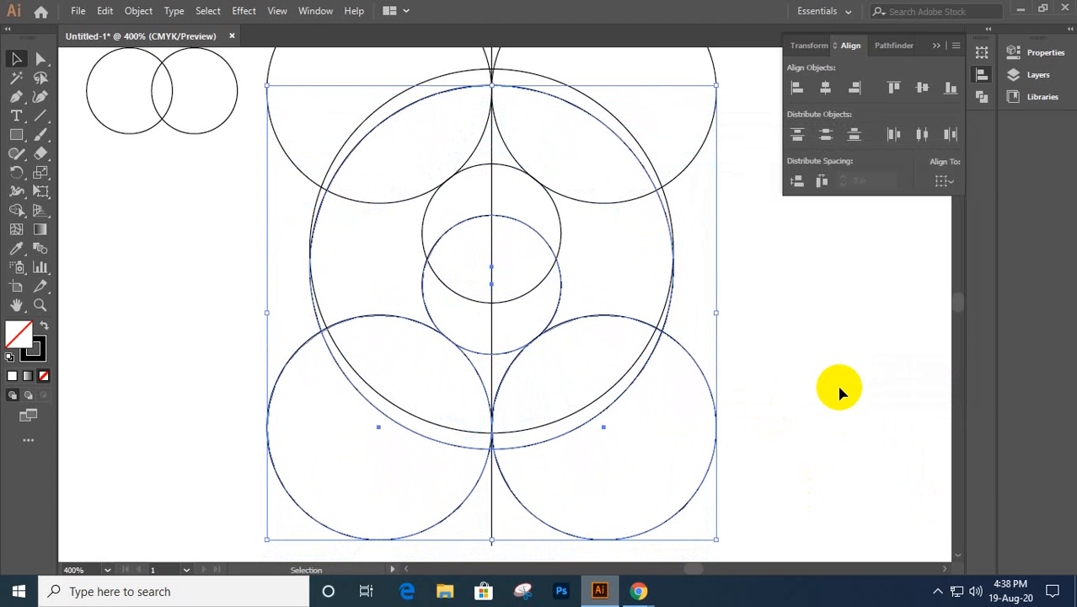
{"action": "key", "text": "Up"}
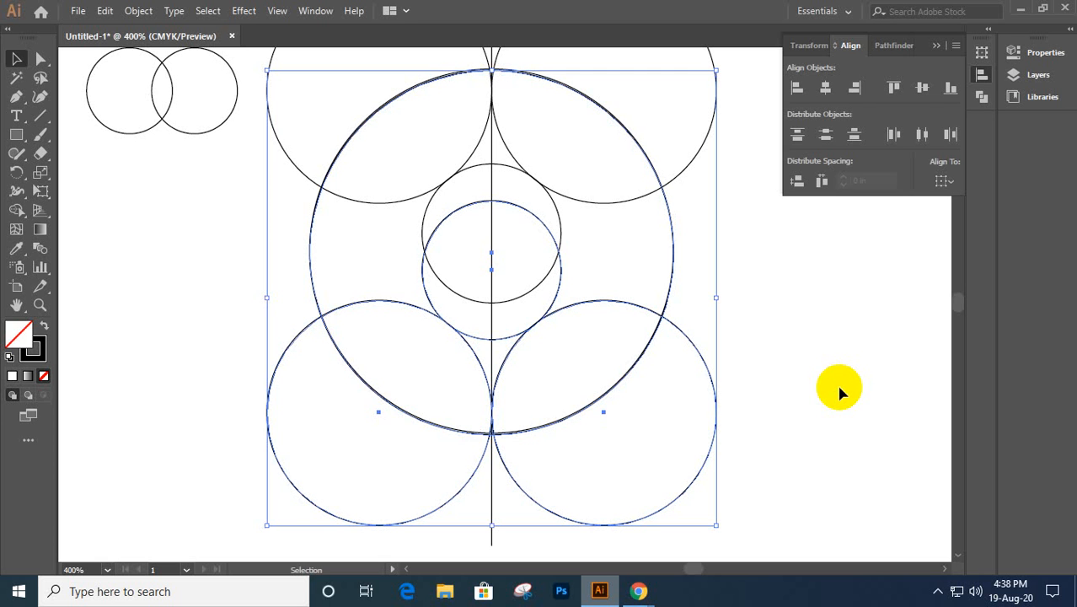
- Delete the duplicate large circle so only one large circle surrounds the two overlapping small circles
{"action": "left_click", "coordinate": [839, 390]}
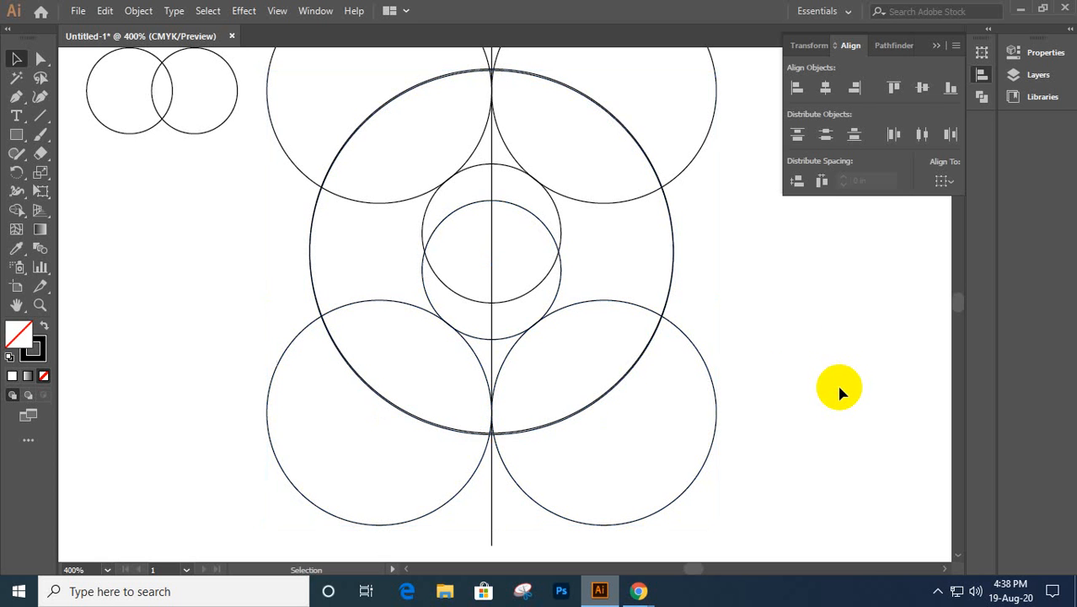
{"action": "left_click", "coordinate": [673, 262]}
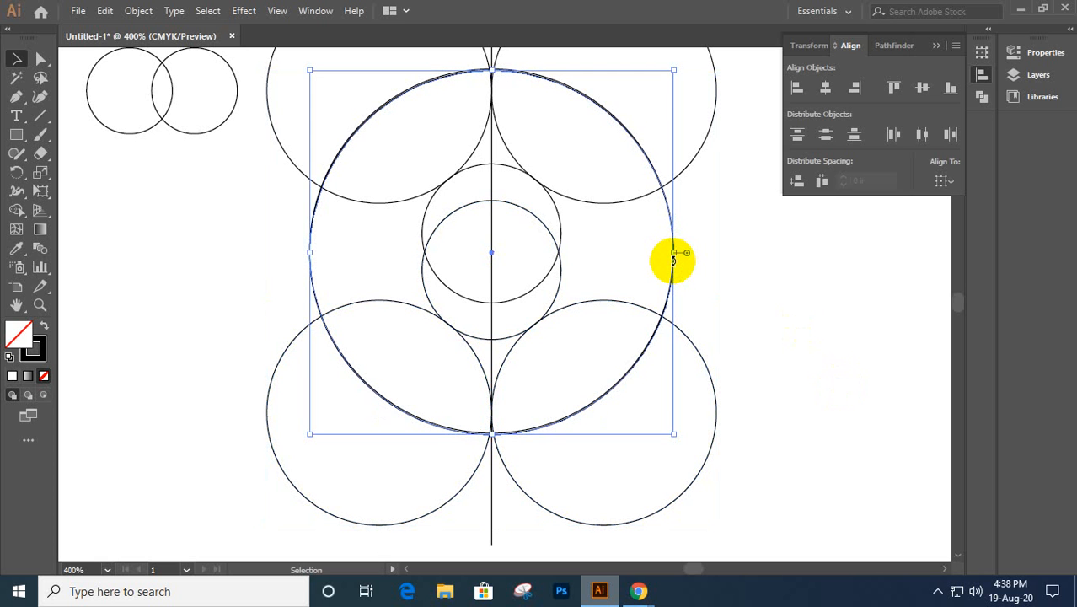
{"action": "left_click", "coordinate": [673, 262]}
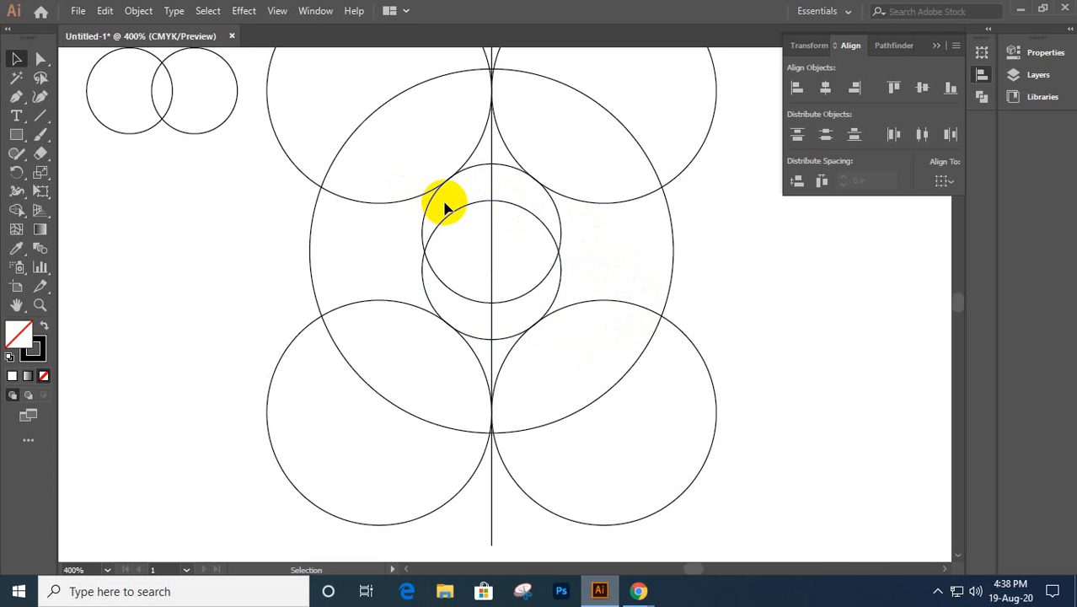
- Draw a horizontal rounded rectangle across the centre, filling the gap between the upper and lower medium circles, and shorten its left end slightly
{"action": "left_click", "coordinate": [15, 134]}
{"action": "left_click_drag", "start_coordinate": [16, 134], "coordinate": [95, 152]}
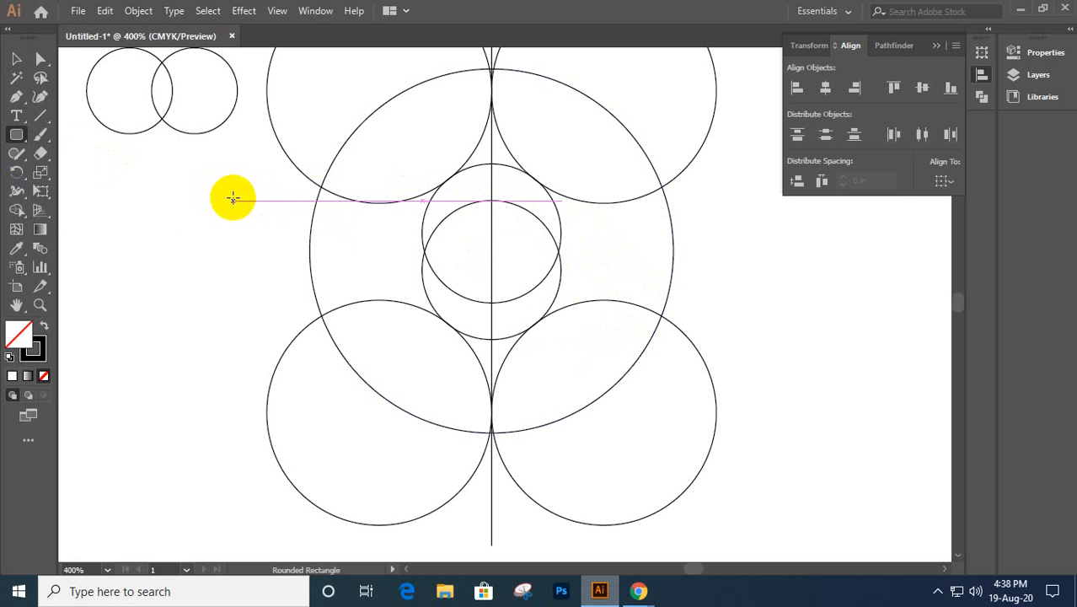
{"action": "left_click_drag", "start_coordinate": [231, 202], "coordinate": [747, 300]}
{"action": "key", "text": "v"}
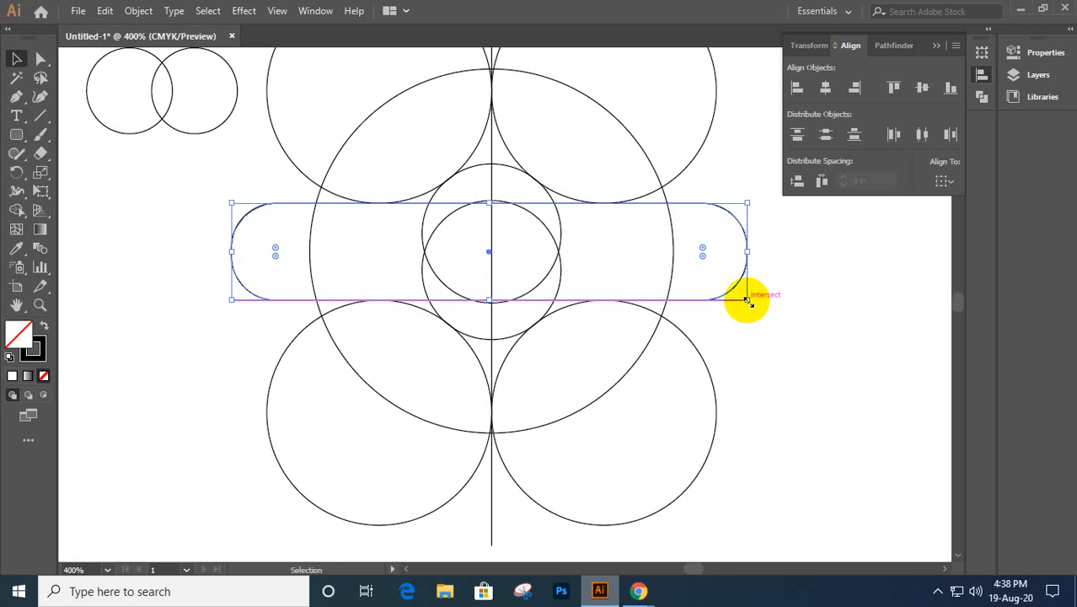
{"action": "left_click_drag", "start_coordinate": [231, 253], "coordinate": [257, 253]}
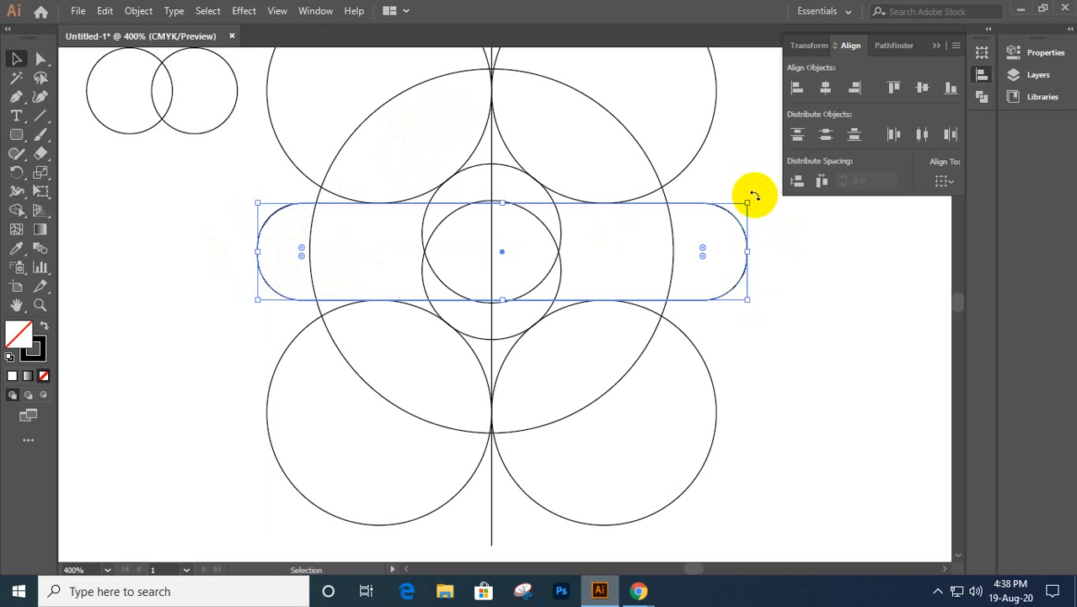
- Tilt the rounded rectangle diagonally down to the right, shorten both ends to meet the large circle, and delete it
{"action": "left_click_drag", "start_coordinate": [754, 196], "coordinate": [750, 325]}
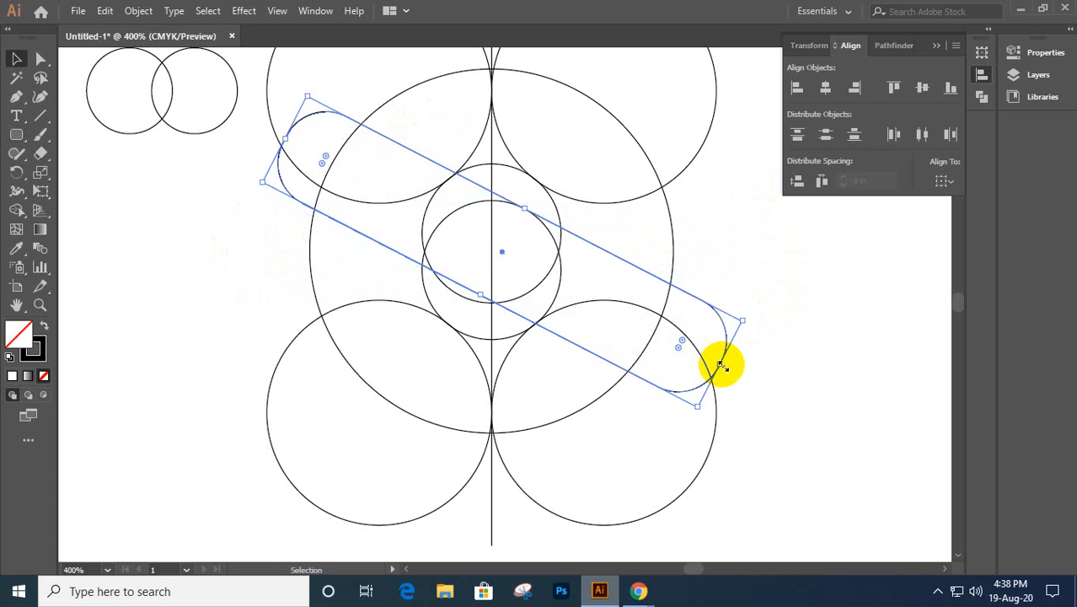
{"action": "left_click_drag", "start_coordinate": [721, 364], "coordinate": [611, 300]}
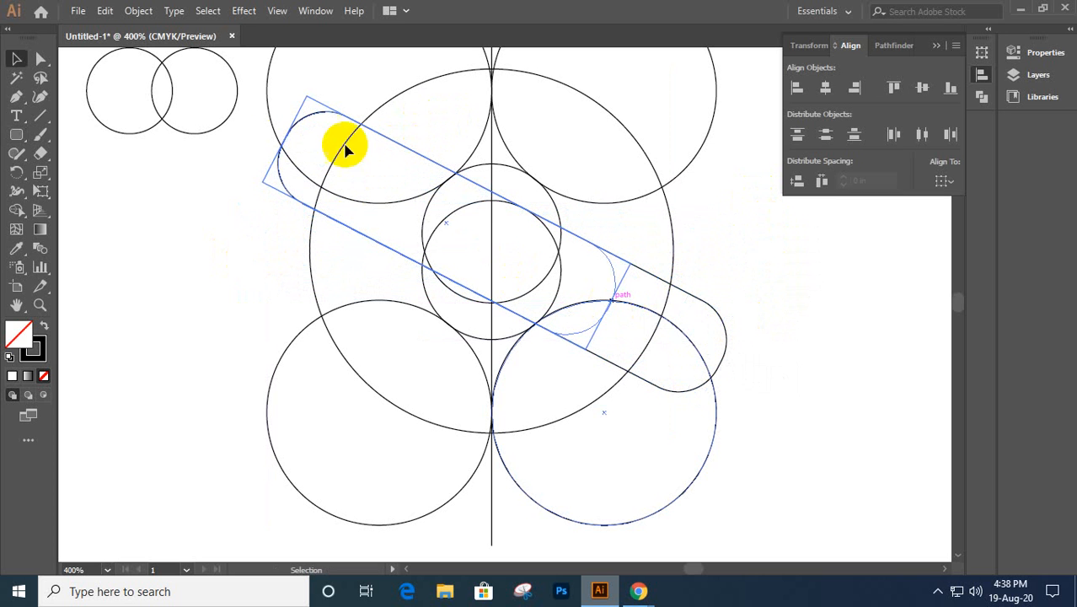
{"action": "left_click_drag", "start_coordinate": [276, 137], "coordinate": [332, 165]}
{"action": "left_click_drag", "start_coordinate": [609, 305], "coordinate": [655, 330]}
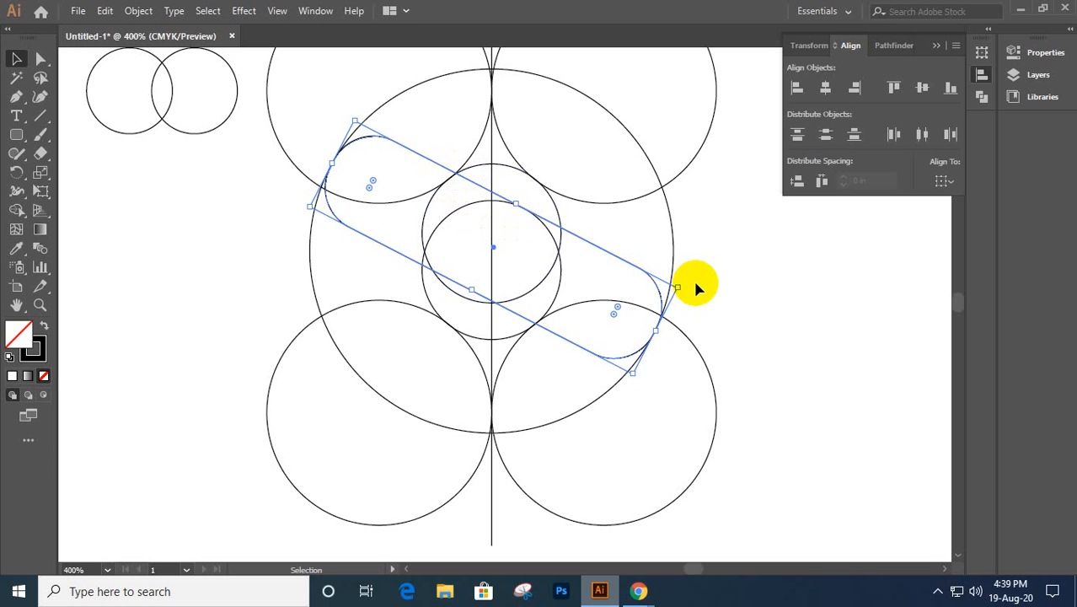
{"action": "key", "text": "Delete"}
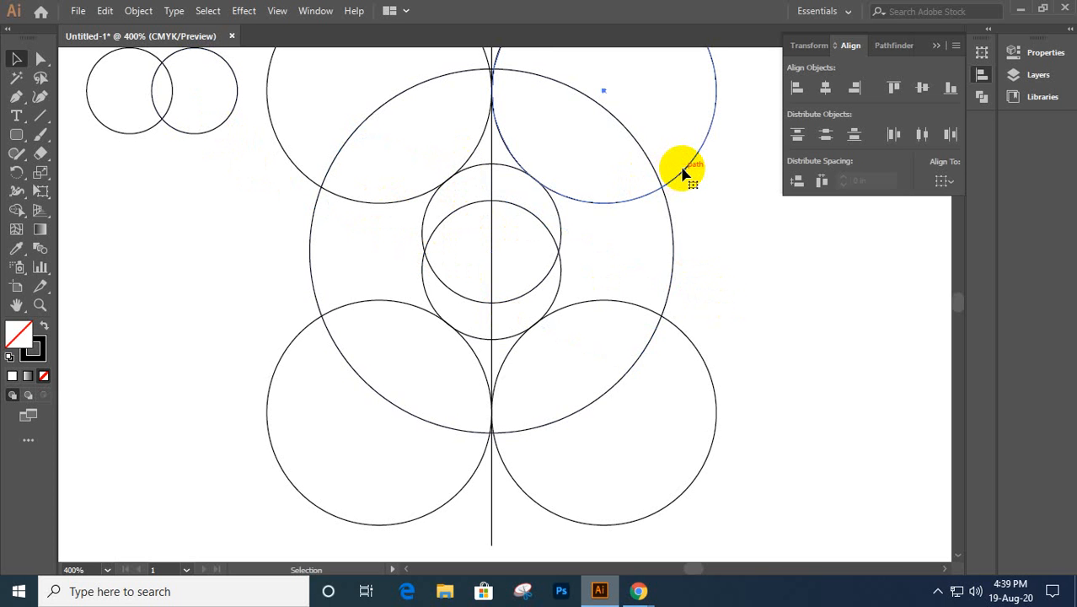
- Copy the upper-right medium circle, try it over the small circles, and set the copy aside to the right of the construction
{"action": "left_click_drag", "start_coordinate": [682, 171], "coordinate": [527, 279]}
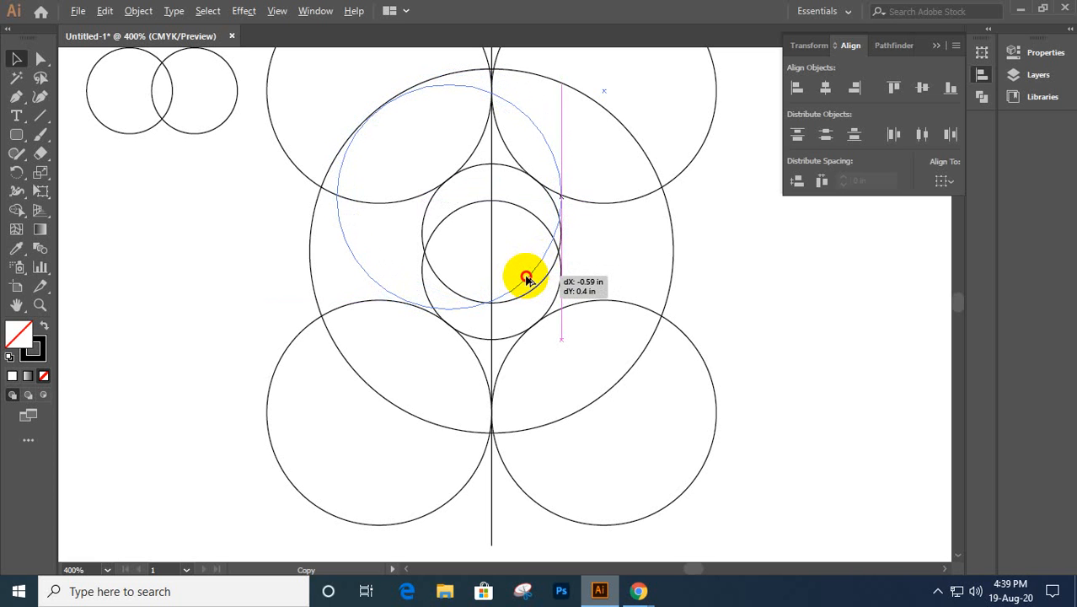
{"action": "left_click_drag", "start_coordinate": [527, 279], "coordinate": [520, 278]}
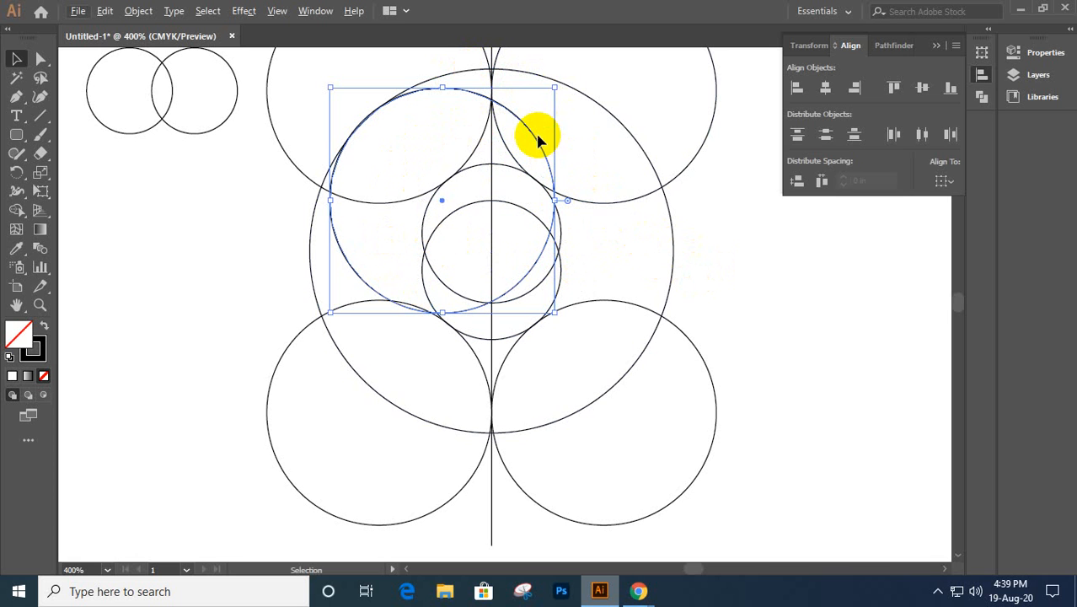
{"action": "mouse_move", "coordinate": [536, 141]}
{"action": "left_mouse_down"}
{"action": "mouse_move", "coordinate": [522, 161]}
{"action": "mouse_move", "coordinate": [530, 148]}
{"action": "left_mouse_up"}
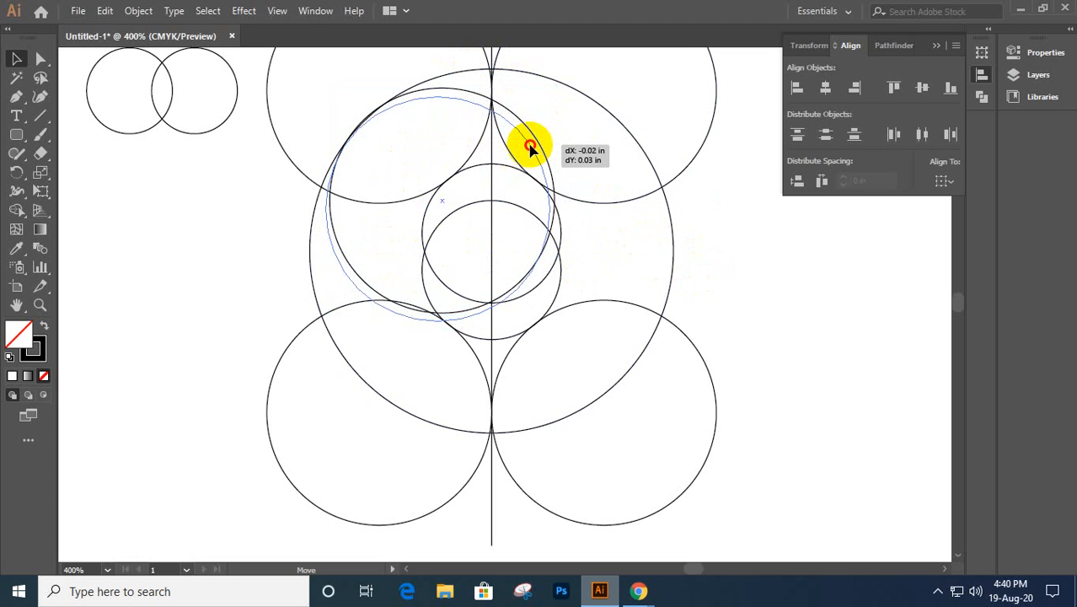
{"action": "left_click_drag", "start_coordinate": [529, 147], "coordinate": [919, 273]}
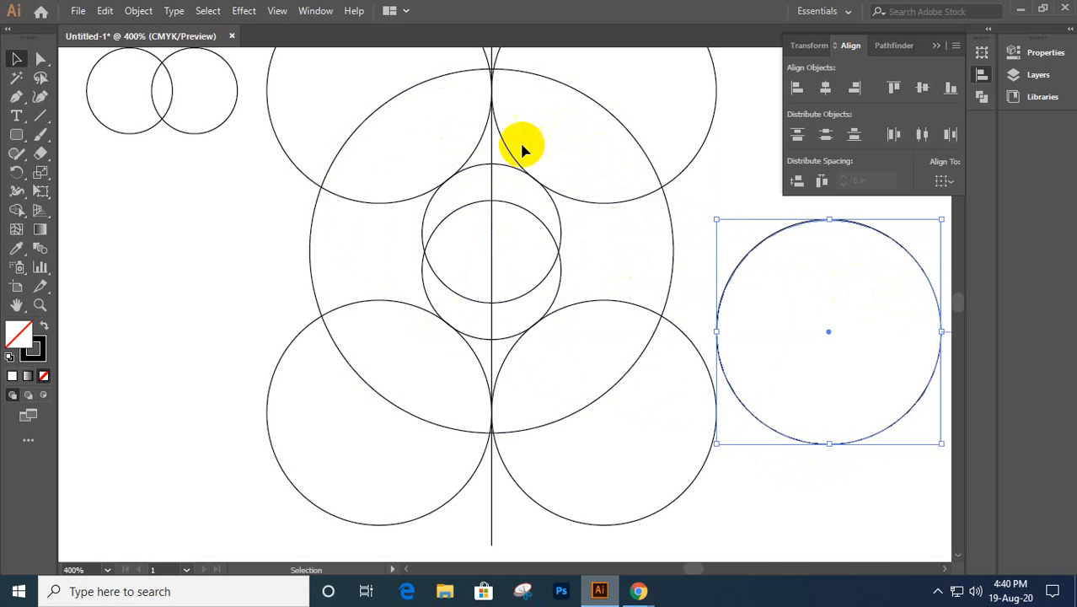
- Select the circle construction and merge the regions in the upper part of the large circle, above the small circles, with Shape Builder
{"action": "left_click_drag", "start_coordinate": [256, 145], "coordinate": [638, 451]}
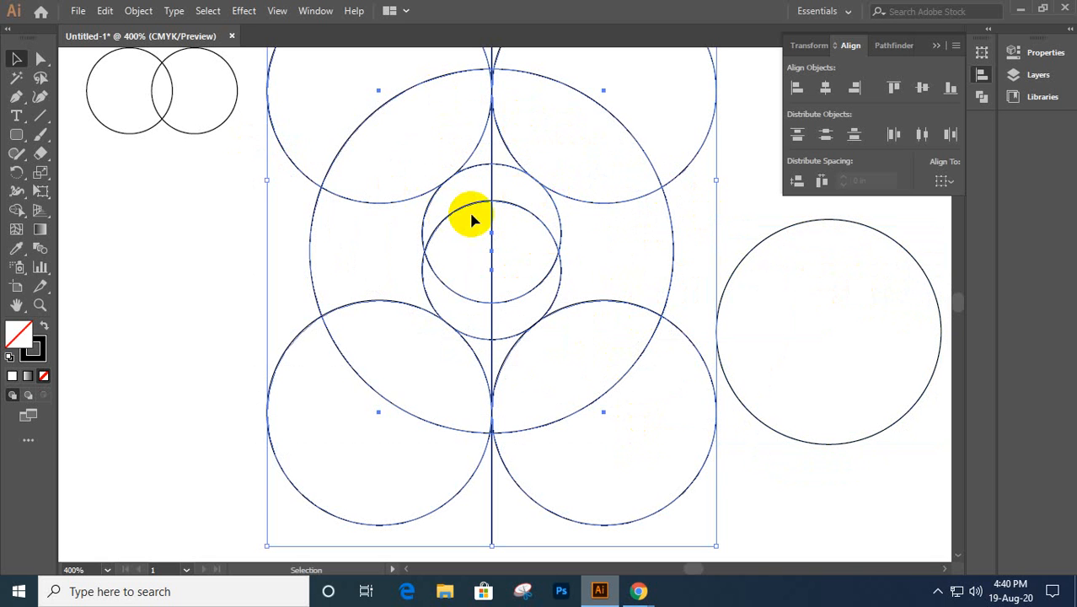
{"action": "left_click", "coordinate": [16, 212]}
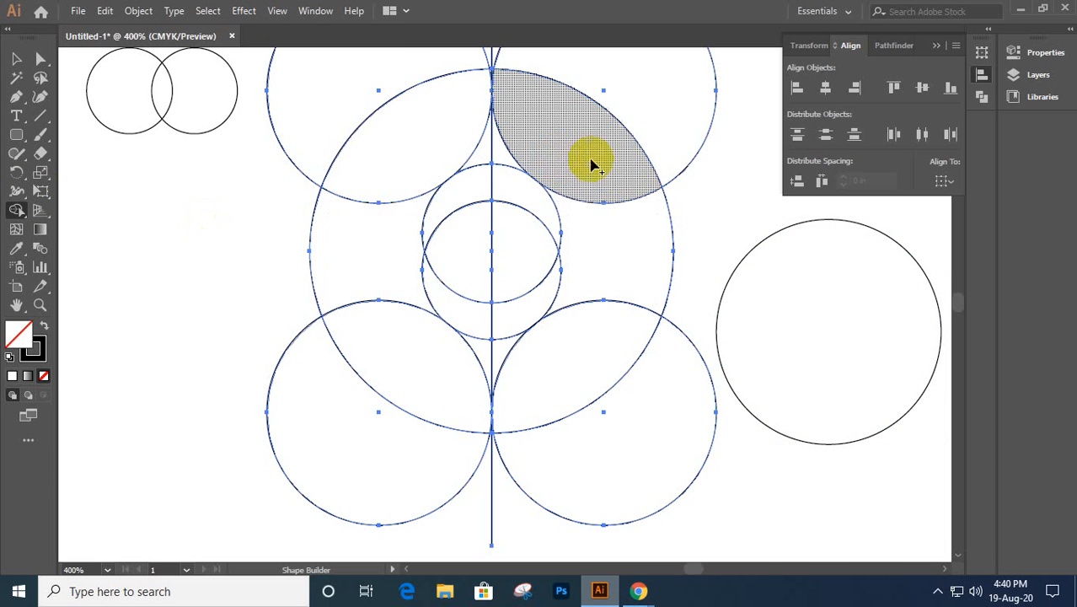
{"action": "mouse_move", "coordinate": [594, 180]}
{"action": "left_mouse_down"}
{"action": "mouse_move", "coordinate": [586, 158]}
{"action": "mouse_move", "coordinate": [493, 137]}
{"action": "mouse_move", "coordinate": [445, 140]}
{"action": "mouse_move", "coordinate": [470, 156]}
{"action": "left_mouse_up"}
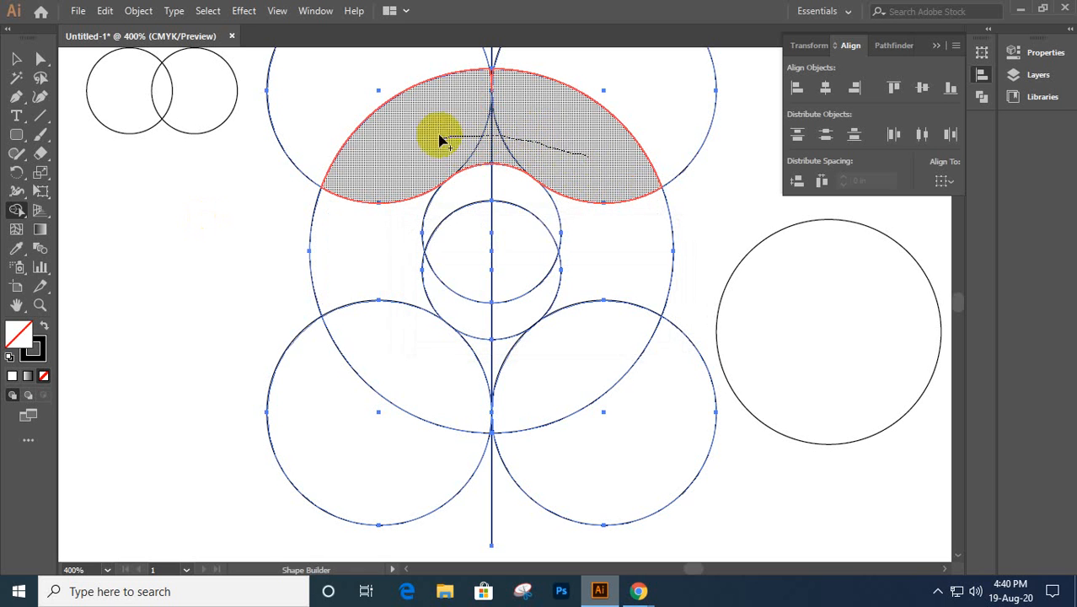
{"action": "mouse_move", "coordinate": [502, 83]}
{"action": "left_mouse_down"}
{"action": "mouse_move", "coordinate": [488, 77]}
{"action": "mouse_move", "coordinate": [474, 91]}
{"action": "mouse_move", "coordinate": [506, 102]}
{"action": "left_mouse_up"}
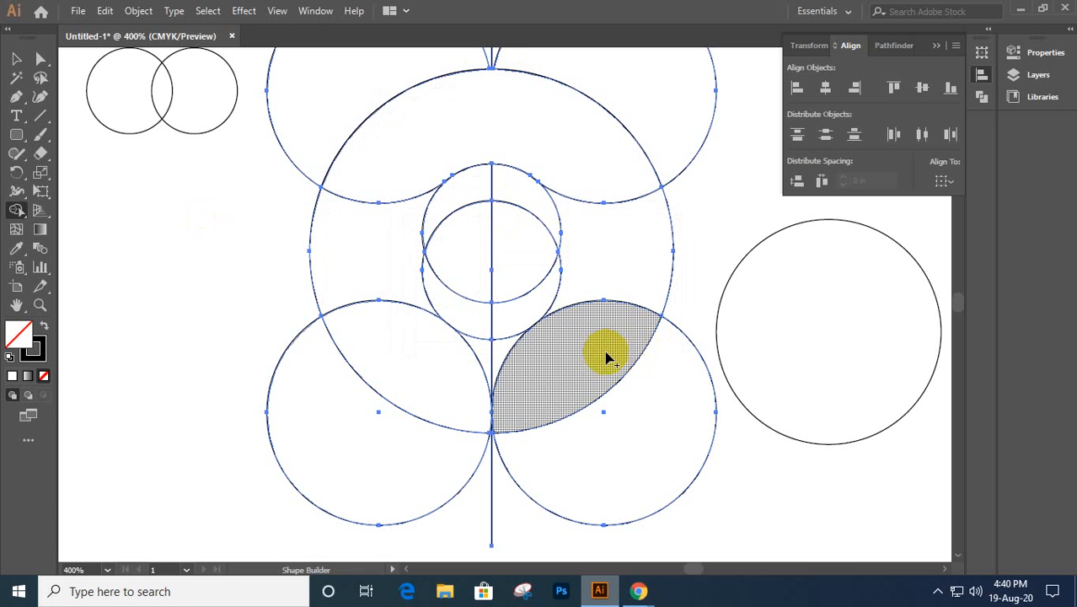
- Merge the regions in the lower part of the large circle, below the small circles, into one shape and deselect the construction
{"action": "mouse_move", "coordinate": [603, 354]}
{"action": "left_mouse_down"}
{"action": "mouse_move", "coordinate": [523, 410]}
{"action": "mouse_move", "coordinate": [495, 415]}
{"action": "mouse_move", "coordinate": [418, 373]}
{"action": "left_mouse_up"}
{"action": "mouse_move", "coordinate": [555, 373]}
{"action": "left_mouse_down"}
{"action": "mouse_move", "coordinate": [421, 356]}
{"action": "mouse_move", "coordinate": [447, 361]}
{"action": "left_mouse_up"}
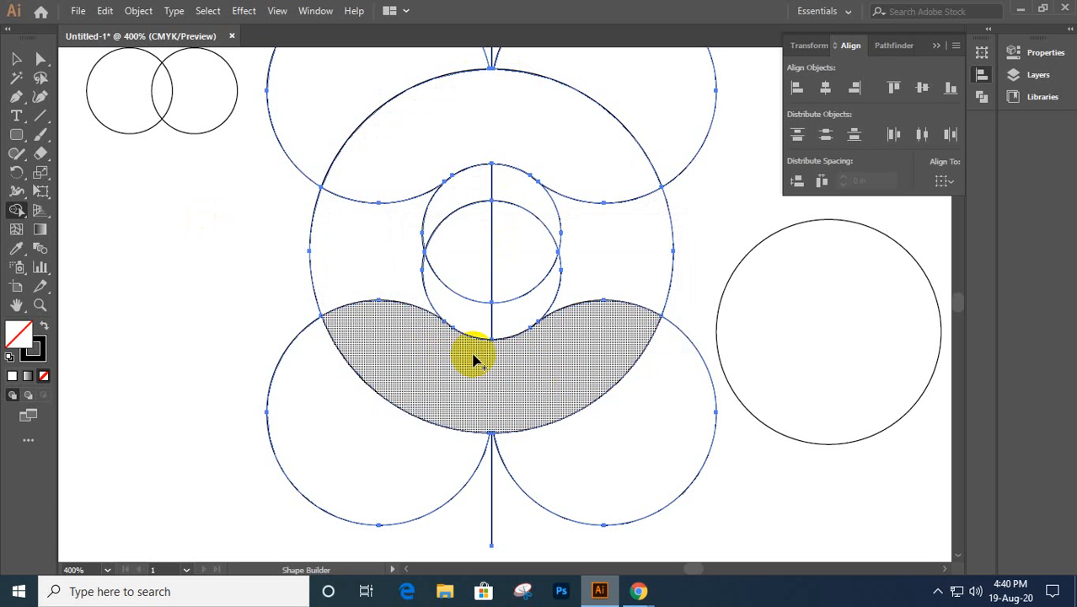
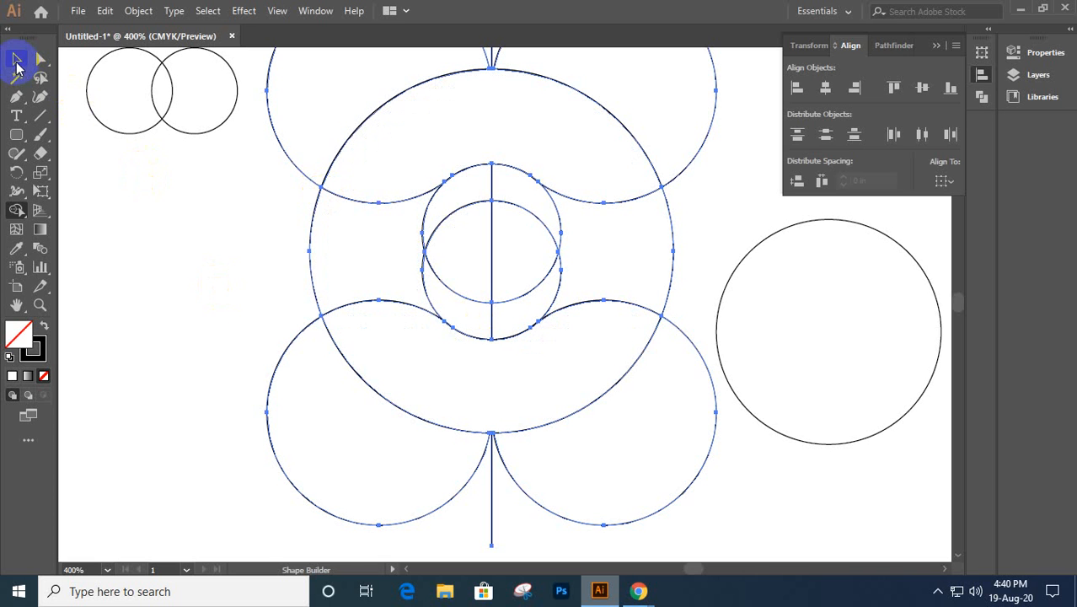
{"action": "left_click", "coordinate": [17, 60]}
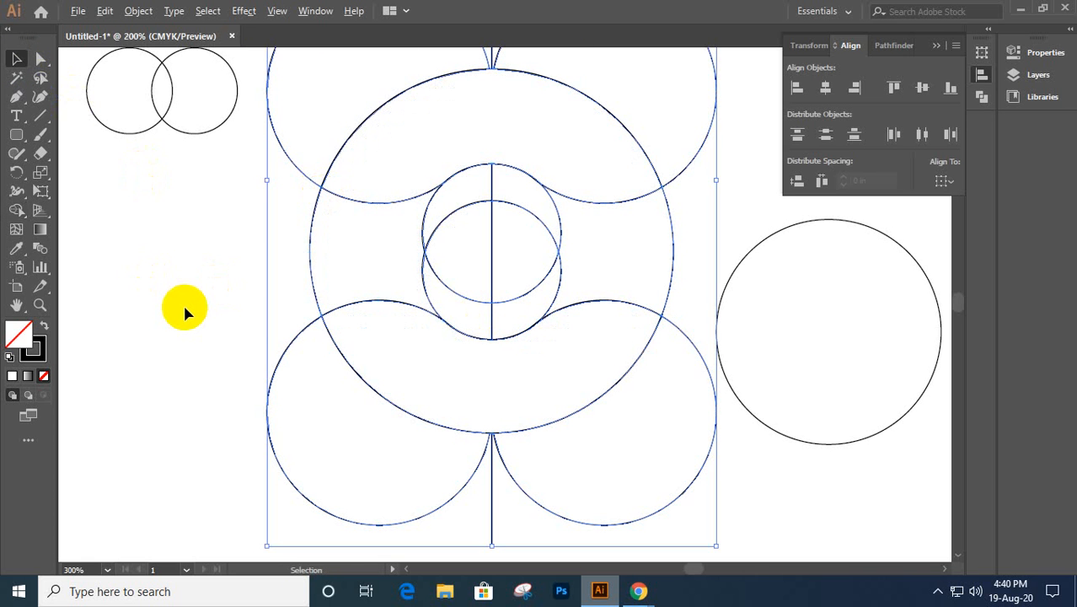
{"action": "scroll", "coordinate": [183, 302], "scroll_direction": "down", "scroll_amount": 2}
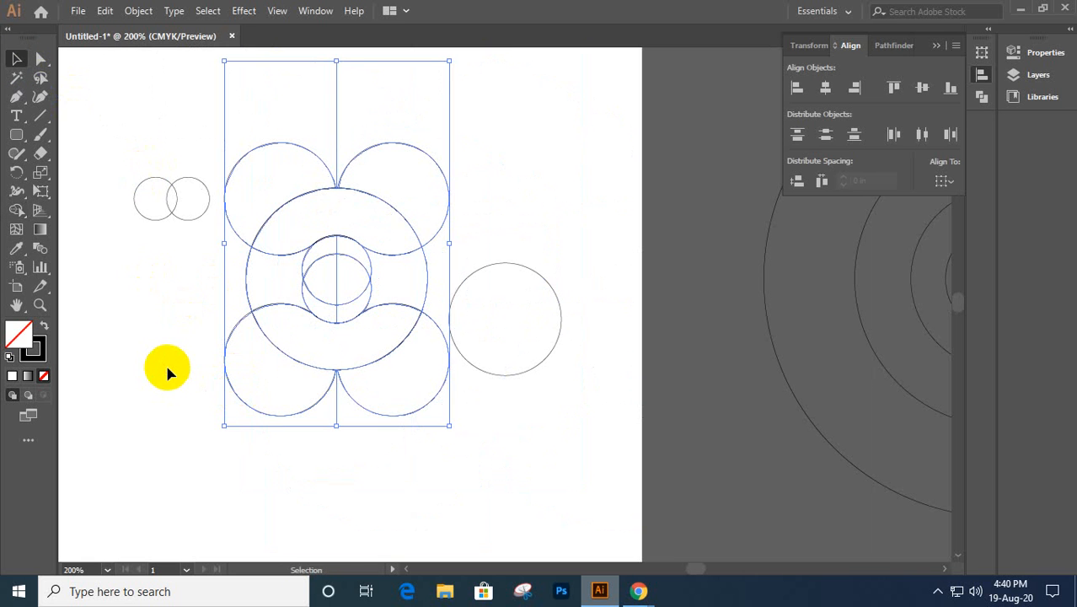
{"action": "left_click", "coordinate": [166, 306]}
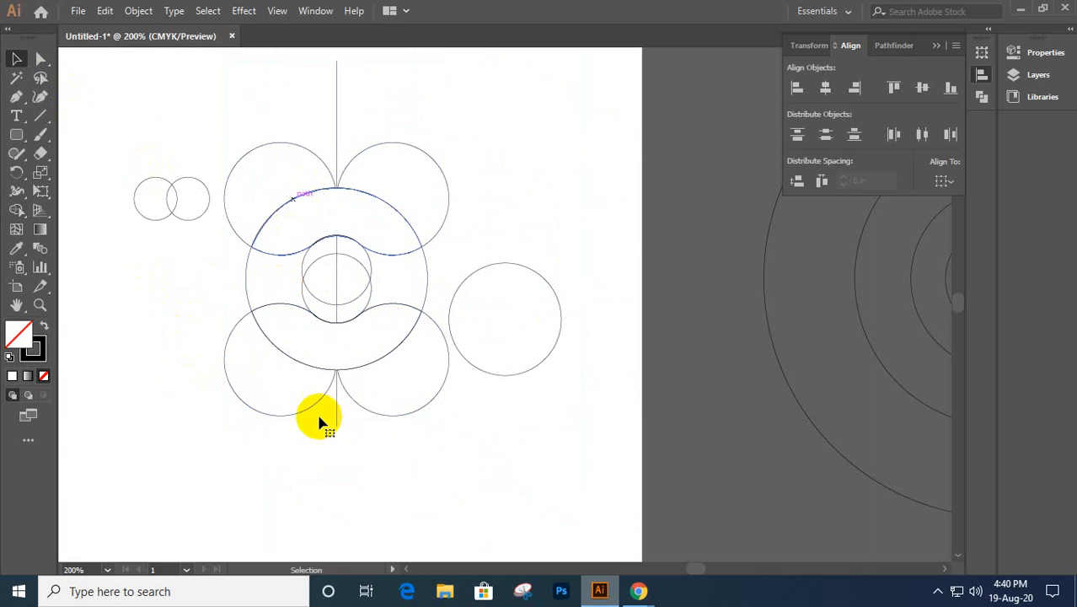
- Delete the whole circle construction with its vertical line, keeping the two overlapping small circles and the spare medium circle beside it
{"action": "left_click", "coordinate": [281, 303]}
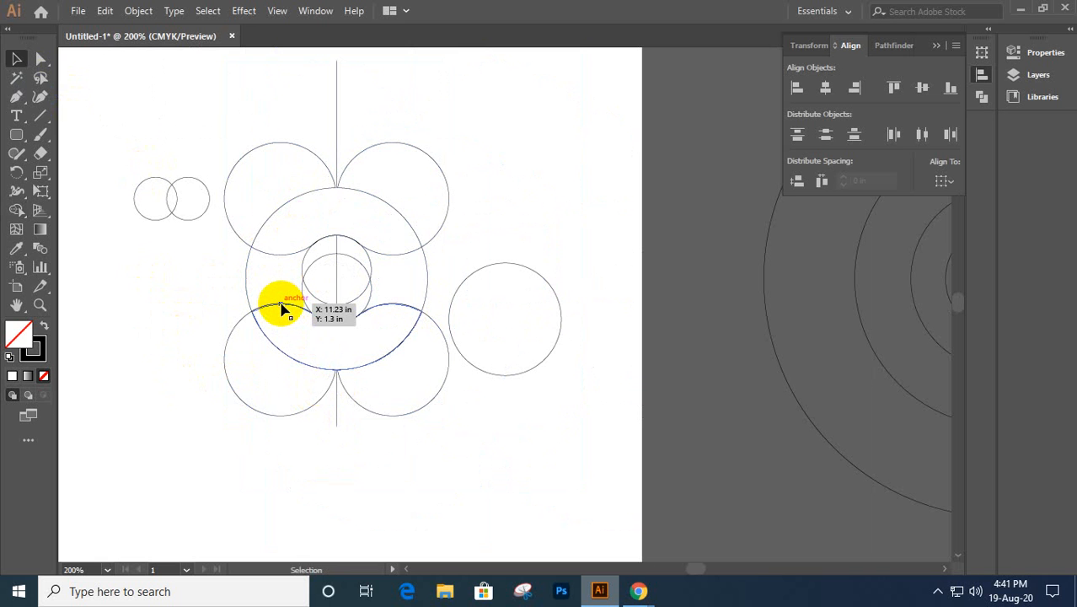
{"action": "left_click", "coordinate": [283, 306]}
{"action": "key", "text": "a"}
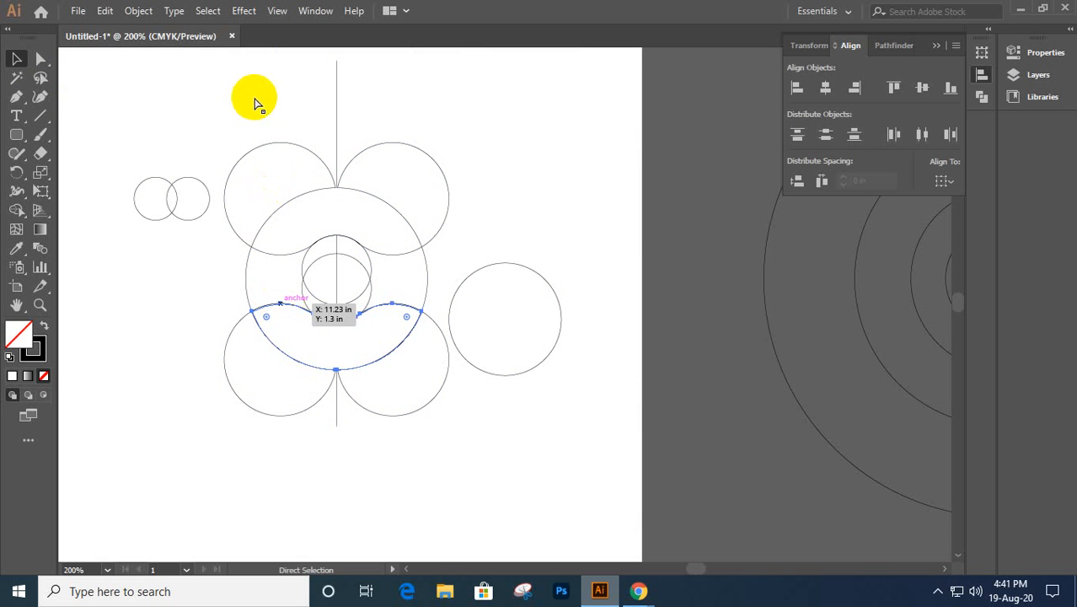
{"action": "left_click_drag", "start_coordinate": [244, 103], "coordinate": [416, 443]}
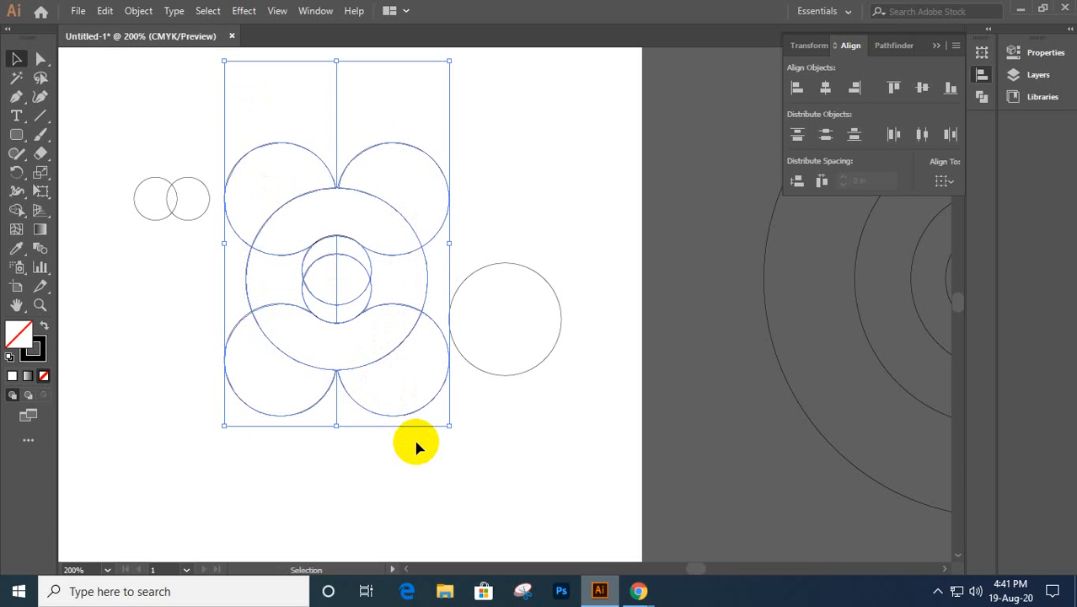
{"action": "key", "text": "Delete"}
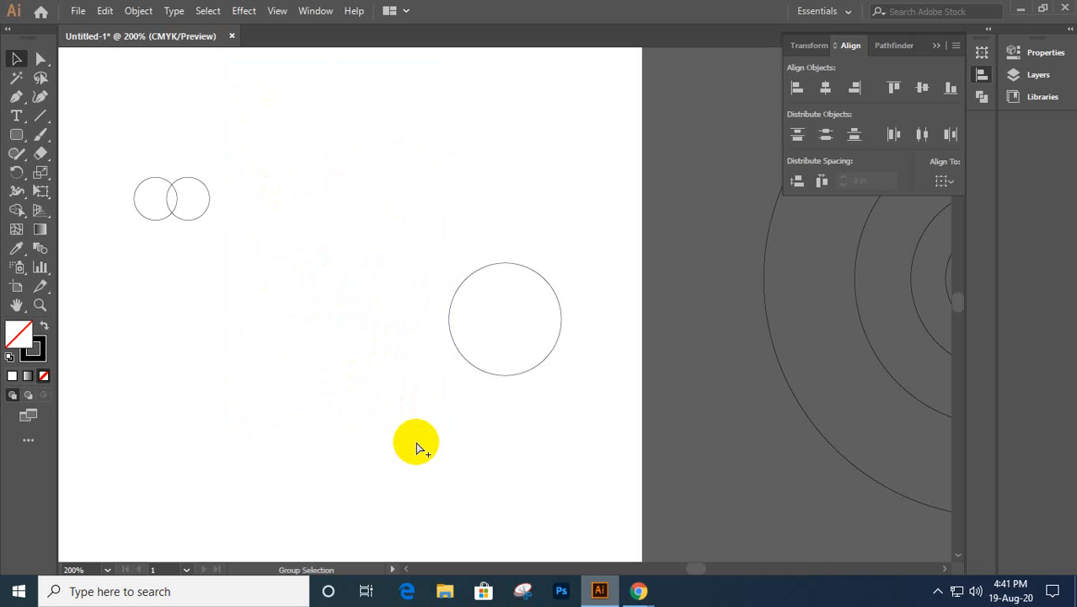
- Restore the two merged shapes, try a copy of the medium circle against the upper shape's left corner, and set it aside at the upper right
{"action": "key", "text": "ctrl+z"}
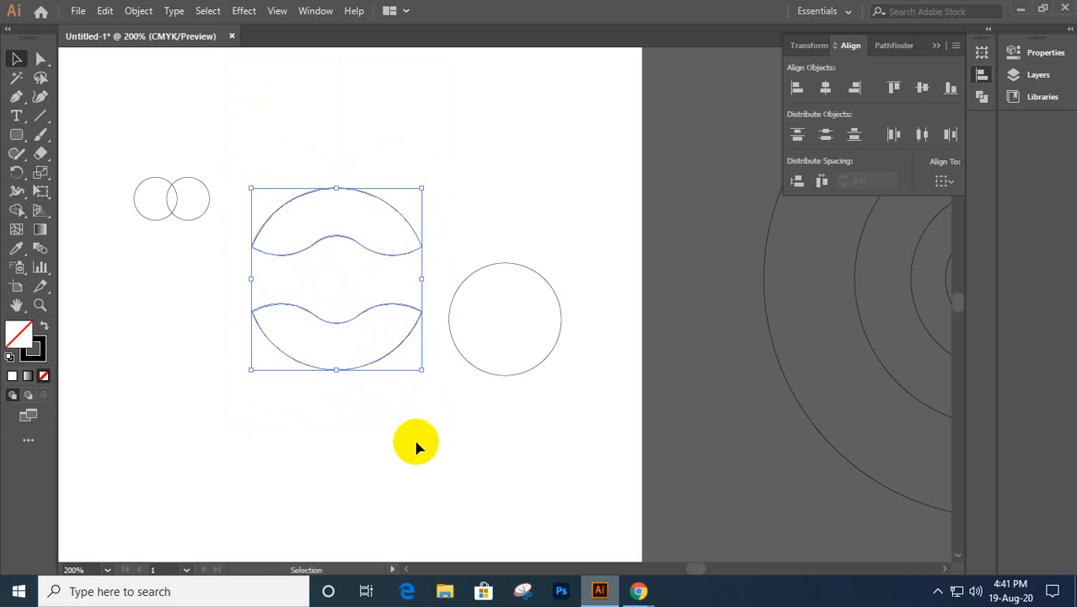
{"action": "left_click", "coordinate": [497, 276]}
{"action": "left_click", "coordinate": [500, 265]}
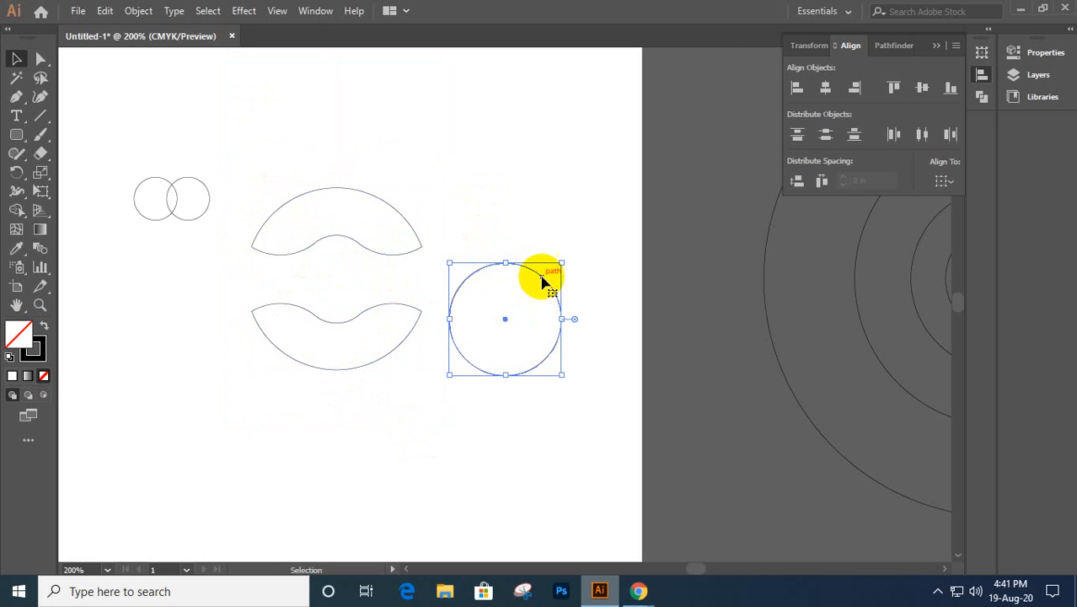
{"action": "left_click_drag", "start_coordinate": [541, 281], "coordinate": [344, 216]}
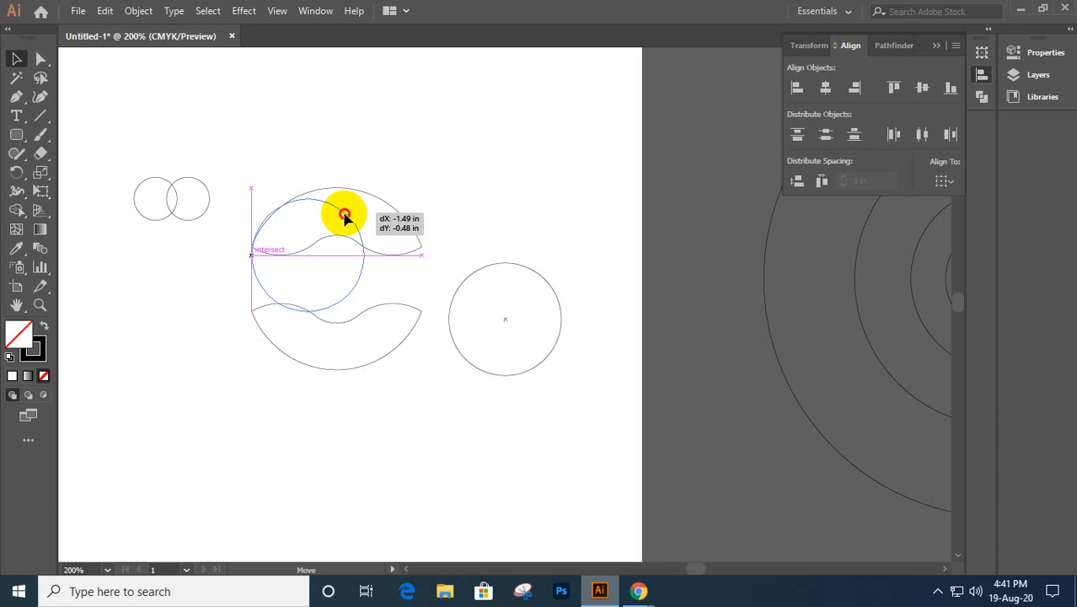
{"action": "left_click_drag", "start_coordinate": [344, 216], "coordinate": [648, 204]}
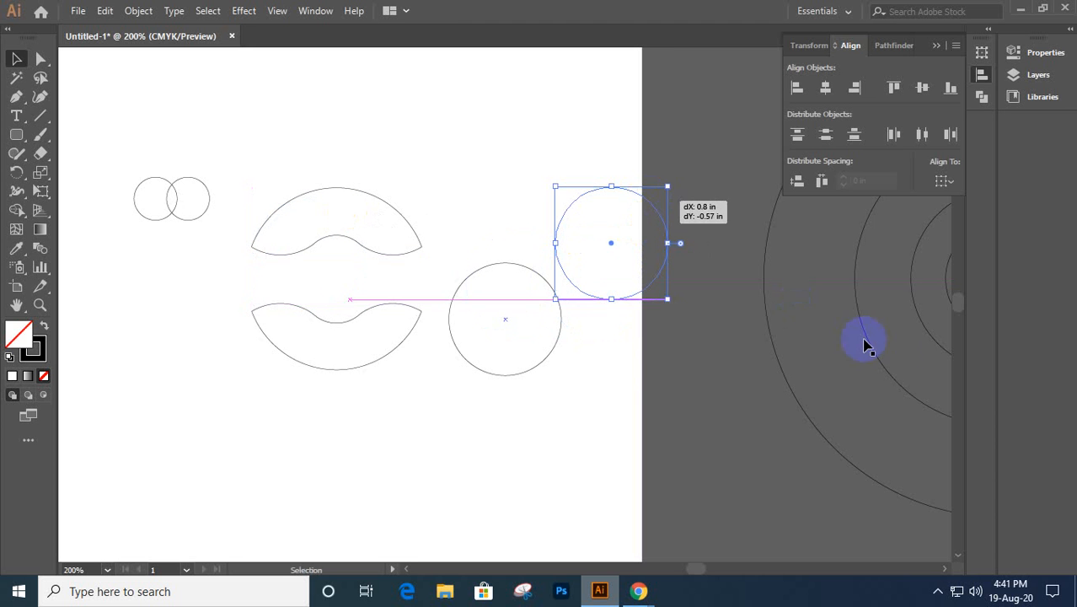
- Try a copy of the second-outermost pasteboard circle over the two merged shapes, through the upper shape's left corner, and delete it
{"action": "left_click", "coordinate": [886, 376]}
{"action": "left_click_drag", "start_coordinate": [886, 376], "coordinate": [261, 263]}
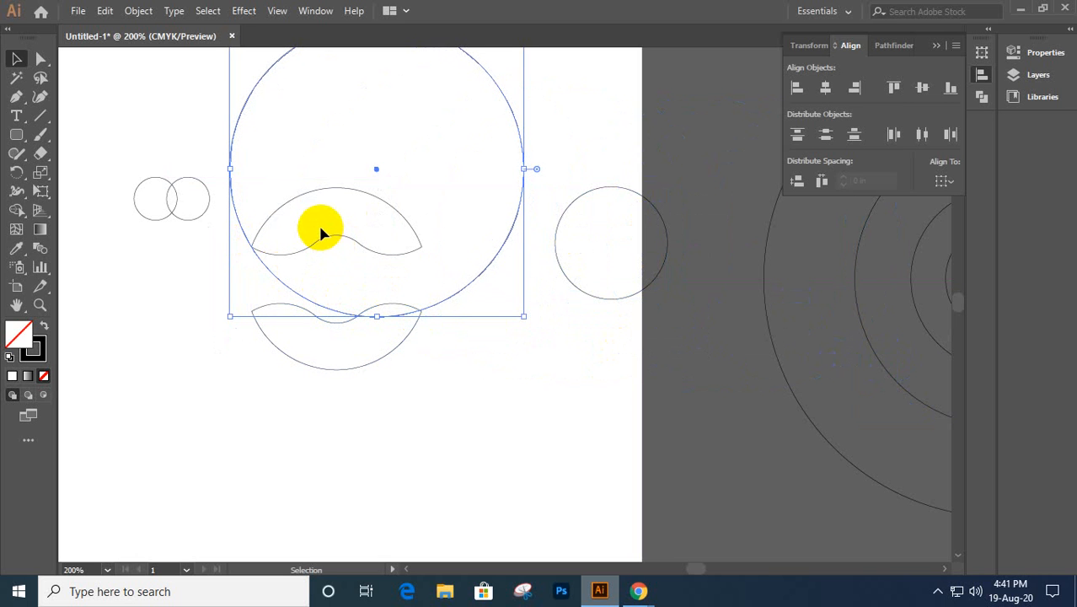
{"action": "left_click_drag", "start_coordinate": [449, 300], "coordinate": [462, 317]}
{"action": "scroll", "coordinate": [285, 265], "scroll_direction": "up", "scroll_amount": 2}
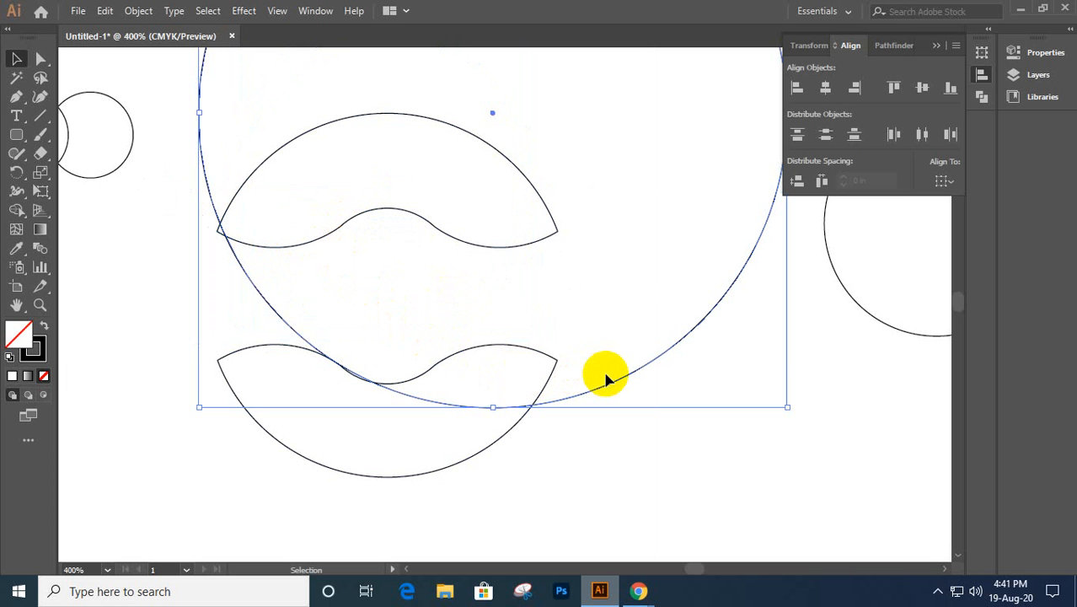
{"action": "key", "text": "Delete"}
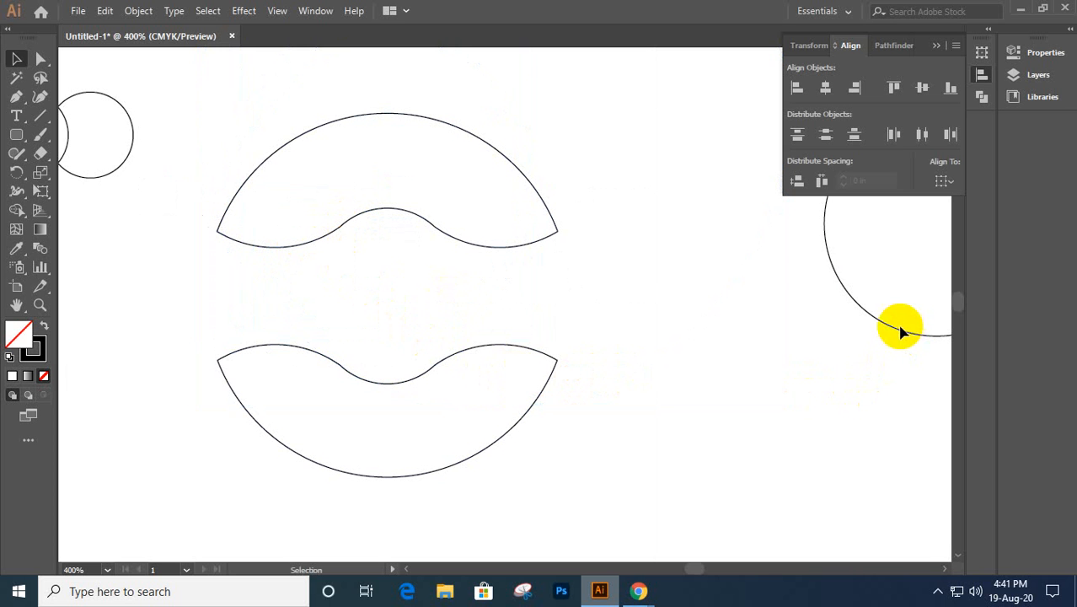
- Delete the spare medium circles beside the two merged shapes
{"action": "left_click_drag", "start_coordinate": [894, 329], "coordinate": [662, 342]}
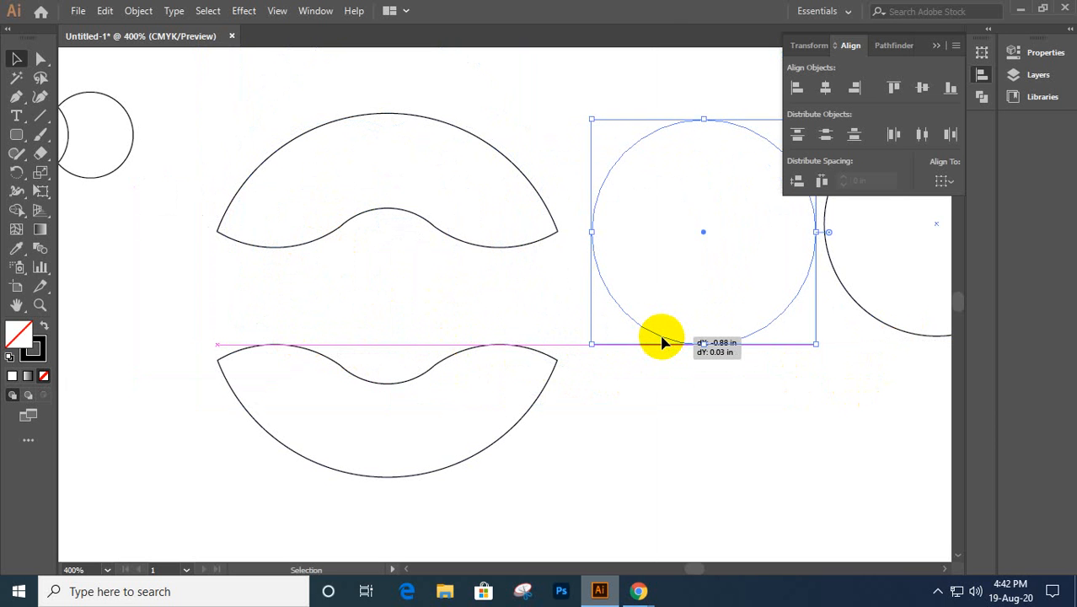
{"action": "key", "text": "Delete"}
{"action": "scroll", "coordinate": [894, 509], "scroll_direction": "down", "scroll_amount": 2}
{"action": "left_click_drag", "start_coordinate": [825, 441], "coordinate": [643, 428]}
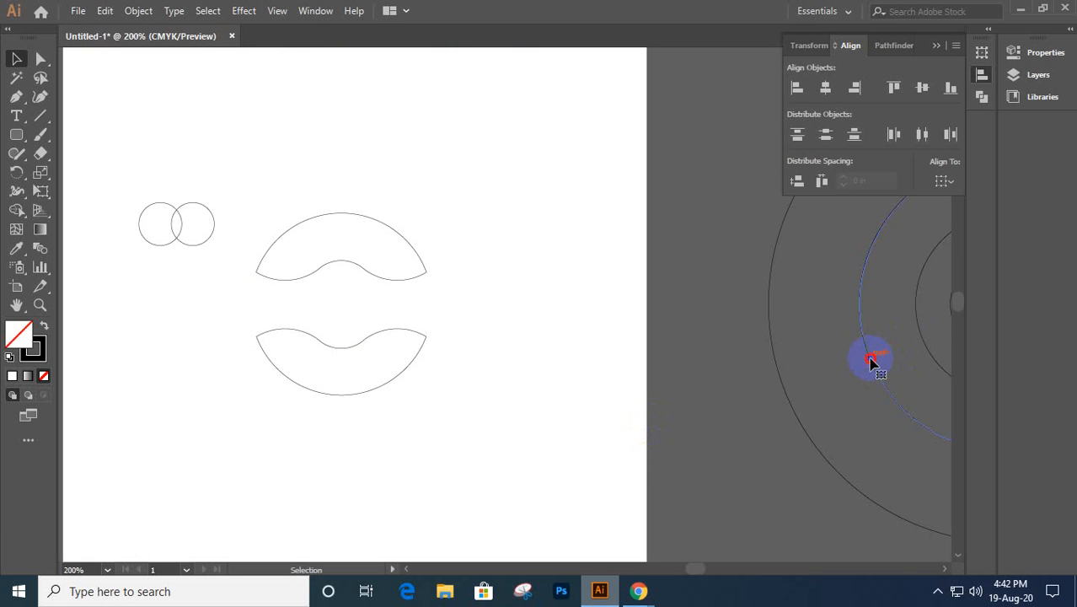
- Copy the second-outermost pasteboard circle onto the merged shapes and adjust it so its edge passes through the upper shape's left corner
{"action": "left_click_drag", "start_coordinate": [872, 361], "coordinate": [255, 270]}
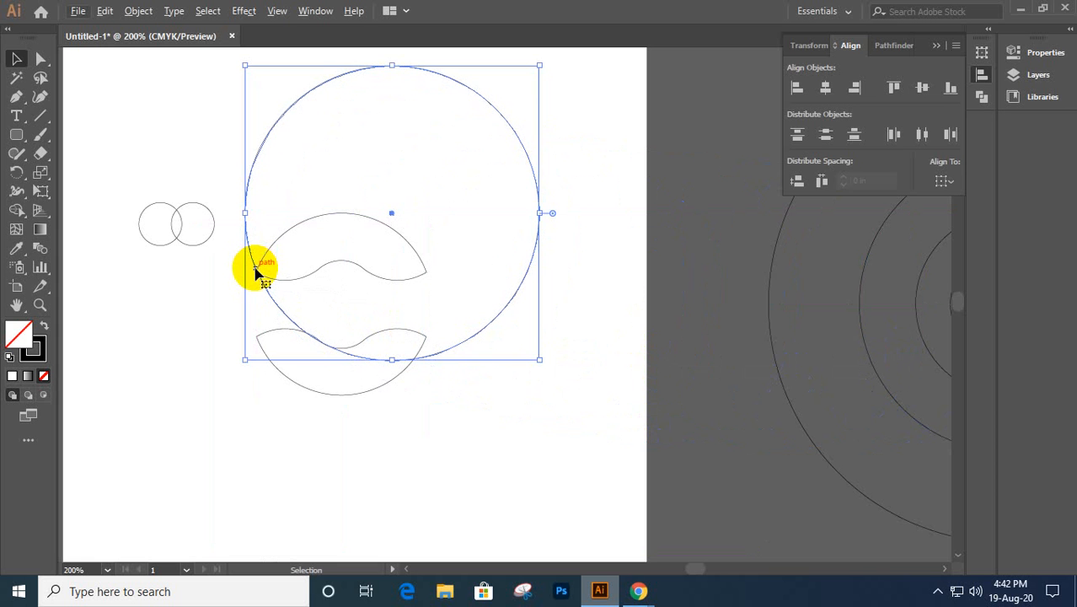
{"action": "scroll", "coordinate": [256, 271], "scroll_direction": "up", "scroll_amount": 3}
{"action": "left_click_drag", "start_coordinate": [547, 410], "coordinate": [492, 337]}
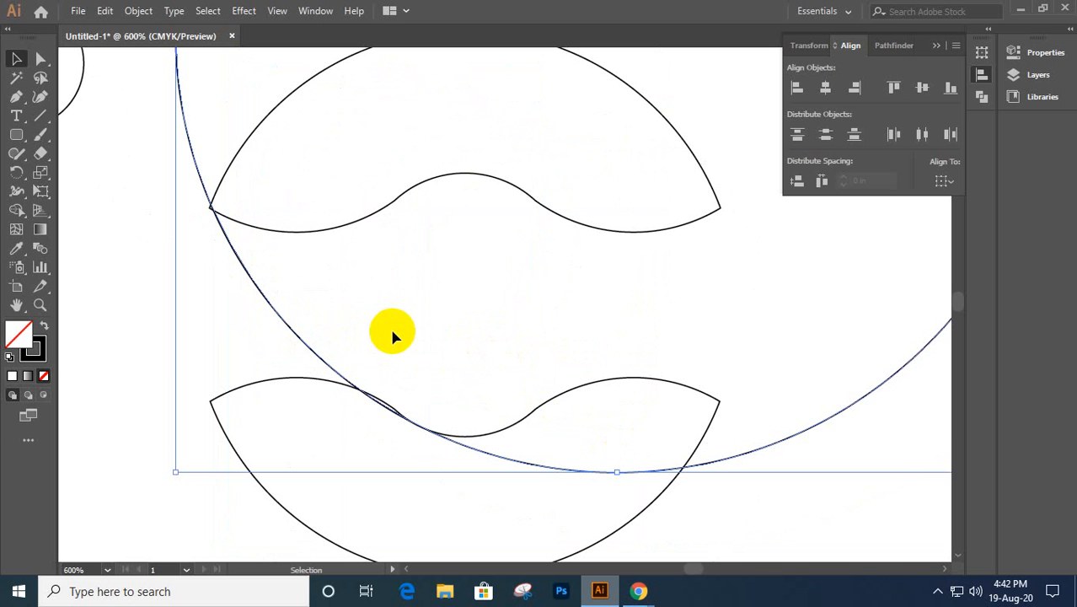
{"action": "key", "text": "Left"}
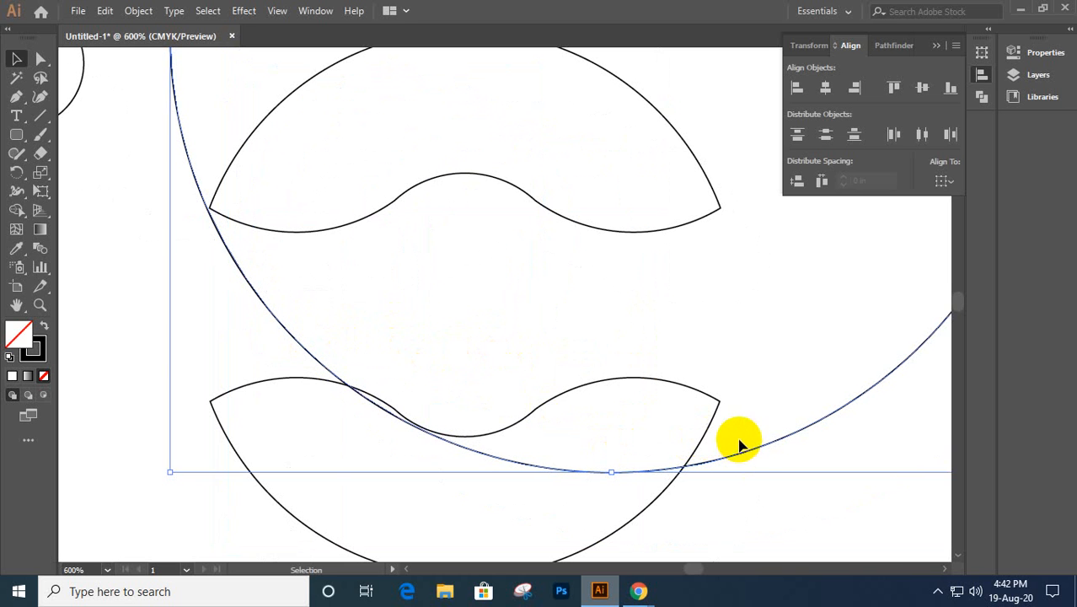
{"action": "left_click_drag", "start_coordinate": [744, 453], "coordinate": [750, 459]}
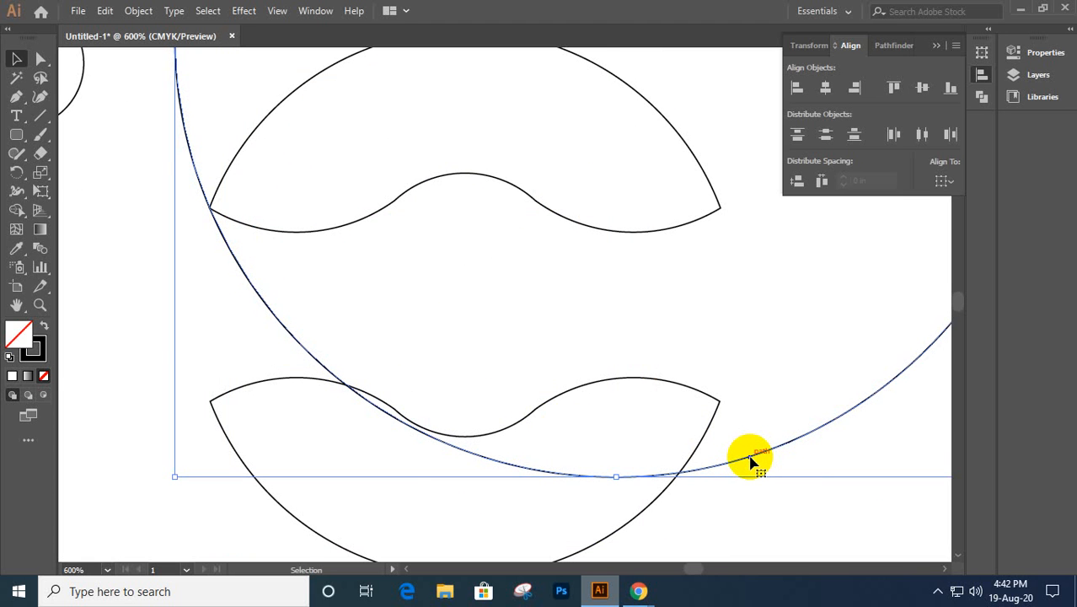
- Duplicate the large circle about 0.3 in right and 0.19 in up so its lower edge meets the lower shape's right corner
{"action": "scroll", "coordinate": [751, 459], "scroll_direction": "down", "scroll_amount": 1}
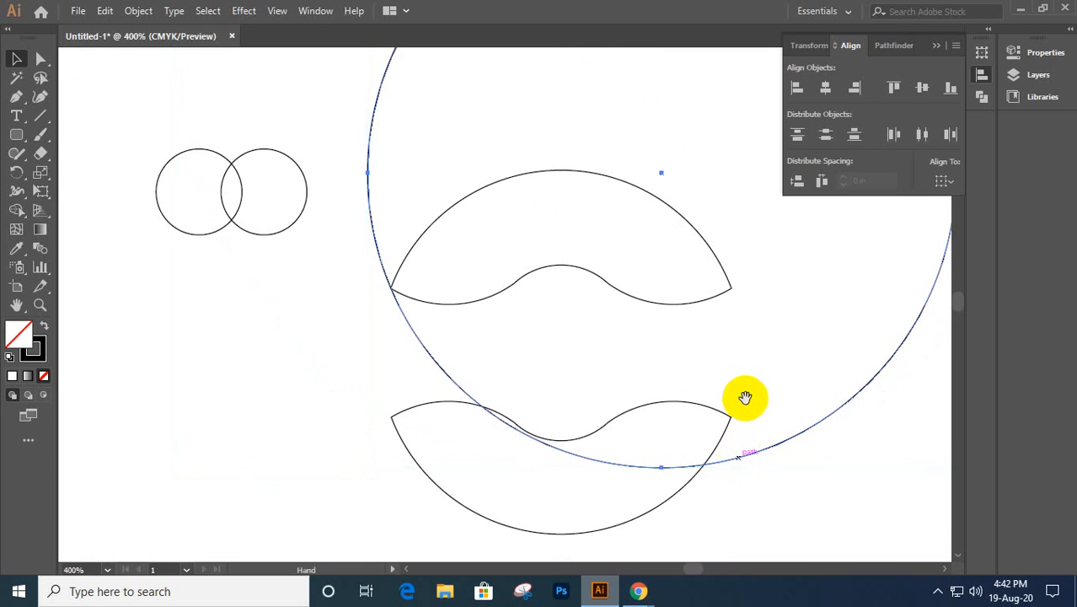
{"action": "left_click_drag", "start_coordinate": [750, 397], "coordinate": [561, 345]}
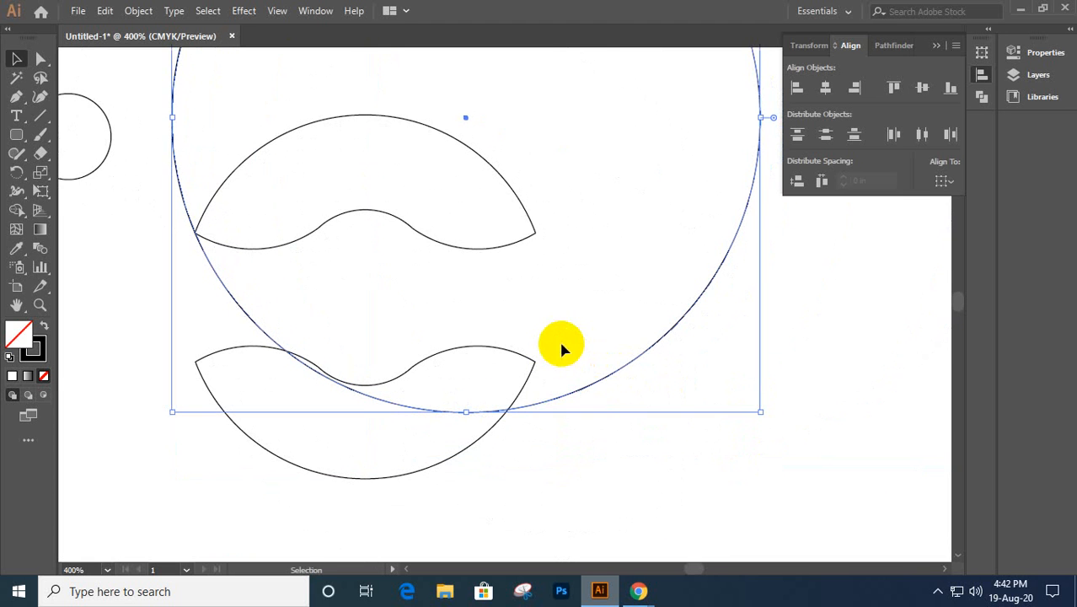
{"action": "left_click", "coordinate": [446, 240]}
{"action": "left_click", "coordinate": [476, 350], "text": "shift"}
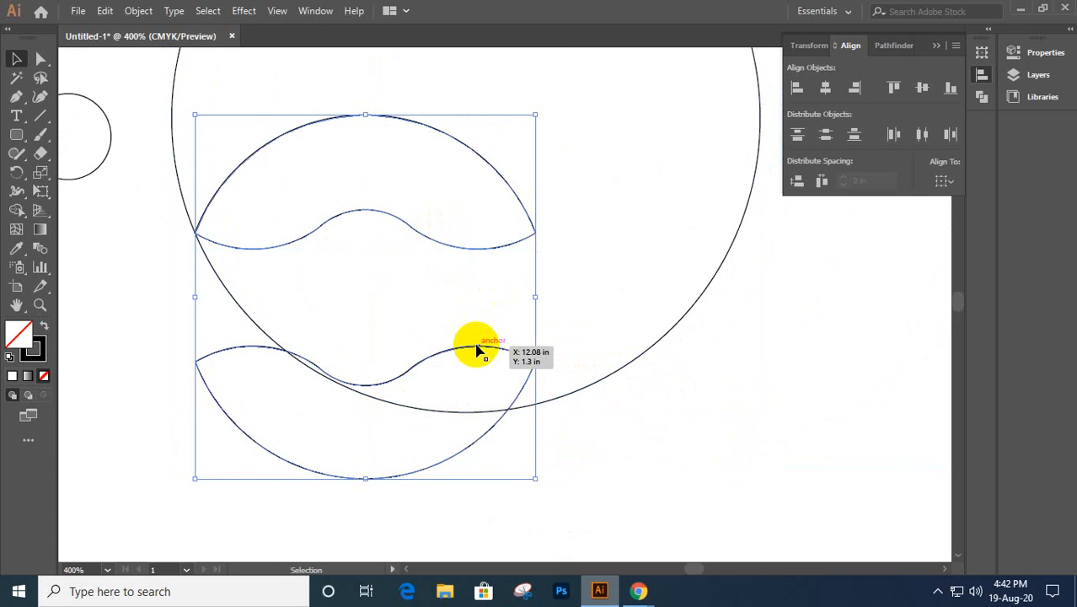
{"action": "key", "text": "a"}
{"action": "key", "text": "v"}
{"action": "left_click", "coordinate": [613, 378]}
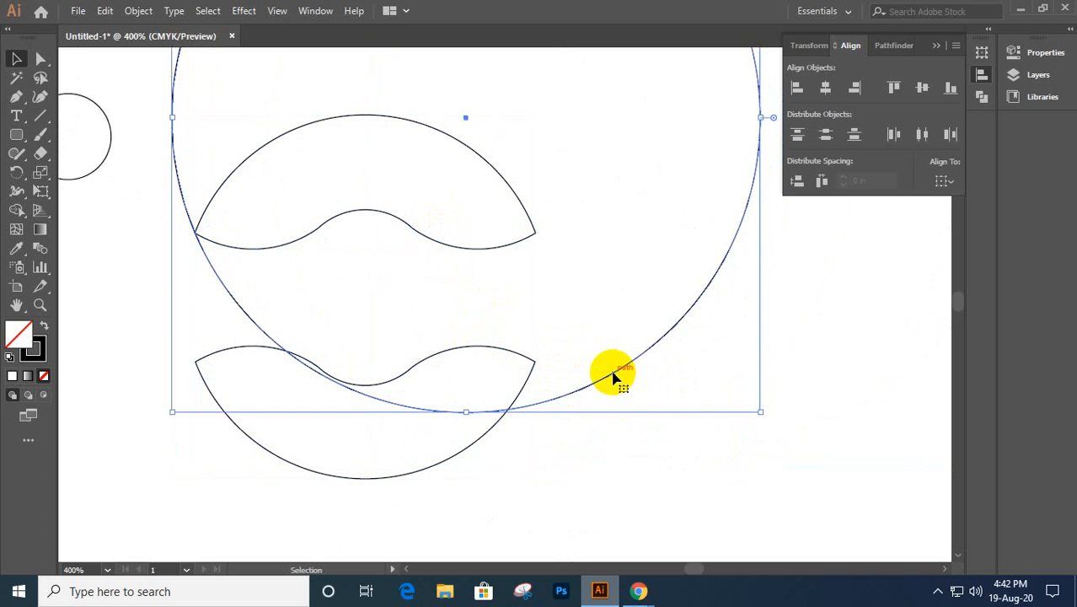
{"action": "left_click_drag", "start_coordinate": [613, 379], "coordinate": [695, 327]}
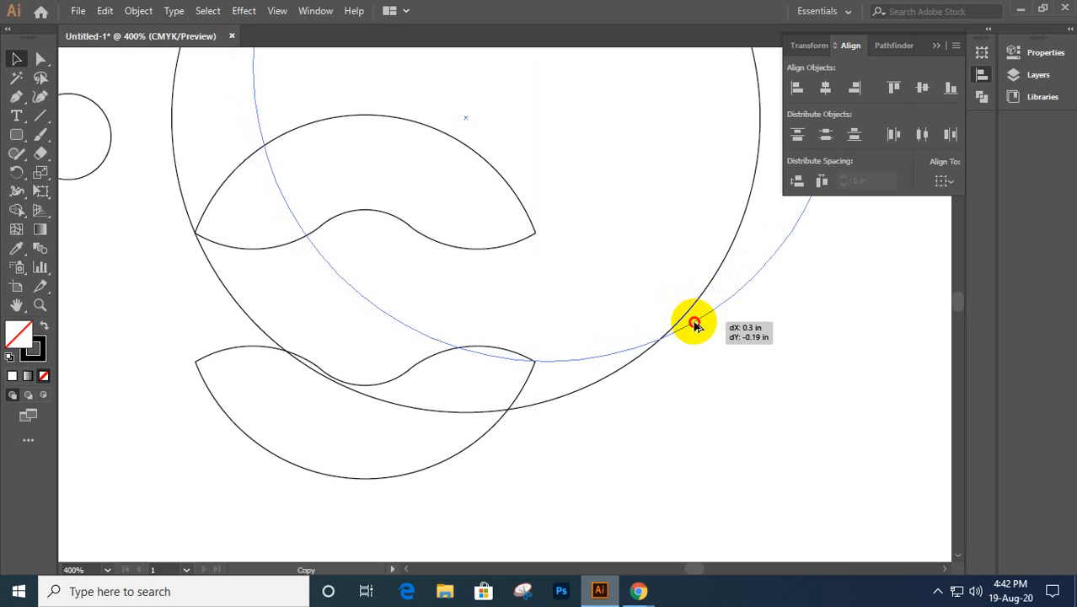
{"action": "left_click_drag", "start_coordinate": [696, 327], "coordinate": [696, 322]}
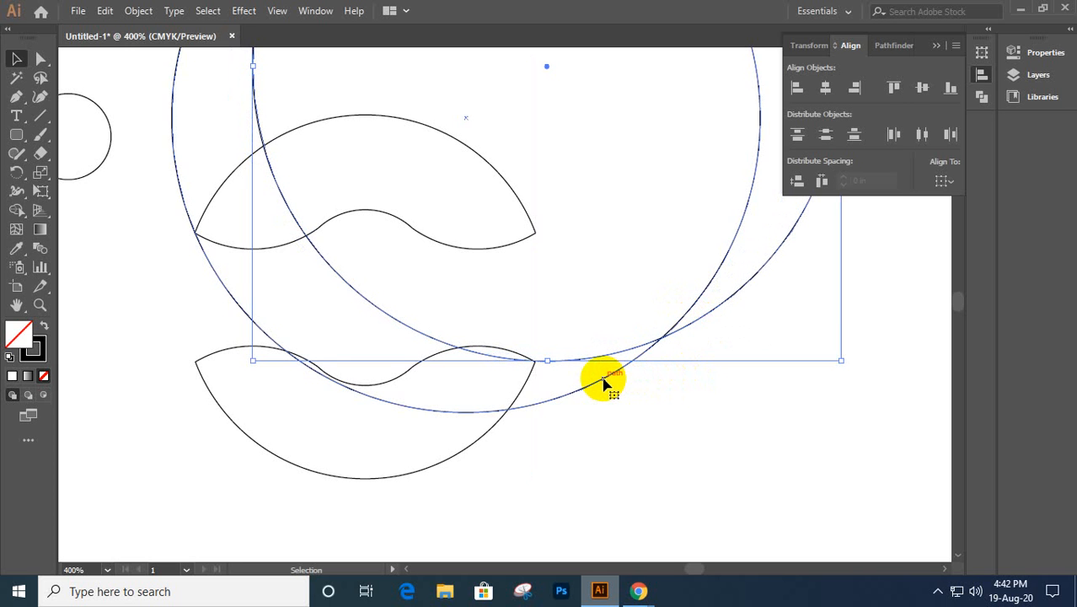
- Shift the first large circle slightly down and its copy slightly up to widen the diagonal band between their edges
{"action": "left_click_drag", "start_coordinate": [605, 380], "coordinate": [611, 398]}
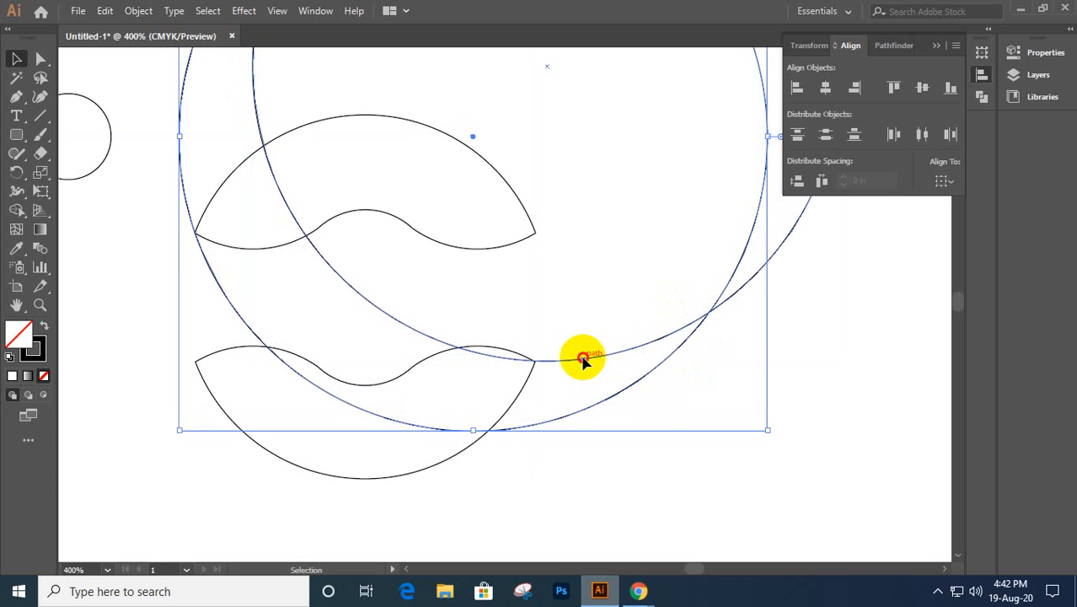
{"action": "left_click_drag", "start_coordinate": [582, 359], "coordinate": [582, 352]}
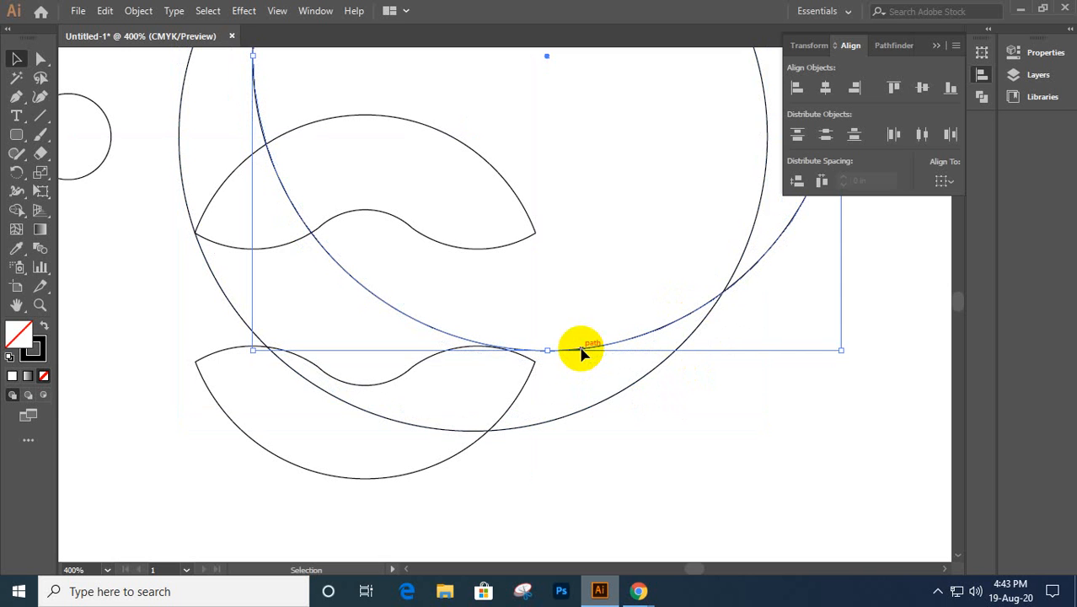
{"action": "mouse_move", "coordinate": [572, 413]}
{"action": "left_mouse_down"}
{"action": "mouse_move", "coordinate": [568, 399]}
{"action": "mouse_move", "coordinate": [574, 409]}
{"action": "left_mouse_up"}
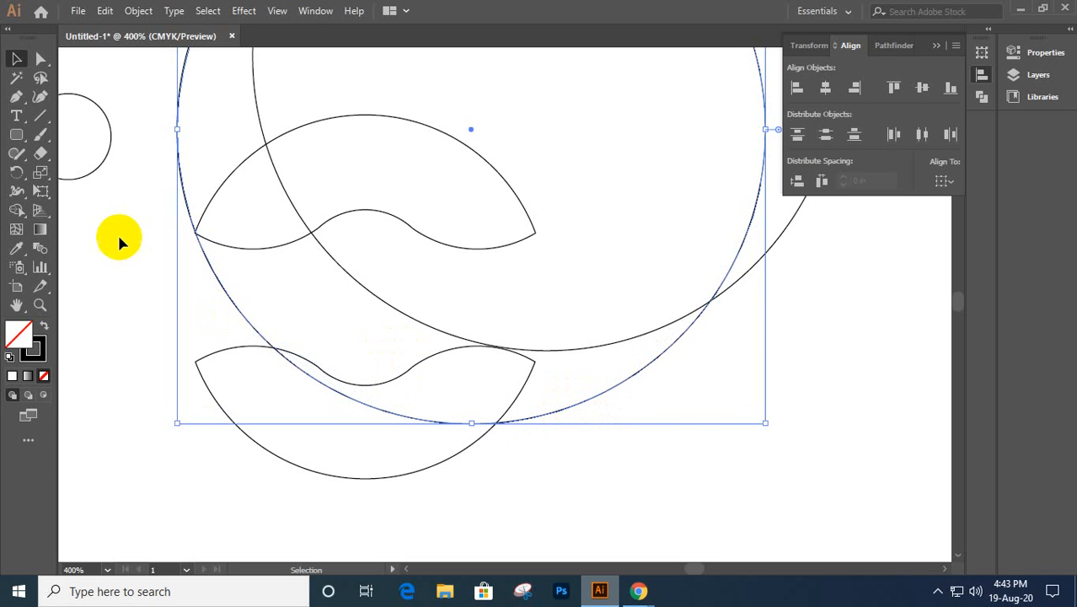
{"action": "left_click_drag", "start_coordinate": [109, 193], "coordinate": [491, 463]}
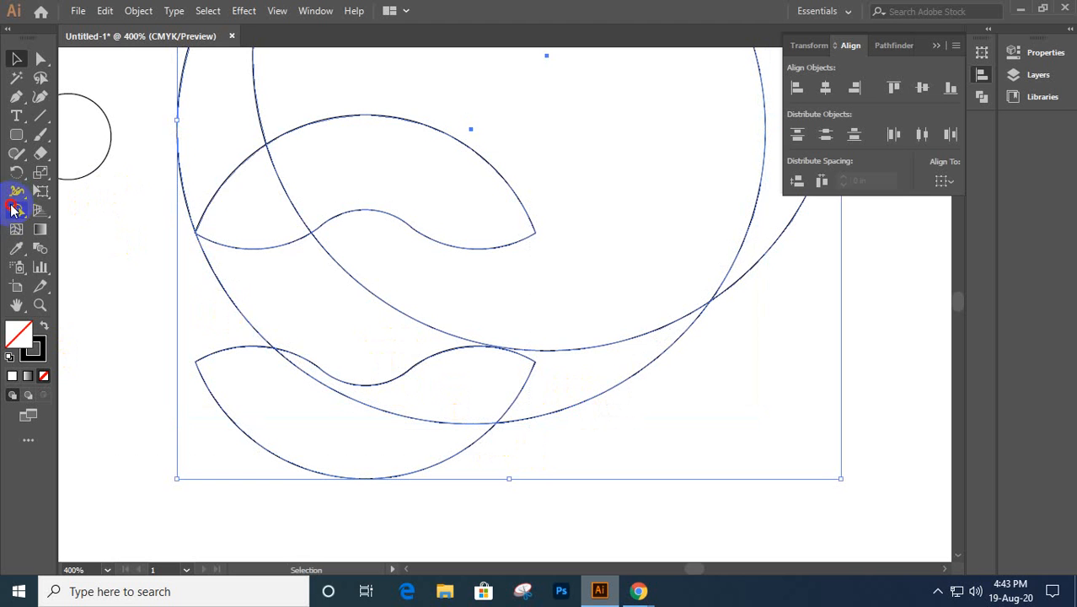
{"action": "left_click", "coordinate": [14, 209]}
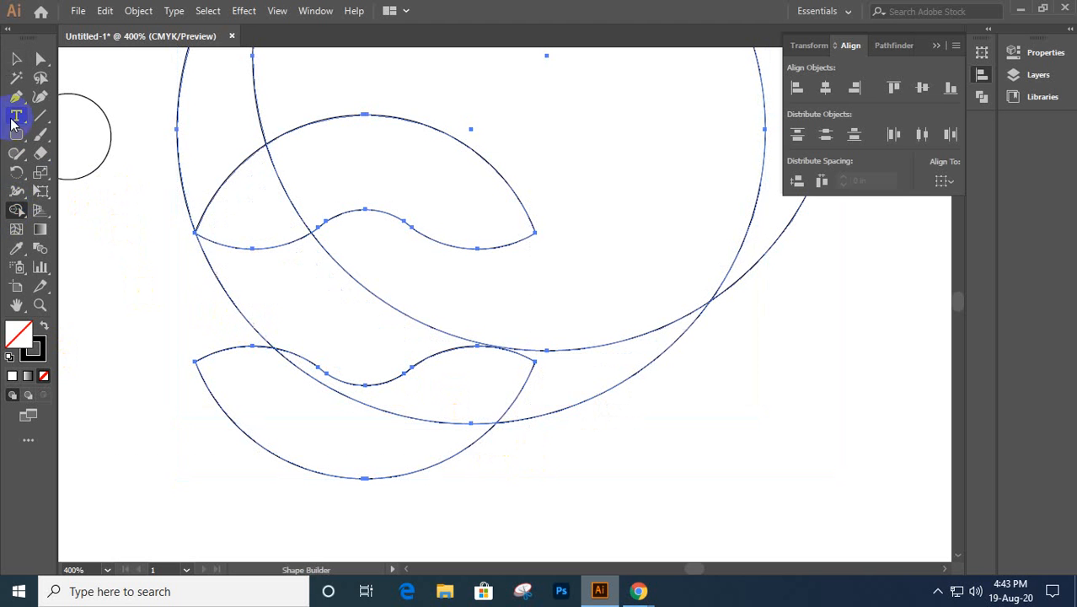
{"action": "left_click", "coordinate": [16, 58]}
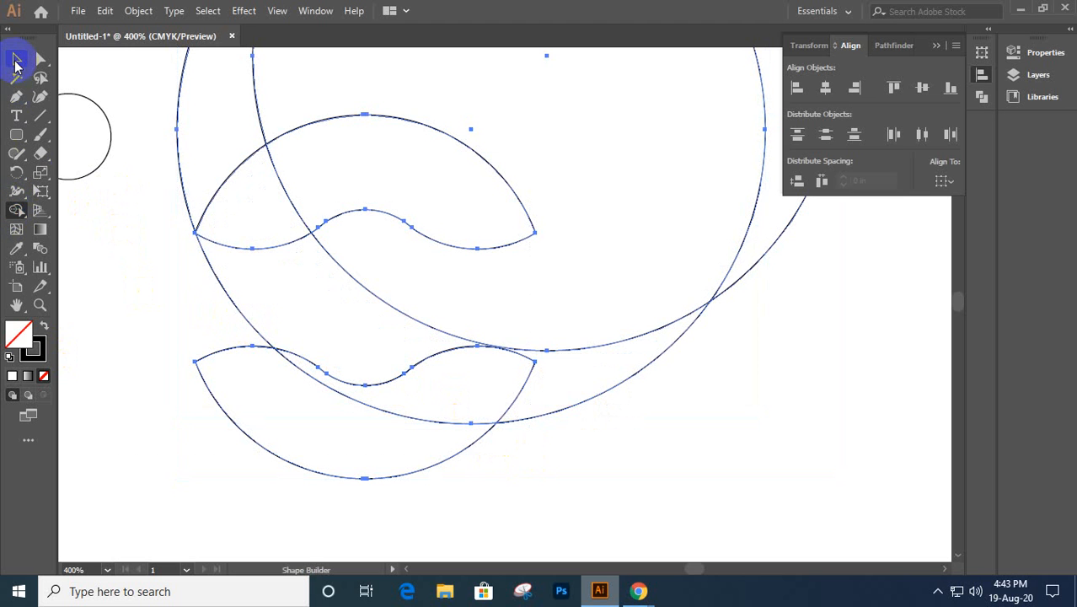
{"action": "left_click", "coordinate": [572, 350]}
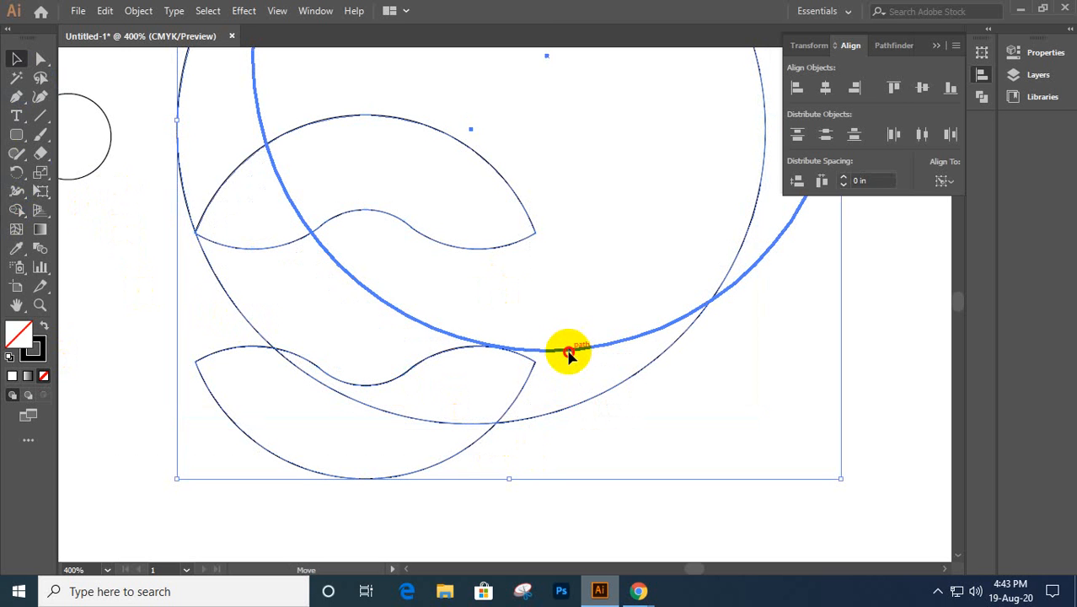
{"action": "left_click_drag", "start_coordinate": [569, 353], "coordinate": [589, 373]}
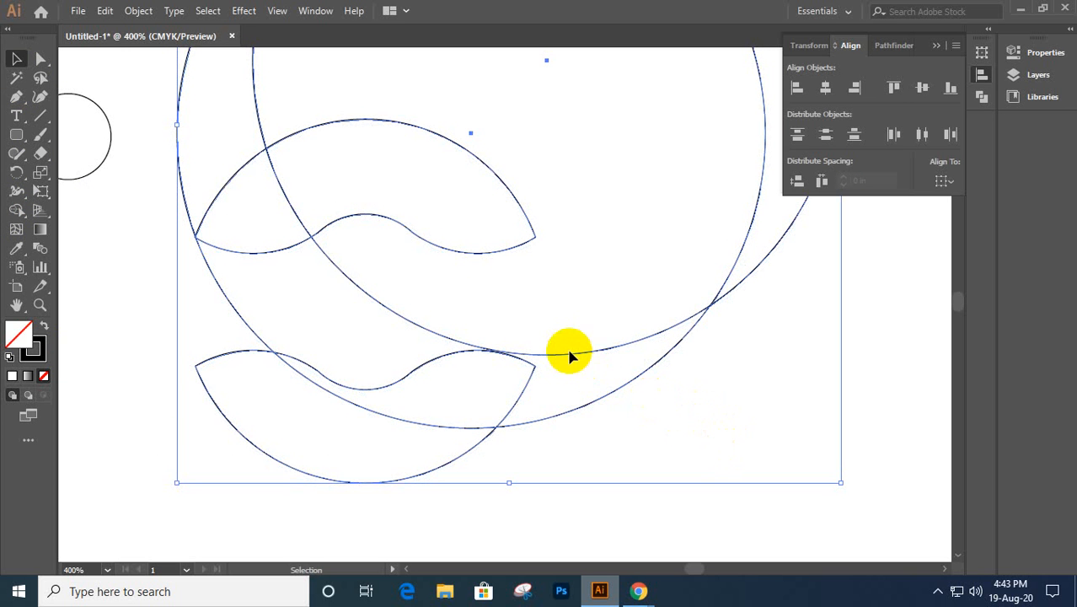
{"action": "key", "text": "ctrl+shift+a"}
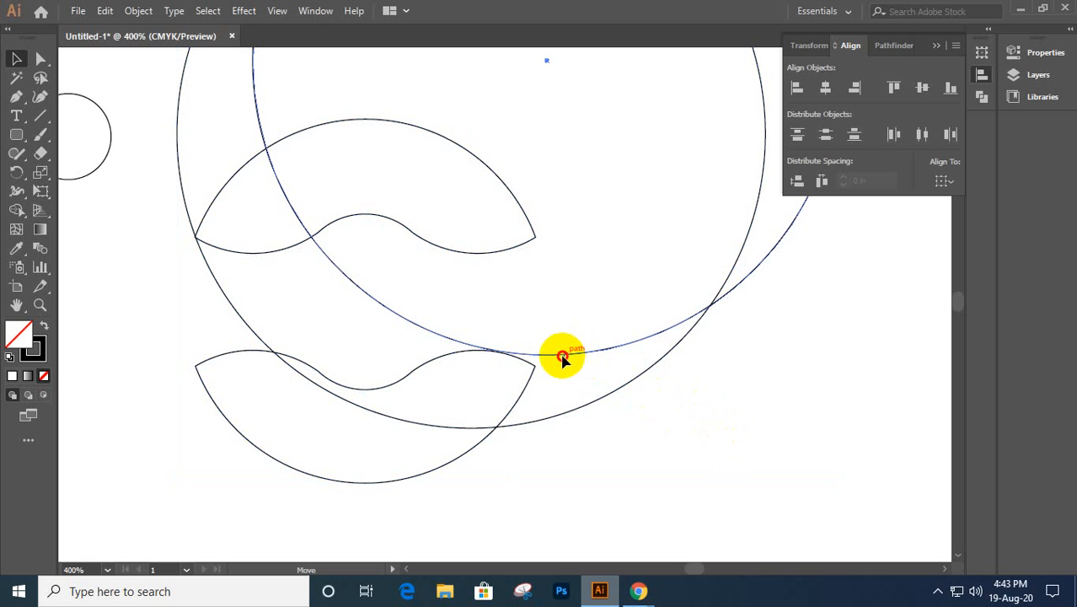
- Nudge the two large circles slightly down, check the diagonal band between the merged shapes with Shape Builder, and deselect everything
{"action": "left_click_drag", "start_coordinate": [561, 357], "coordinate": [563, 361]}
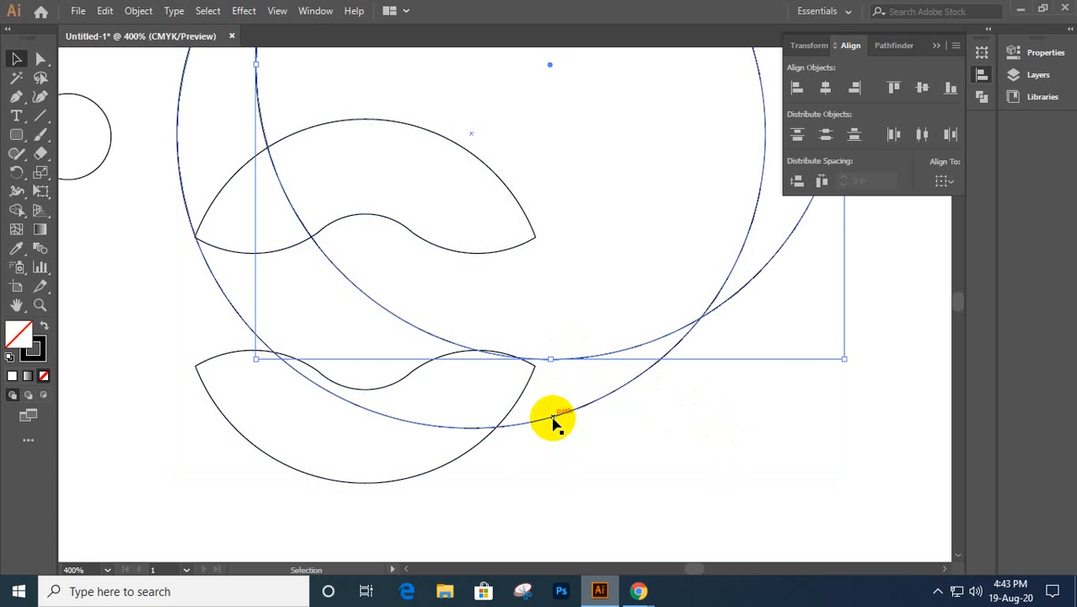
{"action": "mouse_move", "coordinate": [550, 419]}
{"action": "left_mouse_down"}
{"action": "mouse_move", "coordinate": [560, 454]}
{"action": "mouse_move", "coordinate": [533, 416]}
{"action": "mouse_move", "coordinate": [552, 427]}
{"action": "left_mouse_up"}
{"action": "left_click_drag", "start_coordinate": [152, 202], "coordinate": [501, 453]}
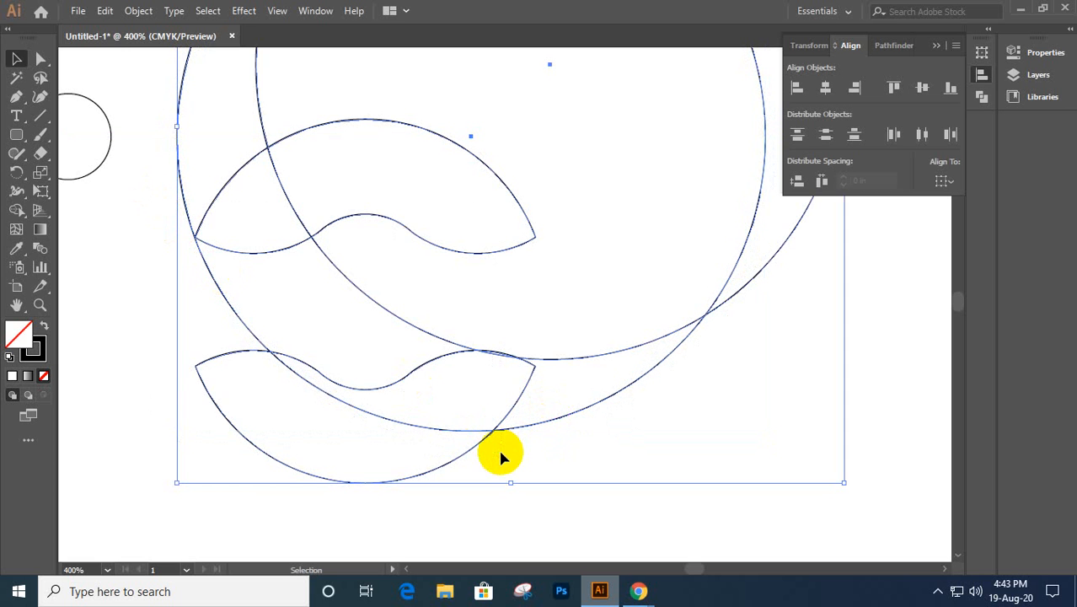
{"action": "left_click", "coordinate": [16, 210]}
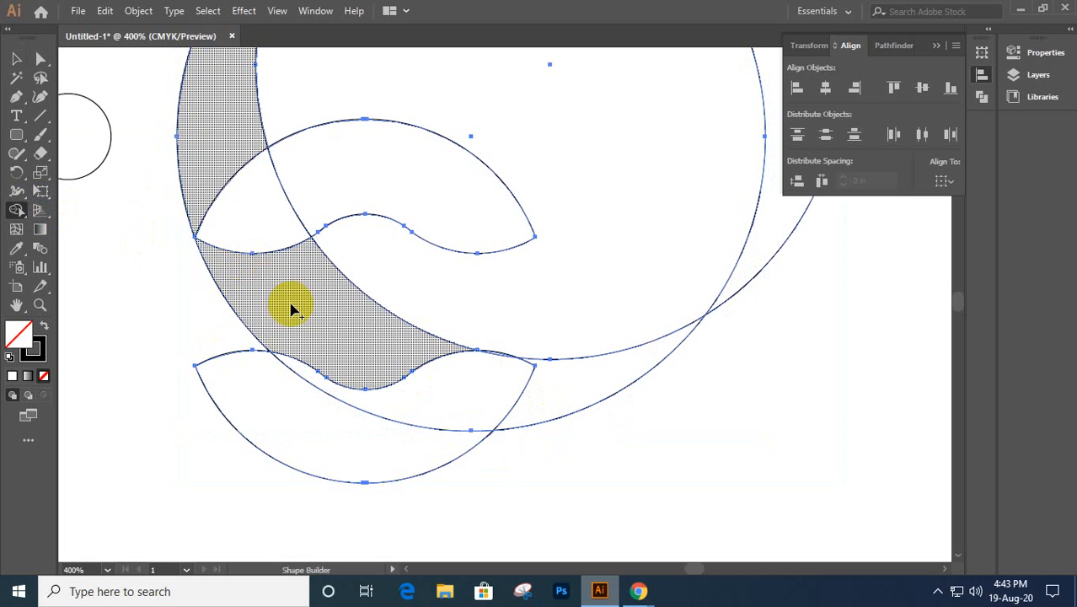
{"action": "left_click", "coordinate": [16, 58]}
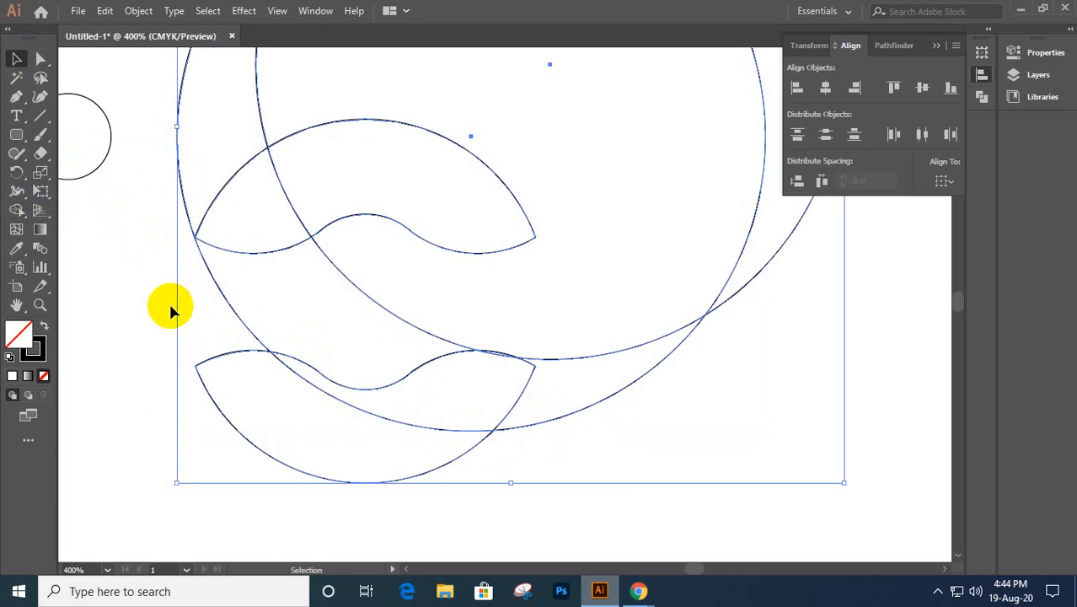
{"action": "key", "text": "ctrl+shift+a"}
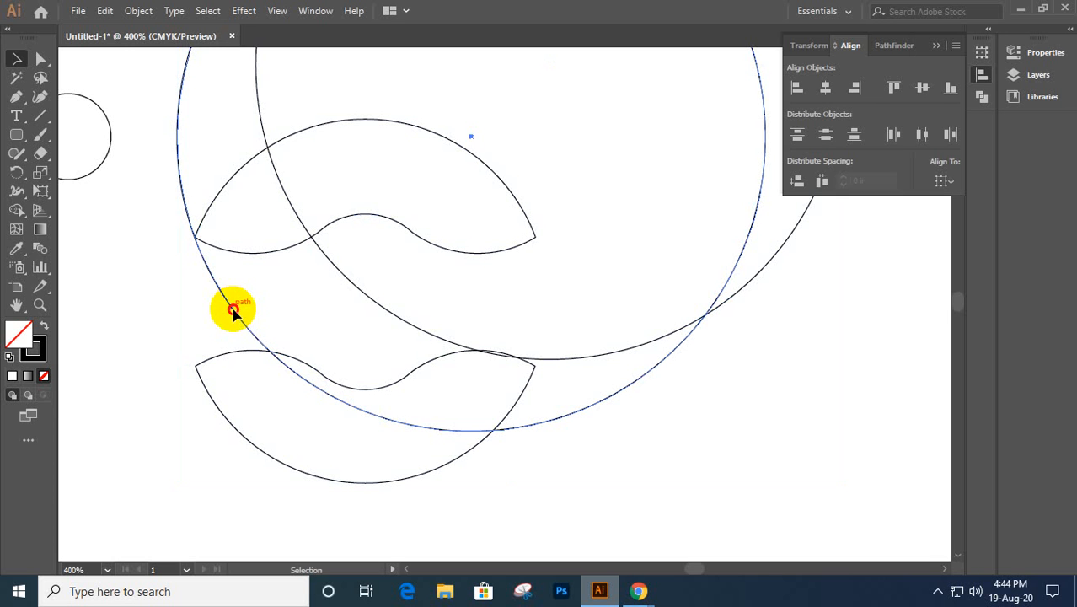
- Reposition the first large circle so its edge passes exactly through the upper shape's left corner
{"action": "left_click_drag", "start_coordinate": [235, 311], "coordinate": [232, 308]}
{"action": "key", "text": "ctrl+shift+a"}
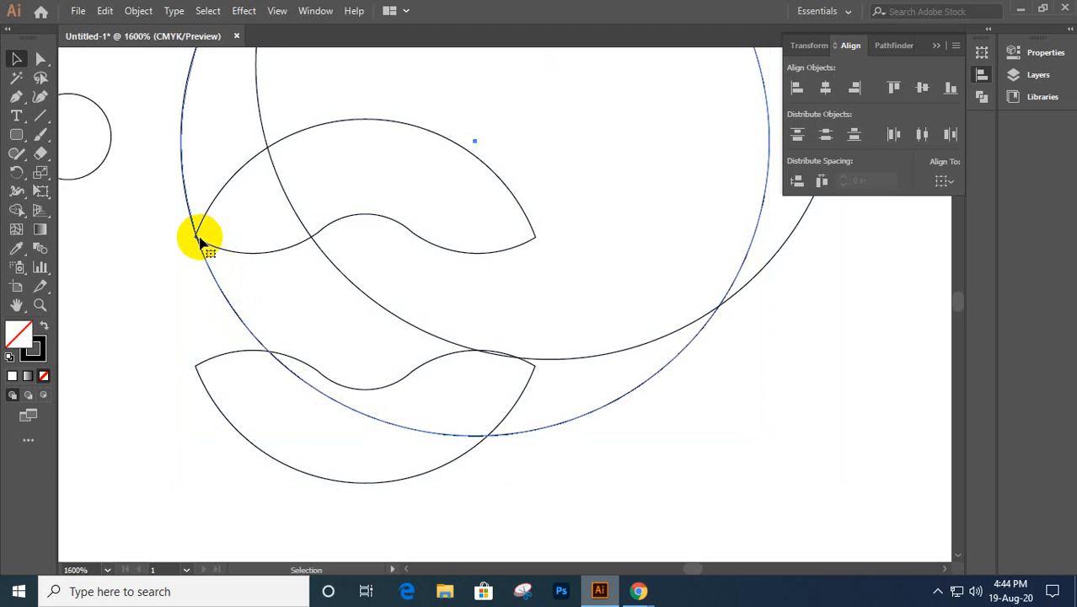
{"action": "scroll", "coordinate": [199, 239], "scroll_direction": "up", "scroll_amount": 2}
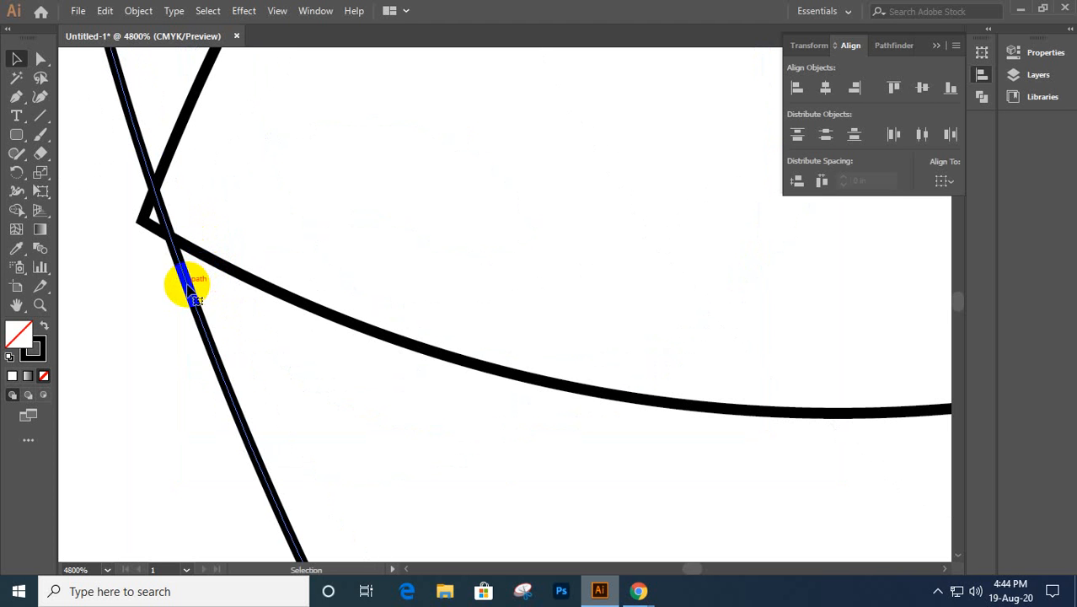
{"action": "left_click_drag", "start_coordinate": [188, 287], "coordinate": [170, 288]}
{"action": "scroll", "coordinate": [171, 289], "scroll_direction": "down", "scroll_amount": 6}
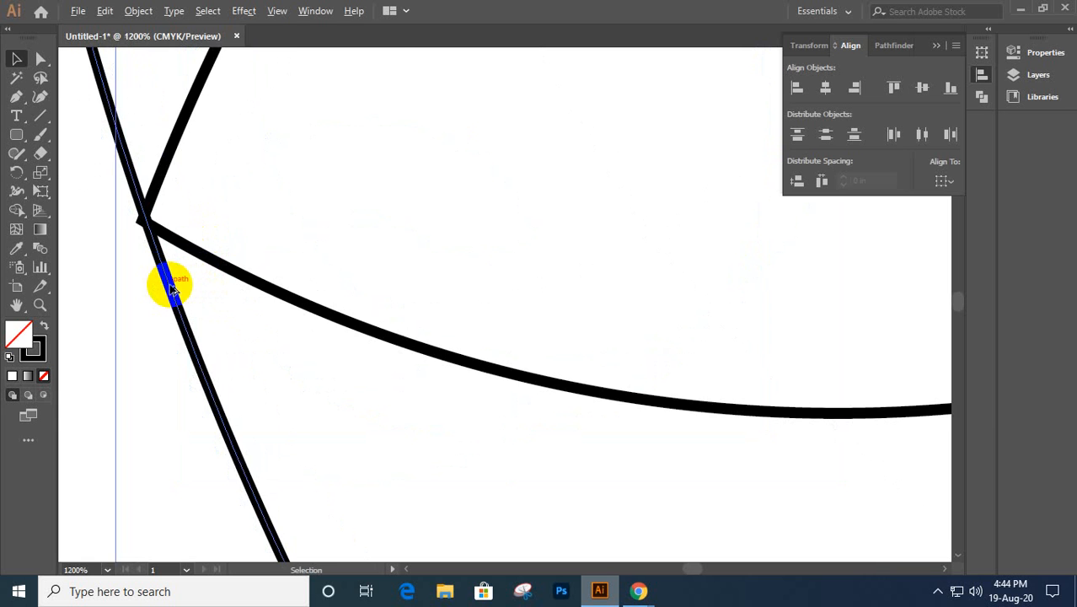
{"action": "left_click_drag", "start_coordinate": [398, 415], "coordinate": [434, 271]}
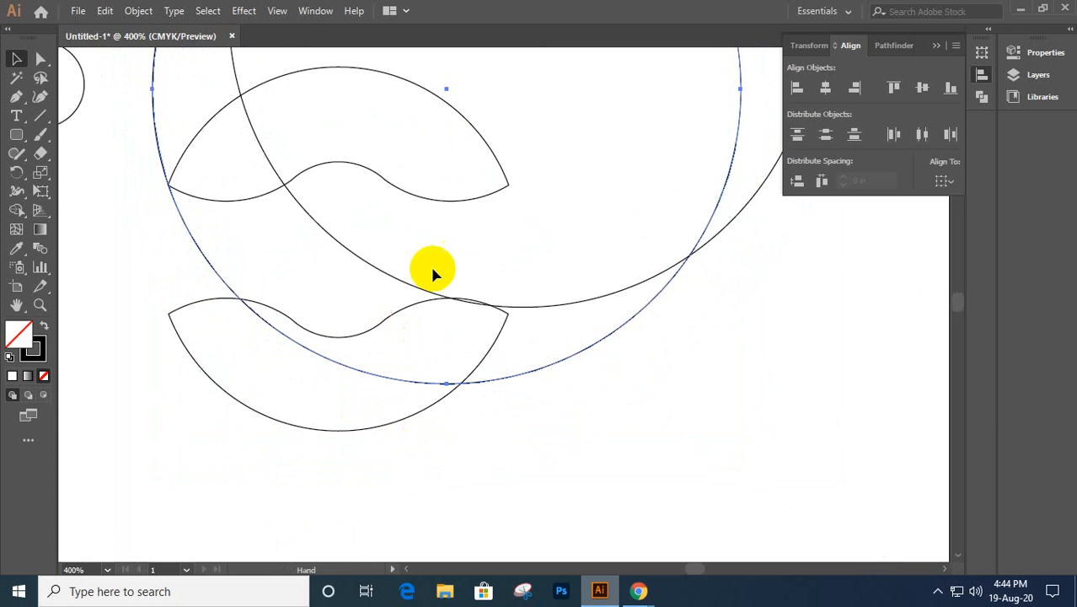
- Merge the diagonal band between the two large circles with the whole upper curved shape using Shape Builder
{"action": "left_click_drag", "start_coordinate": [564, 125], "coordinate": [257, 473]}
{"action": "left_click", "coordinate": [16, 209]}
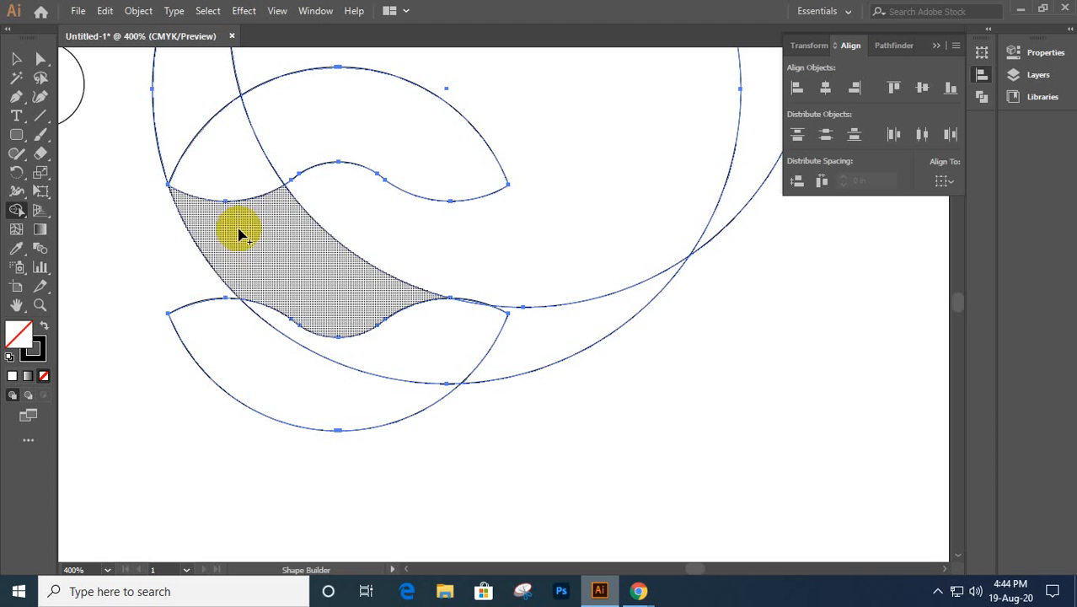
{"action": "mouse_move", "coordinate": [421, 168]}
{"action": "left_mouse_down"}
{"action": "mouse_move", "coordinate": [383, 147]}
{"action": "mouse_move", "coordinate": [293, 147]}
{"action": "mouse_move", "coordinate": [251, 162]}
{"action": "mouse_move", "coordinate": [228, 197]}
{"action": "mouse_move", "coordinate": [245, 246]}
{"action": "mouse_move", "coordinate": [269, 270]}
{"action": "mouse_move", "coordinate": [391, 311]}
{"action": "mouse_move", "coordinate": [432, 339]}
{"action": "mouse_move", "coordinate": [416, 368]}
{"action": "mouse_move", "coordinate": [295, 396]}
{"action": "left_mouse_up"}
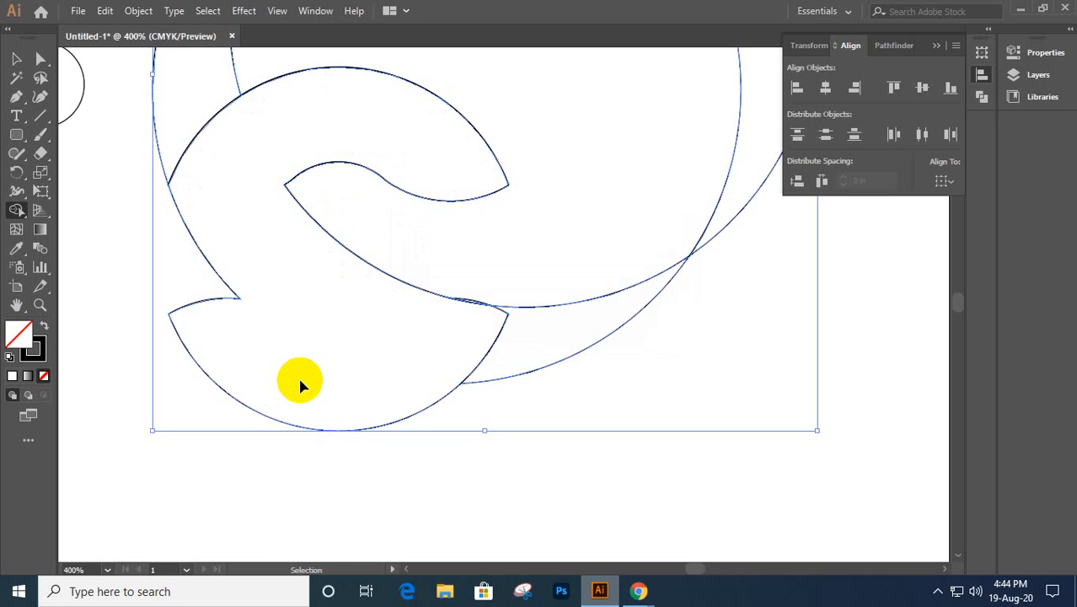
{"action": "key", "text": "ctrl+z"}
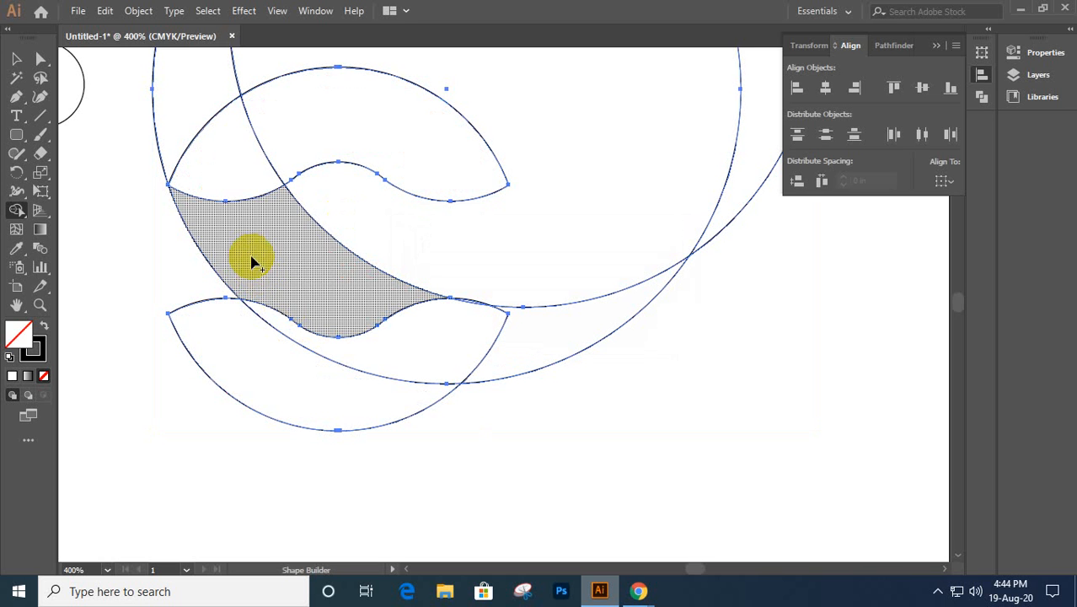
{"action": "left_click", "coordinate": [253, 261]}
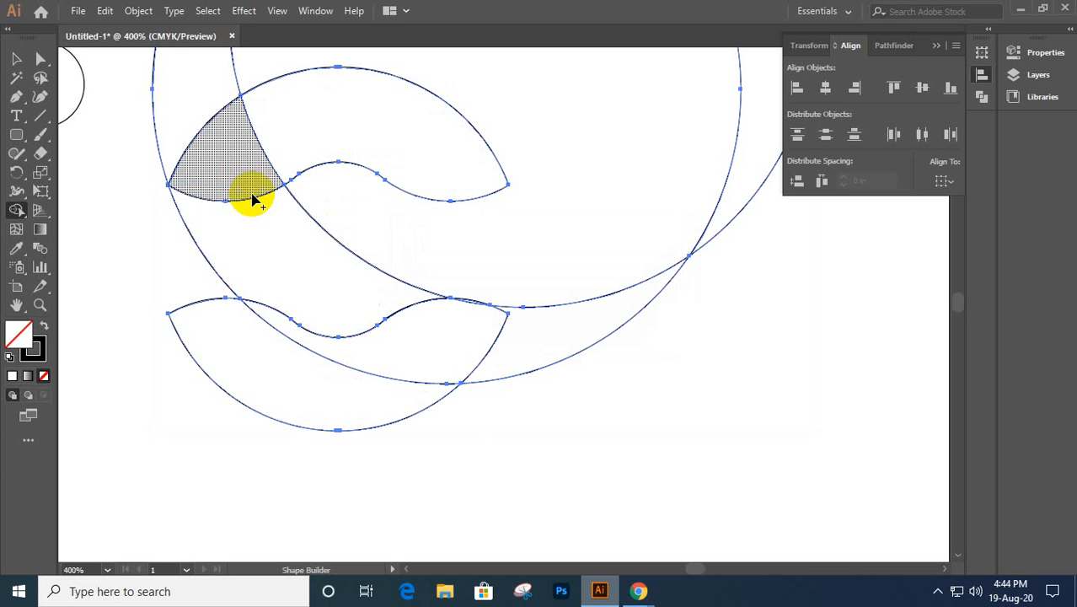
{"action": "mouse_move", "coordinate": [238, 167]}
{"action": "left_mouse_down"}
{"action": "mouse_move", "coordinate": [286, 247]}
{"action": "mouse_move", "coordinate": [277, 245]}
{"action": "left_mouse_up"}
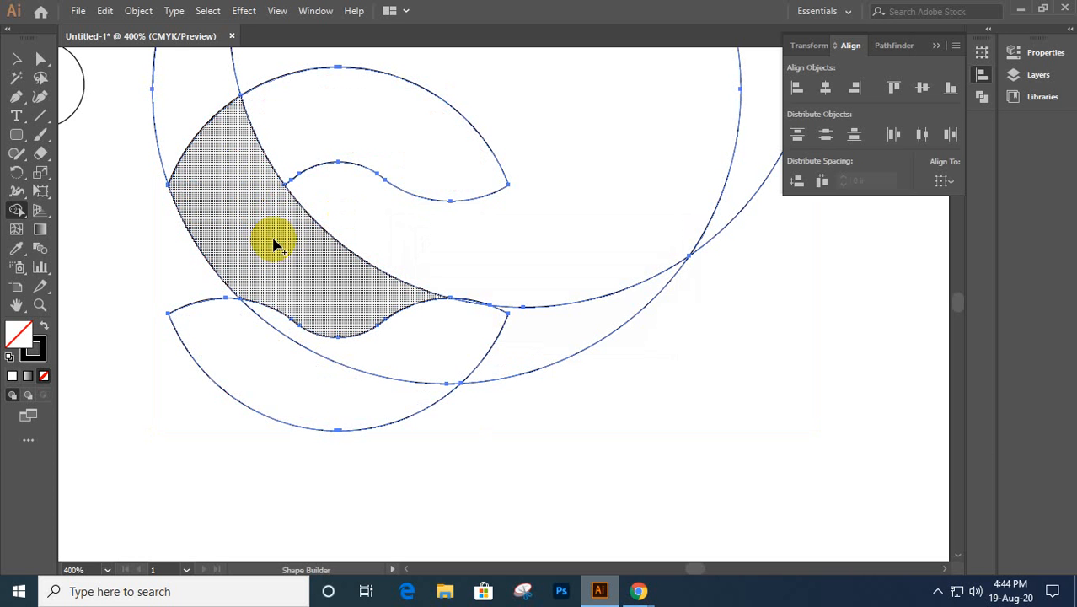
{"action": "mouse_move", "coordinate": [248, 163]}
{"action": "left_mouse_down"}
{"action": "mouse_move", "coordinate": [287, 118]}
{"action": "mouse_move", "coordinate": [259, 153]}
{"action": "left_mouse_up"}
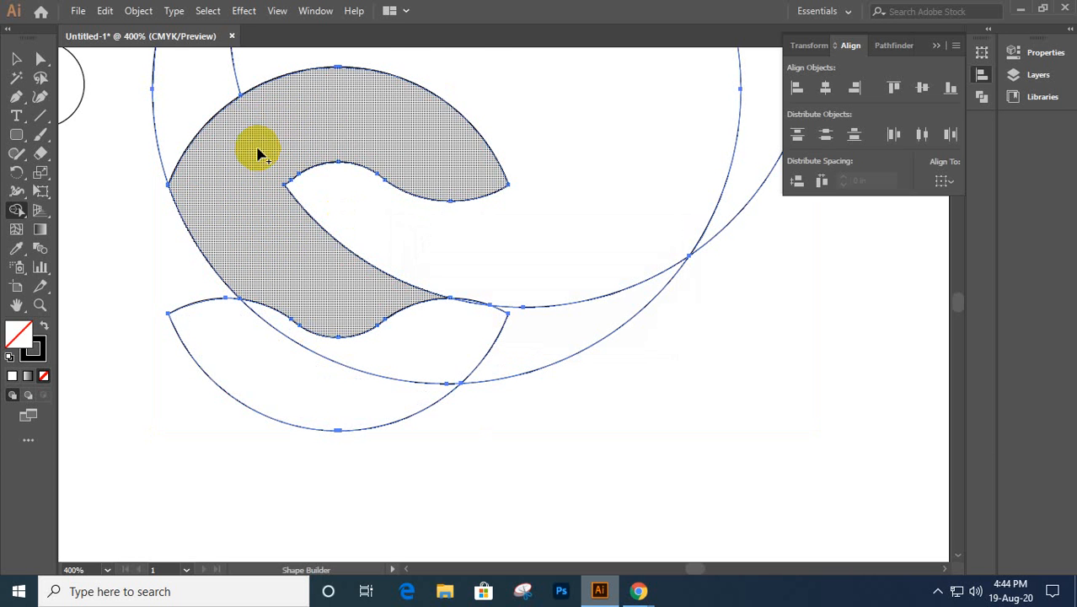
{"action": "left_click", "coordinate": [16, 58]}
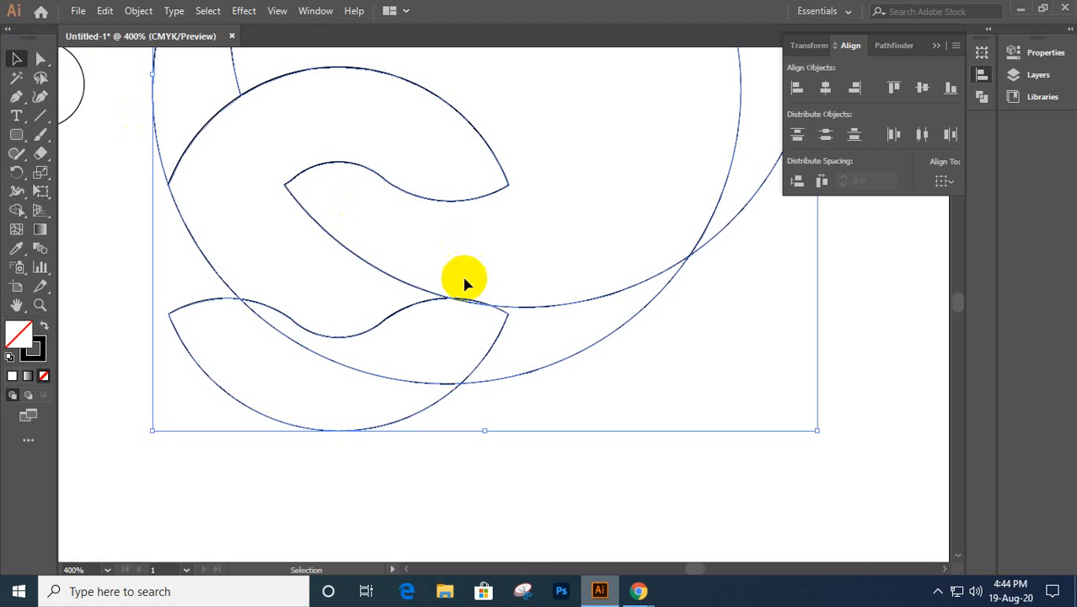
- Clear the large and small circles and the leftover pieces from the artboard, keeping only the merged upper shape and band
{"action": "scroll", "coordinate": [459, 386], "scroll_direction": "down", "scroll_amount": 2}
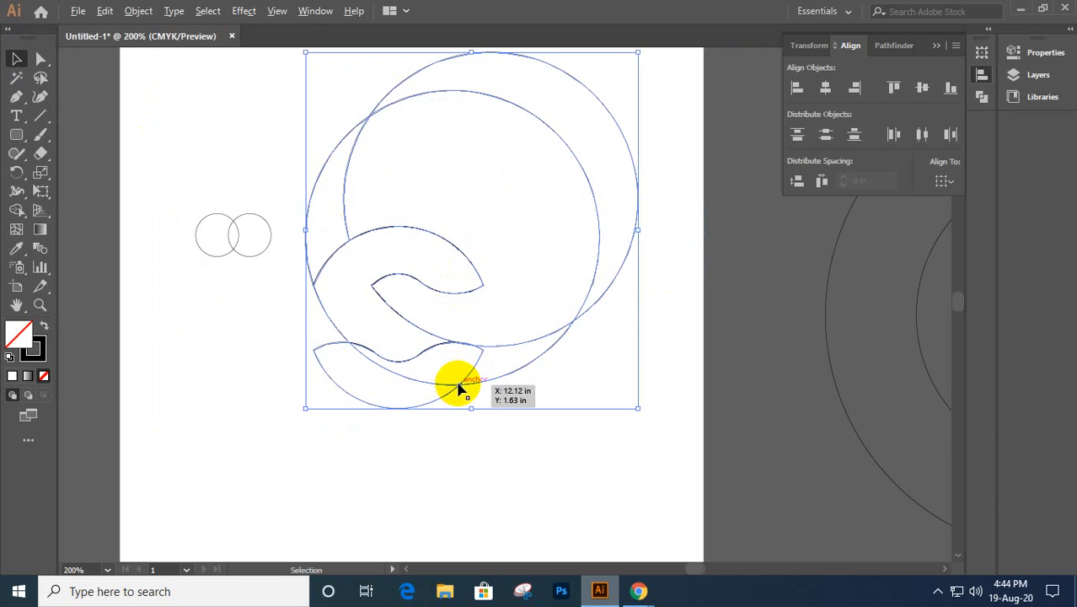
{"action": "left_click_drag", "start_coordinate": [517, 432], "coordinate": [605, 448]}
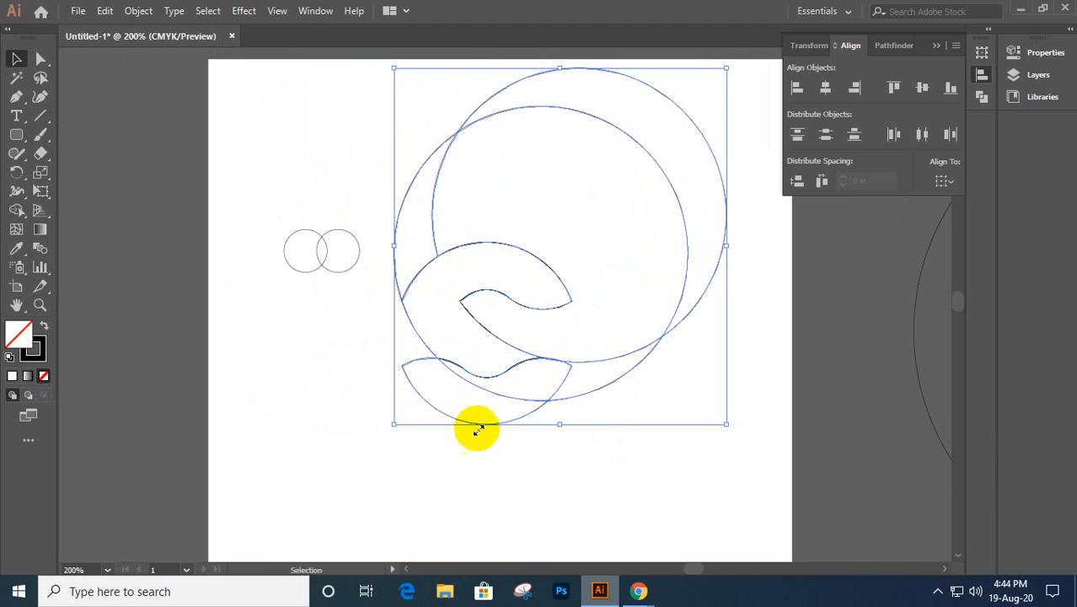
{"action": "left_click", "coordinate": [488, 288]}
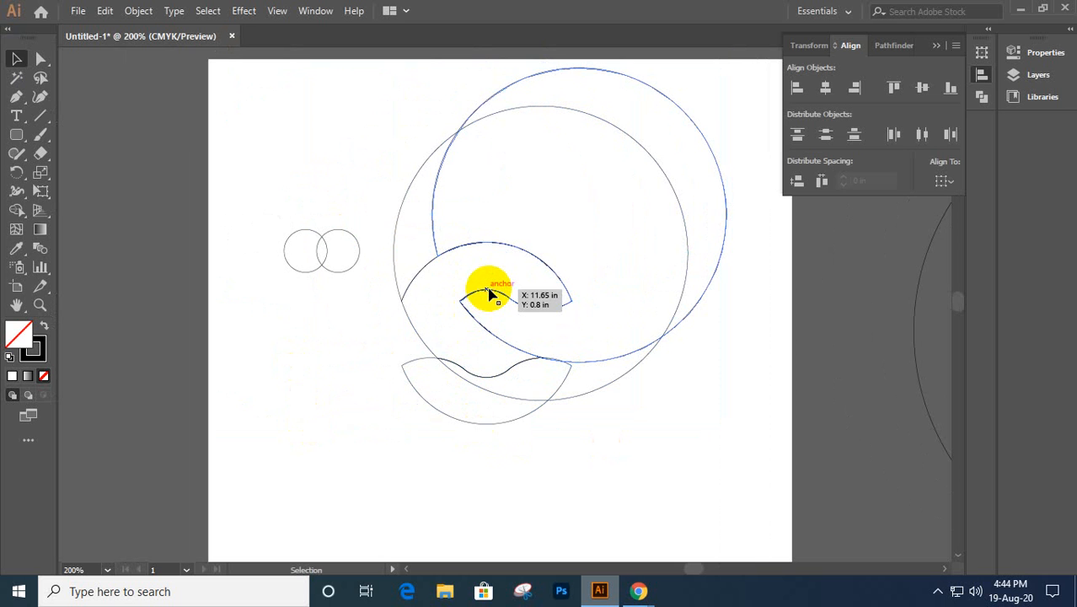
{"action": "left_click", "coordinate": [489, 290]}
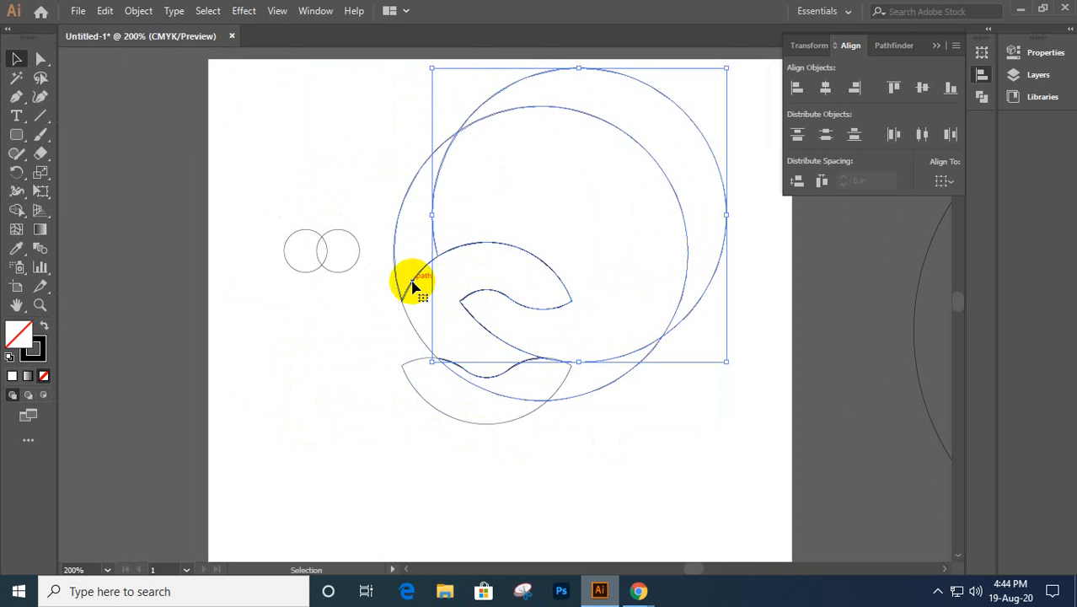
{"action": "left_click", "coordinate": [412, 279]}
{"action": "left_click", "coordinate": [410, 320]}
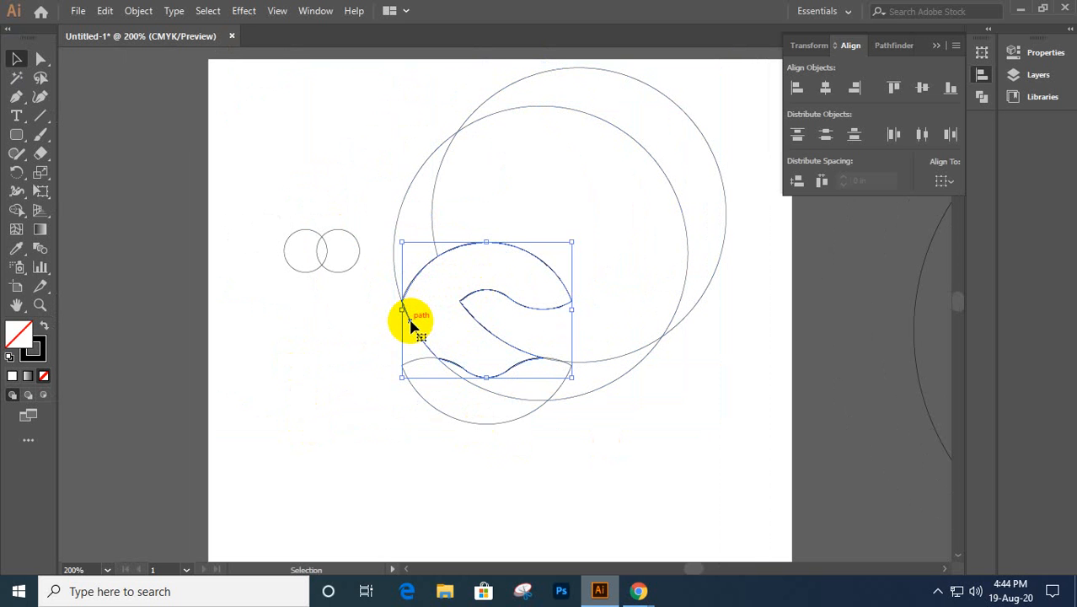
{"action": "key", "text": "a"}
{"action": "key", "text": "v"}
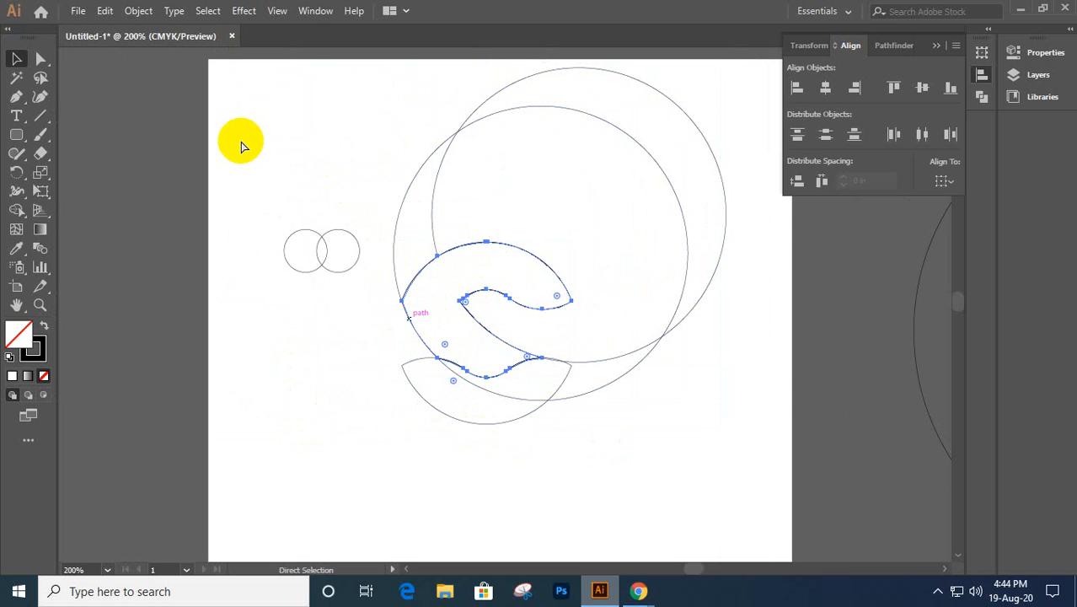
{"action": "left_click_drag", "start_coordinate": [248, 114], "coordinate": [695, 490]}
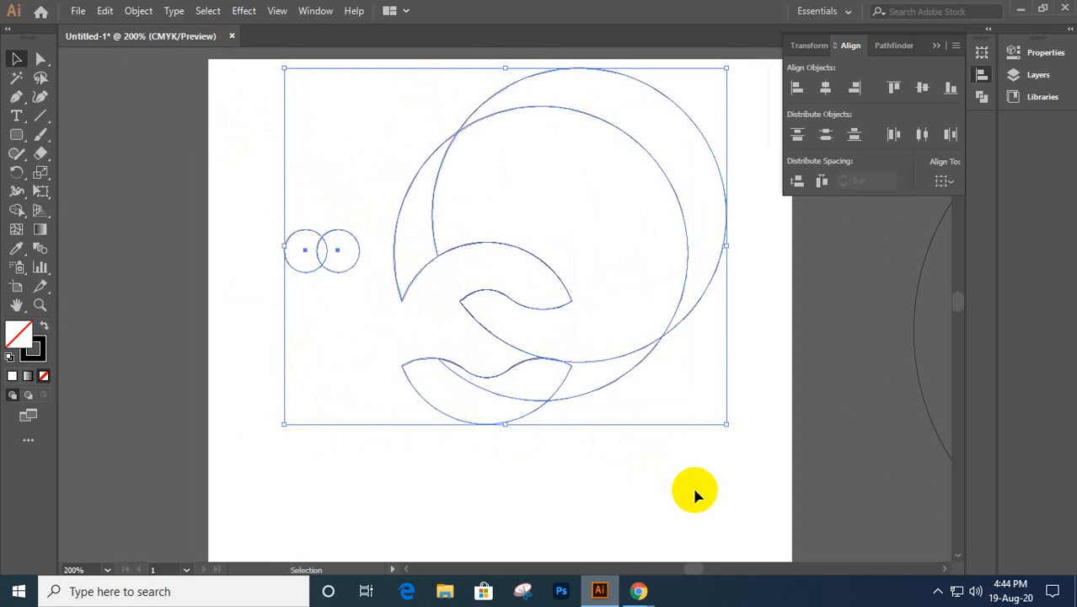
{"action": "key", "text": "Delete"}
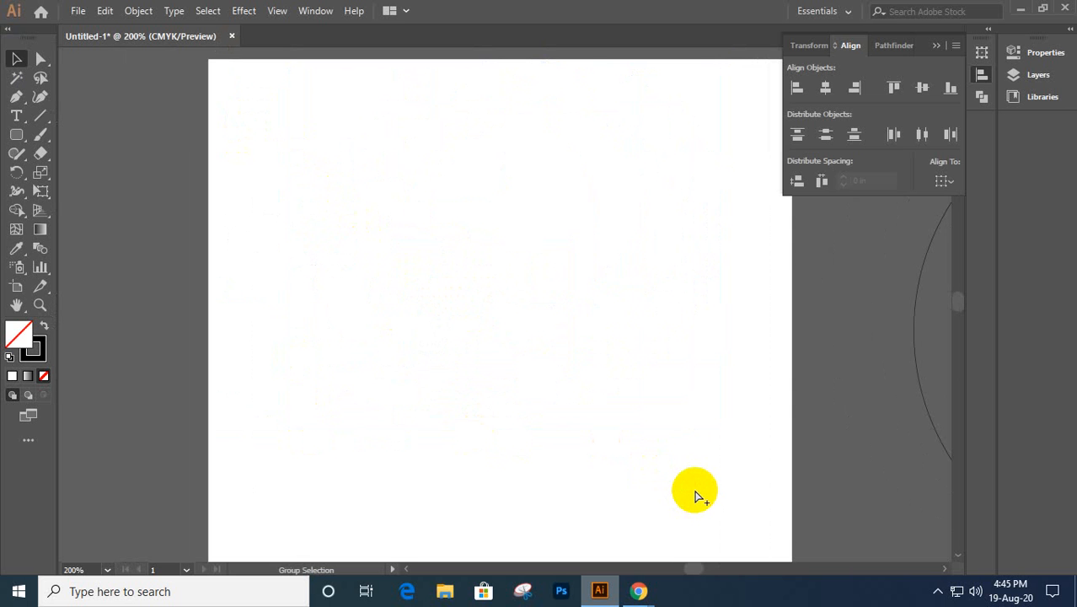
{"action": "key", "text": "ctrl+z"}
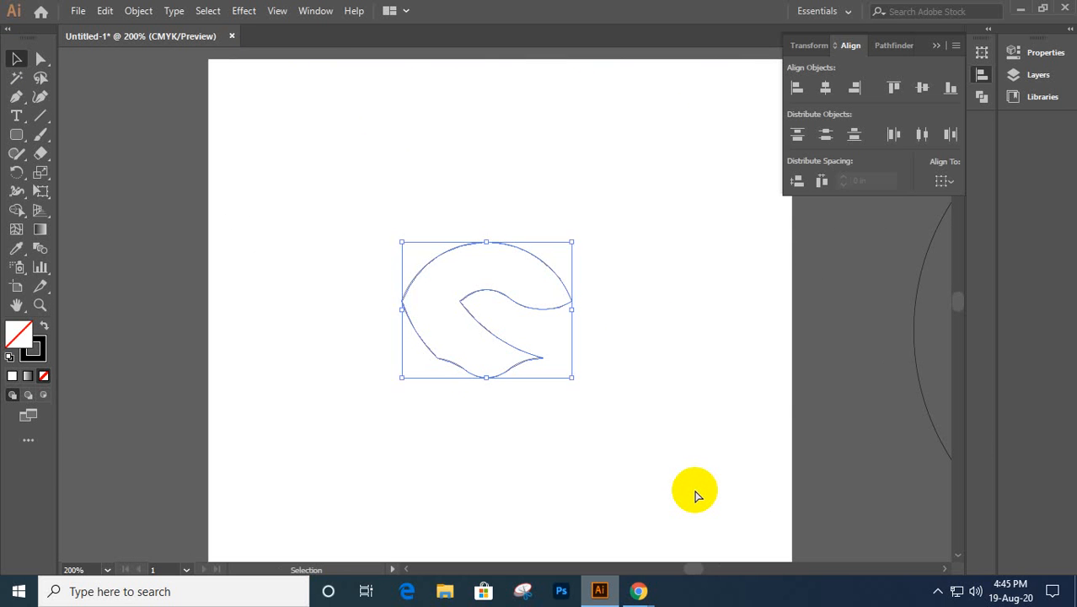
- Paste the copied original upper and lower curved shapes over the merged shape and deselect them
{"action": "key", "text": "ctrl+z"}
{"action": "key", "text": "ctrl+z"}
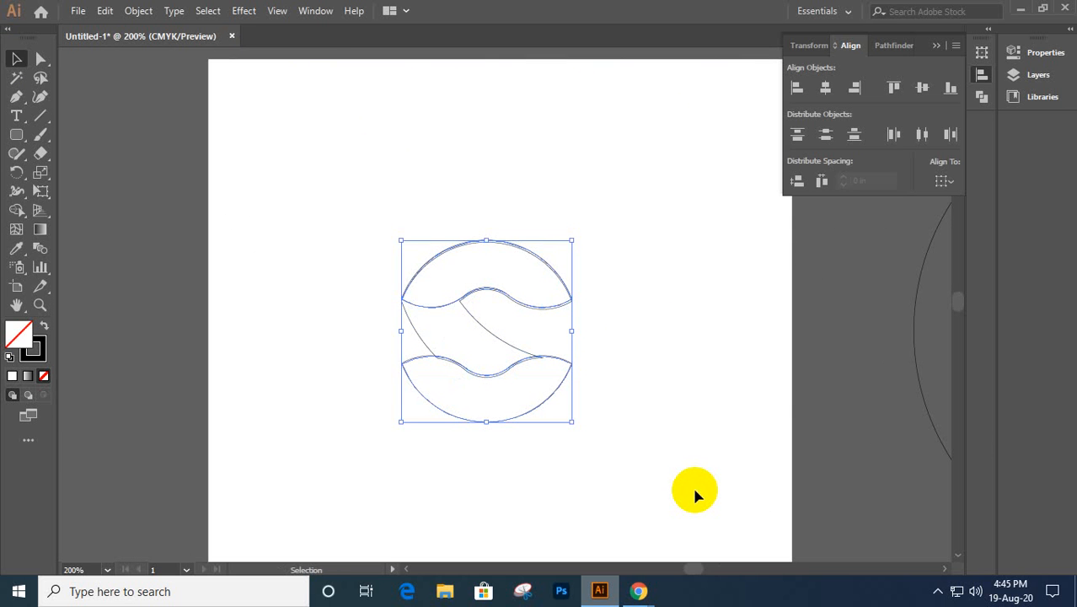
{"action": "left_click", "coordinate": [609, 315]}
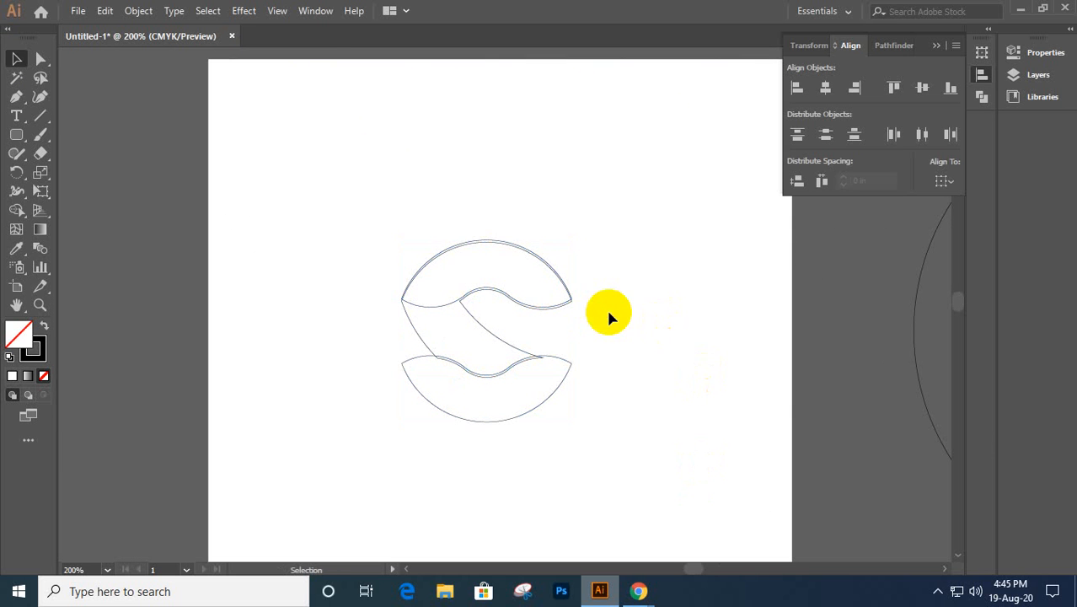
- Nudge the merged band shape up until its edges coincide with the upper and lower curved shapes
{"action": "scroll", "coordinate": [502, 303], "scroll_direction": "up", "scroll_amount": 2}
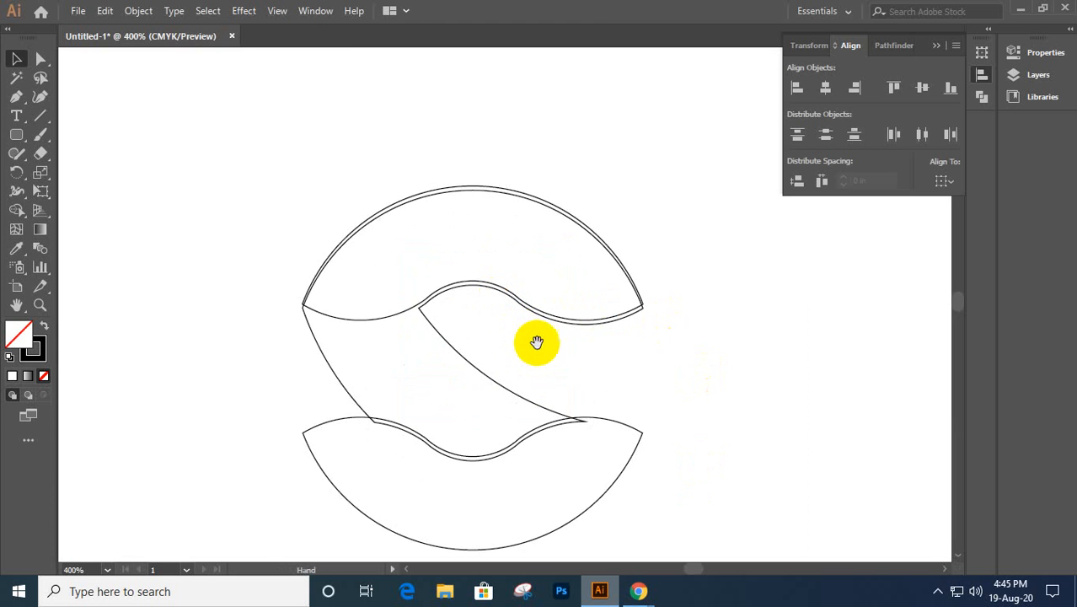
{"action": "left_click_drag", "start_coordinate": [536, 338], "coordinate": [500, 312]}
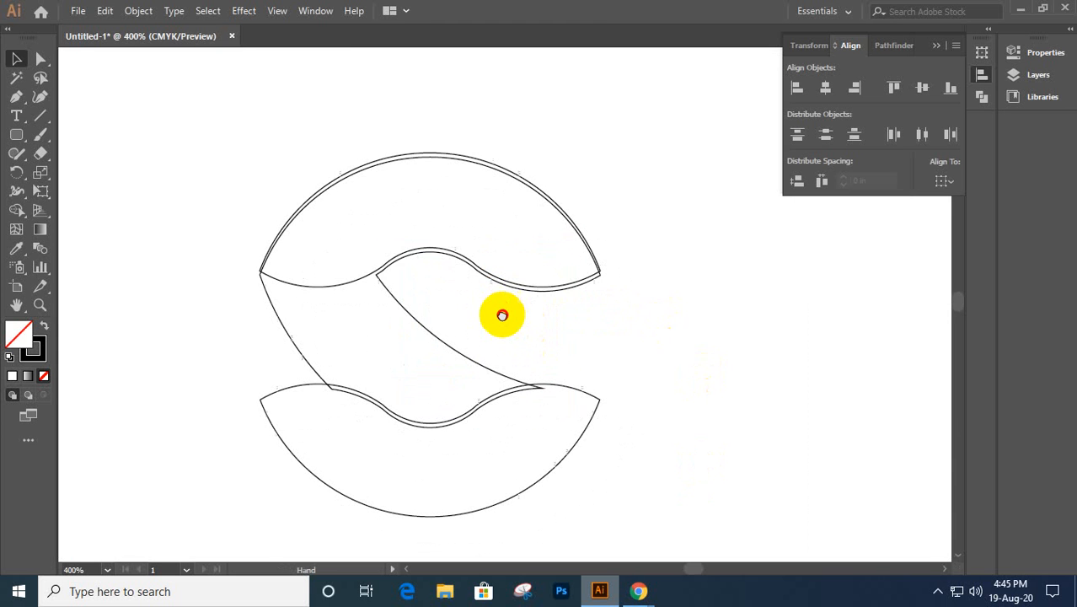
{"action": "left_click", "coordinate": [351, 284]}
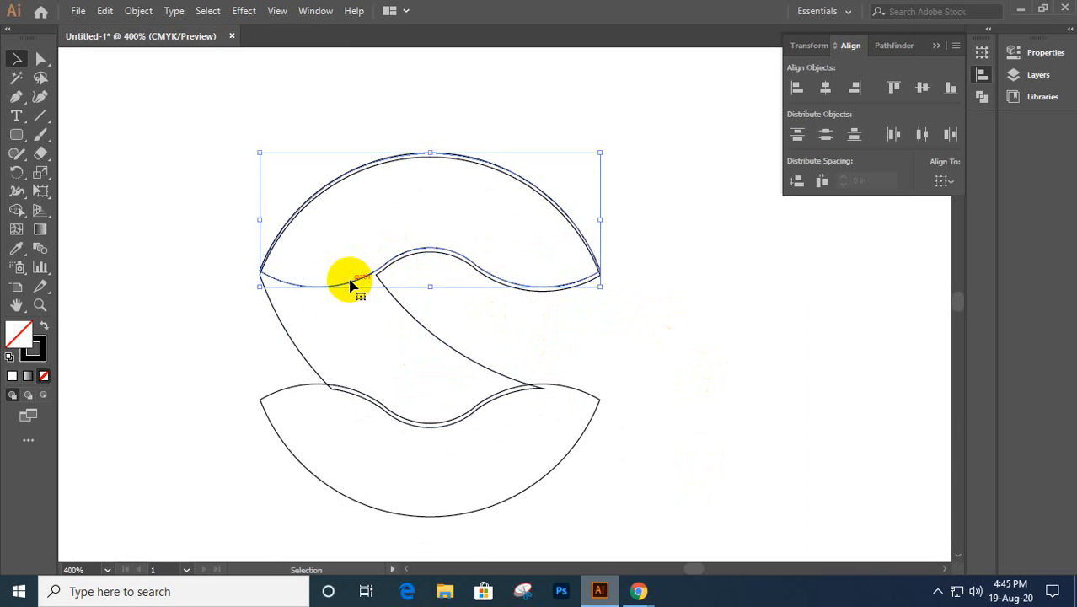
{"action": "left_click", "coordinate": [453, 352], "text": "shift"}
{"action": "key", "text": "Up"}
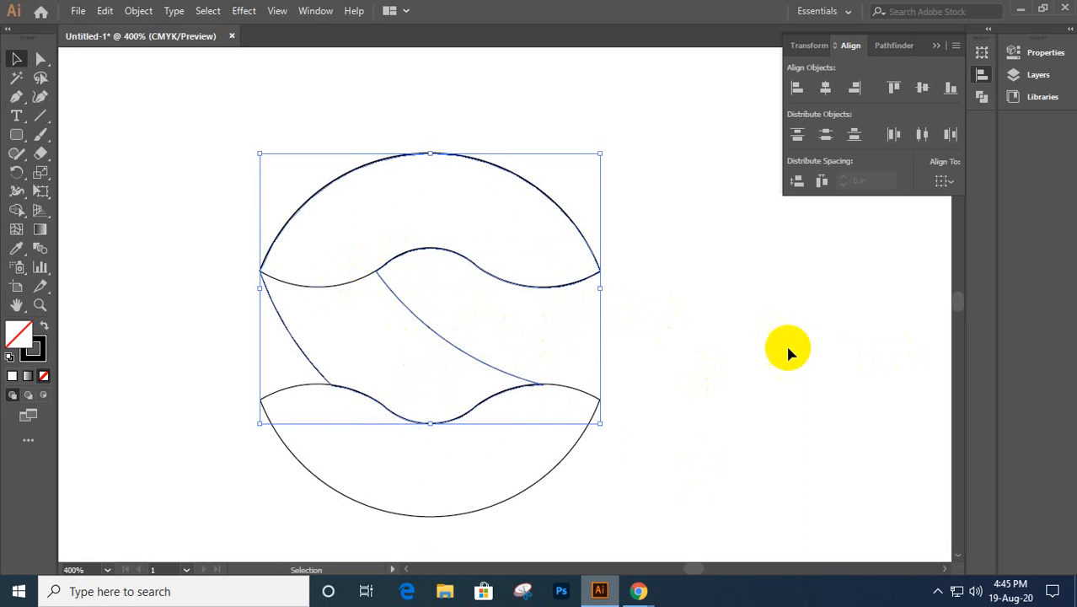
{"action": "key", "text": "ctrl+shift+a"}
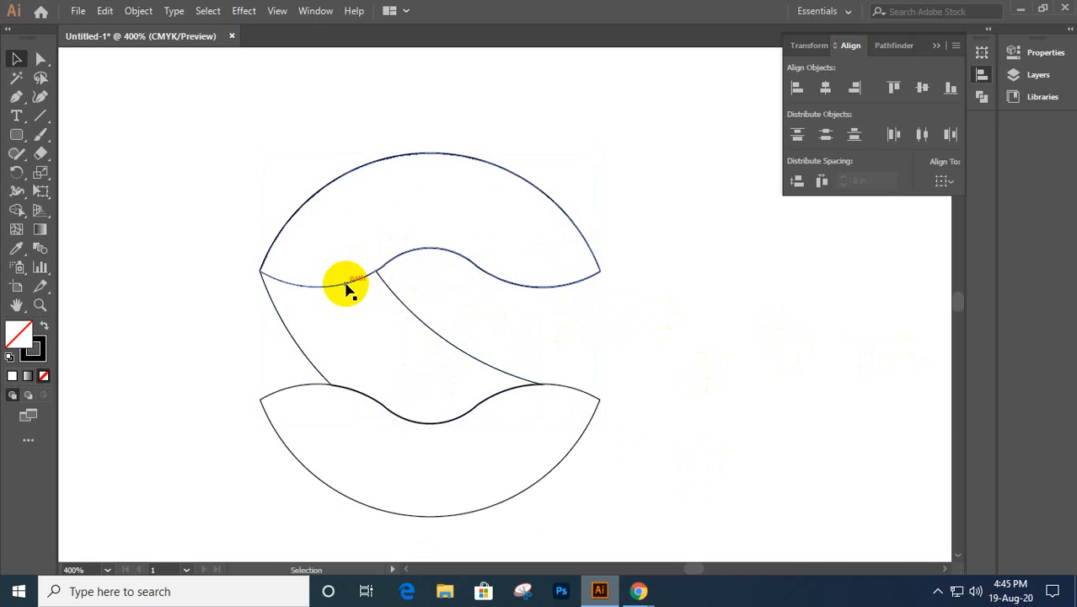
- Fill the upper curved shape with a linear white-to-black gradient
{"action": "left_click", "coordinate": [345, 288]}
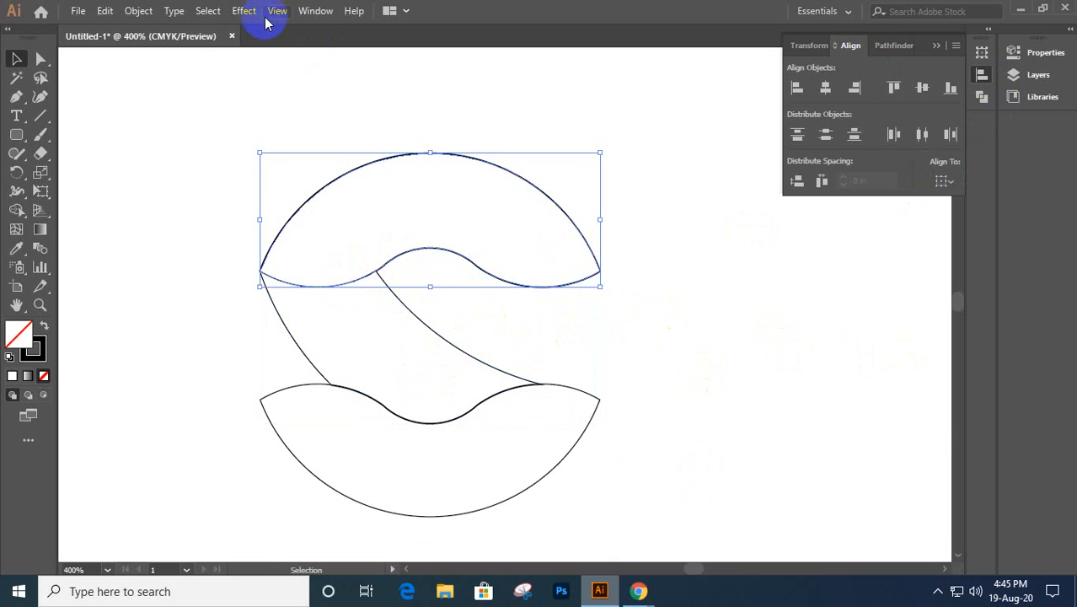
{"action": "left_click", "coordinate": [316, 11]}
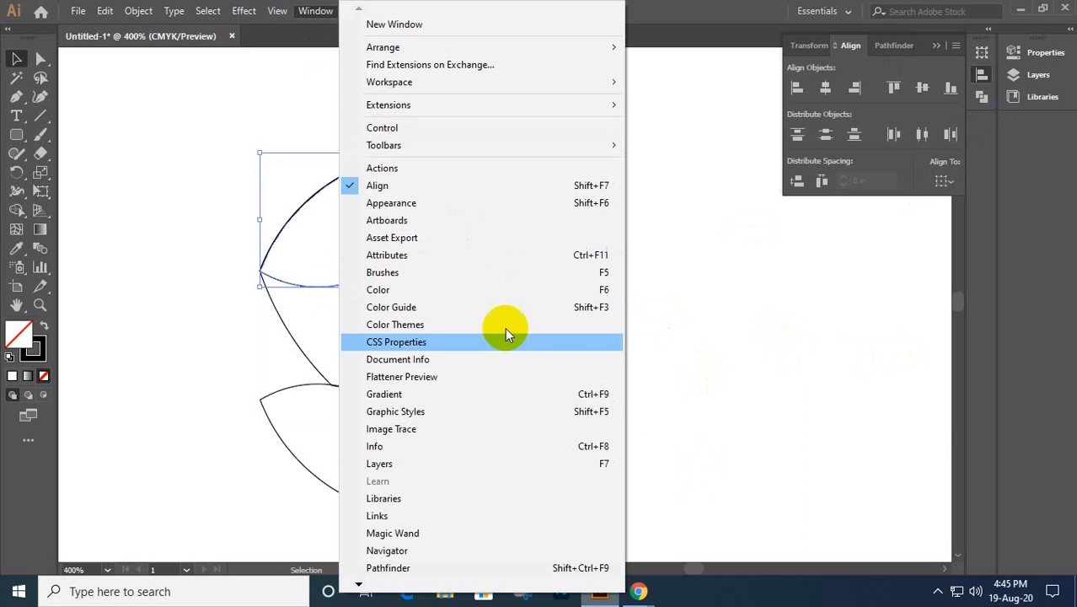
{"action": "left_click", "coordinate": [404, 387]}
{"action": "left_click_drag", "start_coordinate": [695, 456], "coordinate": [858, 249]}
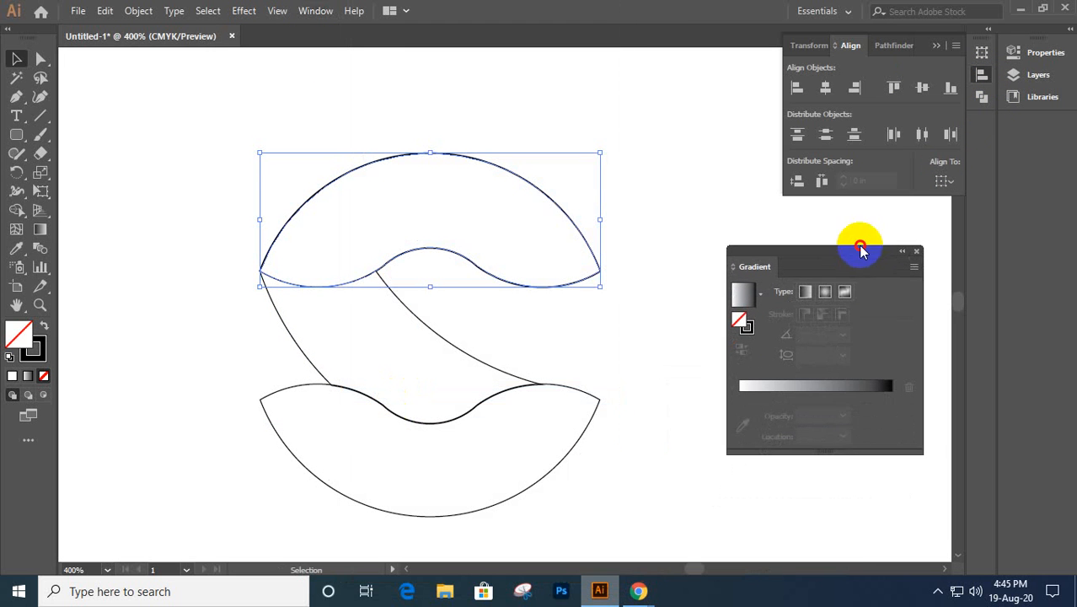
{"action": "left_click", "coordinate": [809, 402]}
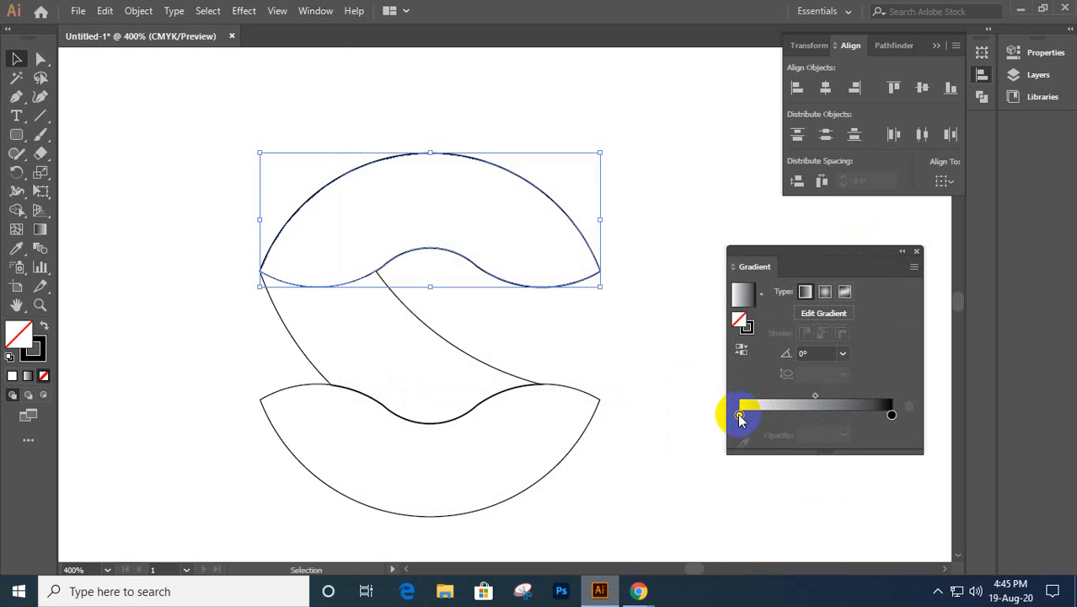
- Change the starting color stop of the upper shape's gradient to light blue
{"action": "left_click", "coordinate": [739, 414]}
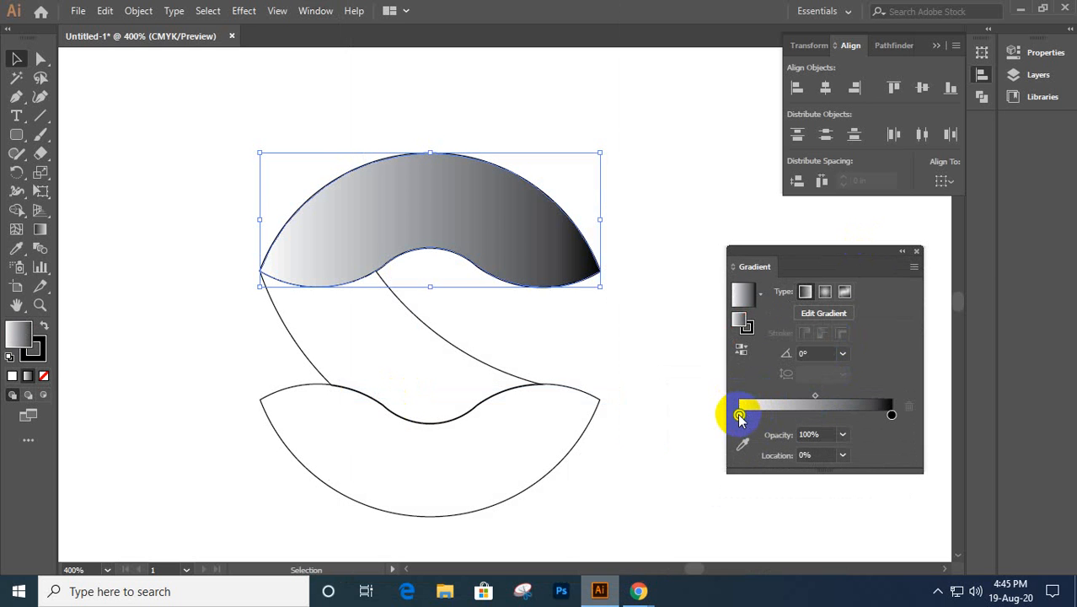
{"action": "double_click", "coordinate": [739, 414]}
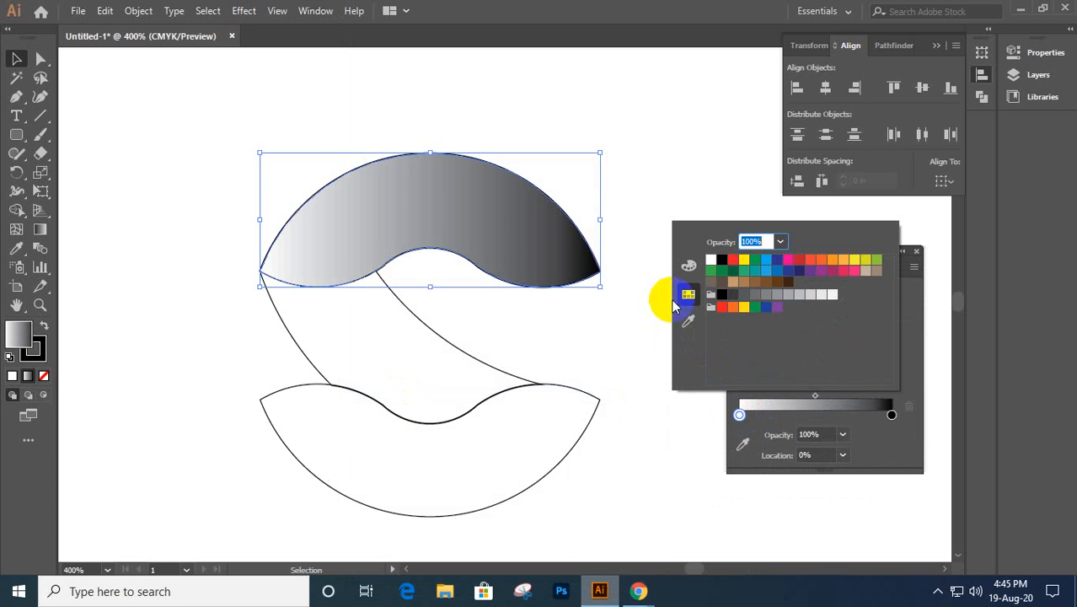
{"action": "left_click", "coordinate": [764, 265]}
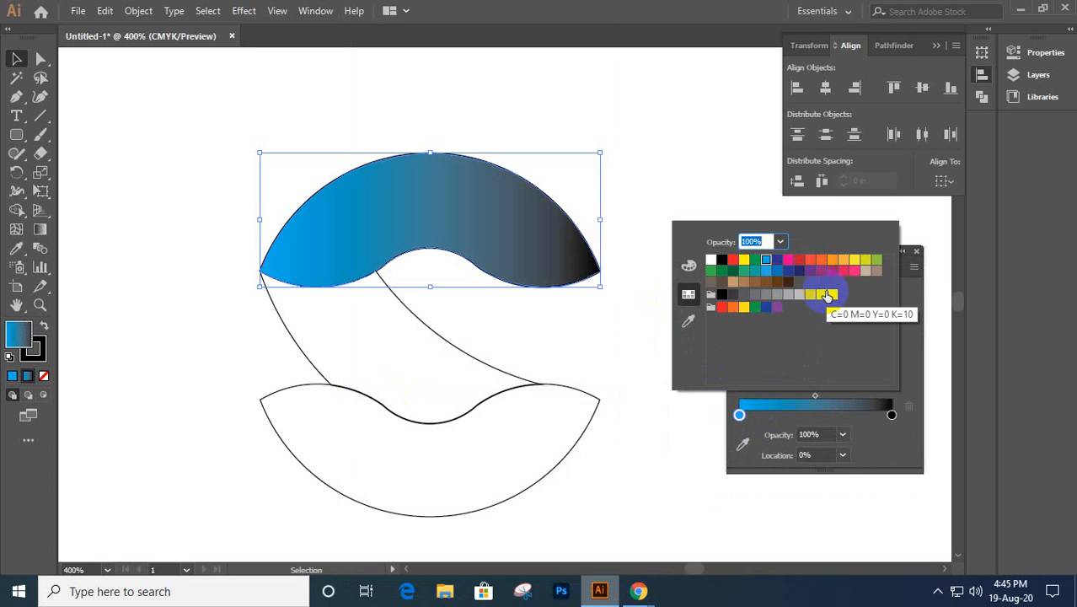
{"action": "left_click", "coordinate": [832, 407]}
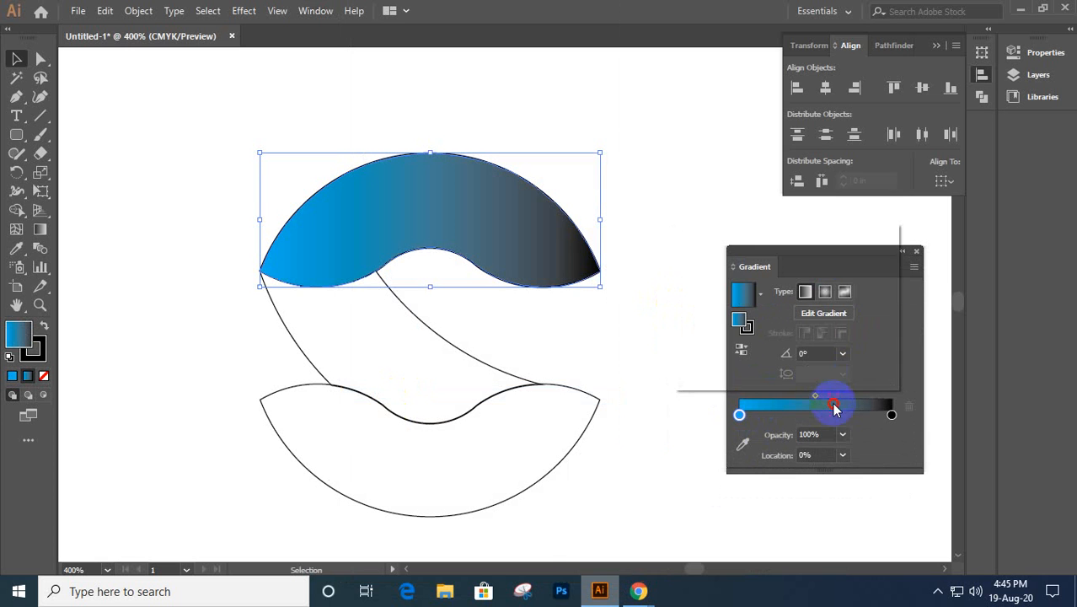
- Change the ending color stop of the upper shape's gradient to dark navy blue
{"action": "left_click", "coordinate": [891, 415]}
{"action": "left_click", "coordinate": [892, 416]}
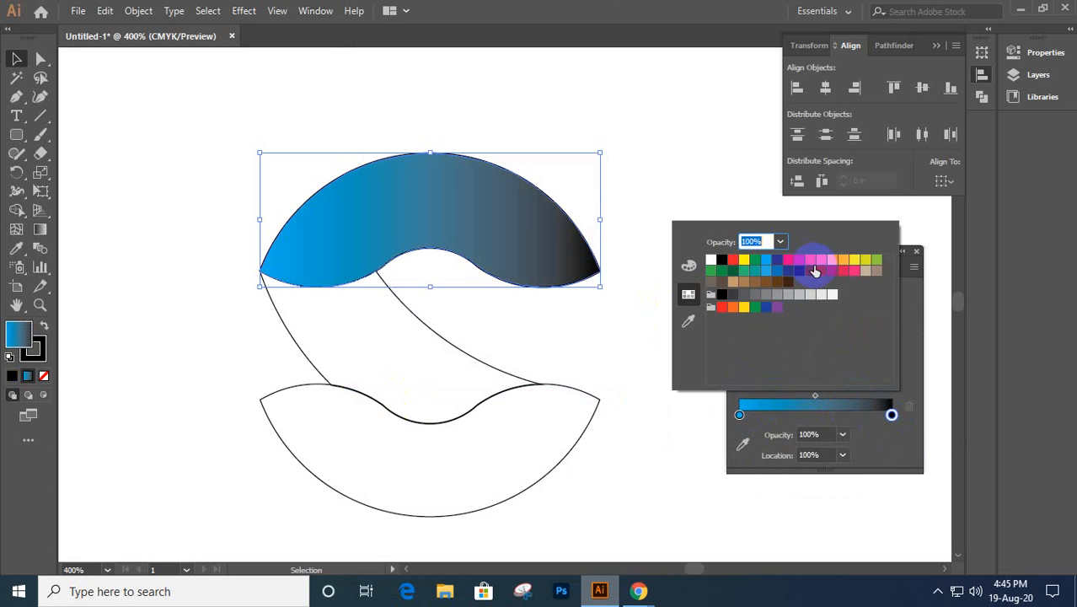
{"action": "left_click", "coordinate": [801, 268]}
{"action": "left_click", "coordinate": [809, 414]}
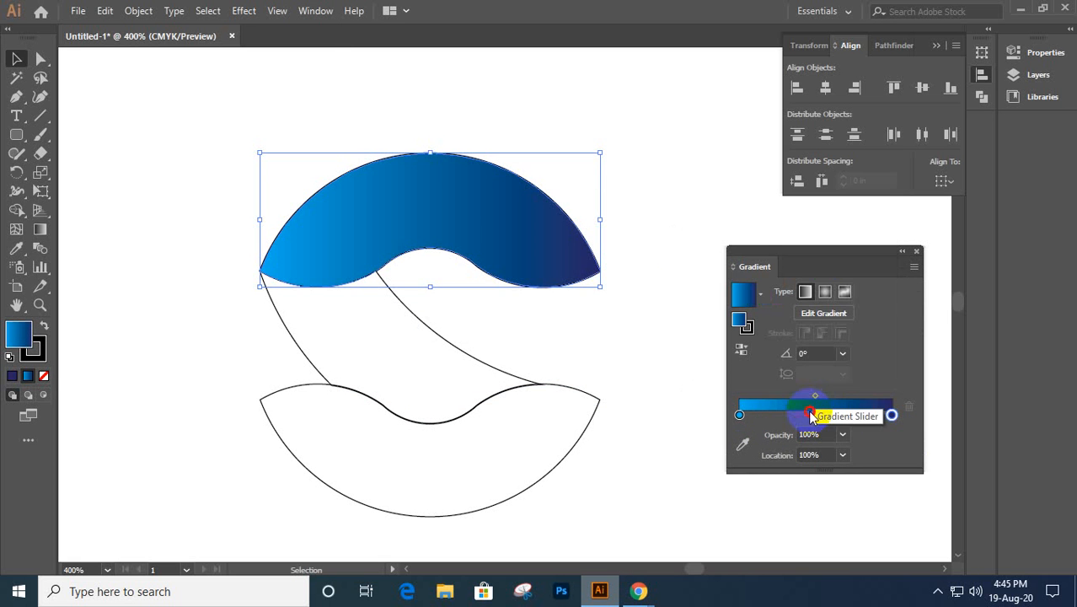
- Add a second light blue stop to the upper shape's gradient and place it at about 63%
{"action": "left_click_drag", "start_coordinate": [740, 416], "coordinate": [817, 421]}
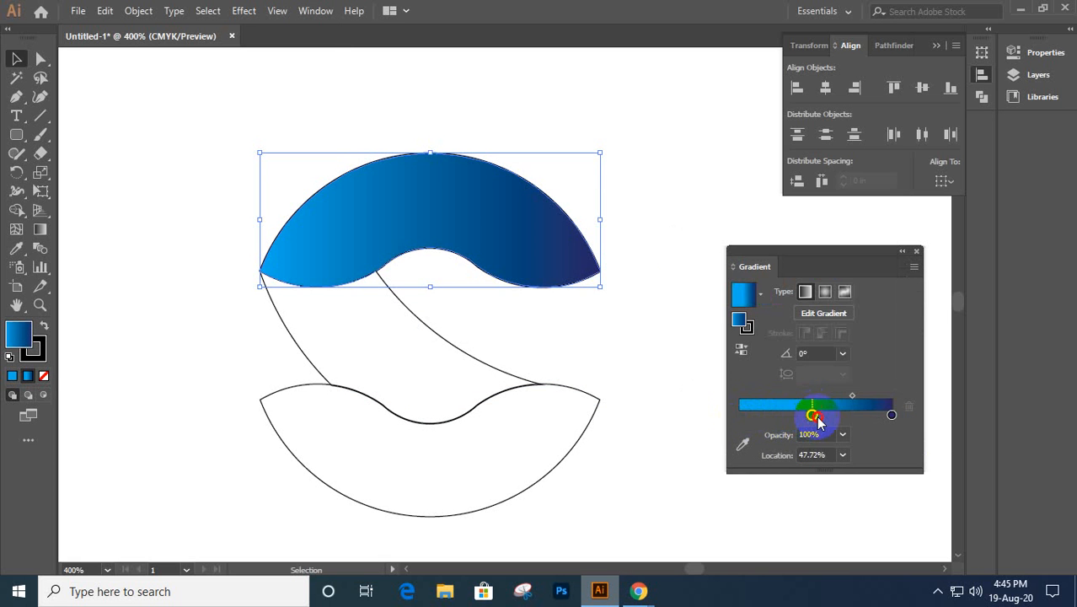
{"action": "left_click", "coordinate": [736, 415]}
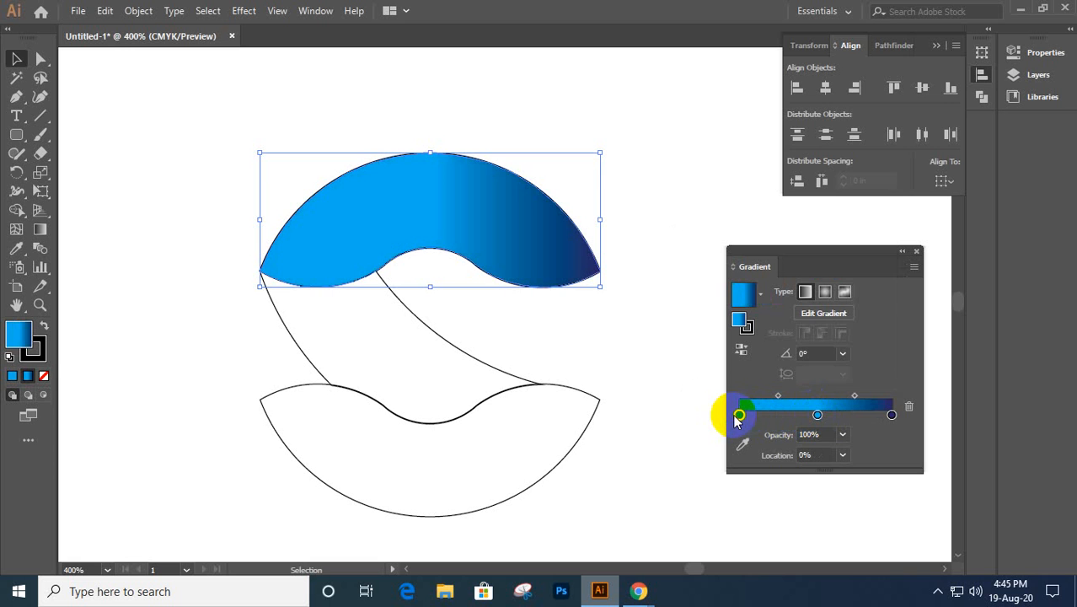
{"action": "left_click", "coordinate": [817, 417]}
{"action": "left_click_drag", "start_coordinate": [817, 416], "coordinate": [833, 414]}
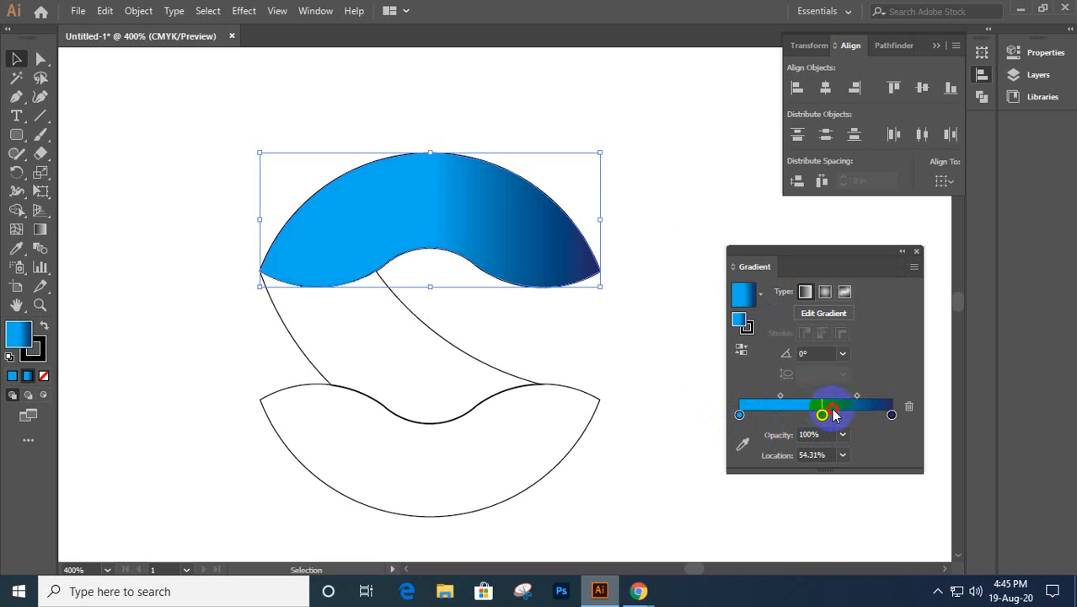
- Recolor the starting stop of the upper shape's gradient to medium blue, keeping it at the 0% location
{"action": "left_click_drag", "start_coordinate": [739, 414], "coordinate": [773, 416]}
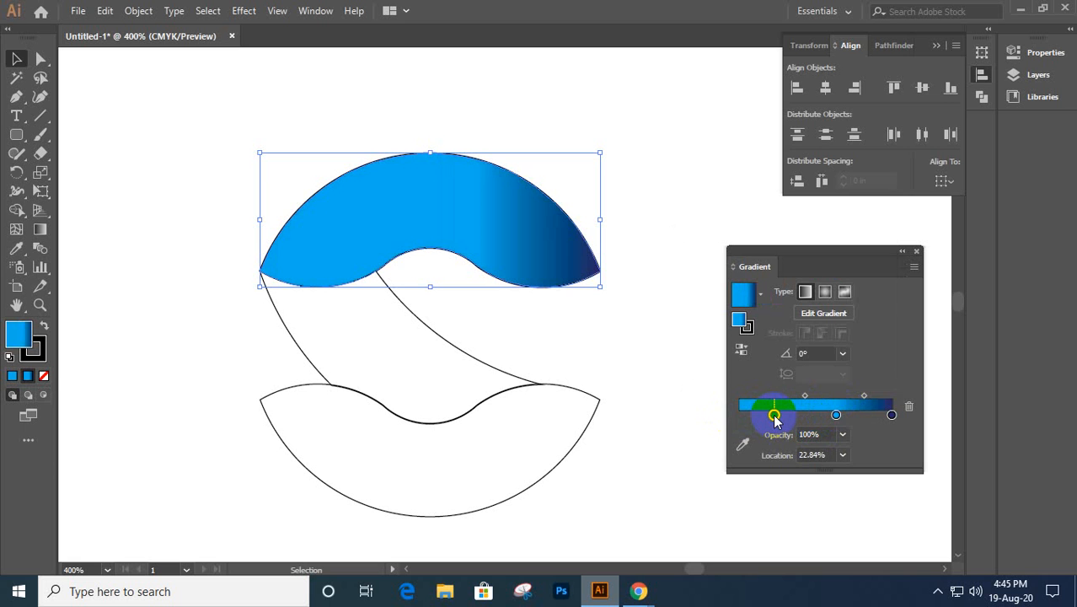
{"action": "double_click", "coordinate": [773, 416]}
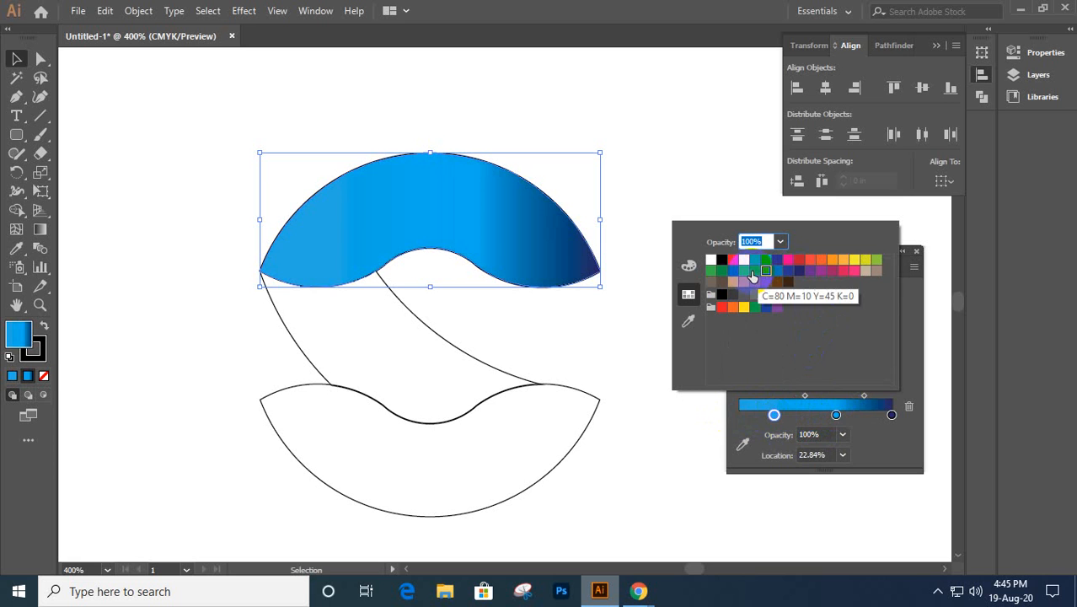
{"action": "left_click", "coordinate": [754, 271]}
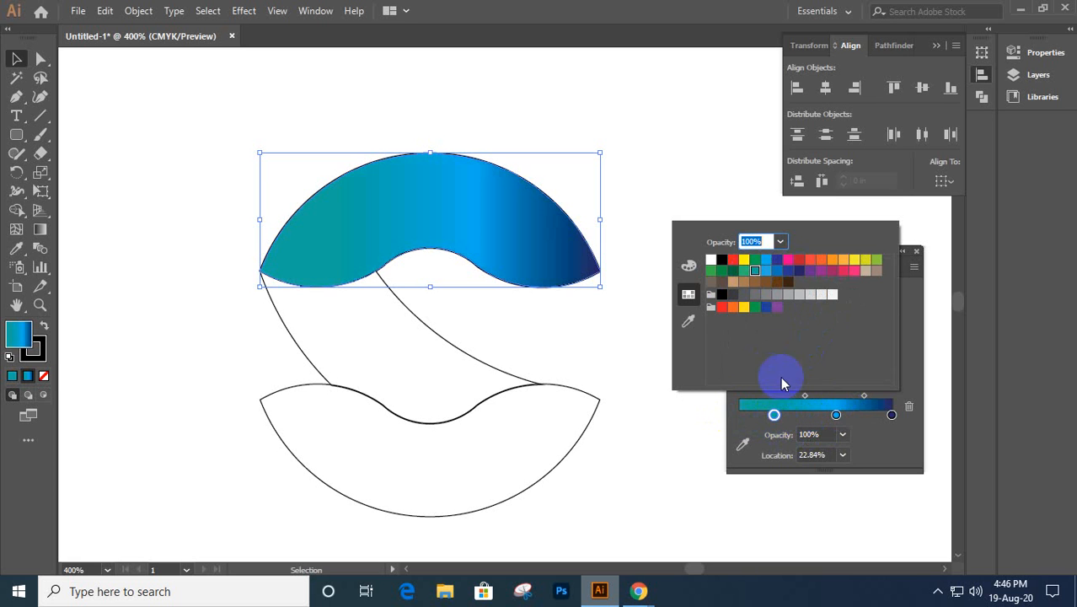
{"action": "left_click", "coordinate": [779, 272]}
{"action": "left_click", "coordinate": [770, 411]}
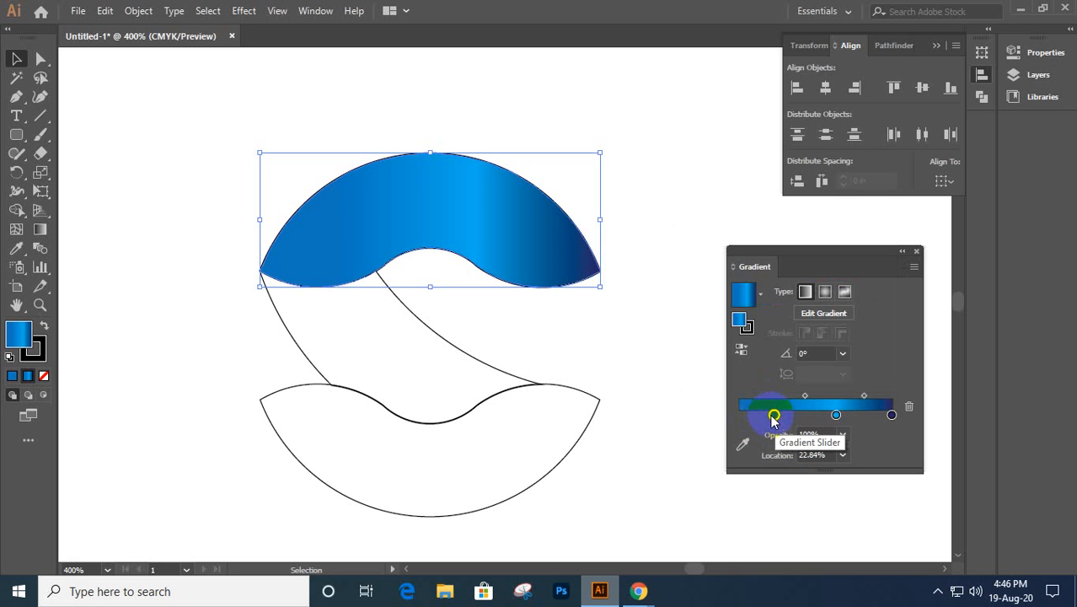
{"action": "left_click_drag", "start_coordinate": [773, 417], "coordinate": [734, 412]}
- Remove the medium blue starting stop and redraw the upper shape's gradient diagonally from lower left to upper right at about 27.1°
{"action": "left_click", "coordinate": [355, 221]}
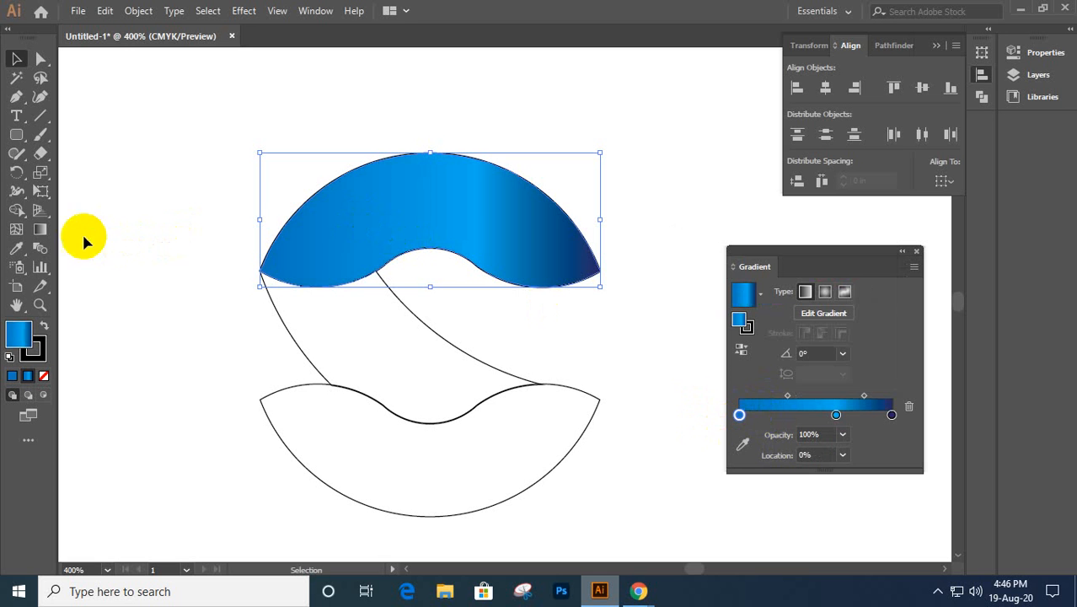
{"action": "left_click", "coordinate": [40, 229]}
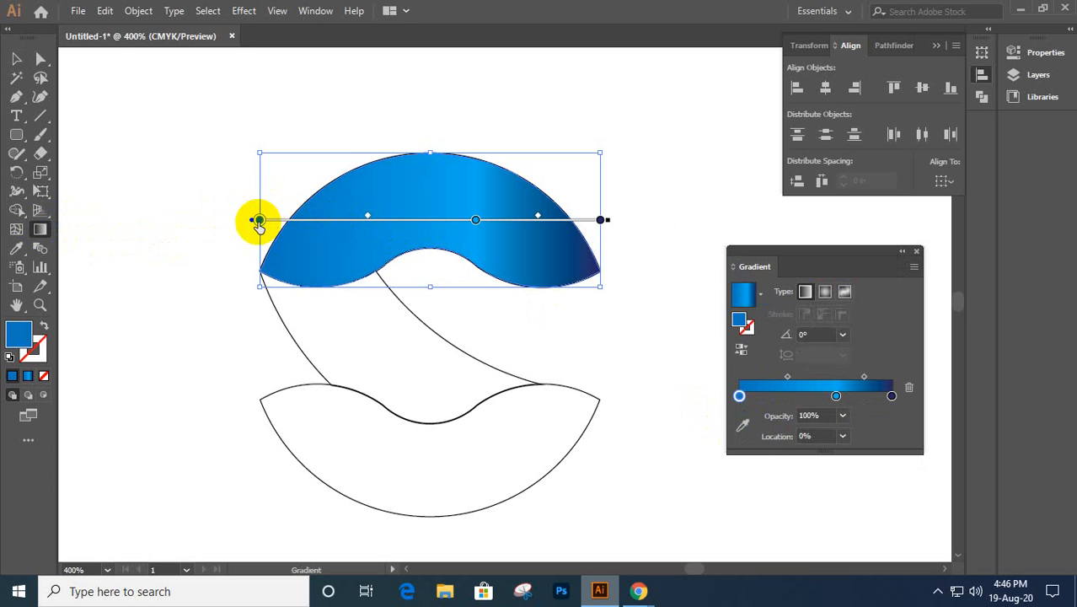
{"action": "mouse_move", "coordinate": [241, 250]}
{"action": "left_mouse_down"}
{"action": "mouse_move", "coordinate": [409, 257]}
{"action": "mouse_move", "coordinate": [560, 219]}
{"action": "mouse_move", "coordinate": [605, 190]}
{"action": "mouse_move", "coordinate": [493, 166]}
{"action": "mouse_move", "coordinate": [498, 115]}
{"action": "mouse_move", "coordinate": [513, 108]}
{"action": "left_mouse_up"}
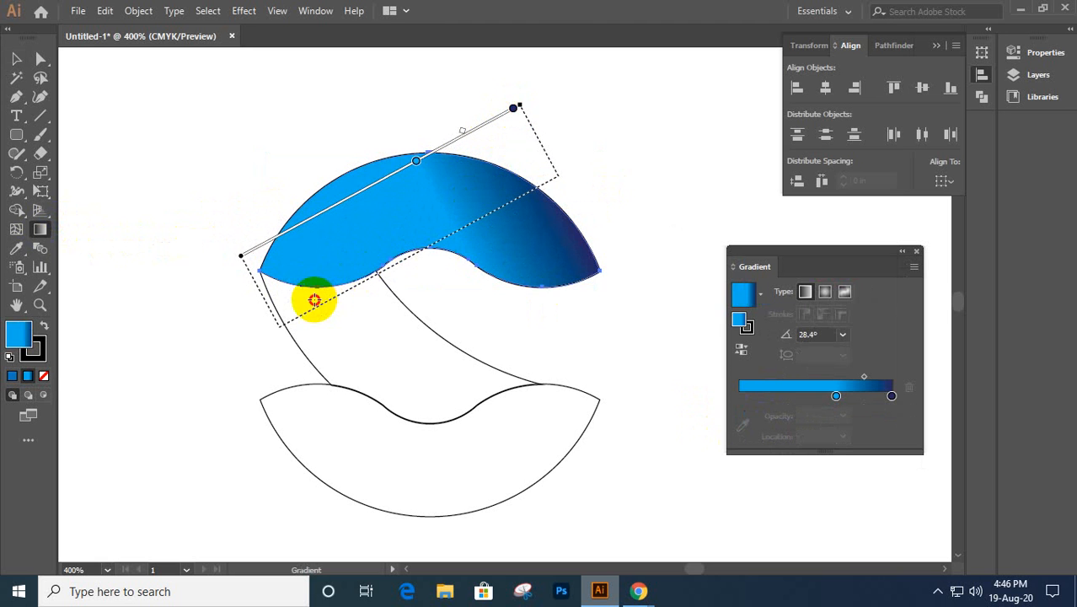
{"action": "left_click_drag", "start_coordinate": [314, 300], "coordinate": [536, 128]}
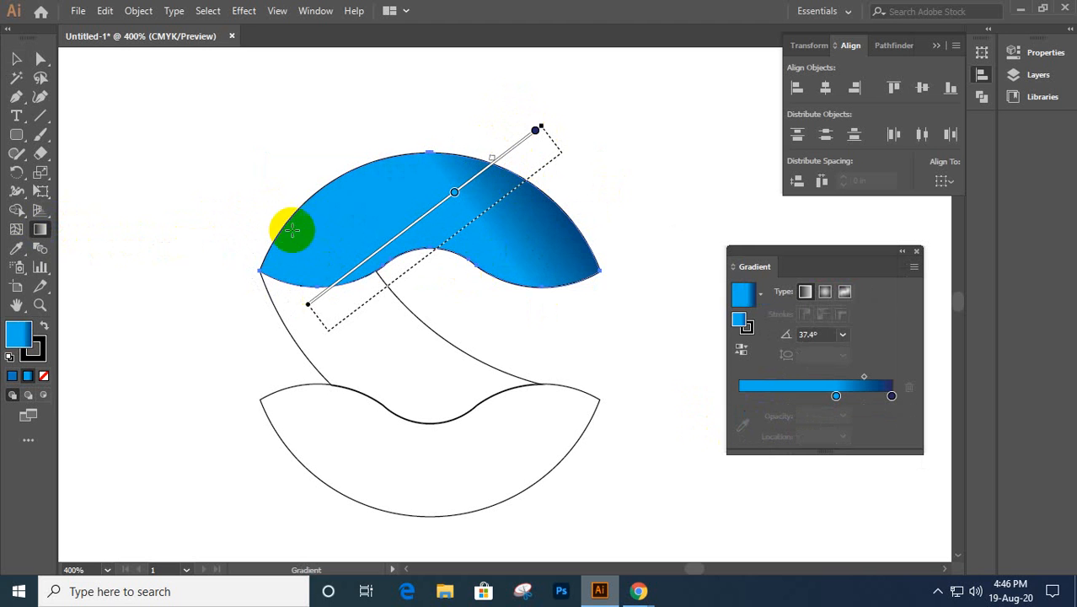
{"action": "left_click_drag", "start_coordinate": [257, 271], "coordinate": [548, 124]}
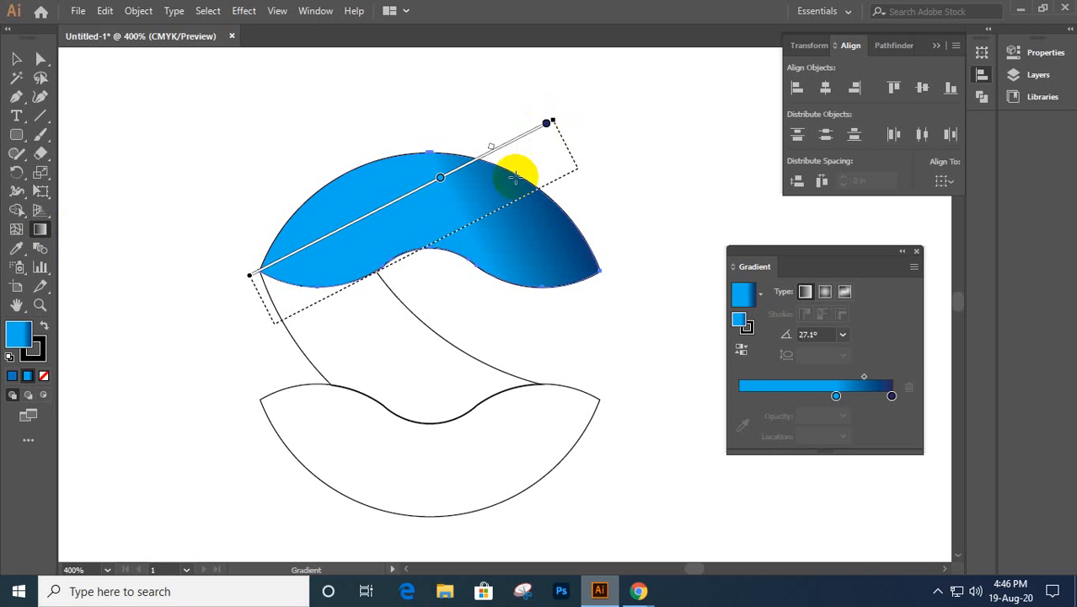
- Select the merged band shape and sample the upper curved shape's gradient onto it with the Eyedropper
{"action": "left_click", "coordinate": [16, 58]}
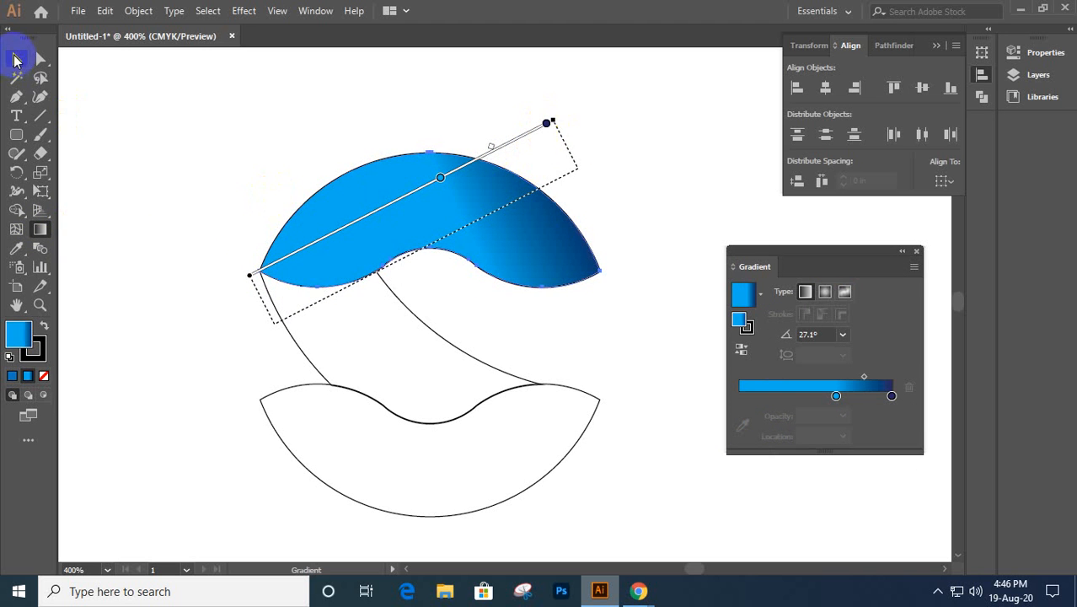
{"action": "left_click", "coordinate": [410, 312], "text": "shift"}
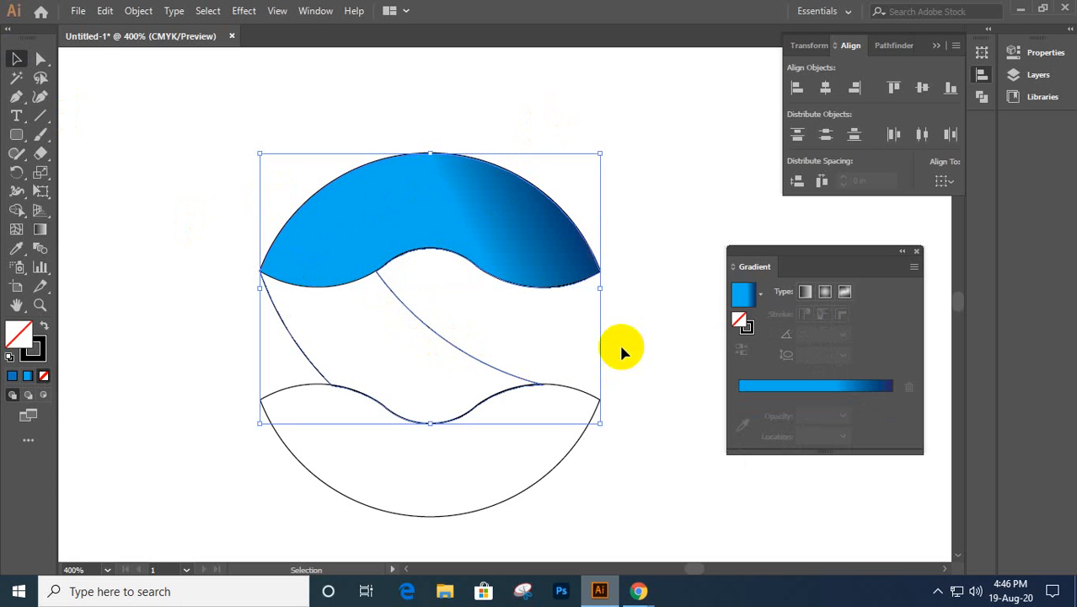
{"action": "key", "text": "ctrl+shift+a"}
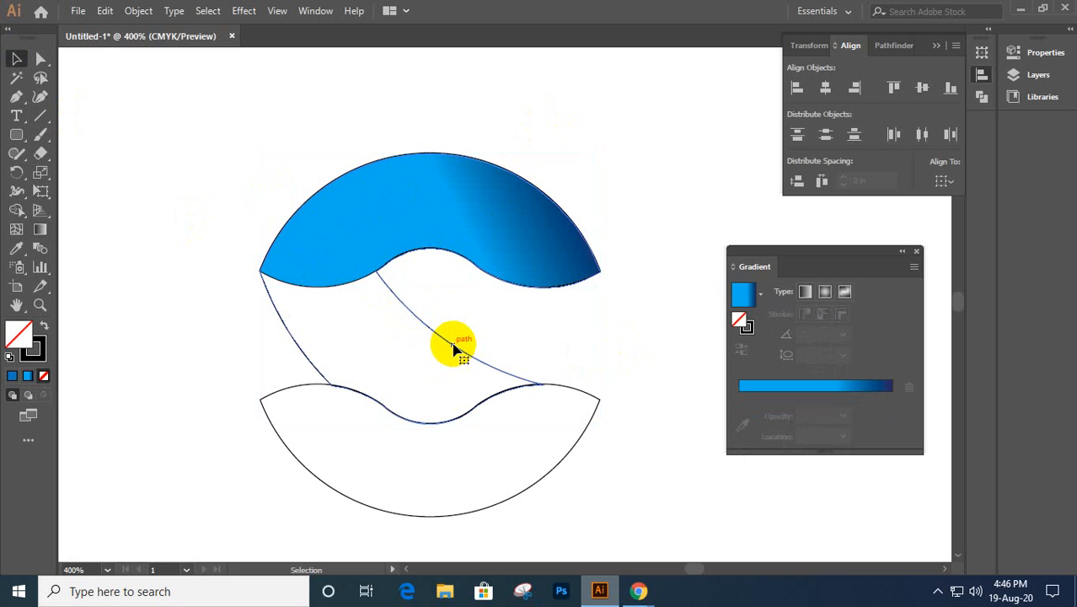
{"action": "left_click", "coordinate": [478, 214]}
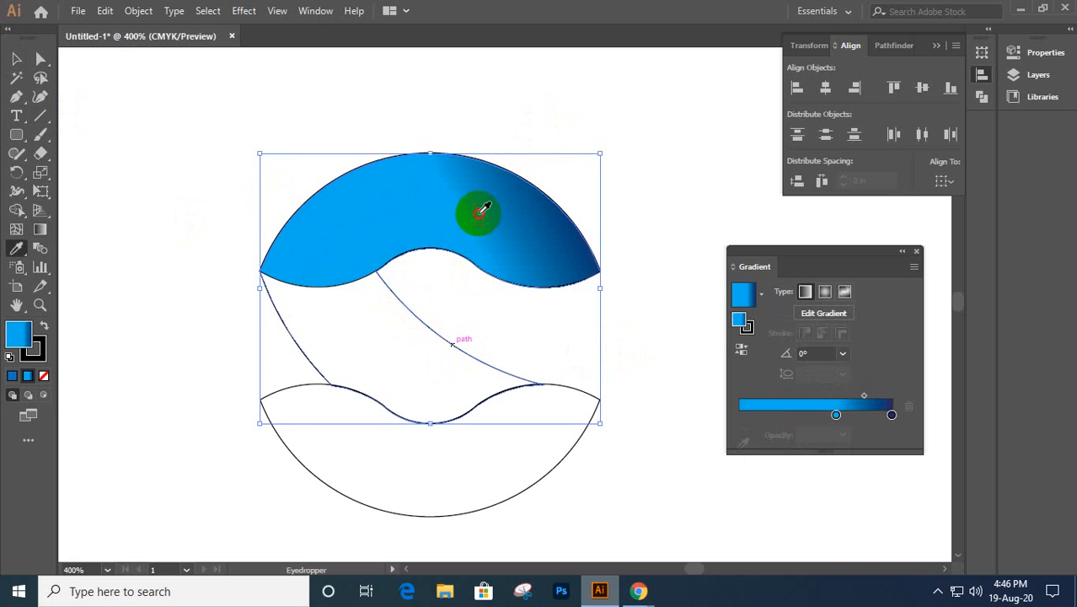
{"action": "key", "text": "v"}
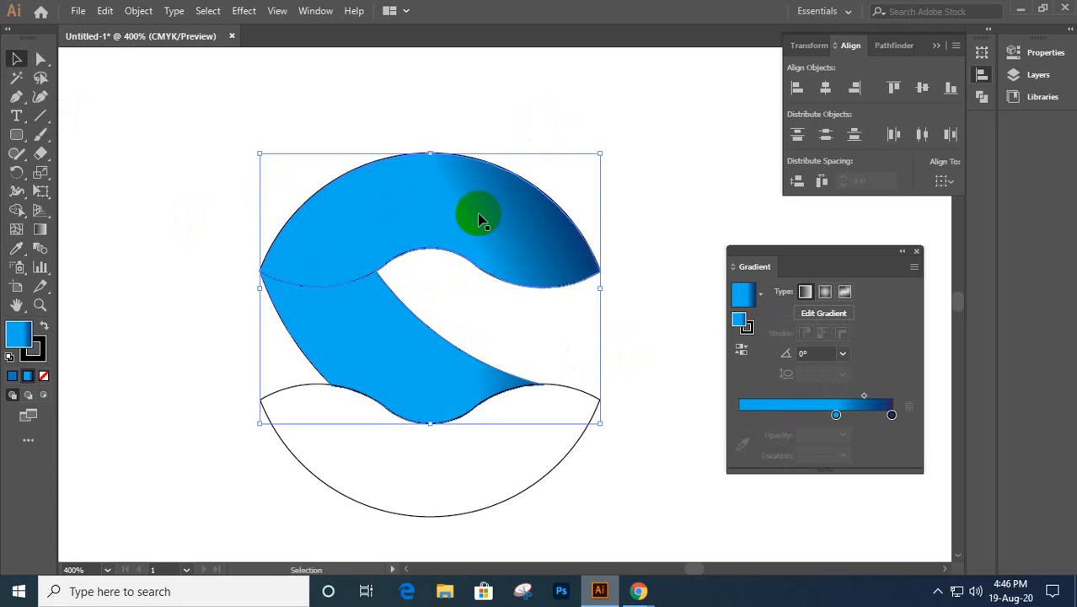
- Add a purple starting stop at 0% to the merged band's gradient
{"action": "left_click", "coordinate": [40, 229]}
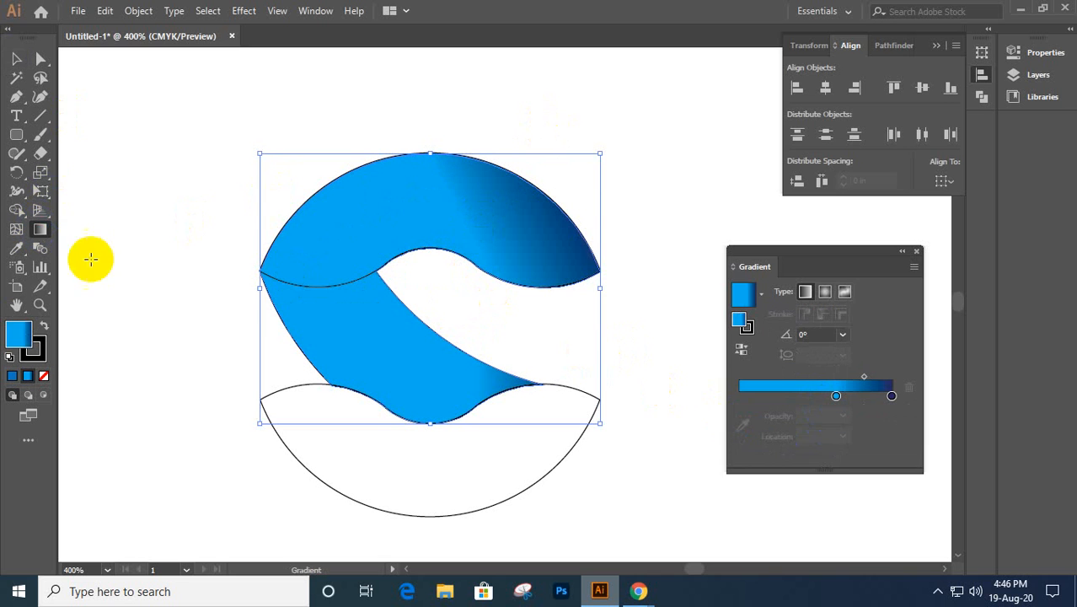
{"action": "left_click", "coordinate": [739, 396]}
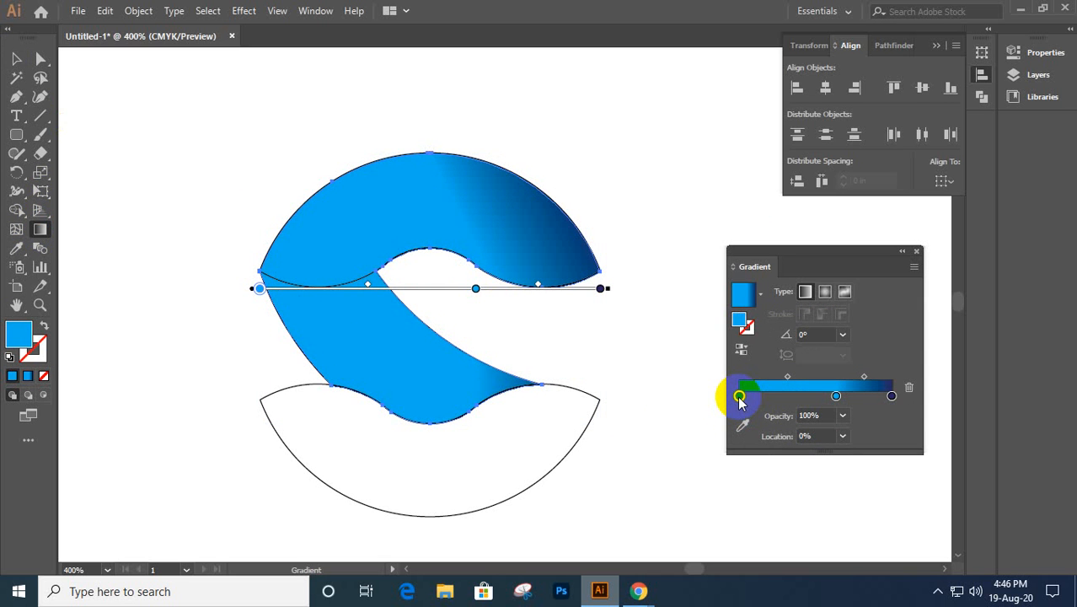
{"action": "double_click", "coordinate": [739, 397]}
{"action": "left_click", "coordinate": [822, 252]}
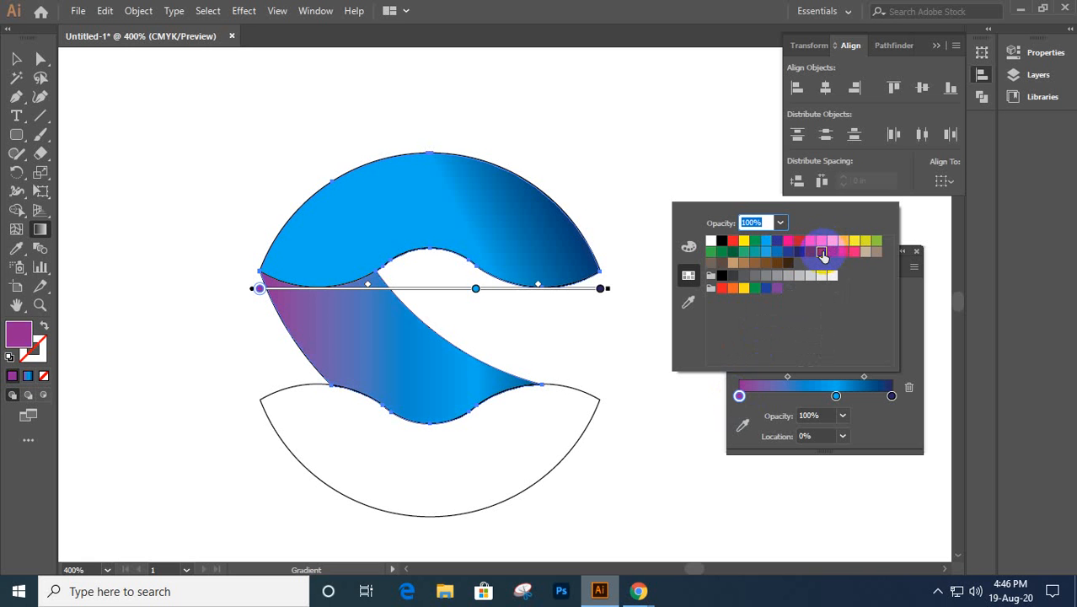
- Redraw the band's gradient diagonally at about 146.9°, running from purple at its lower right to navy beyond its upper left
{"action": "left_click", "coordinate": [40, 226]}
{"action": "left_click_drag", "start_coordinate": [285, 187], "coordinate": [360, 329]}
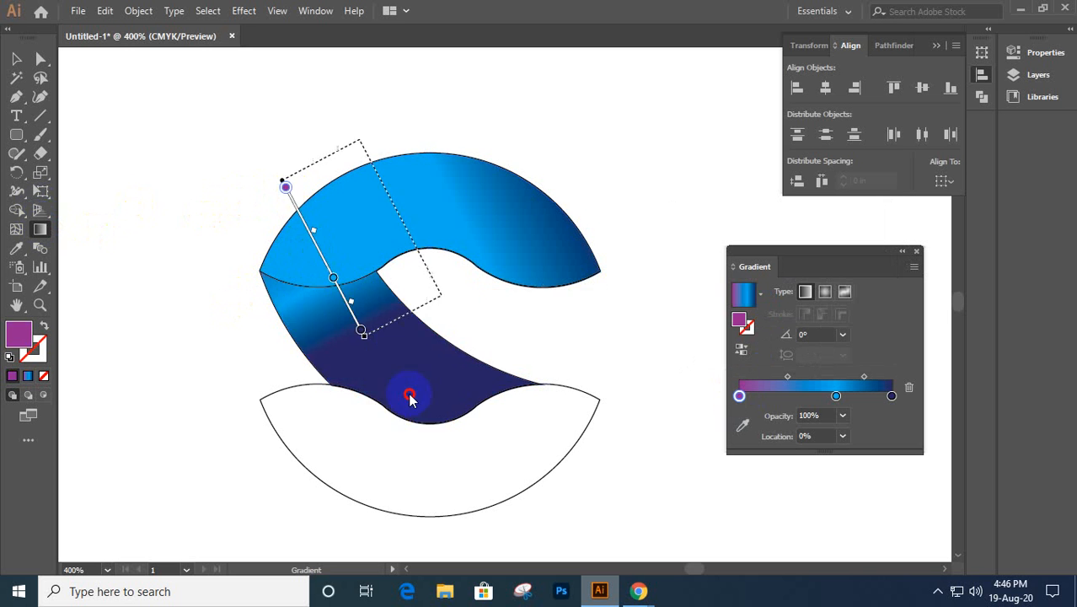
{"action": "left_click_drag", "start_coordinate": [408, 398], "coordinate": [263, 238]}
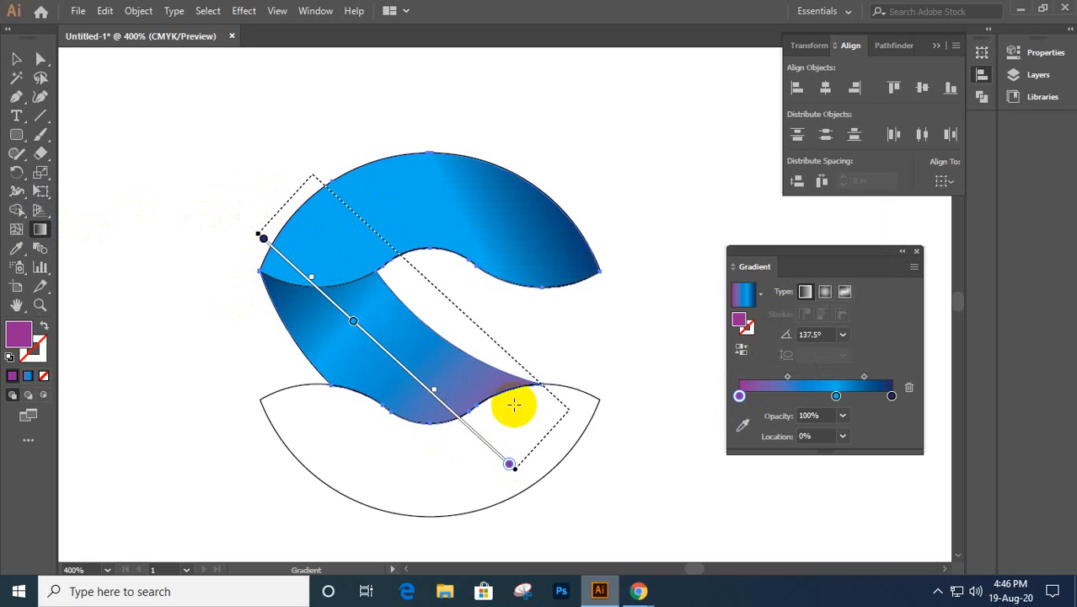
{"action": "left_click_drag", "start_coordinate": [532, 406], "coordinate": [203, 191]}
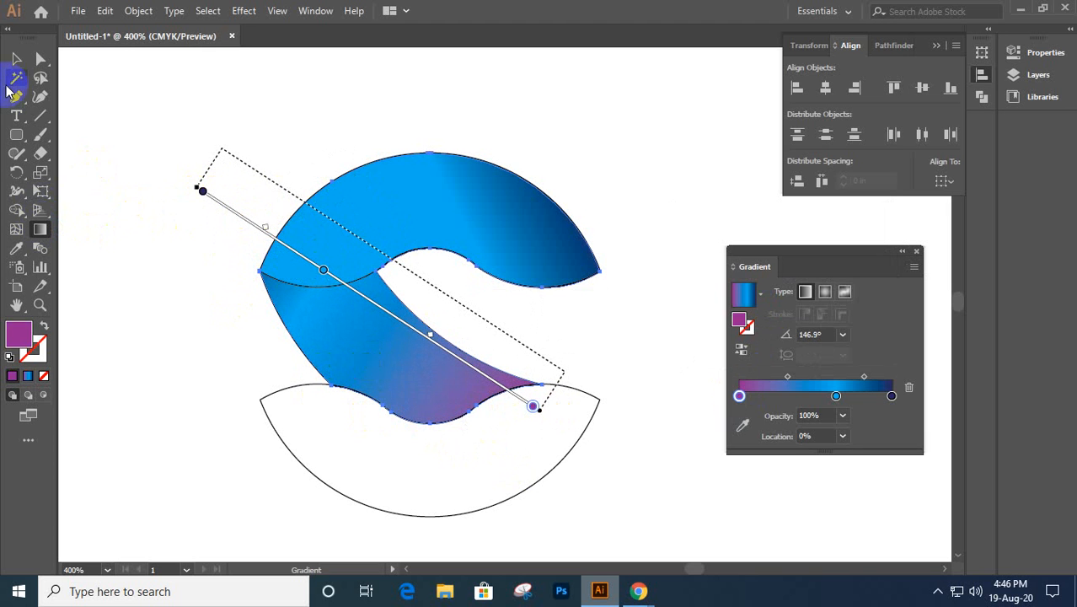
- Remove the stroke from all the letter shapes and deselect them
{"action": "left_click_drag", "start_coordinate": [145, 155], "coordinate": [444, 477]}
{"action": "left_click", "coordinate": [37, 355]}
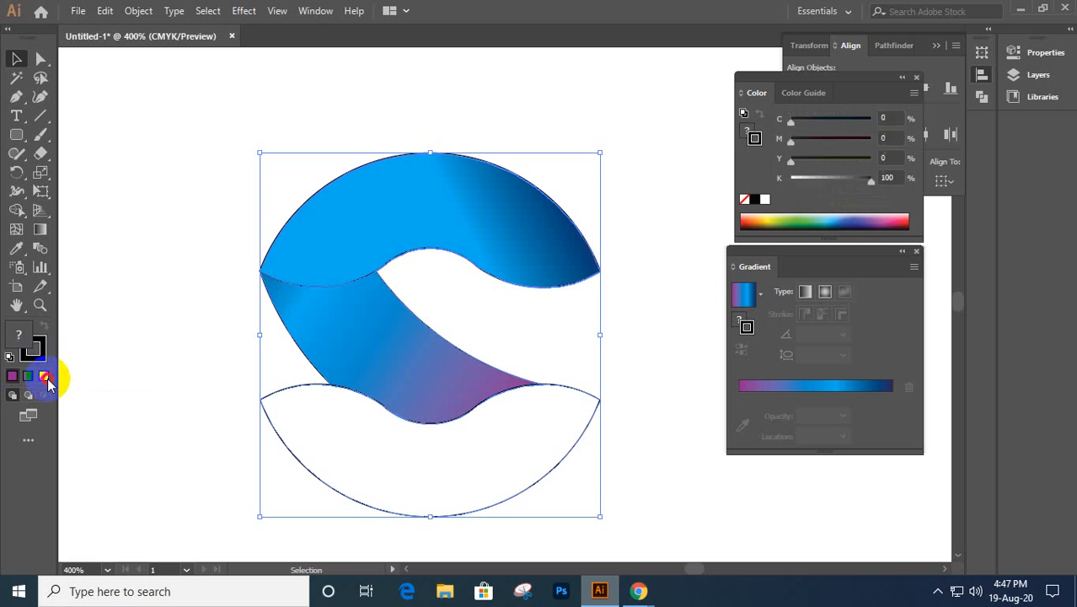
{"action": "left_click", "coordinate": [43, 376]}
{"action": "left_click", "coordinate": [16, 335]}
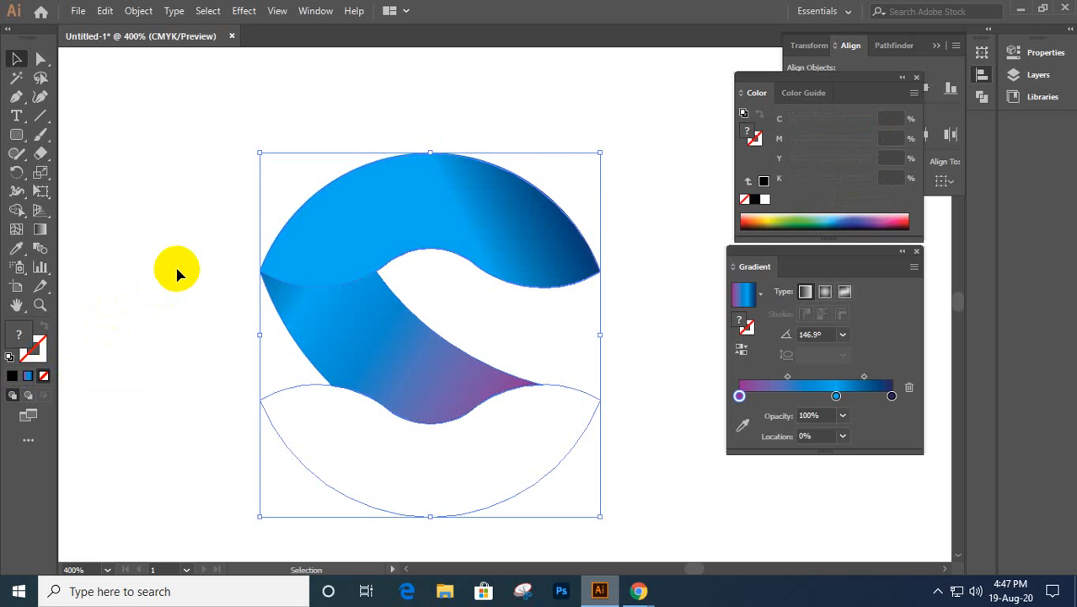
{"action": "left_click", "coordinate": [177, 274]}
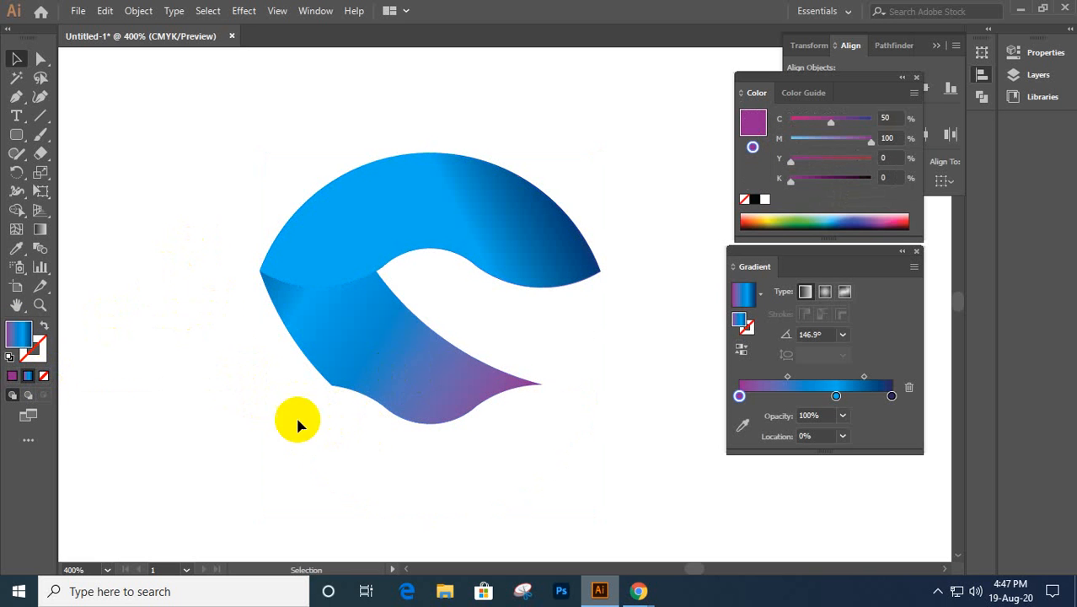
- Select the lower curved shape and fill it with the purple, light blue and navy linear gradient
{"action": "left_click_drag", "start_coordinate": [249, 393], "coordinate": [373, 480]}
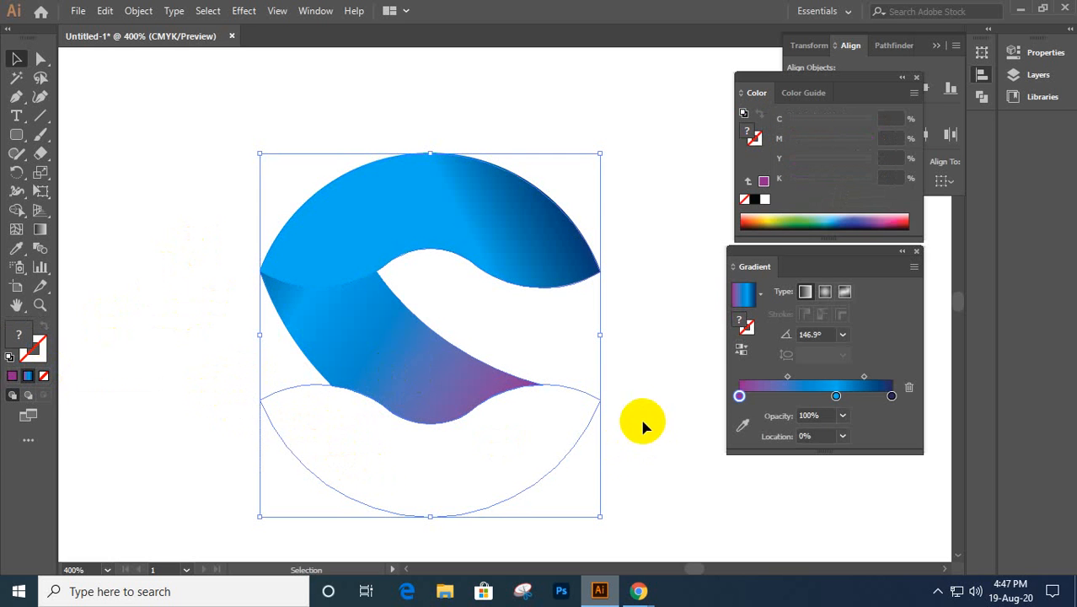
{"action": "left_click_drag", "start_coordinate": [635, 386], "coordinate": [577, 444]}
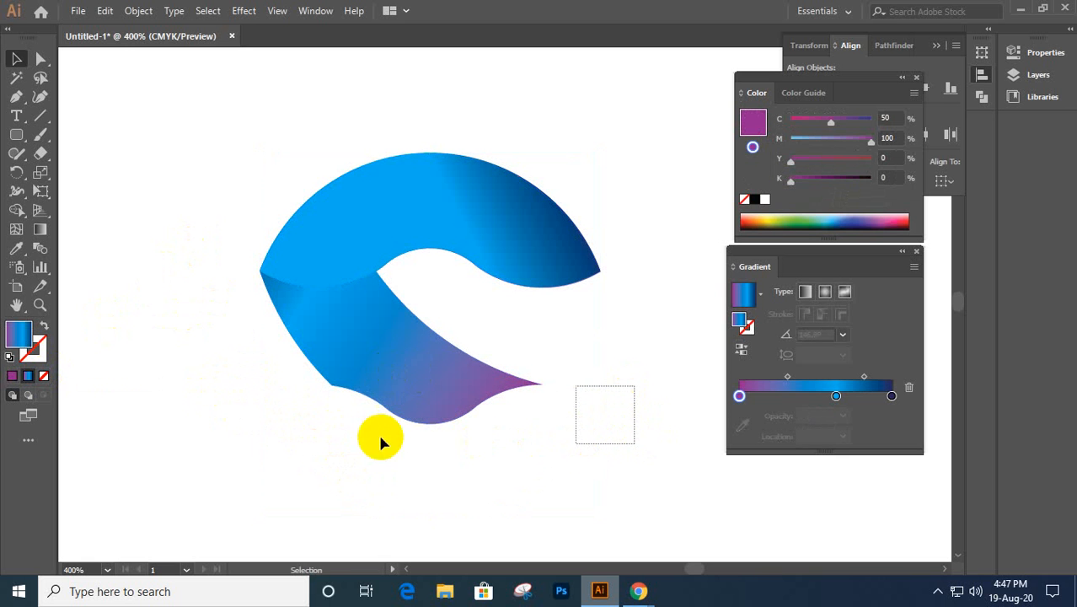
{"action": "left_click", "coordinate": [38, 233]}
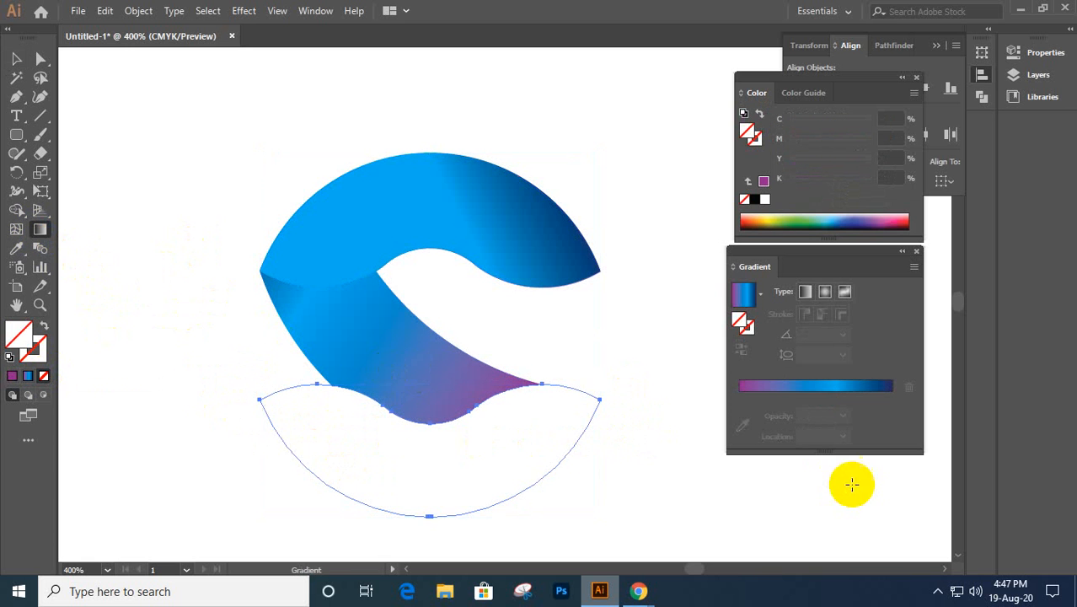
{"action": "left_click", "coordinate": [772, 396]}
{"action": "left_click", "coordinate": [823, 435]}
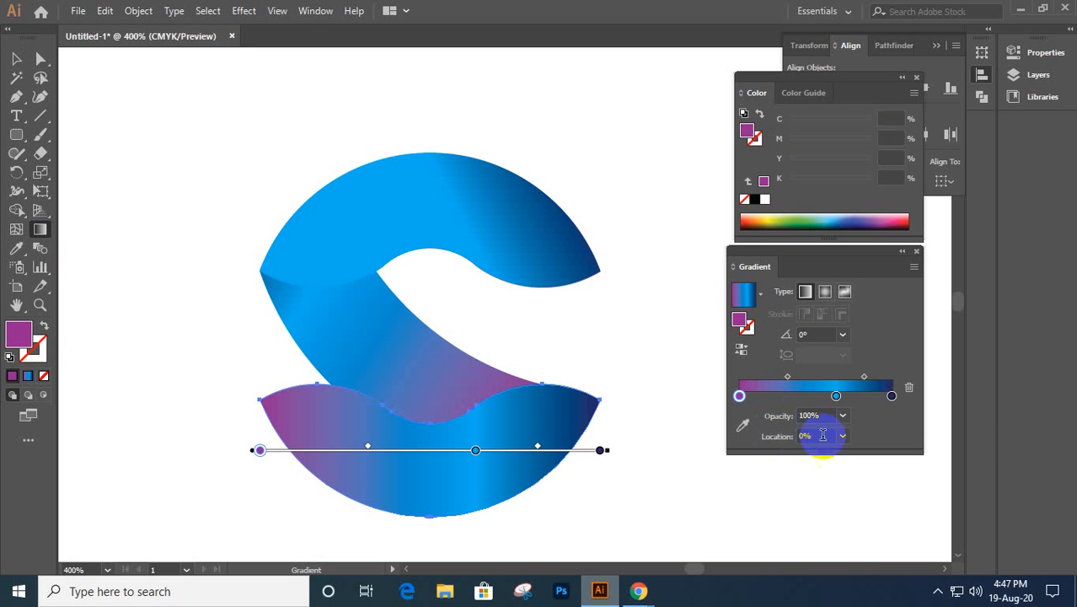
- Reverse the lower shape's gradient so navy starts and purple ends it, and move the middle light blue stop to about 46.19%
{"action": "mouse_move", "coordinate": [893, 399]}
{"action": "left_mouse_down"}
{"action": "mouse_move", "coordinate": [793, 406]}
{"action": "mouse_move", "coordinate": [899, 399]}
{"action": "mouse_move", "coordinate": [887, 411]}
{"action": "left_mouse_up"}
{"action": "left_click_drag", "start_coordinate": [791, 400], "coordinate": [711, 401]}
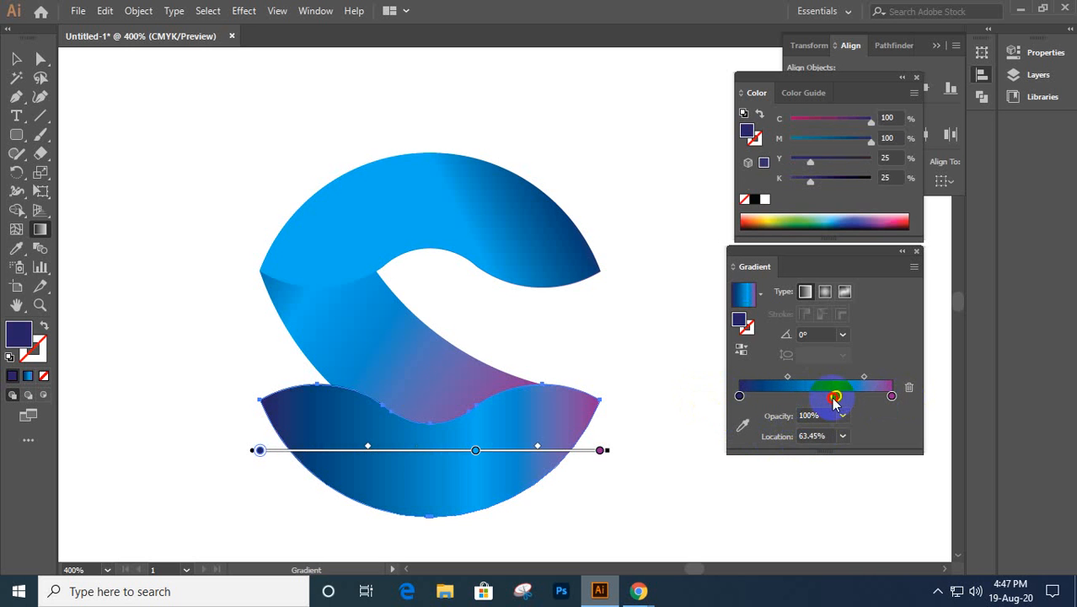
{"action": "left_click_drag", "start_coordinate": [833, 400], "coordinate": [809, 398]}
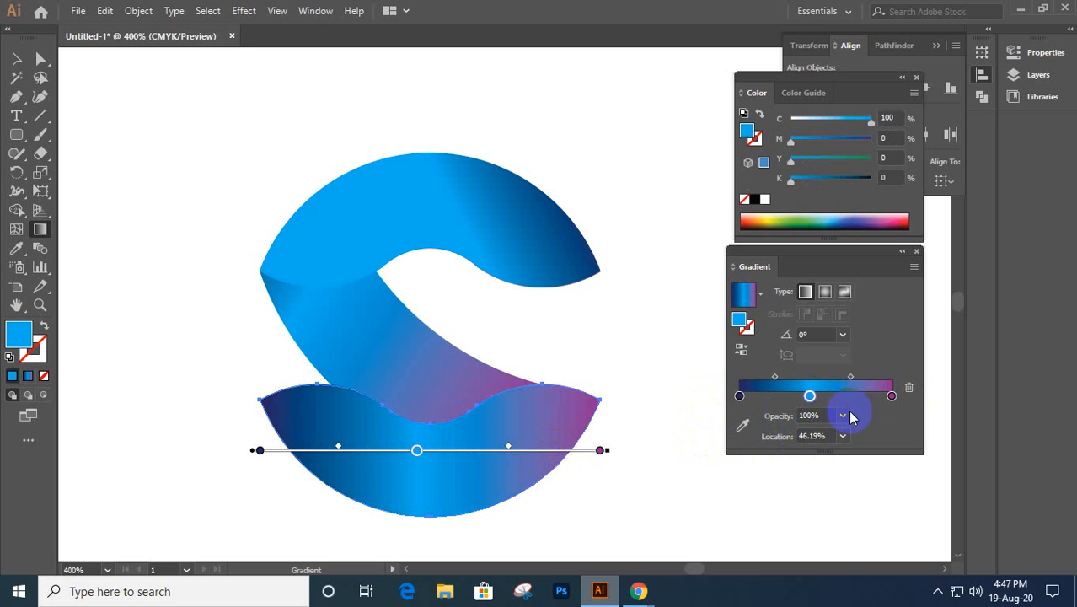
- Redraw the lower shape's gradient diagonally at about 25.5°, running from navy at its lower left to purple toward its upper right
{"action": "left_click_drag", "start_coordinate": [595, 394], "coordinate": [276, 510]}
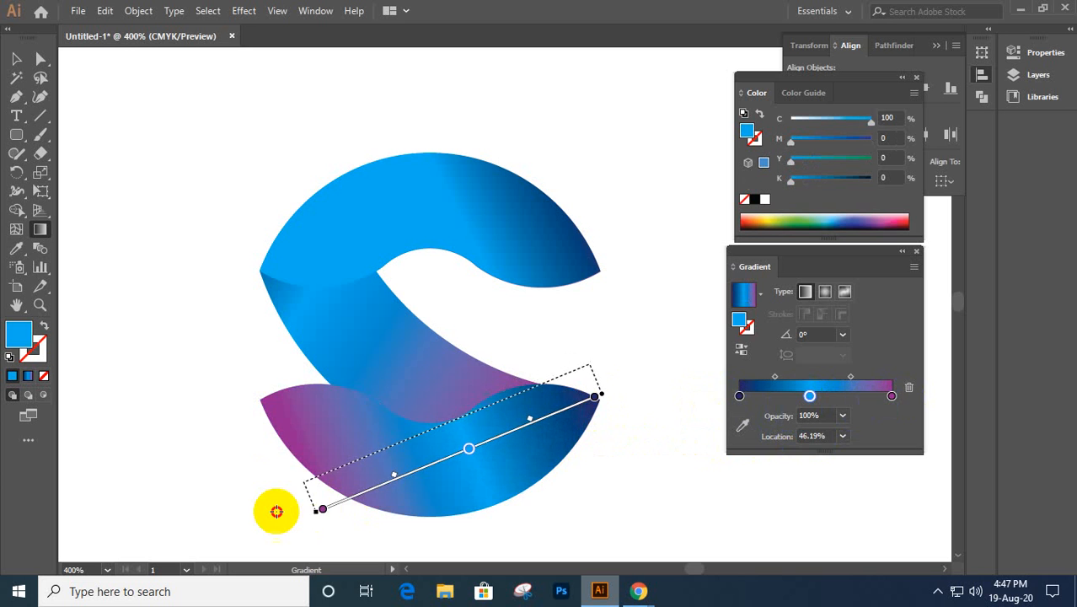
{"action": "left_click_drag", "start_coordinate": [268, 426], "coordinate": [525, 402]}
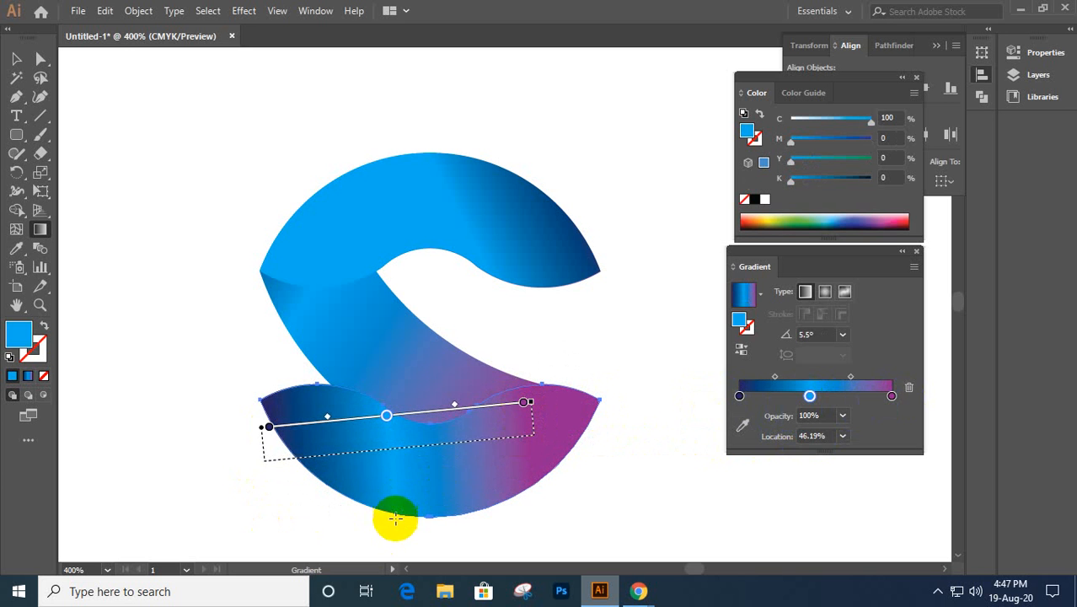
{"action": "left_click_drag", "start_coordinate": [376, 536], "coordinate": [515, 428]}
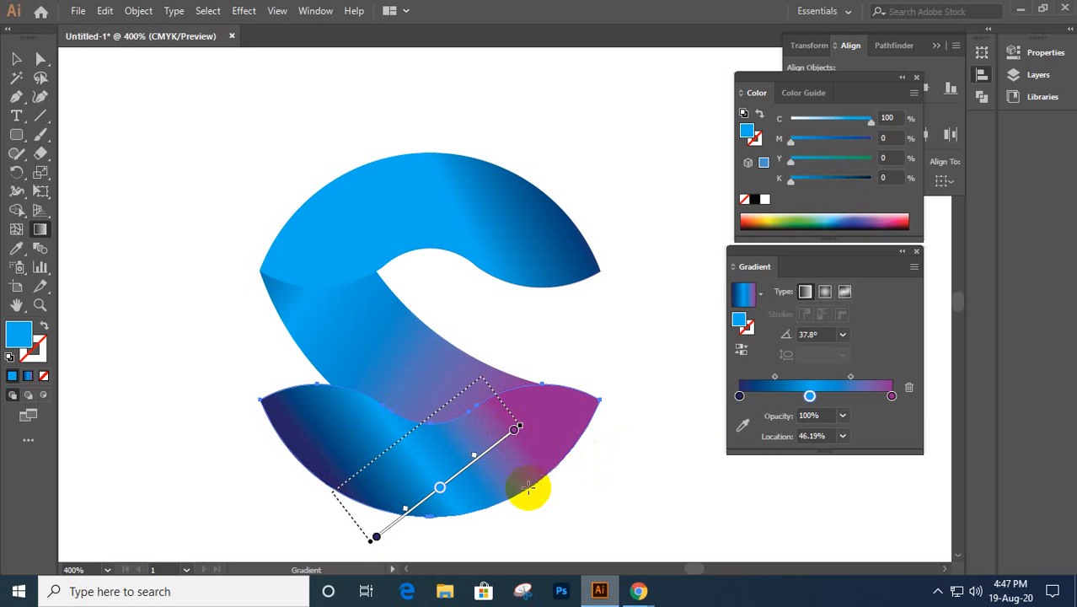
{"action": "left_click_drag", "start_coordinate": [410, 544], "coordinate": [516, 384]}
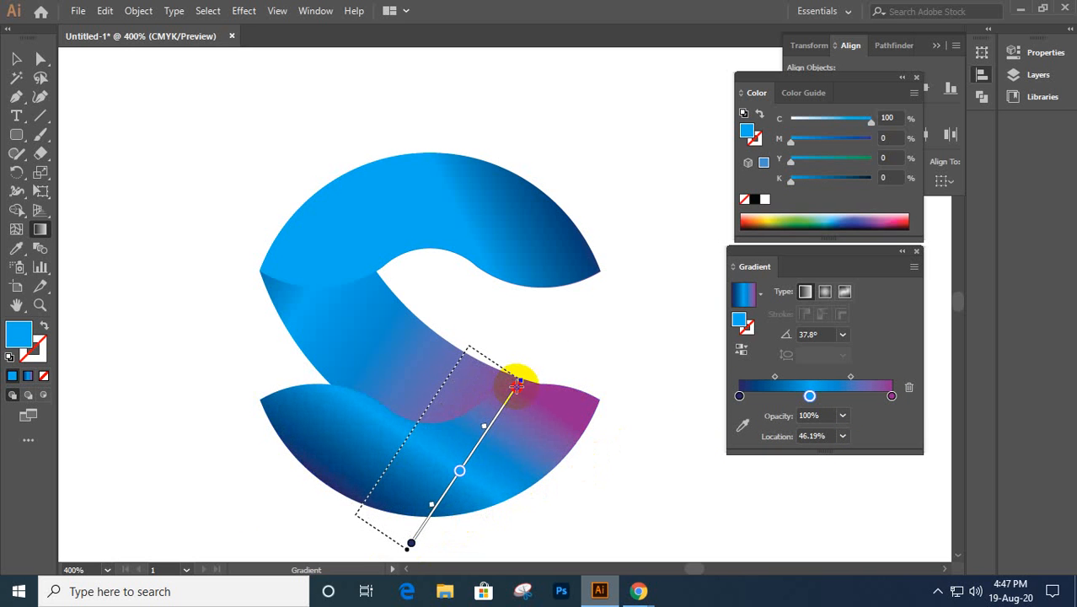
{"action": "left_click_drag", "start_coordinate": [277, 481], "coordinate": [489, 380]}
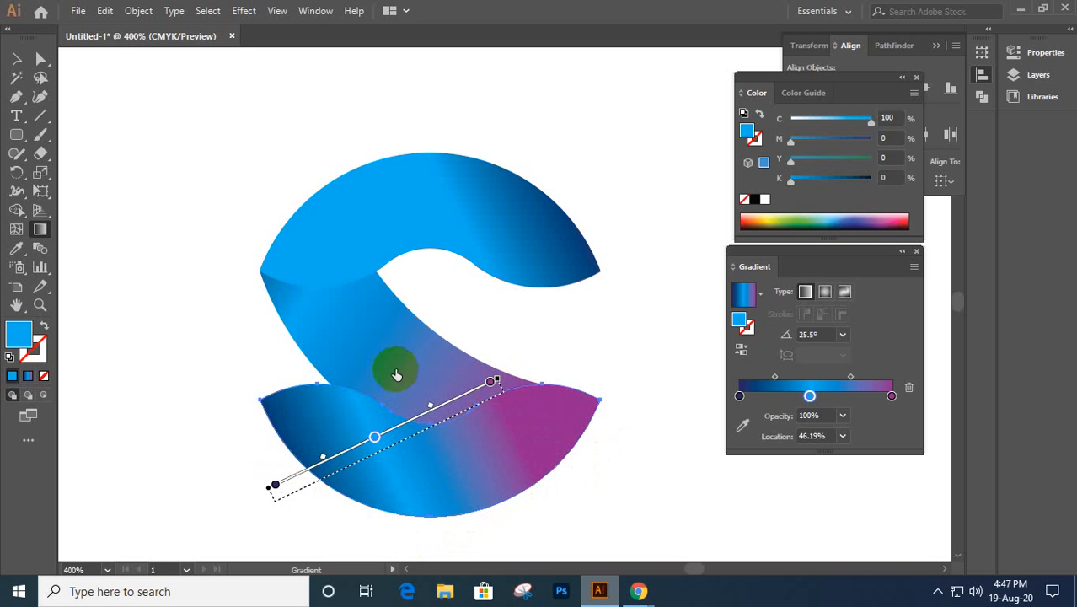
- Select the middle band and redraw its gradient at about 155.8°, running from purple at its lower right to navy at its upper left tip
{"action": "key", "text": "v"}
{"action": "left_click", "coordinate": [391, 338]}
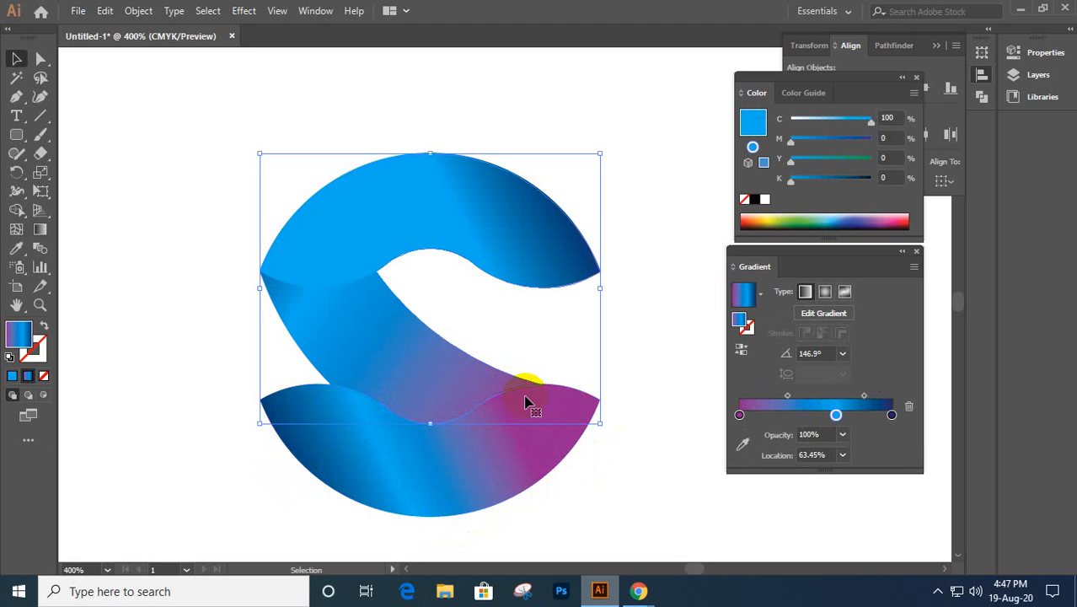
{"action": "key", "text": "g"}
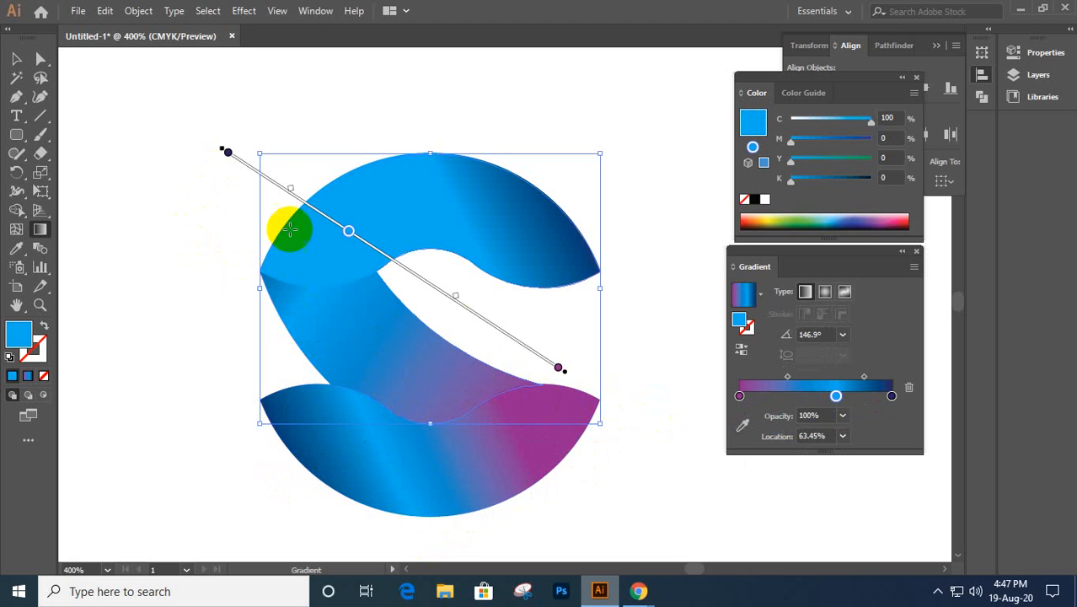
{"action": "mouse_move", "coordinate": [288, 228]}
{"action": "left_mouse_down"}
{"action": "mouse_move", "coordinate": [550, 371]}
{"action": "mouse_move", "coordinate": [360, 342]}
{"action": "mouse_move", "coordinate": [186, 261]}
{"action": "left_mouse_up"}
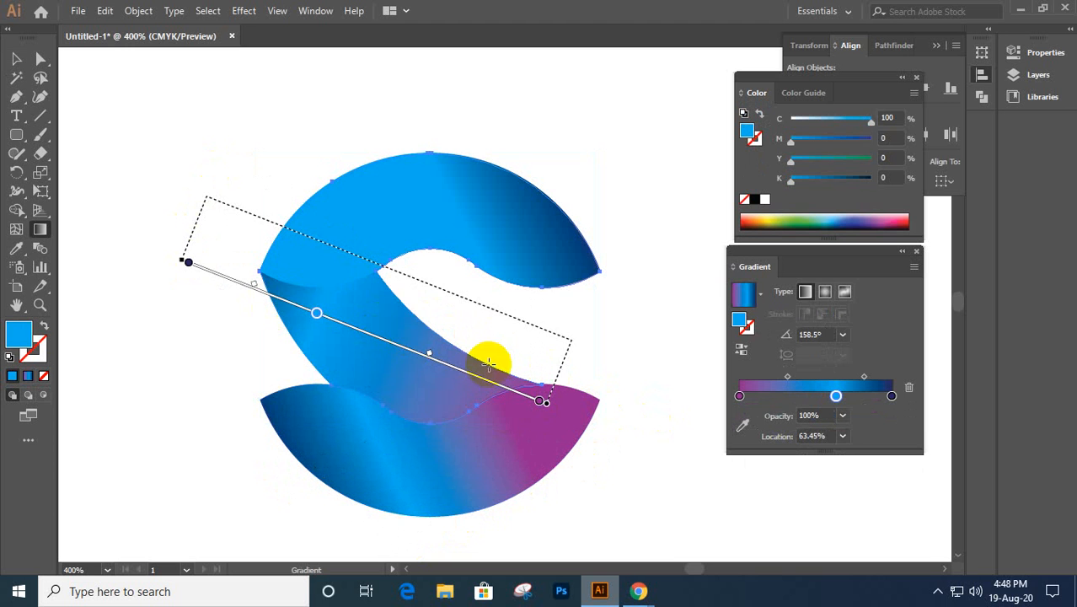
{"action": "mouse_move", "coordinate": [487, 363]}
{"action": "left_mouse_down"}
{"action": "mouse_move", "coordinate": [313, 307]}
{"action": "mouse_move", "coordinate": [231, 270]}
{"action": "mouse_move", "coordinate": [209, 236]}
{"action": "mouse_move", "coordinate": [245, 270]}
{"action": "mouse_move", "coordinate": [246, 241]}
{"action": "left_mouse_up"}
{"action": "mouse_move", "coordinate": [609, 377]}
{"action": "left_mouse_down"}
{"action": "mouse_move", "coordinate": [408, 356]}
{"action": "mouse_move", "coordinate": [234, 288]}
{"action": "left_mouse_up"}
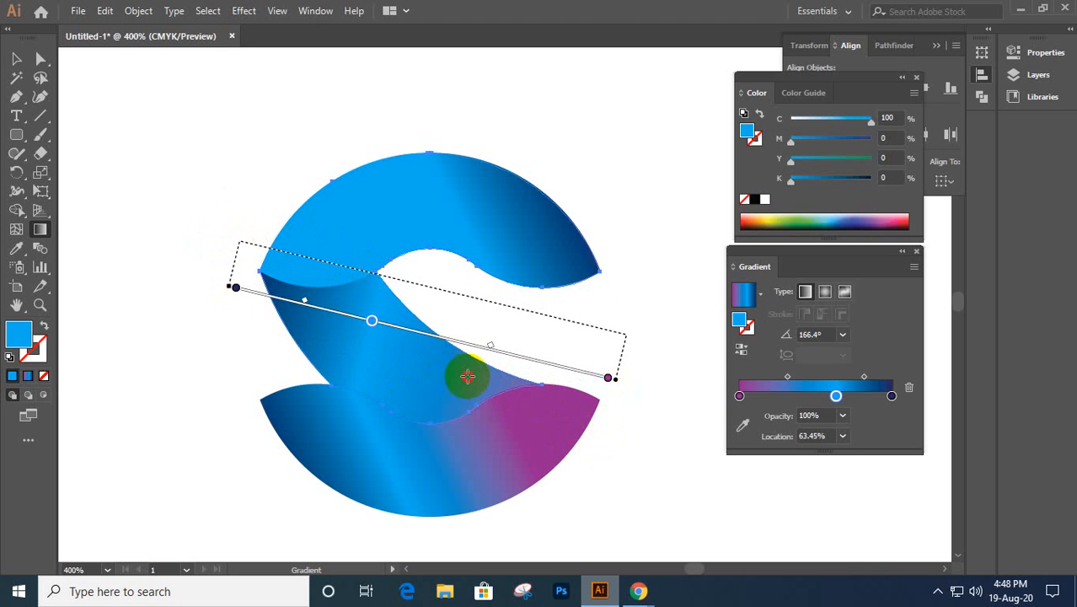
{"action": "mouse_move", "coordinate": [471, 376]}
{"action": "left_mouse_down"}
{"action": "mouse_move", "coordinate": [259, 325]}
{"action": "mouse_move", "coordinate": [233, 305]}
{"action": "mouse_move", "coordinate": [234, 281]}
{"action": "mouse_move", "coordinate": [261, 291]}
{"action": "mouse_move", "coordinate": [252, 278]}
{"action": "left_mouse_up"}
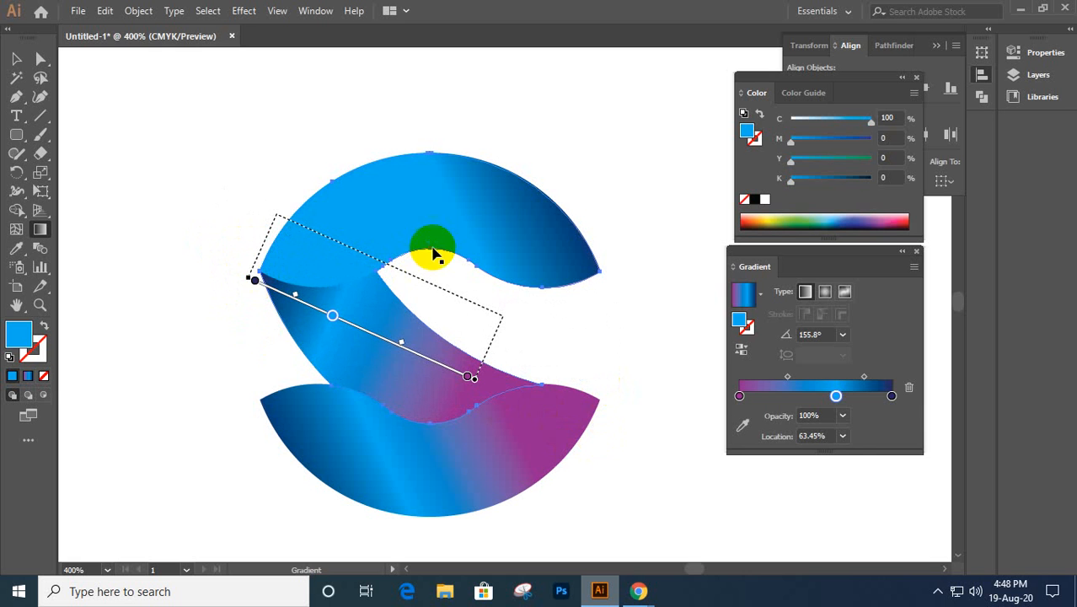
- Select the upper shape, remove the extra light blue stop from its gradient, and move the remaining light blue stop to about 53.3%
{"action": "key", "text": "v"}
{"action": "left_click", "coordinate": [445, 197]}
{"action": "left_click", "coordinate": [772, 413]}
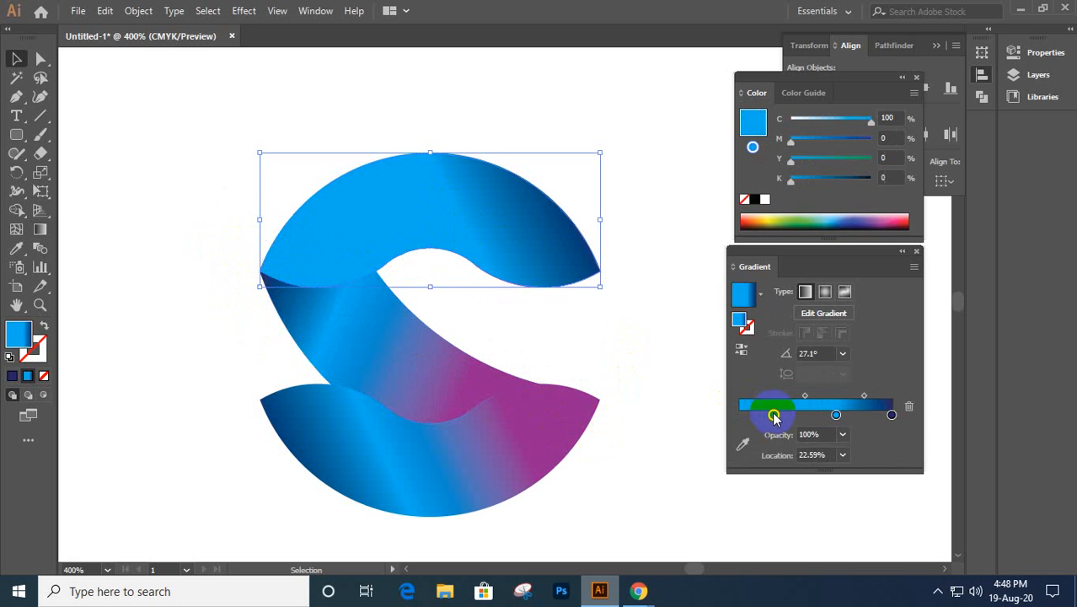
{"action": "left_click_drag", "start_coordinate": [775, 417], "coordinate": [680, 438]}
{"action": "left_click", "coordinate": [835, 414]}
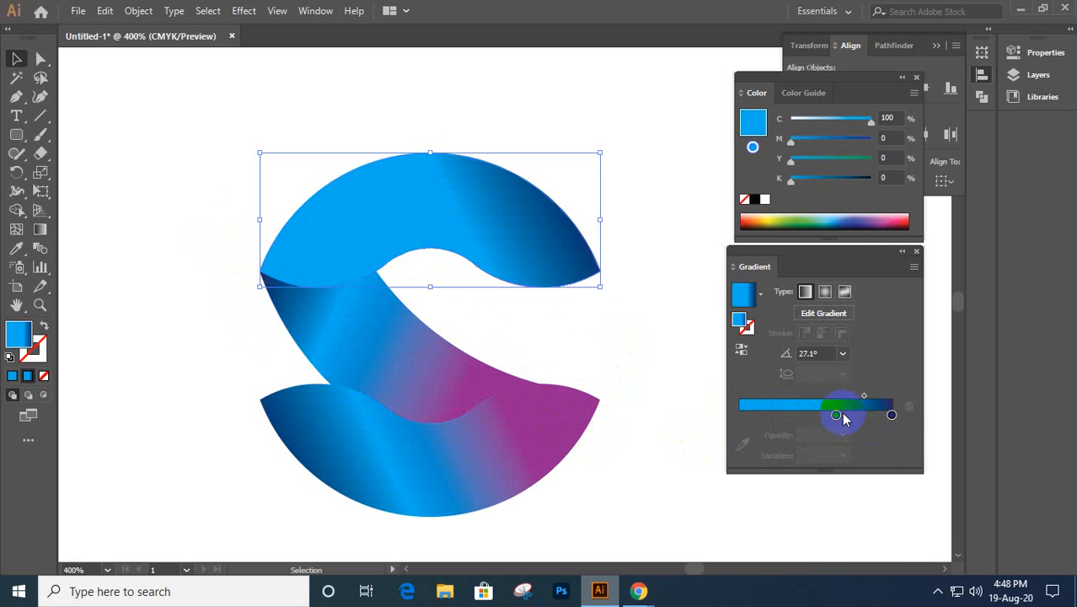
{"action": "left_click_drag", "start_coordinate": [836, 415], "coordinate": [820, 415]}
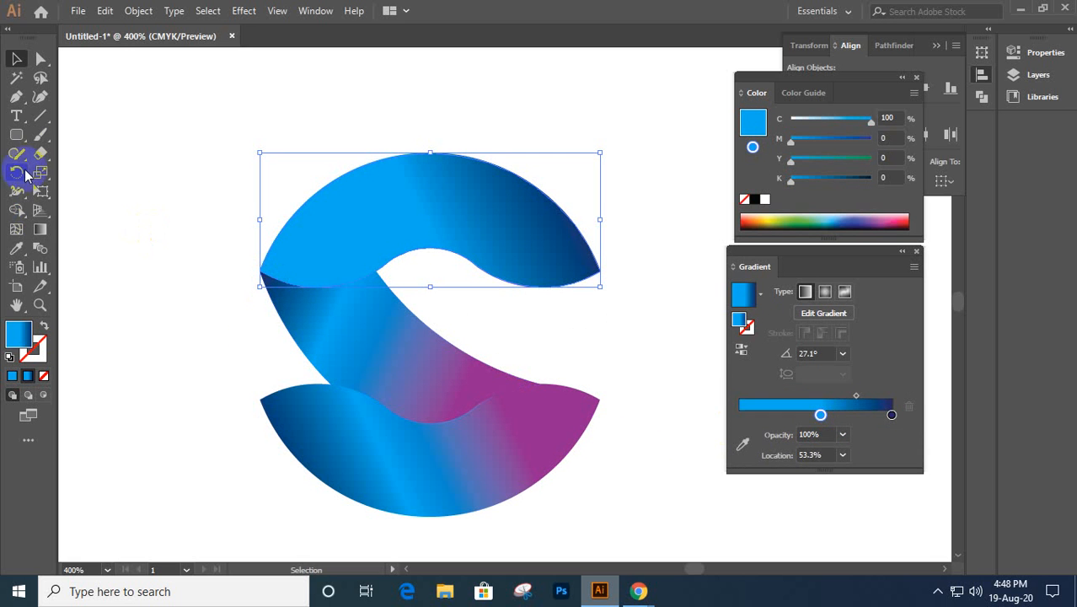
- Redraw the upper shape's gradient at 45°, running from light blue at its lower left tip to navy above the arch
{"action": "left_click", "coordinate": [38, 233]}
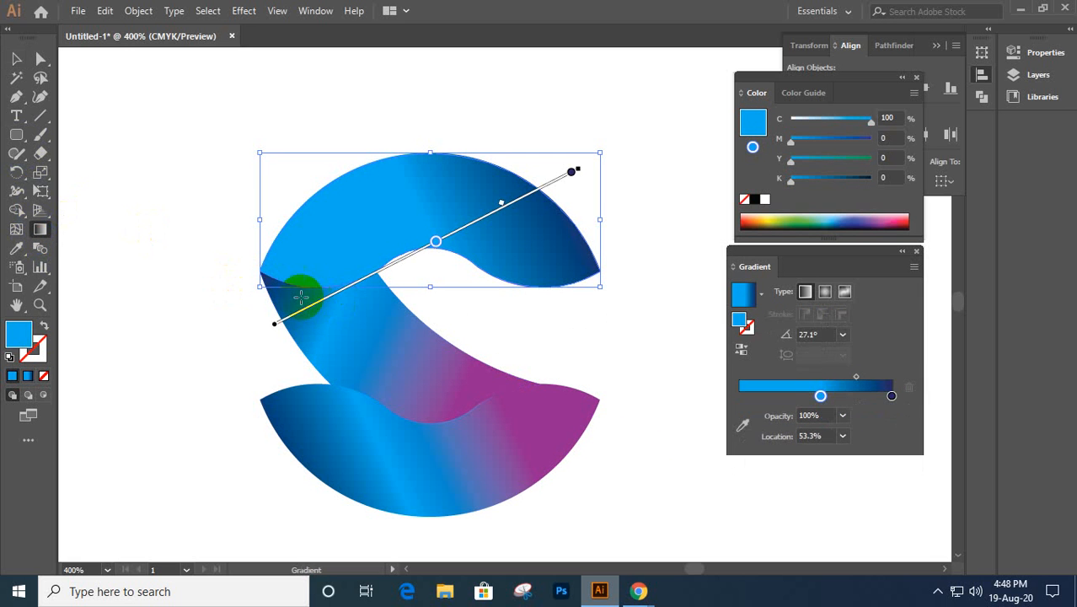
{"action": "left_click_drag", "start_coordinate": [532, 160], "coordinate": [299, 279]}
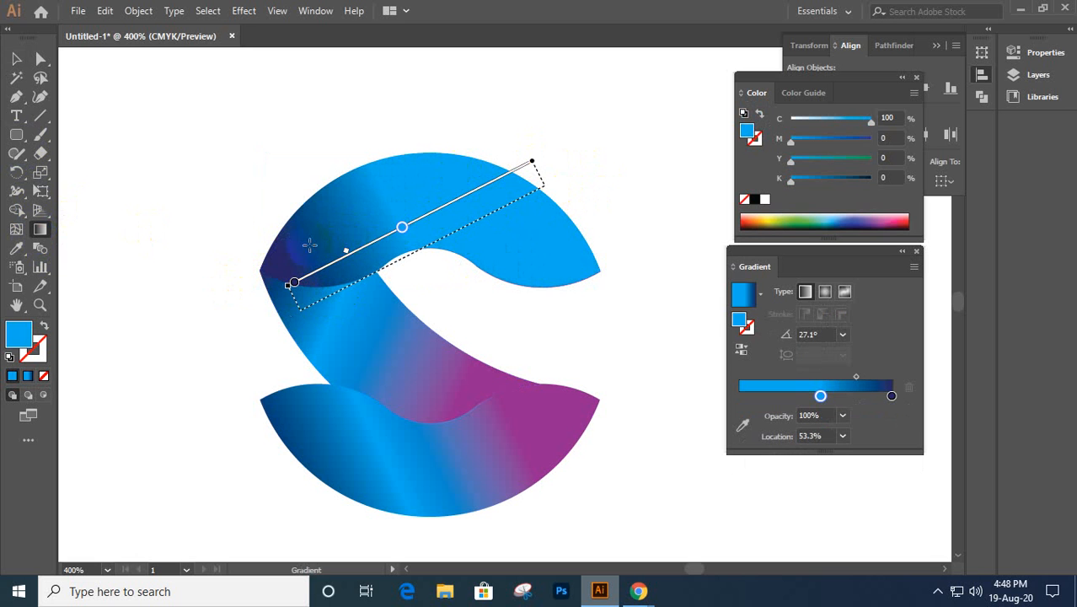
{"action": "left_click", "coordinate": [324, 325]}
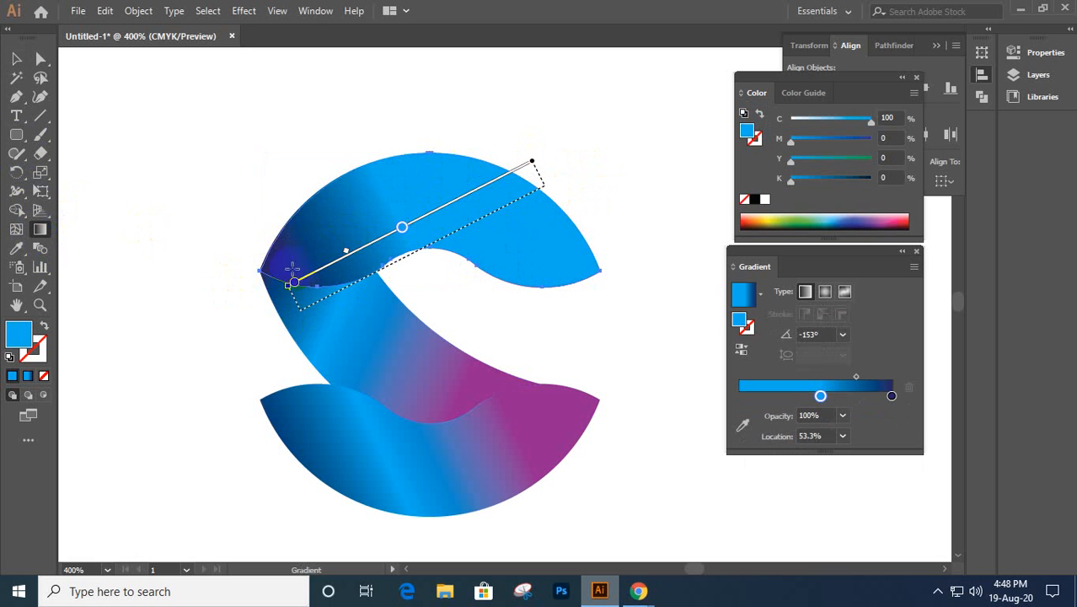
{"action": "mouse_move", "coordinate": [274, 243]}
{"action": "left_mouse_down"}
{"action": "mouse_move", "coordinate": [469, 207]}
{"action": "mouse_move", "coordinate": [550, 173]}
{"action": "mouse_move", "coordinate": [423, 124]}
{"action": "mouse_move", "coordinate": [436, 113]}
{"action": "left_mouse_up"}
{"action": "mouse_move", "coordinate": [281, 289]}
{"action": "left_mouse_down"}
{"action": "mouse_move", "coordinate": [483, 101]}
{"action": "mouse_move", "coordinate": [461, 108]}
{"action": "left_mouse_up"}
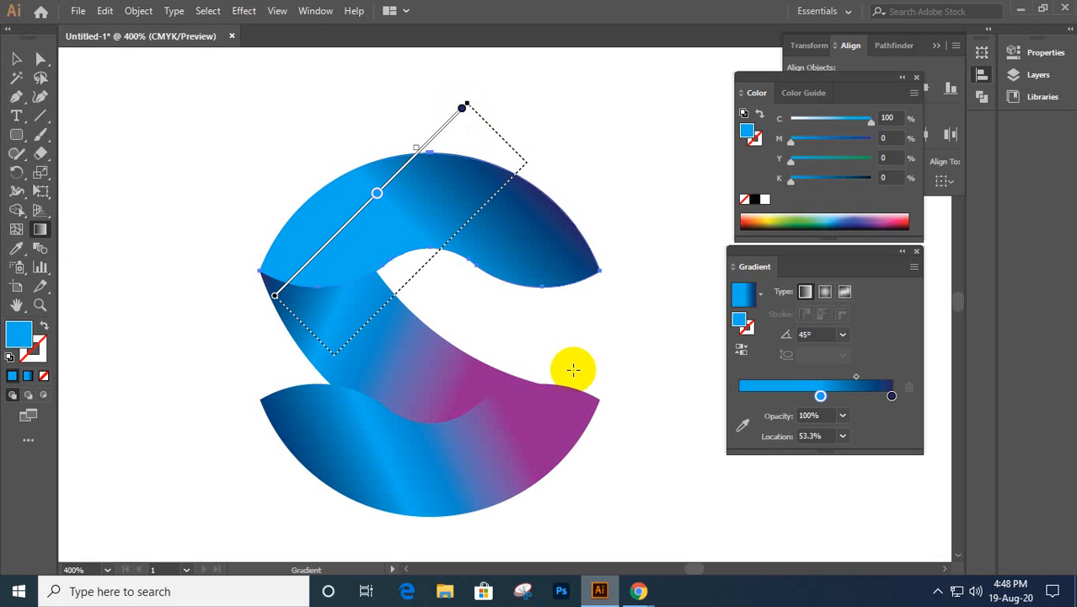
- Redraw the lower shape's gradient at about -157.1°, from navy at its upper right to purple at its lower left, and deselect it
{"action": "key", "text": "v"}
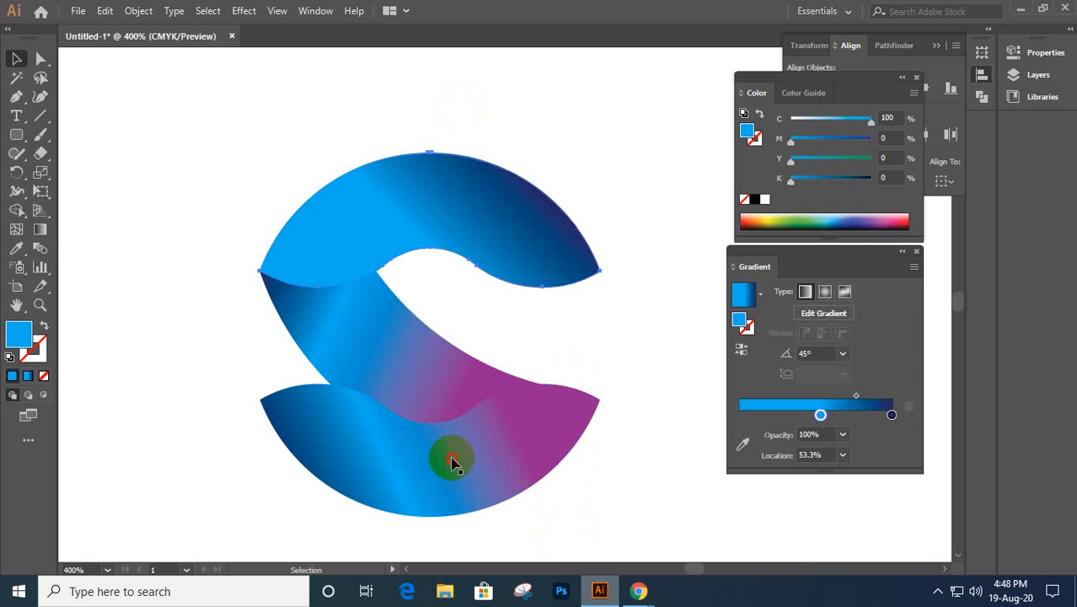
{"action": "left_click", "coordinate": [452, 461]}
{"action": "left_click", "coordinate": [40, 228]}
{"action": "left_click", "coordinate": [312, 403]}
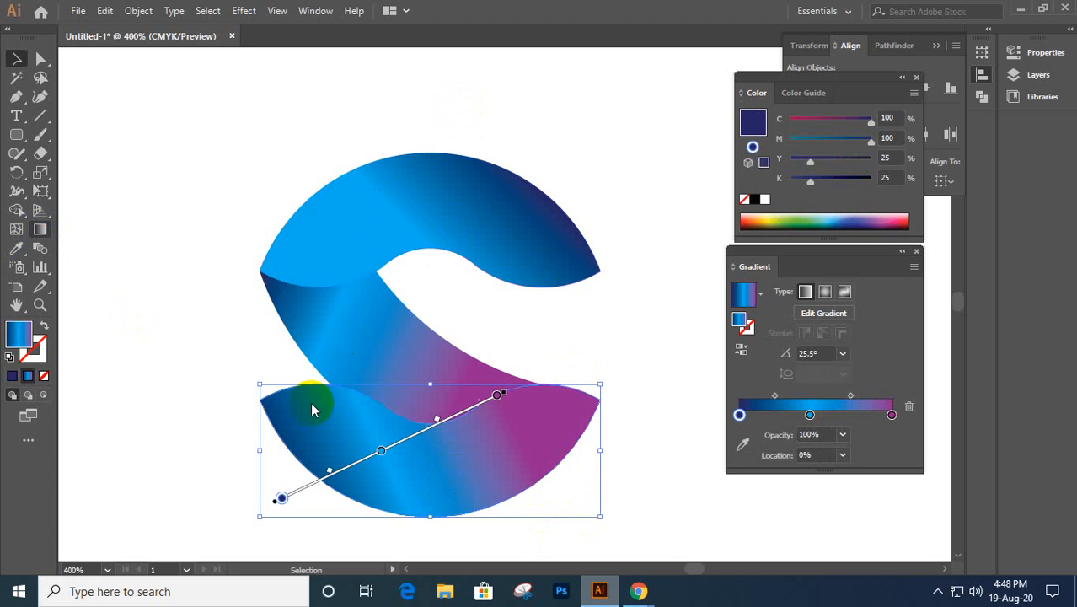
{"action": "left_click_drag", "start_coordinate": [598, 477], "coordinate": [313, 403]}
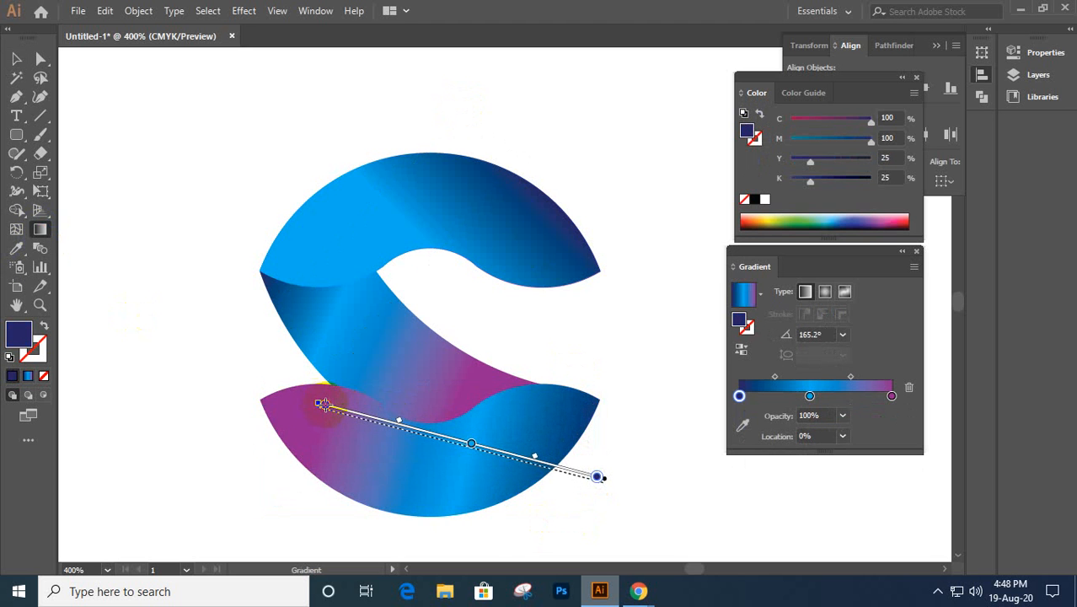
{"action": "mouse_move", "coordinate": [621, 465]}
{"action": "left_mouse_down"}
{"action": "mouse_move", "coordinate": [358, 389]}
{"action": "mouse_move", "coordinate": [407, 354]}
{"action": "mouse_move", "coordinate": [371, 349]}
{"action": "mouse_move", "coordinate": [296, 379]}
{"action": "mouse_move", "coordinate": [270, 457]}
{"action": "mouse_move", "coordinate": [266, 486]}
{"action": "mouse_move", "coordinate": [318, 516]}
{"action": "mouse_move", "coordinate": [352, 519]}
{"action": "mouse_move", "coordinate": [327, 519]}
{"action": "left_mouse_up"}
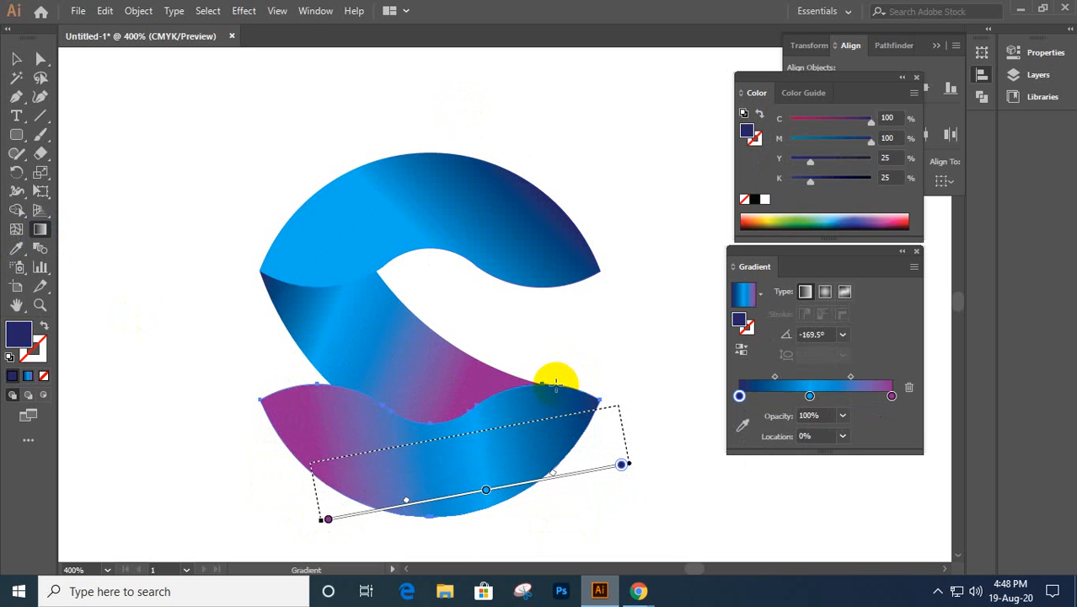
{"action": "left_click_drag", "start_coordinate": [552, 371], "coordinate": [279, 490]}
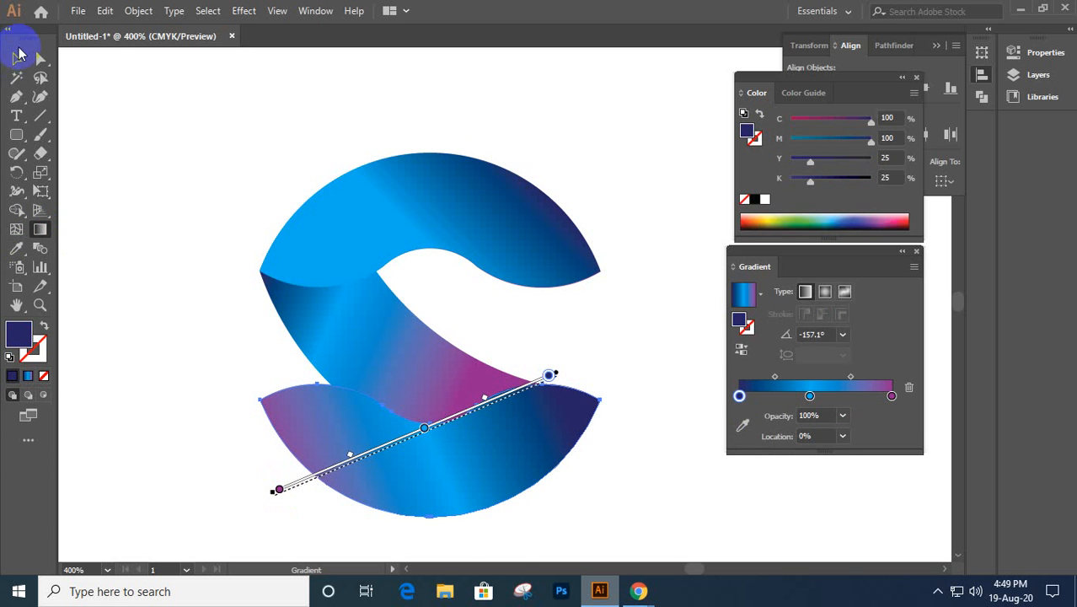
{"action": "key", "text": "v"}
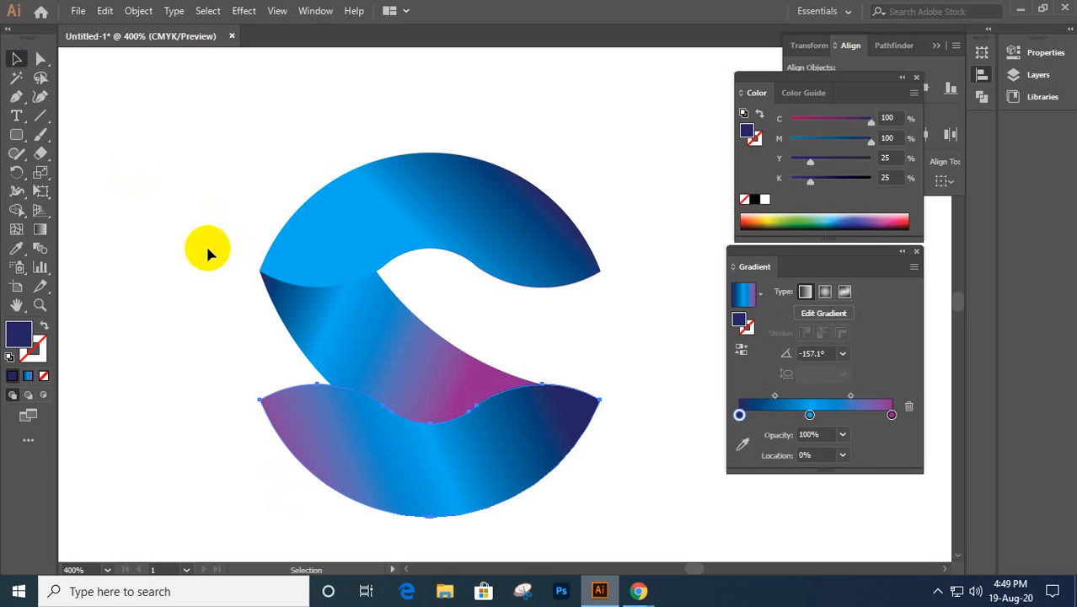
{"action": "left_click", "coordinate": [452, 253]}
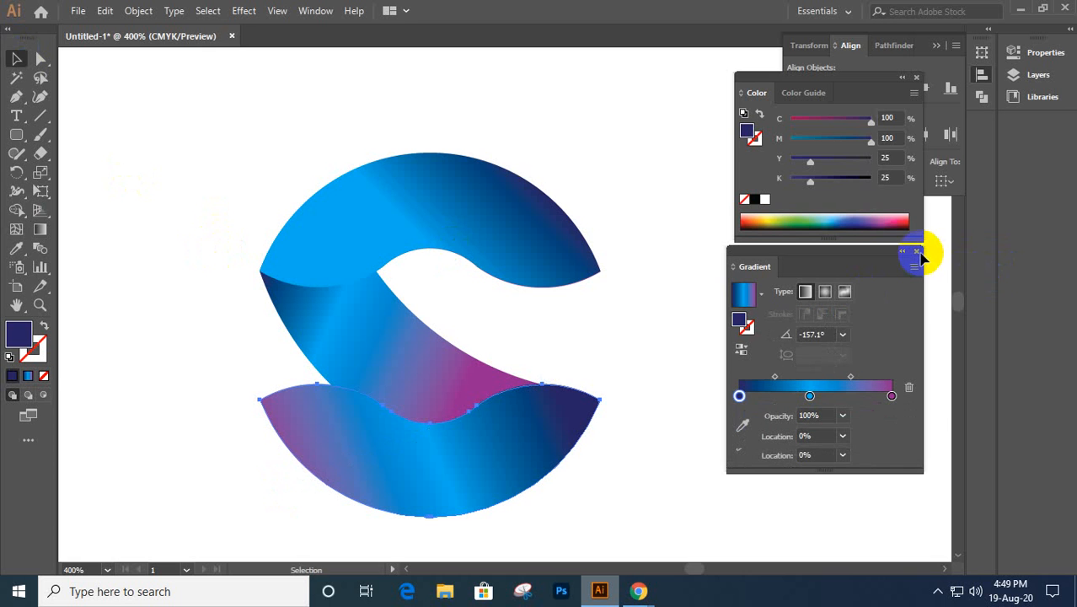
- Dock the Gradient panel, collapse the open panels to icons, and group Gradient below Transform, Align and Pathfinder
{"action": "left_click_drag", "start_coordinate": [849, 259], "coordinate": [990, 231]}
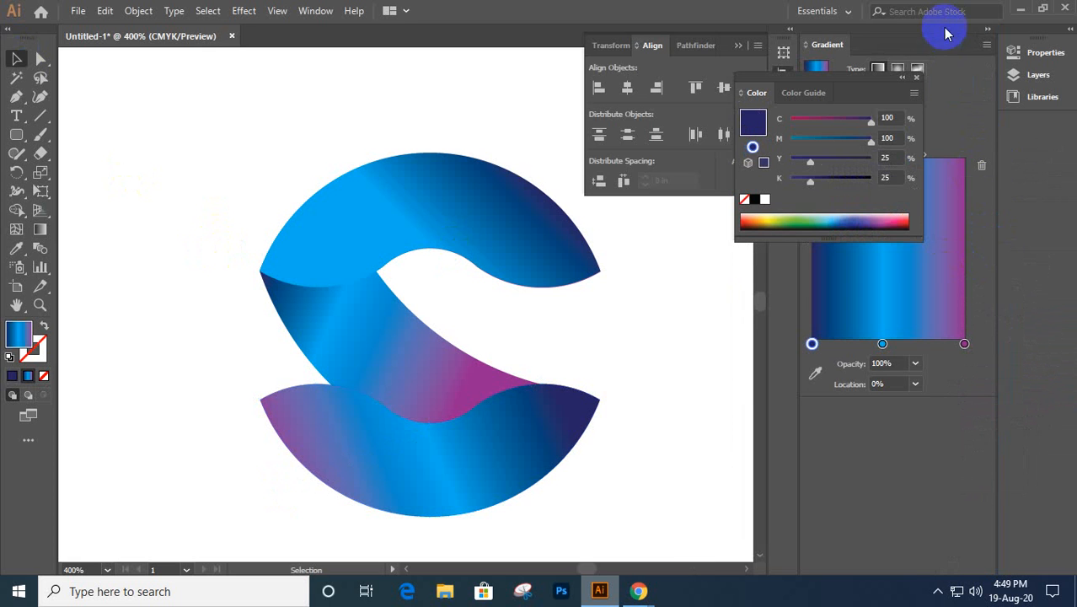
{"action": "left_click", "coordinate": [991, 32]}
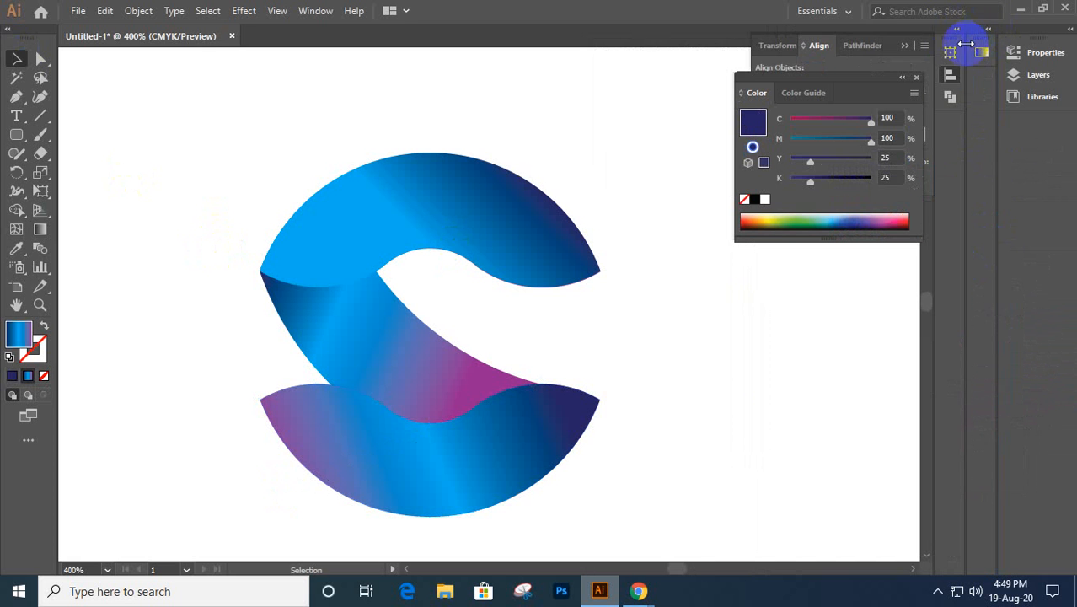
{"action": "left_click", "coordinate": [904, 45]}
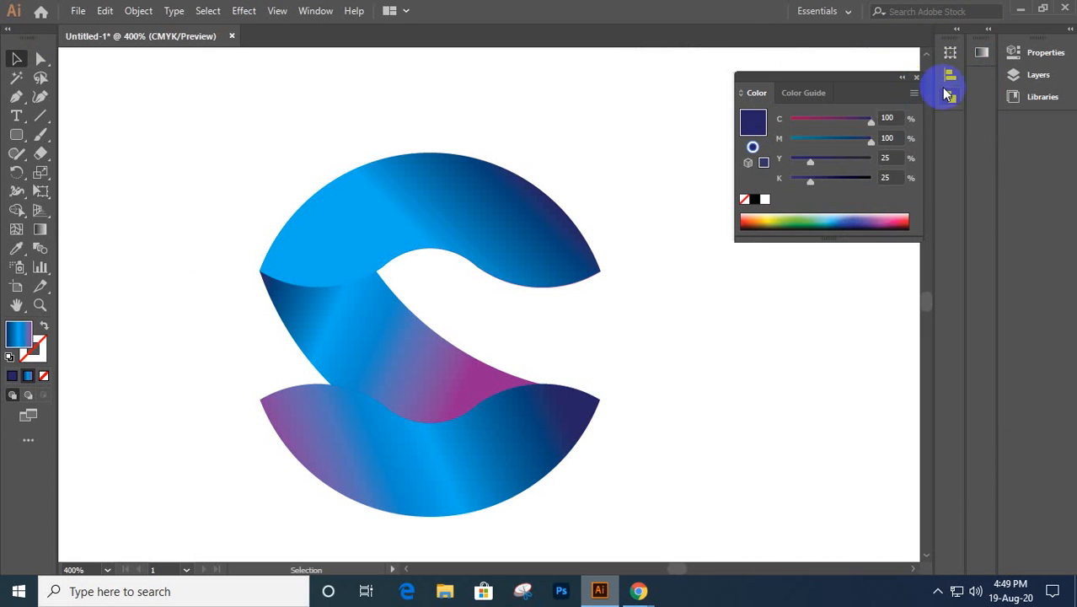
{"action": "mouse_move", "coordinate": [976, 31]}
{"action": "left_mouse_down"}
{"action": "mouse_move", "coordinate": [966, 87]}
{"action": "mouse_move", "coordinate": [977, 34]}
{"action": "mouse_move", "coordinate": [978, 72]}
{"action": "mouse_move", "coordinate": [954, 107]}
{"action": "left_mouse_up"}
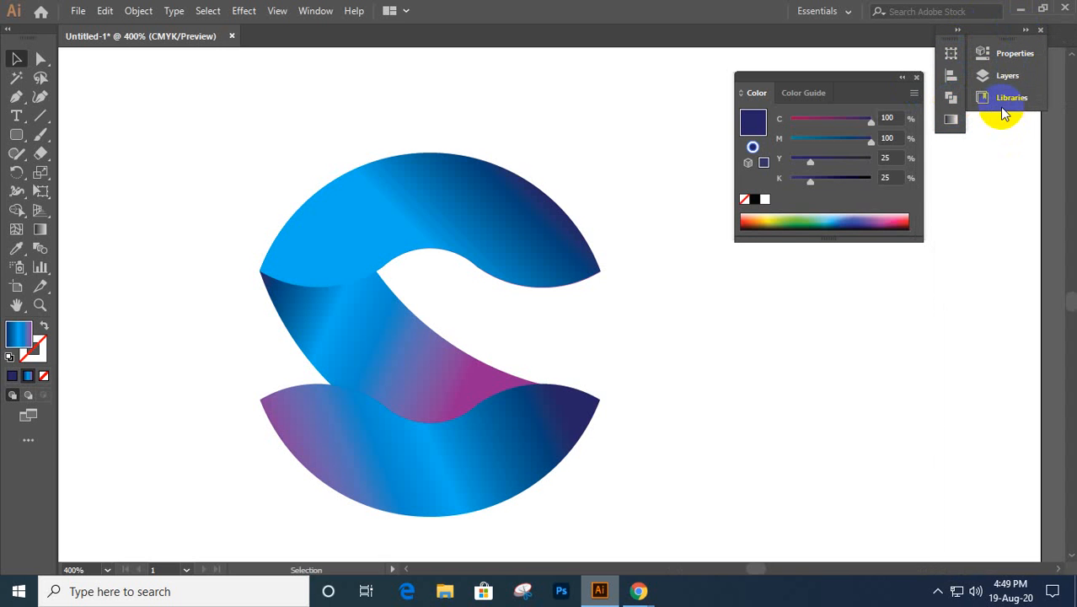
{"action": "left_click", "coordinate": [915, 80]}
- Select all the letter shapes and give them a light grey stroke with K at 22% and the other CMYK values at 0
{"action": "left_click_drag", "start_coordinate": [237, 154], "coordinate": [523, 516]}
{"action": "left_click", "coordinate": [37, 353]}
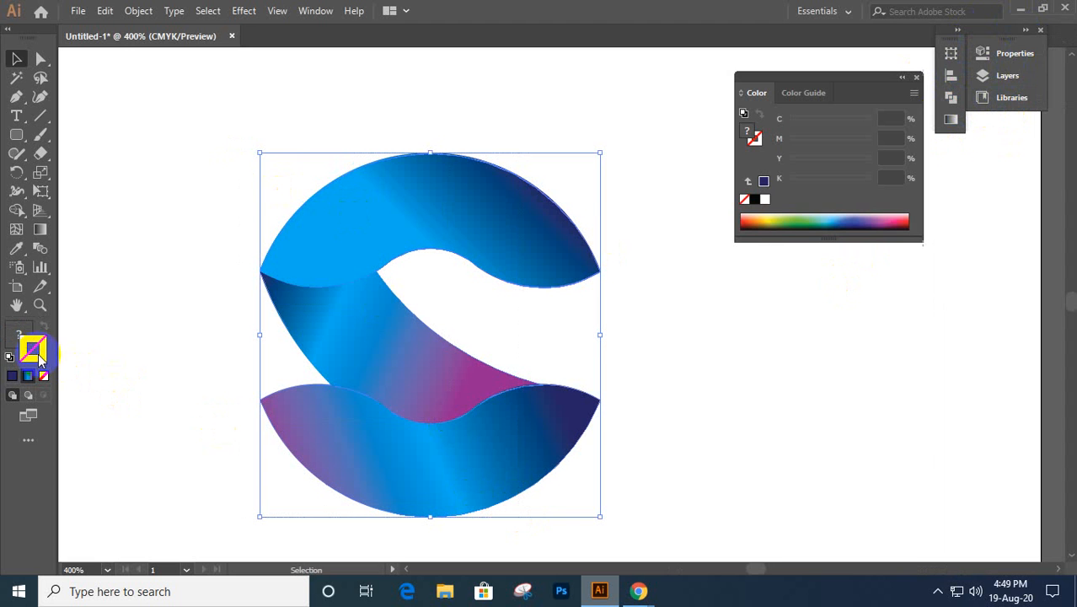
{"action": "left_click", "coordinate": [44, 375]}
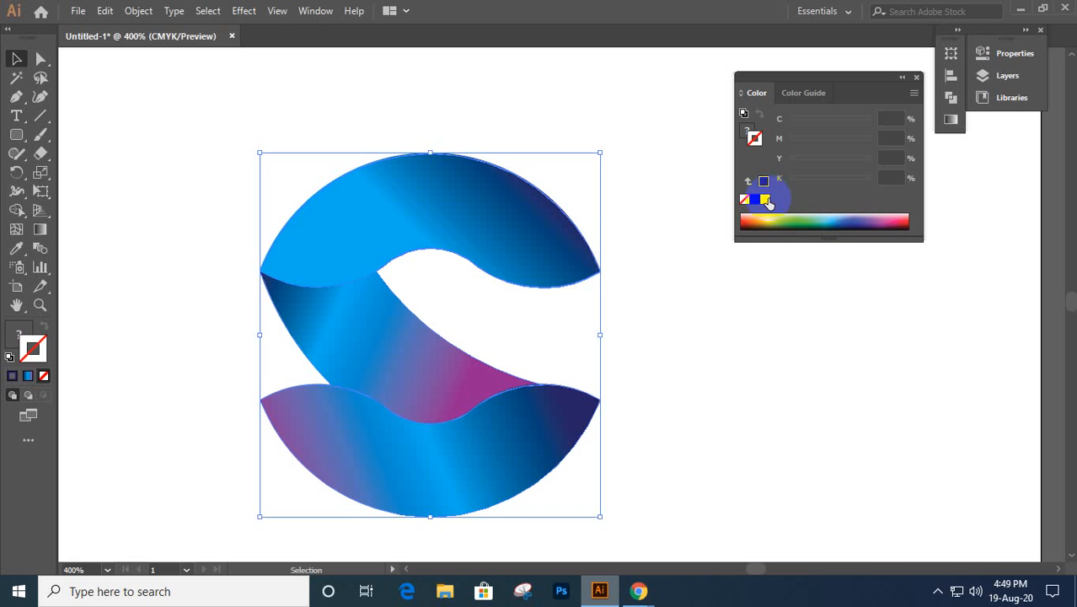
{"action": "left_click", "coordinate": [766, 200]}
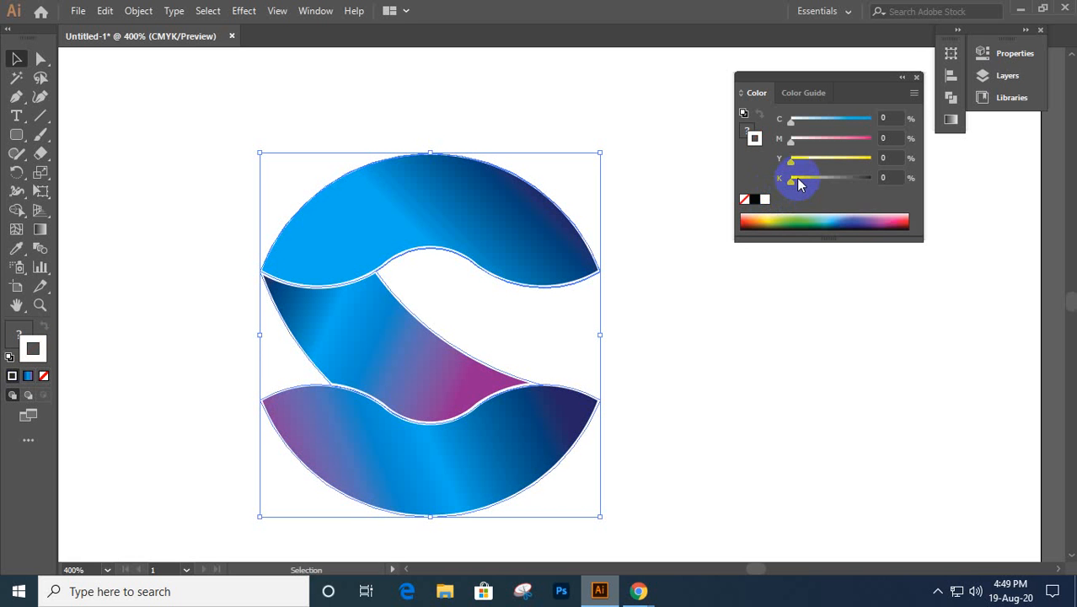
{"action": "left_click_drag", "start_coordinate": [794, 178], "coordinate": [809, 179]}
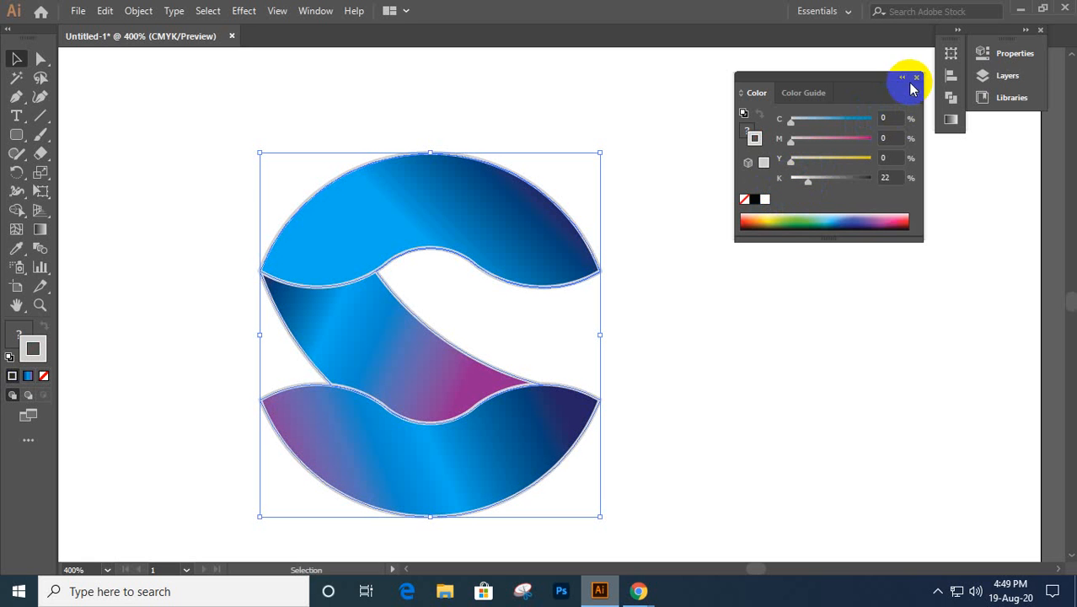
- Reduce the stroke weight of the selected S logo pieces to 0.25 pt and deselect them
{"action": "left_click", "coordinate": [1028, 54]}
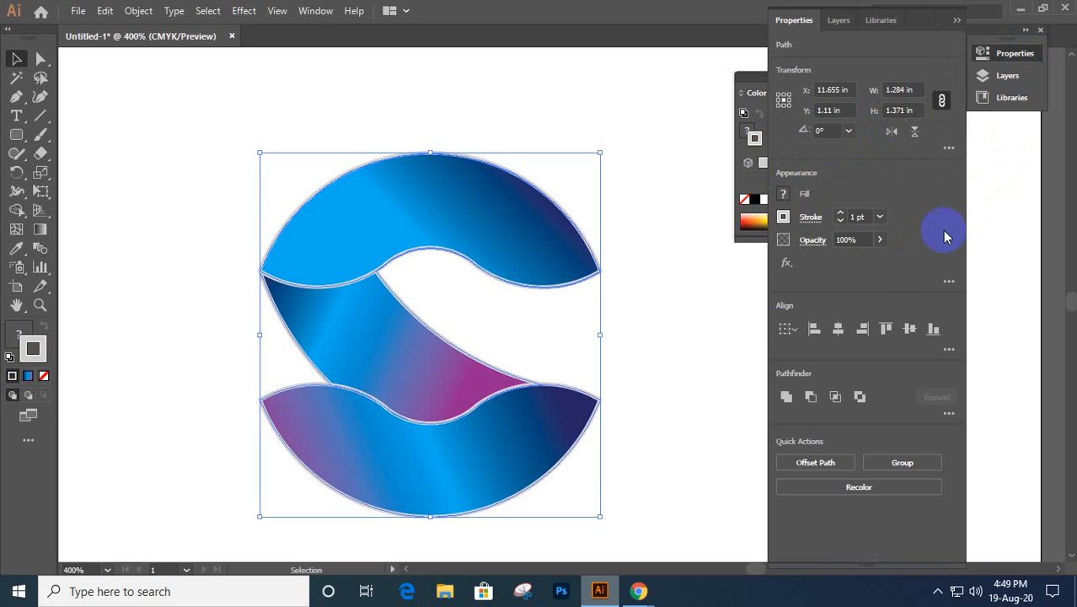
{"action": "left_click", "coordinate": [880, 217]}
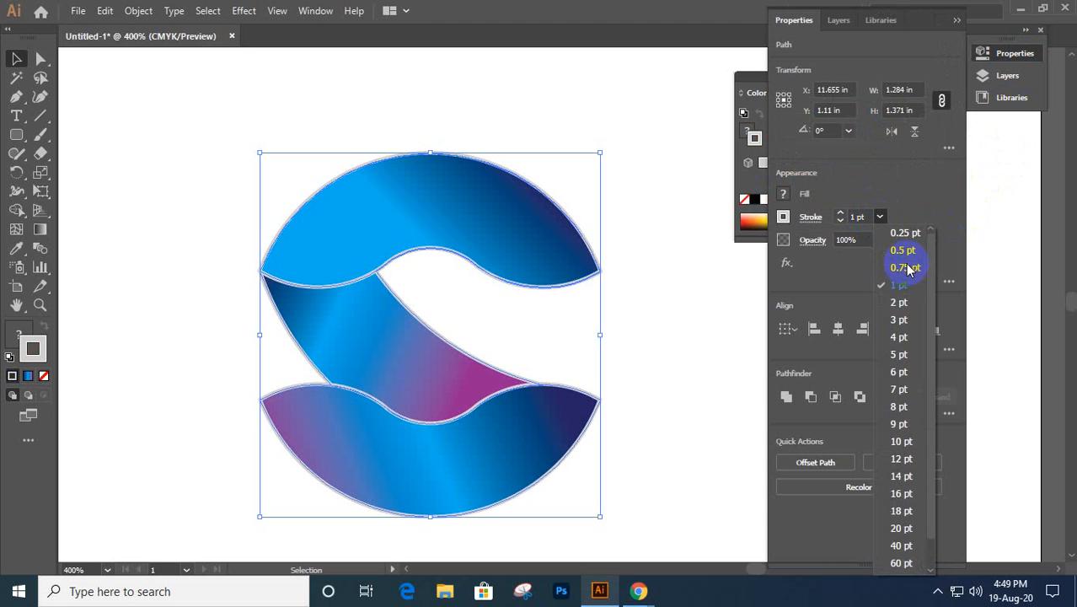
{"action": "left_click", "coordinate": [902, 233]}
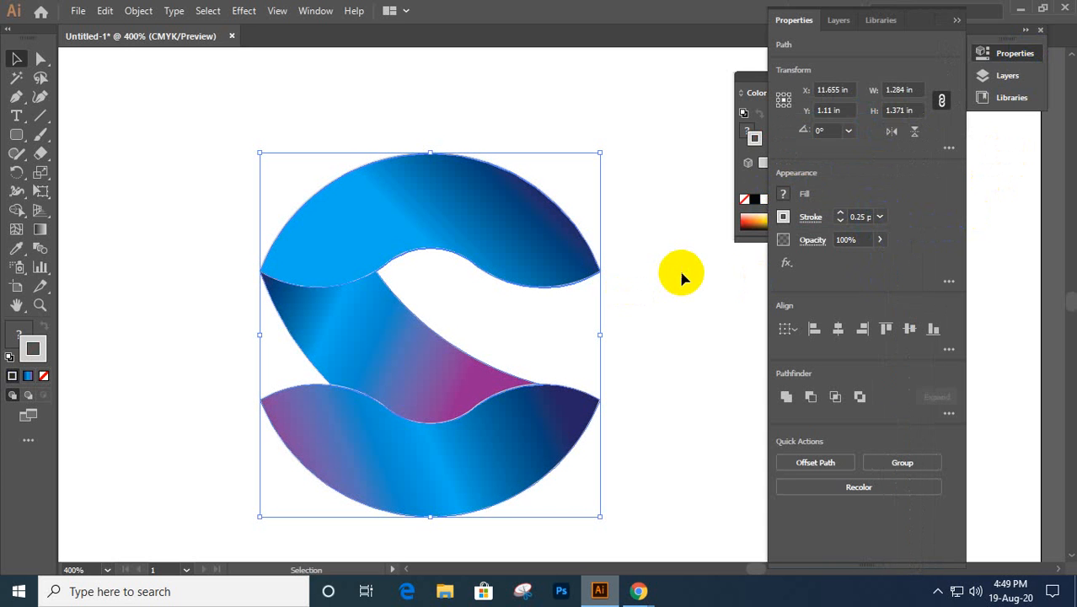
{"action": "key", "text": "ctrl+shift+a"}
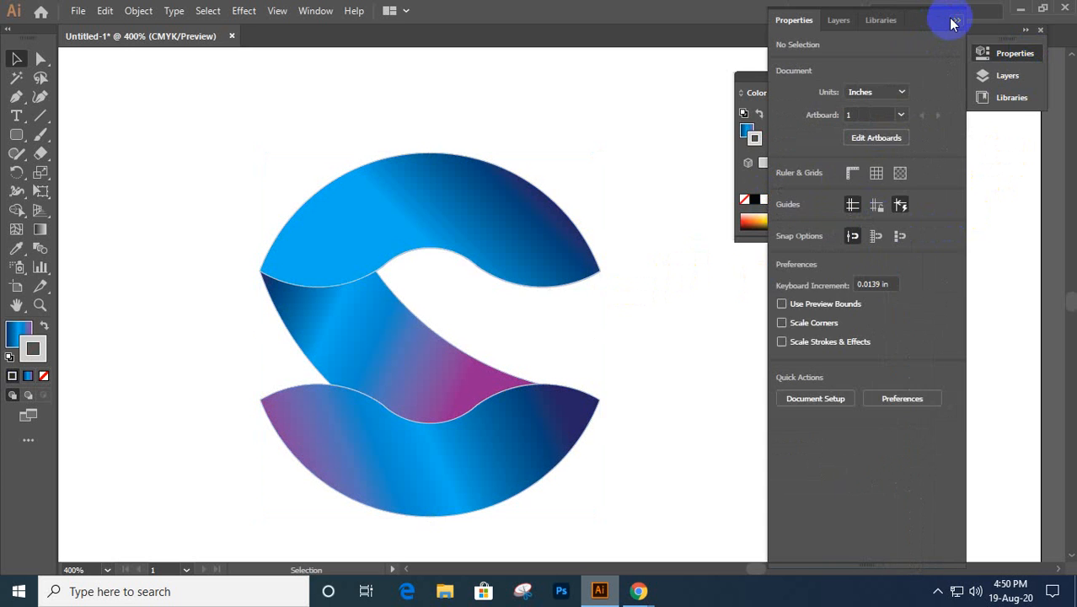
{"action": "left_click", "coordinate": [957, 20]}
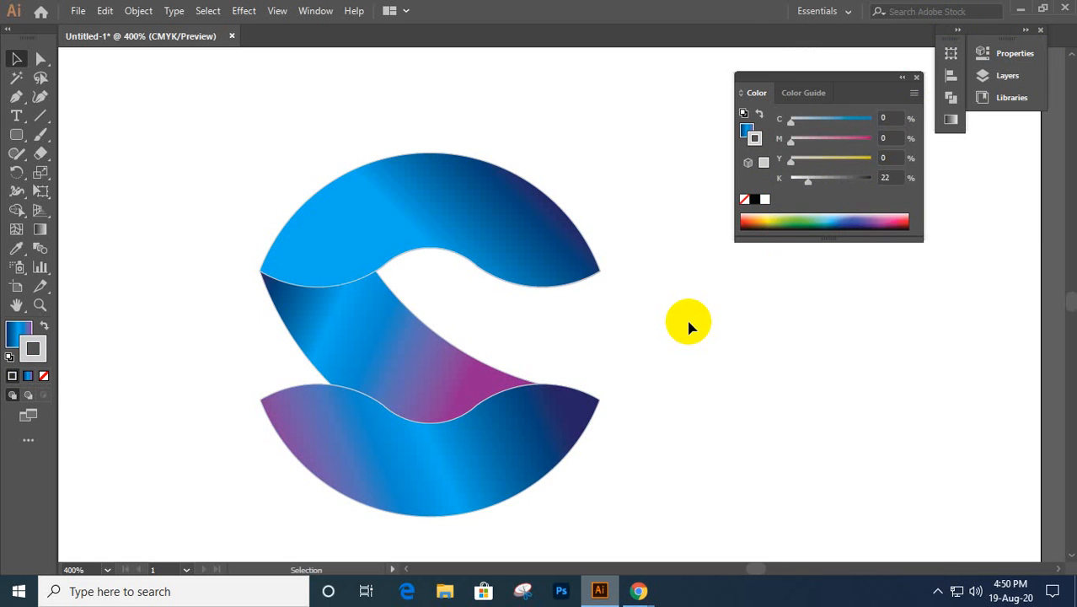
- Group the three pieces of the S logo and shift the group slightly down and right on the white background square
{"action": "scroll", "coordinate": [689, 321], "scroll_direction": "down", "scroll_amount": 2}
{"action": "left_click_drag", "start_coordinate": [444, 219], "coordinate": [662, 451]}
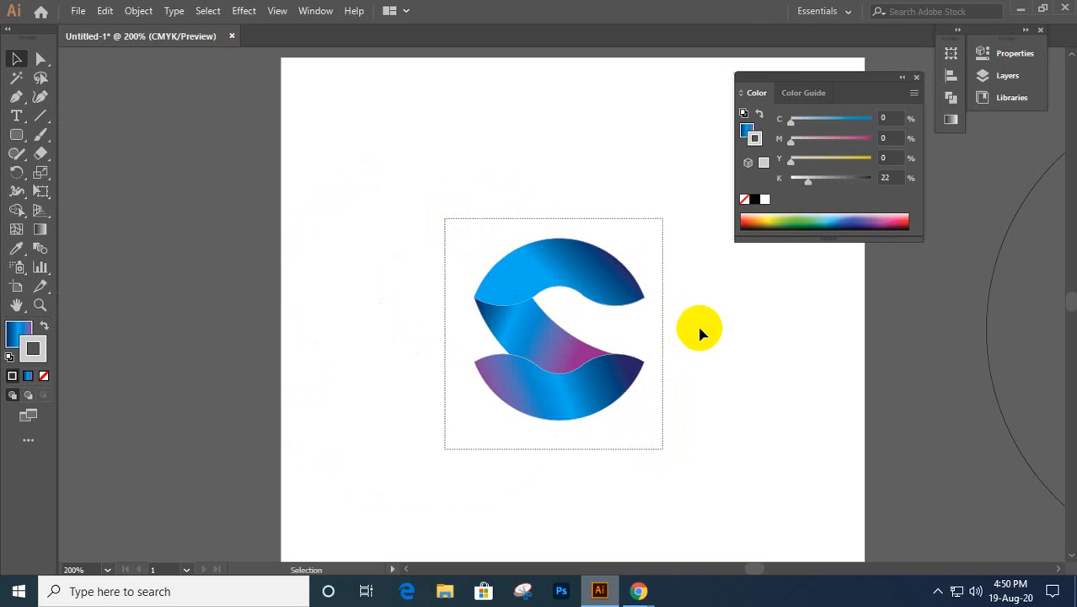
{"action": "key", "text": "ctrl+g"}
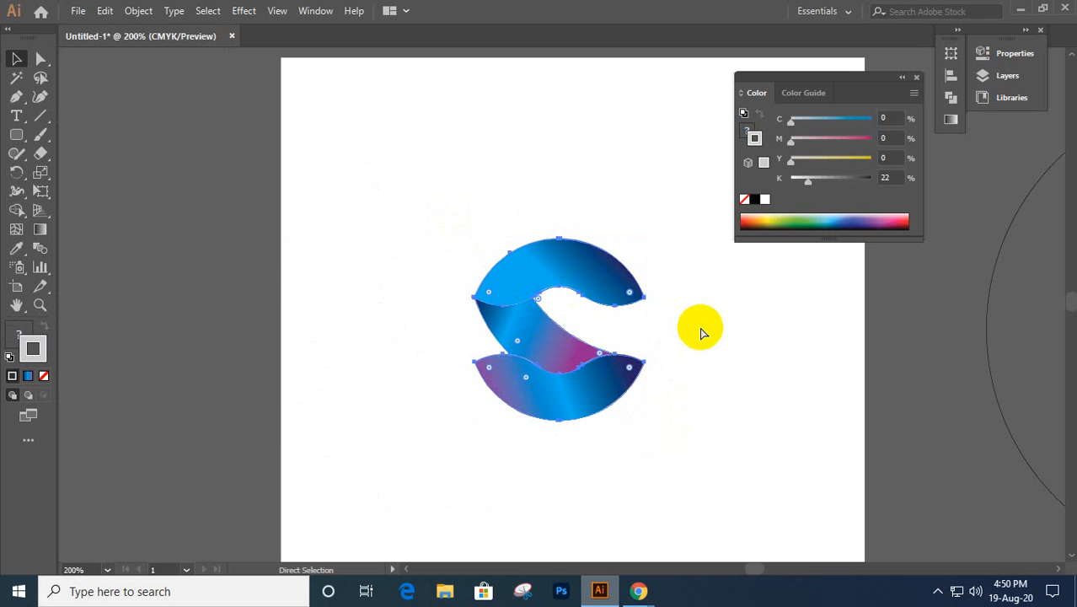
{"action": "left_click", "coordinate": [916, 77]}
{"action": "key", "text": "space"}
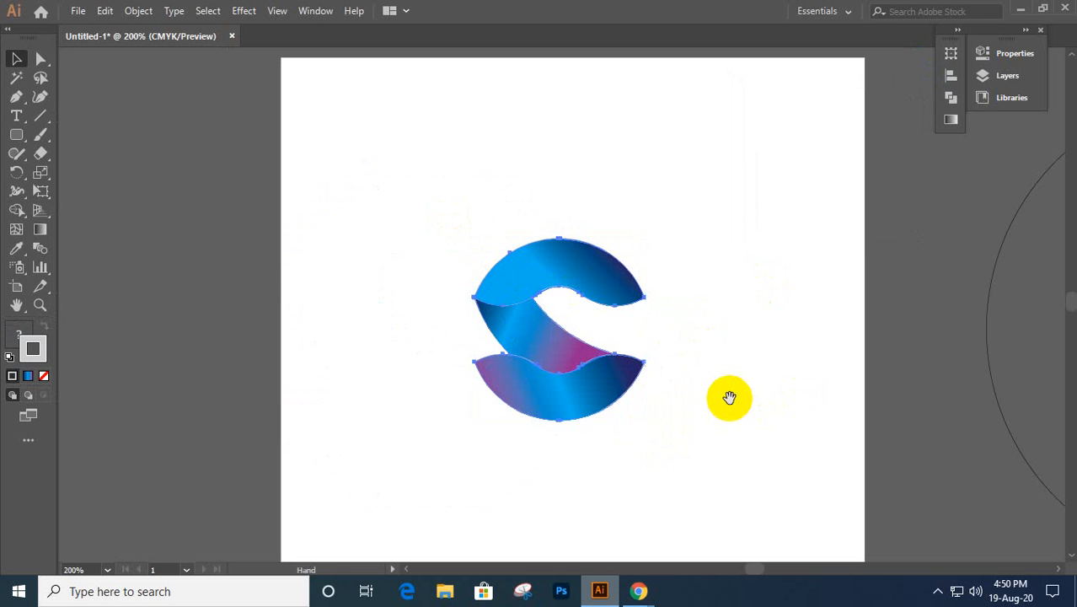
{"action": "left_click_drag", "start_coordinate": [560, 265], "coordinate": [579, 278]}
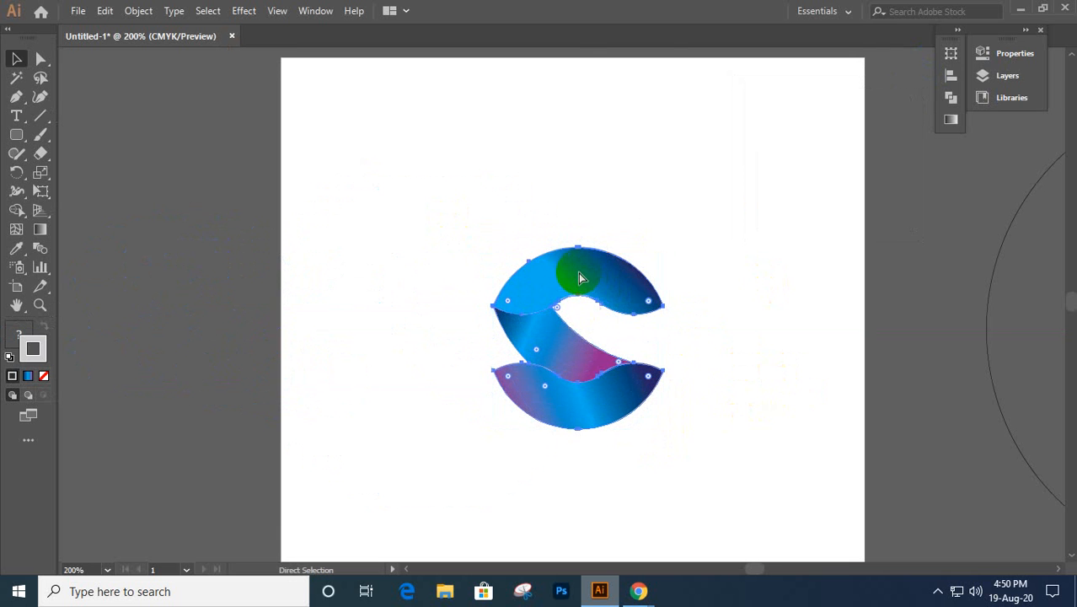
- Unlock the white background square, remove its black stroke and make its fill active for a gradient
{"action": "key", "text": "ctrl+alt+2"}
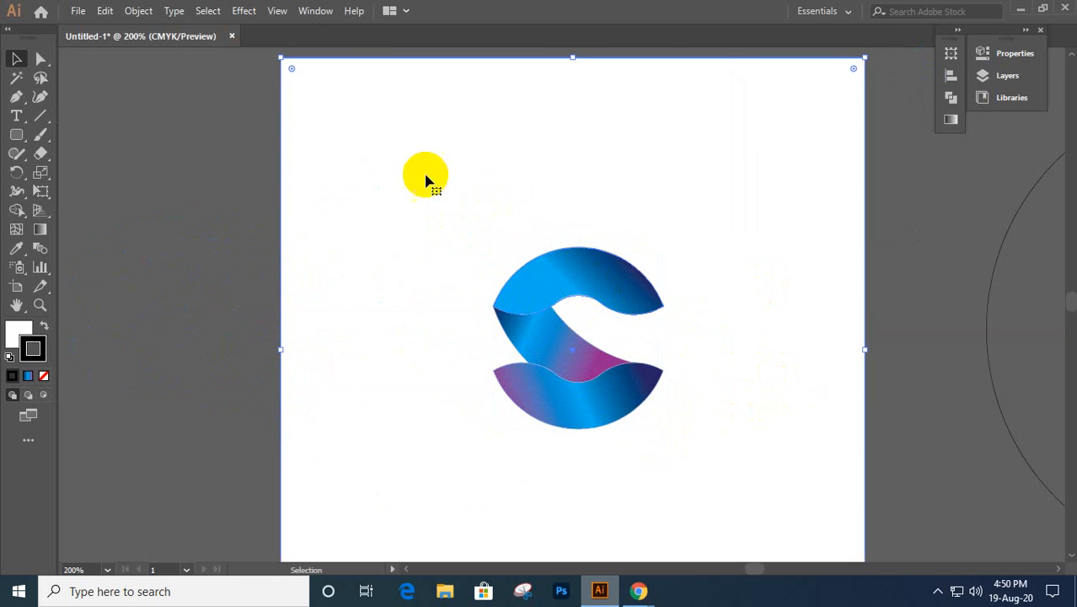
{"action": "double_click", "coordinate": [41, 229]}
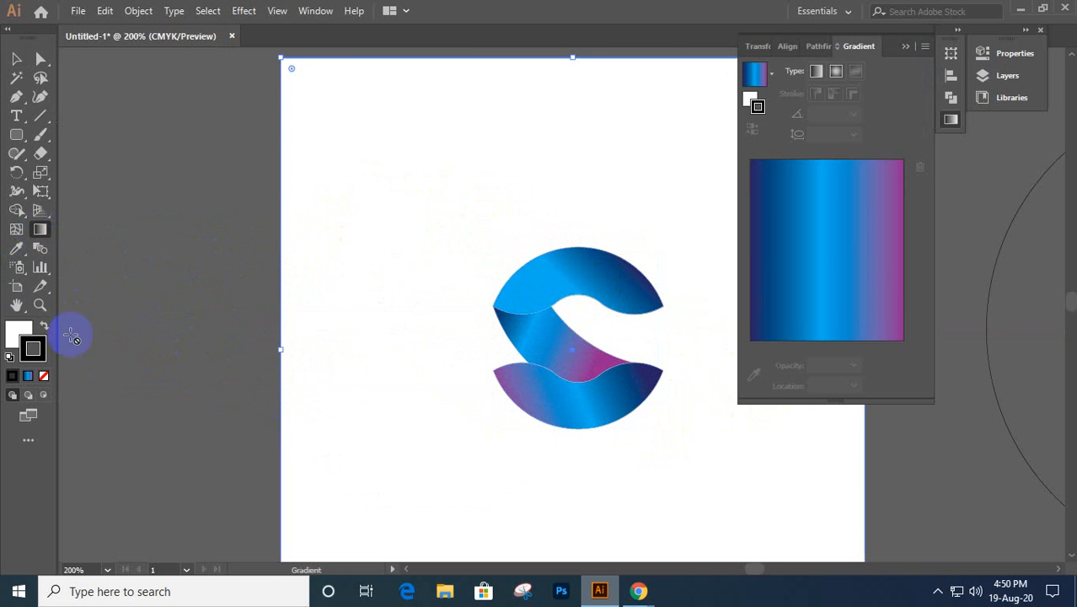
{"action": "left_click", "coordinate": [18, 341]}
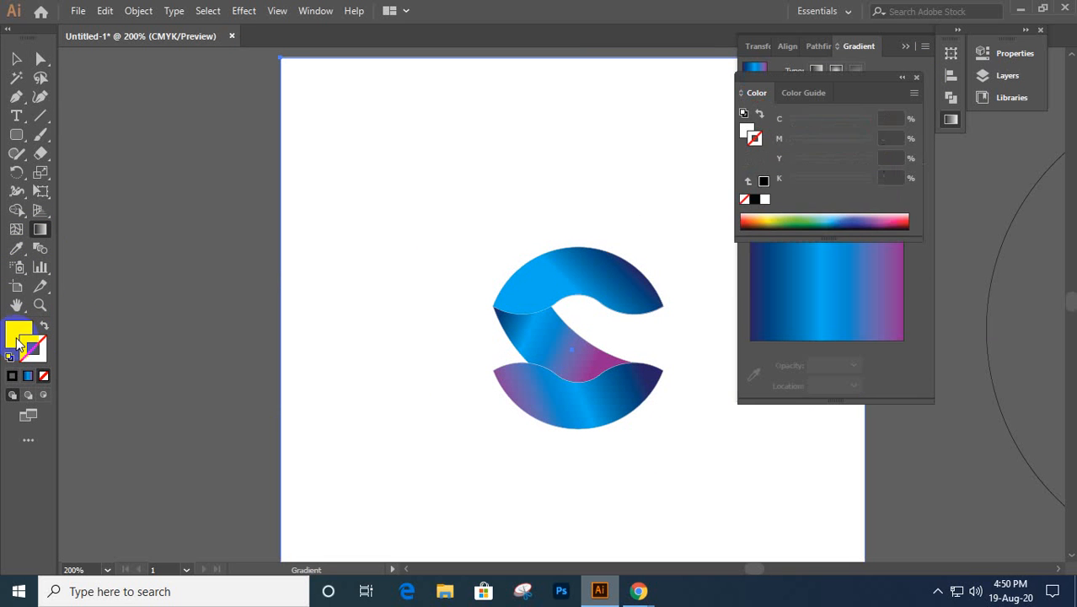
{"action": "left_click", "coordinate": [916, 77]}
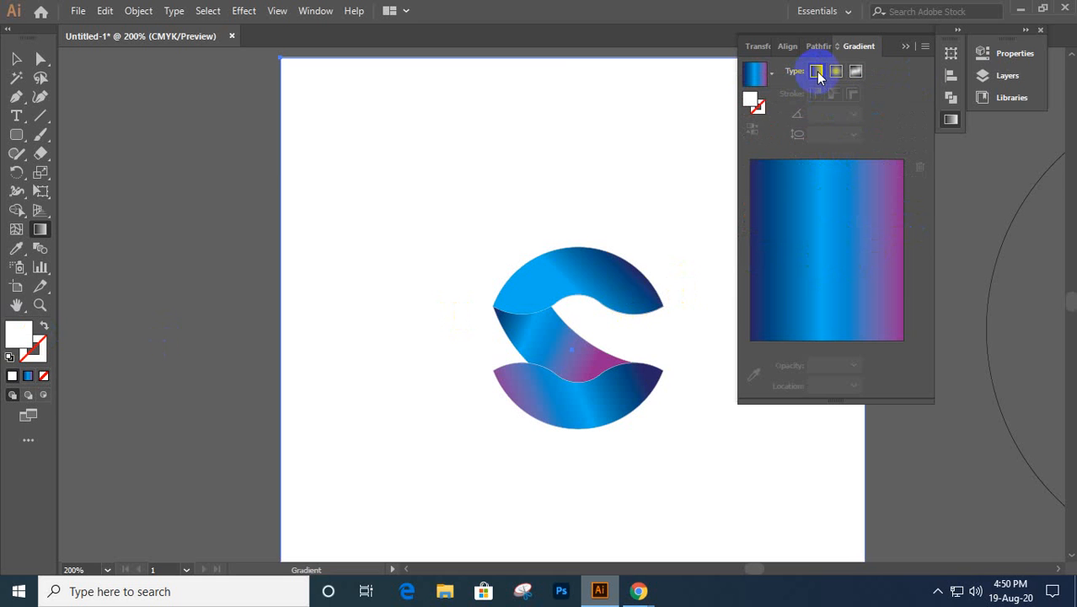
- Fill the background square with the White, Black gradient preset and make it radial
{"action": "left_click", "coordinate": [772, 77]}
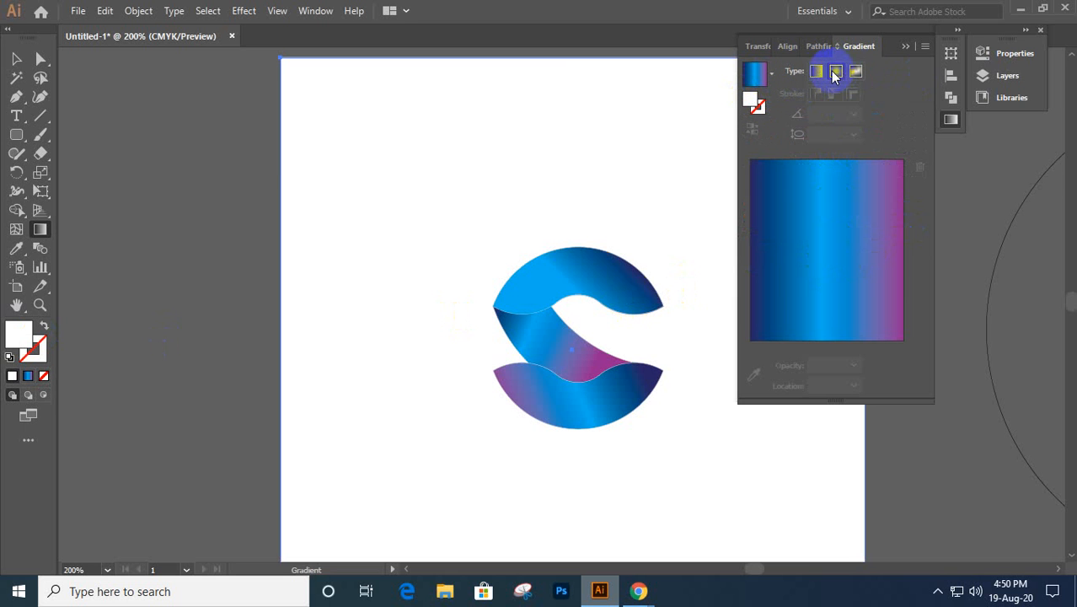
{"action": "left_click", "coordinate": [818, 72]}
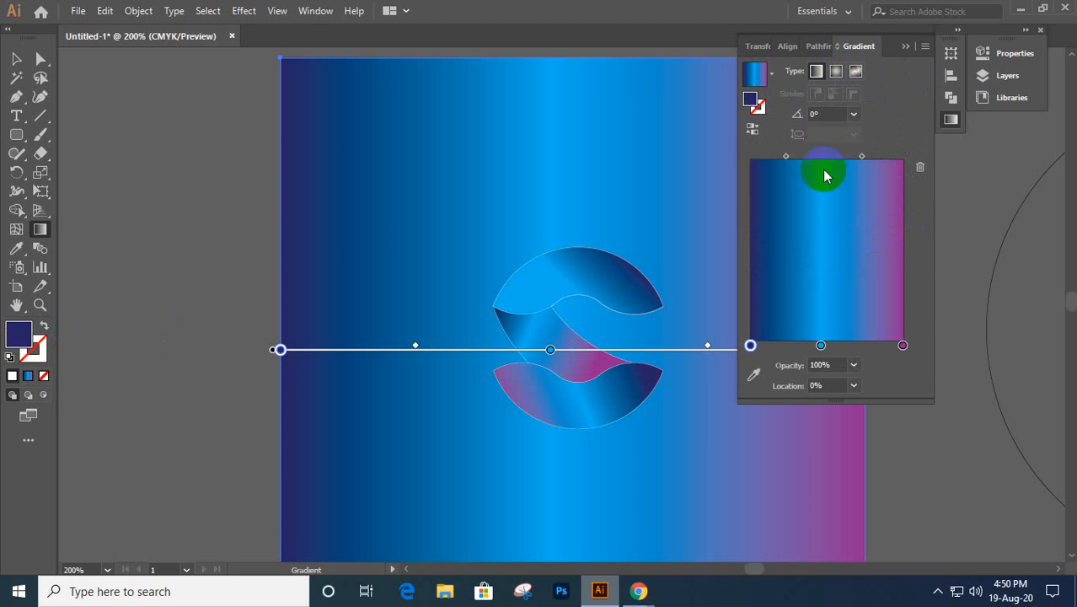
{"action": "left_click", "coordinate": [774, 80]}
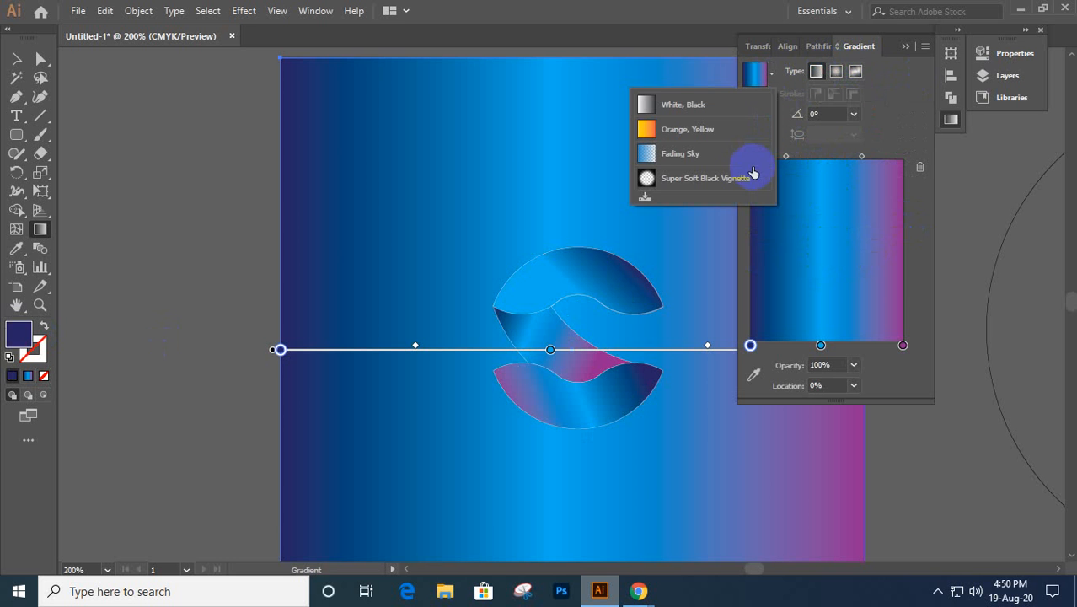
{"action": "left_click", "coordinate": [692, 104]}
{"action": "left_click", "coordinate": [836, 72]}
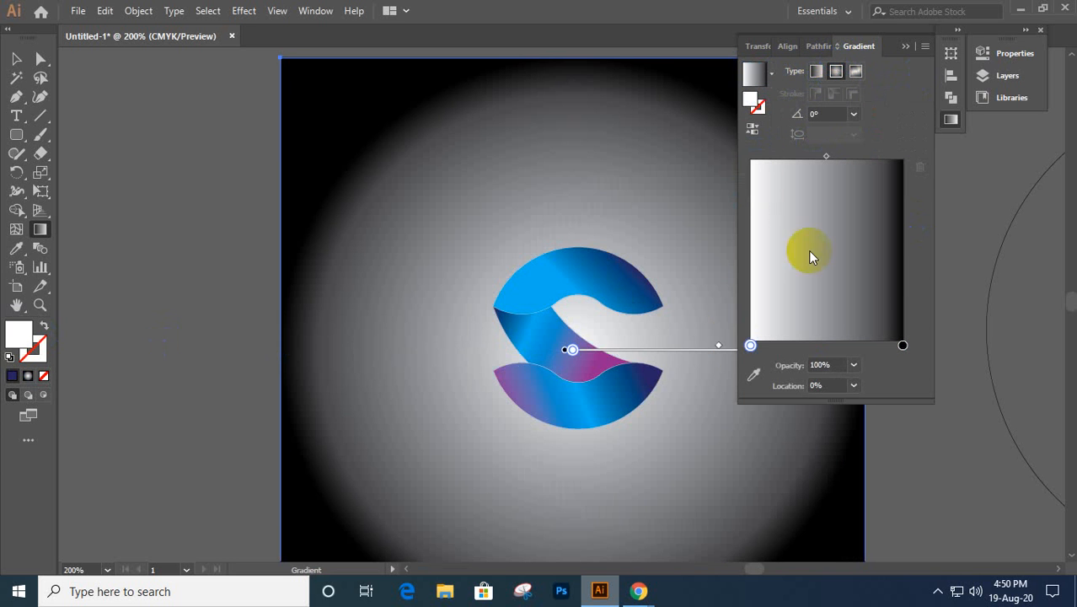
- Extend the radial gradient well beyond the square's right edge so the background fades from white to light grey
{"action": "scroll", "coordinate": [650, 361], "scroll_direction": "down", "scroll_amount": 4}
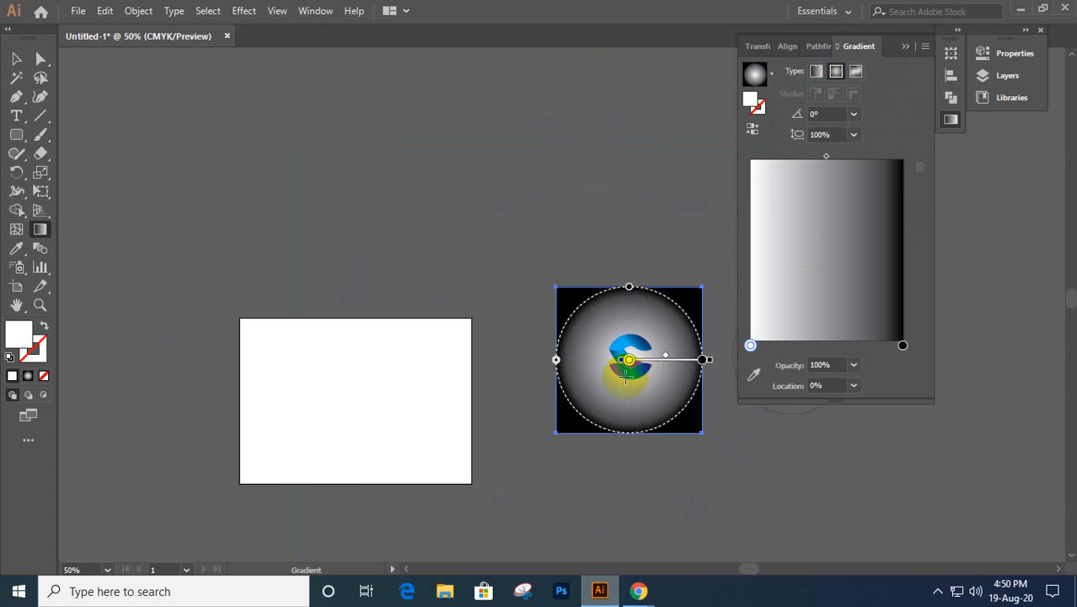
{"action": "left_click_drag", "start_coordinate": [624, 379], "coordinate": [467, 349]}
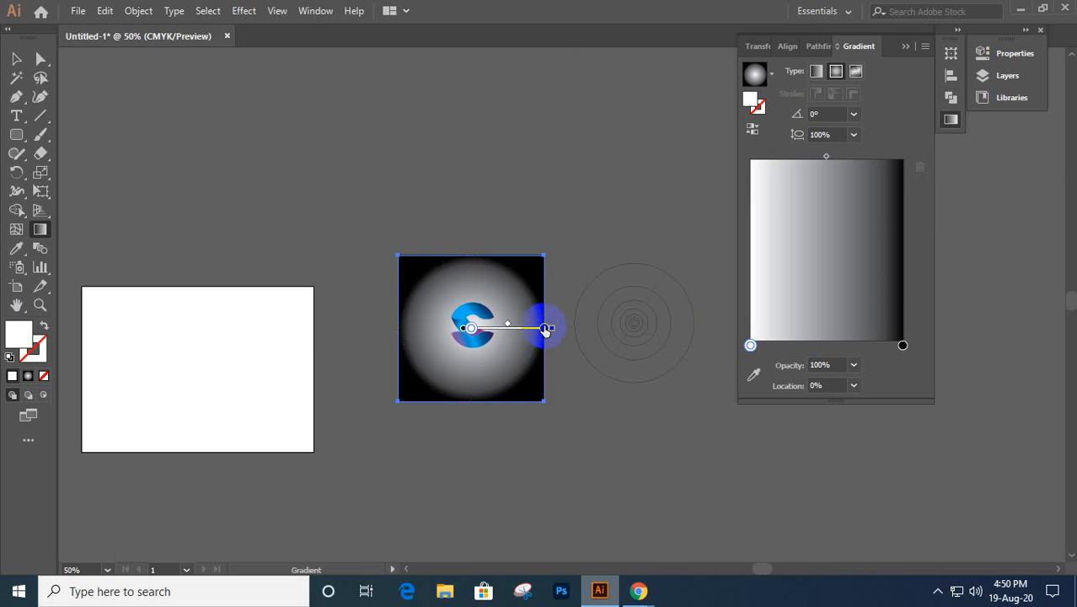
{"action": "mouse_move", "coordinate": [546, 329]}
{"action": "left_mouse_down"}
{"action": "mouse_move", "coordinate": [675, 323]}
{"action": "mouse_move", "coordinate": [576, 318]}
{"action": "mouse_move", "coordinate": [551, 336]}
{"action": "mouse_move", "coordinate": [638, 334]}
{"action": "left_mouse_up"}
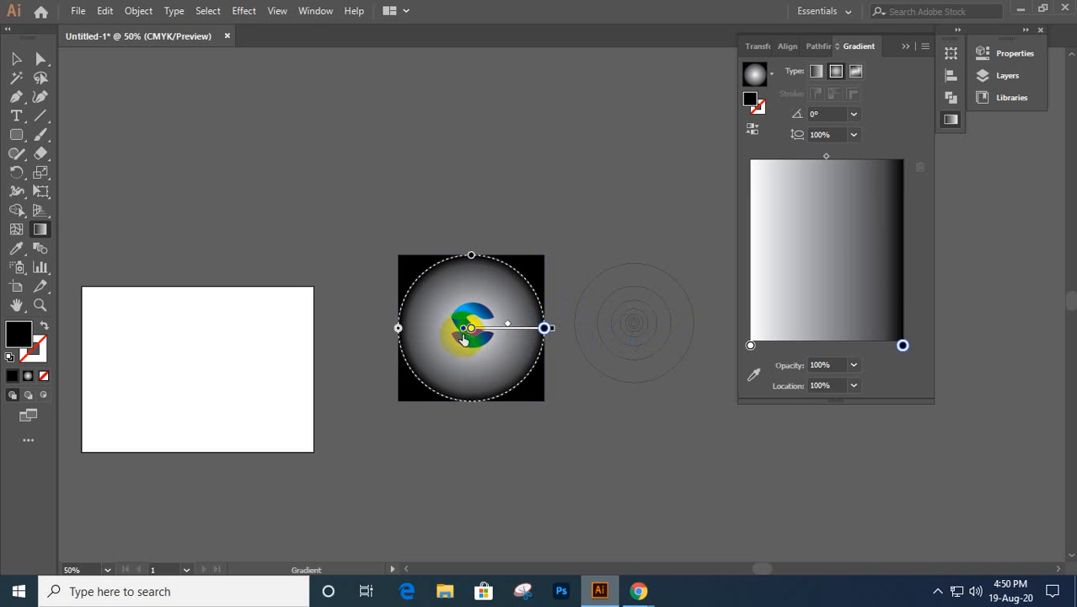
{"action": "left_click_drag", "start_coordinate": [471, 329], "coordinate": [415, 330]}
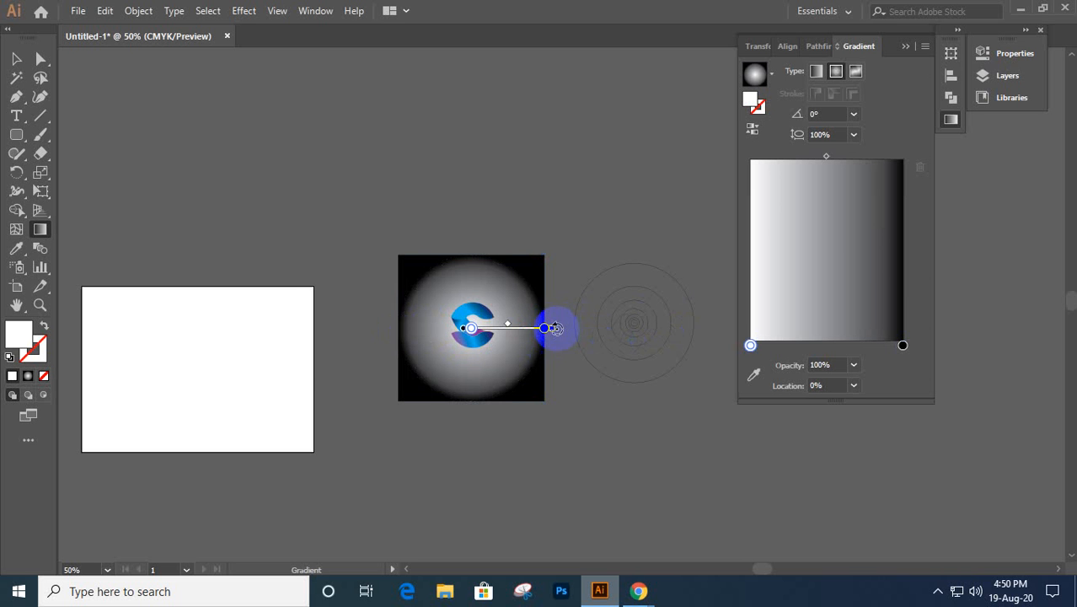
{"action": "left_click_drag", "start_coordinate": [555, 334], "coordinate": [660, 336]}
{"action": "left_click", "coordinate": [16, 58]}
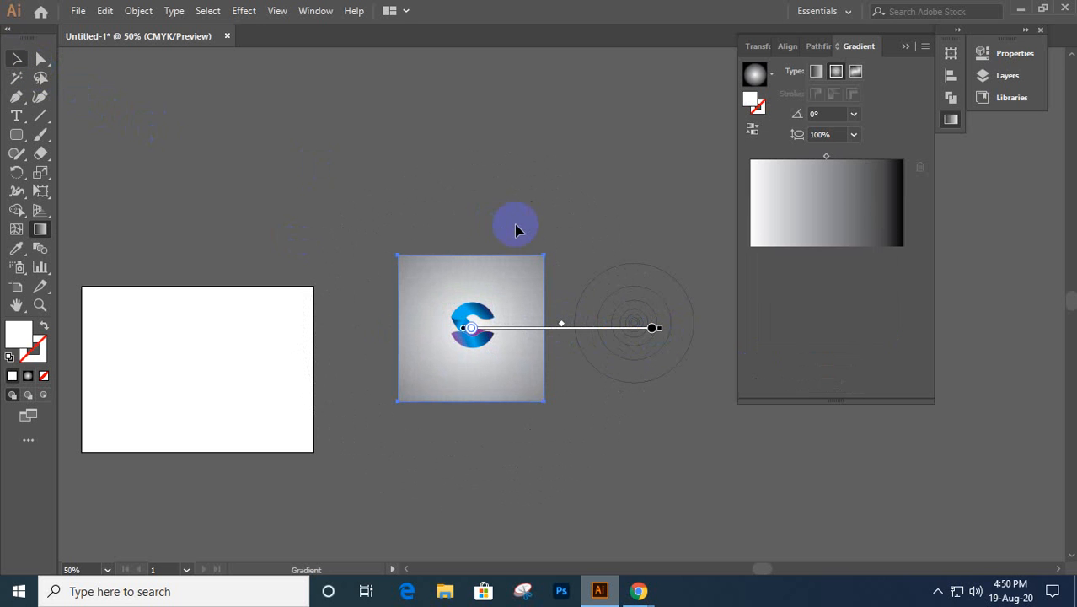
{"action": "left_click", "coordinate": [905, 47]}
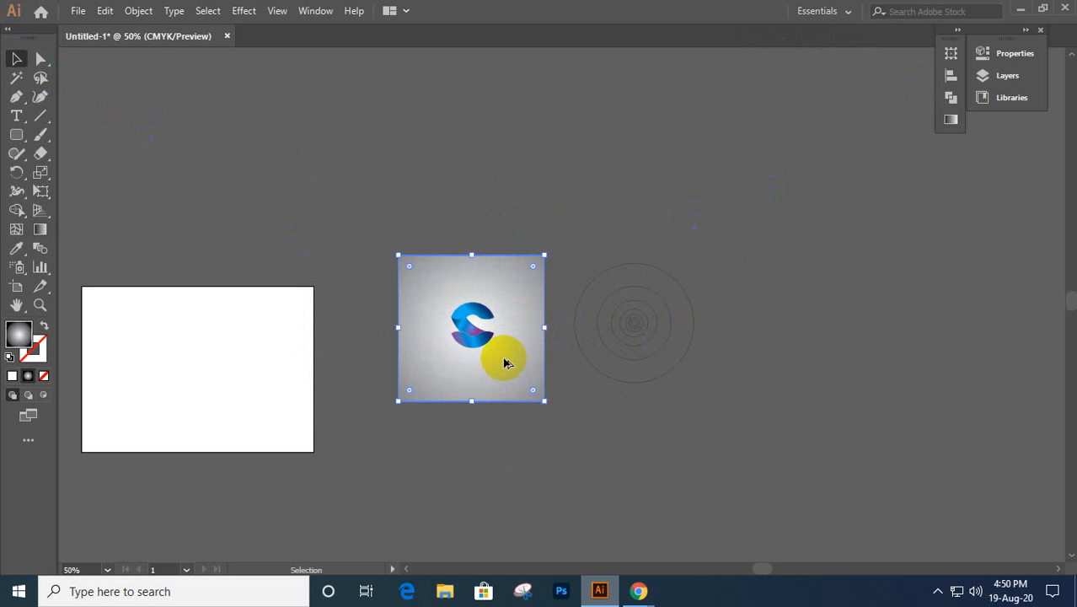
- Inspect the finished S logo on its gradient background up close and as a whole, and close the docked panels
{"action": "key", "text": "ctrl+equal"}
{"action": "key", "text": "ctrl+equal"}
{"action": "key", "text": "ctrl+equal"}
{"action": "key", "text": "ctrl+equal"}
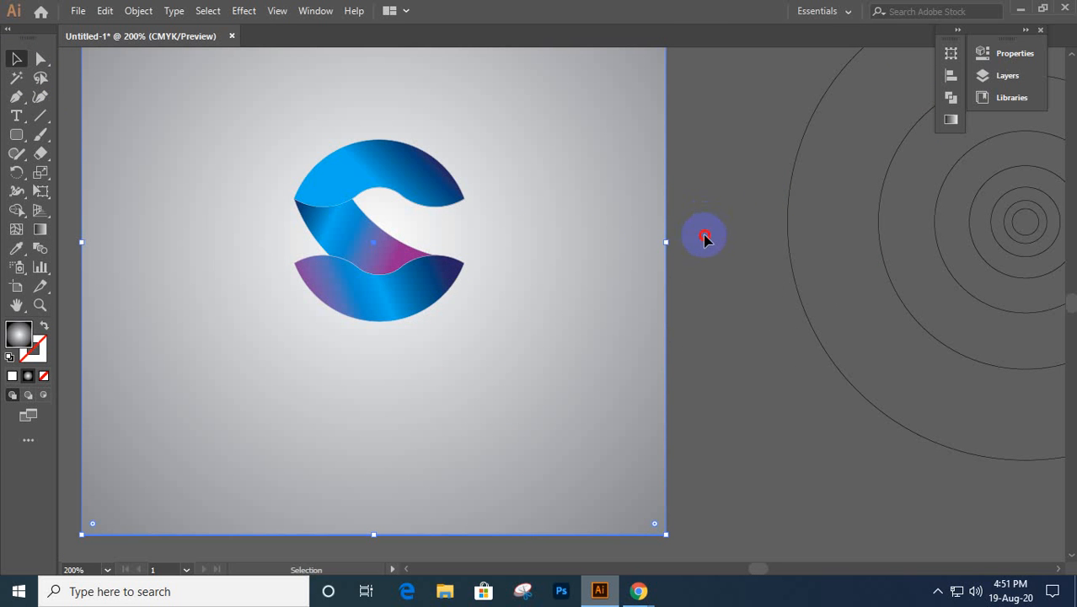
{"action": "left_click", "coordinate": [798, 344]}
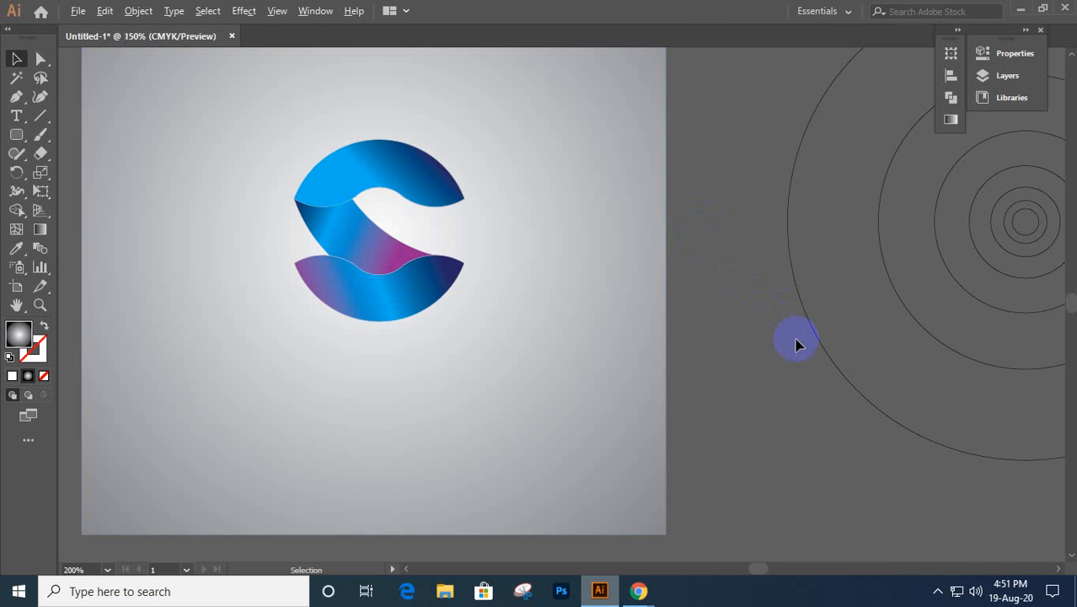
{"action": "scroll", "coordinate": [705, 335], "scroll_direction": "down", "scroll_amount": 2}
{"action": "left_click_drag", "start_coordinate": [365, 73], "coordinate": [717, 463]}
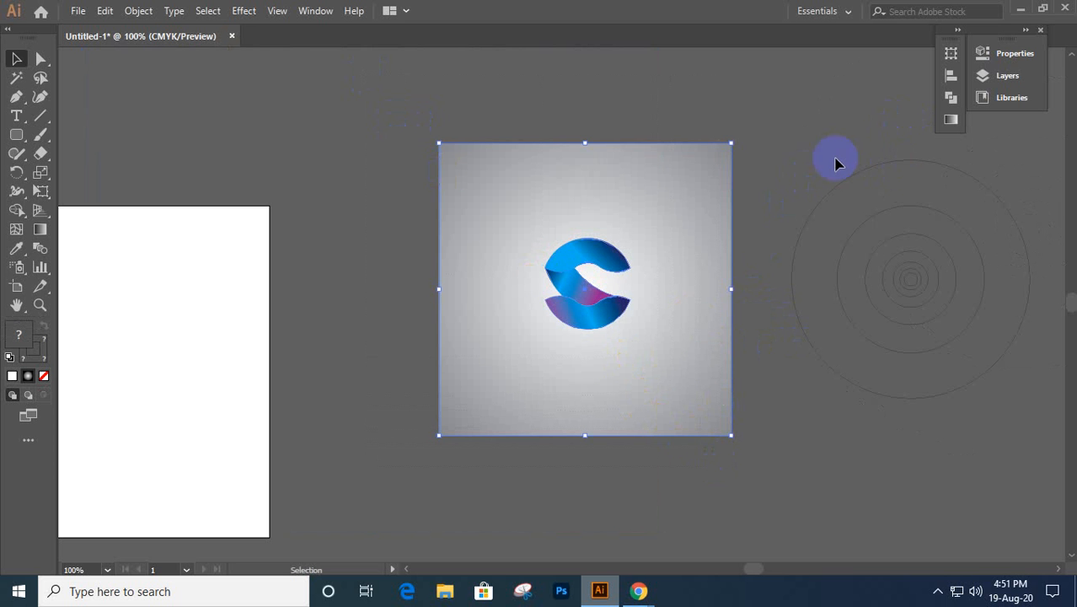
{"action": "left_click", "coordinate": [1040, 31]}
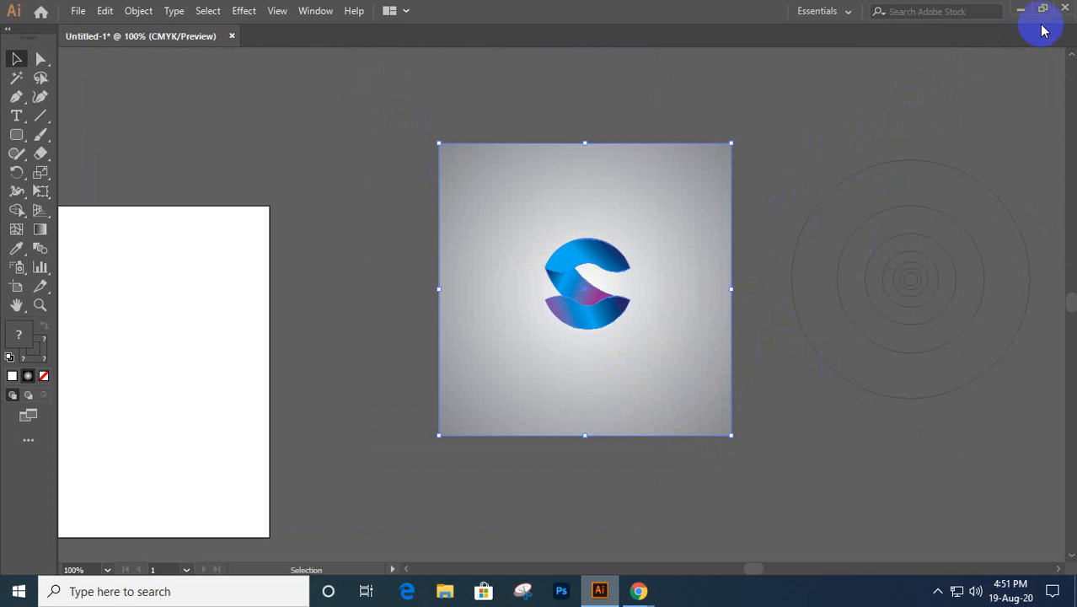
{"action": "left_click", "coordinate": [584, 308]}
- Switch to the Google Meet call in Chrome and look through the full list of participants
{"action": "mouse_move", "coordinate": [644, 593]}
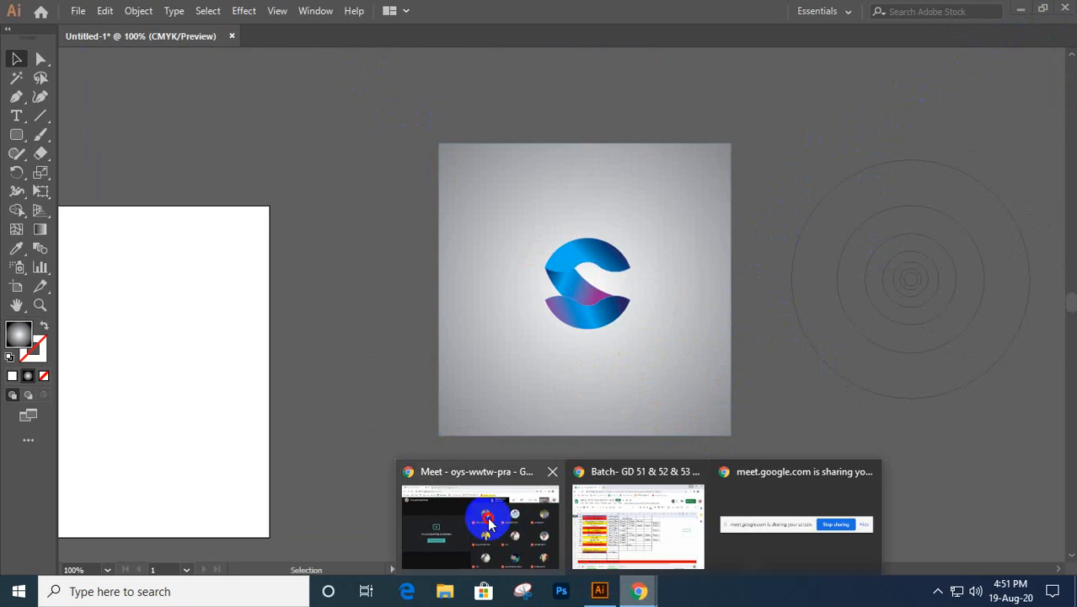
{"action": "left_click", "coordinate": [485, 516]}
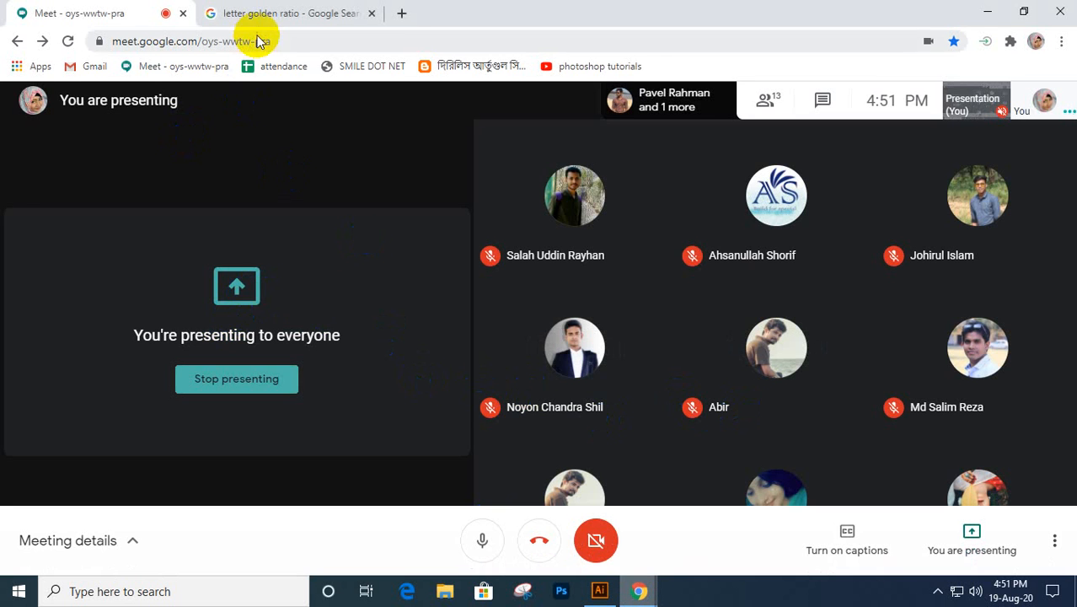
{"action": "left_click", "coordinate": [767, 110]}
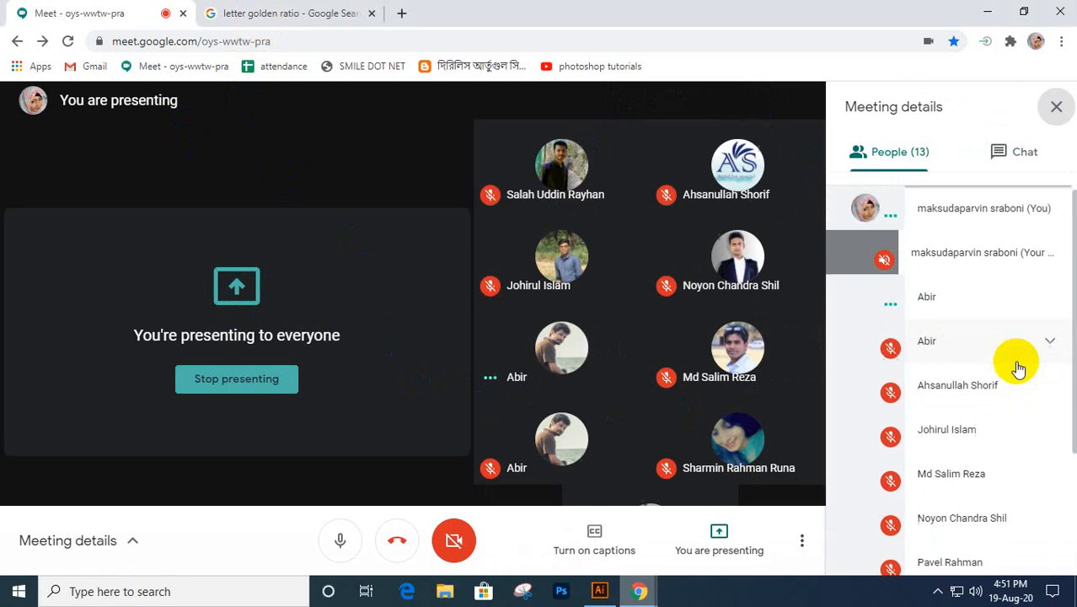
{"action": "scroll", "coordinate": [1009, 371], "scroll_direction": "down", "scroll_amount": 2}
{"action": "scroll", "coordinate": [1008, 374], "scroll_direction": "down", "scroll_amount": 2}
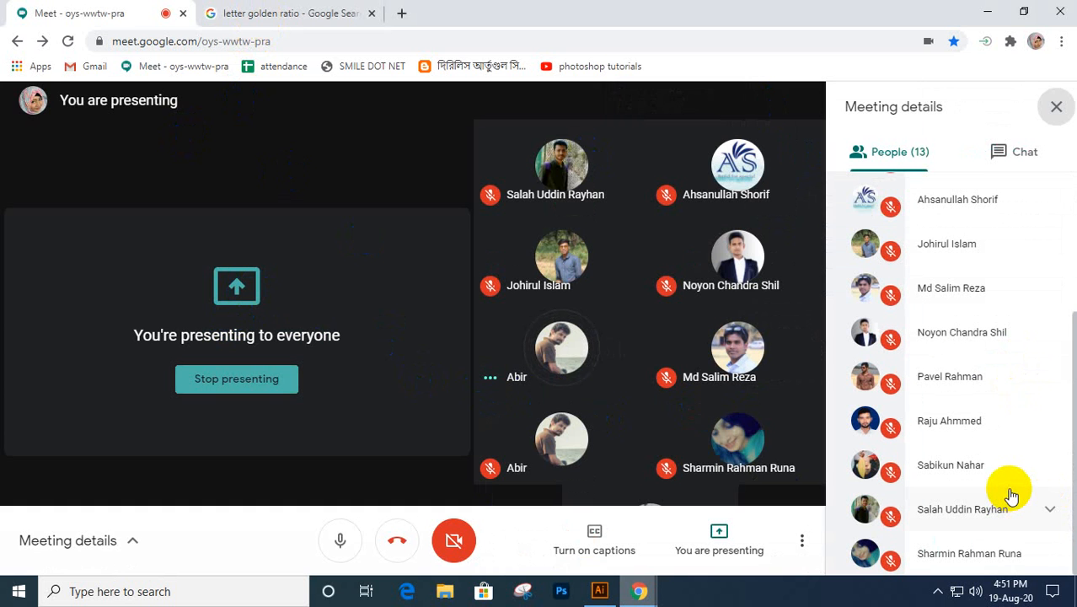
{"action": "scroll", "coordinate": [1011, 493], "scroll_direction": "up", "scroll_amount": 5}
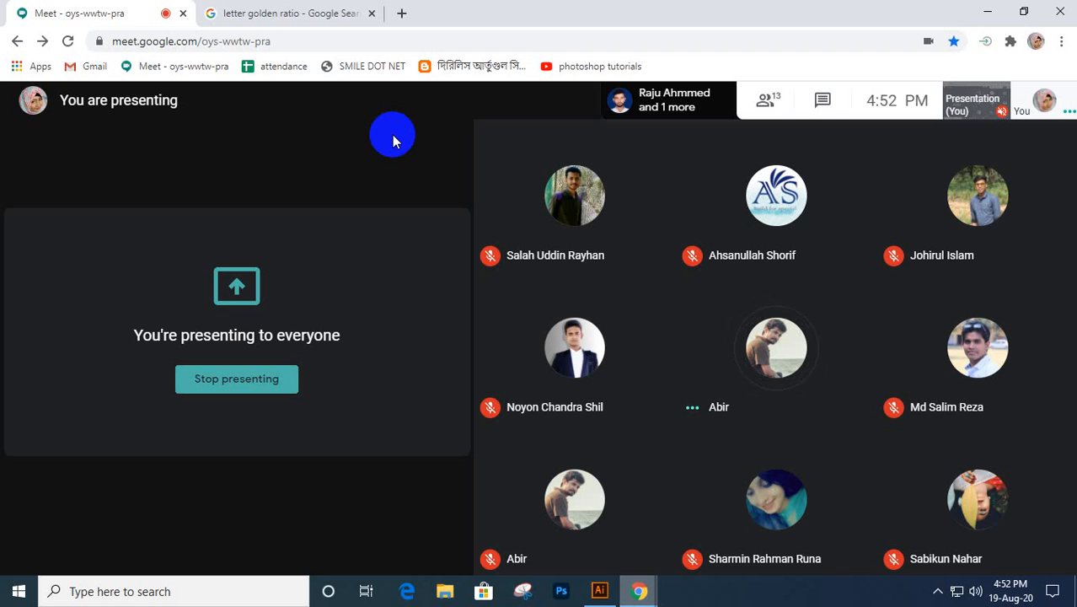
- Switch to the "letter golden ratio" image search results and browse the logo examples
{"action": "left_click", "coordinate": [304, 15]}
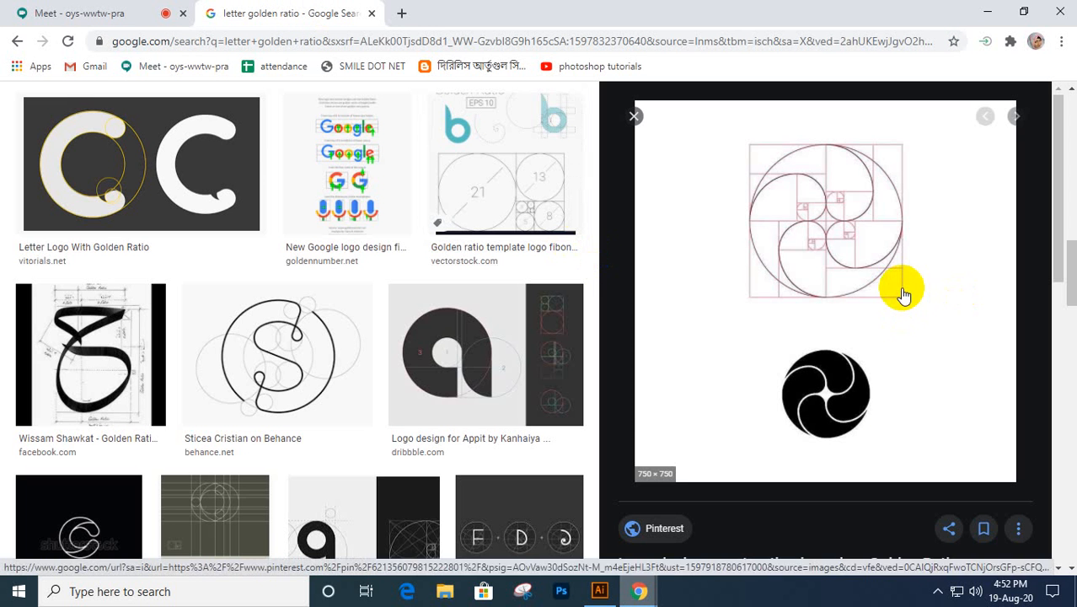
{"action": "left_click", "coordinate": [847, 381]}
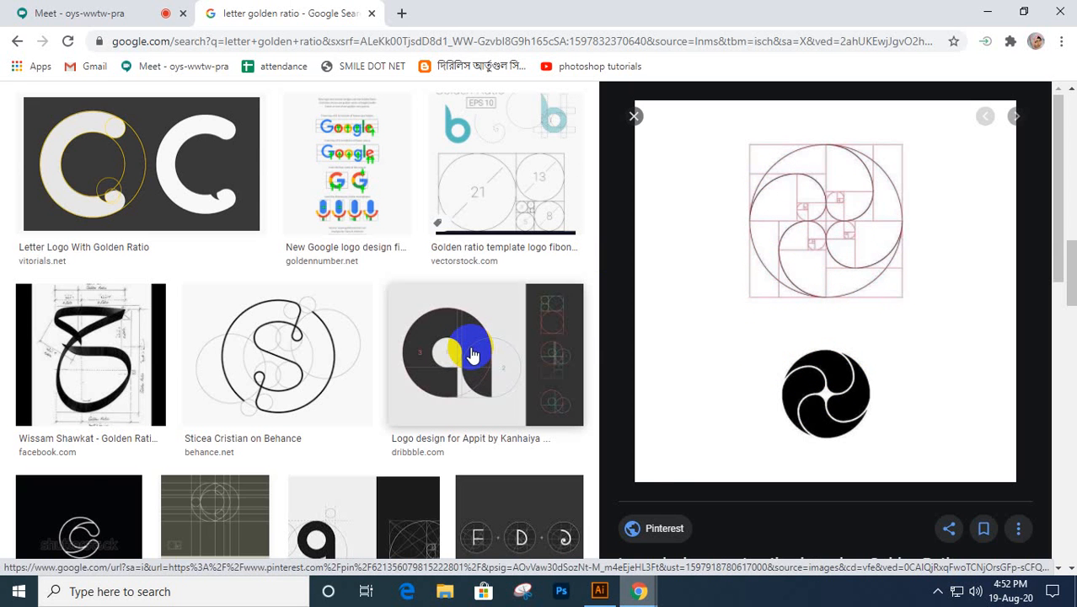
{"action": "scroll", "coordinate": [472, 354], "scroll_direction": "down", "scroll_amount": 1}
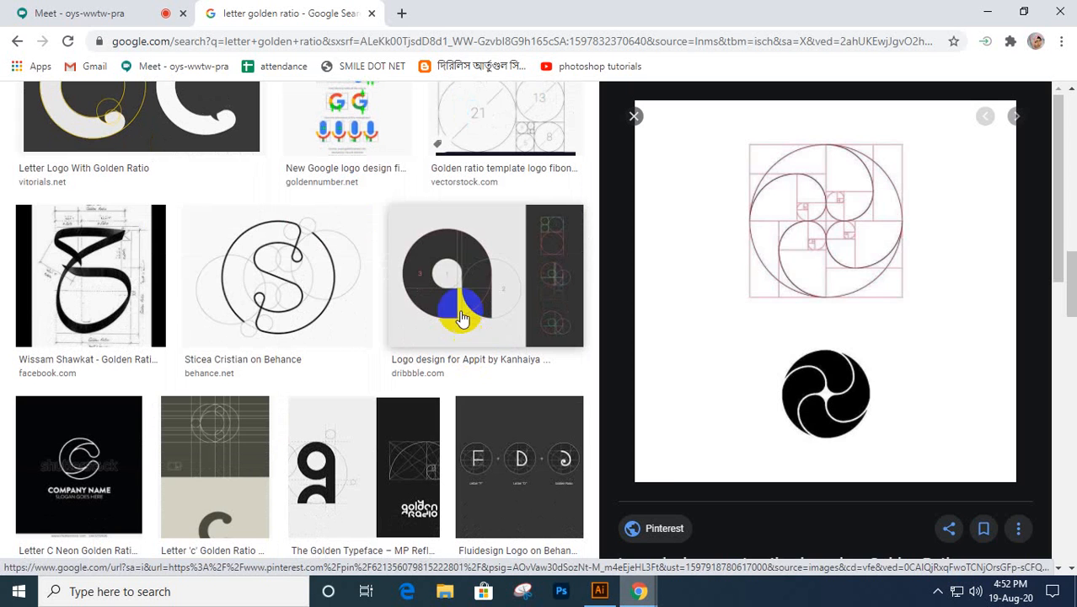
- Copy the previewed golden ratio swirl logo image, switch to Illustrator and paste it into empty canvas beyond the concentric circles
{"action": "right_click", "coordinate": [800, 267]}
{"action": "left_click", "coordinate": [847, 426]}
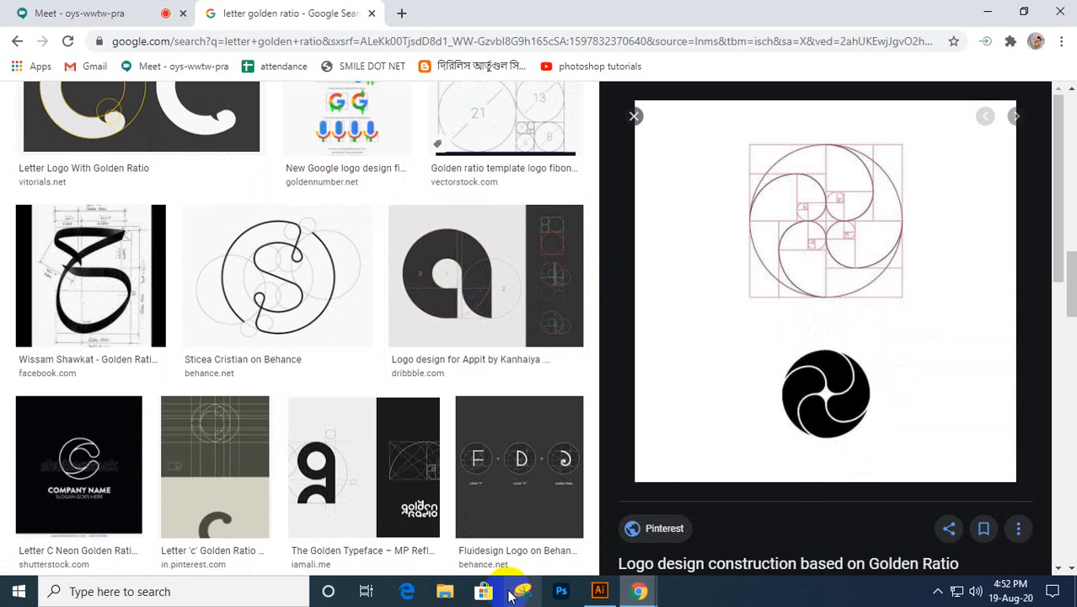
{"action": "left_click", "coordinate": [608, 594]}
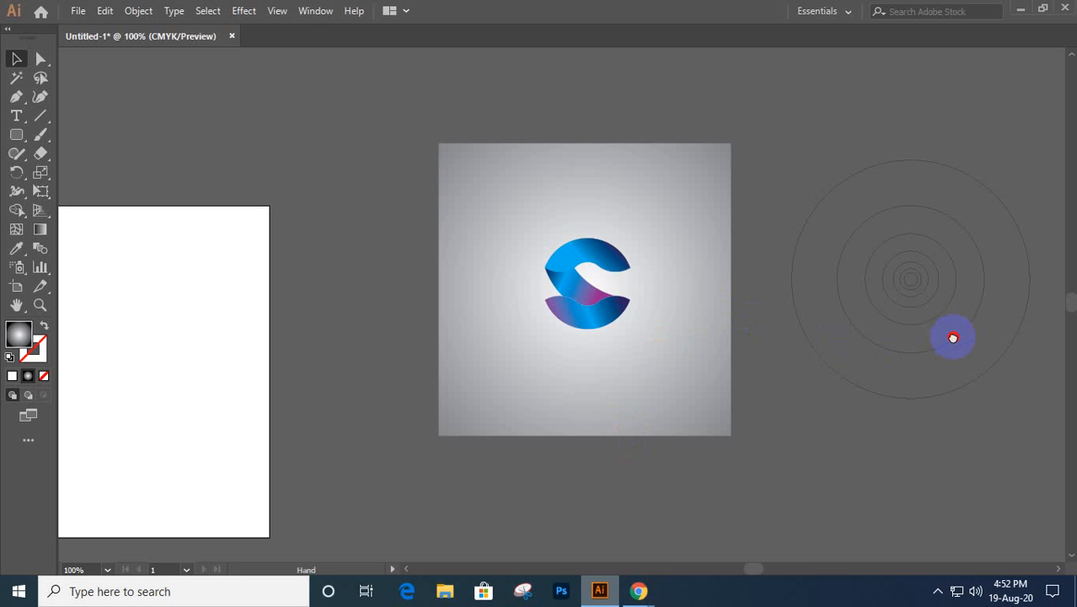
{"action": "left_click_drag", "start_coordinate": [953, 338], "coordinate": [211, 372]}
{"action": "left_click_drag", "start_coordinate": [791, 361], "coordinate": [346, 400]}
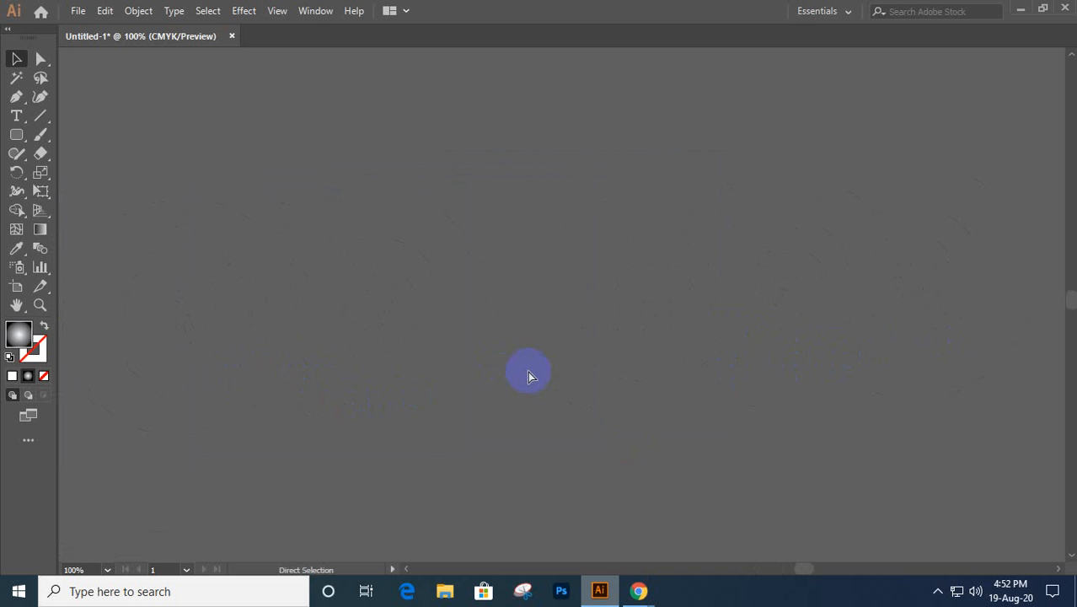
{"action": "key", "text": "ctrl+v"}
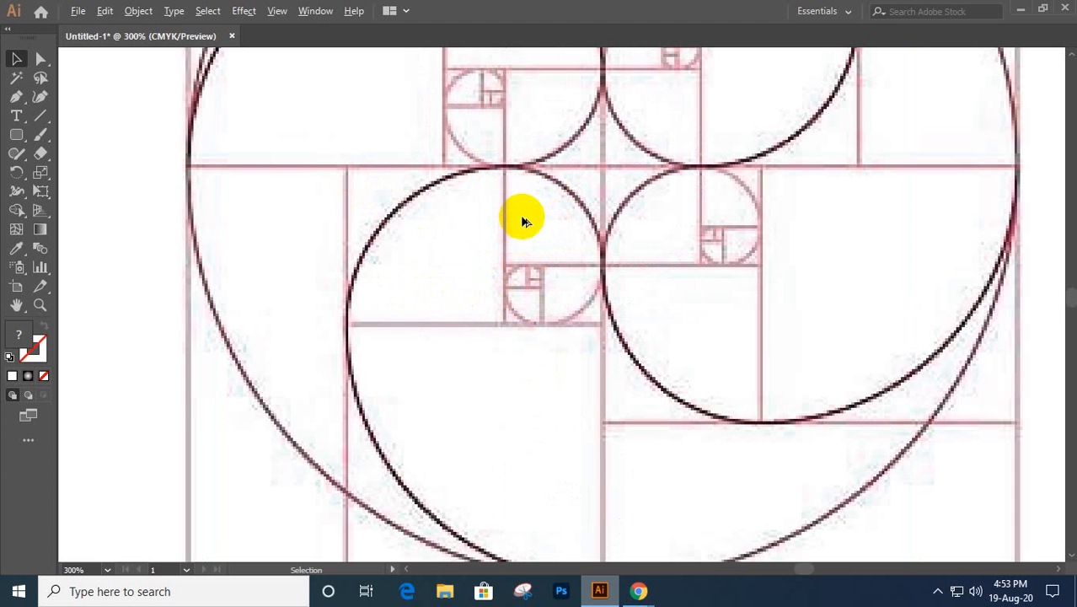
{"action": "scroll", "coordinate": [522, 220], "scroll_direction": "down", "scroll_amount": 2}
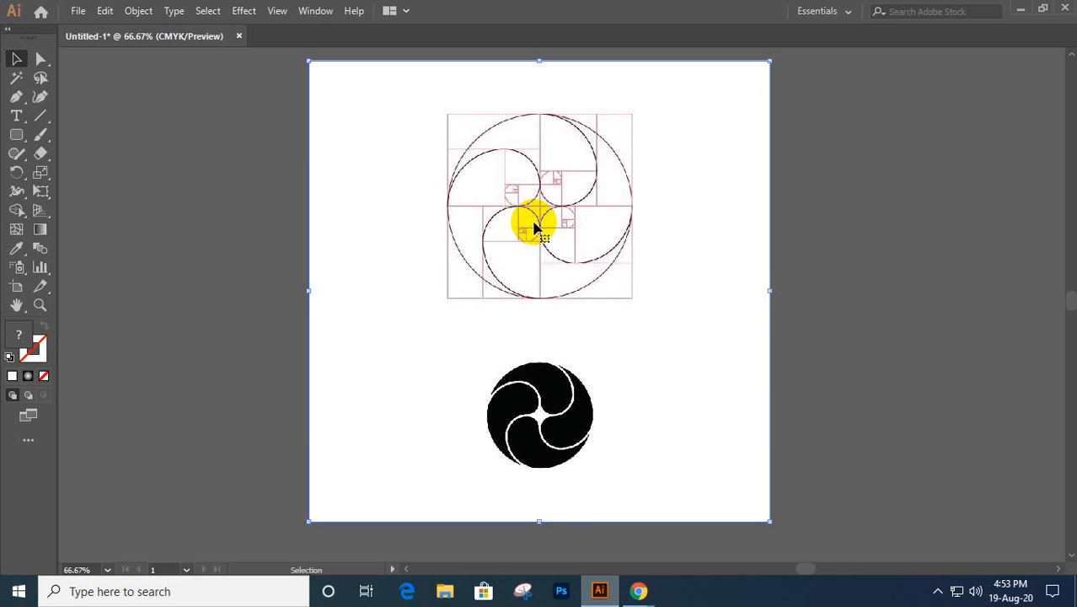
- Move the pasted swirl reference image farther right of the concentric circles to clear a working area between them
{"action": "left_click_drag", "start_coordinate": [526, 173], "coordinate": [821, 197]}
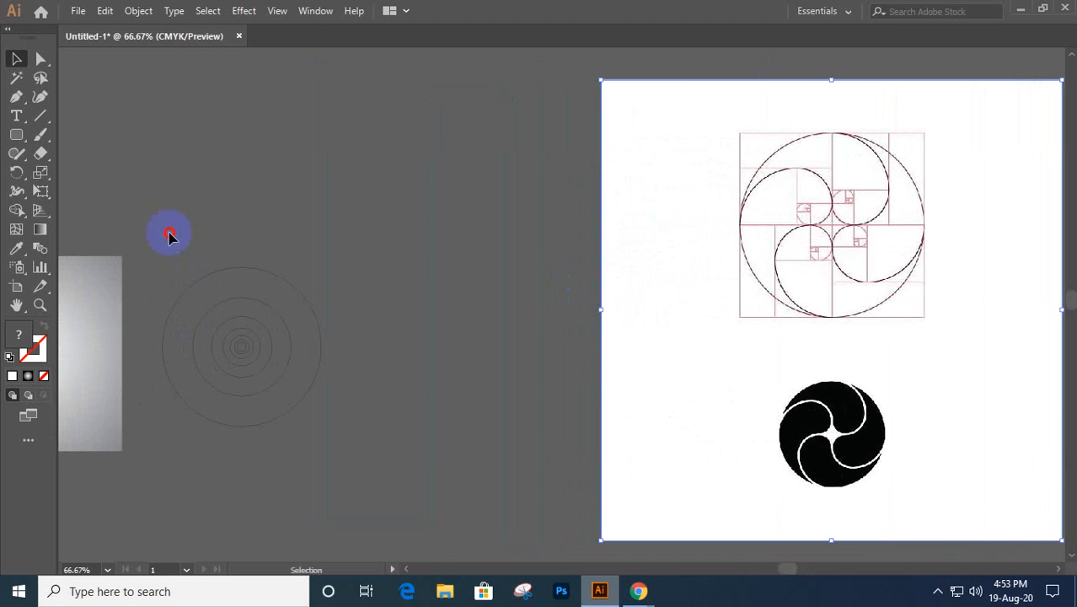
{"action": "left_click", "coordinate": [313, 313]}
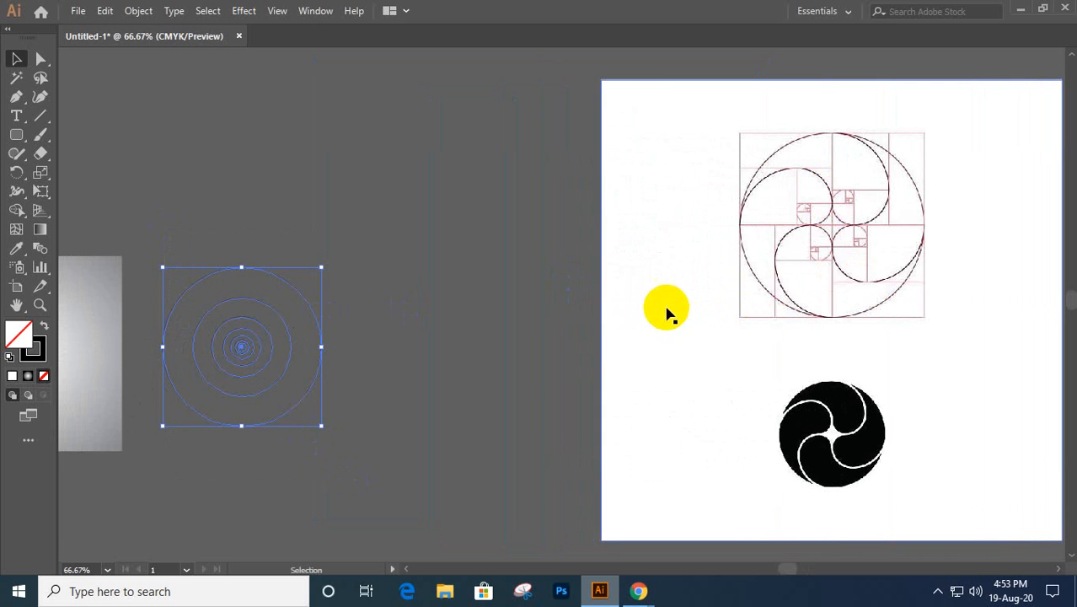
{"action": "left_click", "coordinate": [755, 314]}
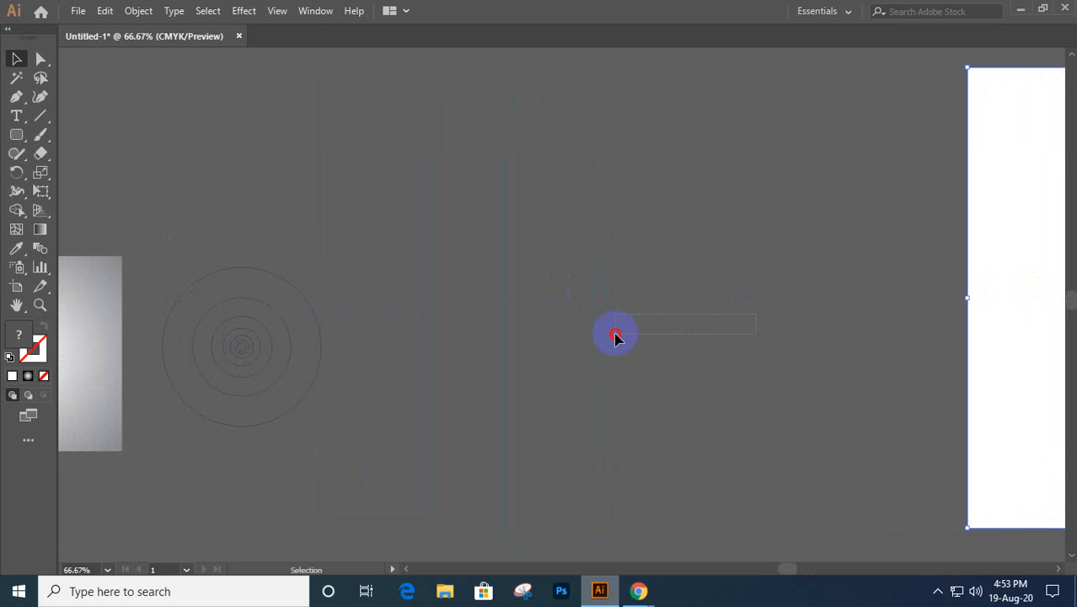
{"action": "left_click", "coordinate": [668, 349]}
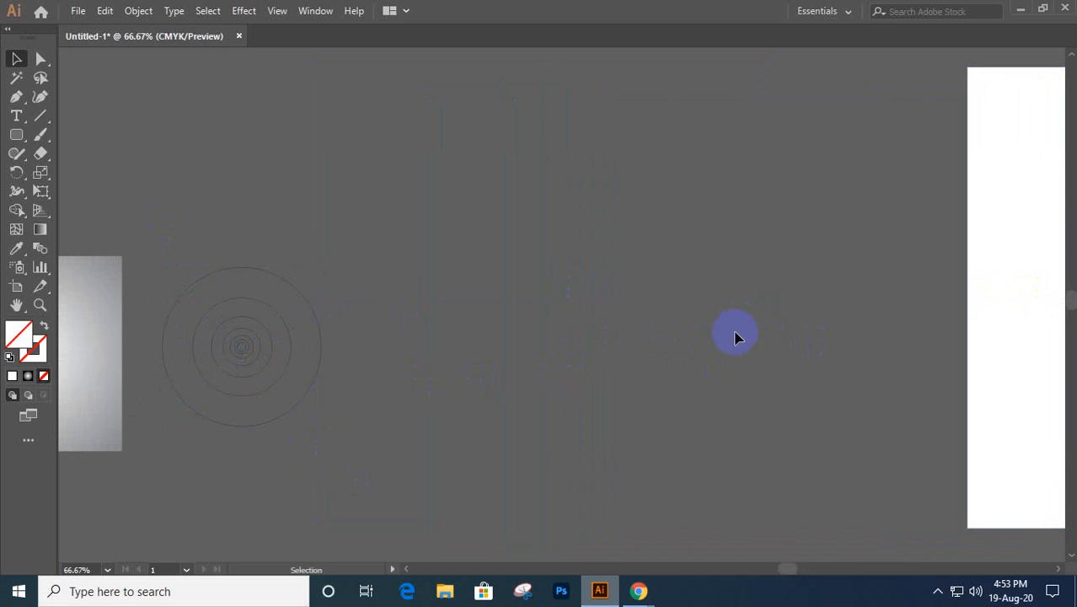
{"action": "scroll", "coordinate": [814, 323], "scroll_direction": "right", "scroll_amount": 5}
{"action": "left_click_drag", "start_coordinate": [657, 360], "coordinate": [992, 392]}
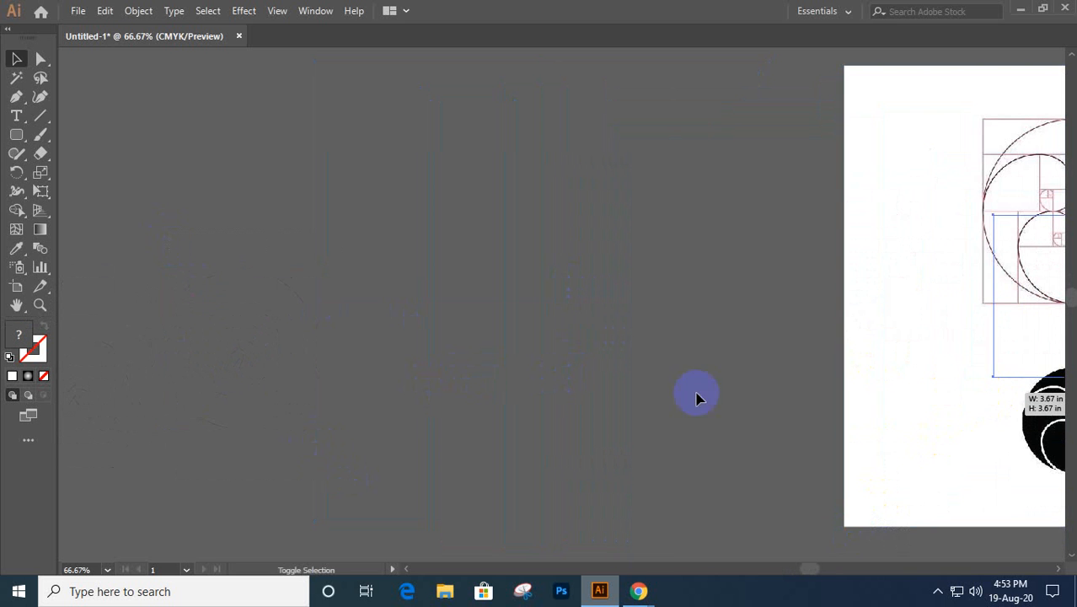
{"action": "left_click_drag", "start_coordinate": [416, 365], "coordinate": [590, 376]}
- Create a 0.2 in by 0.2 in square with the Rectangle tool in the empty area beside the concentric circles
{"action": "left_click_drag", "start_coordinate": [13, 133], "coordinate": [84, 134]}
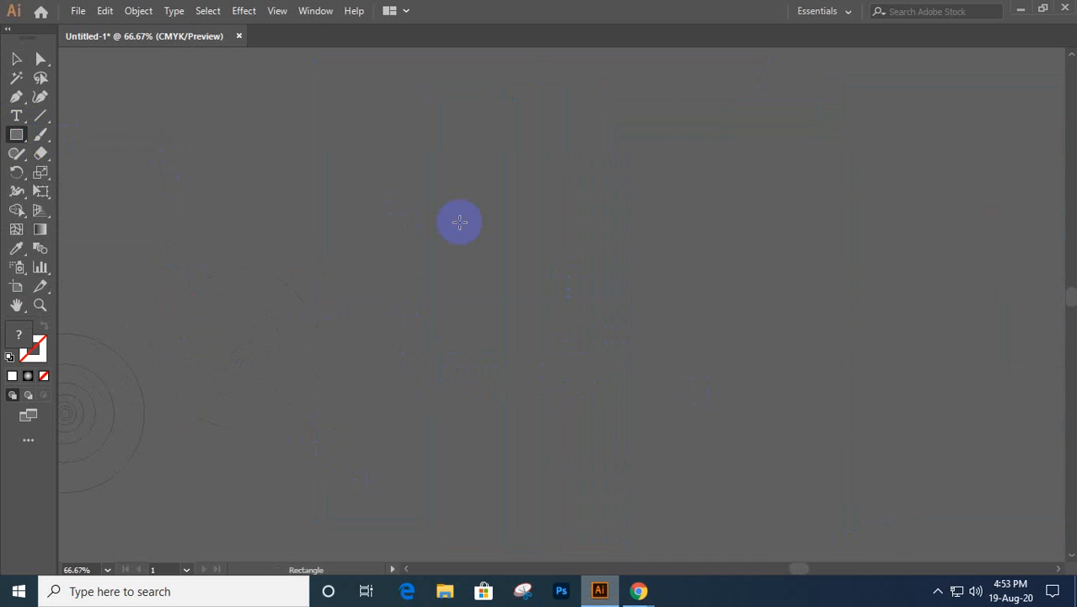
{"action": "left_click", "coordinate": [459, 224]}
{"action": "type", "text": ".2"}
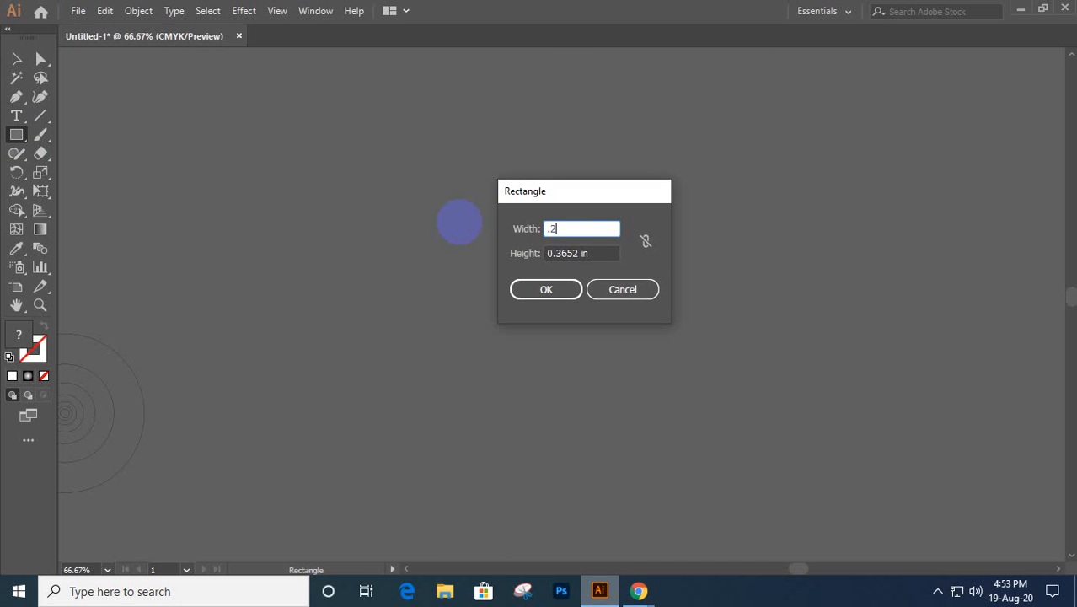
{"action": "key", "text": "Tab"}
{"action": "type", "text": ".2"}
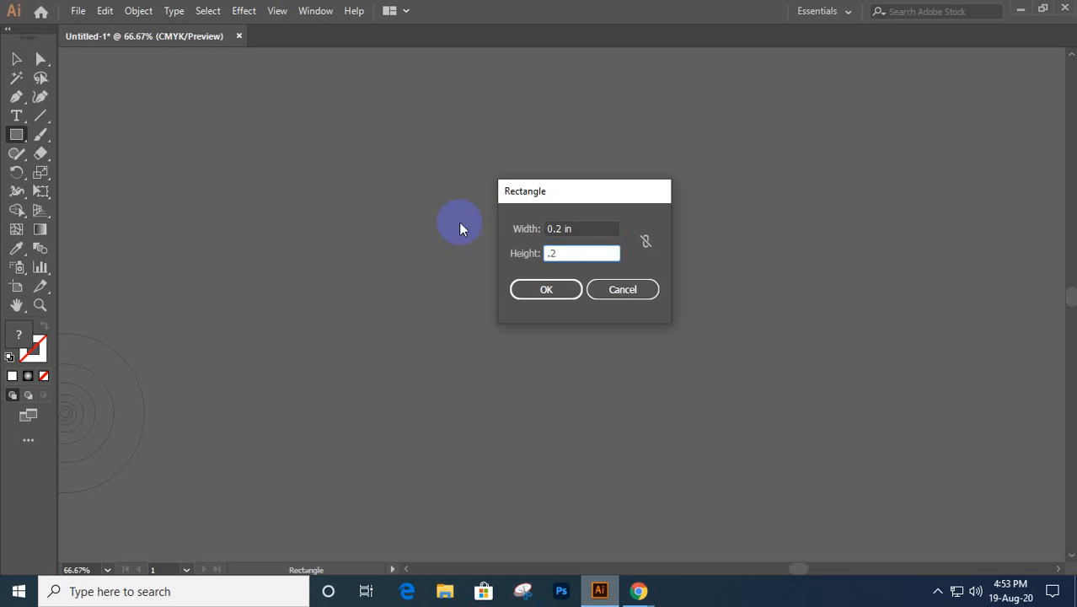
{"action": "key", "text": "Return"}
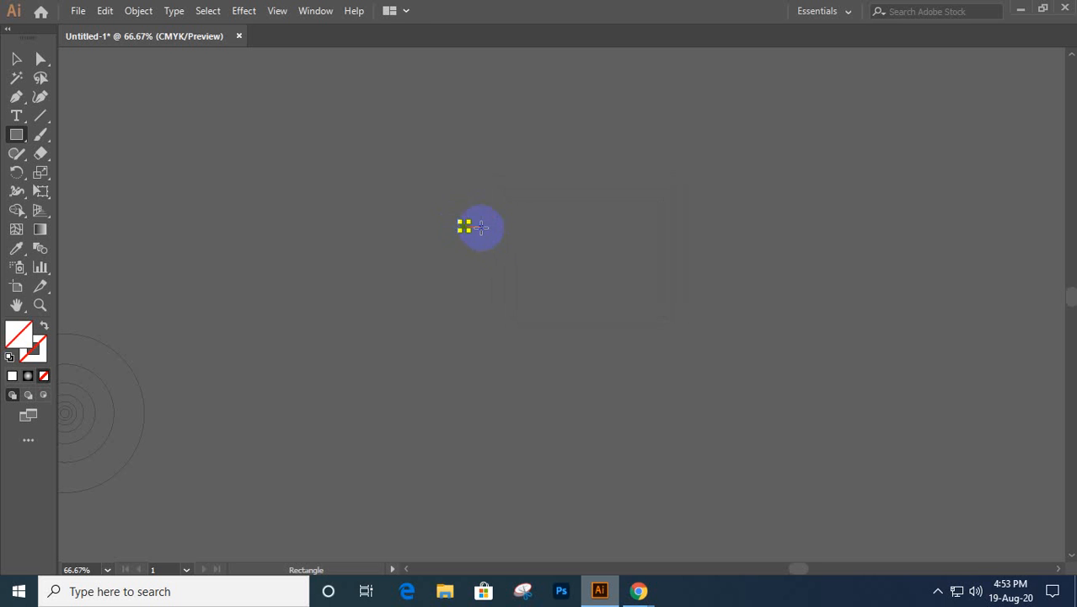
- Give the small square a solid white stroke with no fill, and close the Color panel
{"action": "scroll", "coordinate": [471, 219], "scroll_direction": "up", "scroll_amount": 4}
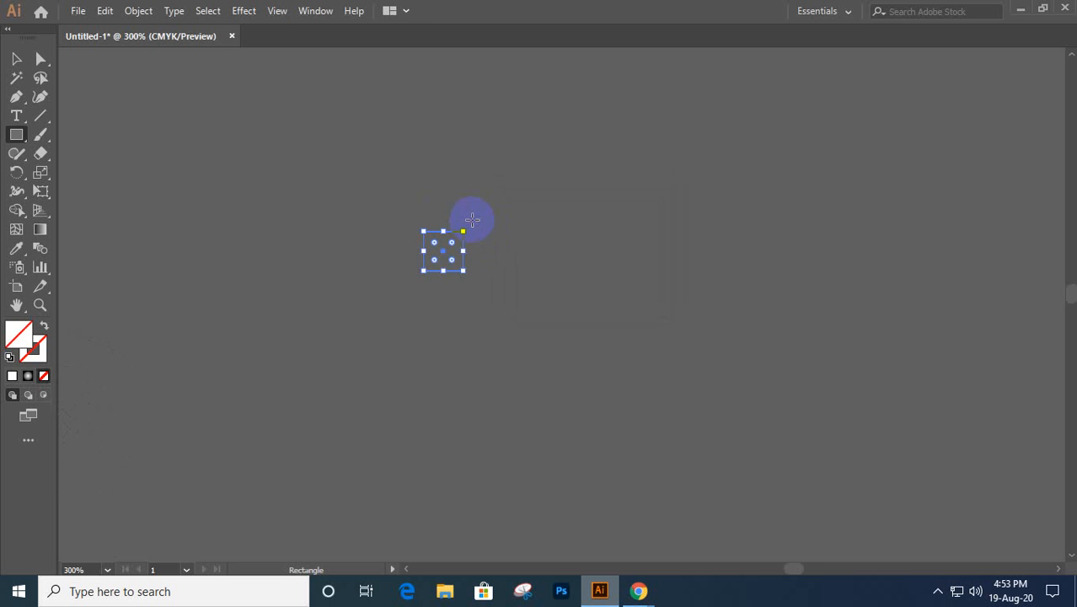
{"action": "scroll", "coordinate": [473, 219], "scroll_direction": "up", "scroll_amount": 3}
{"action": "key", "text": "v"}
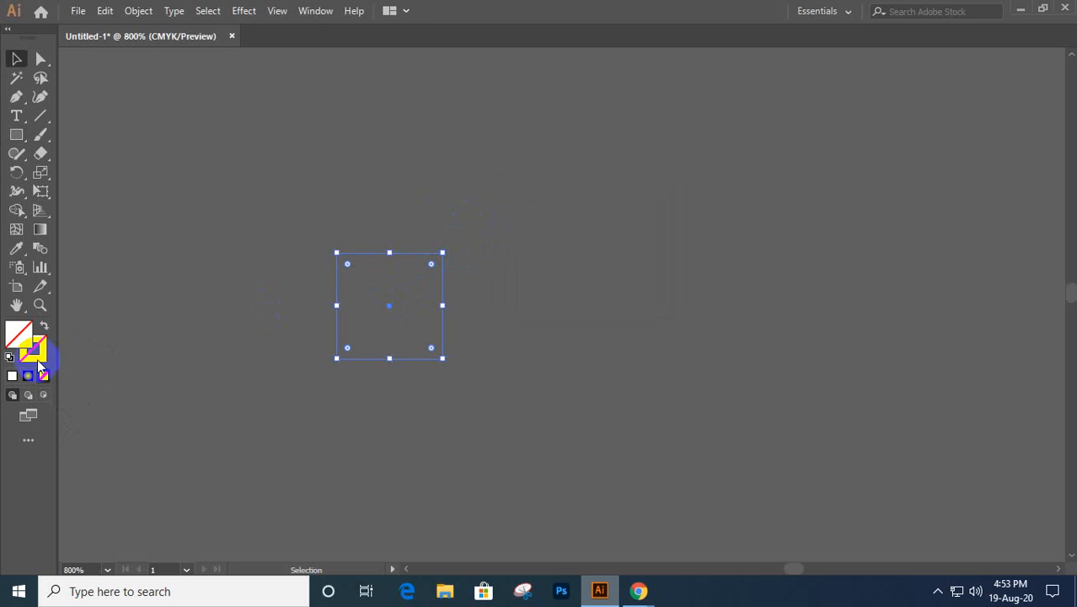
{"action": "left_click", "coordinate": [39, 360]}
{"action": "left_click", "coordinate": [12, 376]}
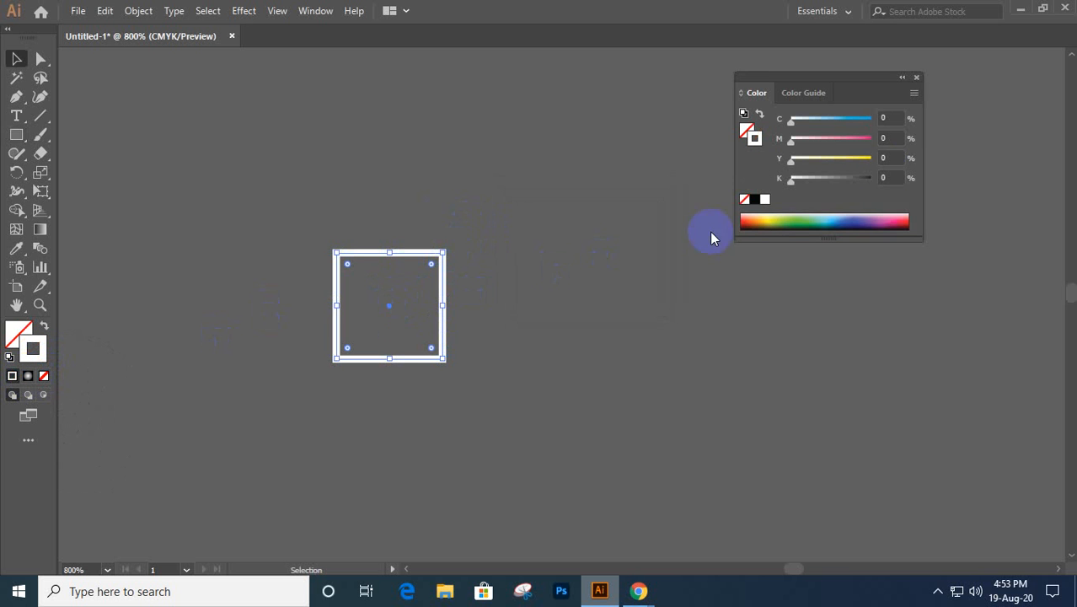
{"action": "left_click", "coordinate": [917, 78]}
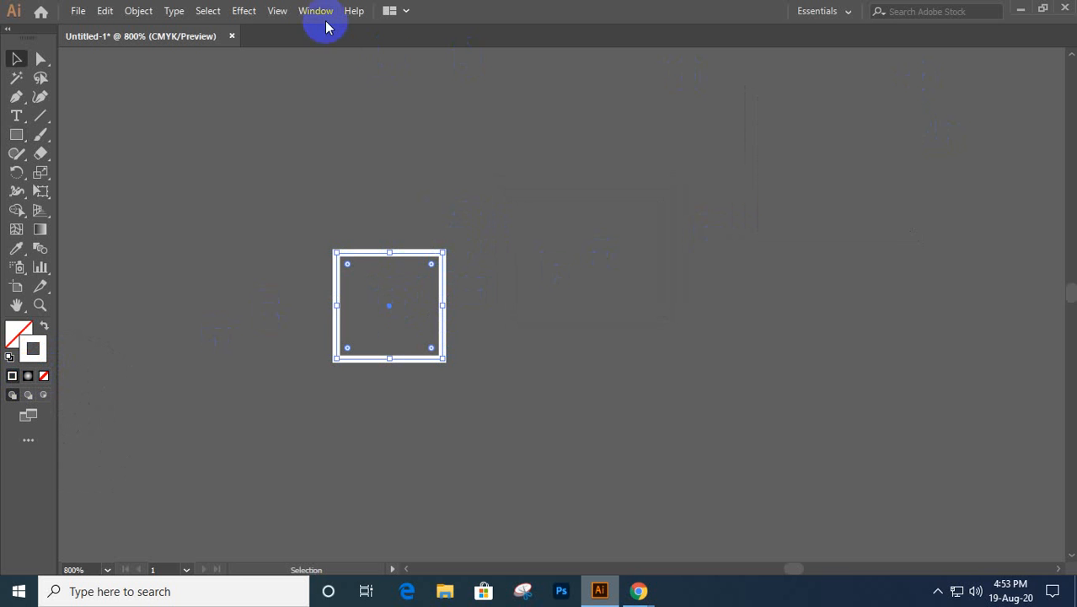
- Open the Properties panel and set the square's stroke weight to 0.25 pt
{"action": "left_click", "coordinate": [318, 15]}
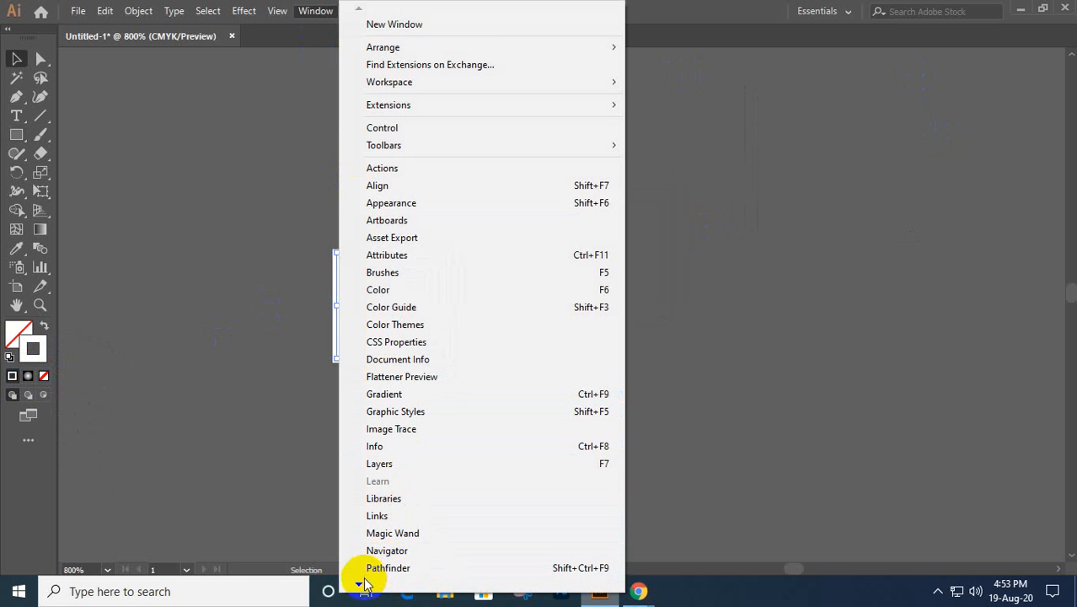
{"action": "mouse_move", "coordinate": [364, 583]}
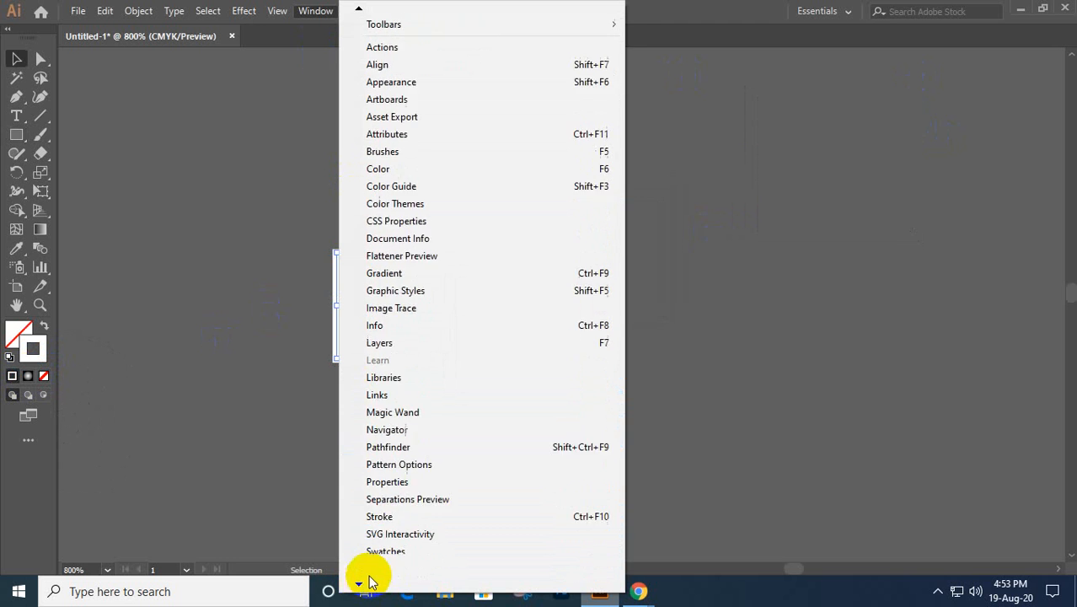
{"action": "left_click", "coordinate": [410, 467]}
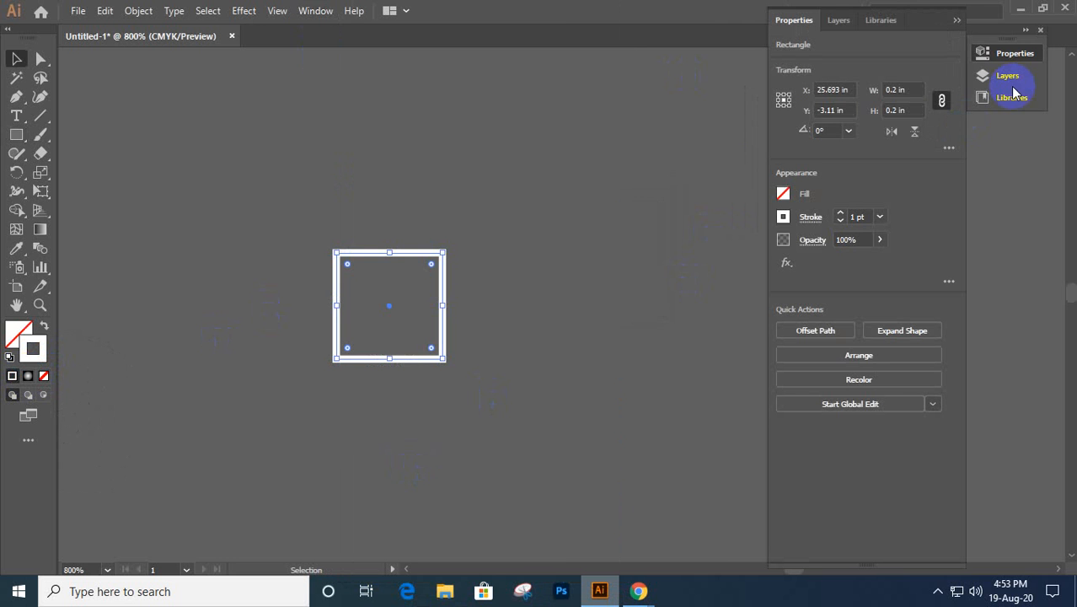
{"action": "left_click", "coordinate": [955, 21]}
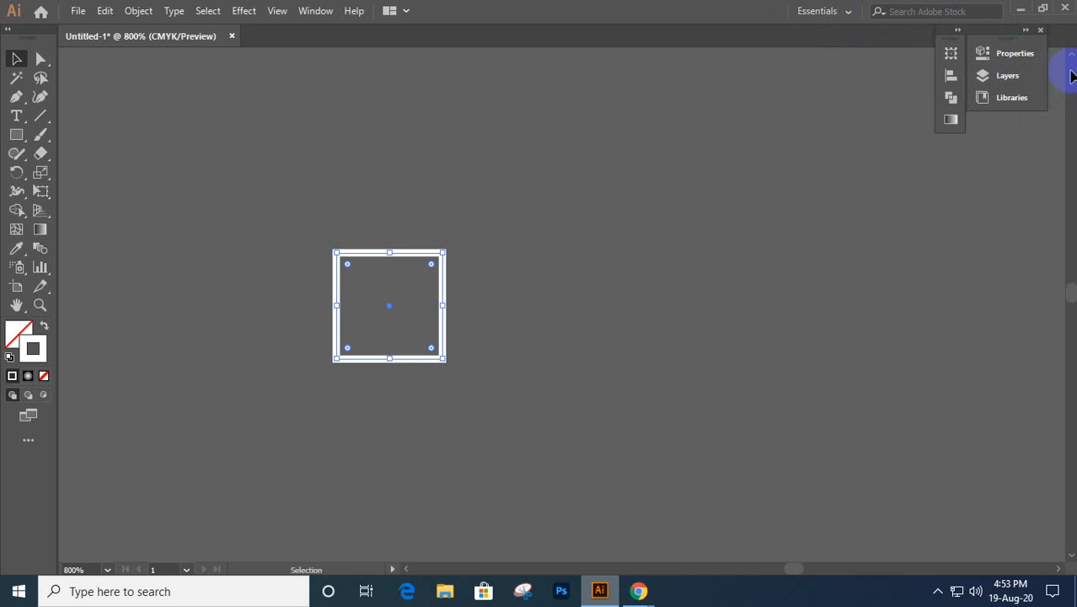
{"action": "left_click", "coordinate": [1015, 53]}
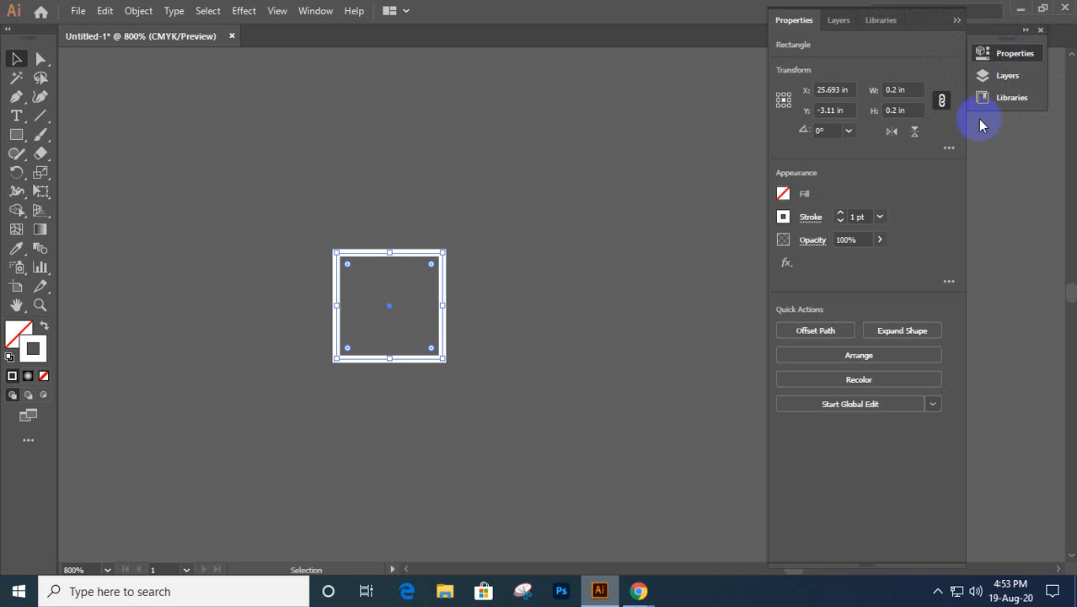
{"action": "left_click_drag", "start_coordinate": [923, 27], "coordinate": [1034, 29]}
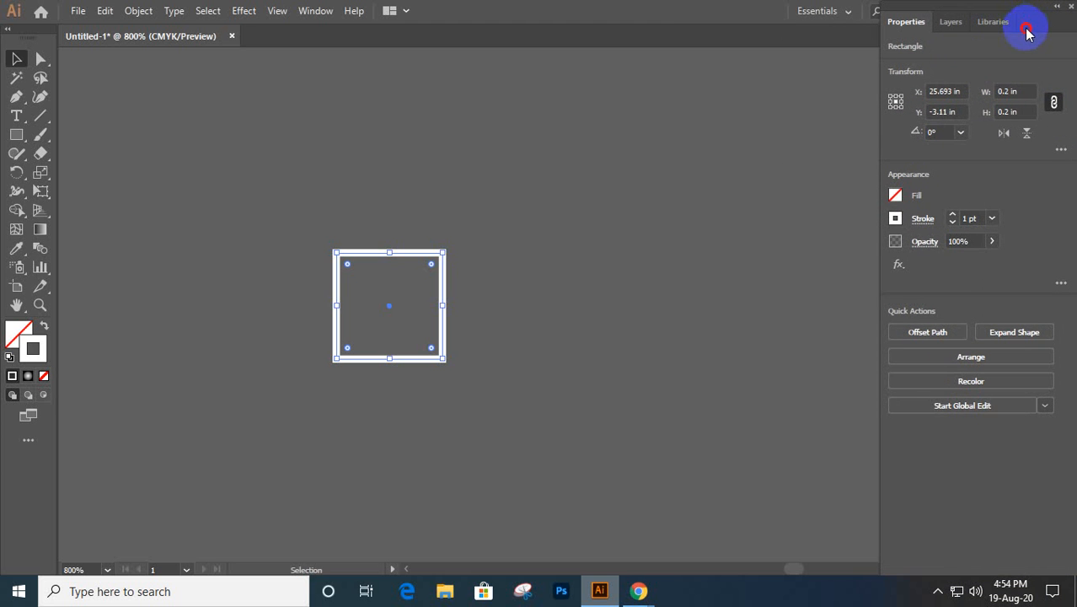
{"action": "left_click_drag", "start_coordinate": [1026, 28], "coordinate": [1020, 63]}
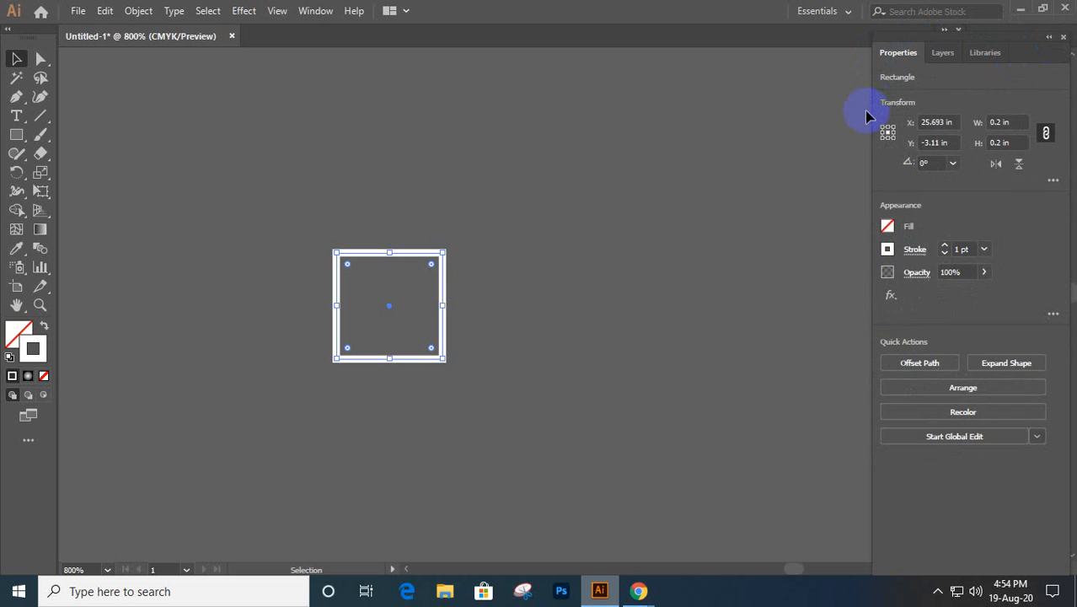
{"action": "left_click", "coordinate": [985, 250]}
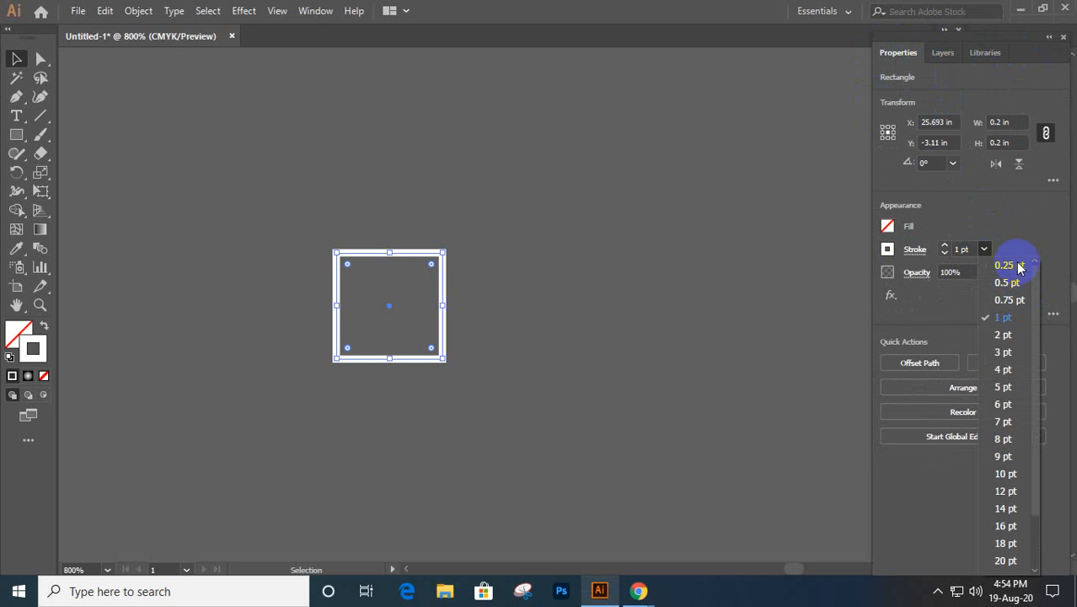
{"action": "left_click", "coordinate": [1004, 266]}
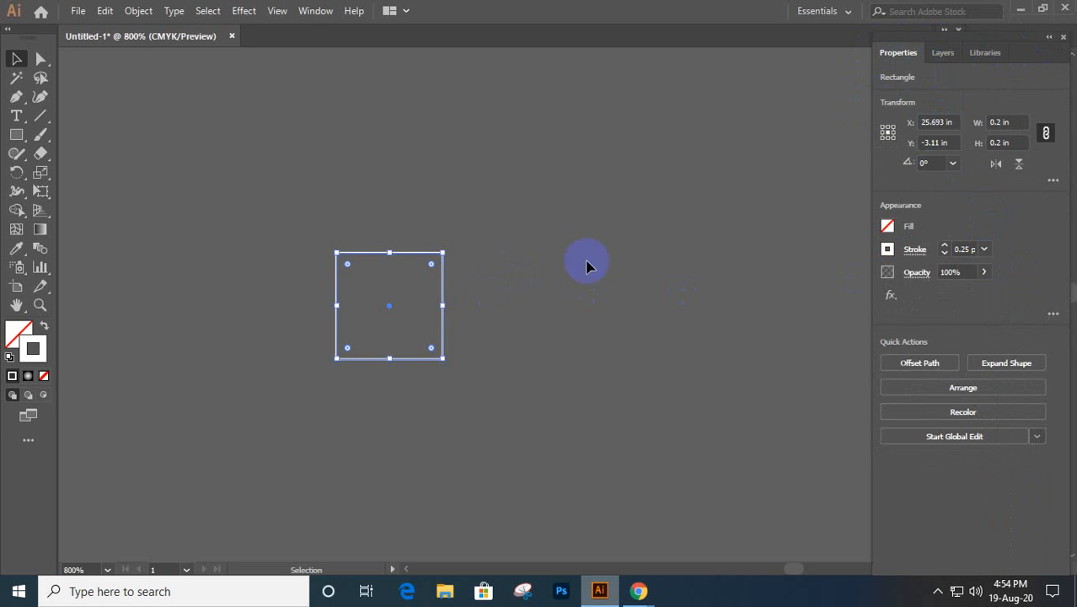
- Collapse the Properties panel group, move it clear of the drawing area and close the other floating icon dock
{"action": "left_click", "coordinate": [1049, 37]}
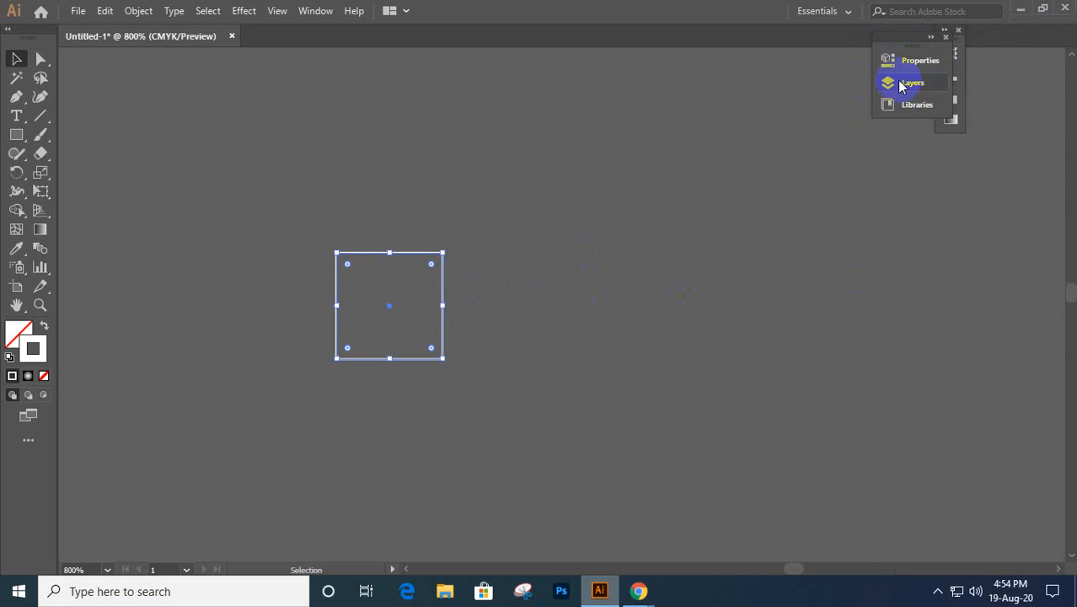
{"action": "left_click_drag", "start_coordinate": [891, 40], "coordinate": [996, 53]}
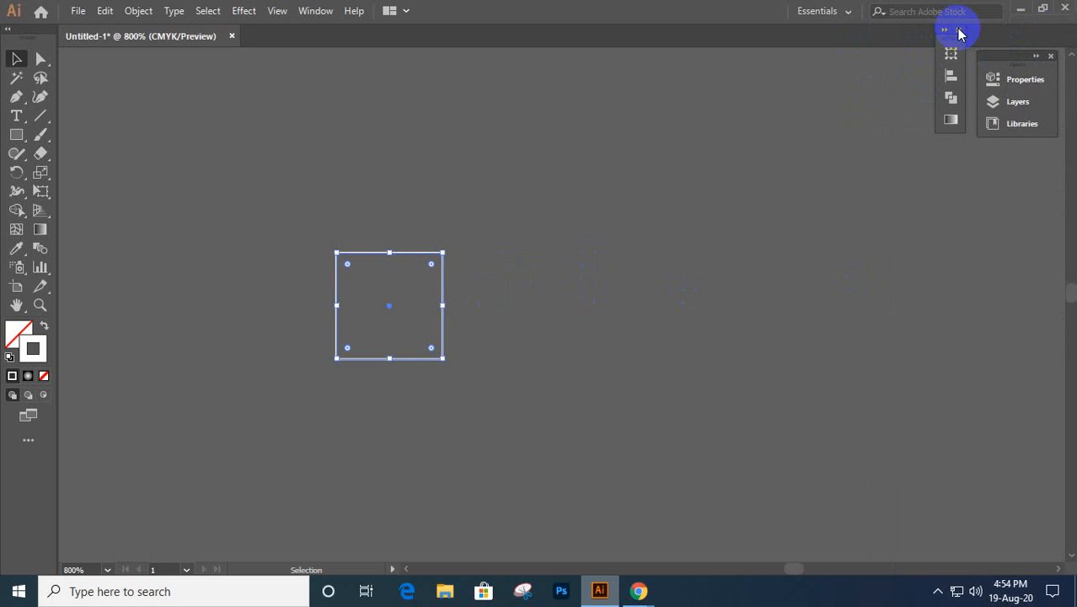
{"action": "left_click", "coordinate": [958, 31]}
{"action": "left_click_drag", "start_coordinate": [1026, 53], "coordinate": [1016, 59]}
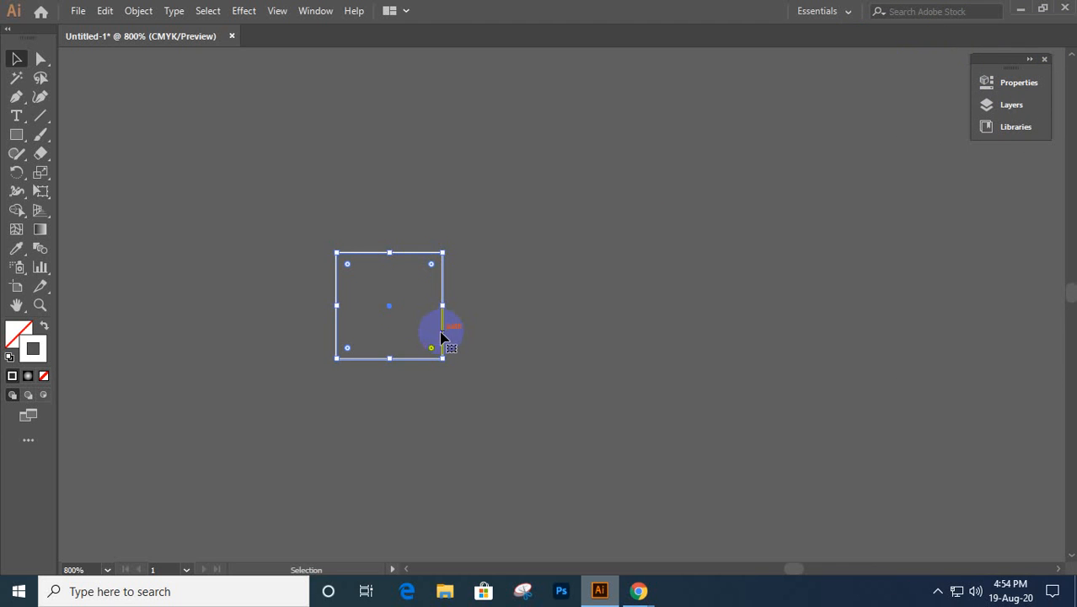
- Duplicate the square against its right edge, and draw a larger square directly below spanning the width of both
{"action": "left_click_drag", "start_coordinate": [441, 333], "coordinate": [548, 321]}
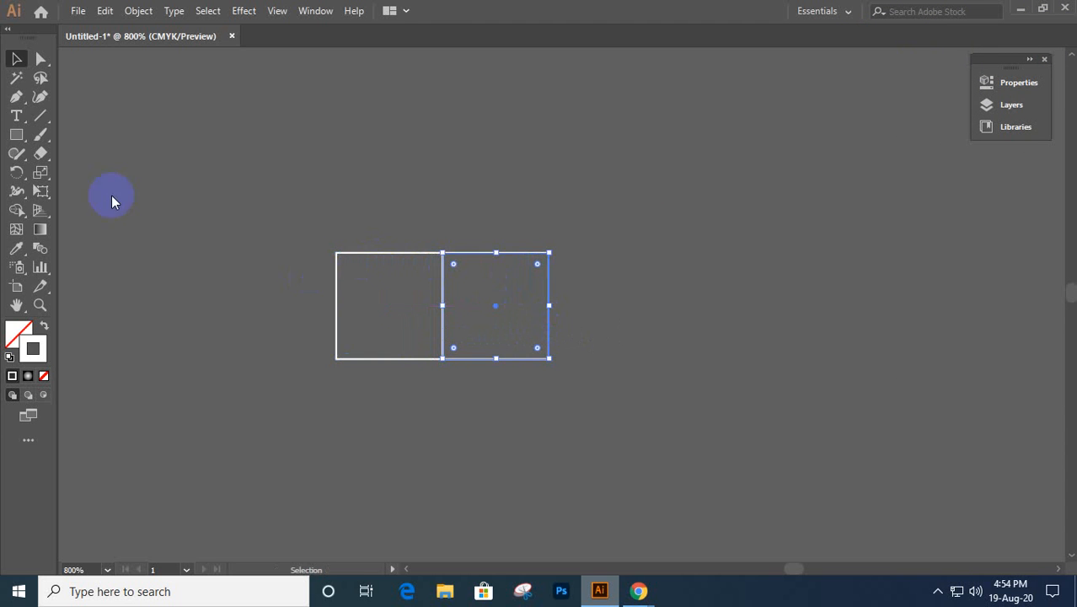
{"action": "left_click", "coordinate": [17, 137]}
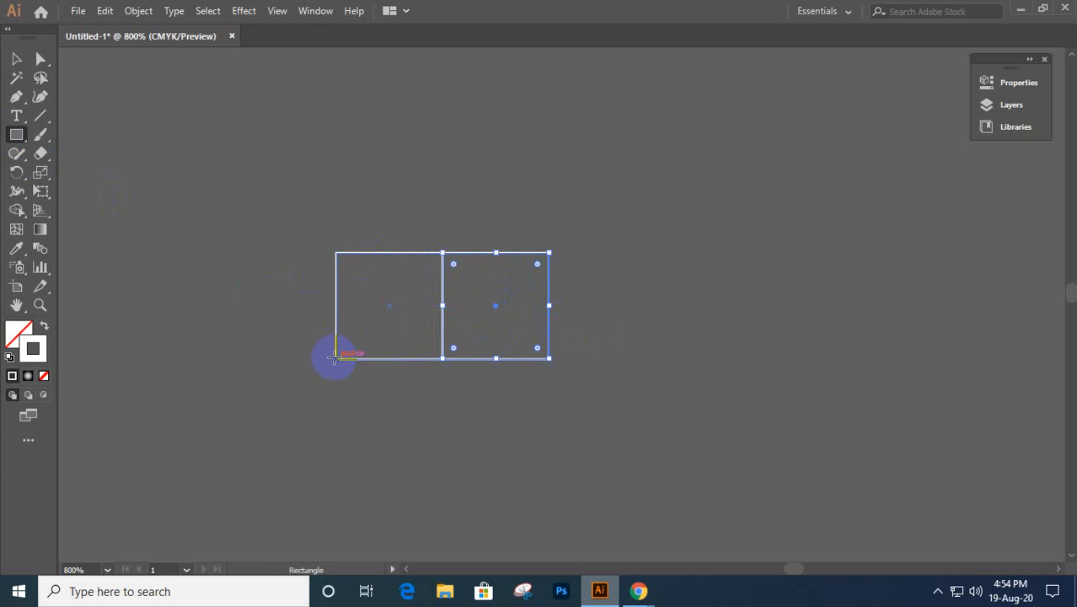
{"action": "left_click_drag", "start_coordinate": [336, 358], "coordinate": [548, 462]}
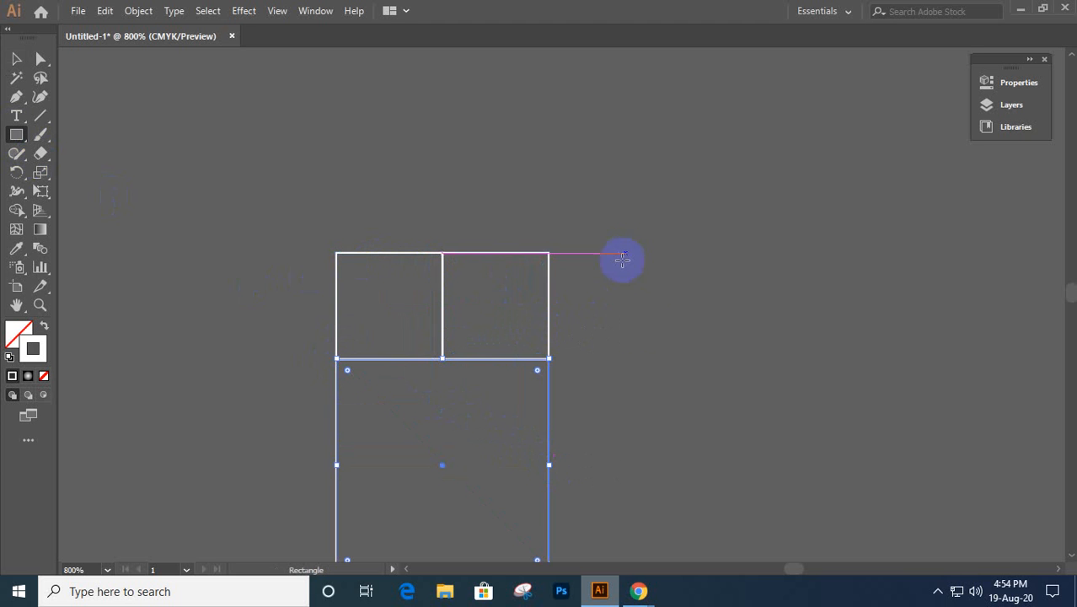
- Draw the next Fibonacci square against the right side of the three squares, matching their combined height
{"action": "key", "text": "space"}
{"action": "left_click_drag", "start_coordinate": [621, 305], "coordinate": [559, 193]}
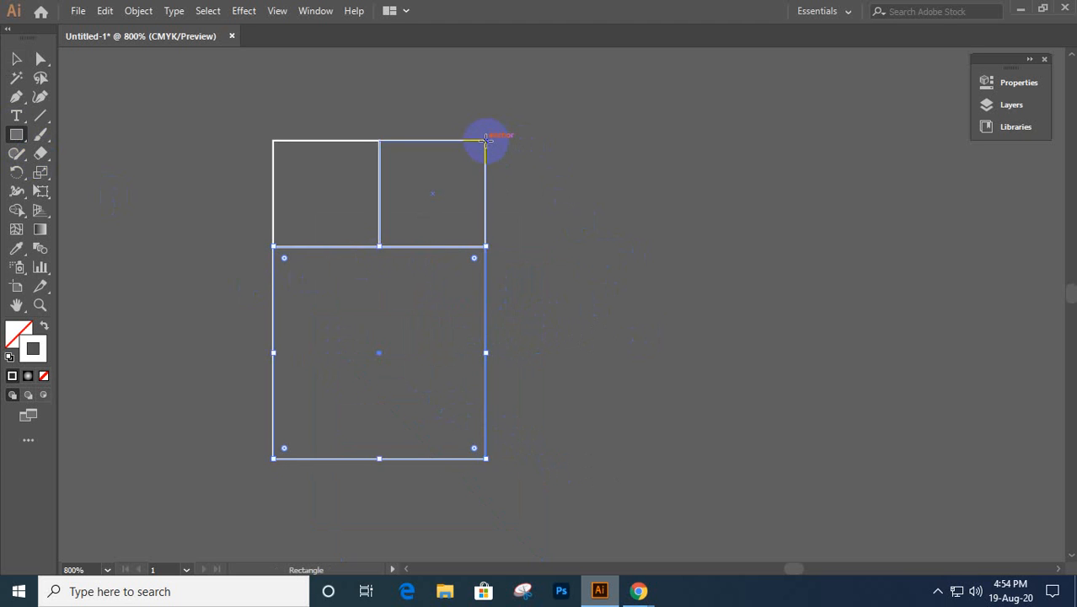
{"action": "left_click_drag", "start_coordinate": [485, 142], "coordinate": [586, 458]}
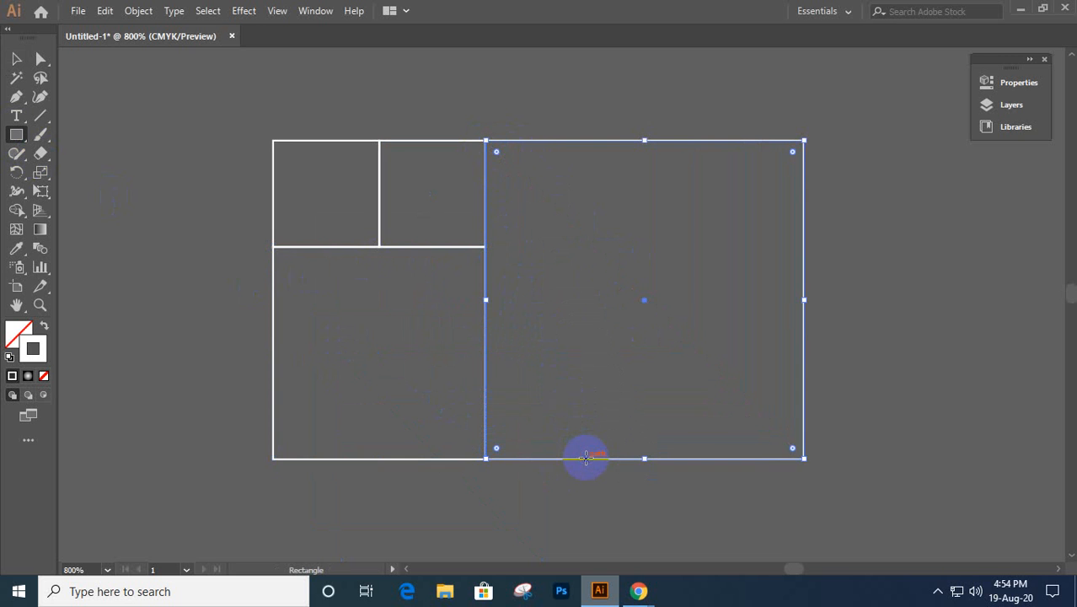
- Draw the next Fibonacci square below the four squares spanning their full width, and another along the whole group's right edge matching its height
{"action": "scroll", "coordinate": [586, 458], "scroll_direction": "down", "scroll_amount": 3}
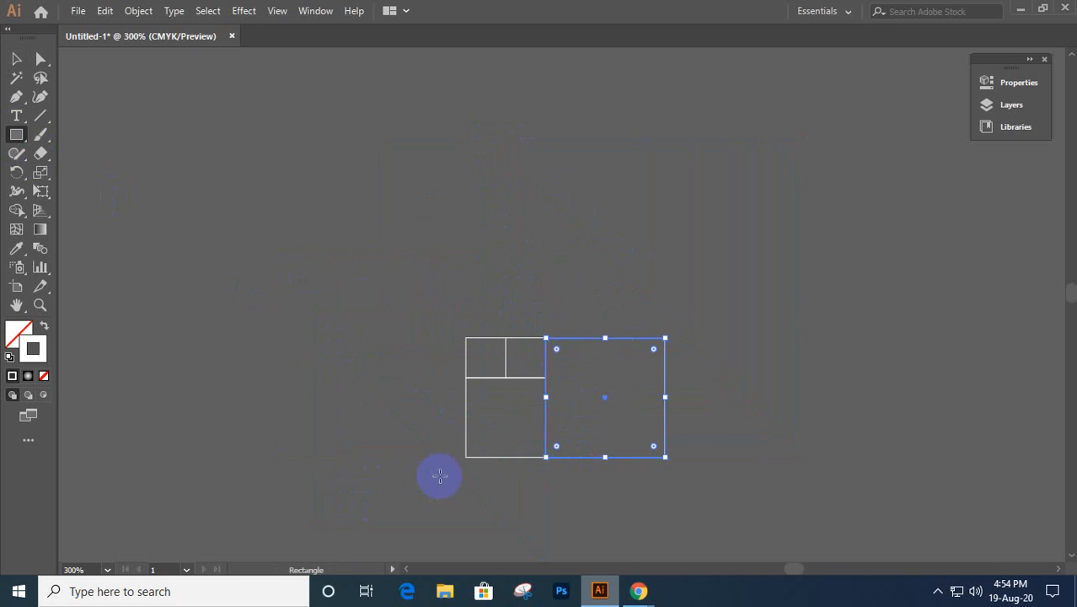
{"action": "left_click_drag", "start_coordinate": [467, 458], "coordinate": [667, 542]}
{"action": "key", "text": "space"}
{"action": "left_click_drag", "start_coordinate": [560, 432], "coordinate": [399, 263]}
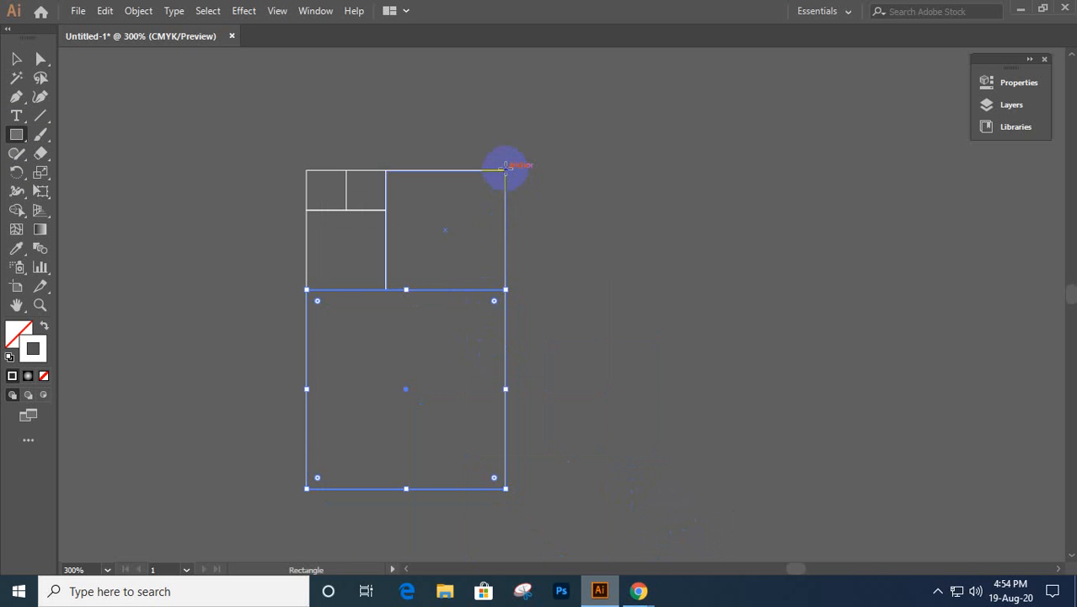
{"action": "left_click_drag", "start_coordinate": [505, 168], "coordinate": [664, 488]}
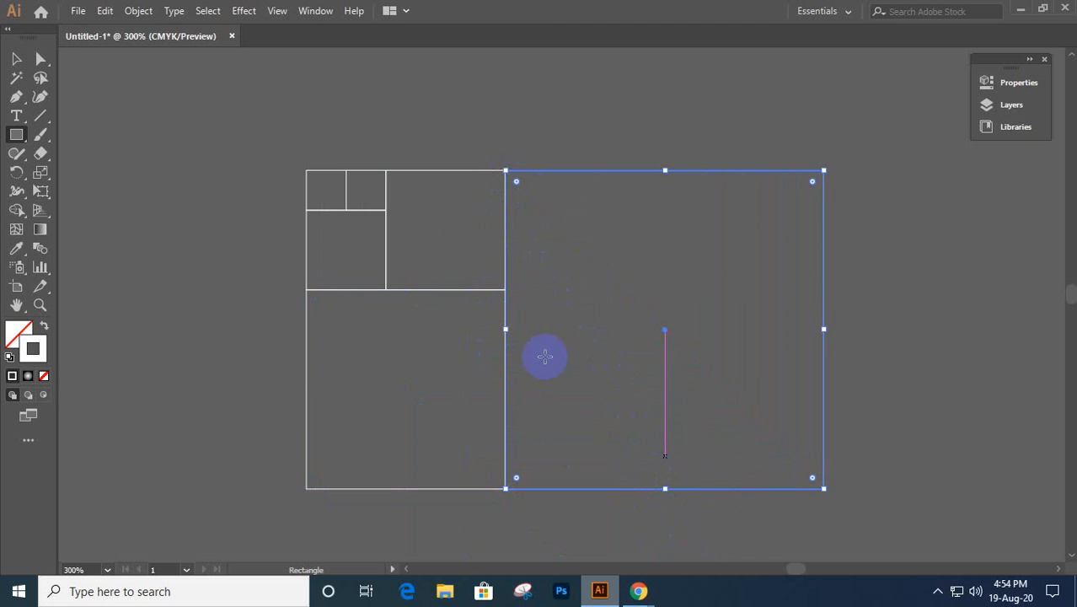
- Try to draw a freehand spiral over the grid with the Spiral tool, then undo it
{"action": "left_click", "coordinate": [39, 119]}
{"action": "left_click_drag", "start_coordinate": [38, 119], "coordinate": [113, 154]}
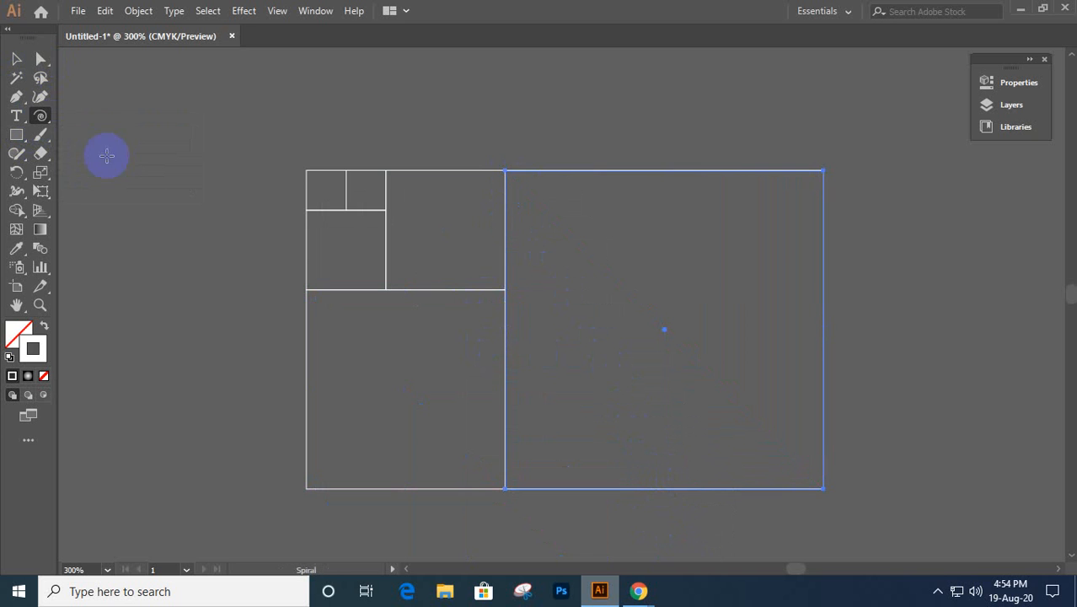
{"action": "left_click_drag", "start_coordinate": [313, 180], "coordinate": [340, 197]}
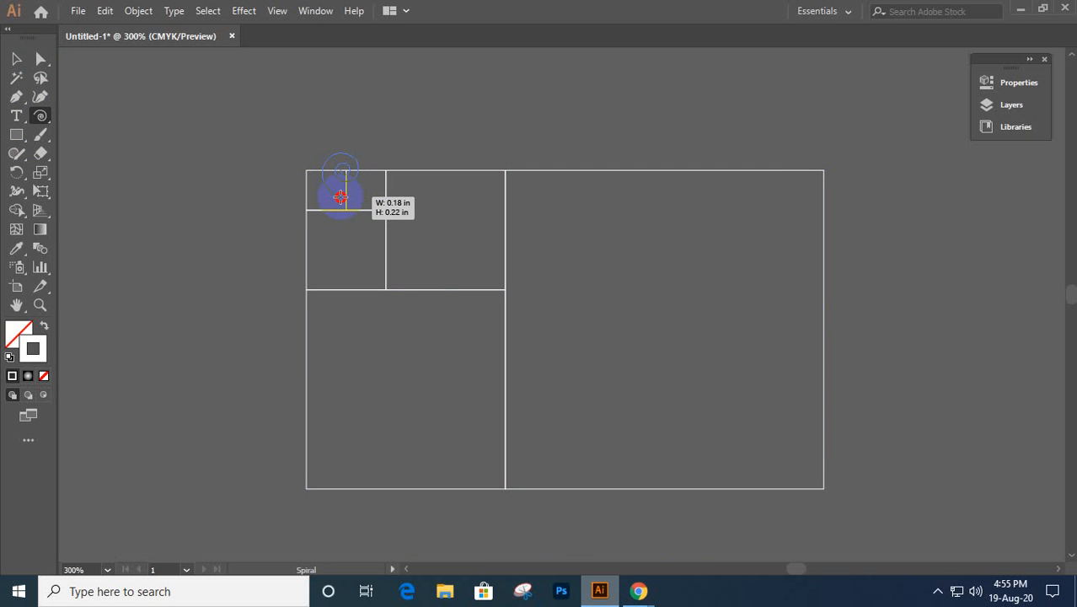
{"action": "left_click_drag", "start_coordinate": [339, 197], "coordinate": [750, 289]}
{"action": "key", "text": "ctrl+z"}
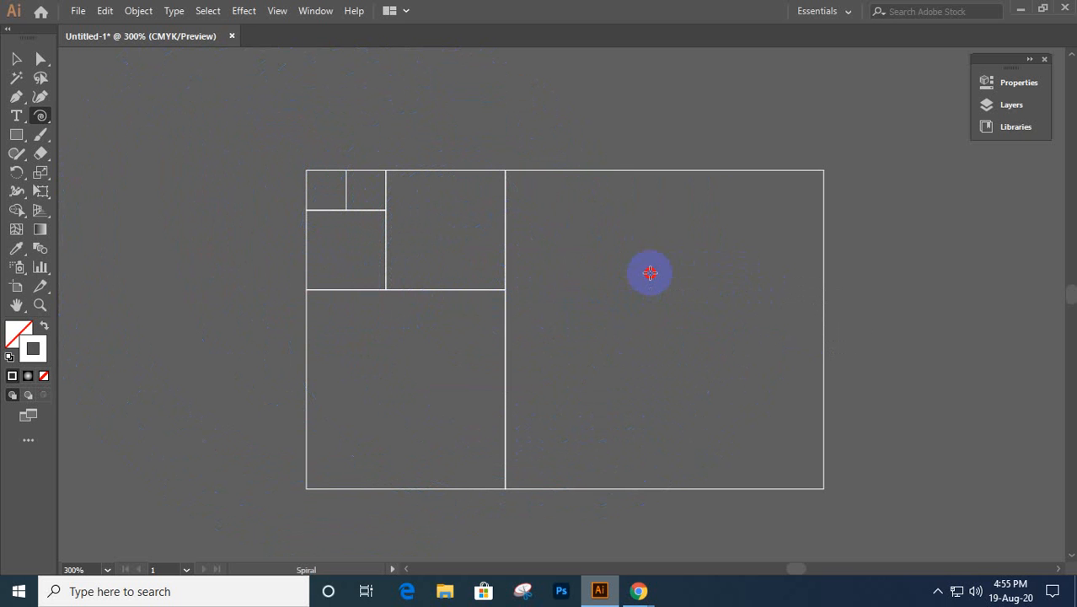
- Try a spiral with a 1.0297 in radius, 80% decay and 5 segments, then delete it
{"action": "left_click", "coordinate": [649, 272]}
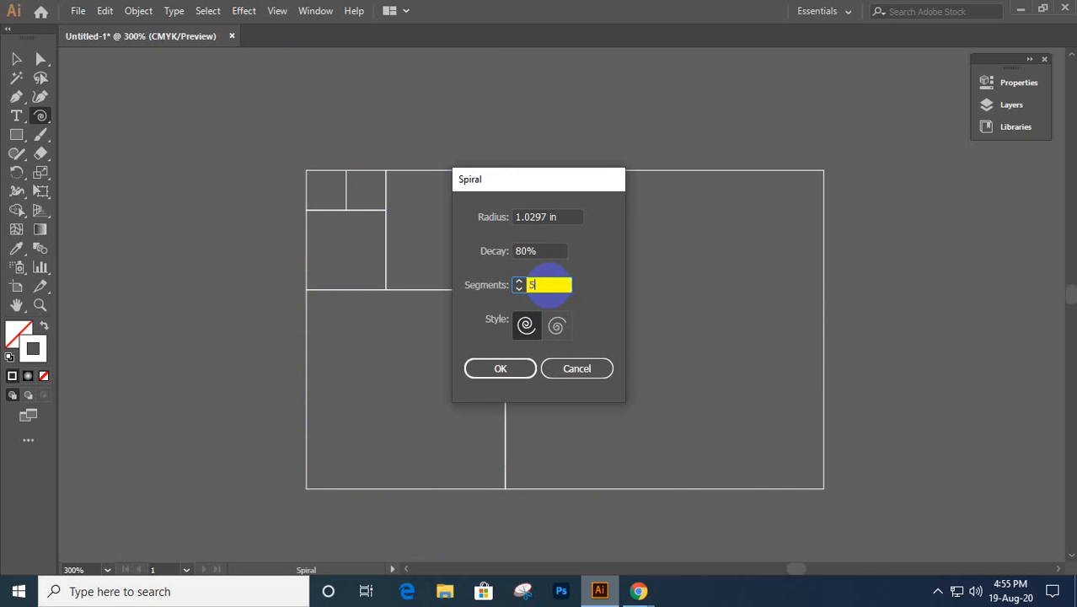
{"action": "type", "text": "5"}
{"action": "left_click", "coordinate": [489, 369]}
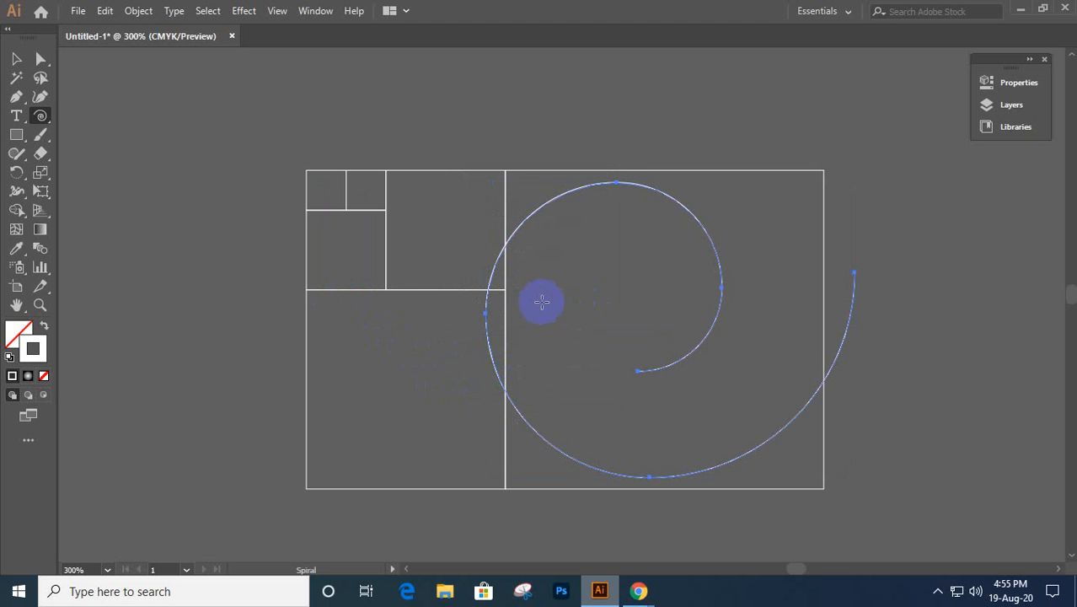
{"action": "key", "text": "Delete"}
- Try a spiral with a 1.0297 in radius, 80% decay and 7 segments, then delete it
{"action": "left_click", "coordinate": [530, 310]}
{"action": "double_click", "coordinate": [547, 284]}
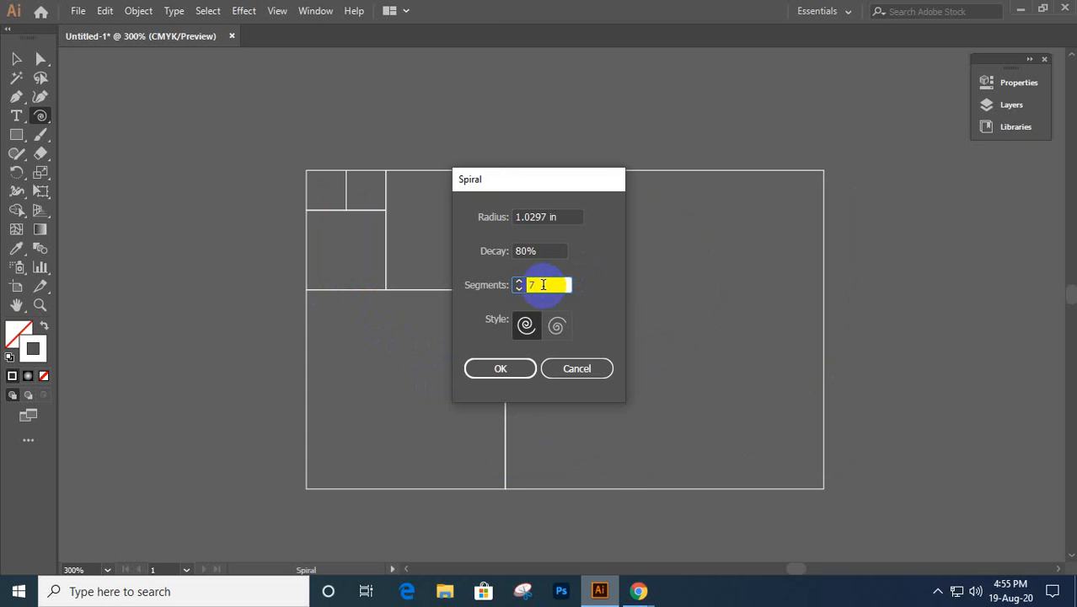
{"action": "key", "text": "Return"}
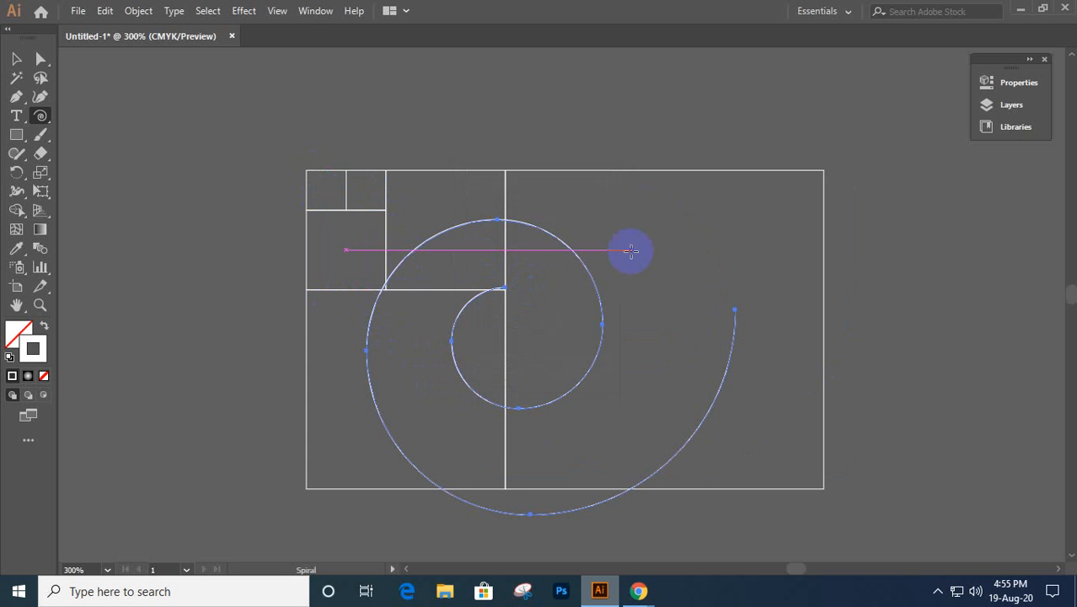
{"action": "key", "text": "Delete"}
- Create a spiral with a 1.0297 in radius, 50% decay and 7 segments over the largest square
{"action": "left_click", "coordinate": [631, 250]}
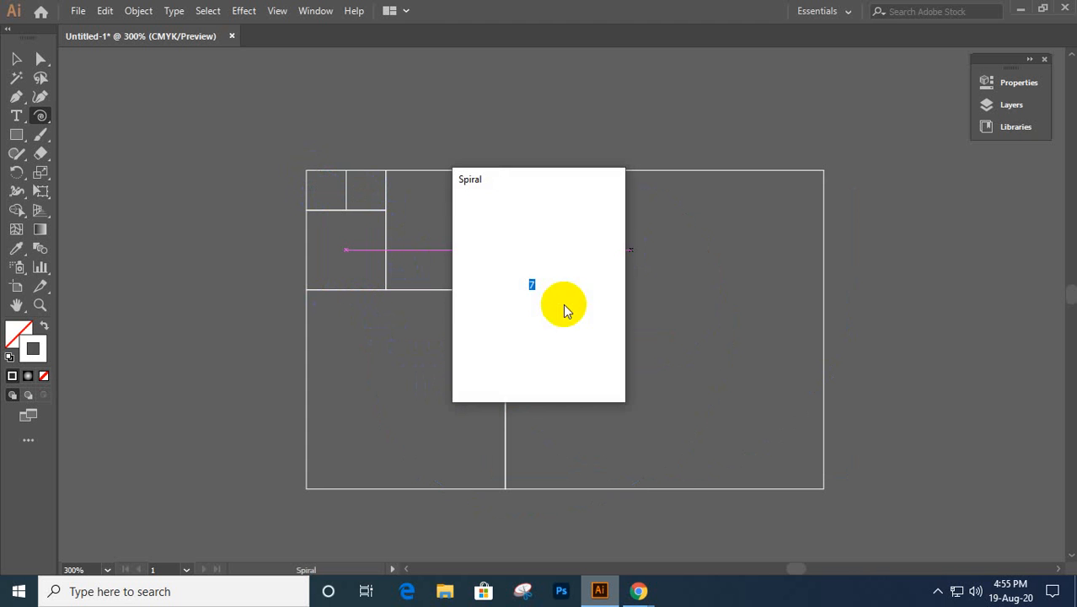
{"action": "left_click_drag", "start_coordinate": [548, 250], "coordinate": [519, 250]}
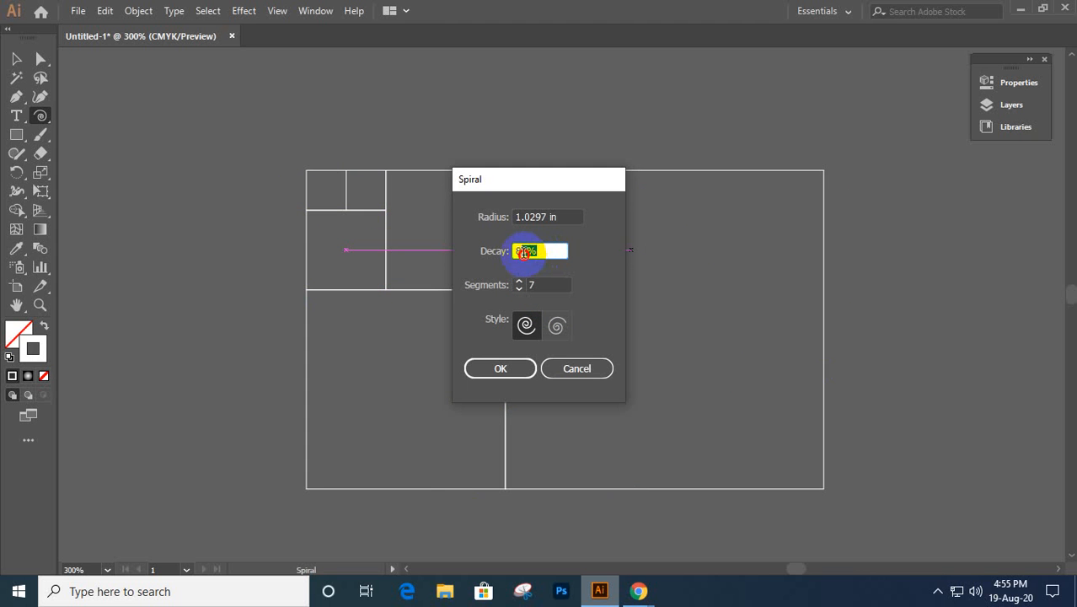
{"action": "type", "text": "50"}
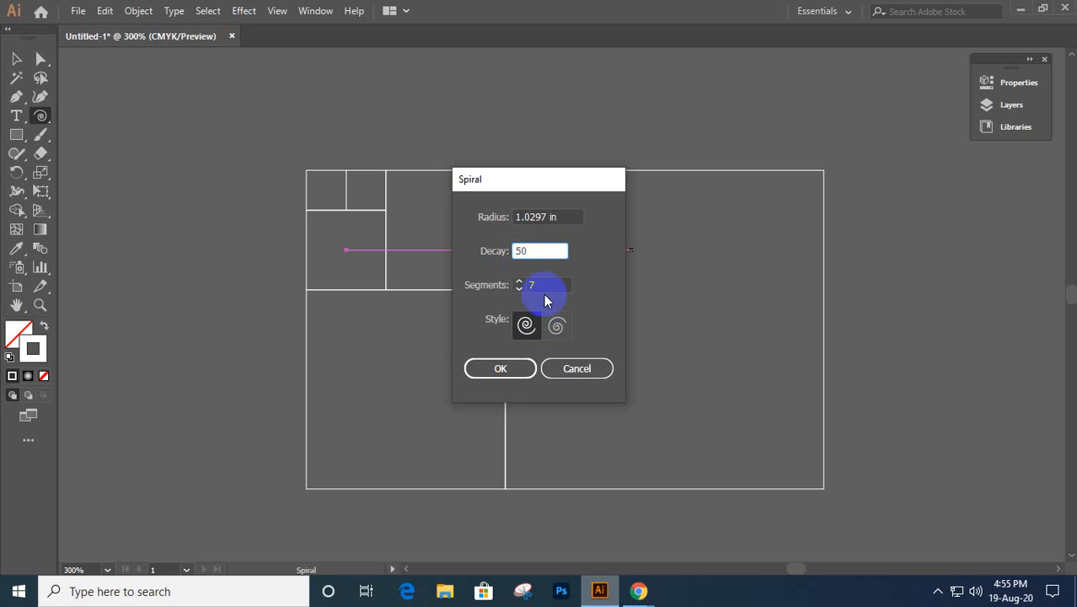
{"action": "left_click", "coordinate": [501, 369]}
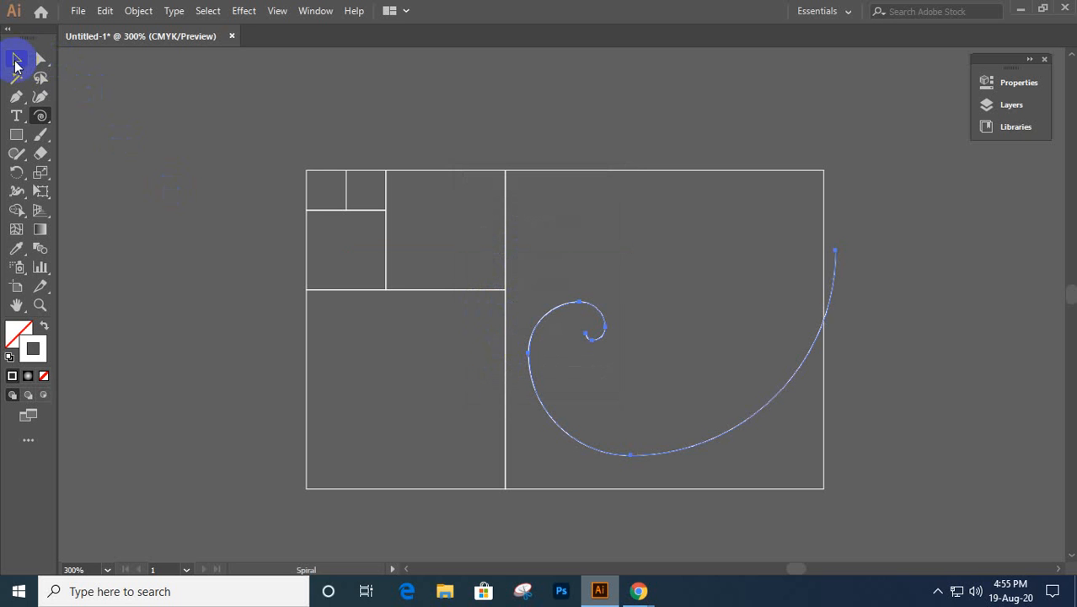
- Move the spiral onto the smaller squares and rotate it 90 degrees clockwise so its outer arc crosses the large lower square
{"action": "left_click", "coordinate": [16, 59]}
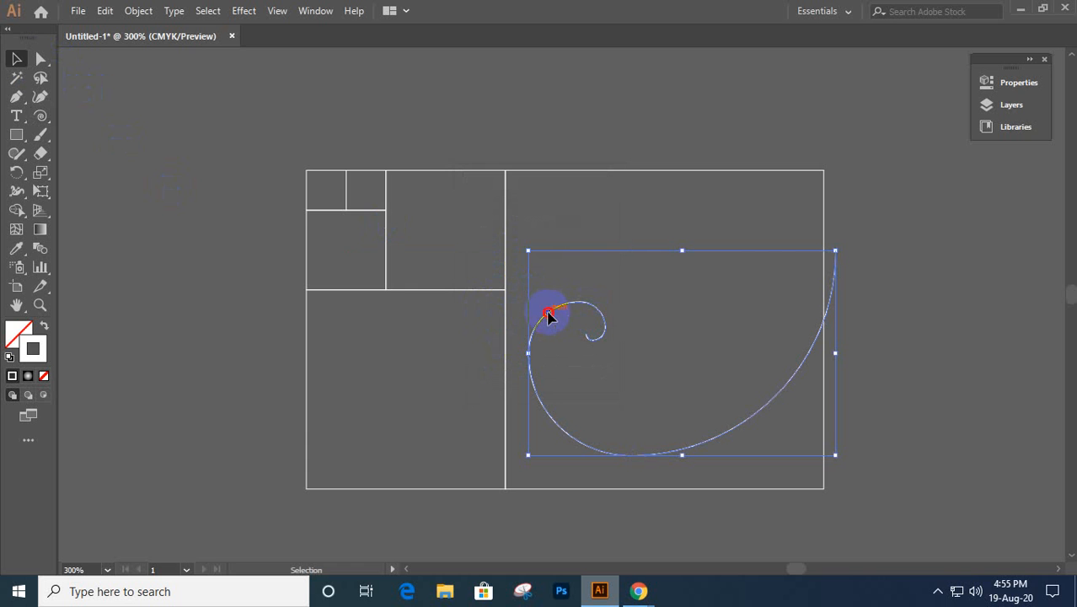
{"action": "left_click_drag", "start_coordinate": [547, 314], "coordinate": [346, 207]}
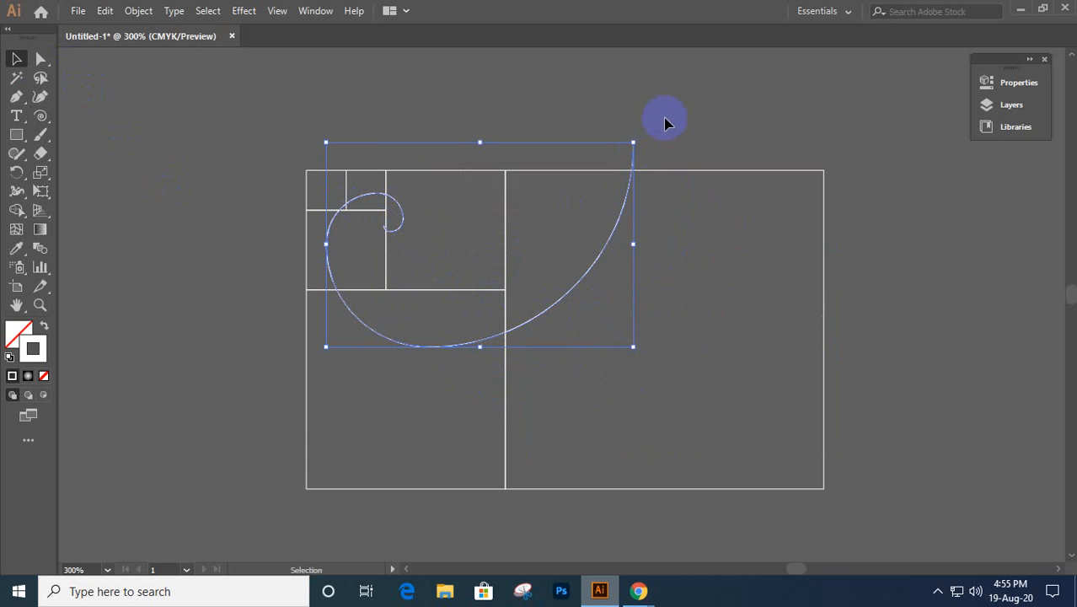
{"action": "left_click_drag", "start_coordinate": [637, 134], "coordinate": [590, 395]}
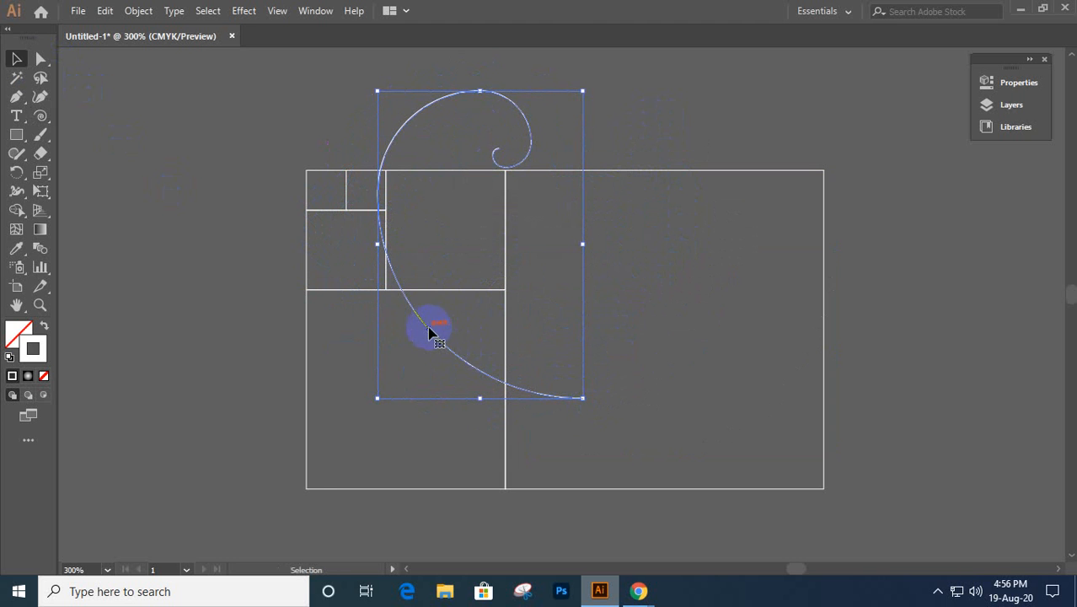
{"action": "left_click_drag", "start_coordinate": [417, 342], "coordinate": [347, 403]}
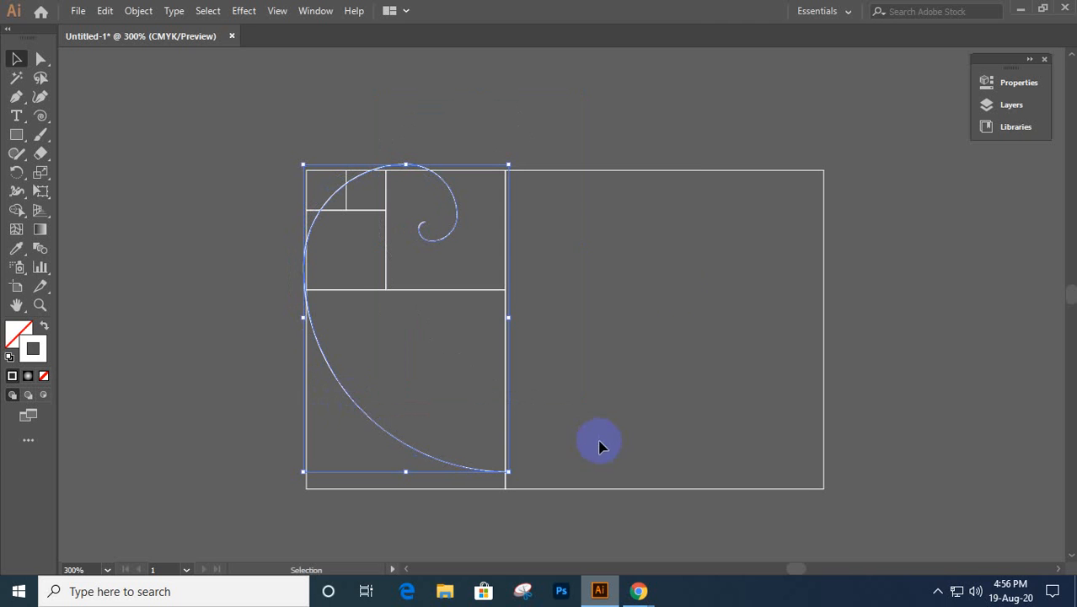
- Delete the largest square on the right side of the Fibonacci grid
{"action": "left_click", "coordinate": [722, 258]}
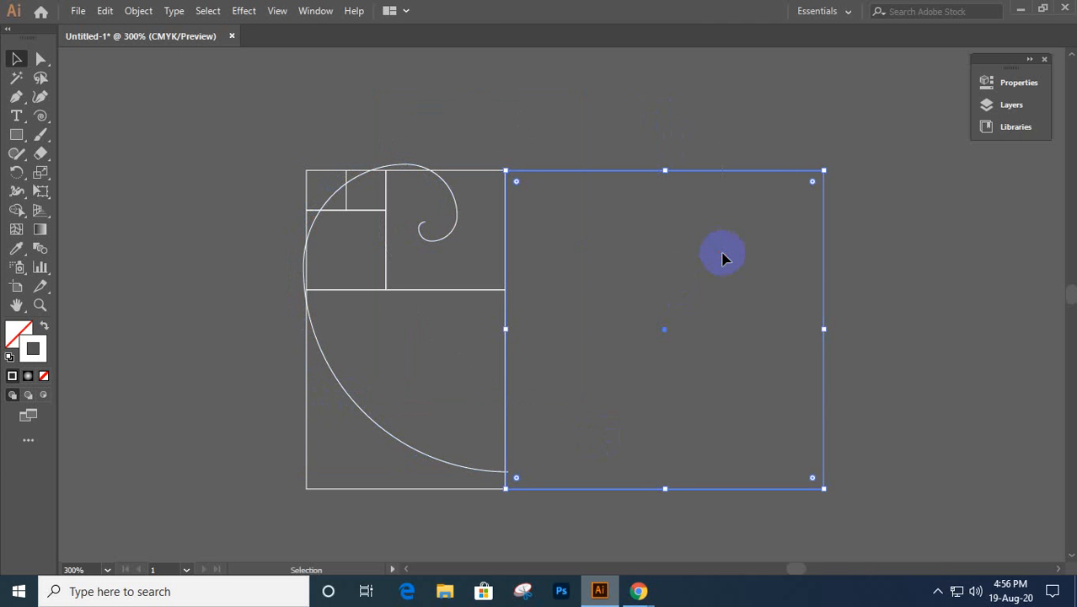
{"action": "key", "text": "Delete"}
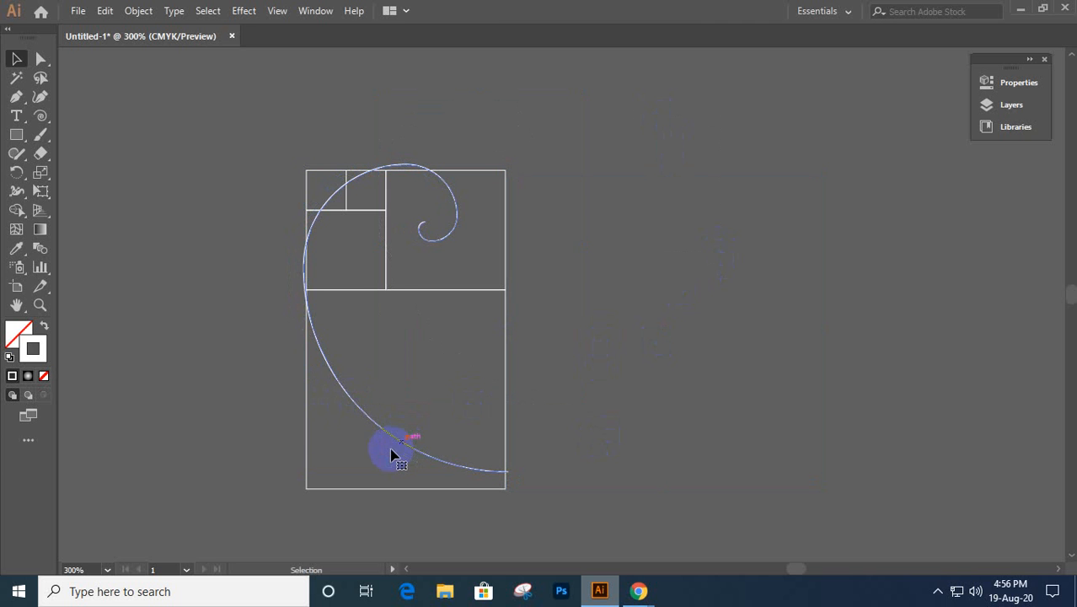
- Reposition the spiral so its curve touches the top and left edges of the remaining Fibonacci grid
{"action": "left_click_drag", "start_coordinate": [434, 463], "coordinate": [432, 476]}
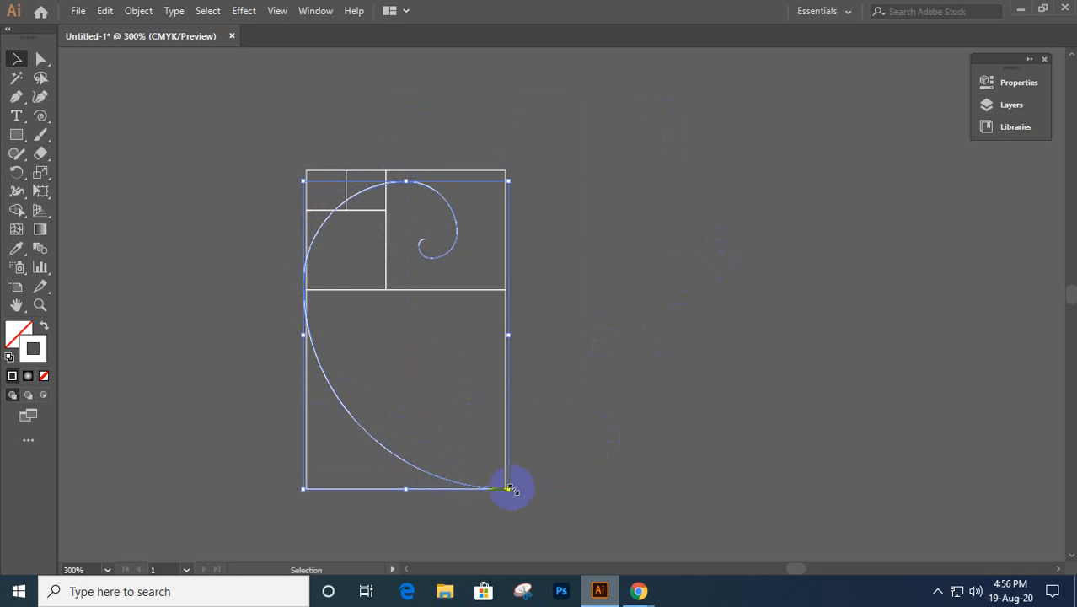
{"action": "left_click_drag", "start_coordinate": [510, 489], "coordinate": [329, 181]}
{"action": "scroll", "coordinate": [329, 181], "scroll_direction": "up", "scroll_amount": 3}
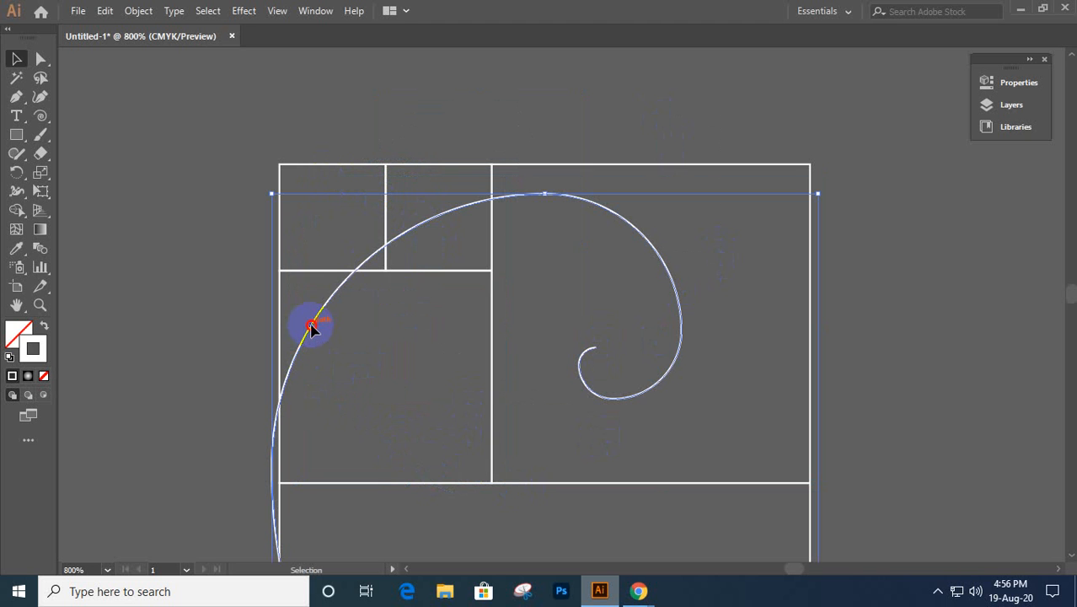
{"action": "left_click_drag", "start_coordinate": [311, 327], "coordinate": [319, 301]}
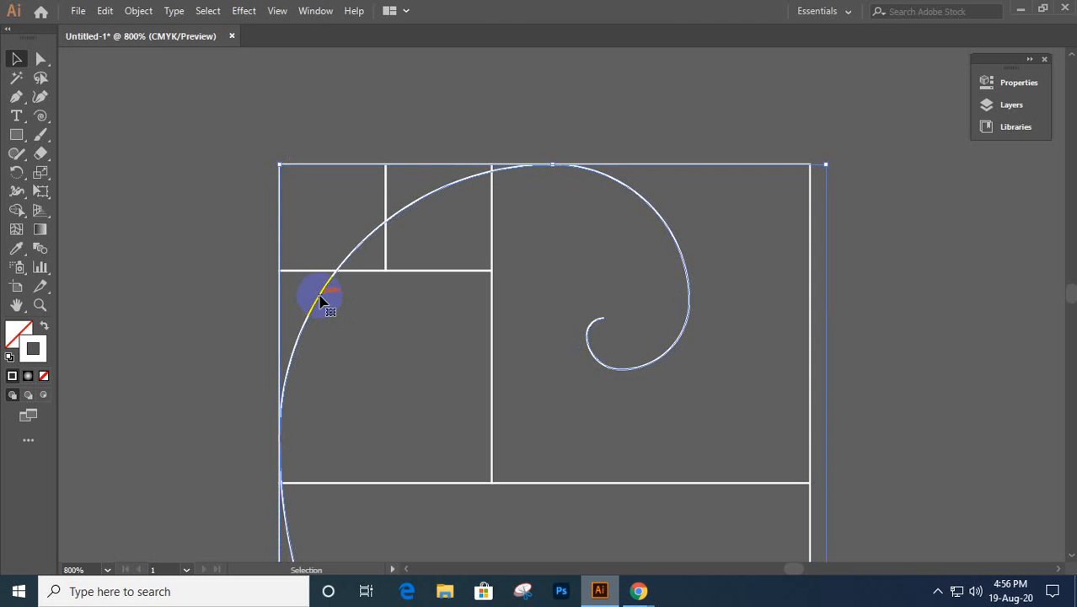
- Move the swirl reference image next to the Fibonacci grid
{"action": "scroll", "coordinate": [321, 299], "scroll_direction": "down", "scroll_amount": 2}
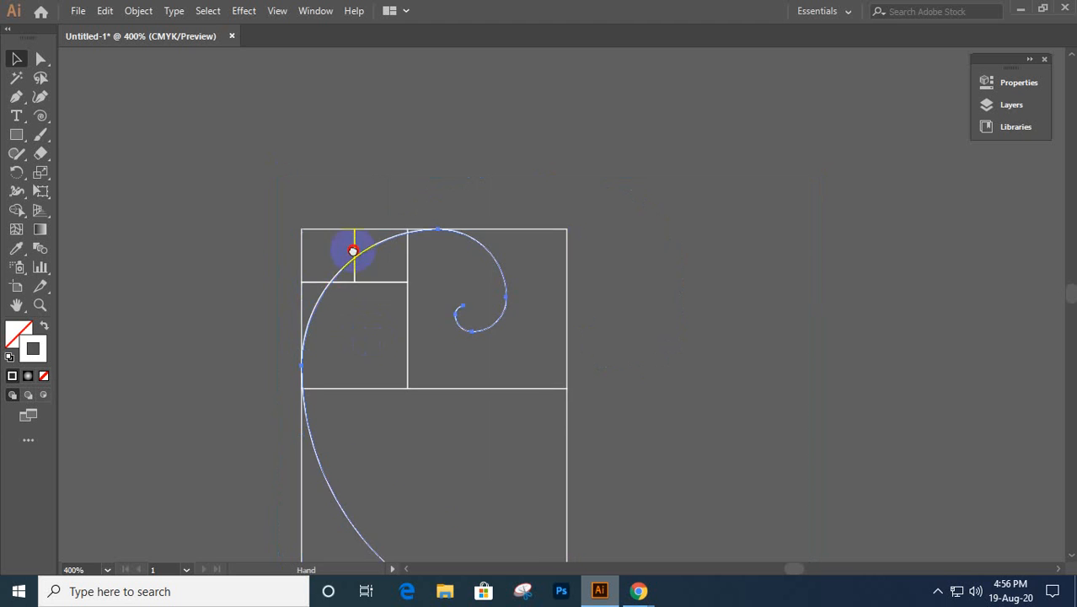
{"action": "scroll", "coordinate": [345, 231], "scroll_direction": "down", "scroll_amount": 3}
{"action": "scroll", "coordinate": [481, 253], "scroll_direction": "down", "scroll_amount": 2}
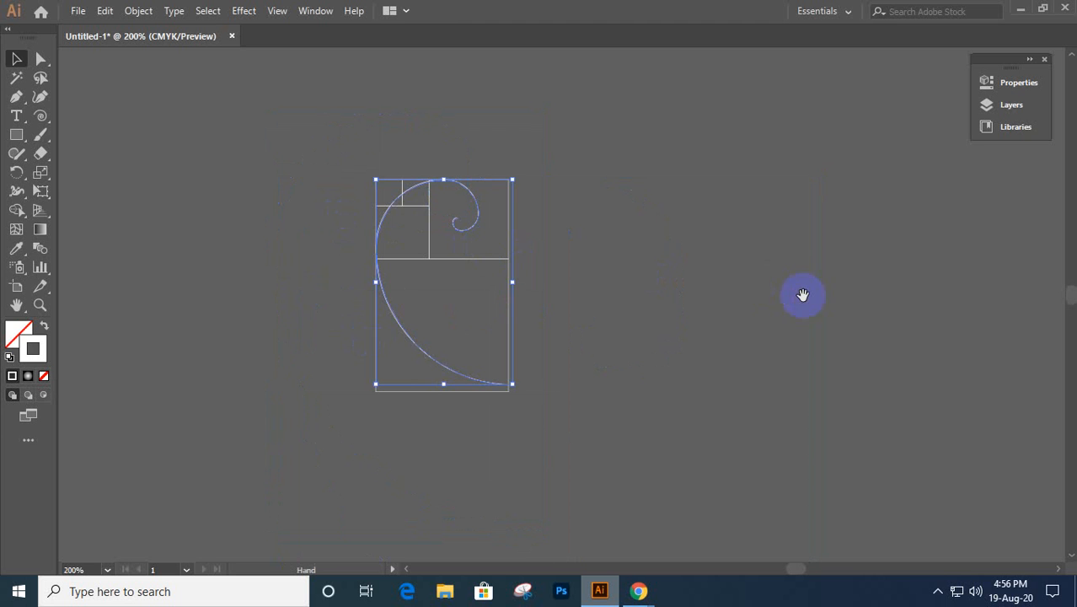
{"action": "scroll", "coordinate": [724, 291], "scroll_direction": "right", "scroll_amount": 2}
{"action": "scroll", "coordinate": [724, 292], "scroll_direction": "down", "scroll_amount": 2}
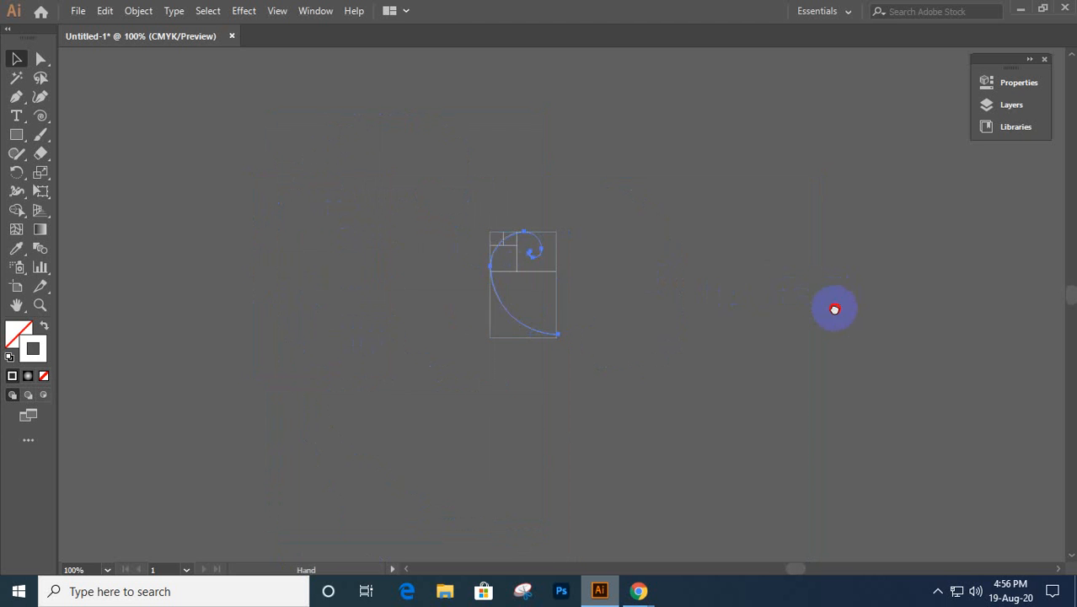
{"action": "left_click_drag", "start_coordinate": [834, 308], "coordinate": [556, 287]}
{"action": "scroll", "coordinate": [556, 293], "scroll_direction": "down", "scroll_amount": 3}
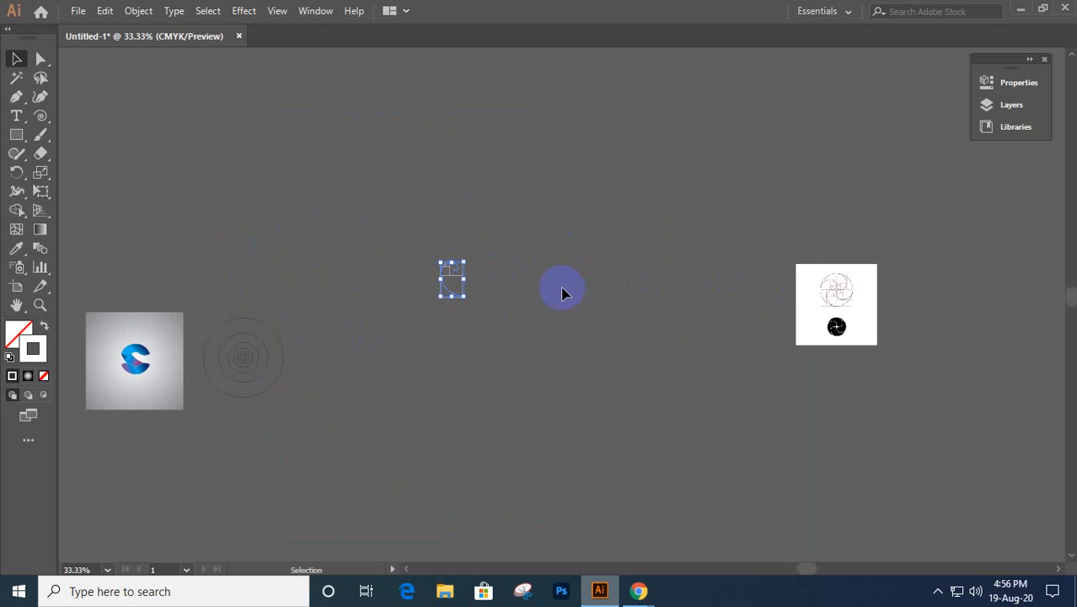
{"action": "left_click_drag", "start_coordinate": [829, 298], "coordinate": [542, 295]}
{"action": "left_click_drag", "start_coordinate": [524, 296], "coordinate": [475, 283]}
- Examine how the nested squares and spirals are arranged around the centre of the reference construction
{"action": "scroll", "coordinate": [476, 283], "scroll_direction": "up", "scroll_amount": 4}
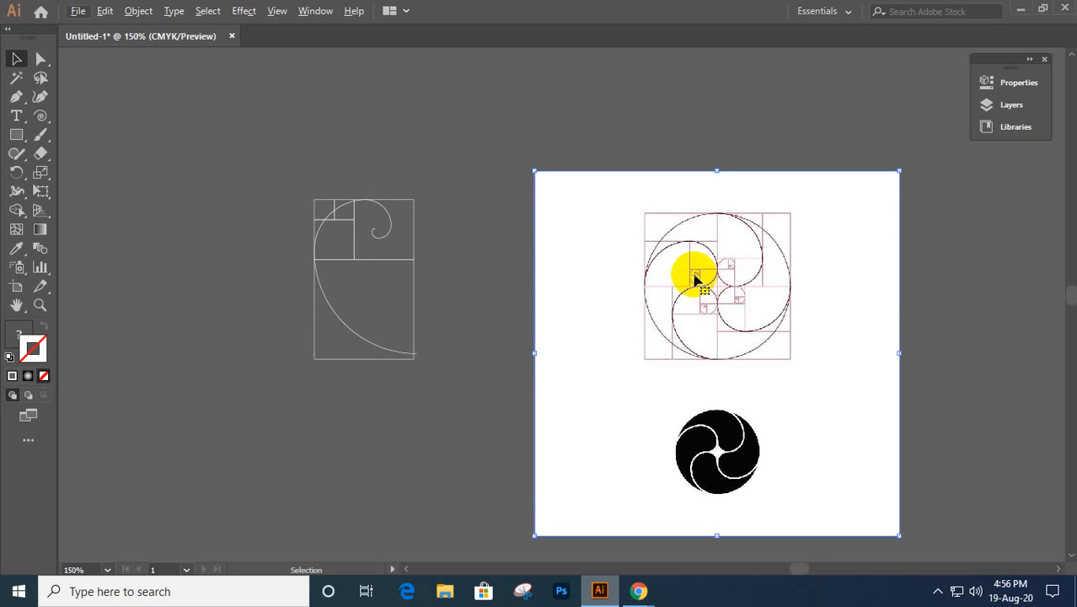
{"action": "scroll", "coordinate": [712, 282], "scroll_direction": "up", "scroll_amount": 4}
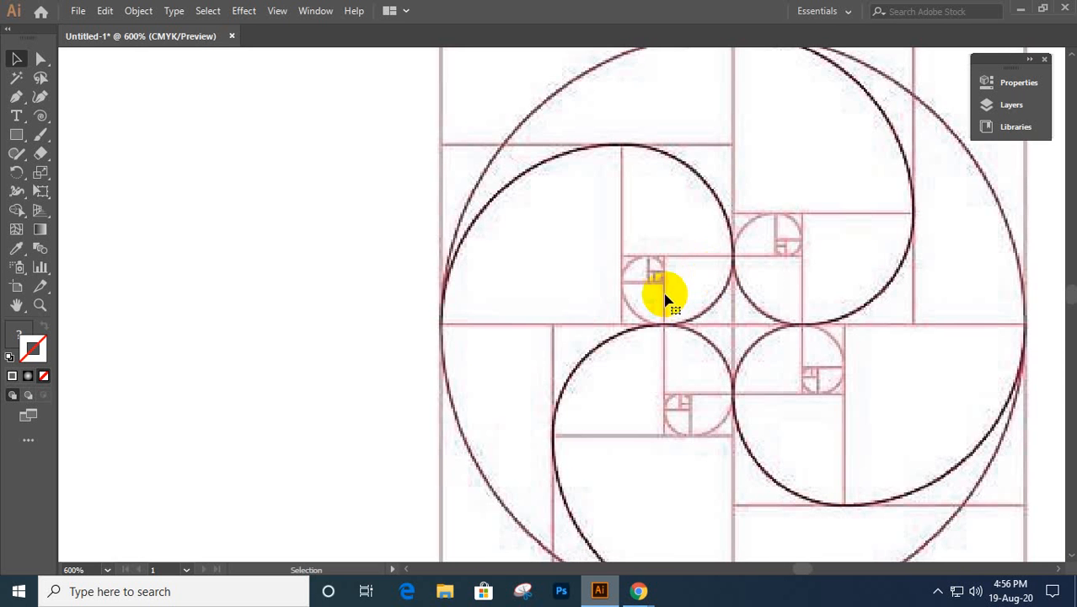
{"action": "scroll", "coordinate": [610, 280], "scroll_direction": "down", "scroll_amount": 1}
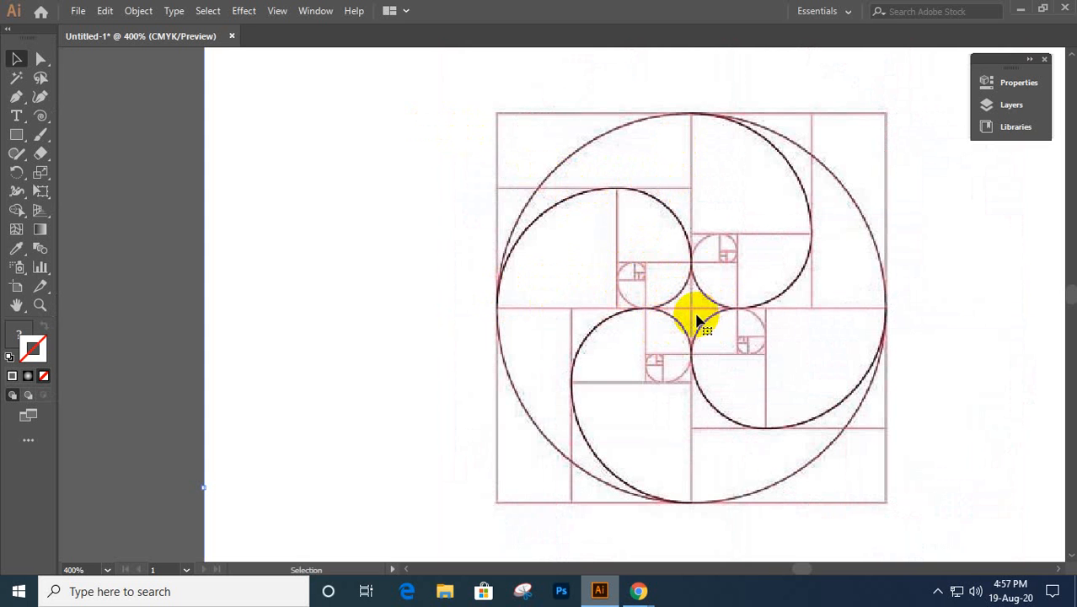
{"action": "scroll", "coordinate": [549, 341], "scroll_direction": "down", "scroll_amount": 1}
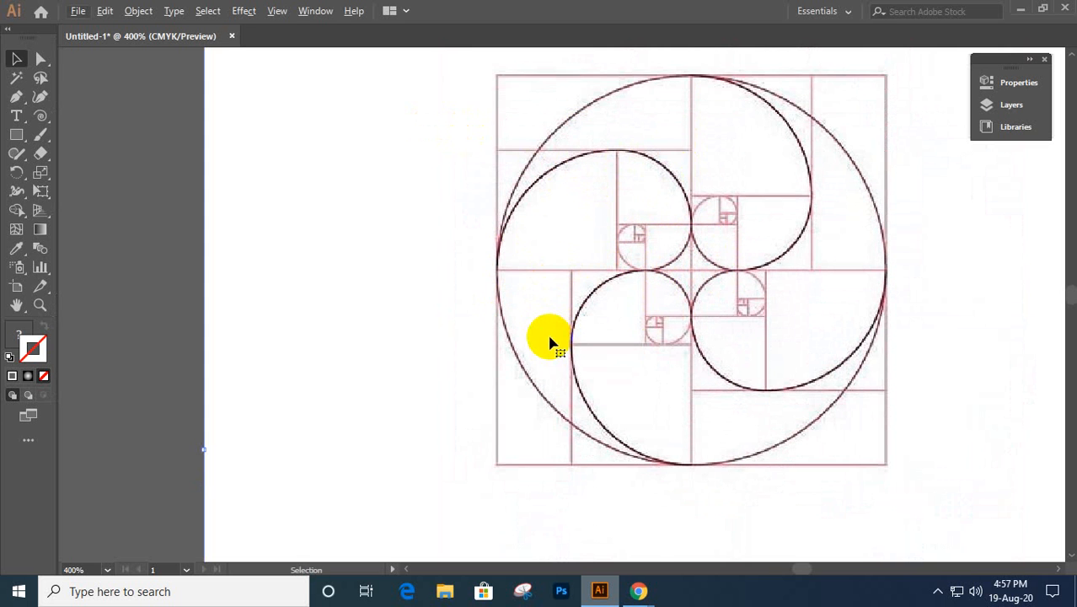
{"action": "scroll", "coordinate": [549, 341], "scroll_direction": "down", "scroll_amount": 2}
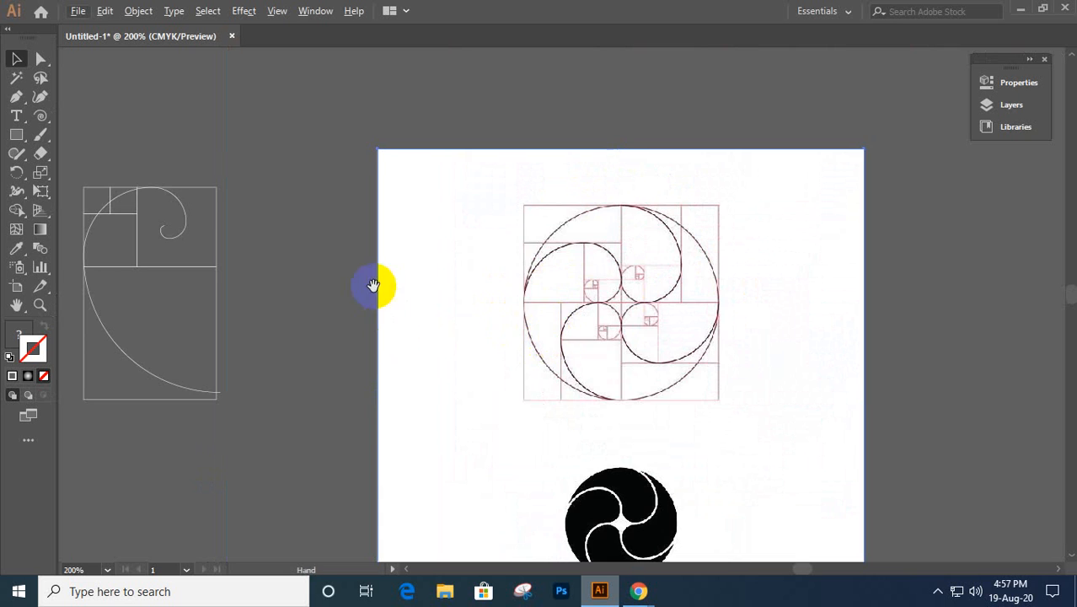
{"action": "left_click_drag", "start_coordinate": [372, 286], "coordinate": [508, 302]}
- Delete the spiral lying over the Fibonacci grid
{"action": "left_click", "coordinate": [262, 376]}
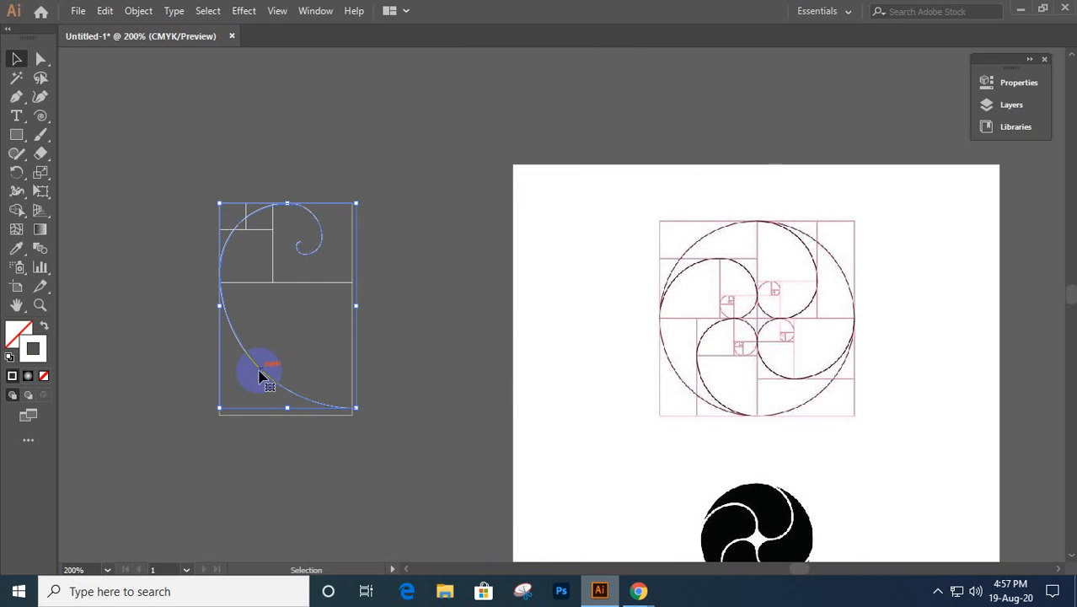
{"action": "left_click", "coordinate": [423, 258]}
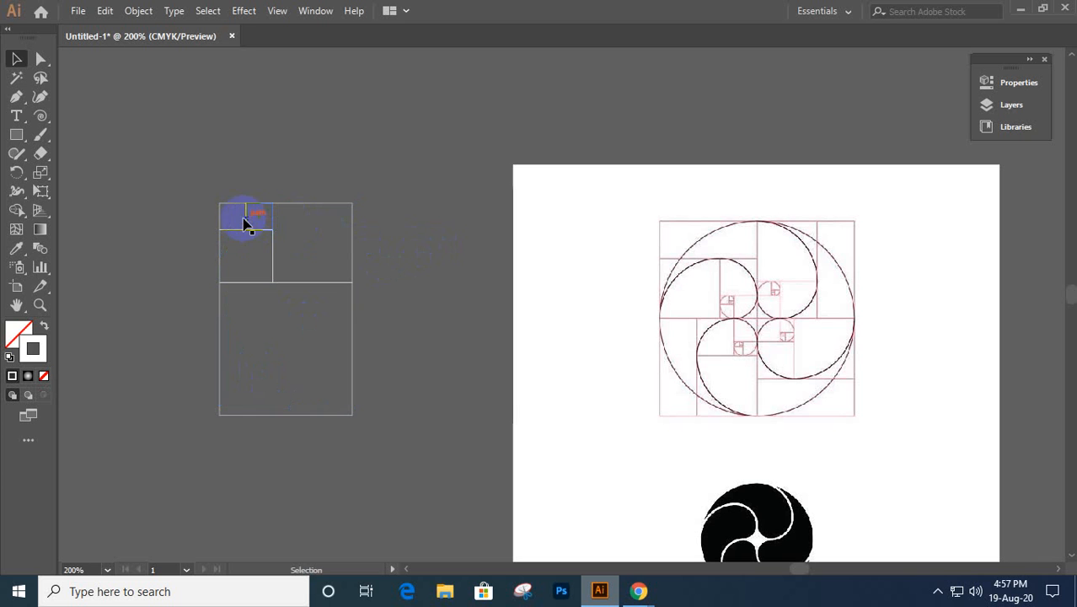
- Copy the two smallest squares beside the Fibonacci grid and duplicate the pair directly below to form a two-by-two block
{"action": "left_click_drag", "start_coordinate": [225, 178], "coordinate": [254, 216]}
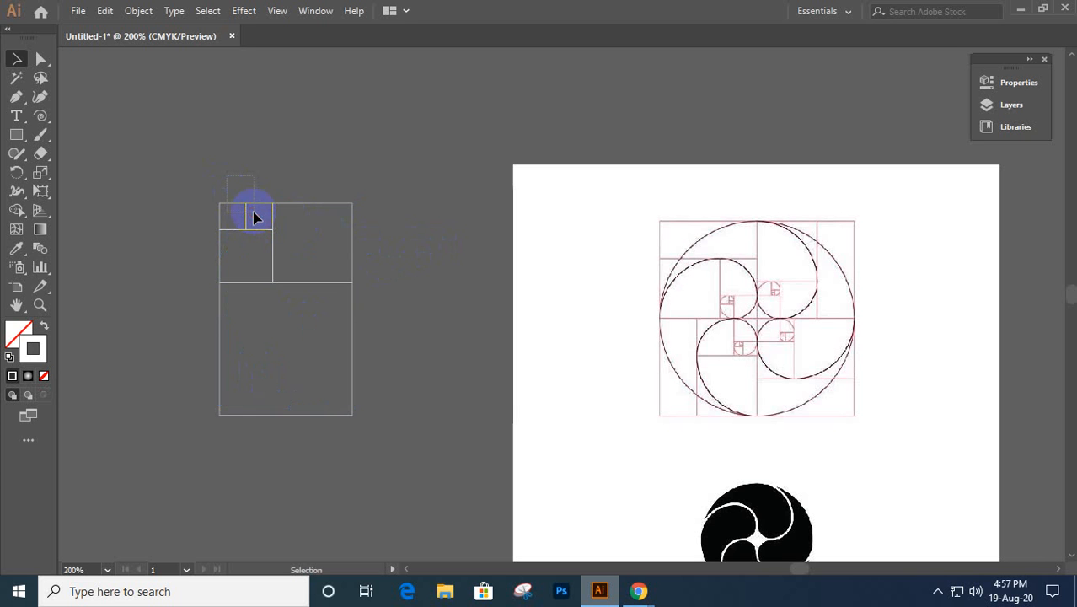
{"action": "left_click_drag", "start_coordinate": [245, 206], "coordinate": [690, 339]}
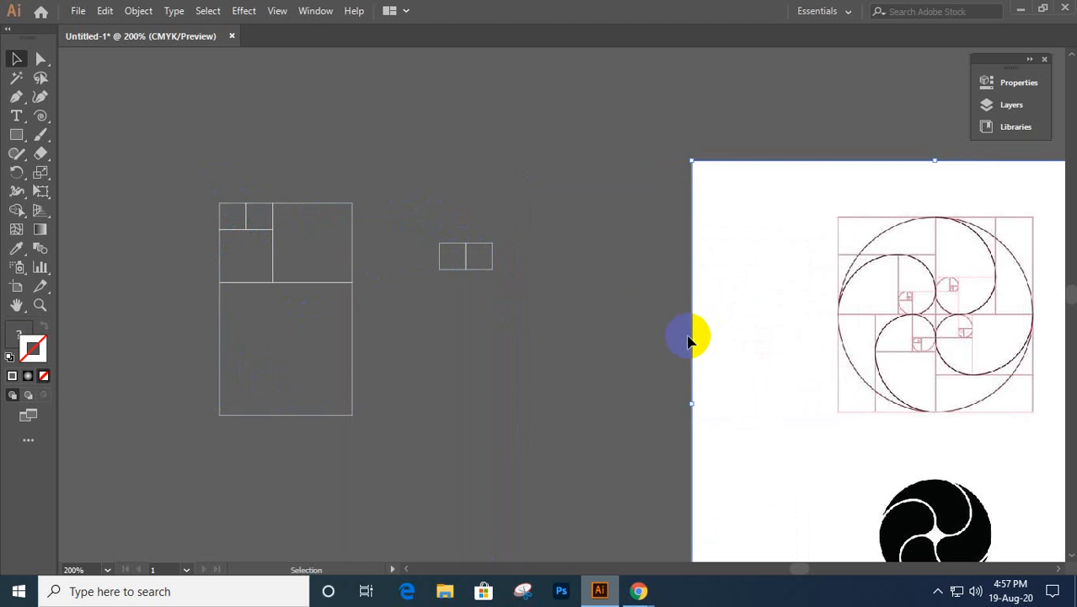
{"action": "left_click", "coordinate": [470, 255]}
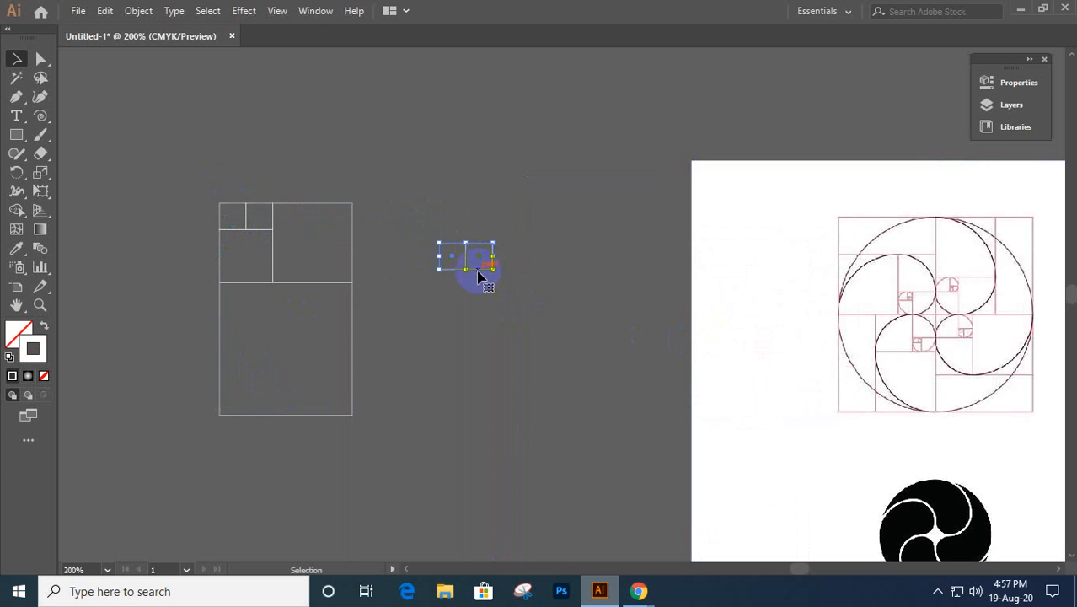
{"action": "left_click_drag", "start_coordinate": [478, 275], "coordinate": [476, 302]}
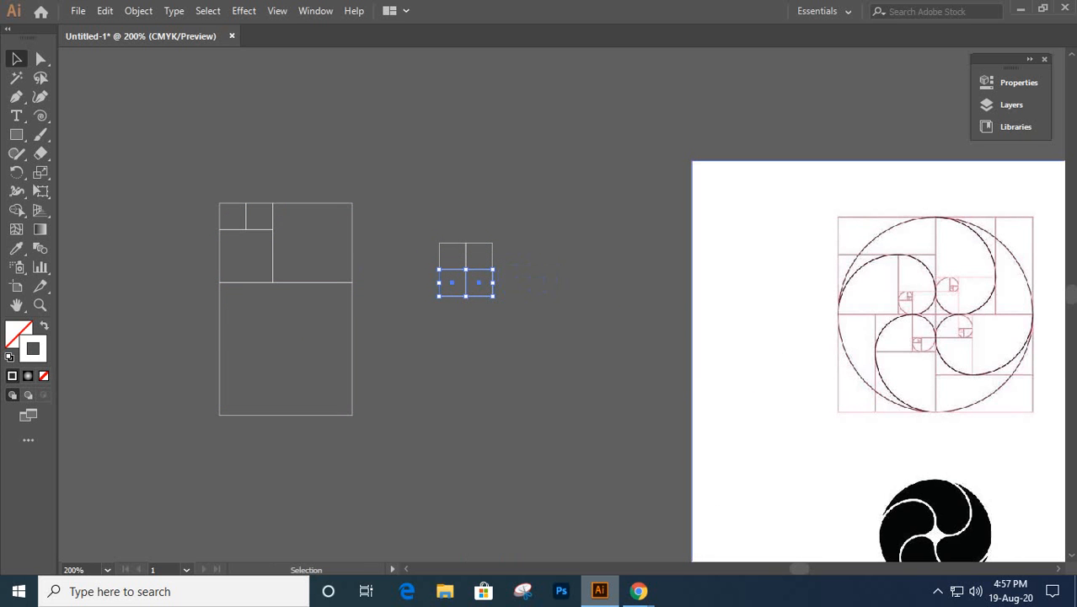
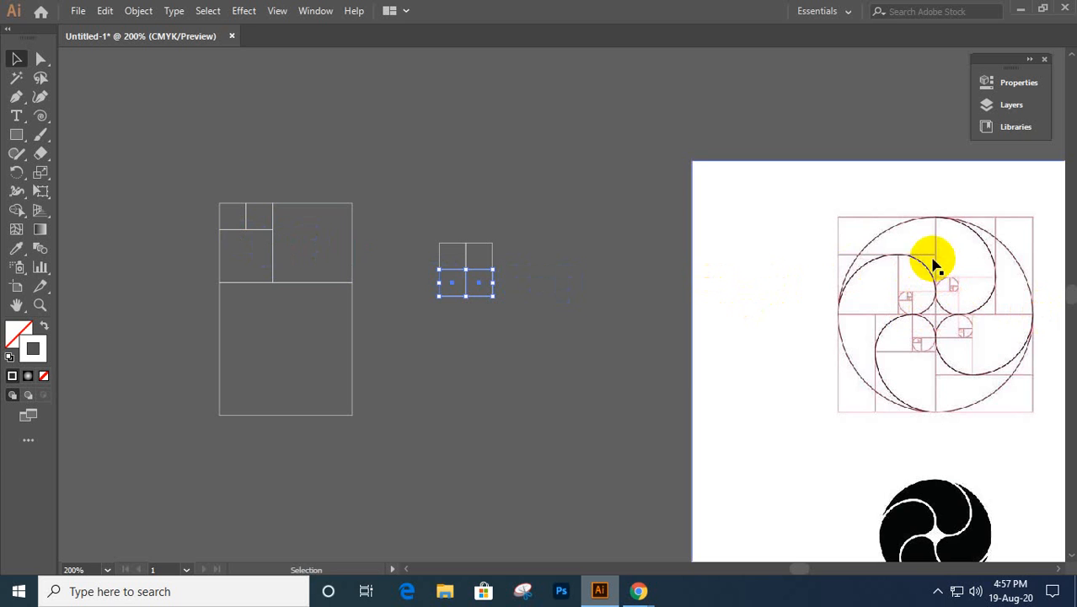
- Place four copies of the grid's medium upper-right square around the centre of the small two-by-two block
{"action": "left_click", "coordinate": [353, 260]}
{"action": "left_click_drag", "start_coordinate": [354, 257], "coordinate": [468, 241]}
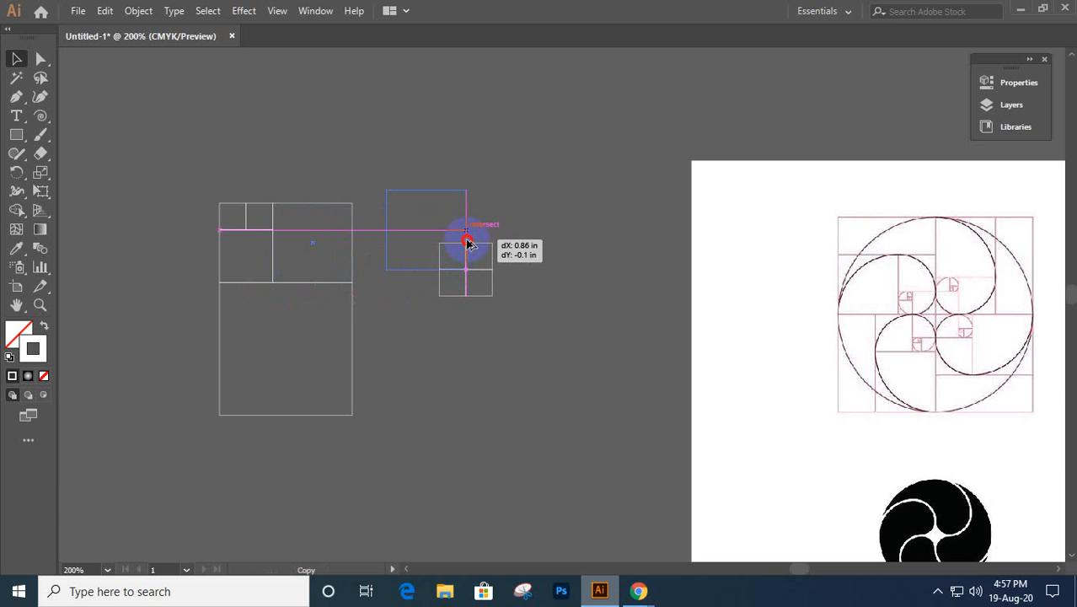
{"action": "left_click_drag", "start_coordinate": [468, 243], "coordinate": [543, 240]}
{"action": "left_click_drag", "start_coordinate": [368, 159], "coordinate": [513, 221]}
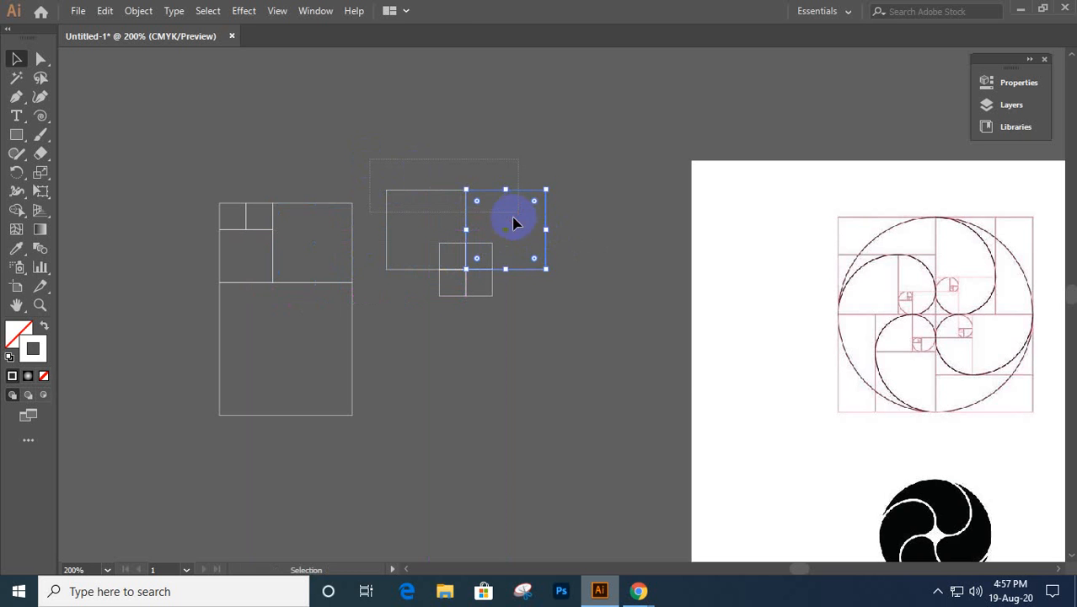
{"action": "left_click_drag", "start_coordinate": [508, 279], "coordinate": [512, 347]}
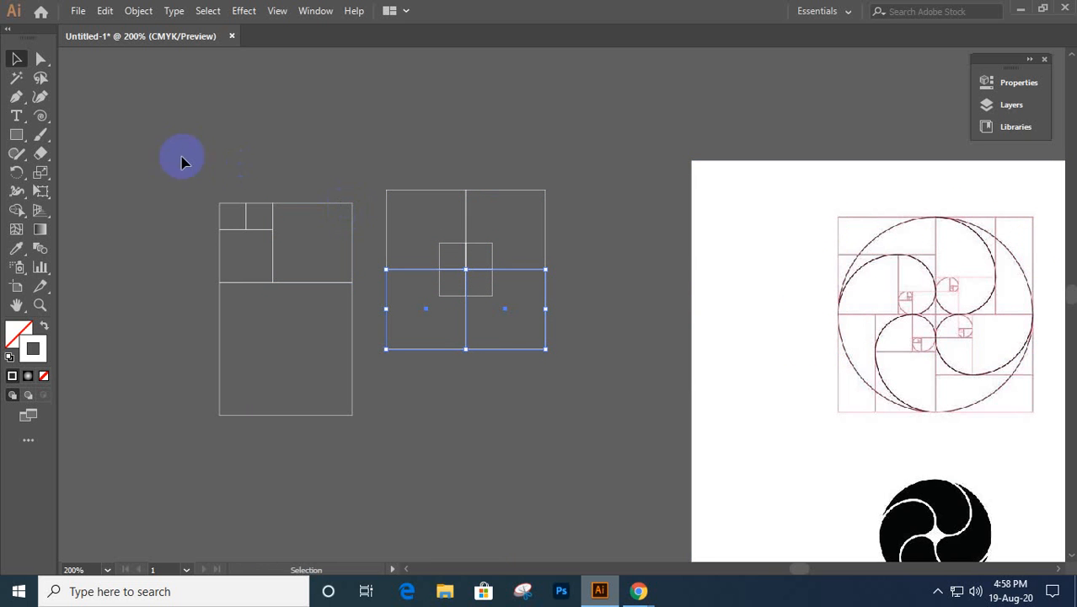
{"action": "left_click", "coordinate": [39, 115]}
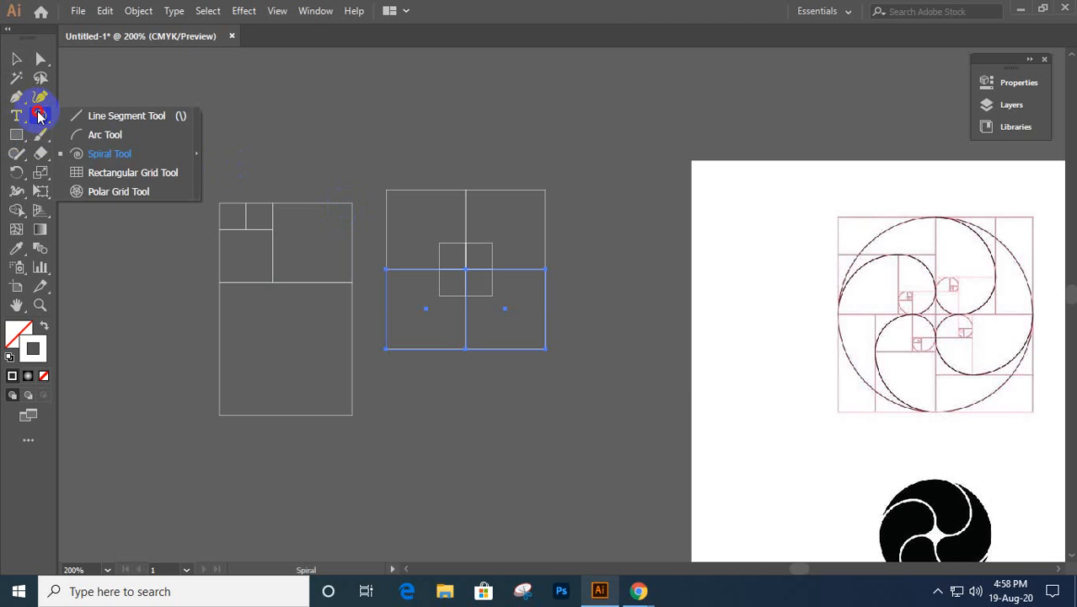
{"action": "left_click_drag", "start_coordinate": [38, 116], "coordinate": [126, 116]}
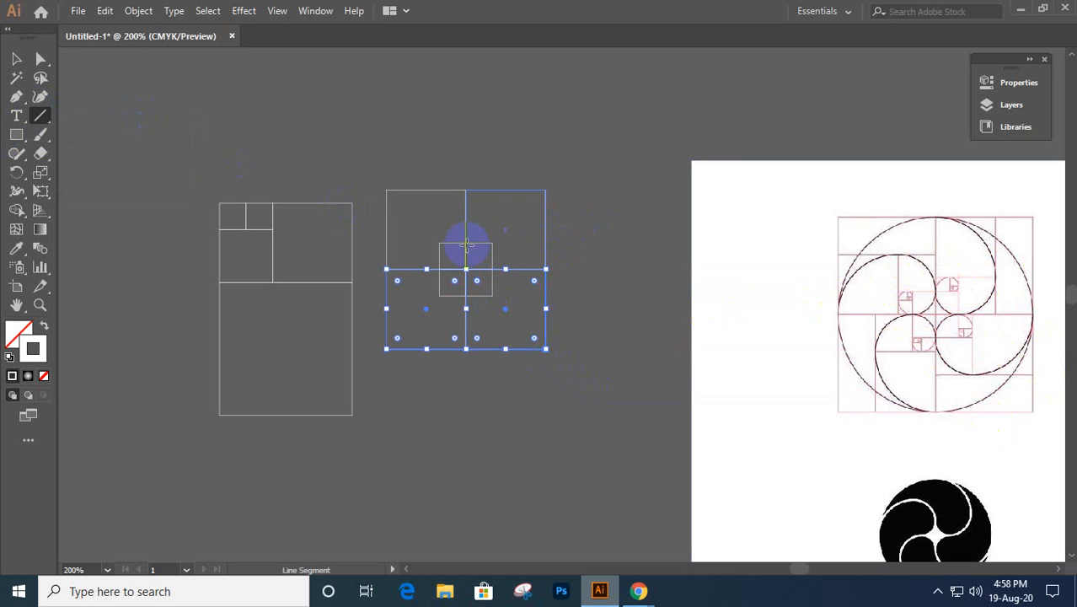
{"action": "left_click_drag", "start_coordinate": [466, 244], "coordinate": [521, 245]}
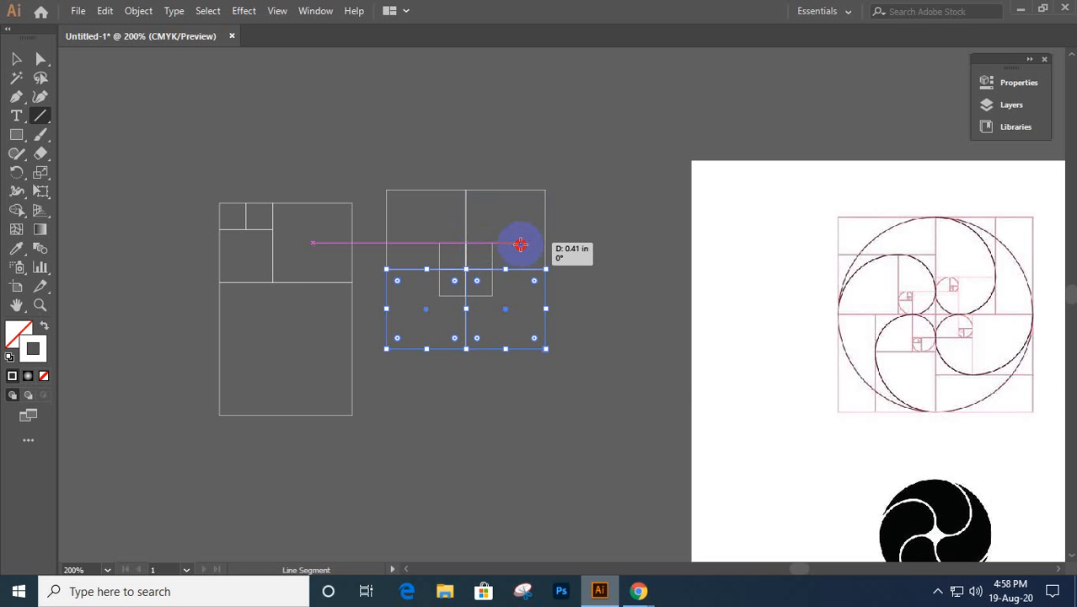
{"action": "left_click_drag", "start_coordinate": [521, 245], "coordinate": [521, 244]}
{"action": "key", "text": "ctrl+z"}
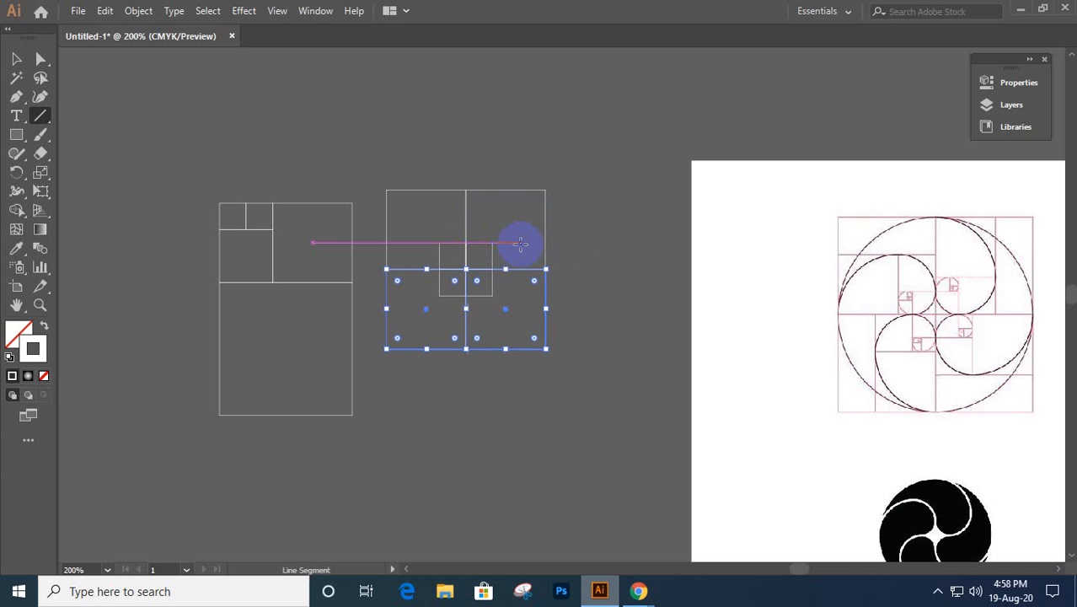
{"action": "key", "text": "v"}
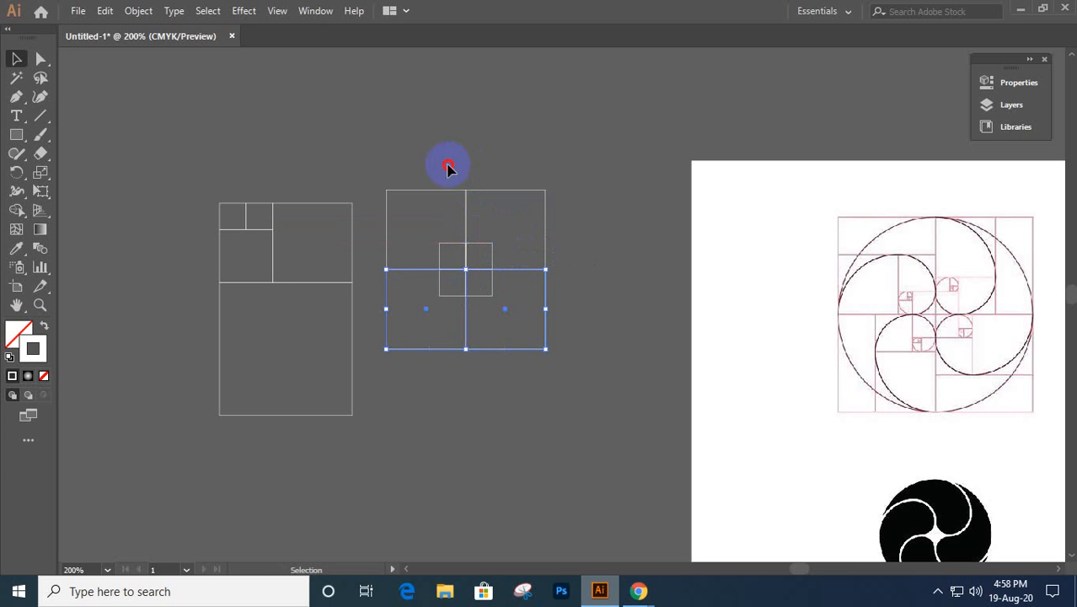
- Delete the four medium squares surrounding the small two-by-two block
{"action": "left_click", "coordinate": [547, 231]}
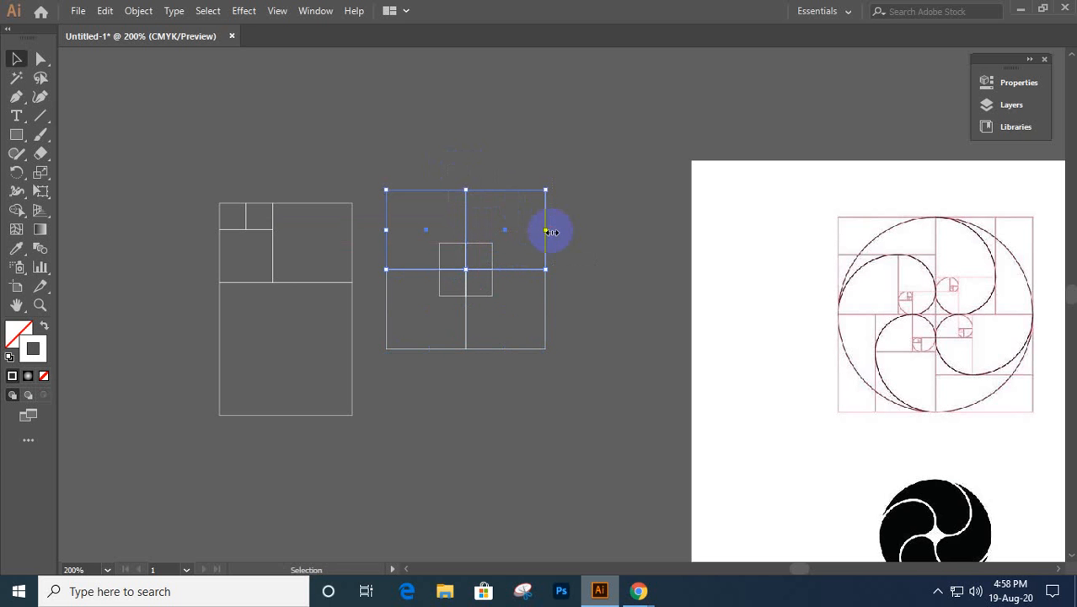
{"action": "left_click", "coordinate": [549, 338], "text": "shift"}
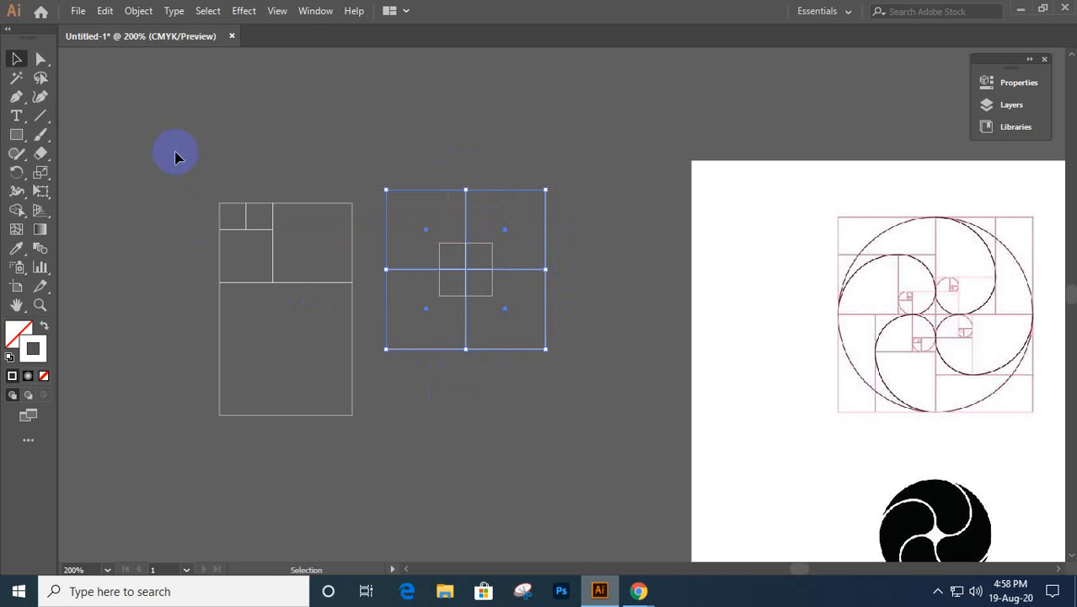
- Move the Fibonacci grid farther from the small block and place its largest square with the lower-right corner at the block's centre
{"action": "left_click_drag", "start_coordinate": [176, 151], "coordinate": [228, 435]}
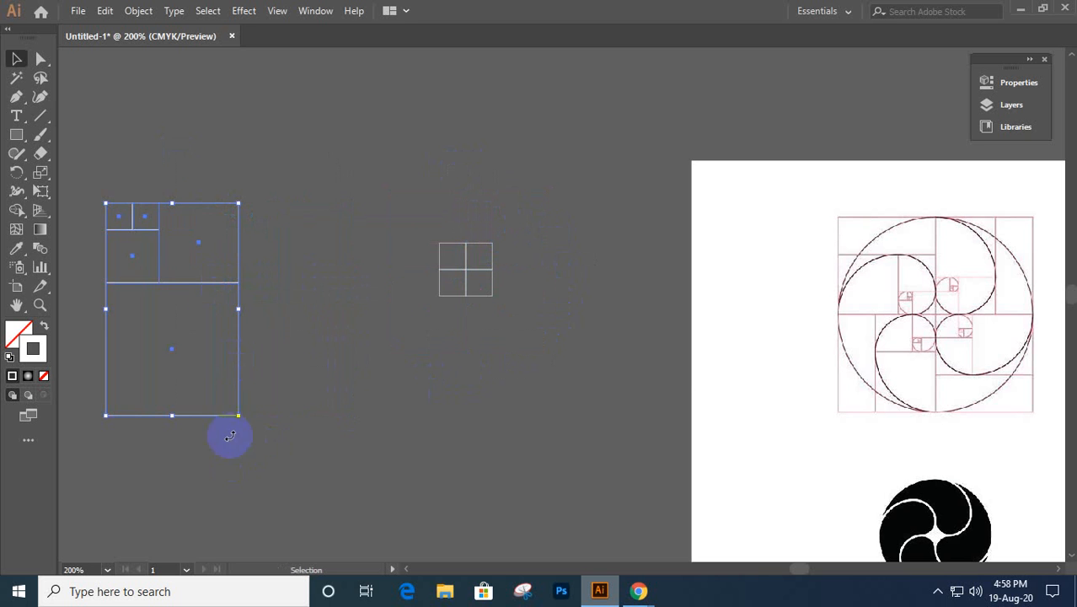
{"action": "left_click", "coordinate": [238, 393]}
{"action": "left_click_drag", "start_coordinate": [239, 393], "coordinate": [470, 245]}
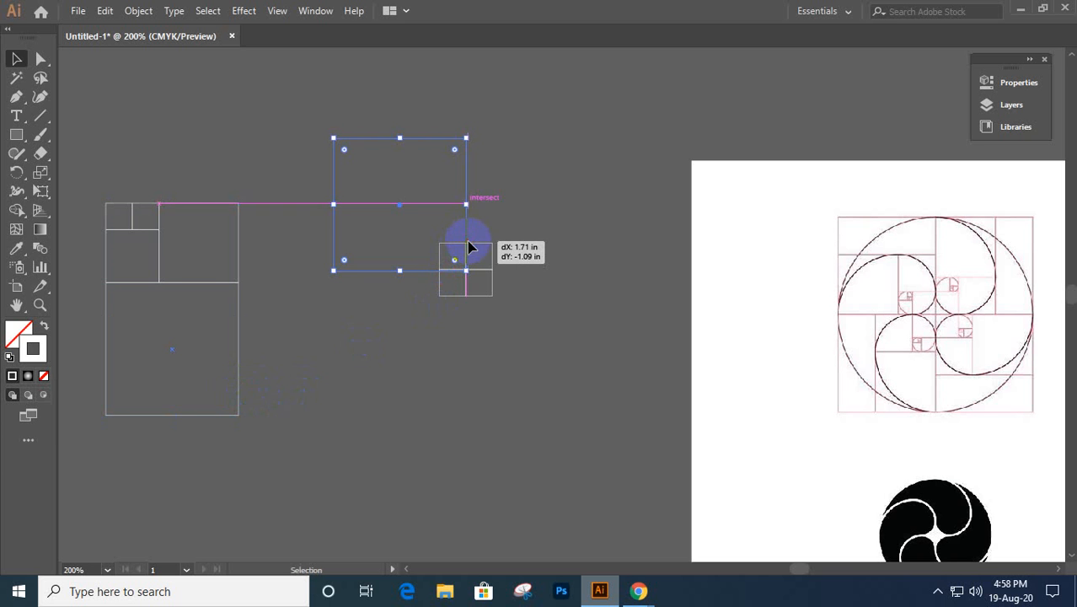
- Align the largest square's bottom edge to the small block's upper-left square, using the small square as key object
{"action": "left_click_drag", "start_coordinate": [422, 121], "coordinate": [452, 247]}
{"action": "left_click", "coordinate": [453, 250]}
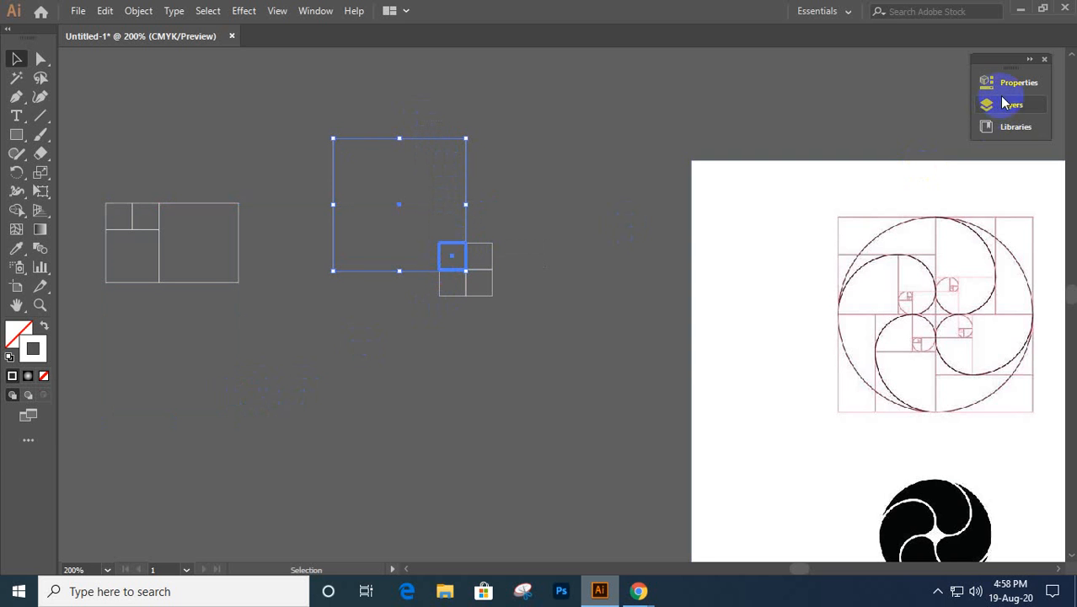
{"action": "left_click", "coordinate": [312, 11]}
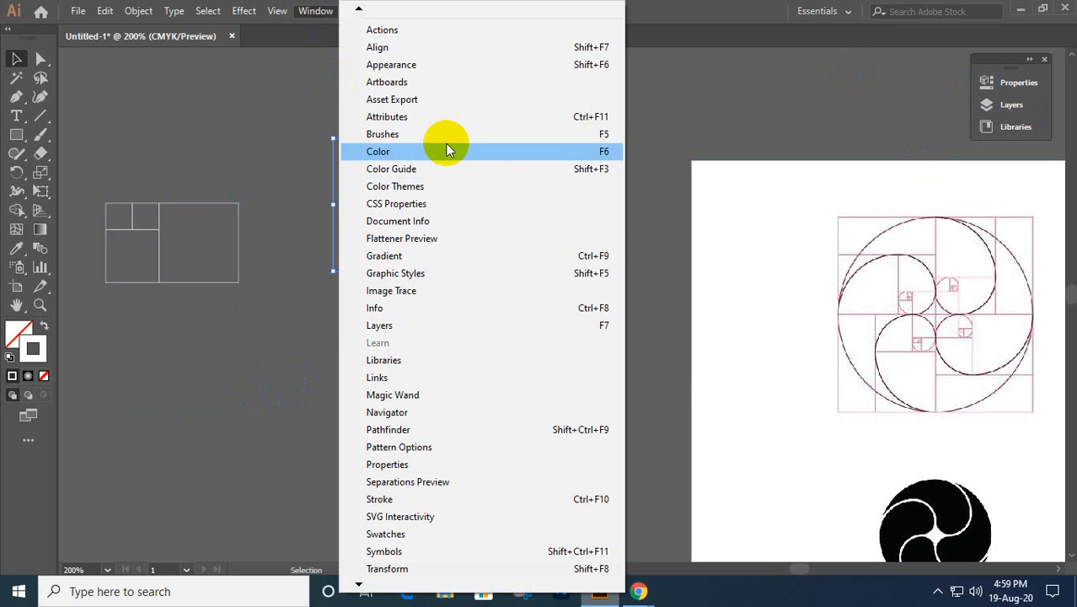
{"action": "left_click", "coordinate": [403, 48]}
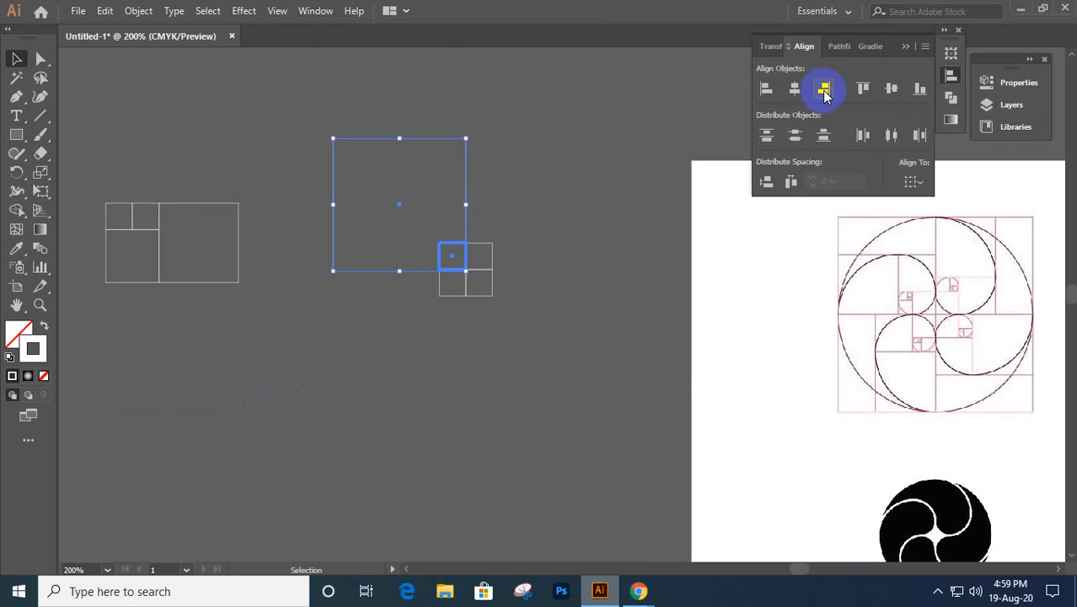
{"action": "left_click", "coordinate": [919, 88]}
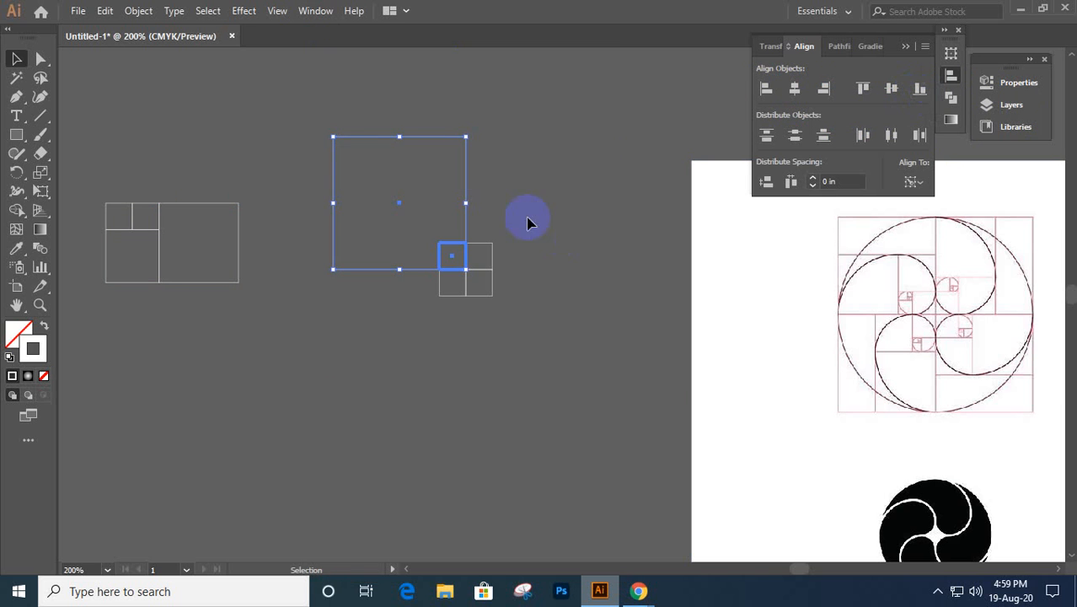
{"action": "left_click", "coordinate": [540, 195]}
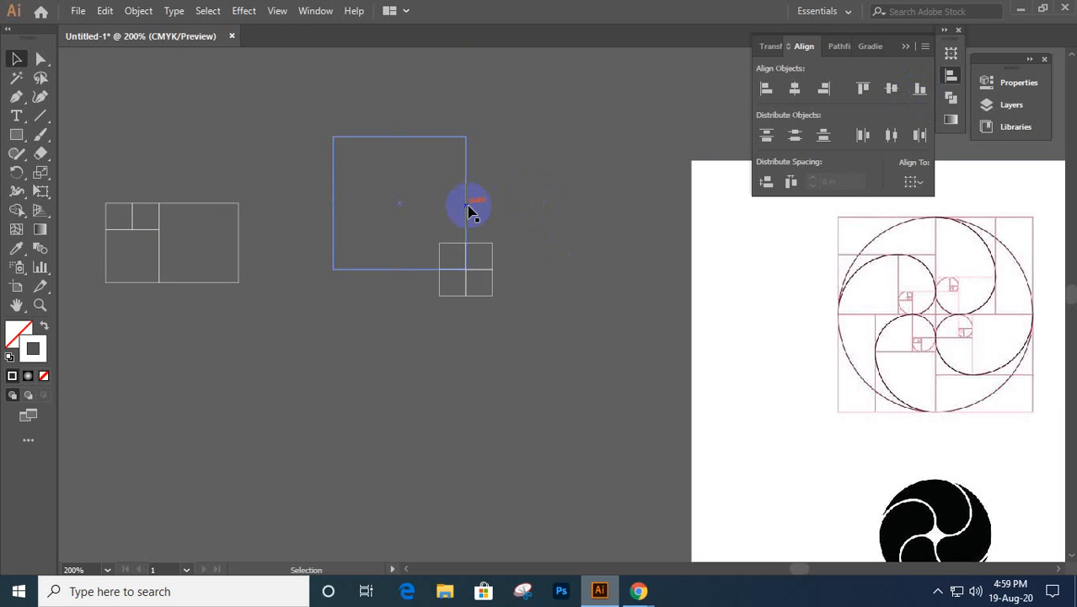
- Duplicate the large square to its right and copy the pair directly below, forming a large two-by-two grid around the small block
{"action": "left_click_drag", "start_coordinate": [468, 211], "coordinate": [564, 214]}
{"action": "key", "text": "ctrl+z"}
{"action": "left_click_drag", "start_coordinate": [474, 179], "coordinate": [591, 174]}
{"action": "mouse_move", "coordinate": [431, 115]}
{"action": "left_mouse_down"}
{"action": "mouse_move", "coordinate": [506, 191]}
{"action": "mouse_move", "coordinate": [471, 224]}
{"action": "mouse_move", "coordinate": [466, 311]}
{"action": "left_mouse_up"}
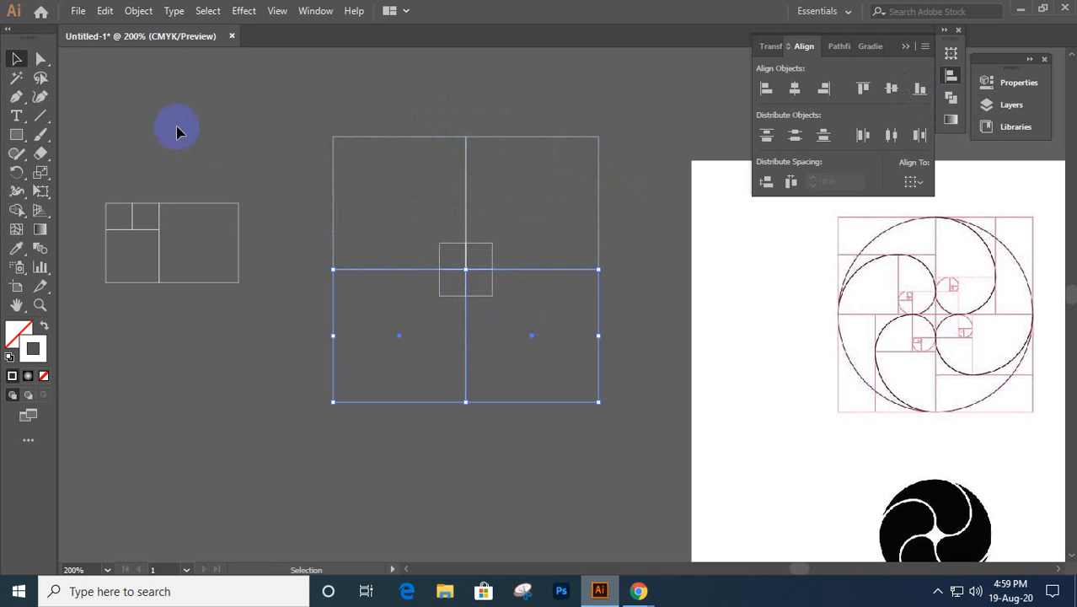
{"action": "left_click", "coordinate": [41, 119]}
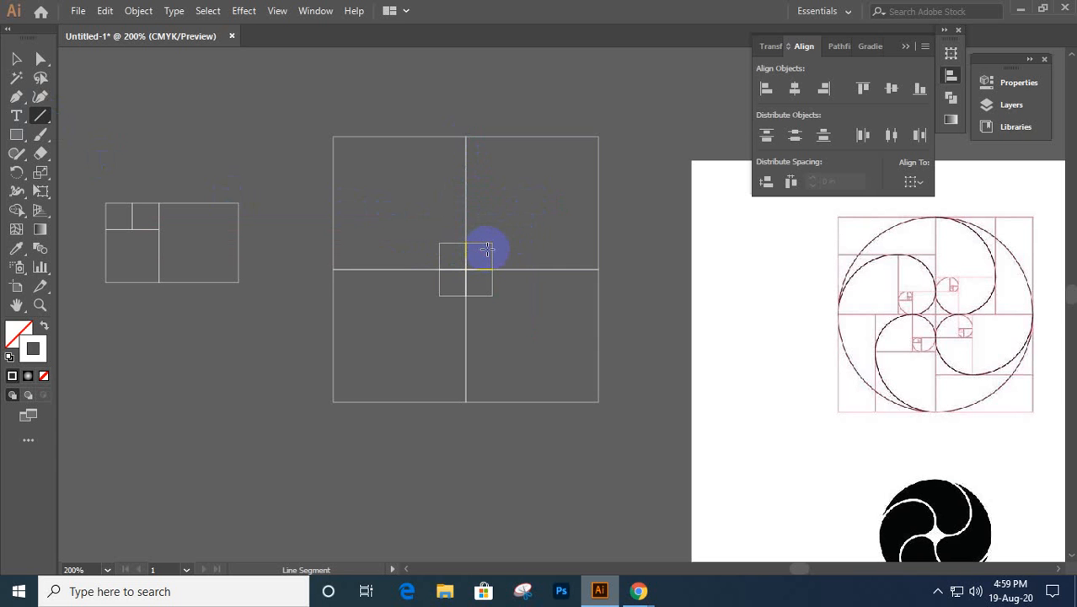
{"action": "left_click", "coordinate": [16, 58]}
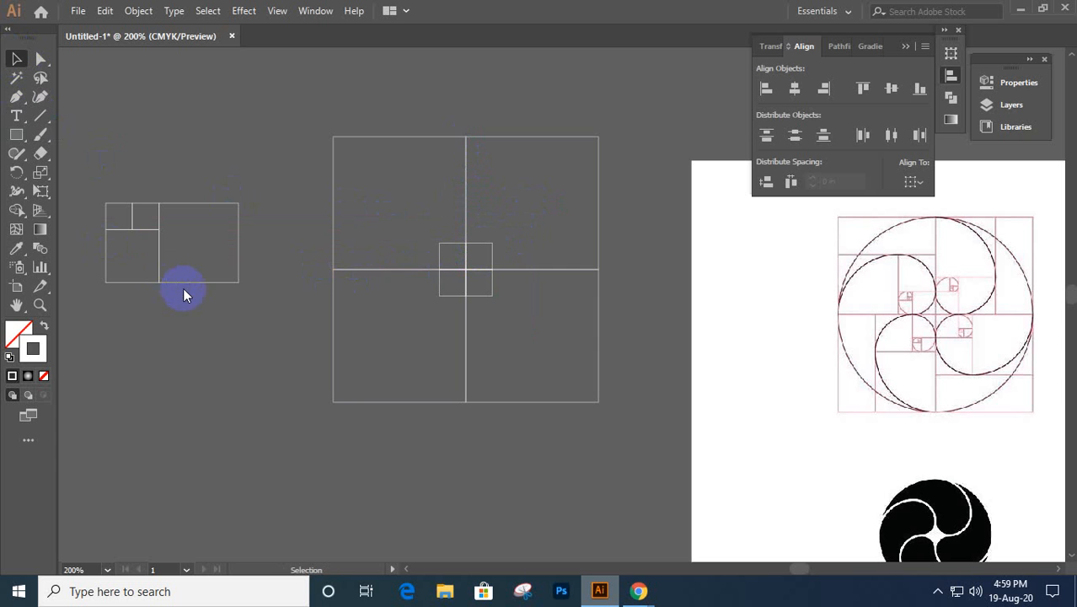
{"action": "left_click", "coordinate": [106, 269]}
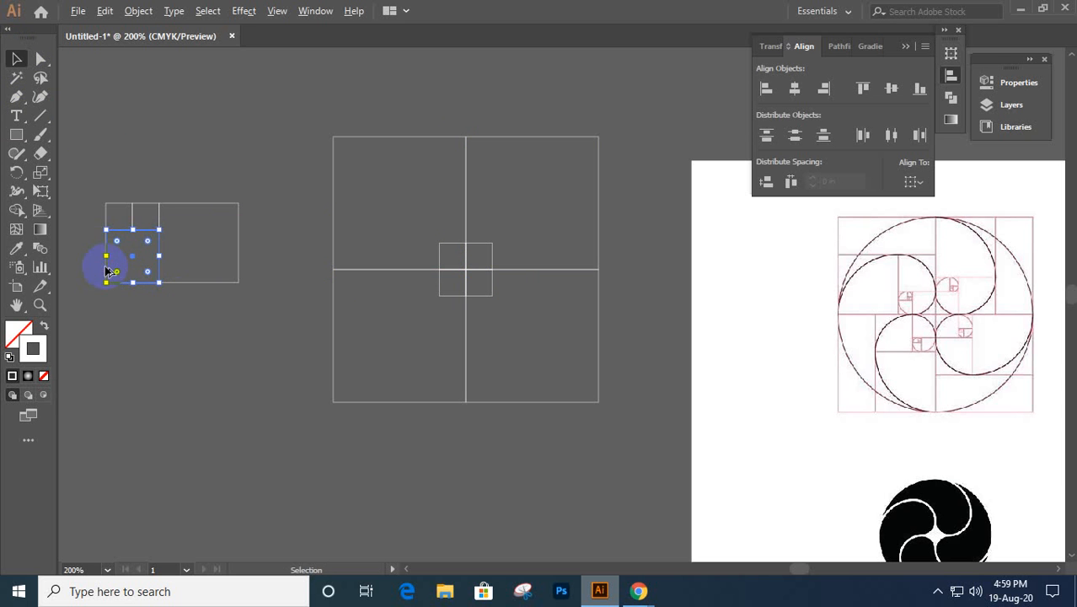
{"action": "left_click_drag", "start_coordinate": [106, 270], "coordinate": [154, 169]}
{"action": "key", "text": "ctrl+z"}
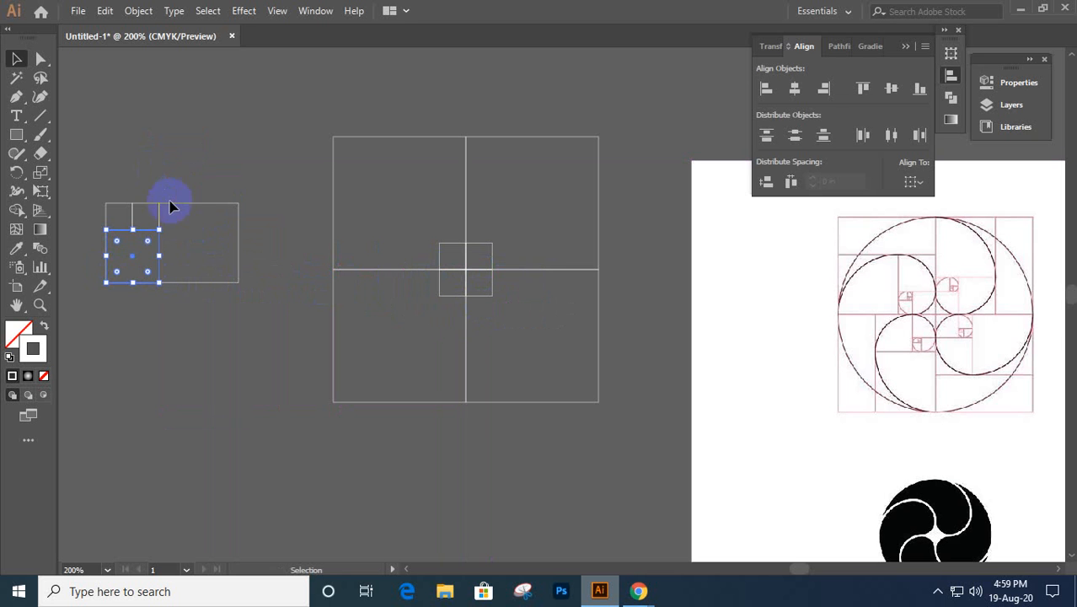
- Copy the largest remaining Fibonacci square into each of the four large squares, against the outer edges in a pinwheel arrangement like the reference
{"action": "left_click", "coordinate": [238, 261]}
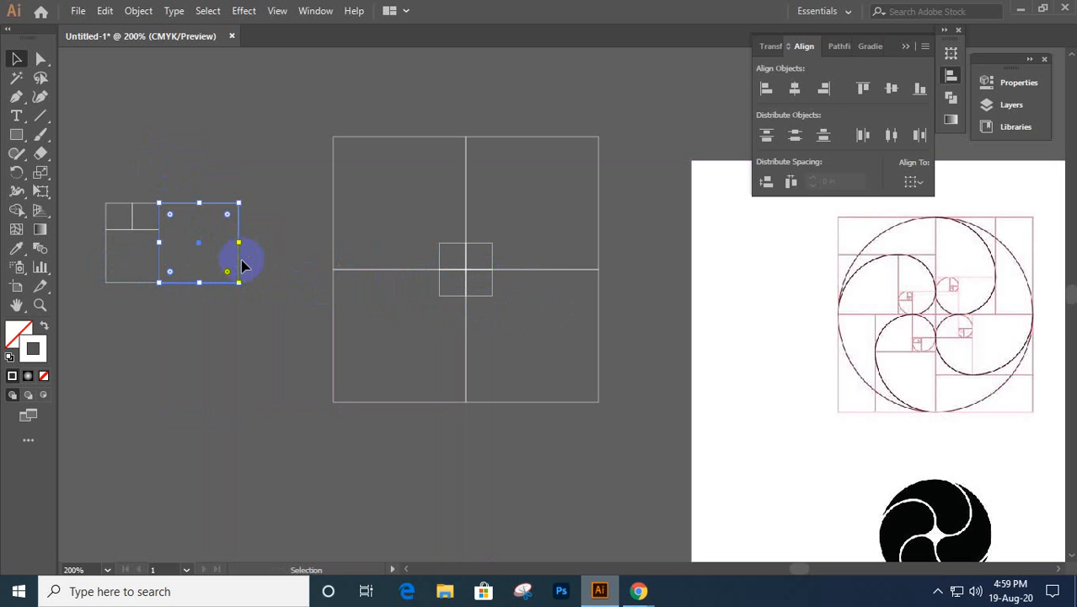
{"action": "left_click_drag", "start_coordinate": [240, 268], "coordinate": [581, 334]}
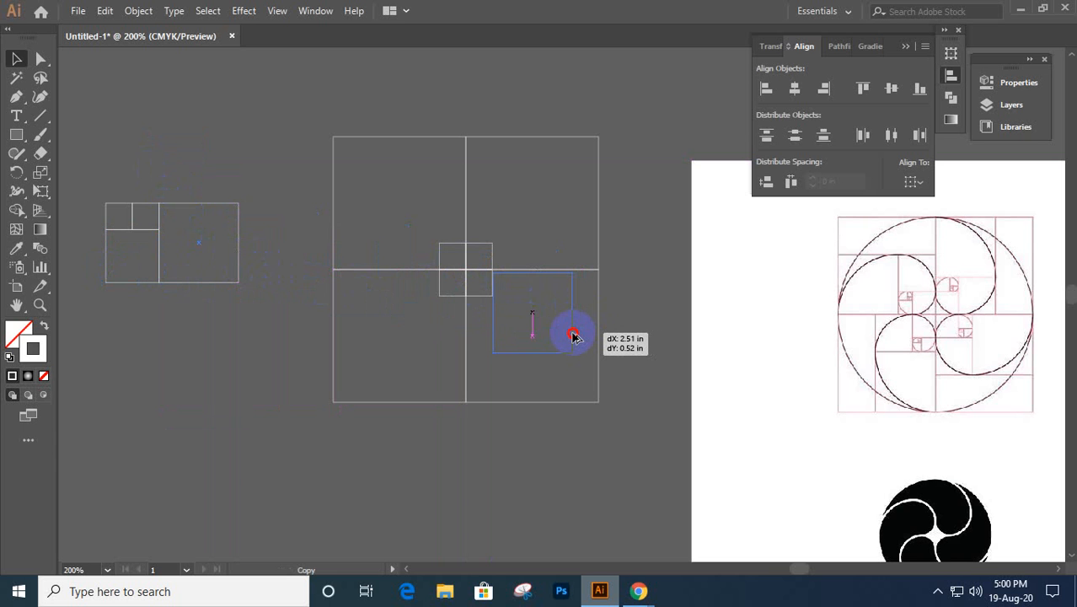
{"action": "left_click_drag", "start_coordinate": [572, 335], "coordinate": [573, 335]}
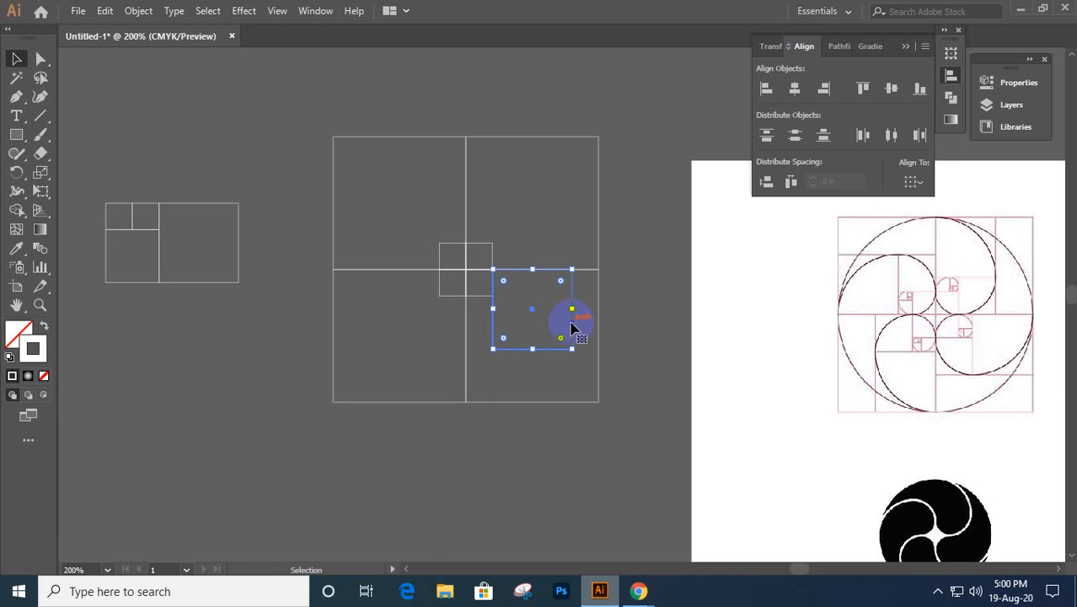
{"action": "left_click_drag", "start_coordinate": [574, 328], "coordinate": [596, 329]}
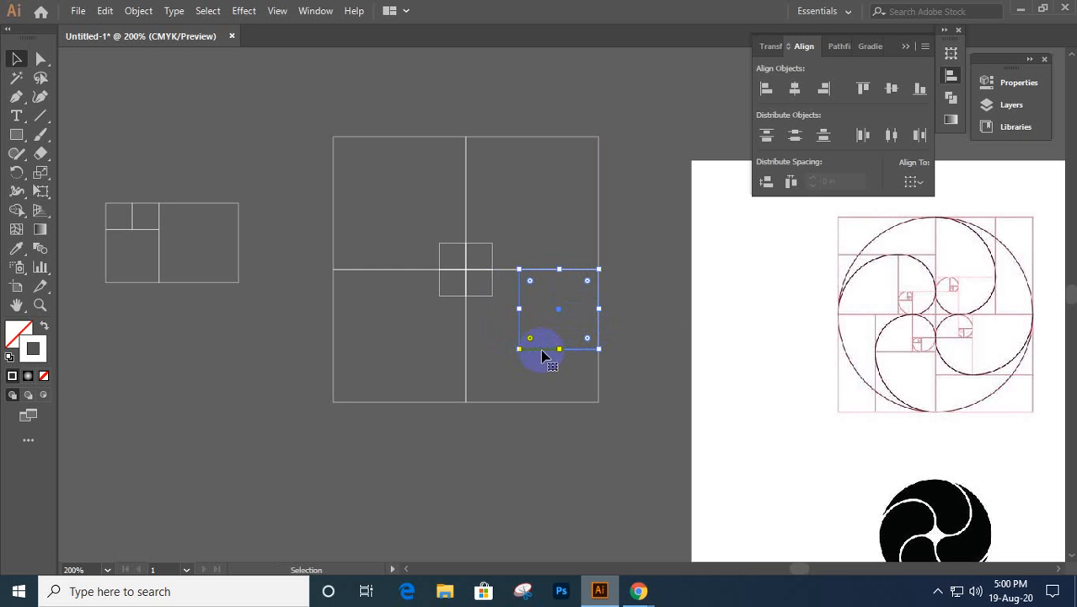
{"action": "left_click_drag", "start_coordinate": [542, 356], "coordinate": [416, 404]}
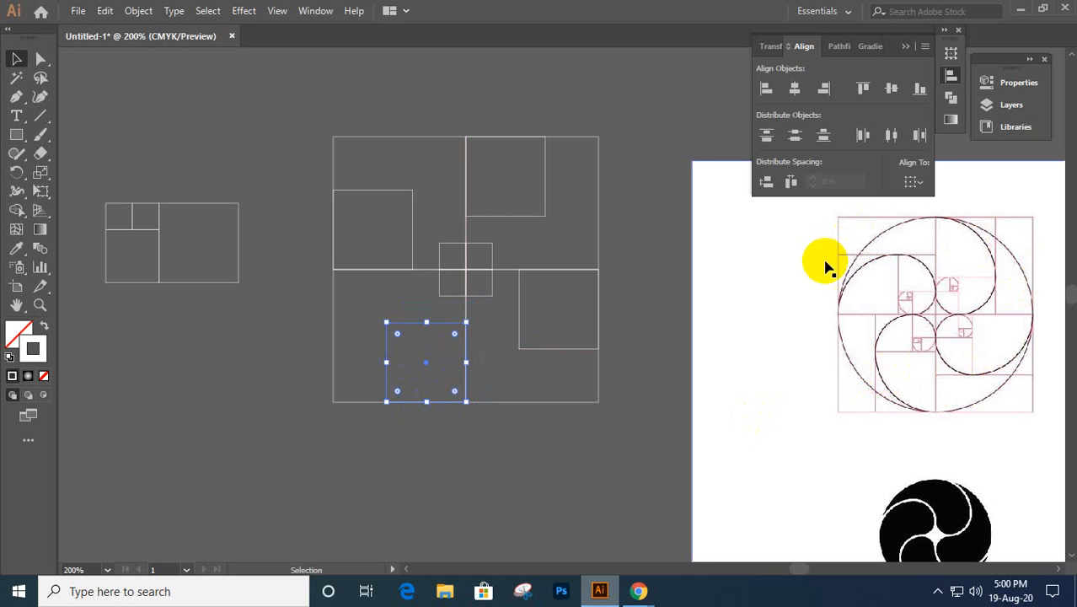
- Draw four straight lines across the large quadrants, extending one inner edge of each pinwheel square to the quadrant's opposite side
{"action": "left_click", "coordinate": [40, 114]}
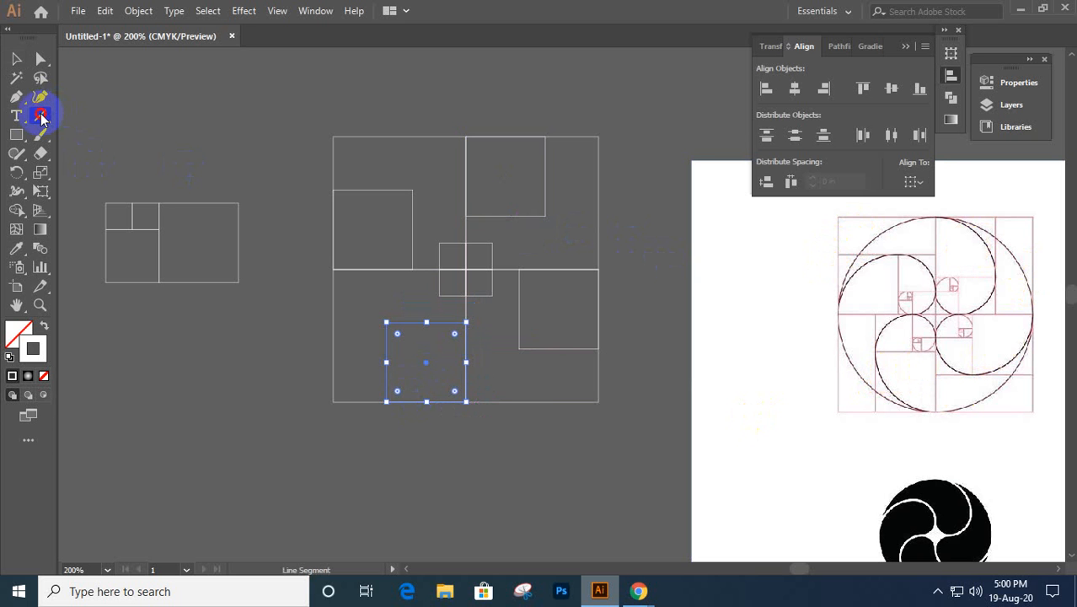
{"action": "left_click_drag", "start_coordinate": [426, 362], "coordinate": [424, 211]}
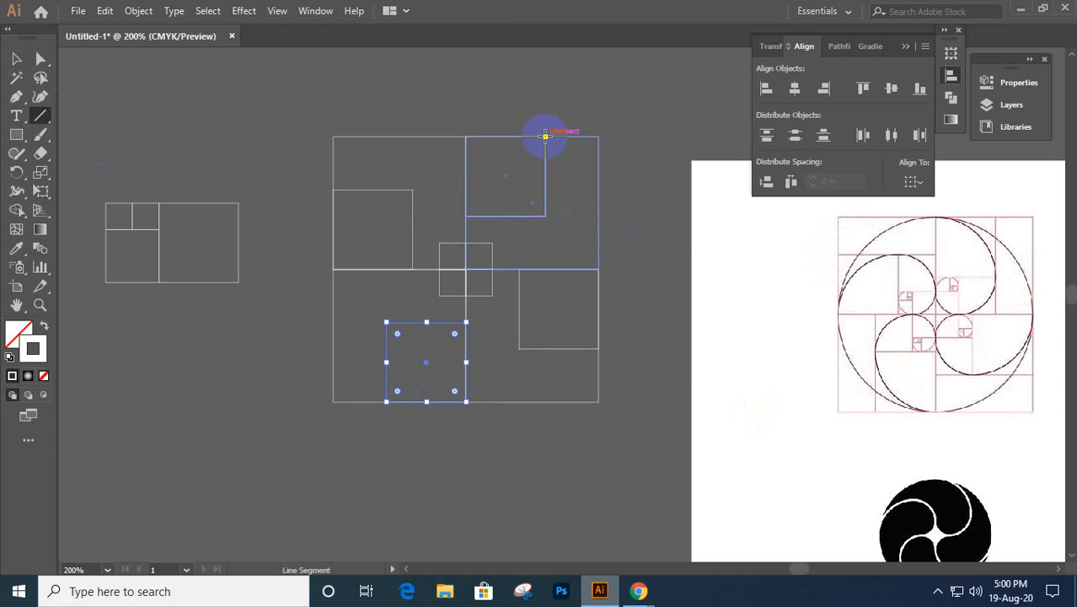
{"action": "left_click_drag", "start_coordinate": [545, 136], "coordinate": [545, 269]}
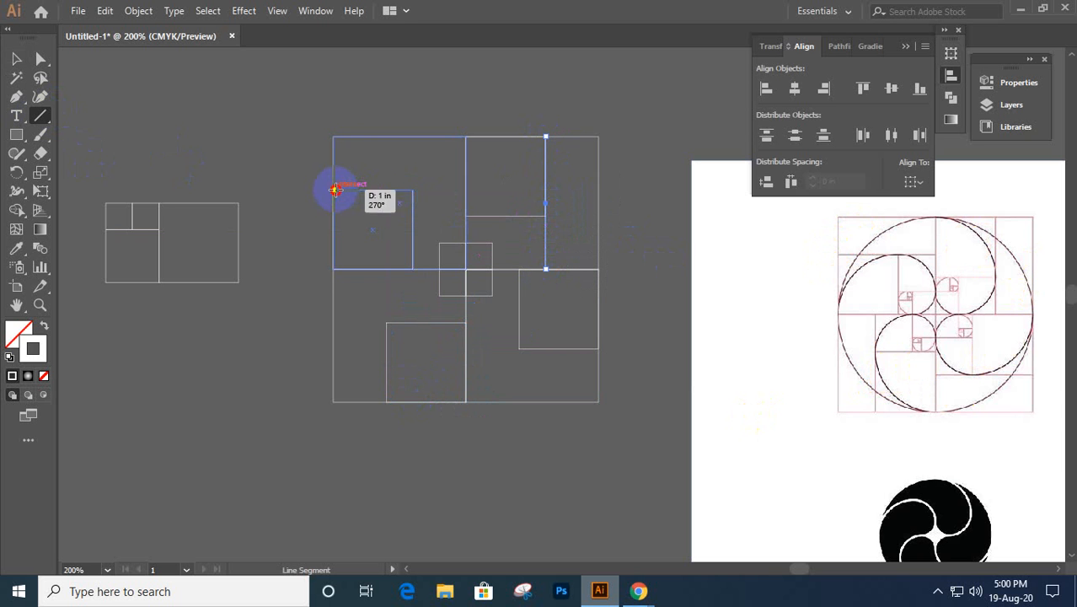
{"action": "left_click_drag", "start_coordinate": [336, 189], "coordinate": [466, 190]}
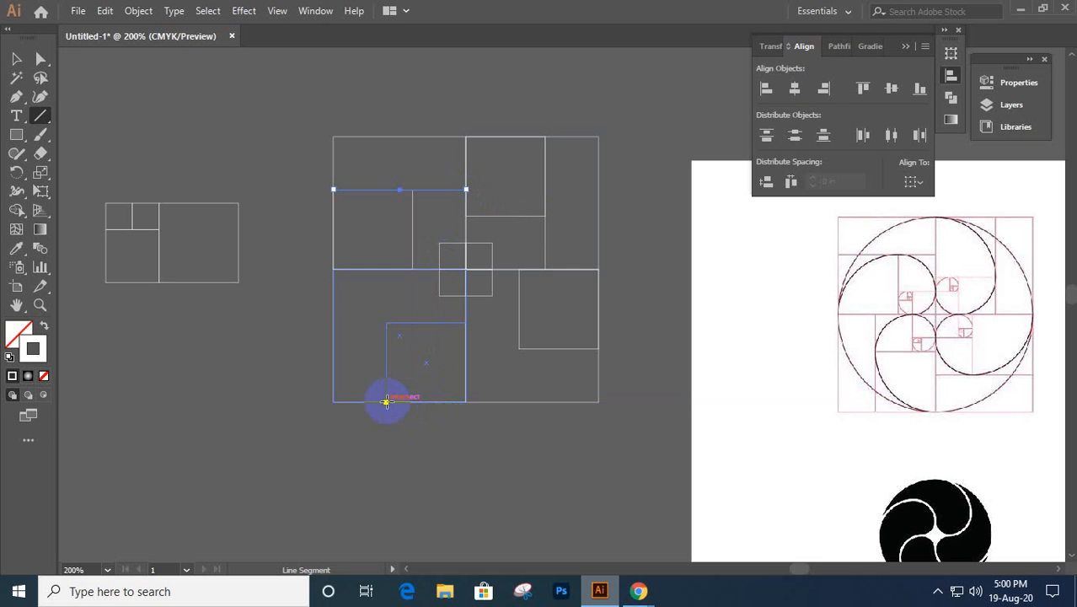
{"action": "left_click_drag", "start_coordinate": [387, 401], "coordinate": [386, 269]}
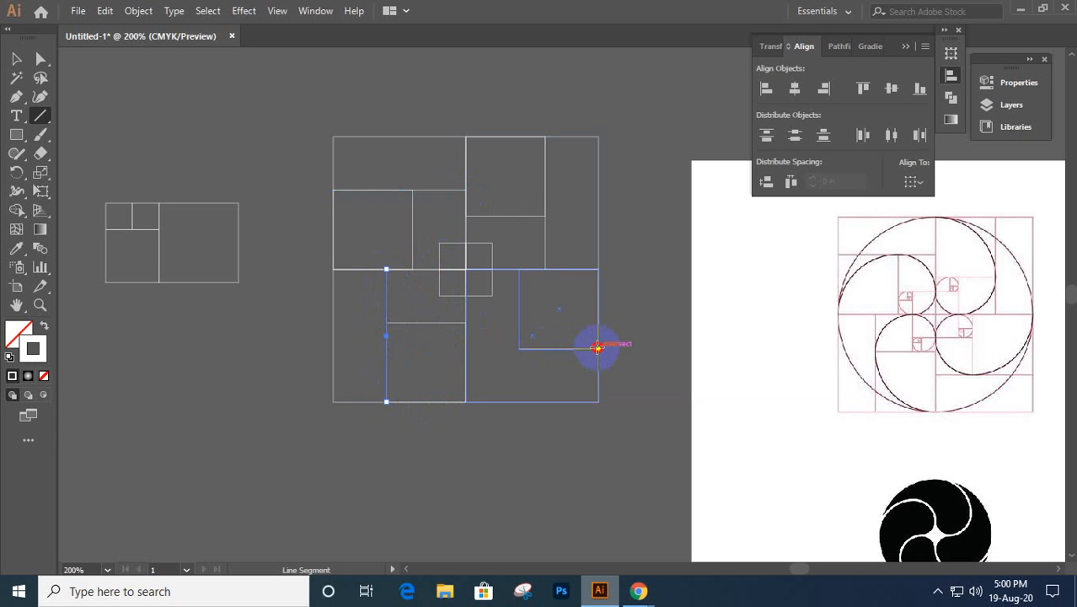
{"action": "left_click_drag", "start_coordinate": [596, 347], "coordinate": [466, 349]}
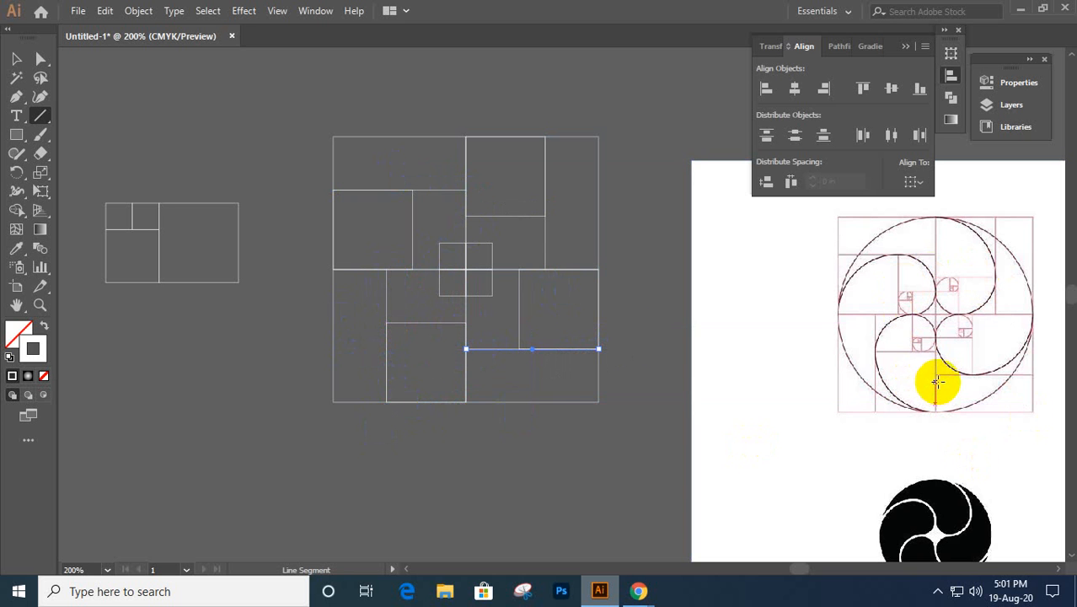
{"action": "left_click_drag", "start_coordinate": [242, 224], "coordinate": [248, 228]}
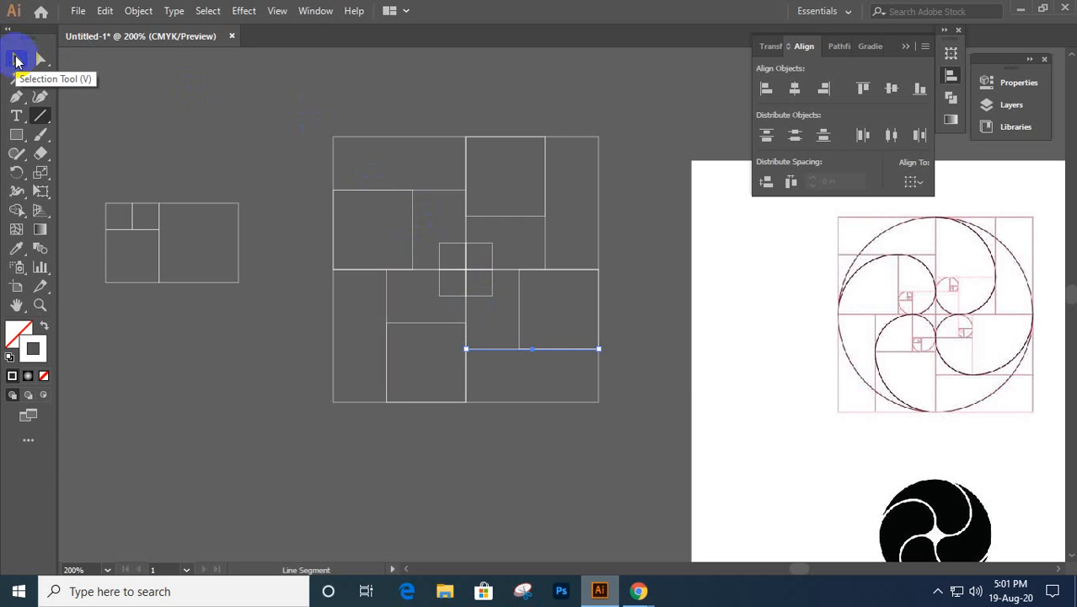
- Copy the second-largest Fibonacci square into the lower-left, upper-right and lower-right quadrants, fitting each copy beside the pinwheel square inside its strip
{"action": "left_click", "coordinate": [16, 58]}
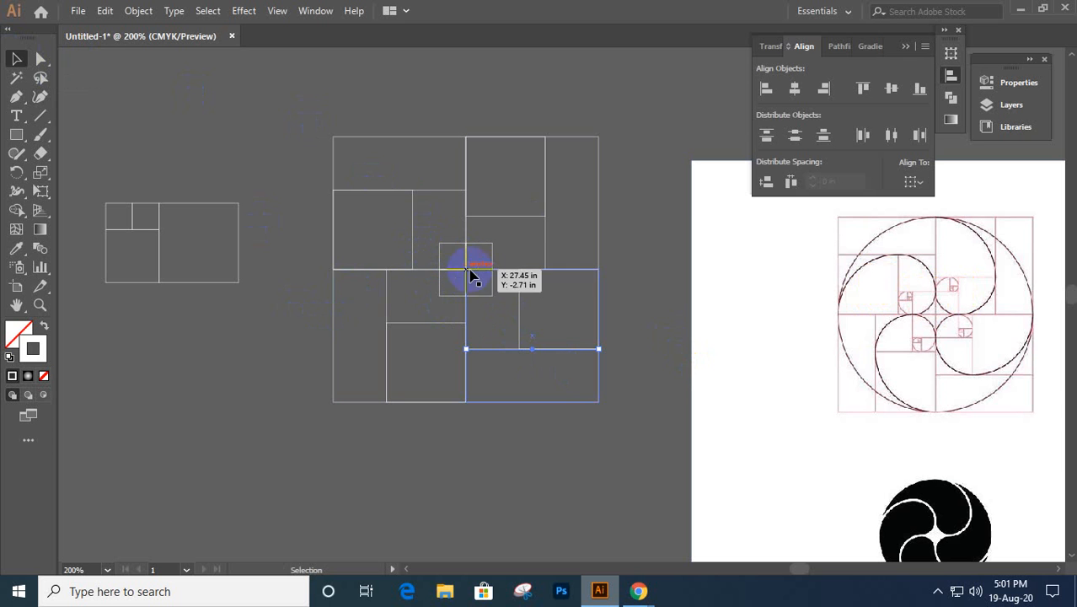
{"action": "left_click", "coordinate": [117, 284]}
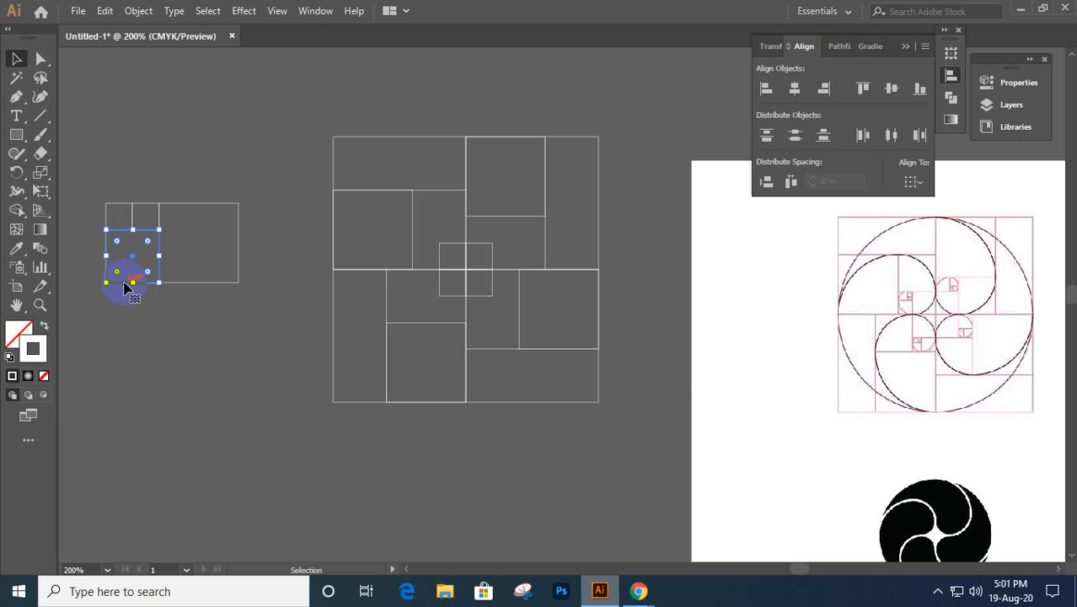
{"action": "left_click_drag", "start_coordinate": [127, 281], "coordinate": [403, 326]}
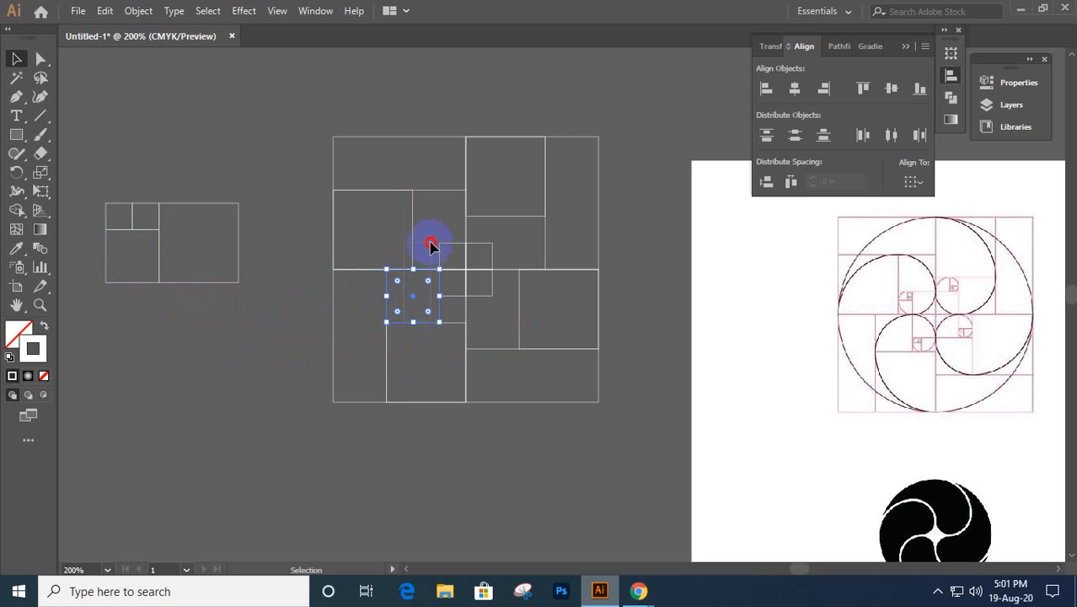
{"action": "left_click_drag", "start_coordinate": [436, 232], "coordinate": [287, 322]}
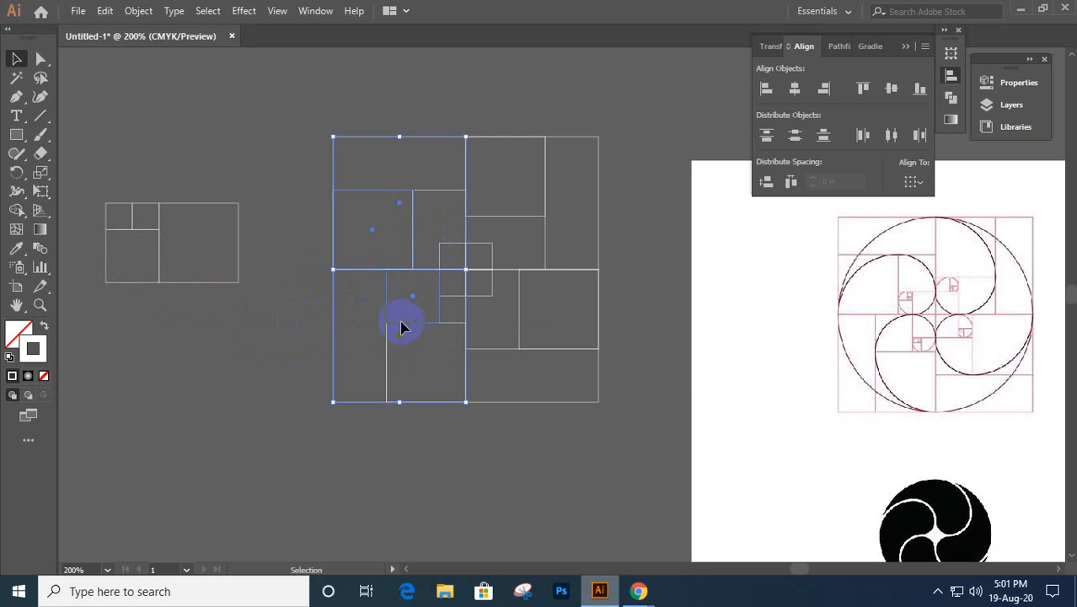
{"action": "left_click", "coordinate": [422, 315]}
{"action": "left_click", "coordinate": [438, 314]}
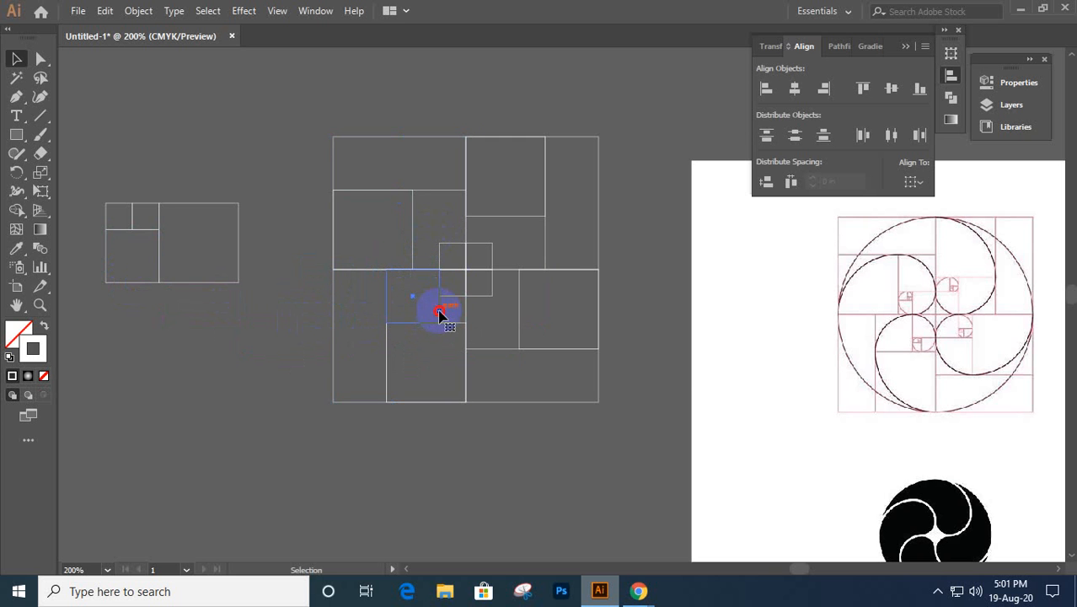
{"action": "left_click_drag", "start_coordinate": [438, 315], "coordinate": [545, 265]}
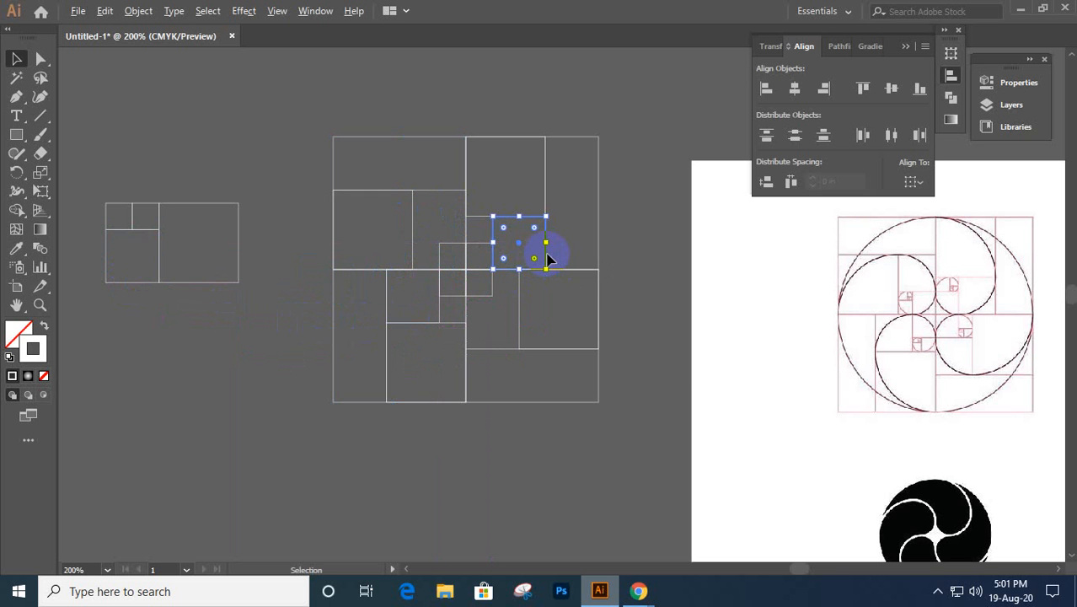
{"action": "left_click_drag", "start_coordinate": [546, 261], "coordinate": [519, 341]}
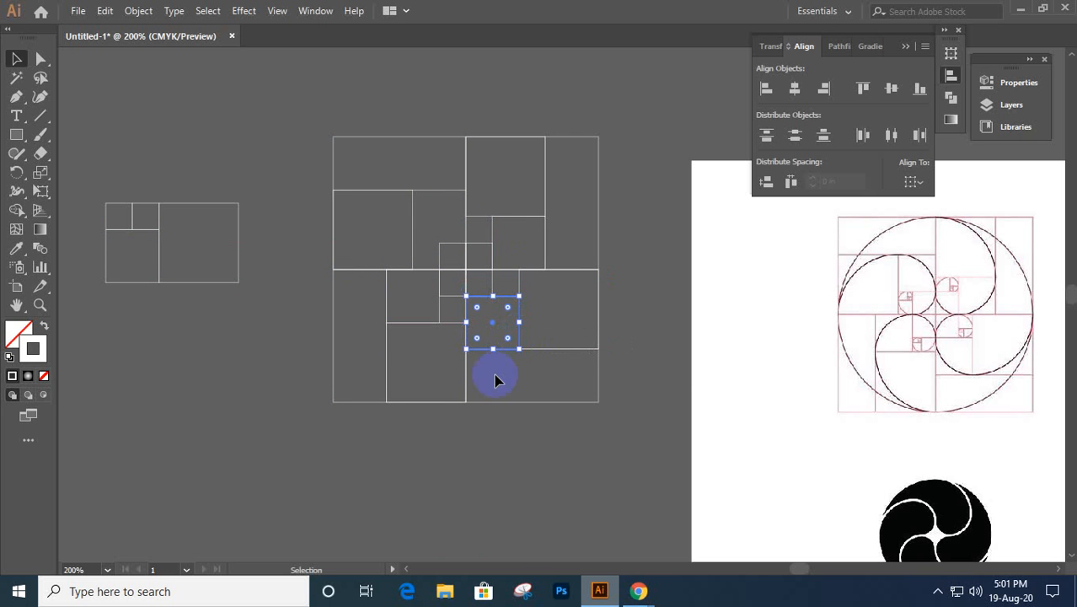
{"action": "left_click", "coordinate": [273, 360]}
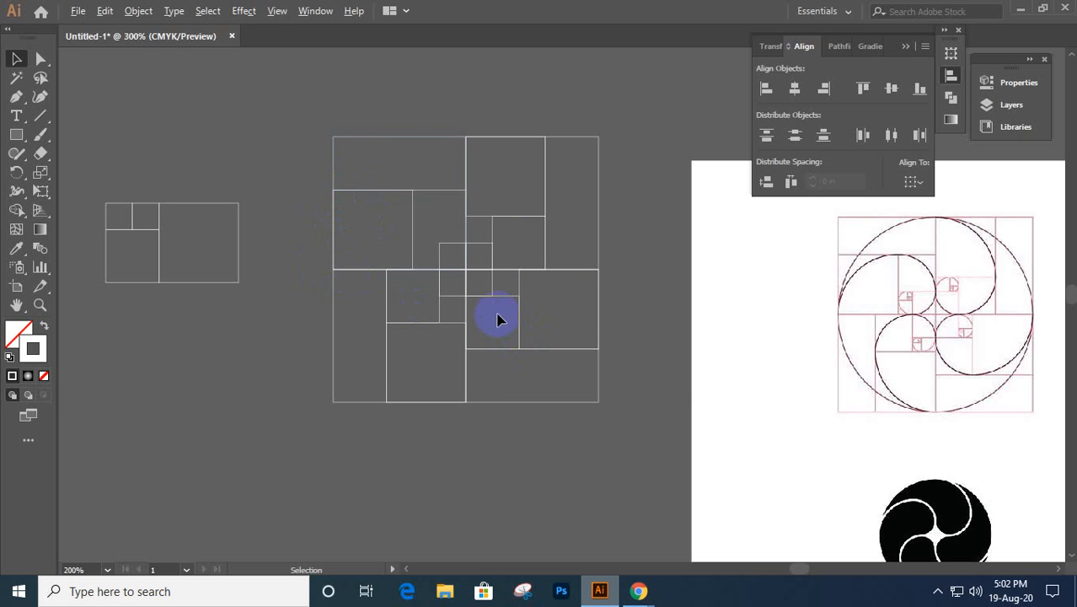
- Examine at high magnification how the squares' edges meet around the small block at the grid's centre
{"action": "scroll", "coordinate": [497, 318], "scroll_direction": "up", "scroll_amount": 2}
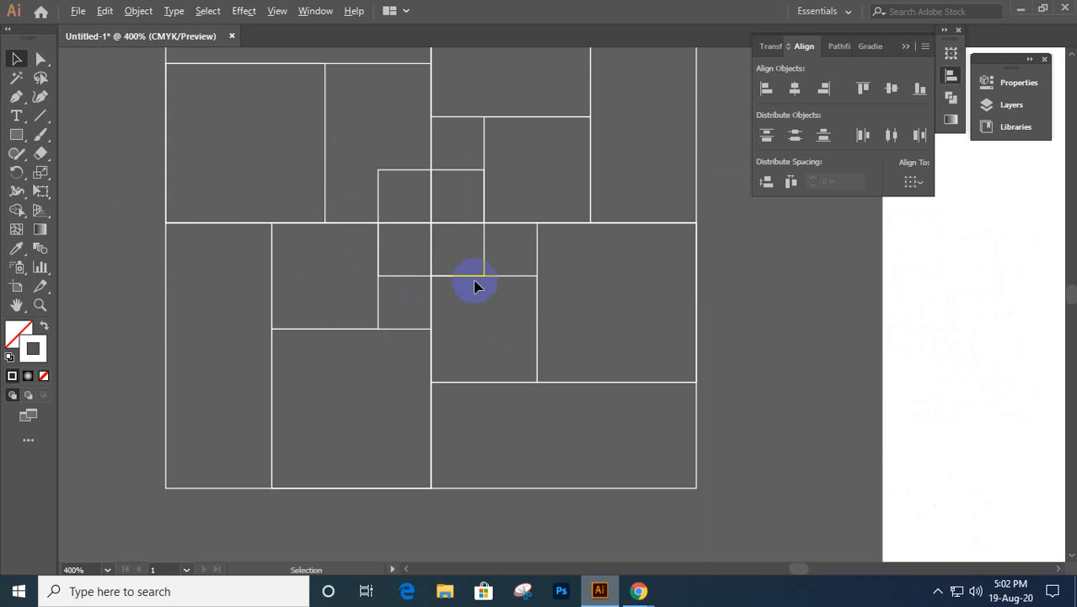
{"action": "scroll", "coordinate": [475, 287], "scroll_direction": "up", "scroll_amount": 2}
{"action": "scroll", "coordinate": [475, 287], "scroll_direction": "down", "scroll_amount": 1}
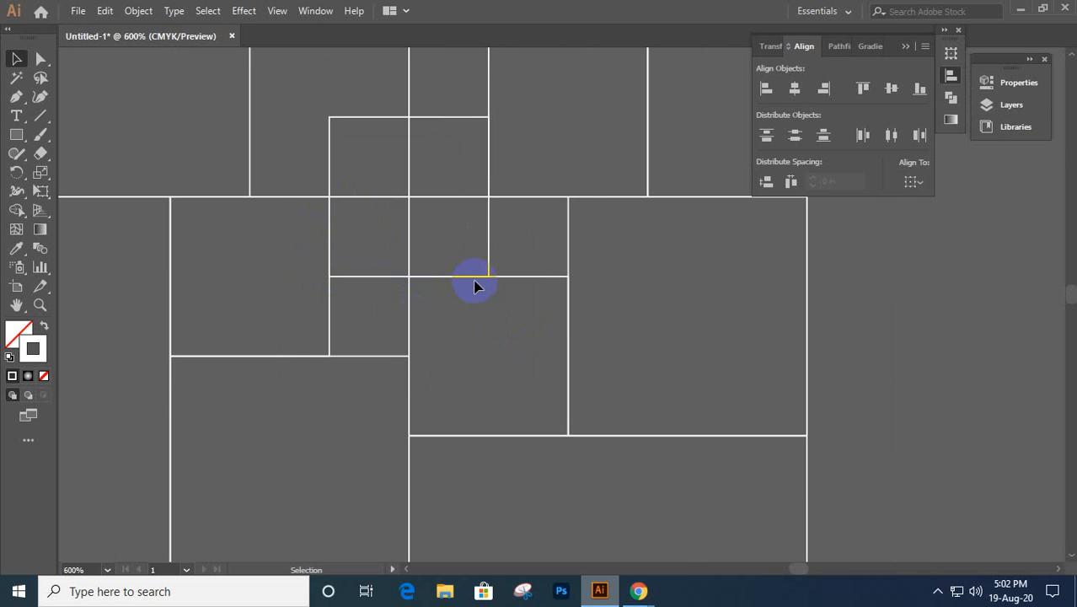
{"action": "scroll", "coordinate": [474, 287], "scroll_direction": "down", "scroll_amount": 1}
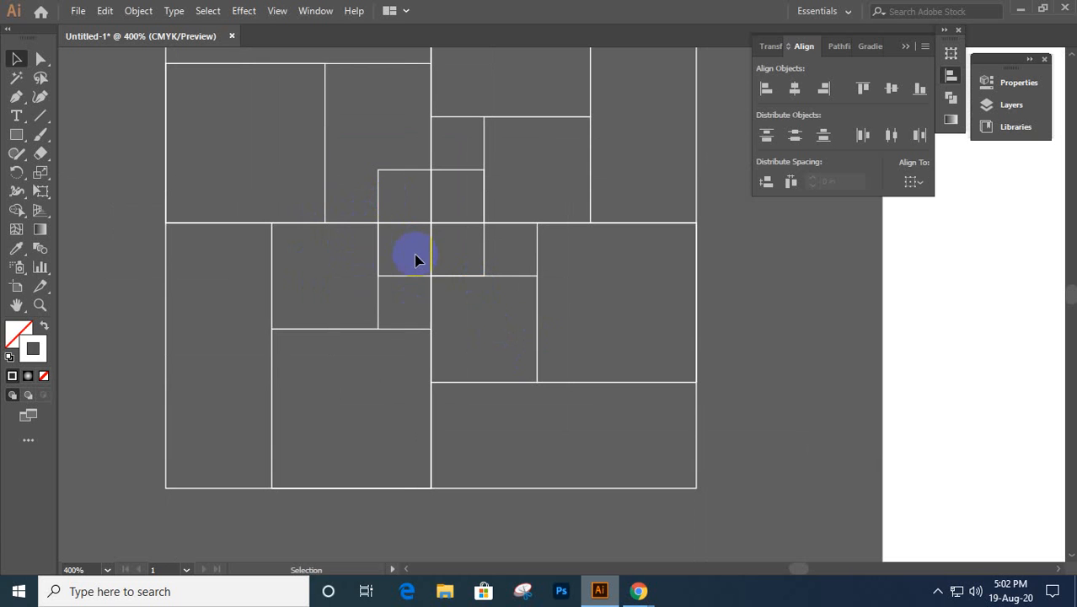
{"action": "scroll", "coordinate": [414, 257], "scroll_direction": "down", "scroll_amount": 1}
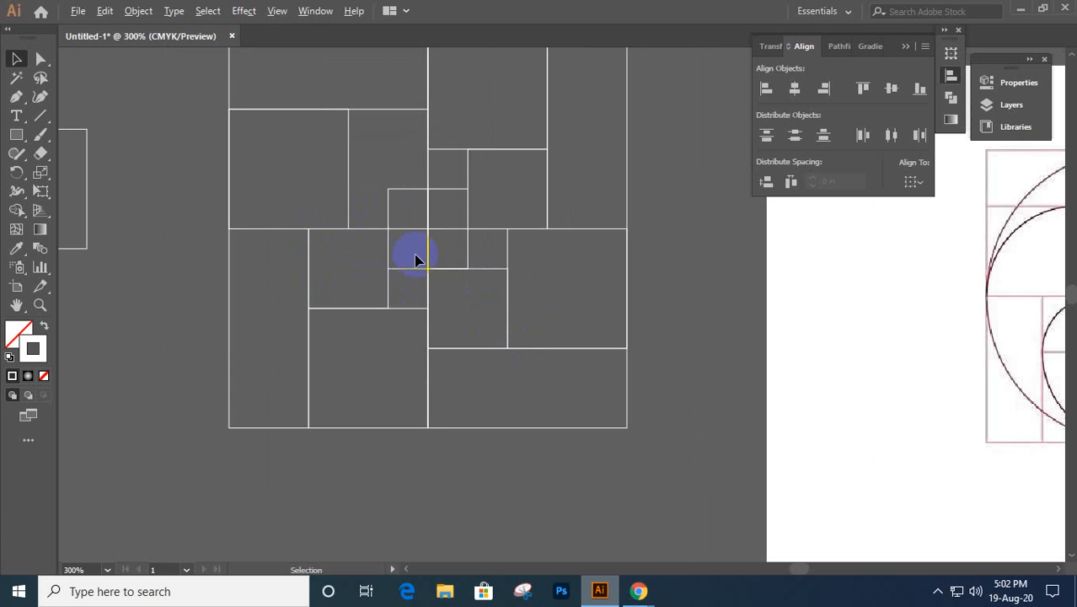
{"action": "scroll", "coordinate": [389, 207], "scroll_direction": "up", "scroll_amount": 5}
{"action": "scroll", "coordinate": [383, 196], "scroll_direction": "up", "scroll_amount": 1}
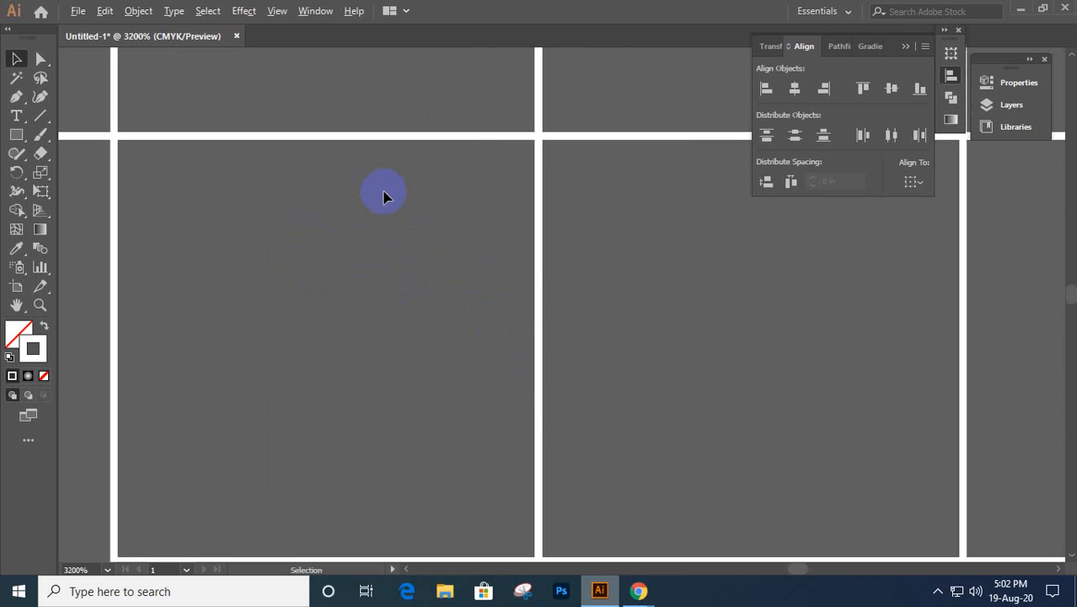
{"action": "scroll", "coordinate": [383, 196], "scroll_direction": "down", "scroll_amount": 2}
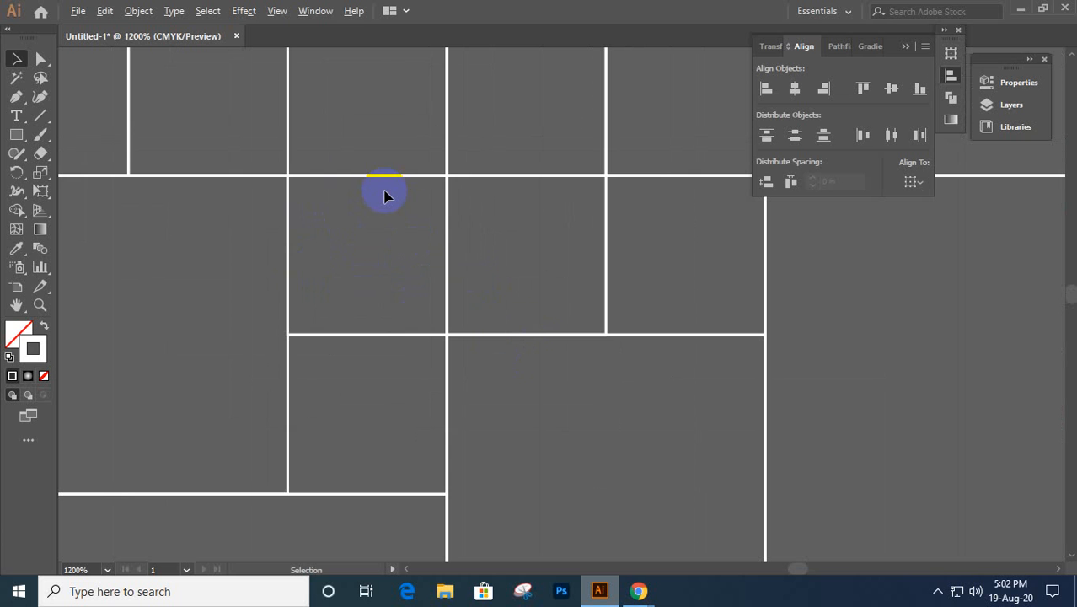
{"action": "scroll", "coordinate": [384, 196], "scroll_direction": "down", "scroll_amount": 4}
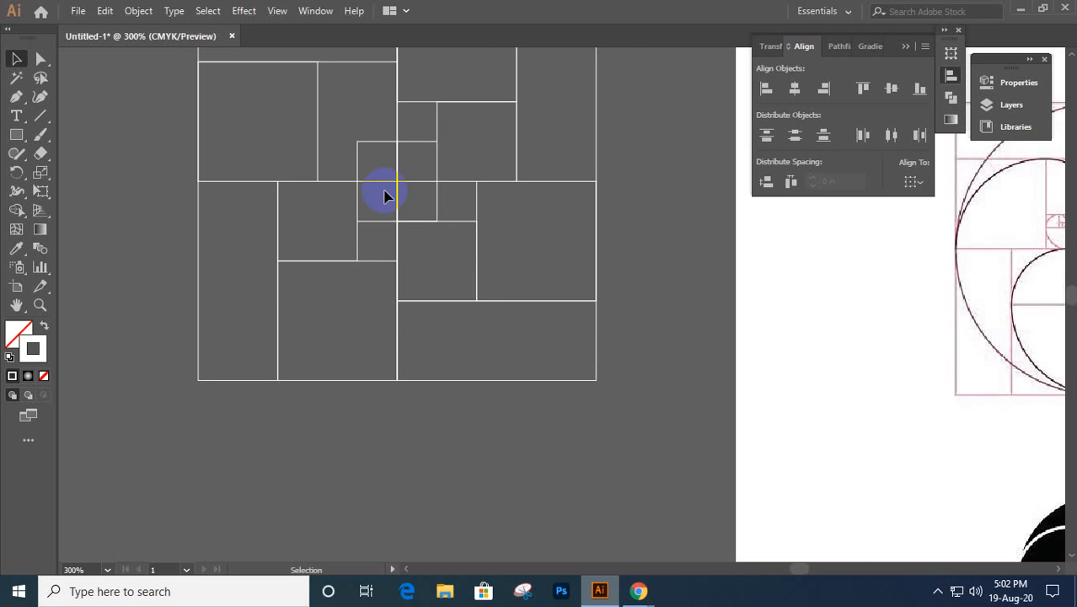
- Copy the upper-right quadrant's smaller square into the upper-left quadrant, between its pinwheel square and the vertical centre line, just below the dividing line
{"action": "scroll", "coordinate": [385, 195], "scroll_direction": "down", "scroll_amount": 1}
{"action": "key", "text": "space"}
{"action": "left_click_drag", "start_coordinate": [455, 205], "coordinate": [456, 343]}
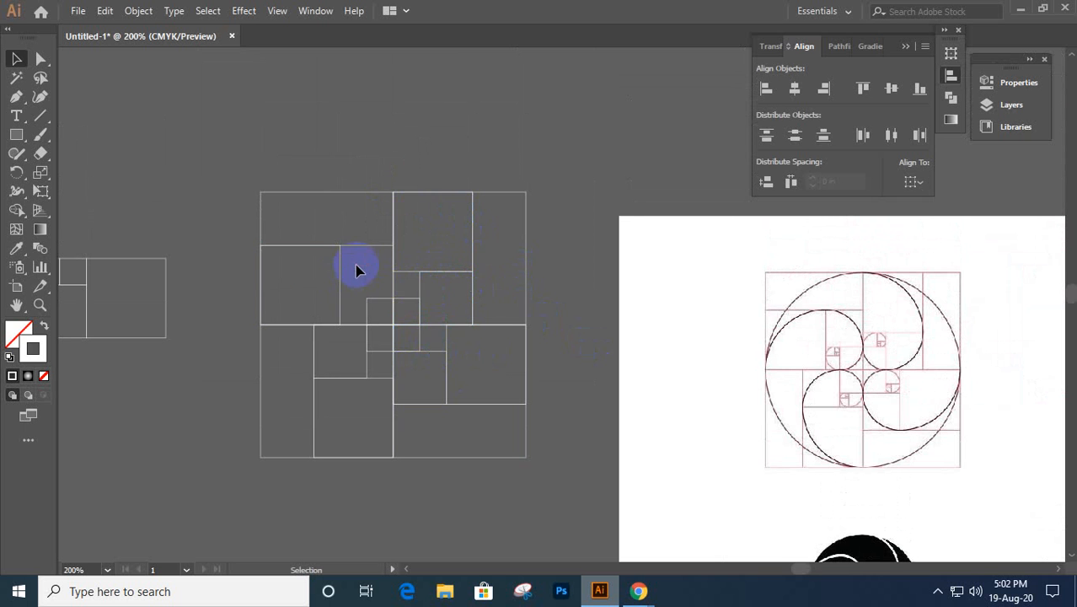
{"action": "left_click", "coordinate": [422, 285]}
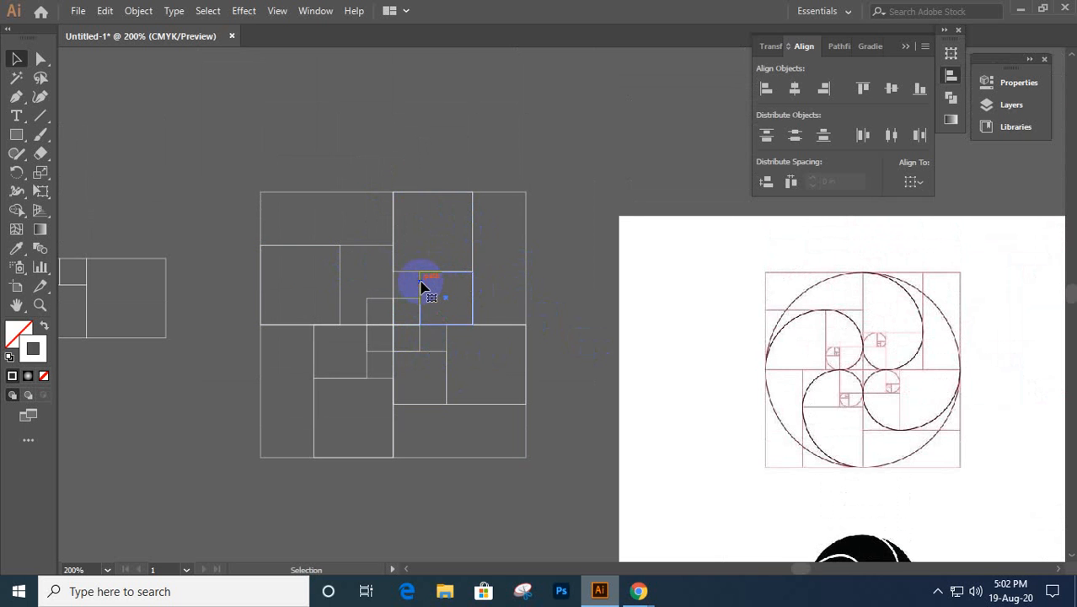
{"action": "left_click_drag", "start_coordinate": [422, 285], "coordinate": [341, 258]}
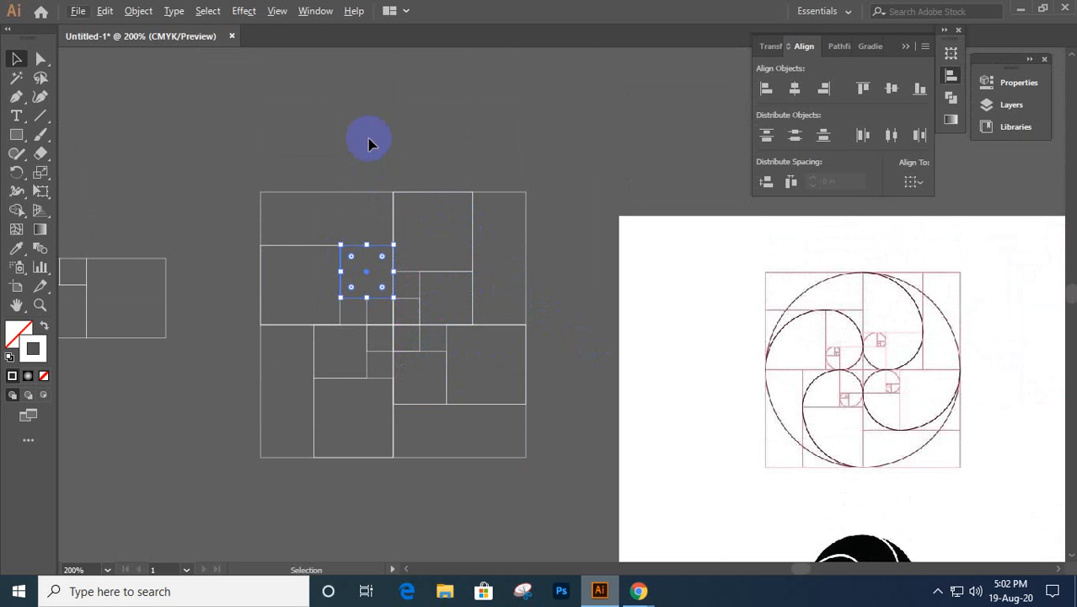
{"action": "left_click", "coordinate": [368, 143]}
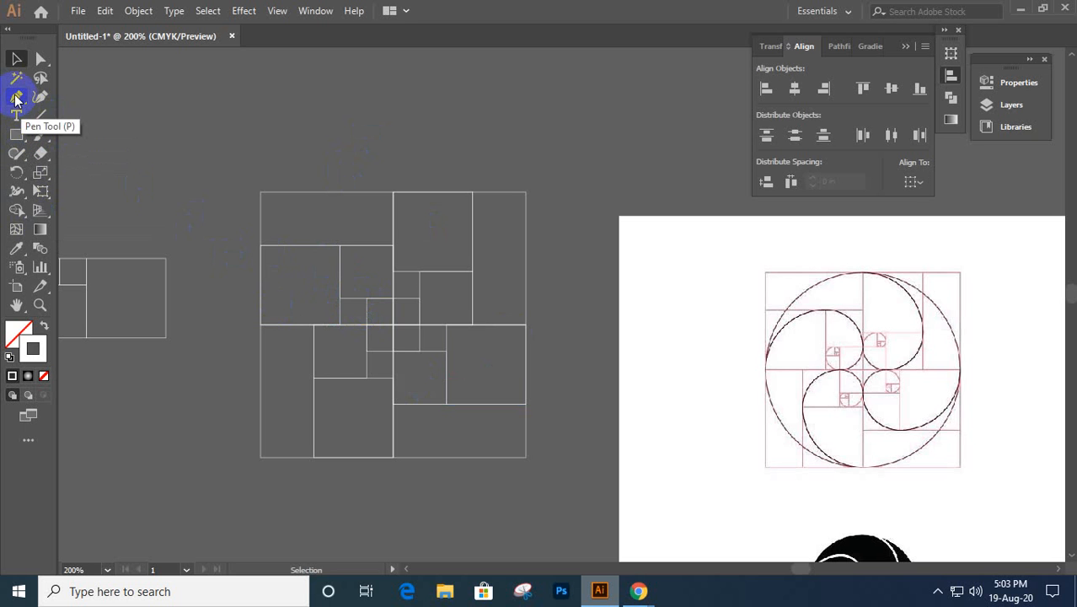
{"action": "left_click", "coordinate": [39, 116]}
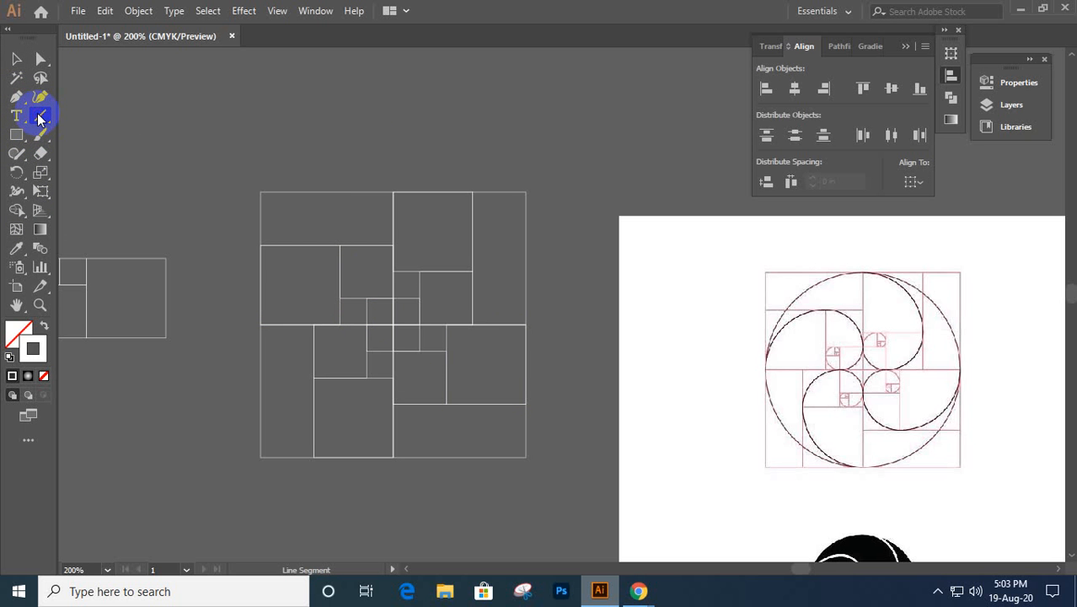
{"action": "left_click_drag", "start_coordinate": [37, 118], "coordinate": [105, 153]}
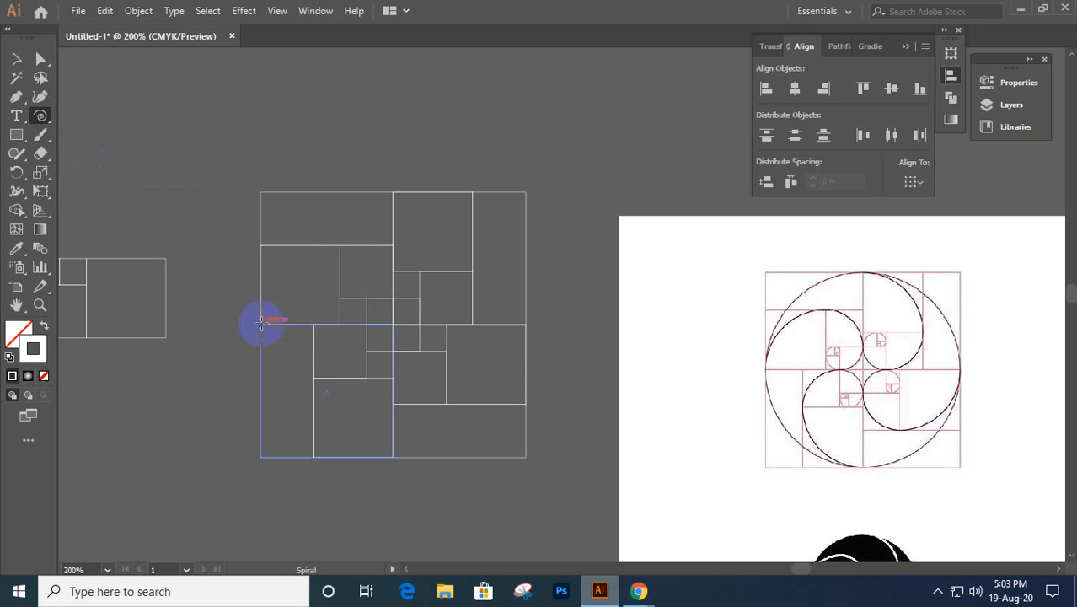
{"action": "left_click_drag", "start_coordinate": [262, 323], "coordinate": [206, 325]}
{"action": "key", "text": "ctrl+z"}
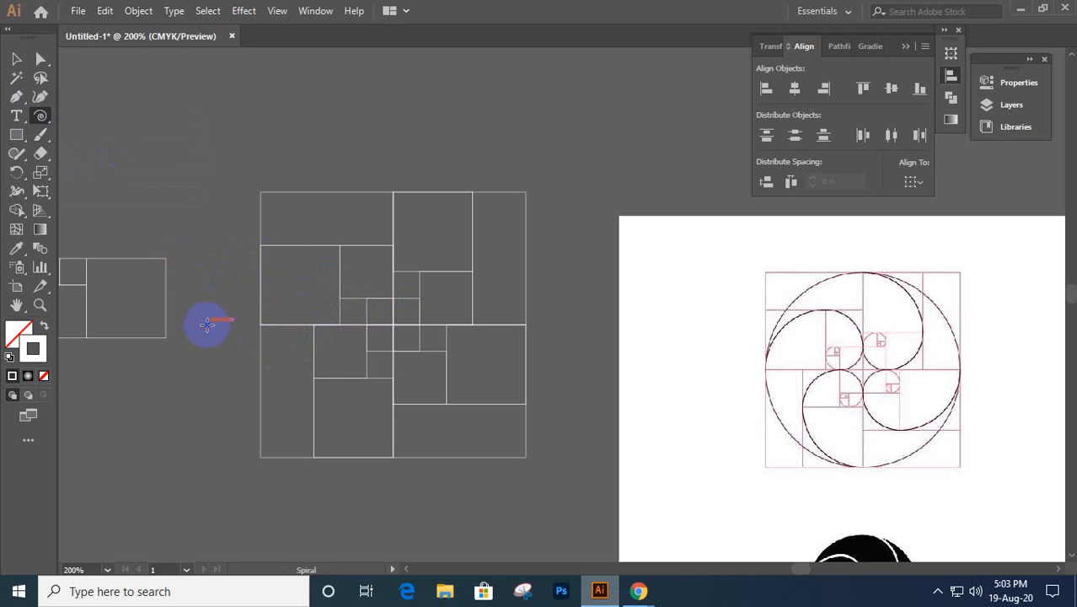
- Try to draw a quarter arc with the Pen tool across the upper-left pinwheel square, from its lower-left to its upper-right corner
{"action": "left_click", "coordinate": [19, 100]}
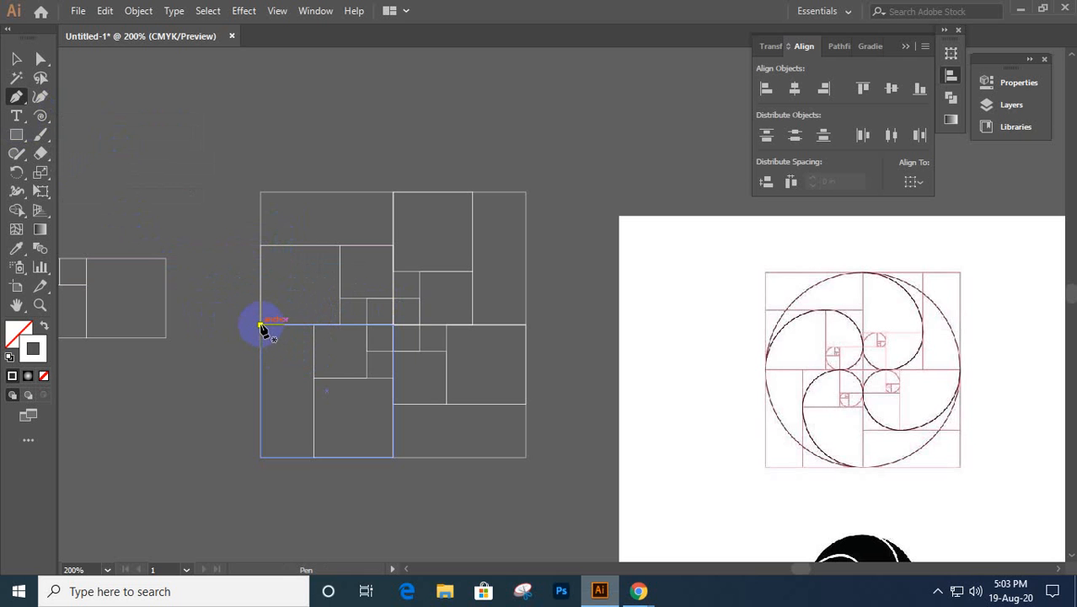
{"action": "key", "text": "minus"}
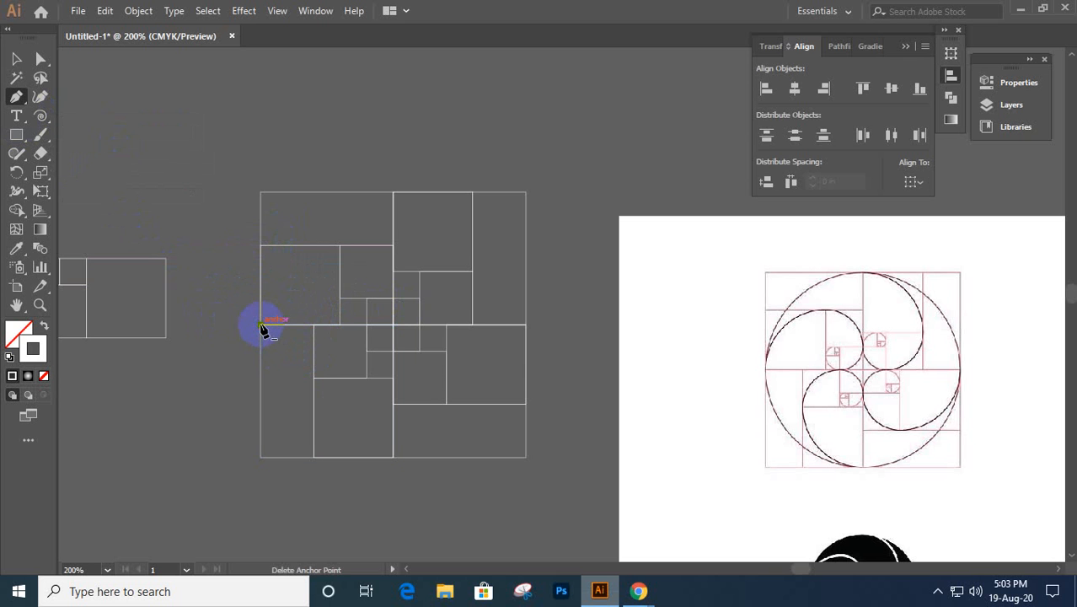
{"action": "left_click", "coordinate": [261, 324]}
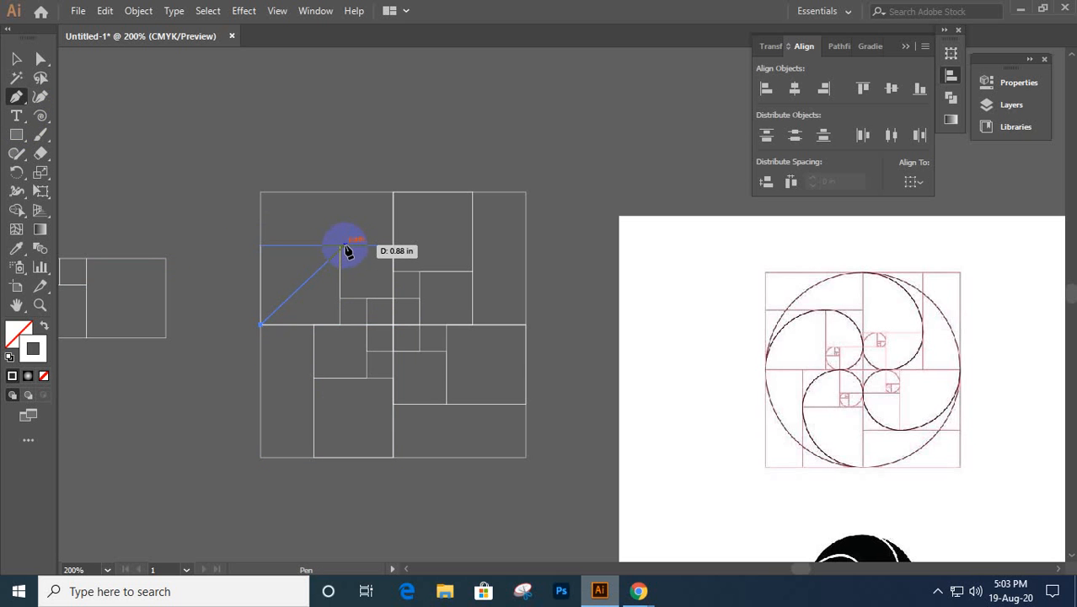
{"action": "left_click_drag", "start_coordinate": [340, 246], "coordinate": [422, 243]}
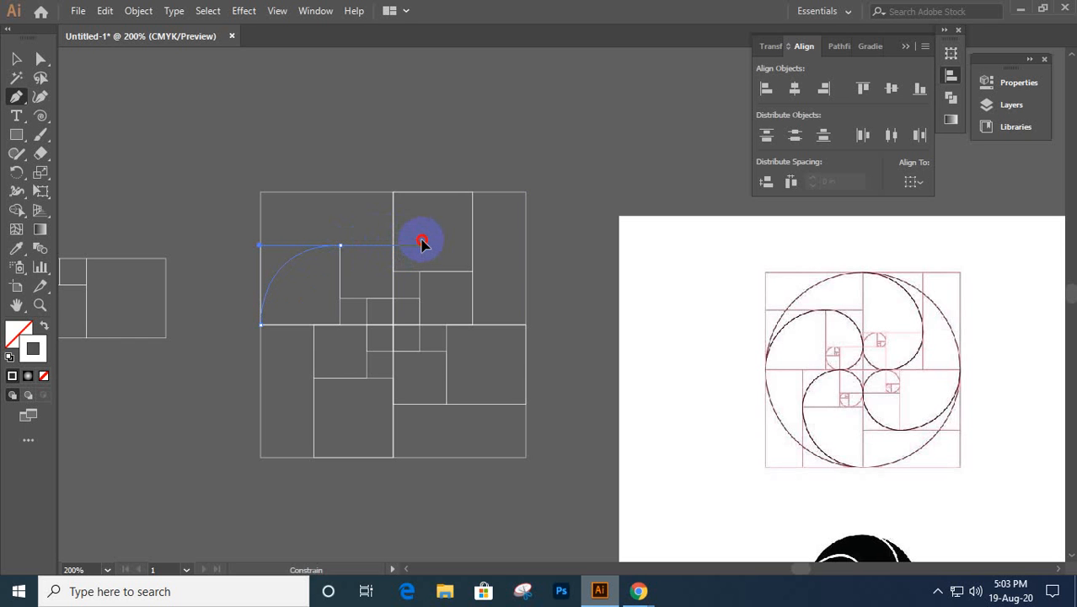
{"action": "left_click_drag", "start_coordinate": [422, 243], "coordinate": [423, 244]}
{"action": "key", "text": "ctrl+z"}
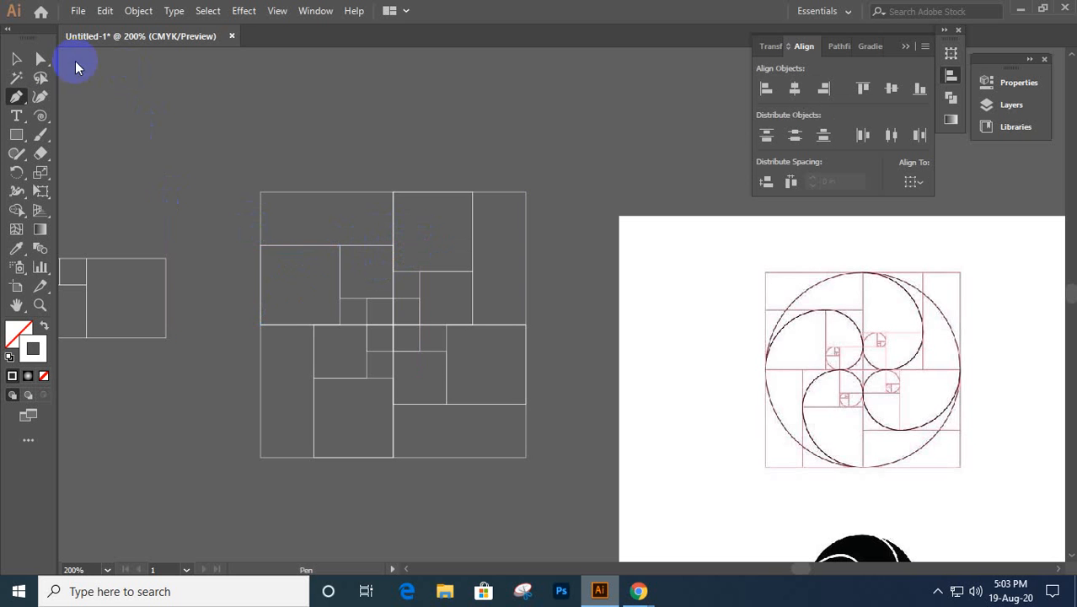
{"action": "left_click", "coordinate": [16, 59]}
{"action": "left_click_drag", "start_coordinate": [218, 211], "coordinate": [273, 197]}
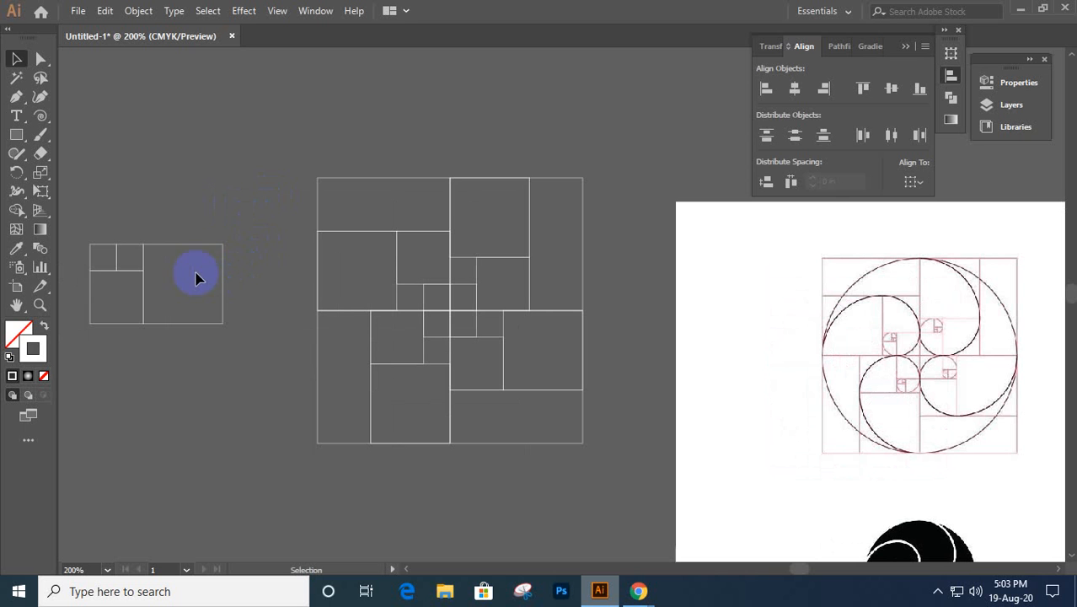
- Move the largest square out of the separate construction beside the grid into the empty space above it
{"action": "left_click", "coordinate": [181, 246]}
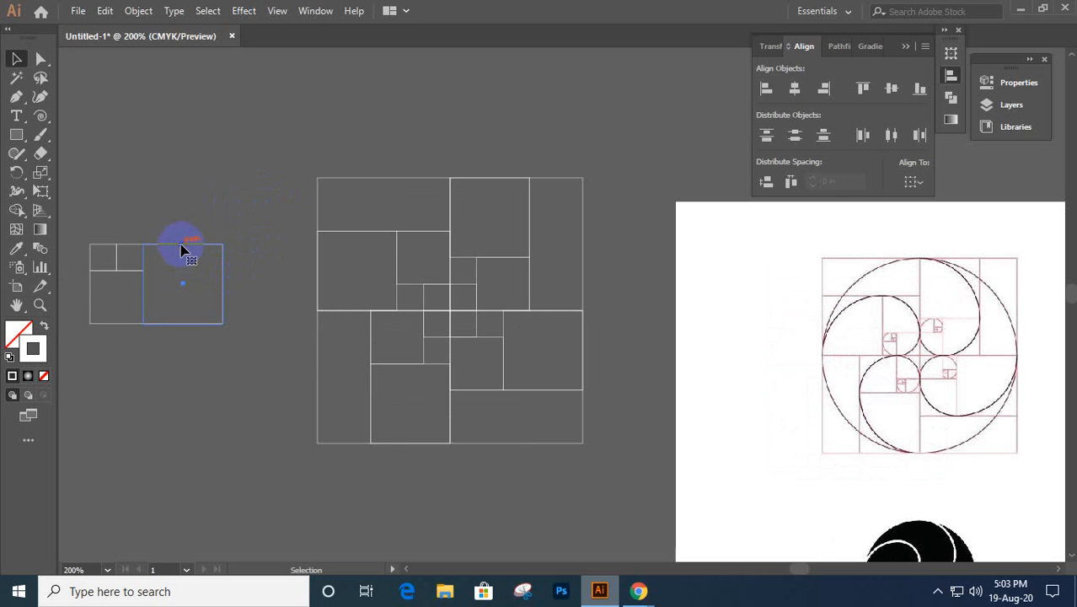
{"action": "left_click", "coordinate": [182, 249]}
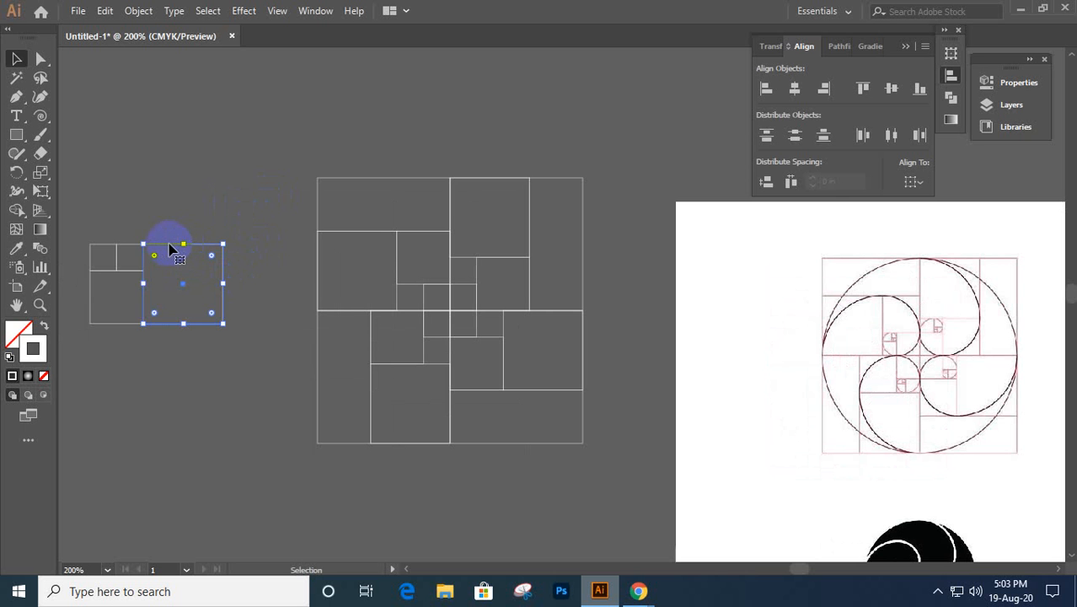
{"action": "left_click_drag", "start_coordinate": [161, 245], "coordinate": [178, 80]}
{"action": "left_click_drag", "start_coordinate": [265, 166], "coordinate": [293, 380]}
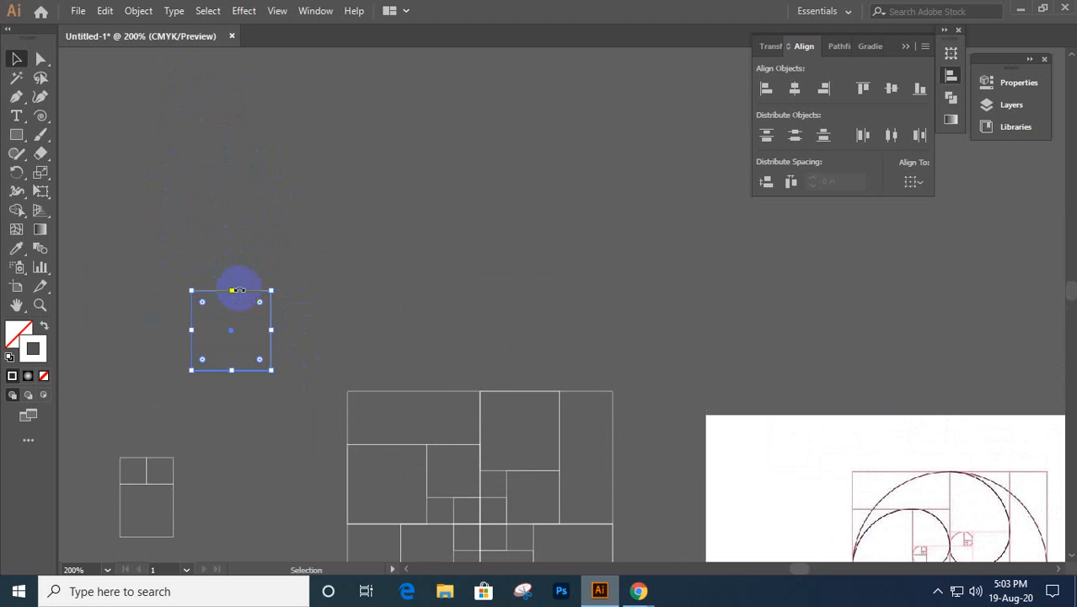
{"action": "left_click_drag", "start_coordinate": [252, 293], "coordinate": [227, 194]}
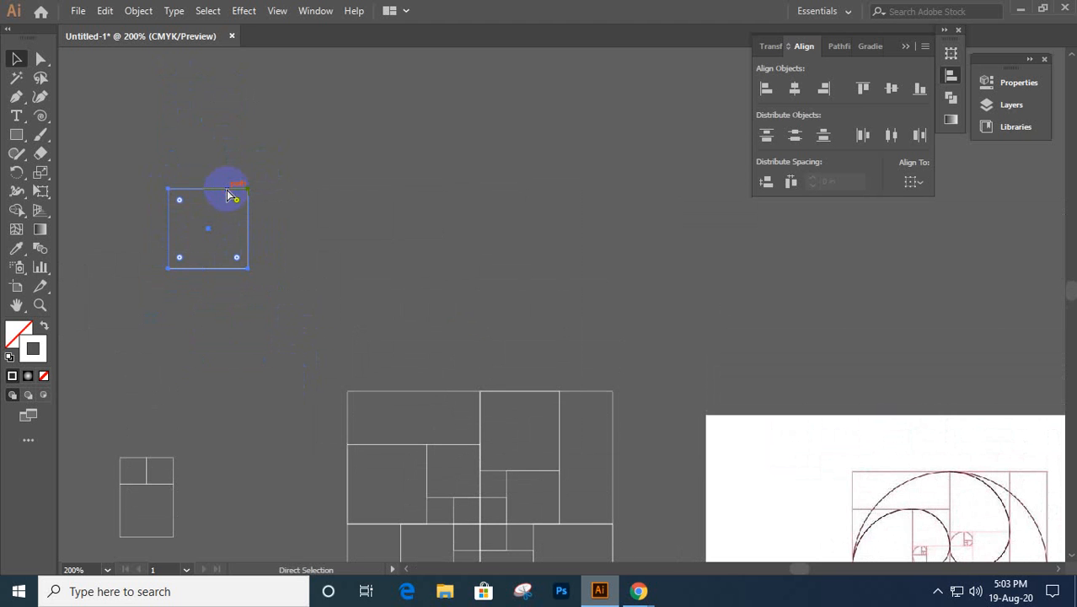
- Create a concentric copy of the isolated square with its width multiplied by 1.618 and its proportions linked
{"action": "left_click", "coordinate": [1015, 85]}
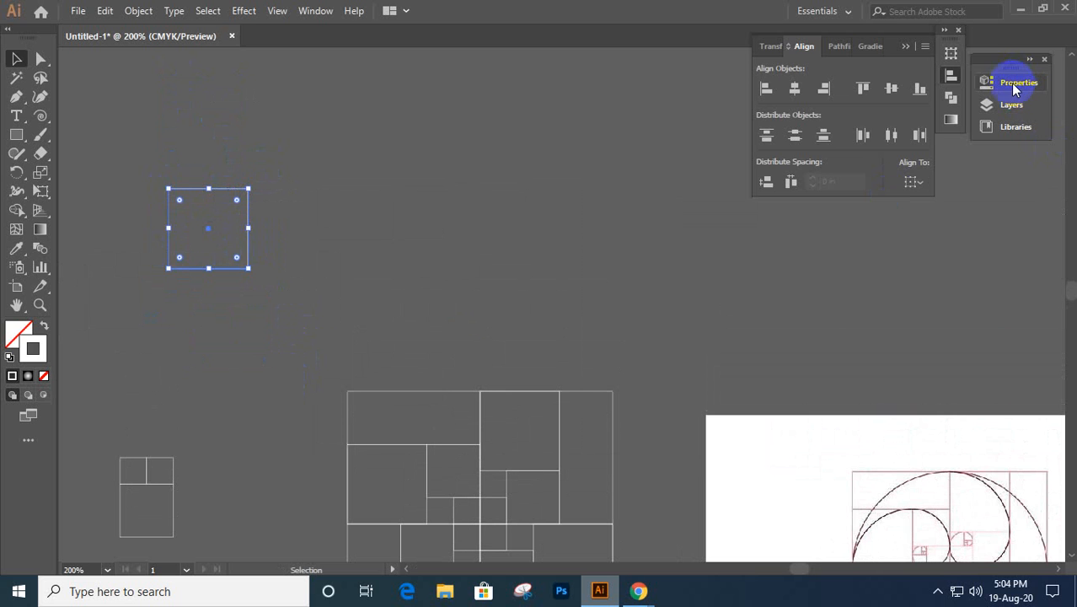
{"action": "left_click", "coordinate": [951, 53]}
{"action": "left_click", "coordinate": [910, 75]}
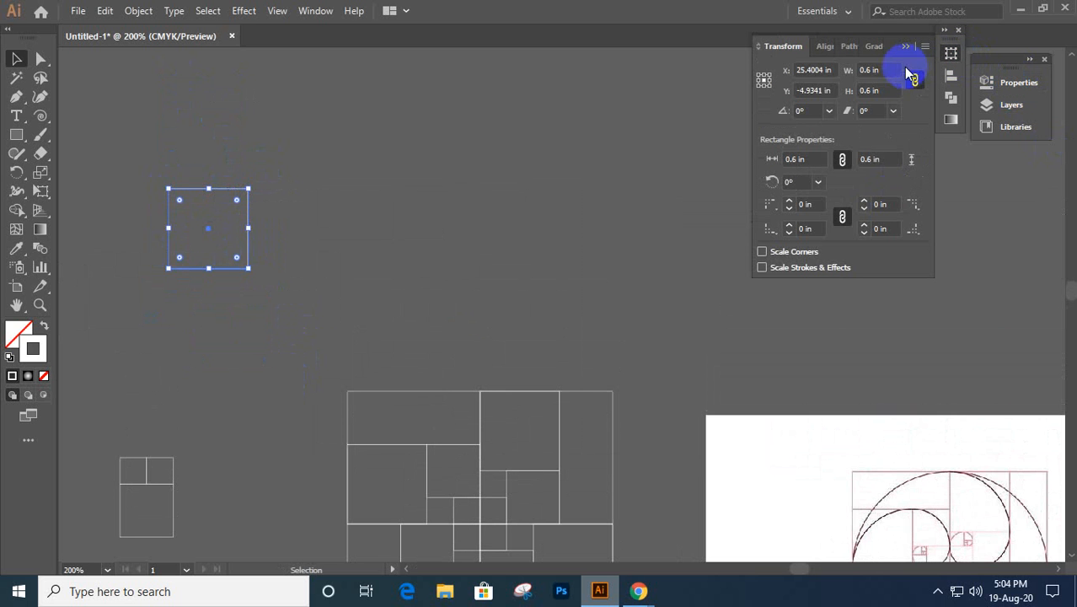
{"action": "left_click", "coordinate": [889, 69]}
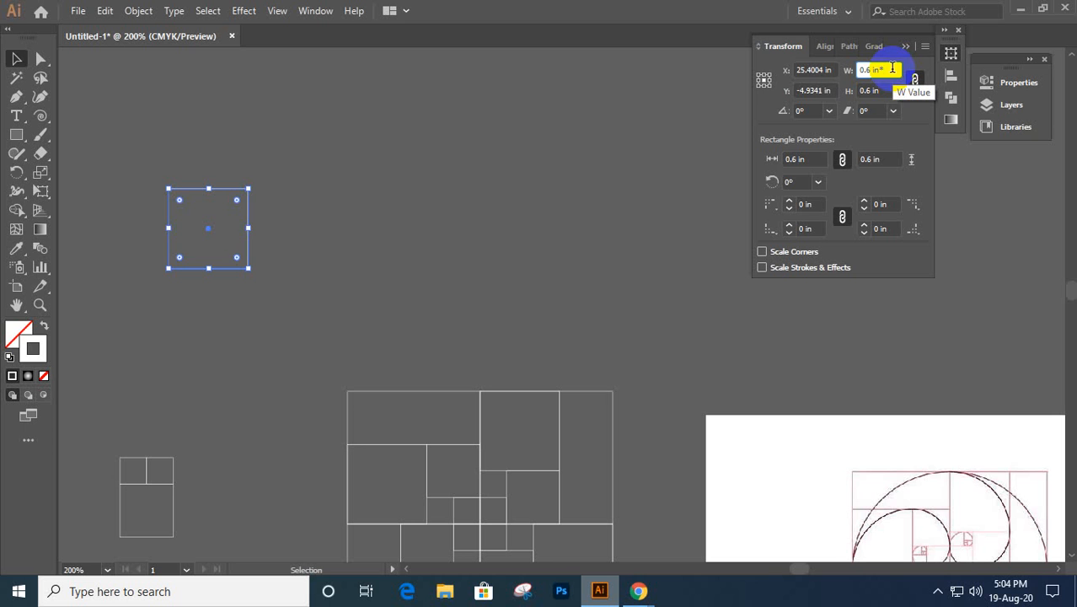
{"action": "type", "text": "*1.618"}
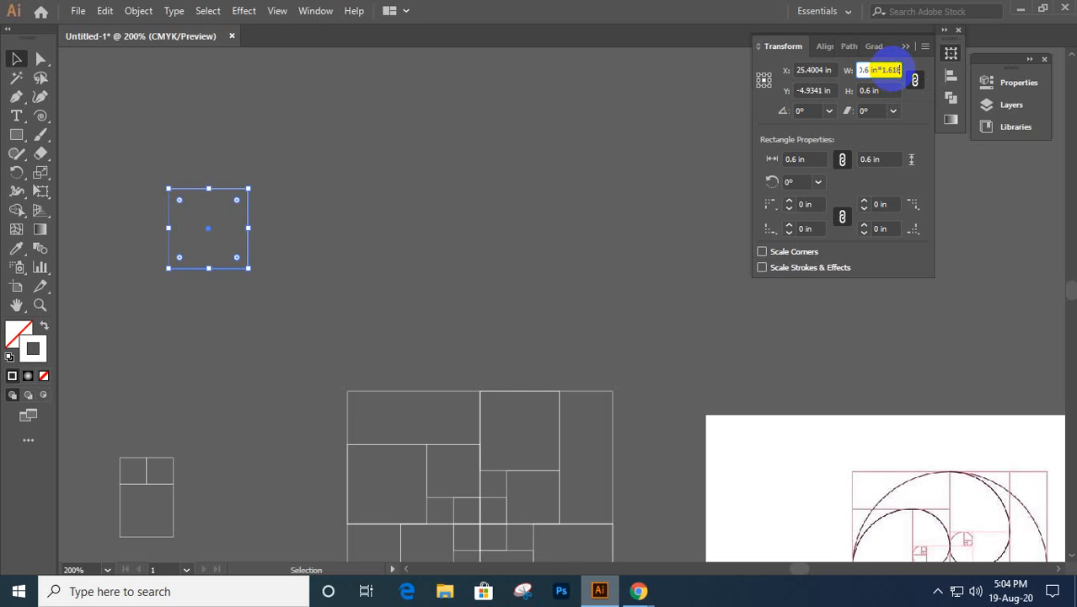
{"action": "key", "text": "Return"}
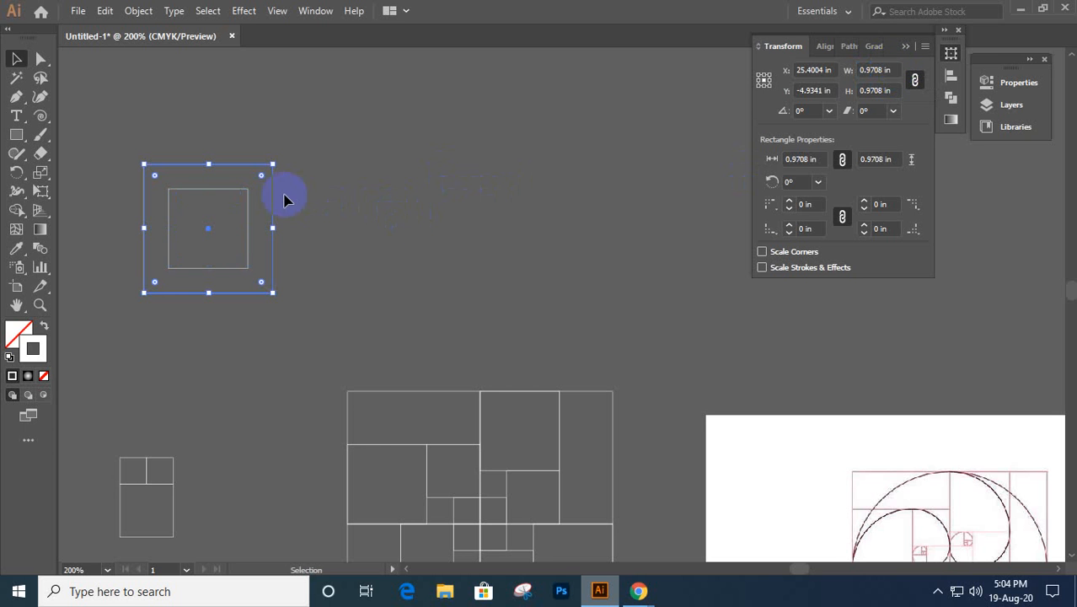
- Add two more concentric square copies, each one 1.618 times the width of the previous square
{"action": "key", "text": "a"}
{"action": "key", "text": "v"}
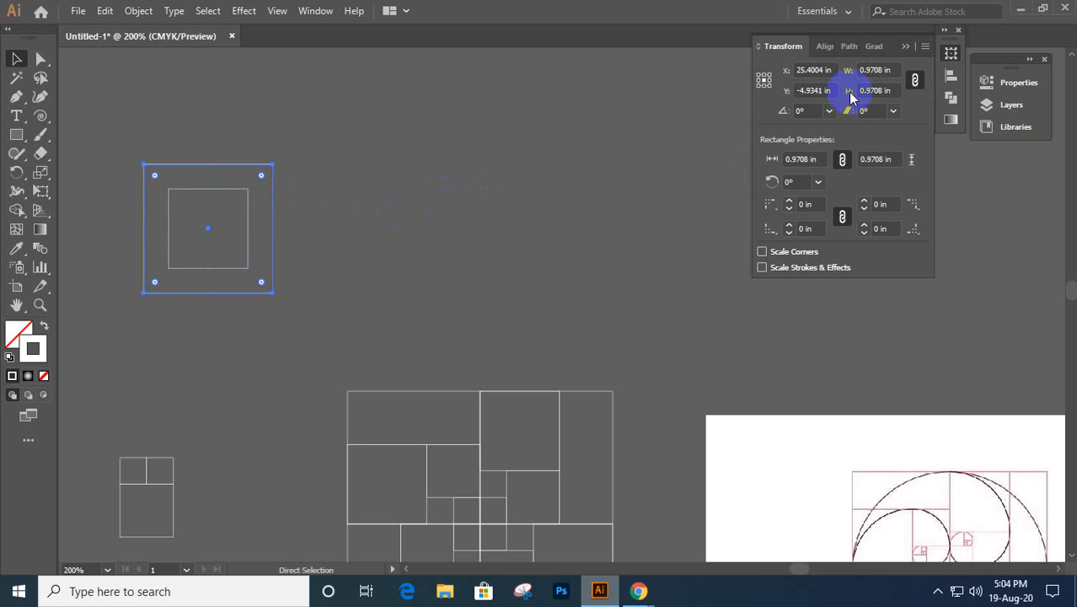
{"action": "left_click", "coordinate": [895, 70]}
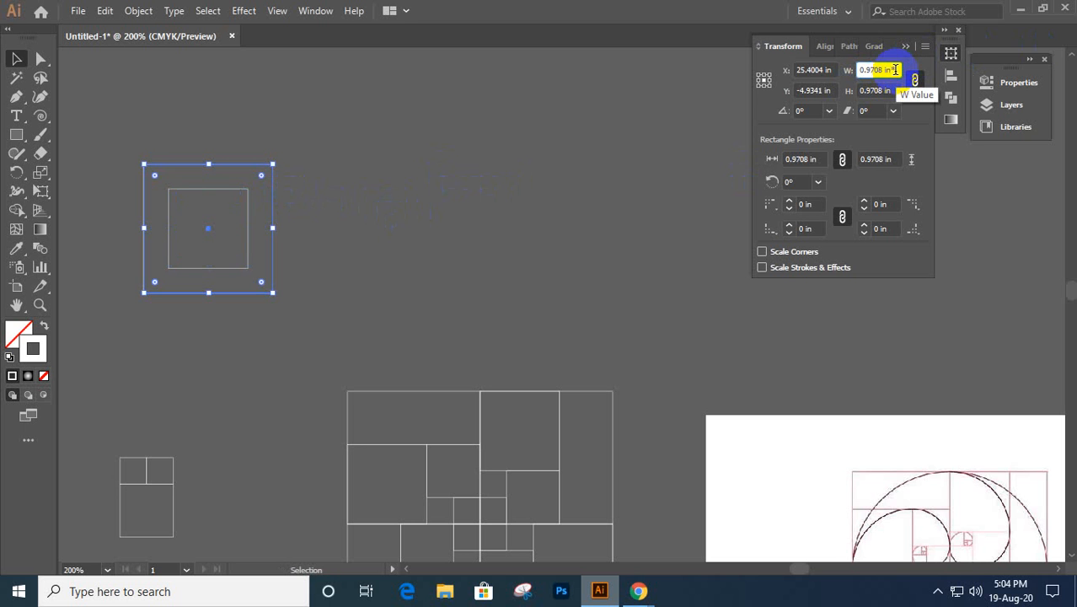
{"action": "type", "text": "*1.618"}
{"action": "key", "text": "Return"}
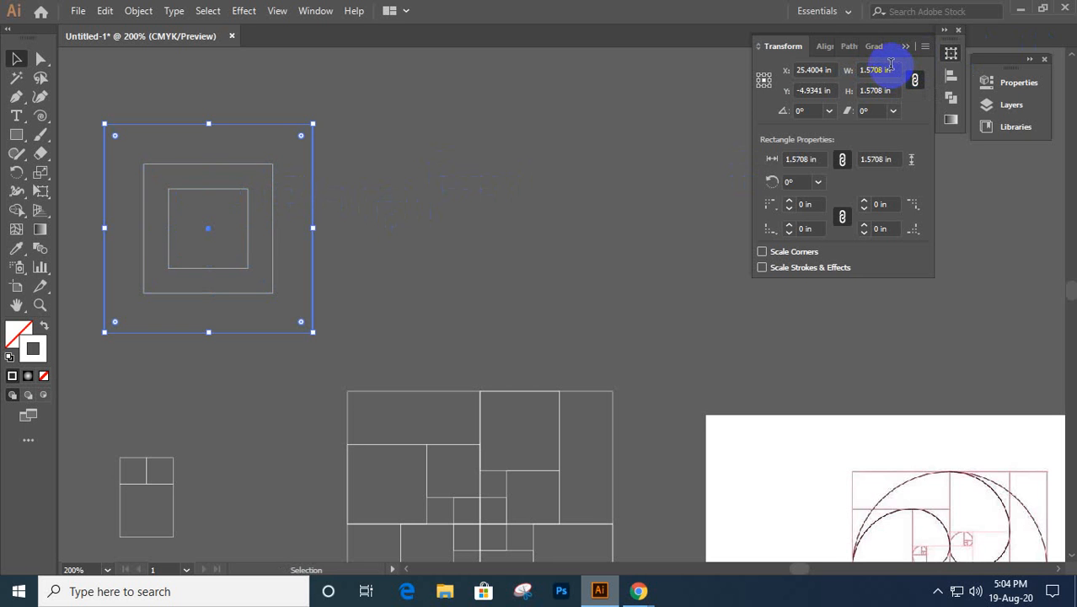
{"action": "left_click", "coordinate": [896, 70]}
{"action": "type", "text": "*"}
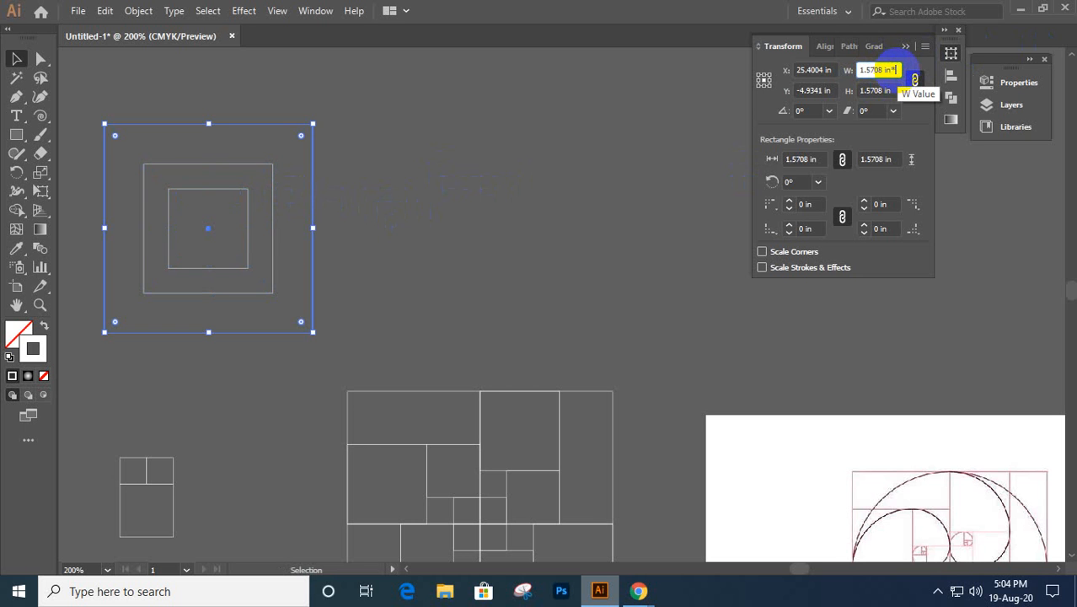
{"action": "type", "text": "1.618"}
{"action": "key", "text": "Return"}
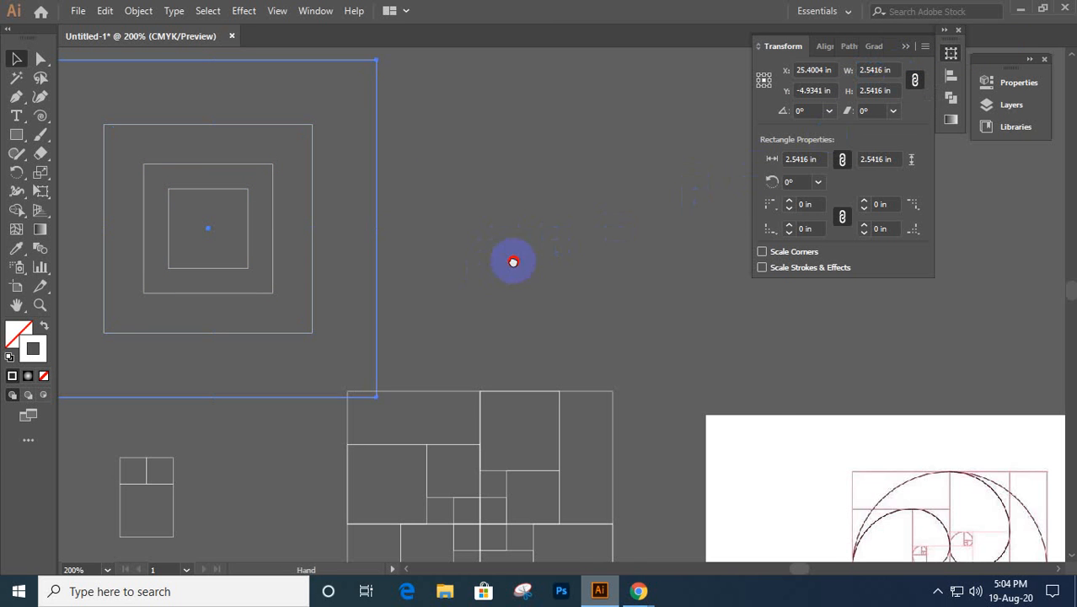
- Inscribe a circle in each of the two largest concentric squares with the Ellipse tool
{"action": "left_click_drag", "start_coordinate": [513, 259], "coordinate": [587, 236]}
{"action": "left_click", "coordinate": [30, 135]}
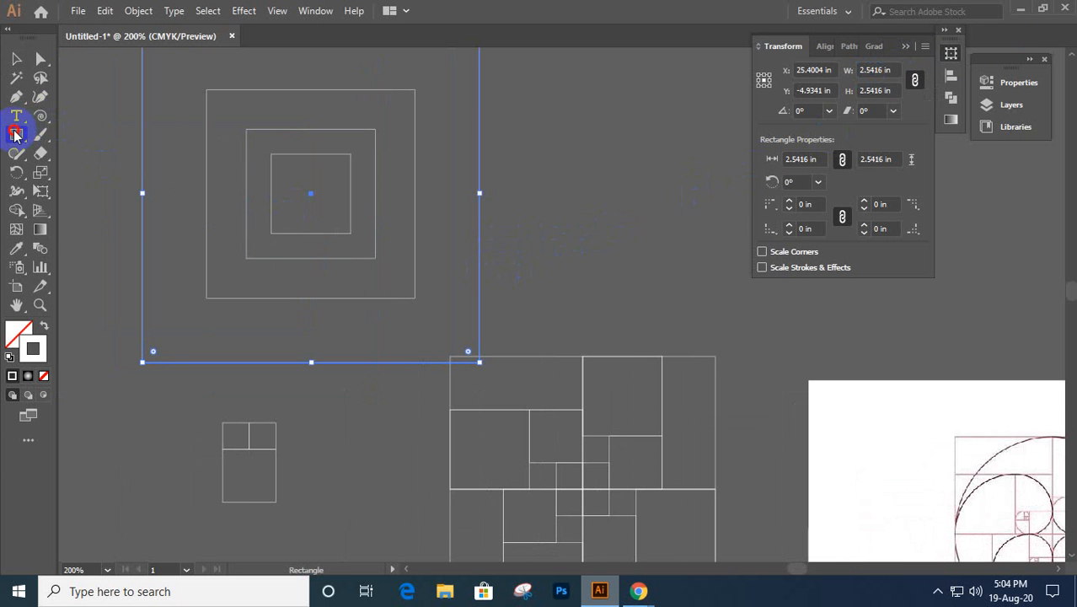
{"action": "left_click", "coordinate": [85, 172]}
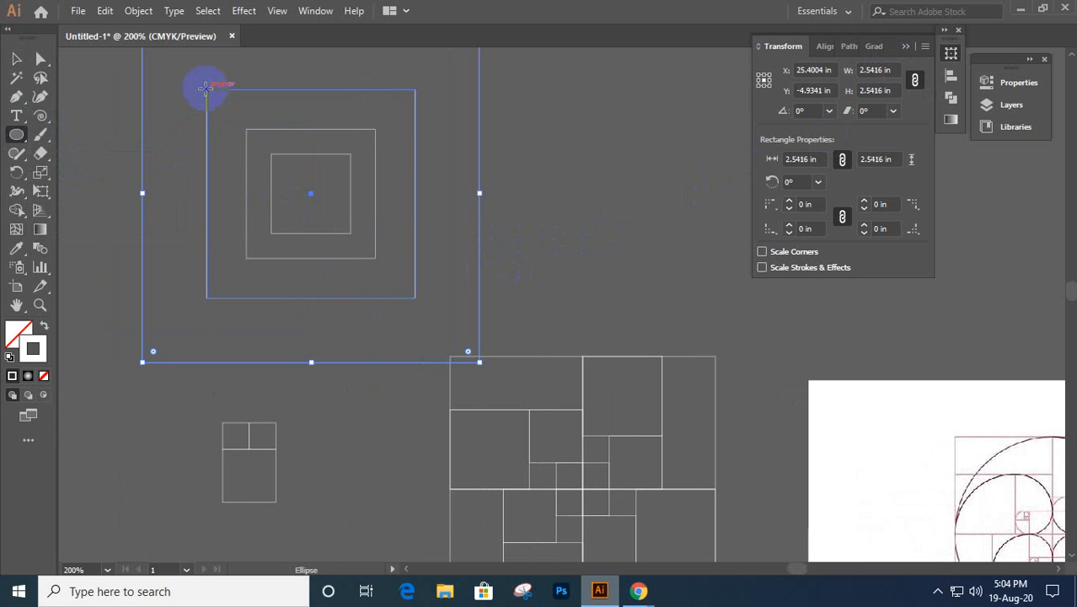
{"action": "left_click_drag", "start_coordinate": [206, 87], "coordinate": [401, 295]}
{"action": "left_click_drag", "start_coordinate": [329, 209], "coordinate": [348, 272]}
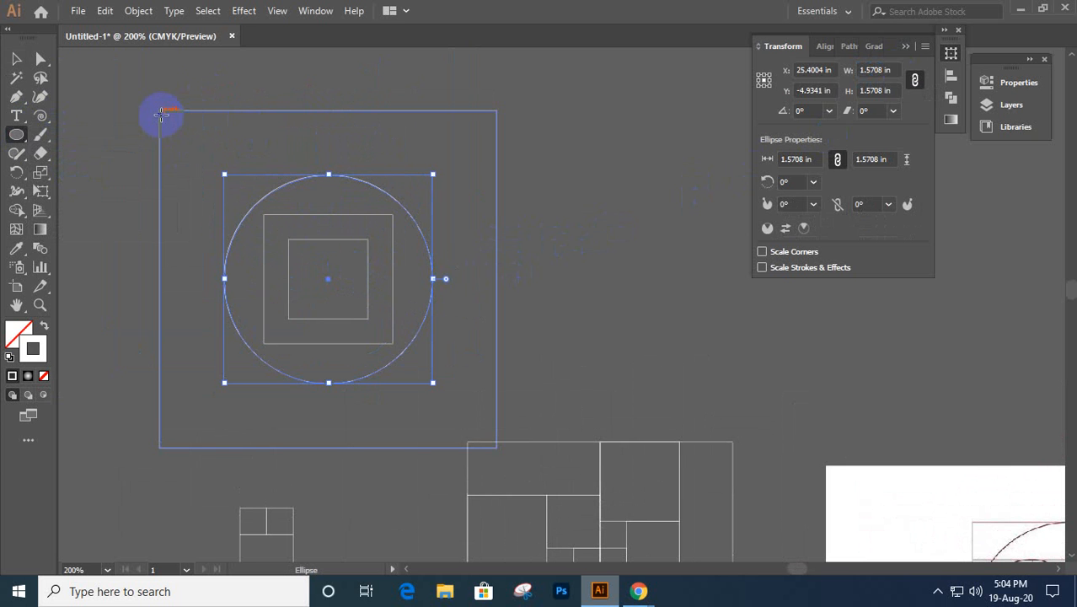
{"action": "left_click_drag", "start_coordinate": [160, 109], "coordinate": [481, 447]}
- Try to fit a copy of the largest circle over the four-quadrant Fibonacci grid
{"action": "key", "text": "v"}
{"action": "left_click", "coordinate": [615, 401]}
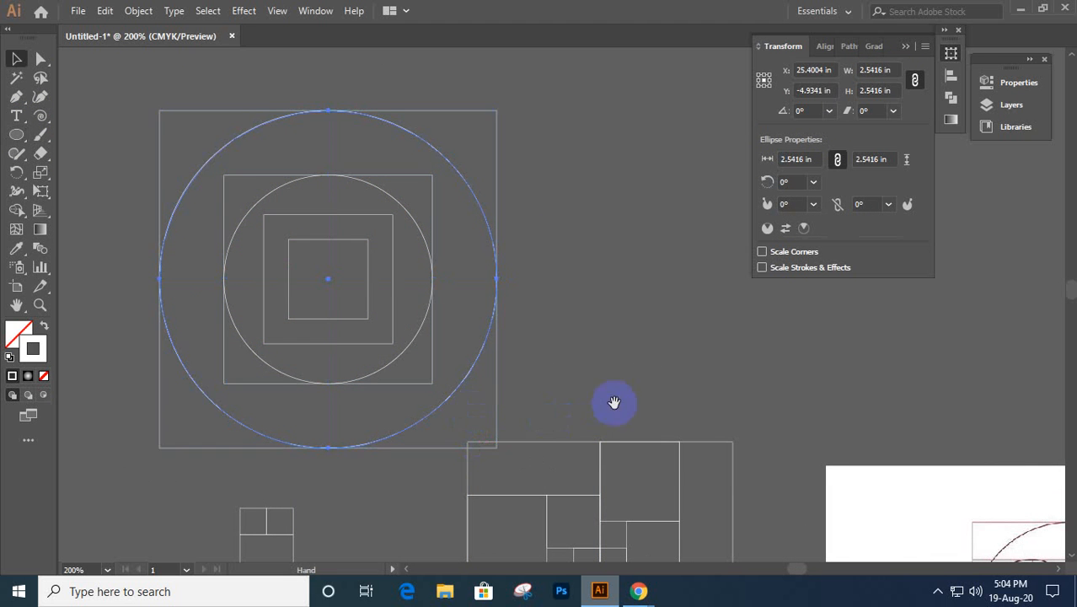
{"action": "left_click_drag", "start_coordinate": [615, 401], "coordinate": [409, 190]}
{"action": "left_click", "coordinate": [250, 190]}
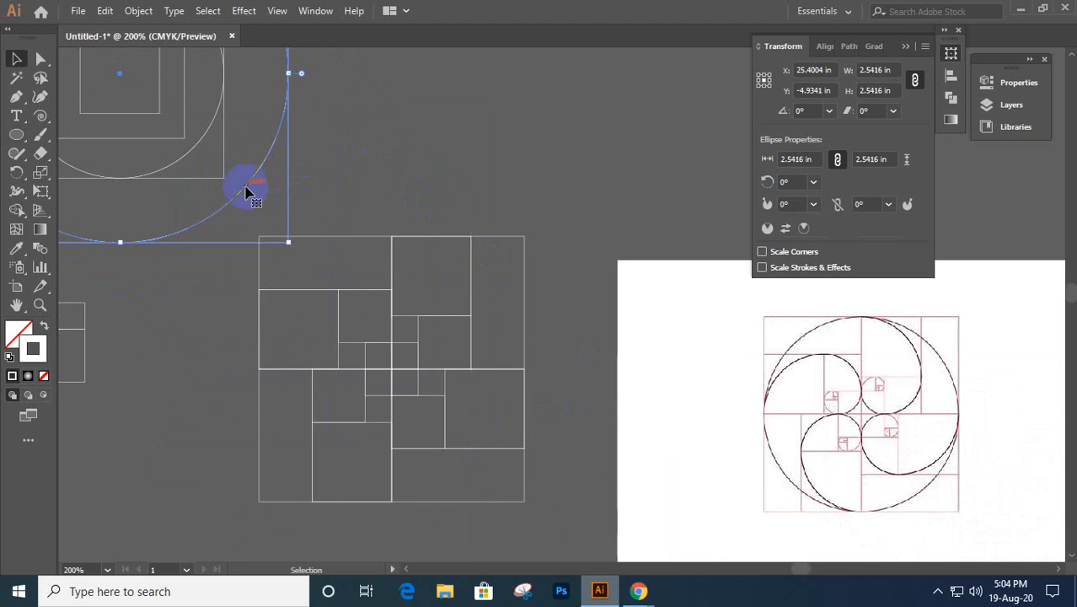
{"action": "left_click_drag", "start_coordinate": [245, 192], "coordinate": [509, 473]}
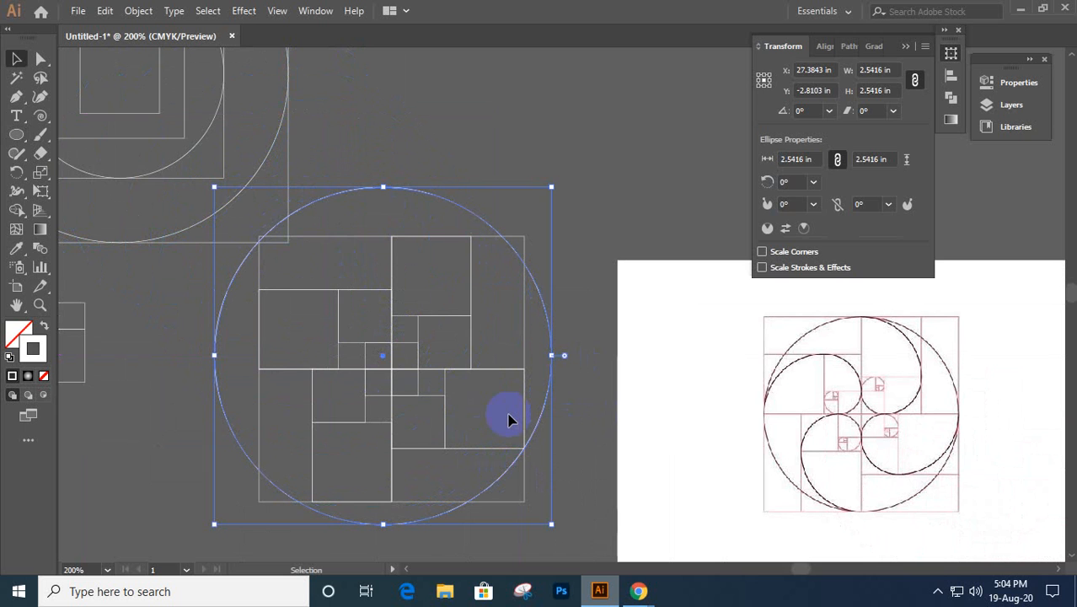
{"action": "left_click", "coordinate": [219, 91]}
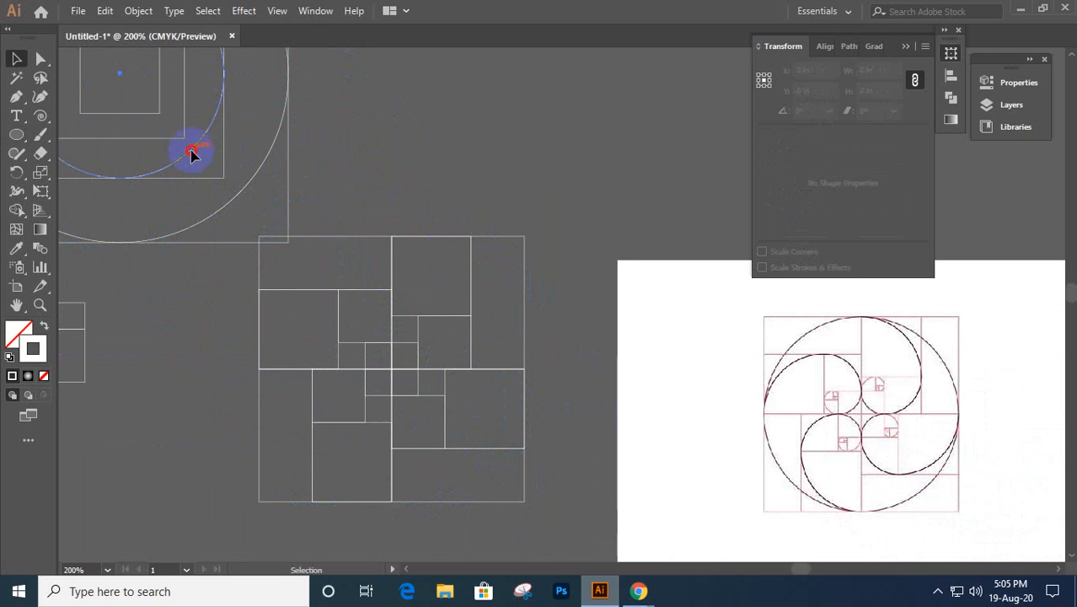
- Copy the second-largest circle onto the centre of the grid and enlarge it to 2 in so it touches the outer square
{"action": "left_click_drag", "start_coordinate": [192, 152], "coordinate": [463, 443]}
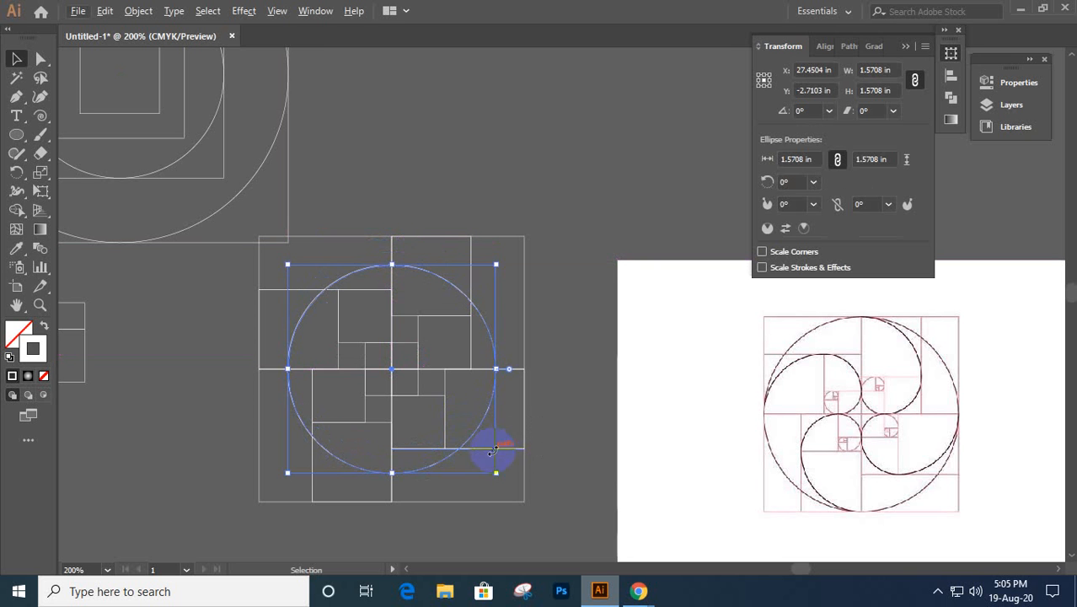
{"action": "left_click_drag", "start_coordinate": [497, 476], "coordinate": [524, 501]}
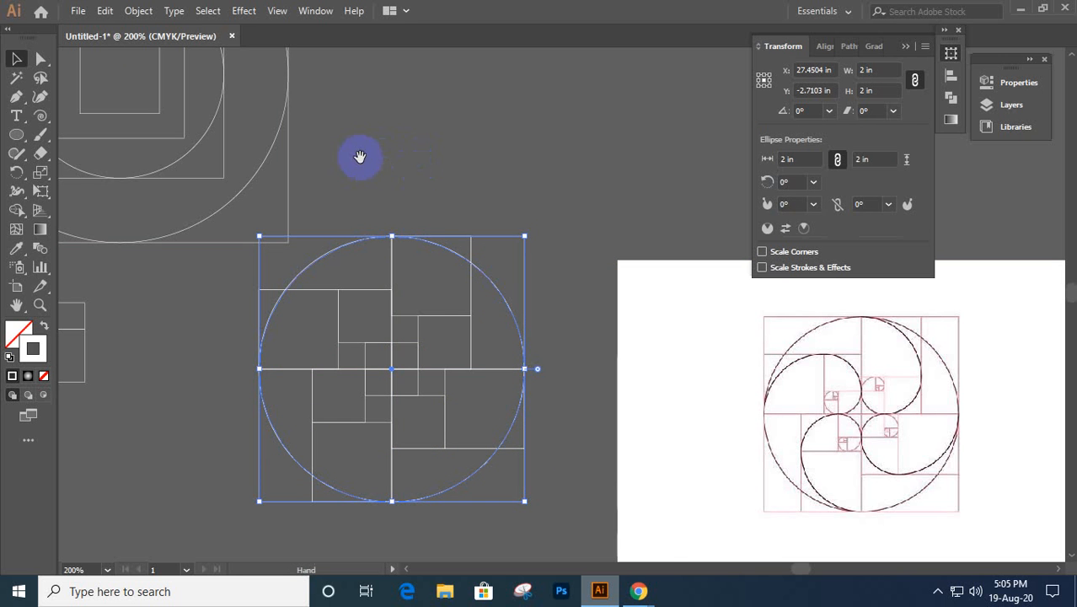
{"action": "left_click_drag", "start_coordinate": [358, 156], "coordinate": [435, 222]}
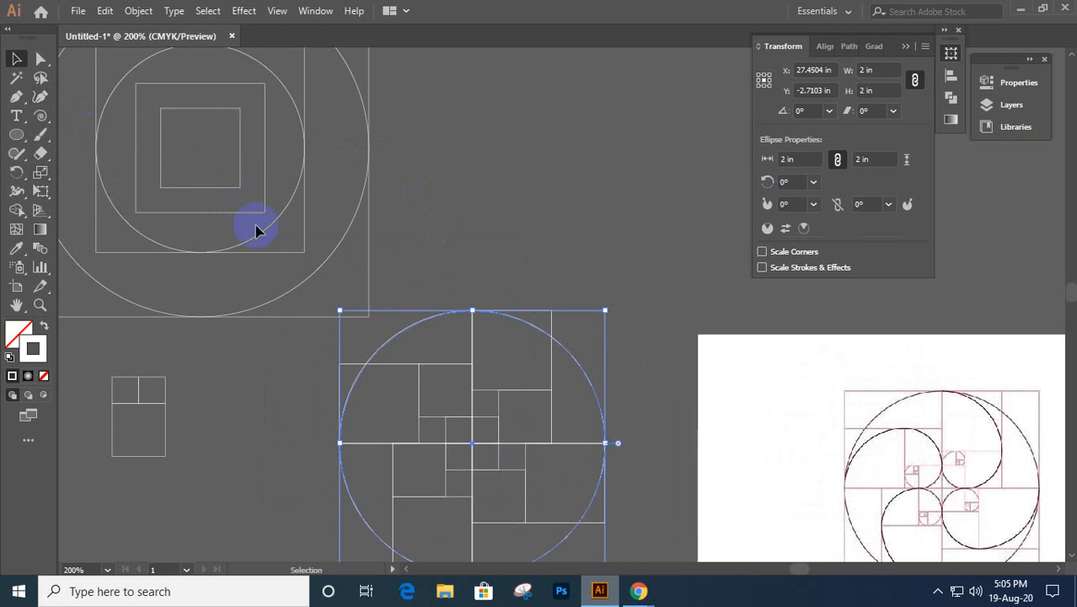
- Make two smaller copies of the second-largest circle about its centre, inscribed in the two smallest concentric squares
{"action": "left_click", "coordinate": [250, 245]}
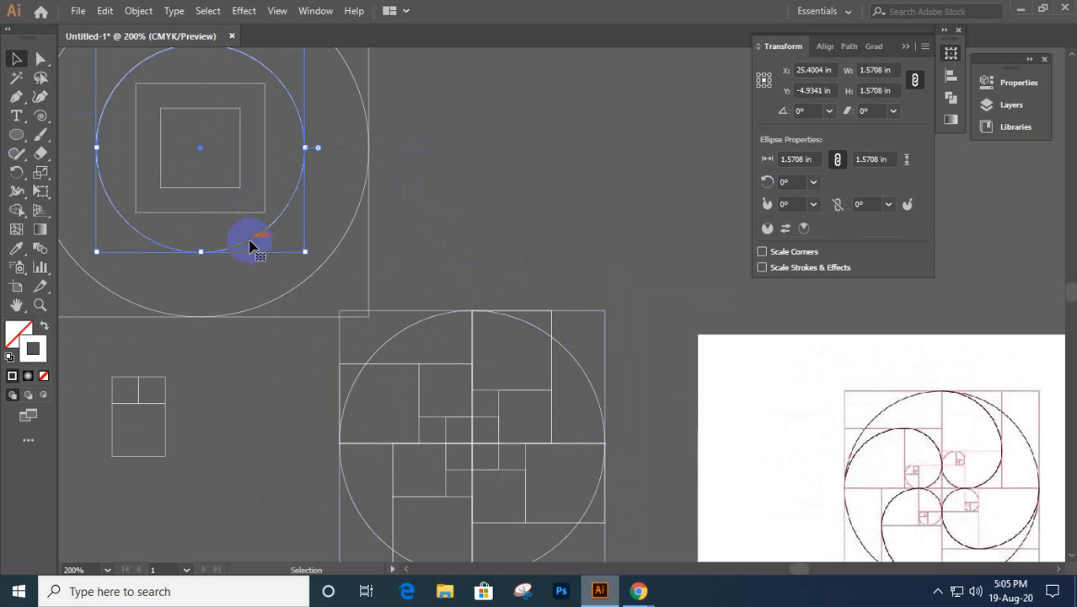
{"action": "key", "text": "ctrl"}
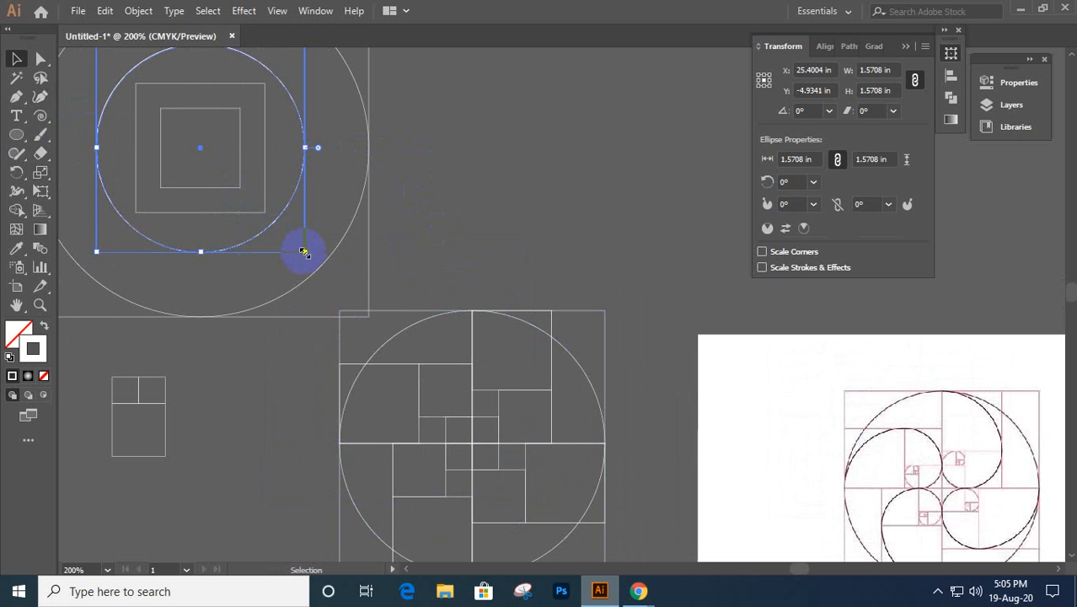
{"action": "left_click_drag", "start_coordinate": [304, 252], "coordinate": [274, 211]}
{"action": "key", "text": "ctrl"}
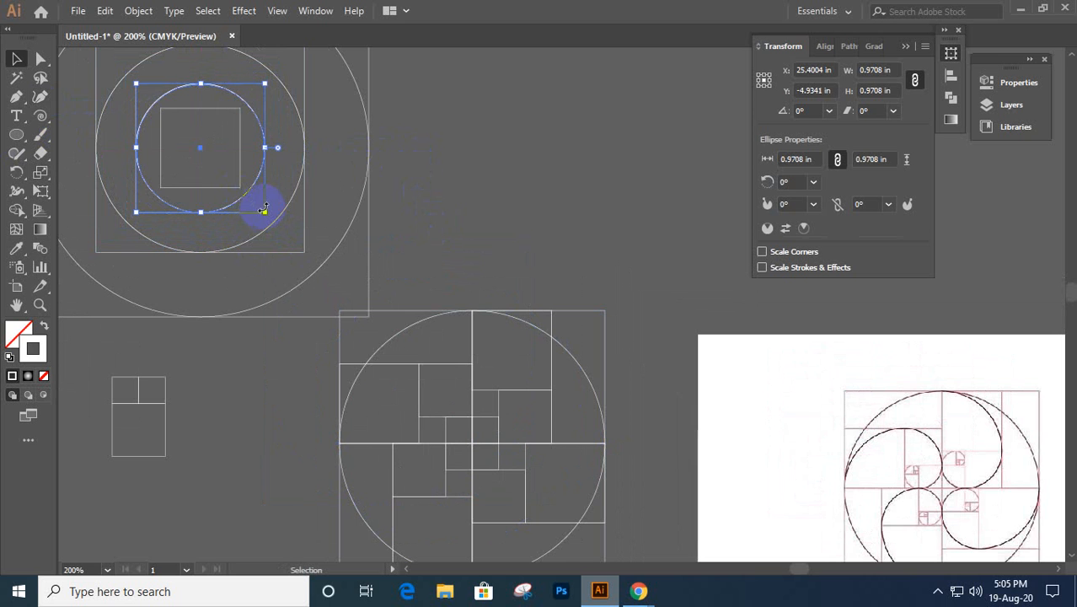
{"action": "left_click_drag", "start_coordinate": [263, 211], "coordinate": [253, 192]}
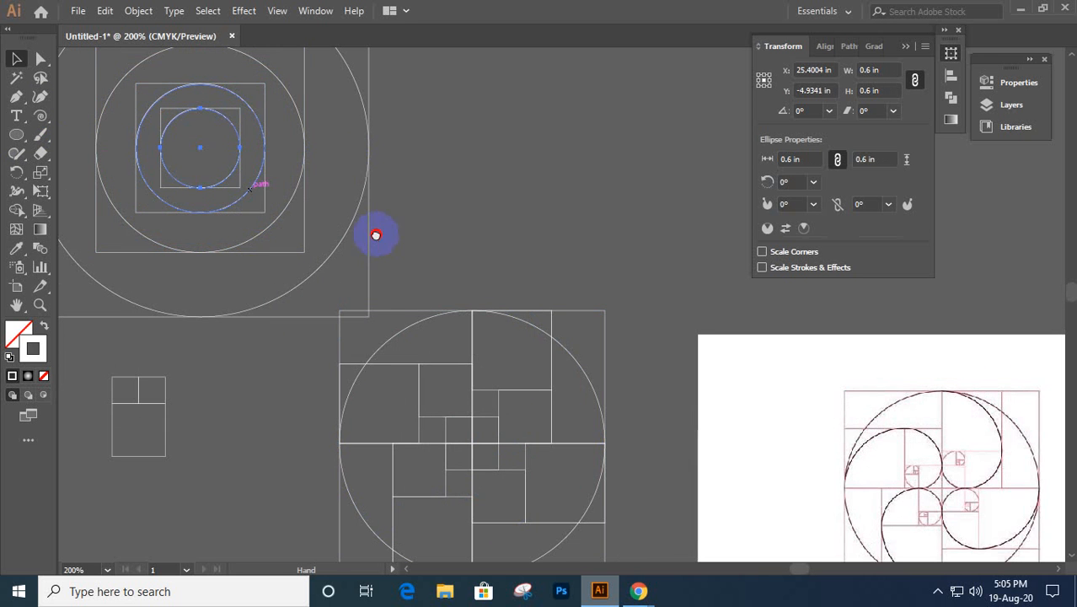
- Try to fit a copy of the second-smallest circle into the grid's upper-left quadrant, against its dividing line
{"action": "left_click_drag", "start_coordinate": [377, 233], "coordinate": [340, 210]}
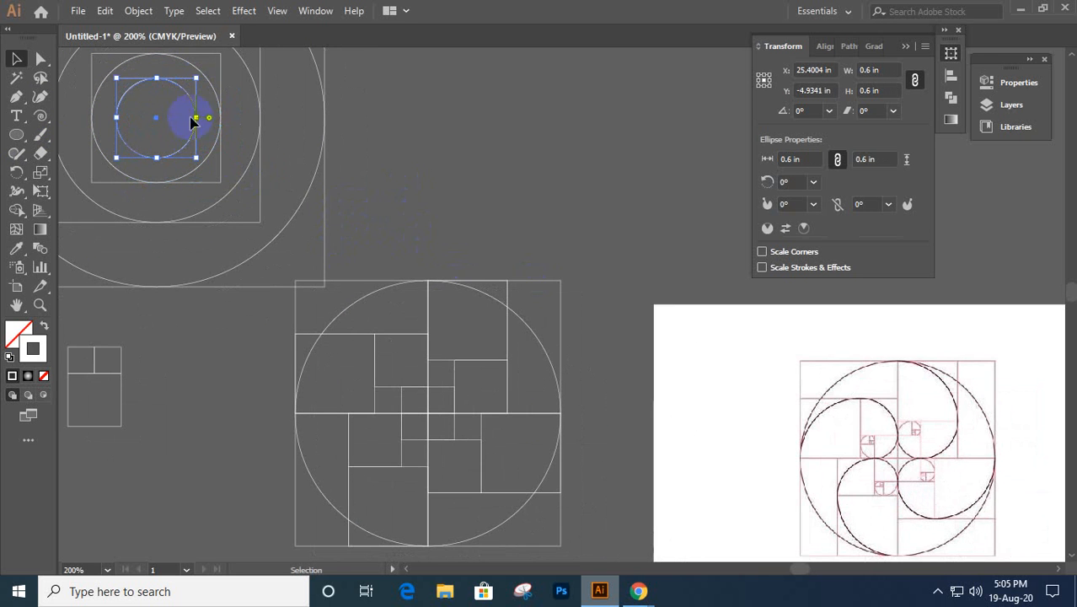
{"action": "left_click", "coordinate": [234, 110]}
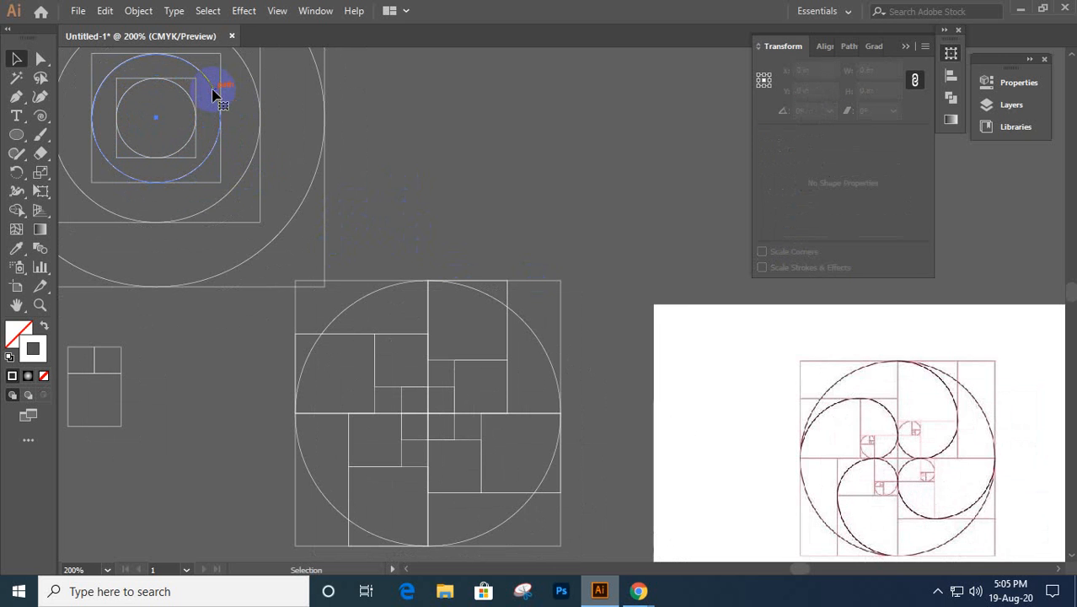
{"action": "left_click_drag", "start_coordinate": [218, 90], "coordinate": [420, 374]}
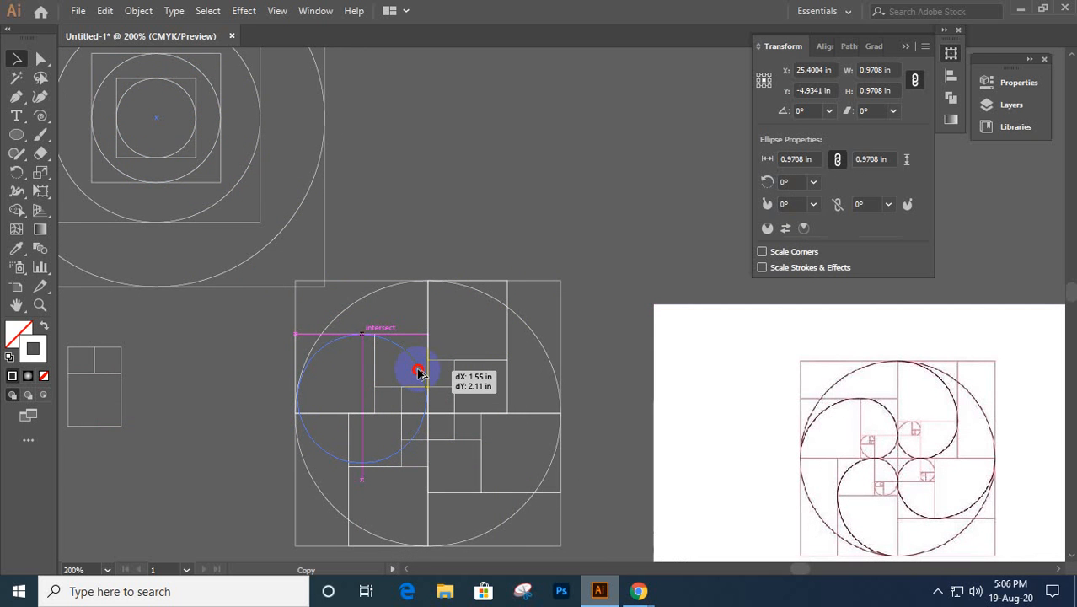
{"action": "left_click_drag", "start_coordinate": [421, 372], "coordinate": [423, 374]}
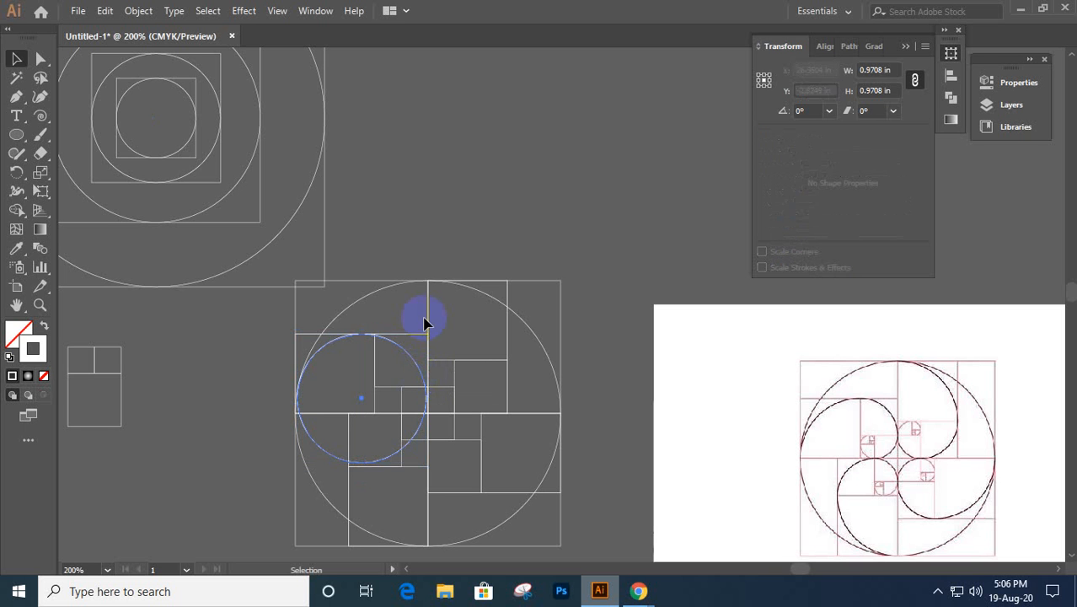
{"action": "left_click", "coordinate": [415, 310]}
- Start a Pen path where the outer circle's leftmost point meets the grid's horizontal centre line
{"action": "left_click", "coordinate": [17, 97]}
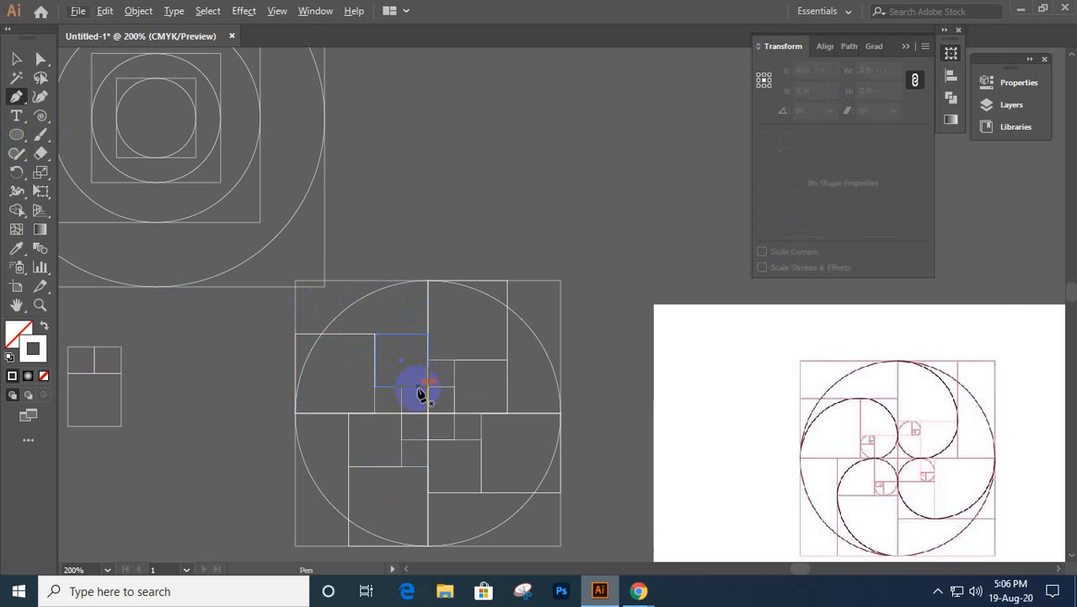
{"action": "scroll", "coordinate": [424, 385], "scroll_direction": "up", "scroll_amount": 1}
{"action": "left_click_drag", "start_coordinate": [462, 413], "coordinate": [366, 288]}
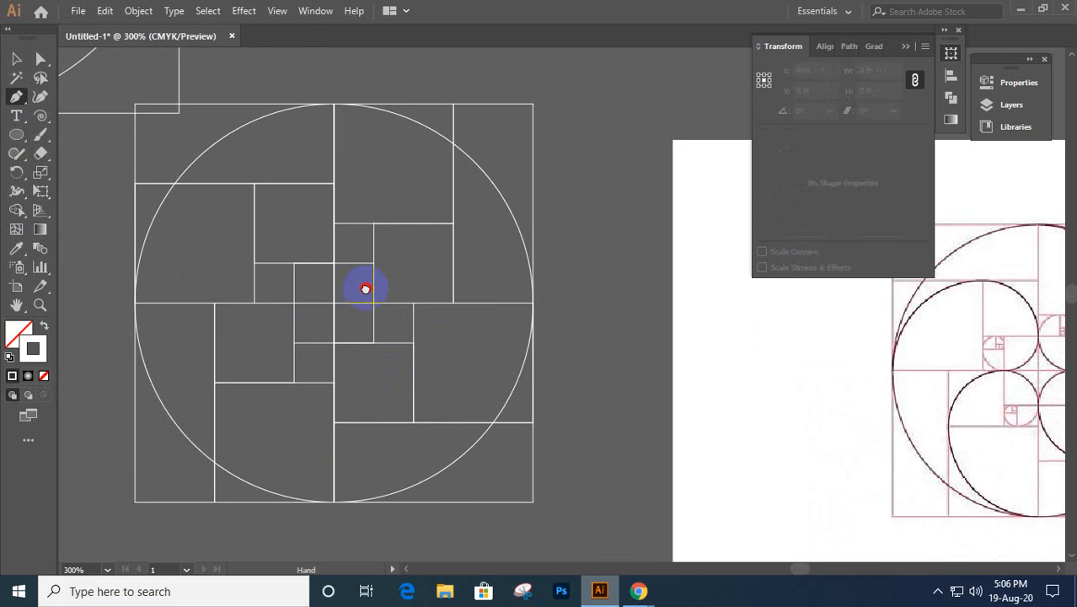
{"action": "left_click", "coordinate": [135, 302]}
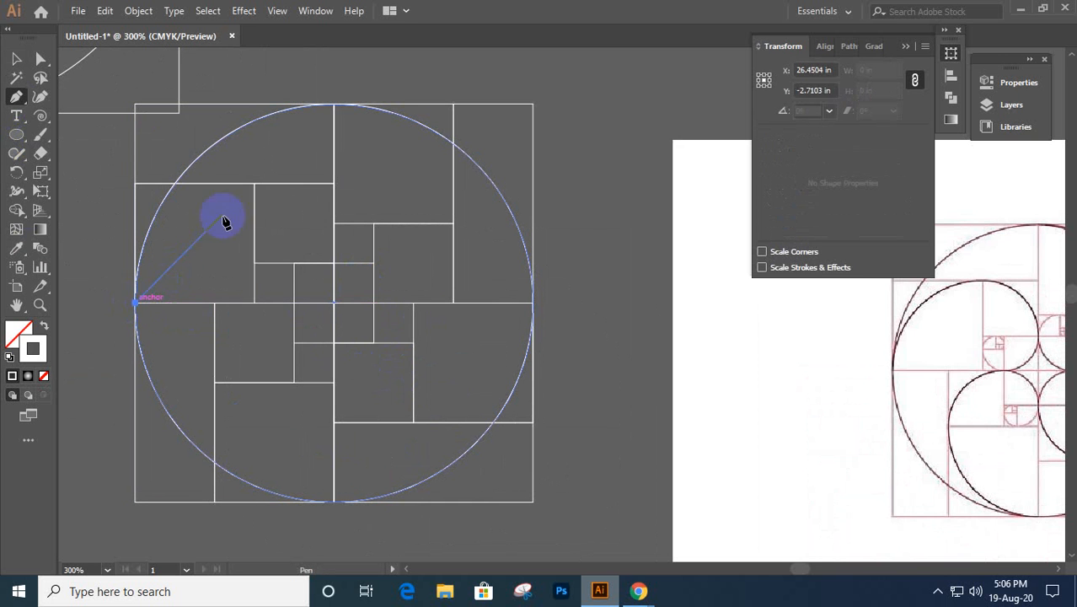
- Try to trace the spiral through the upper-left quadrant's squares with short curve handles, and undo back to the first arc
{"action": "left_click_drag", "start_coordinate": [255, 183], "coordinate": [332, 193]}
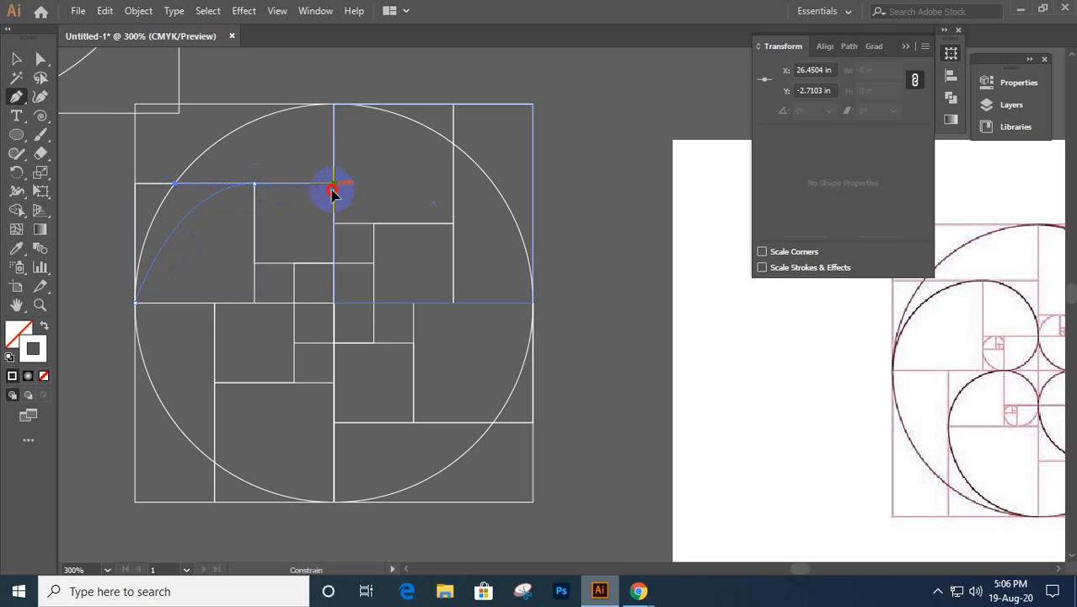
{"action": "left_click_drag", "start_coordinate": [333, 193], "coordinate": [334, 187]}
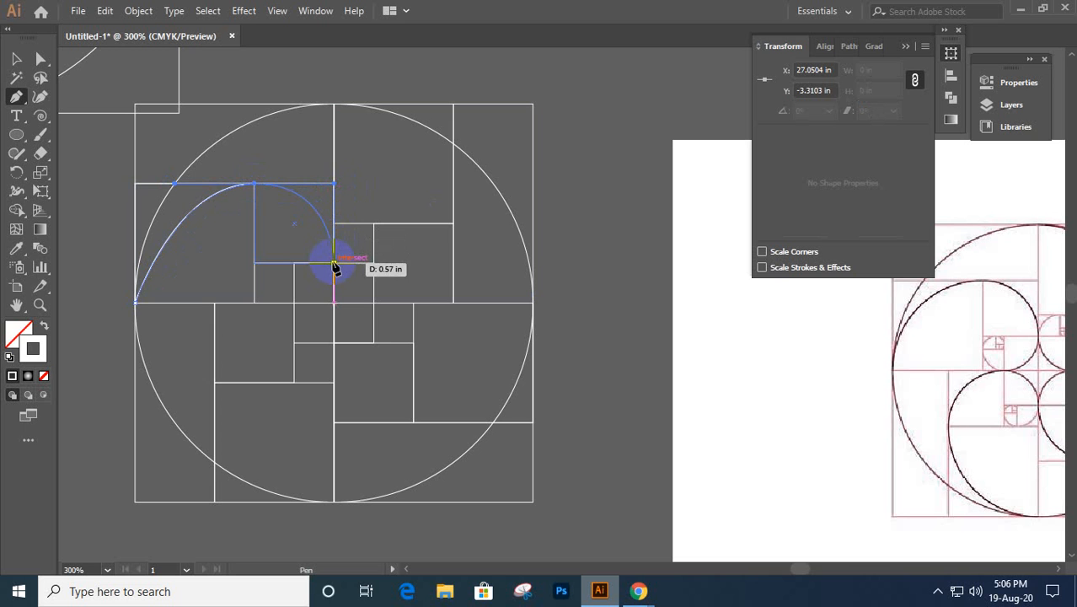
{"action": "left_click_drag", "start_coordinate": [335, 268], "coordinate": [334, 270]}
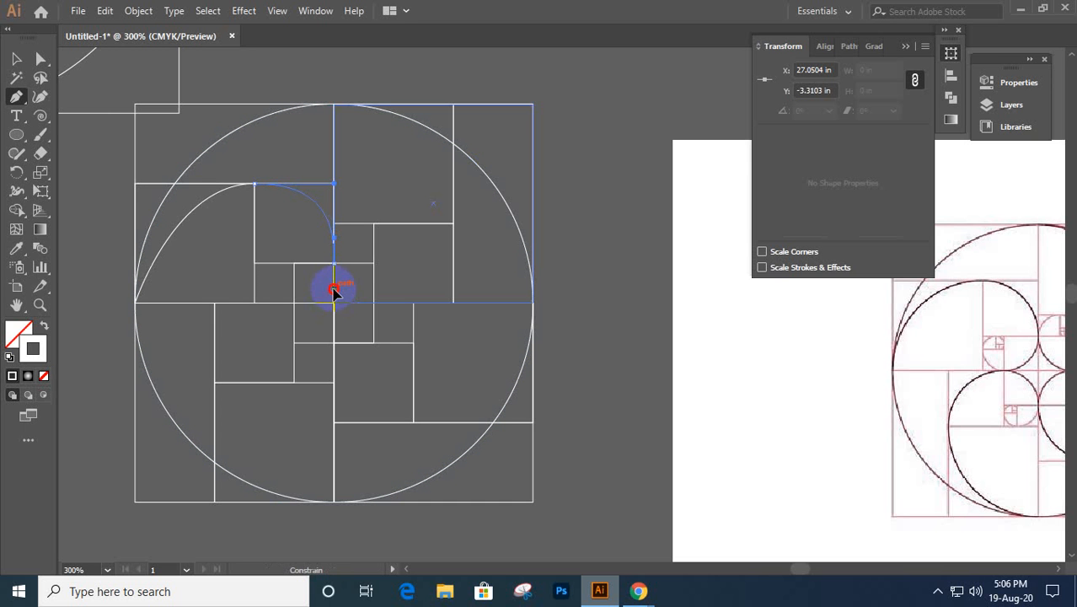
{"action": "left_click_drag", "start_coordinate": [334, 282], "coordinate": [334, 285]}
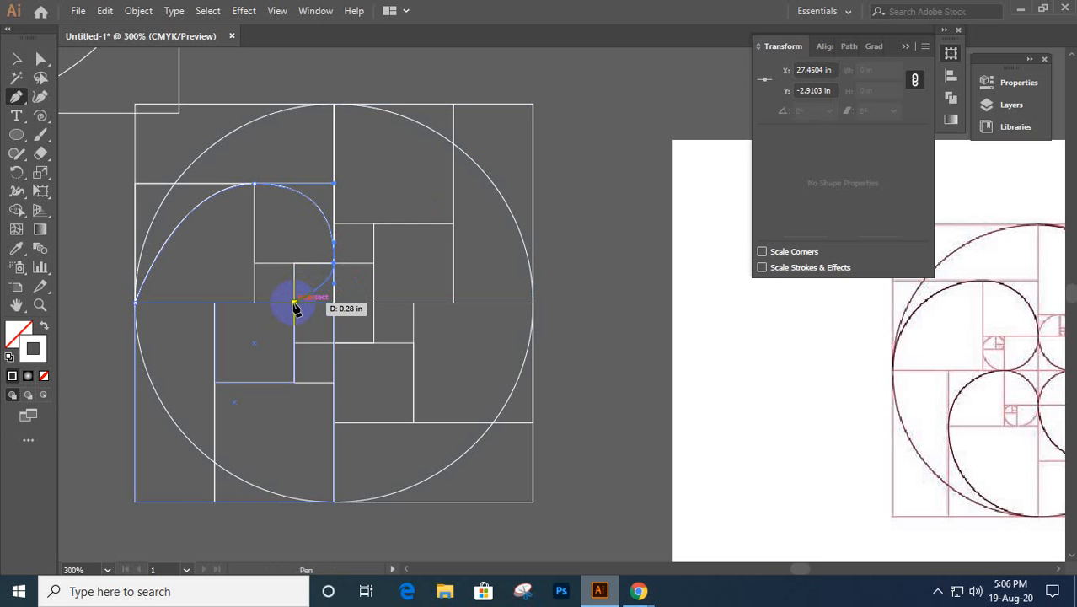
{"action": "left_click_drag", "start_coordinate": [294, 304], "coordinate": [278, 311]}
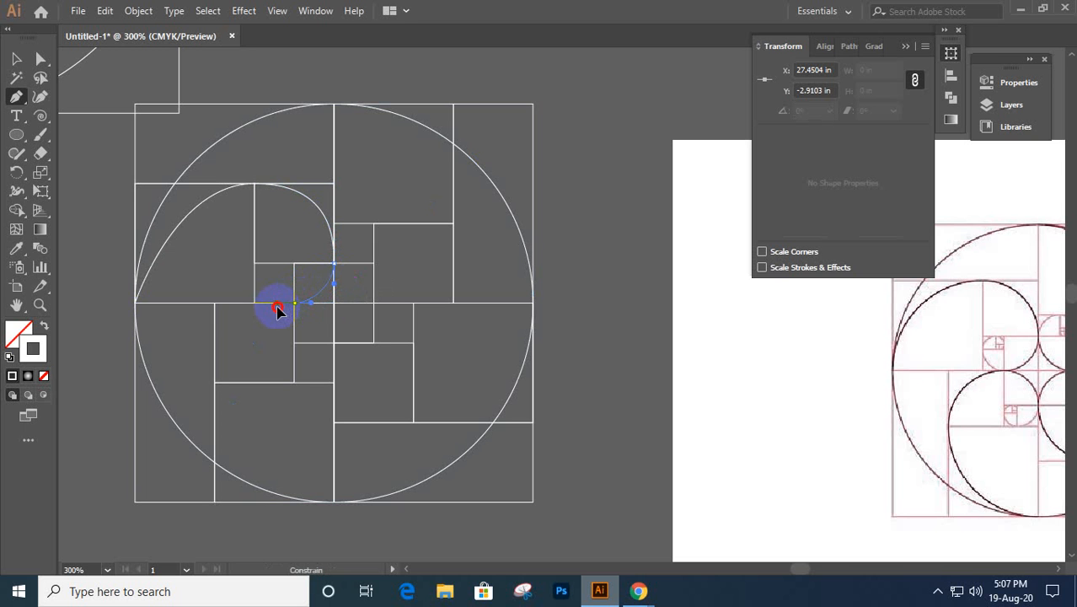
{"action": "left_click_drag", "start_coordinate": [278, 311], "coordinate": [255, 275]}
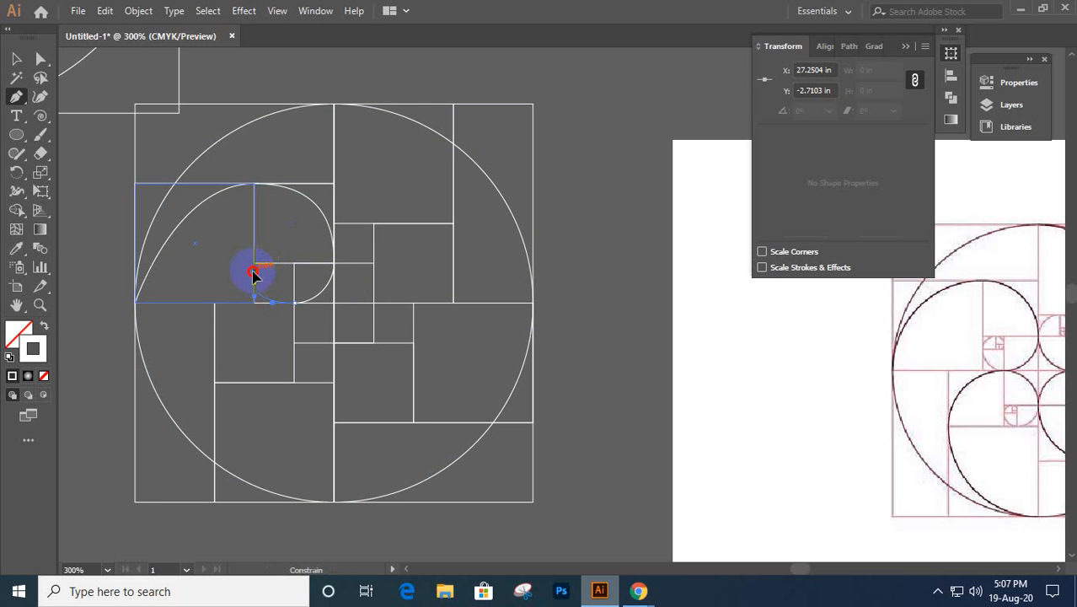
{"action": "left_click_drag", "start_coordinate": [255, 274], "coordinate": [272, 308]}
{"action": "key", "text": "ctrl+z"}
{"action": "key", "text": "ctrl+z"}
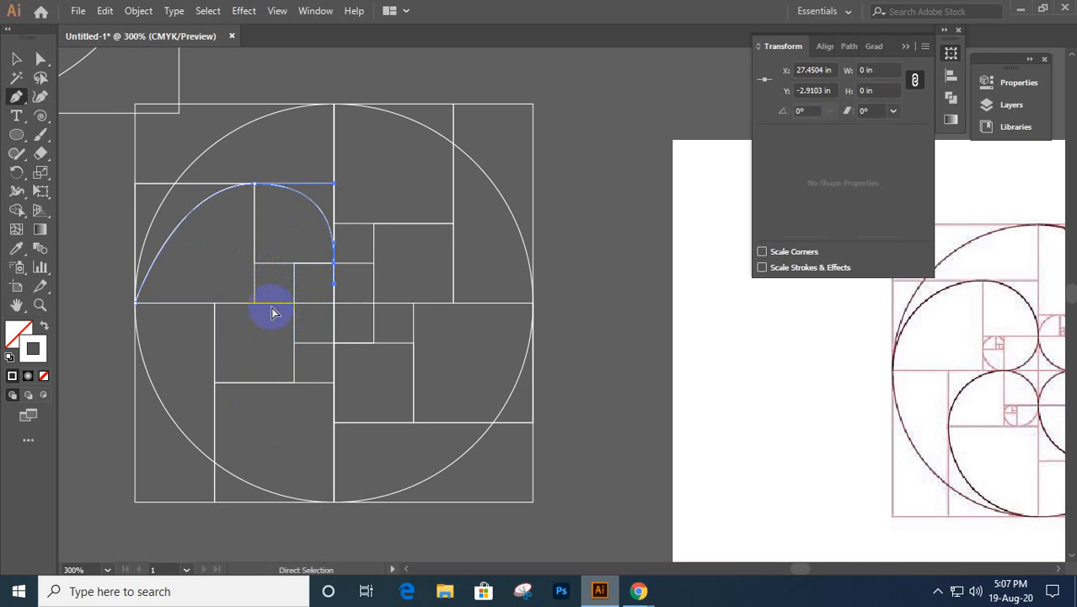
{"action": "key", "text": "ctrl+z"}
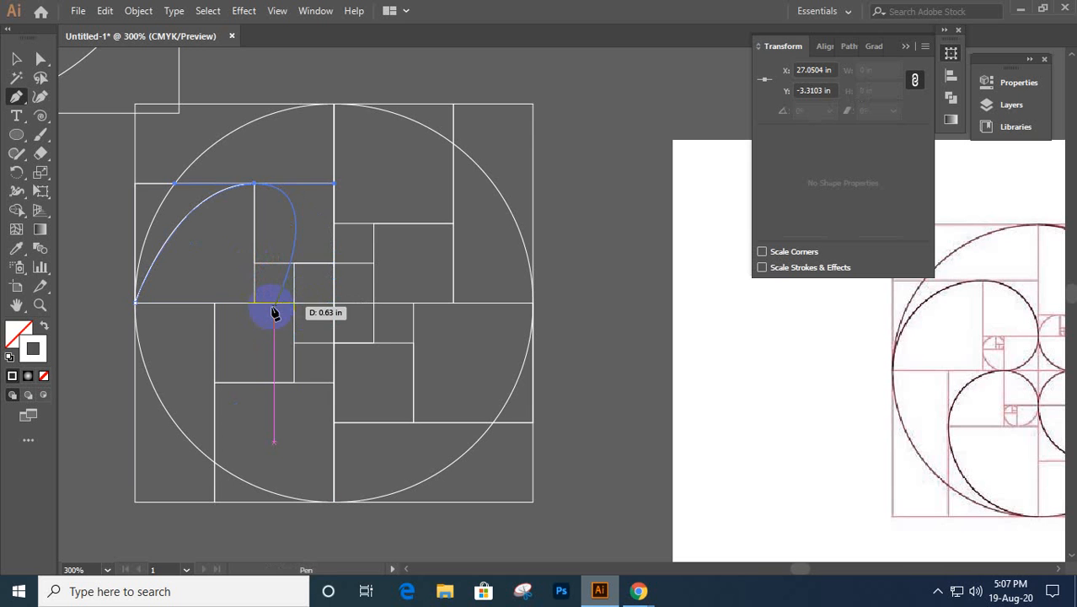
- Try to continue the spiral through the second-largest and small inner squares, and undo everything back to the starting anchor
{"action": "left_click", "coordinate": [334, 263]}
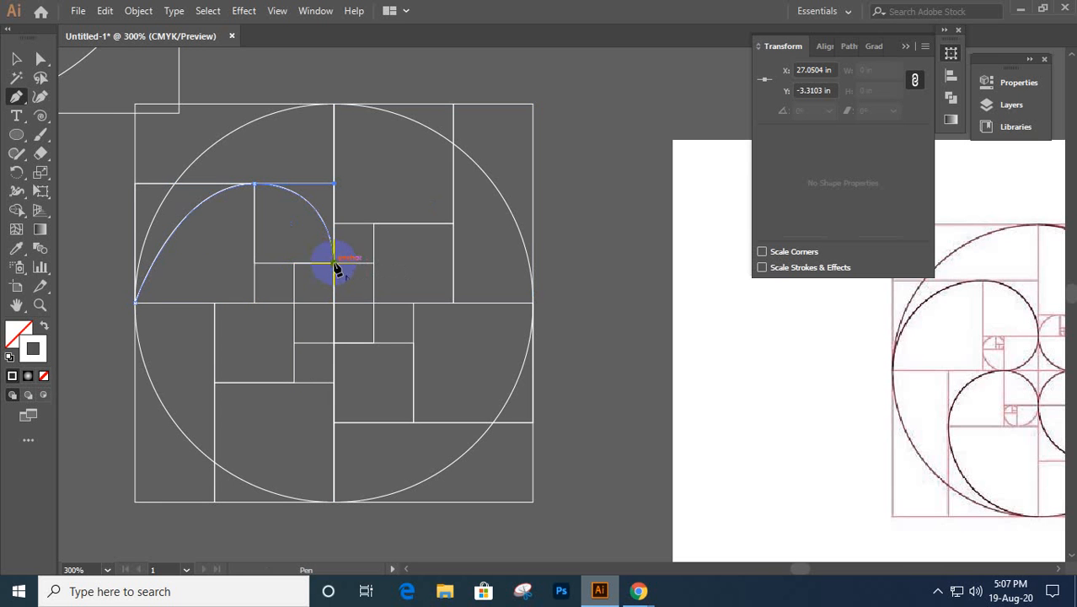
{"action": "left_click_drag", "start_coordinate": [295, 303], "coordinate": [253, 317]}
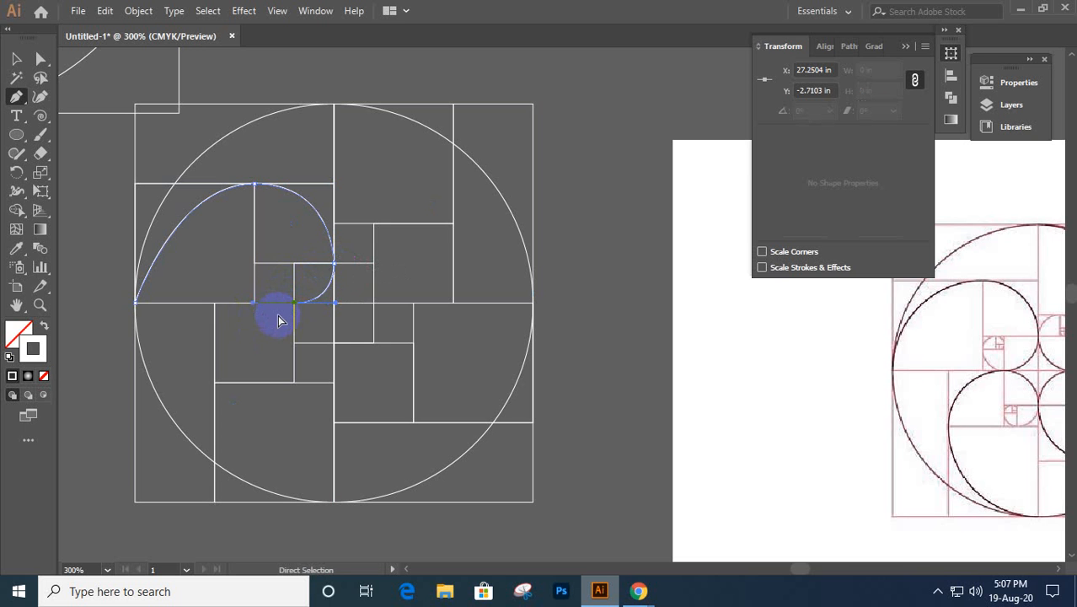
{"action": "key", "text": "ctrl+z"}
{"action": "key", "text": "ctrl+z"}
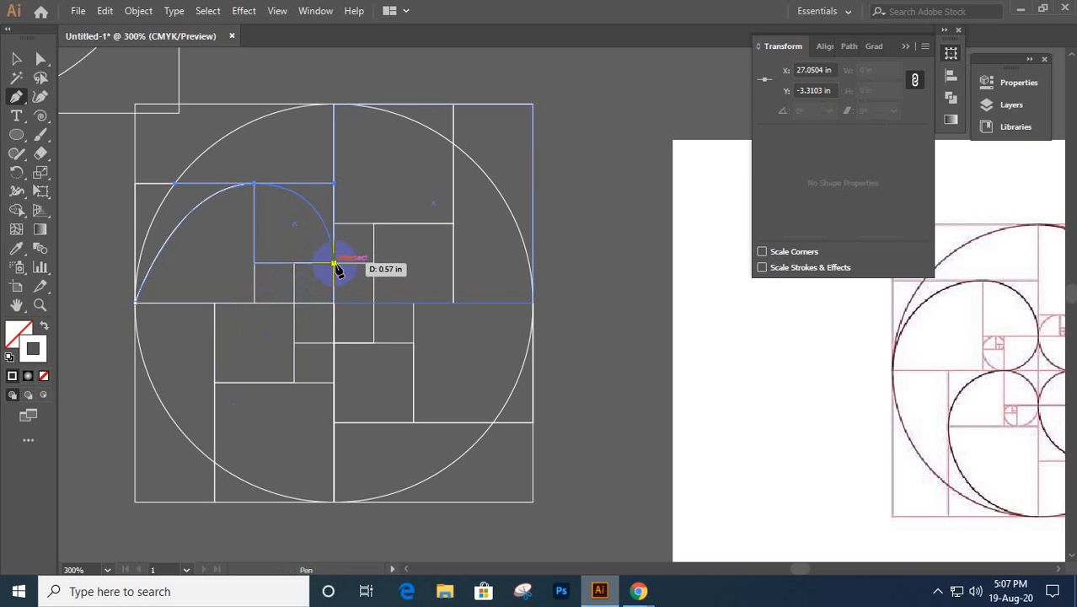
{"action": "left_click_drag", "start_coordinate": [334, 263], "coordinate": [333, 303]}
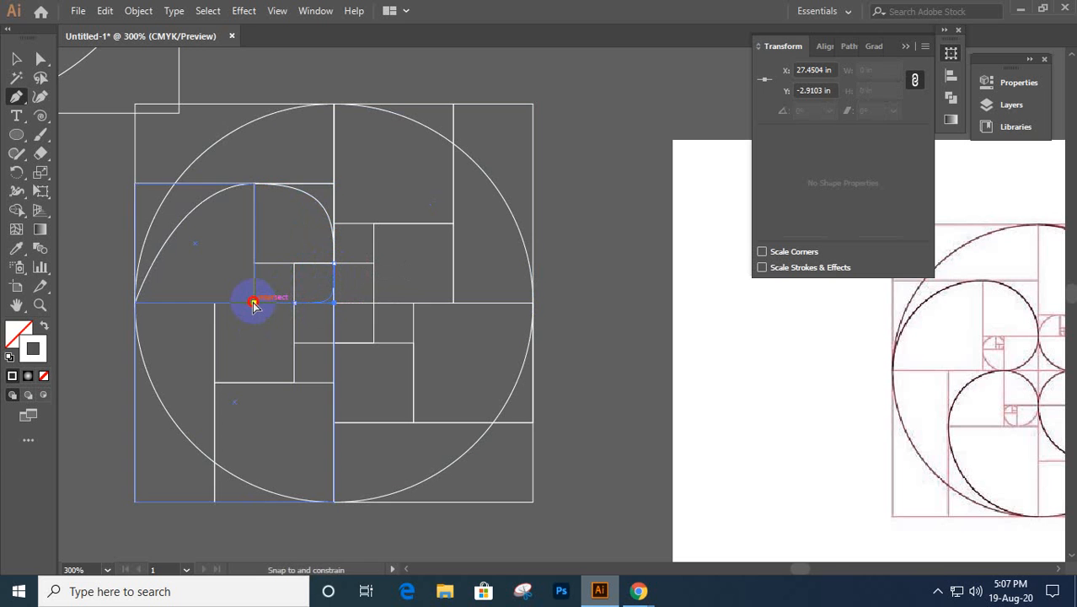
{"action": "left_click_drag", "start_coordinate": [253, 303], "coordinate": [336, 266]}
{"action": "key", "text": "ctrl+z"}
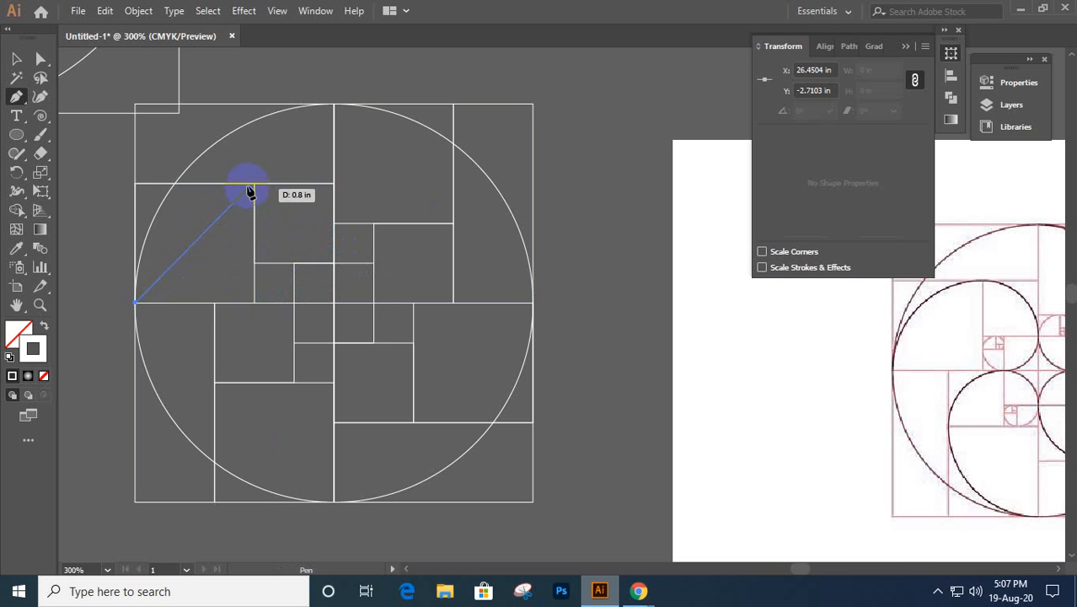
- Draw quarter arcs across the upper-left quadrant's largest and second-largest squares, removing each anchor's outgoing handle
{"action": "left_click_drag", "start_coordinate": [254, 184], "coordinate": [374, 188]}
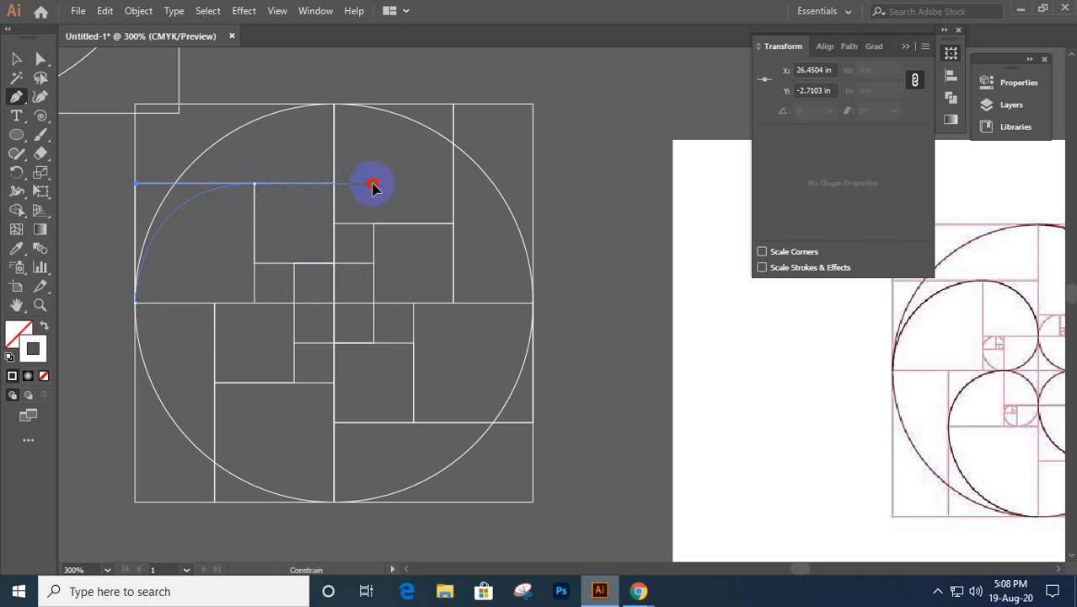
{"action": "left_click_drag", "start_coordinate": [374, 187], "coordinate": [373, 185]}
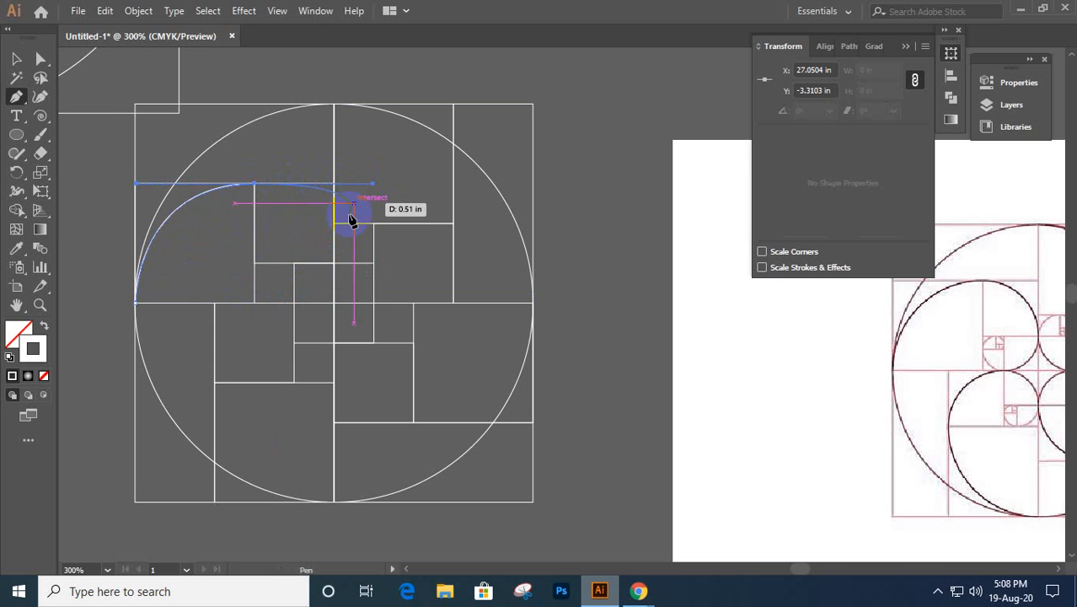
{"action": "left_click", "coordinate": [255, 184]}
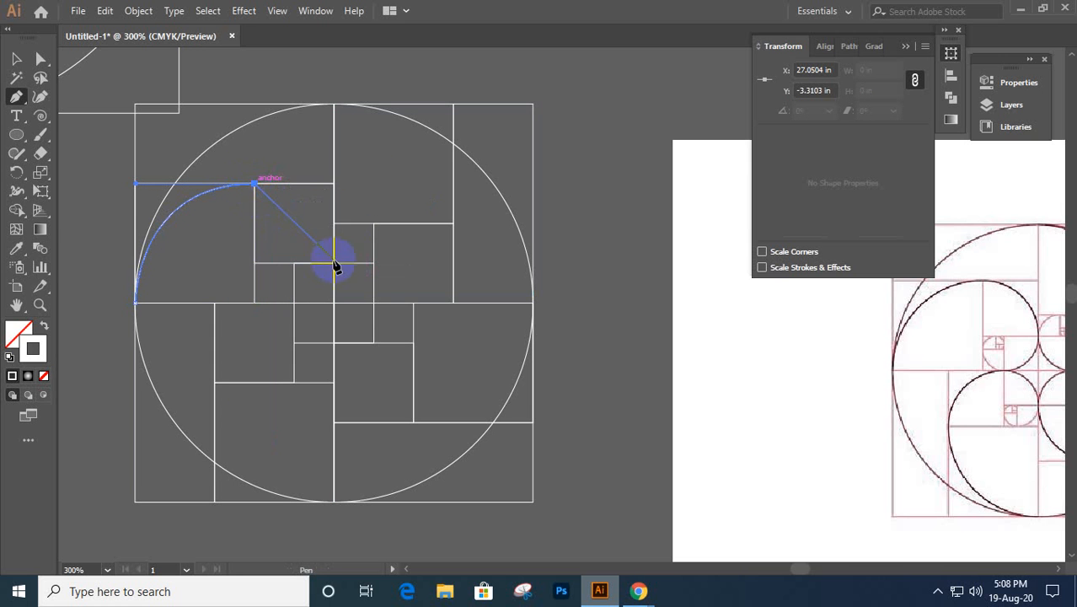
{"action": "left_click_drag", "start_coordinate": [334, 264], "coordinate": [337, 351]}
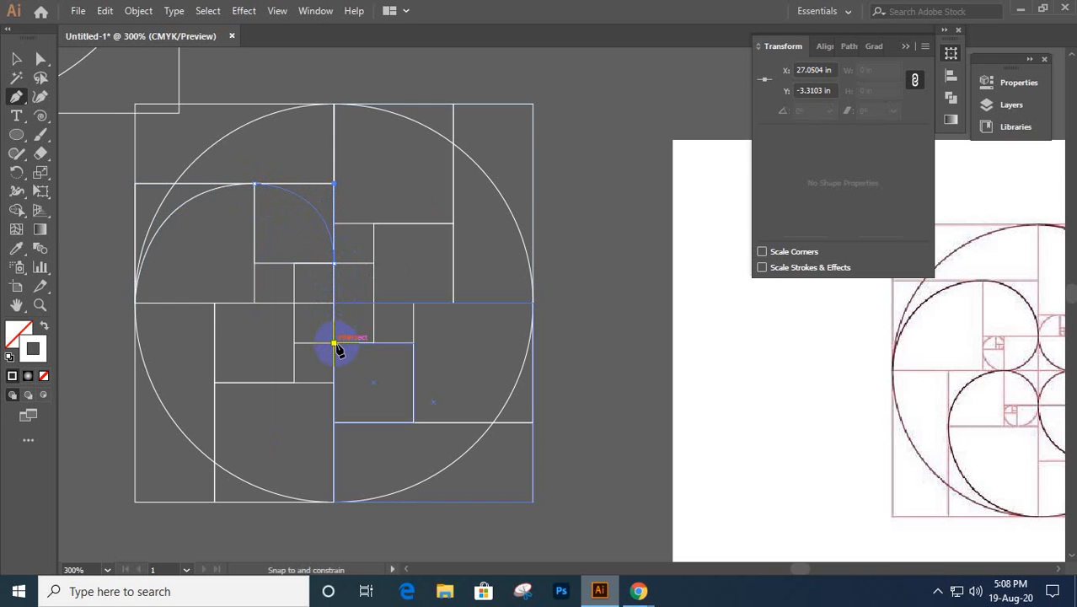
{"action": "left_click", "coordinate": [334, 263]}
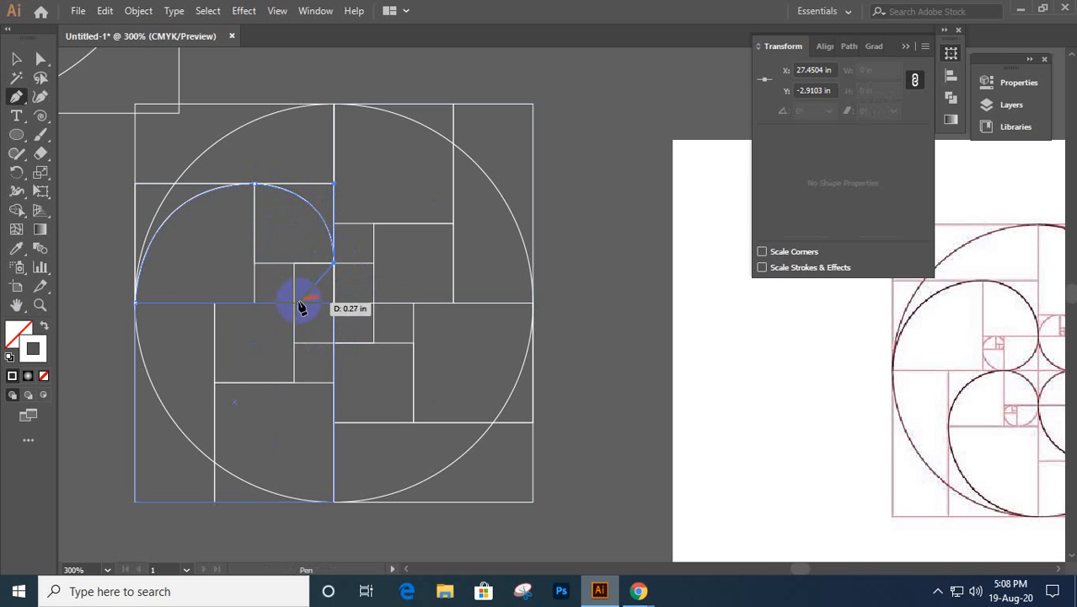
- Continue the path with shrinking arcs through the smaller squares and end it in a curl, making a spiral about 1 × 0.6 in
{"action": "left_click_drag", "start_coordinate": [295, 302], "coordinate": [257, 306]}
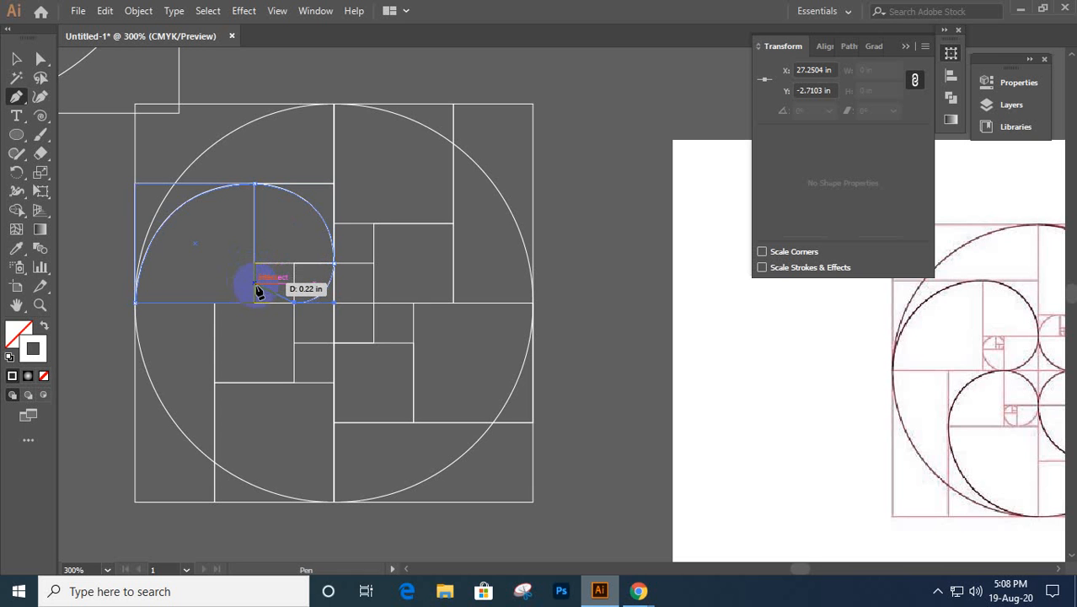
{"action": "left_click_drag", "start_coordinate": [257, 291], "coordinate": [254, 267]}
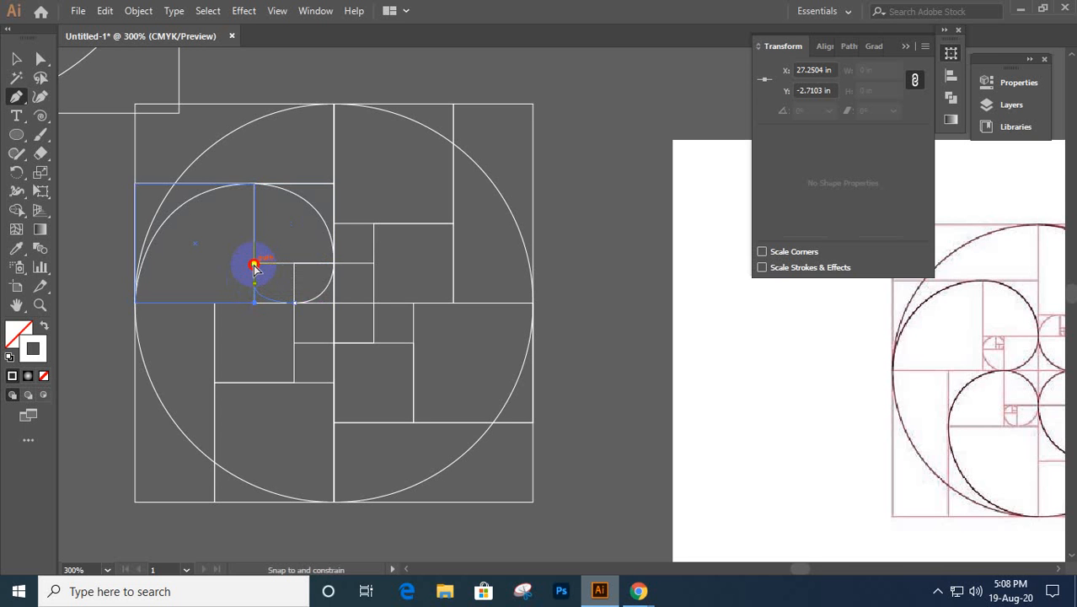
{"action": "left_click_drag", "start_coordinate": [254, 267], "coordinate": [253, 265]}
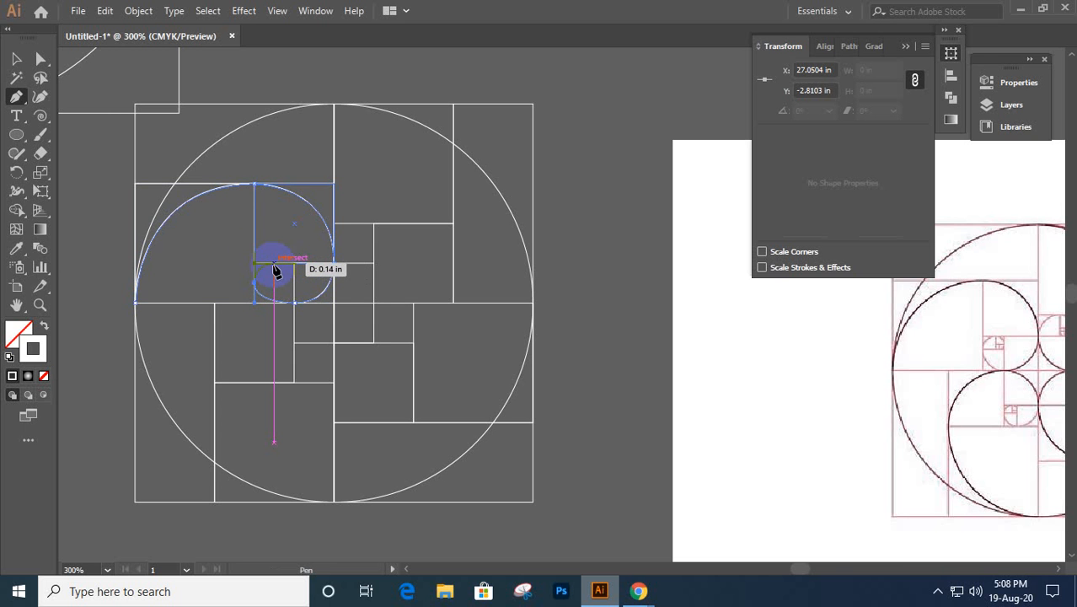
{"action": "left_click_drag", "start_coordinate": [274, 268], "coordinate": [258, 293]}
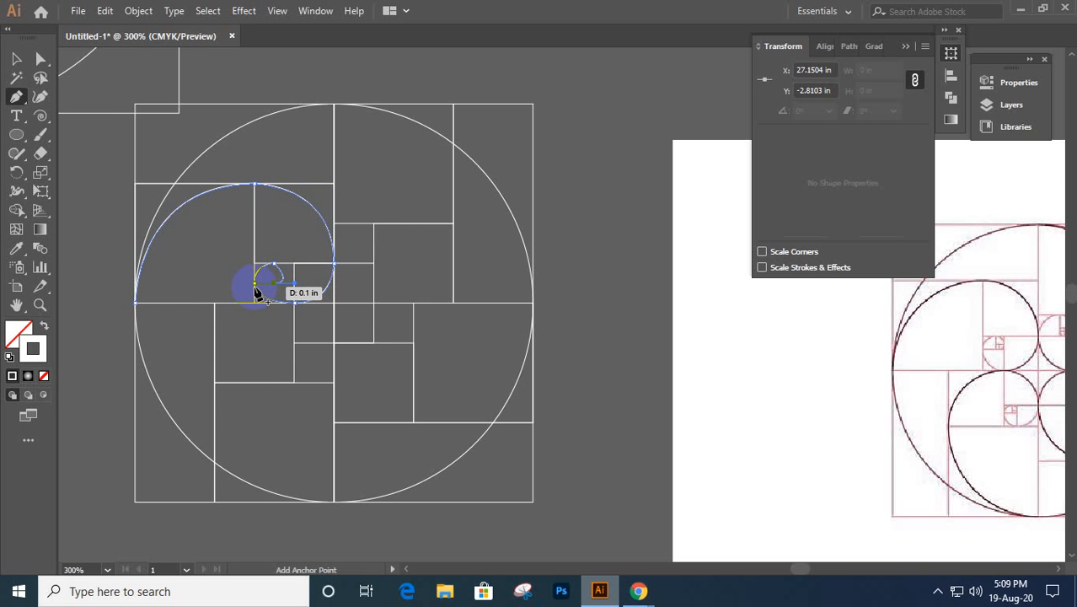
{"action": "key", "text": "v"}
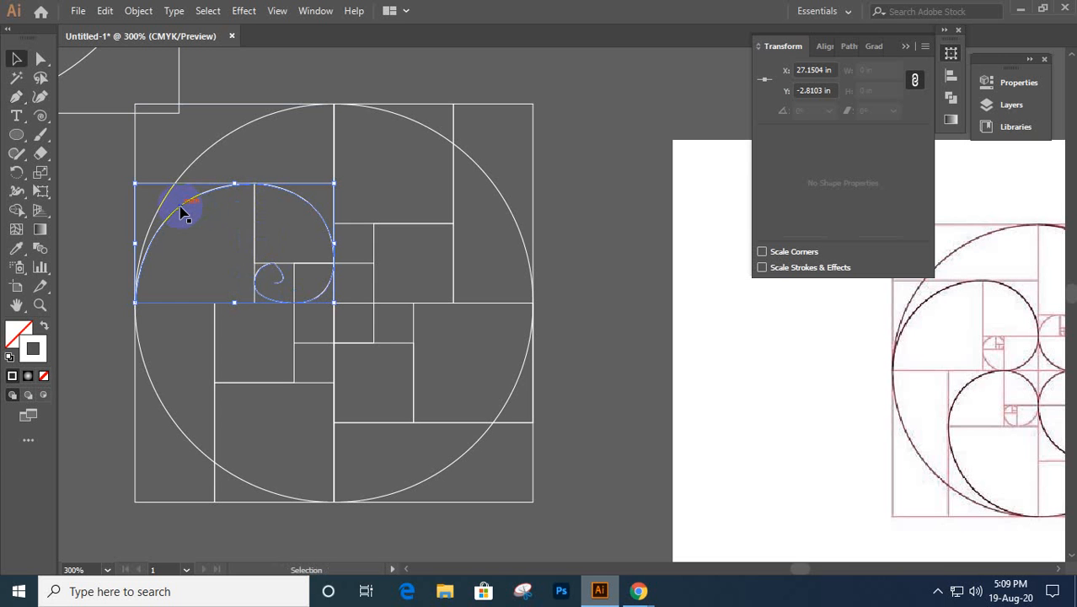
- Try to copy the spiral into the upper-right quadrant and rotate it freehand, and undo the copy
{"action": "left_click_drag", "start_coordinate": [180, 213], "coordinate": [508, 177]}
{"action": "left_click_drag", "start_coordinate": [497, 137], "coordinate": [372, 278]}
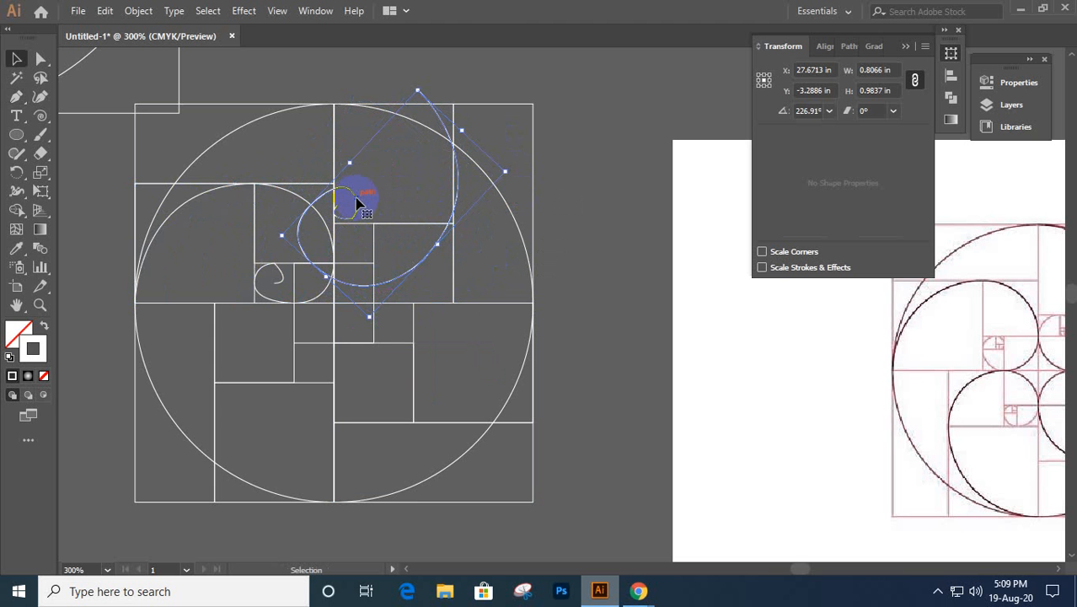
{"action": "left_click_drag", "start_coordinate": [355, 202], "coordinate": [390, 255]}
{"action": "key", "text": "ctrl+z"}
{"action": "key", "text": "ctrl+z"}
{"action": "key", "text": "ctrl+z"}
{"action": "key", "text": "ctrl+z"}
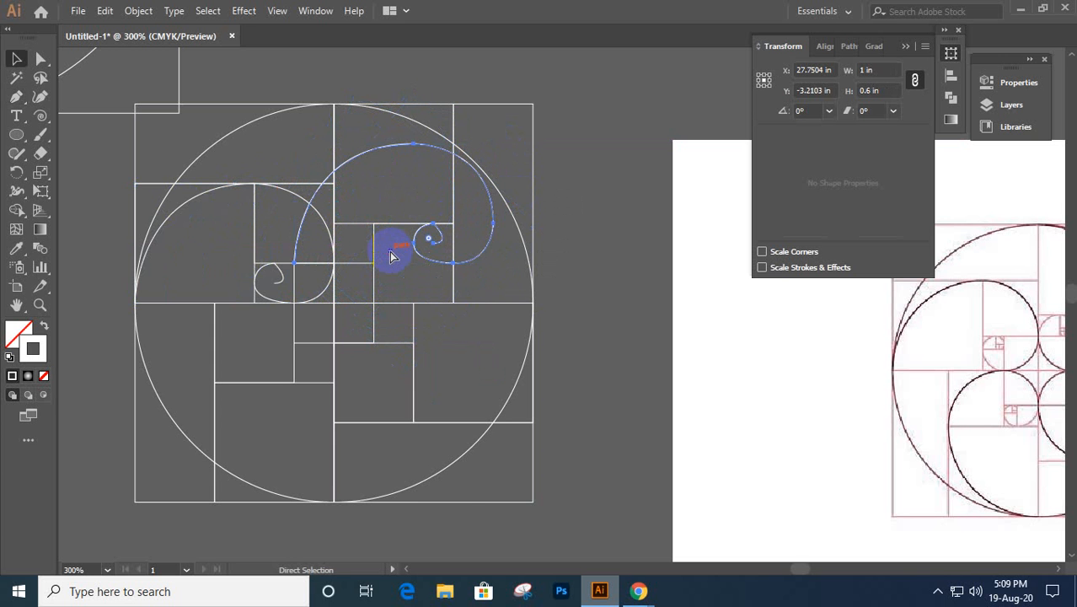
{"action": "key", "text": "v"}
{"action": "right_click", "coordinate": [303, 200]}
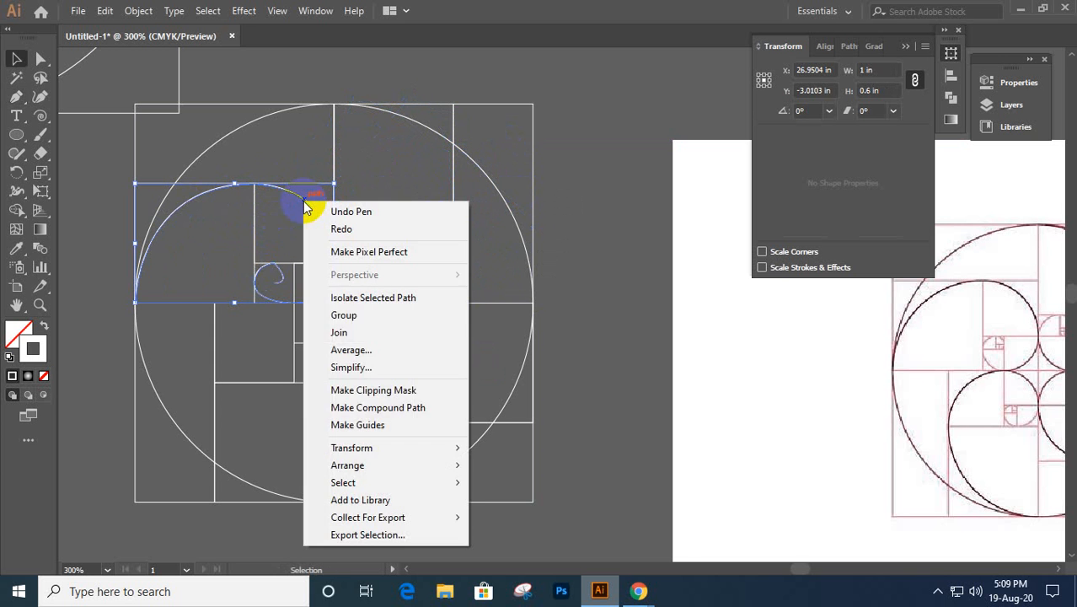
{"action": "mouse_move", "coordinate": [350, 448]}
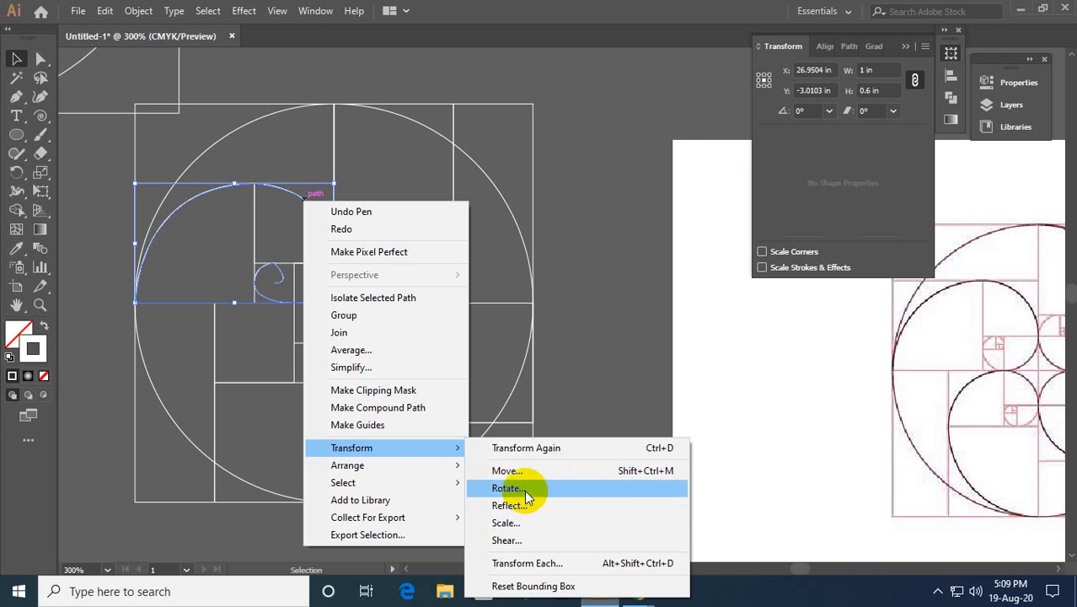
{"action": "left_click", "coordinate": [571, 191]}
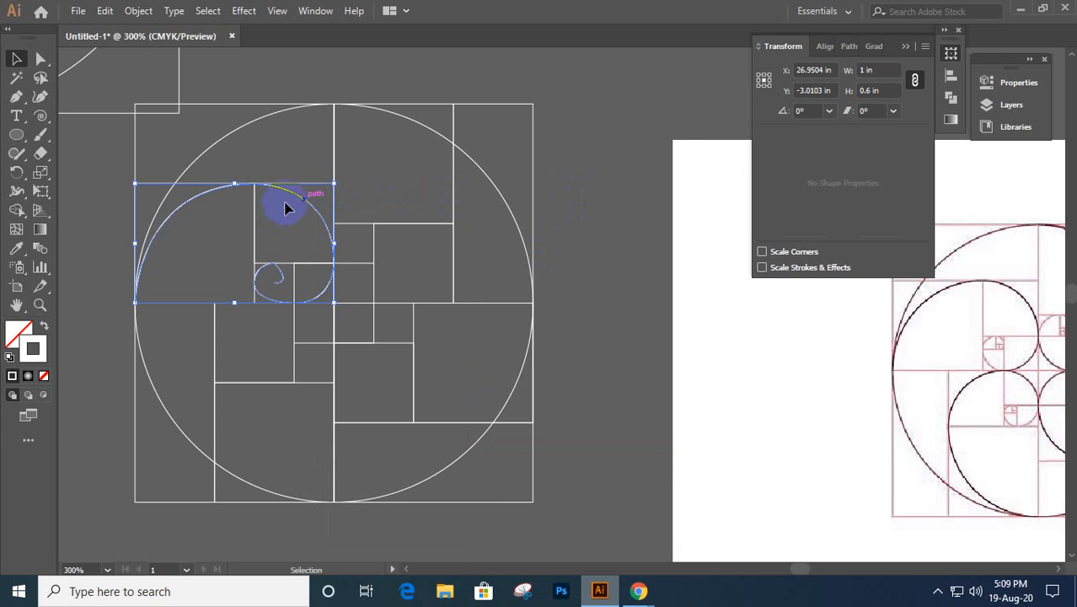
{"action": "left_click", "coordinate": [19, 179]}
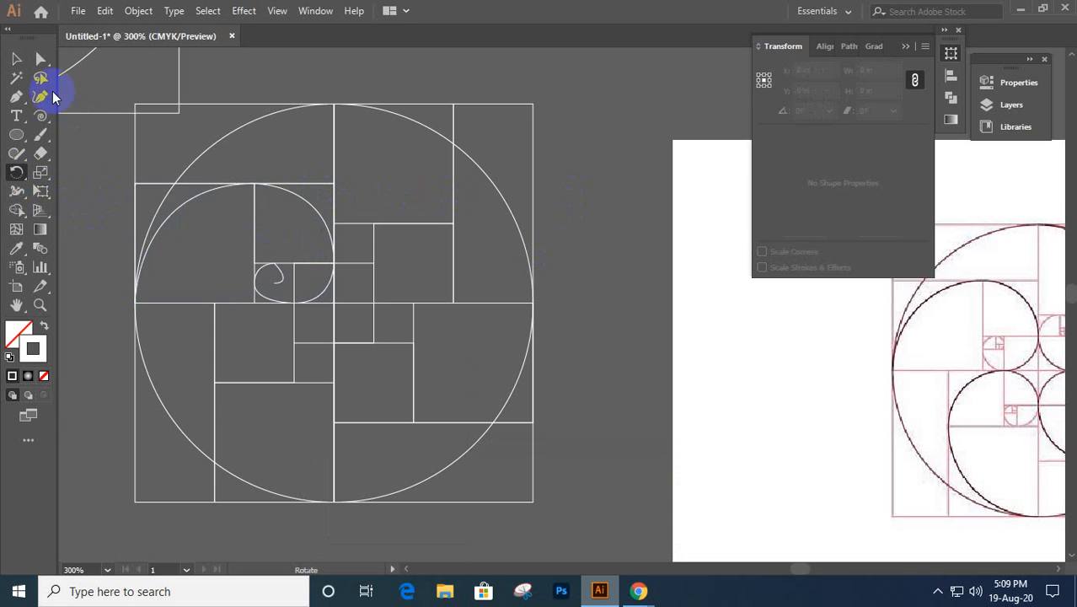
{"action": "left_click", "coordinate": [17, 59]}
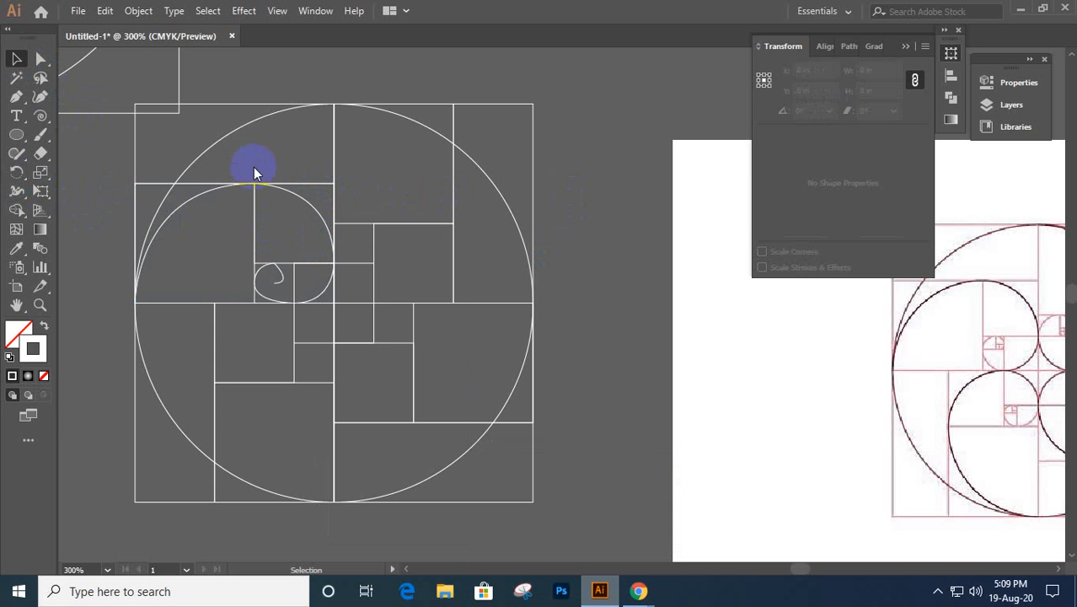
- Rotate a copy of the spiral 90° about the large circle's centre and repeat the transformation until all four quadrants hold a spiral
{"action": "left_click", "coordinate": [302, 204]}
{"action": "left_click", "coordinate": [19, 175]}
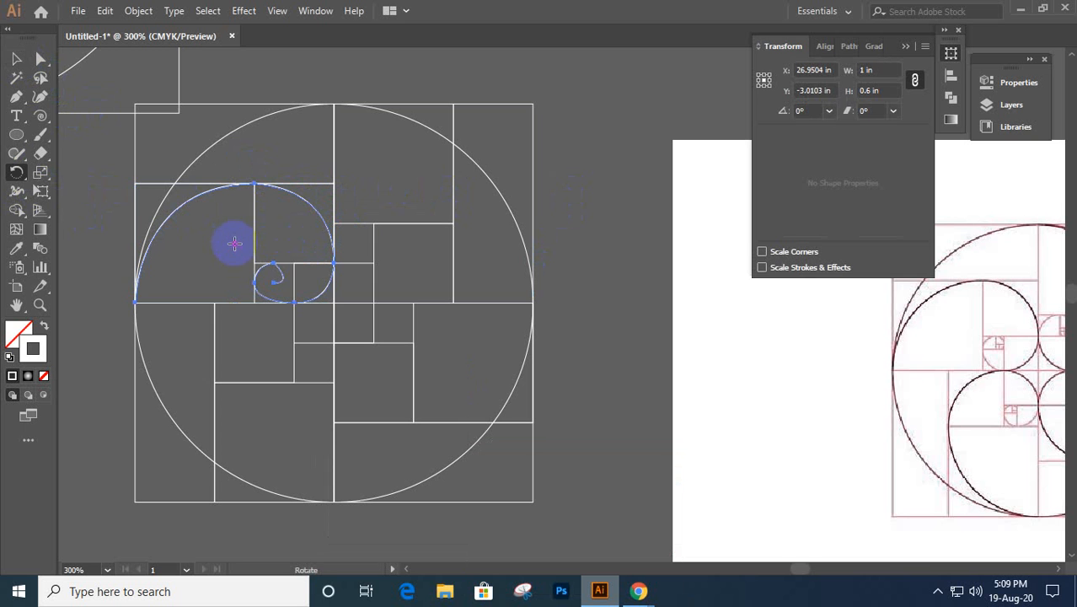
{"action": "left_click_drag", "start_coordinate": [235, 243], "coordinate": [333, 301]}
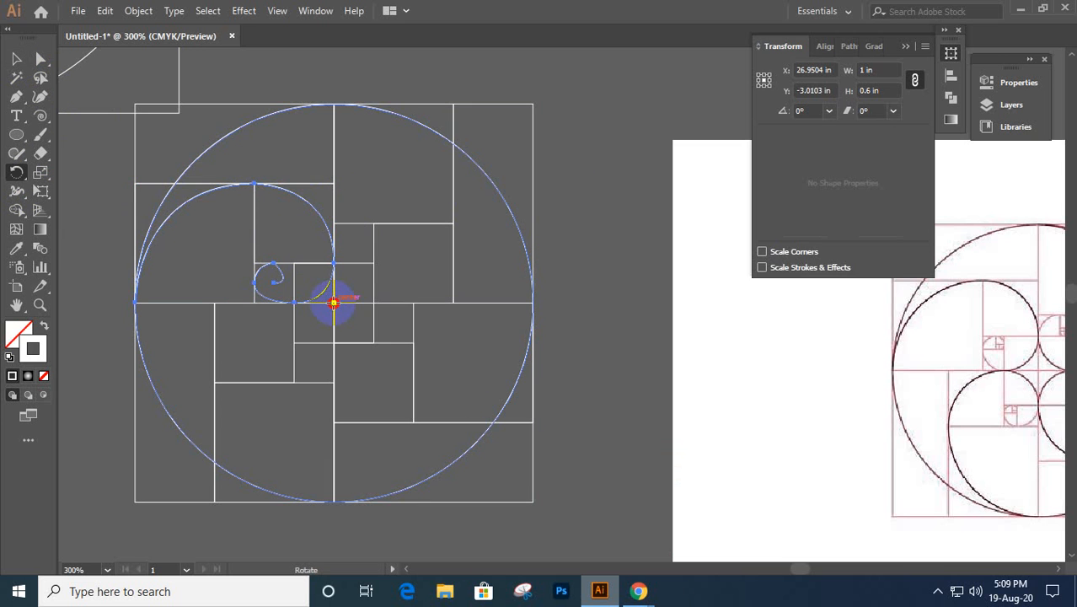
{"action": "left_click_drag", "start_coordinate": [334, 302], "coordinate": [333, 302]}
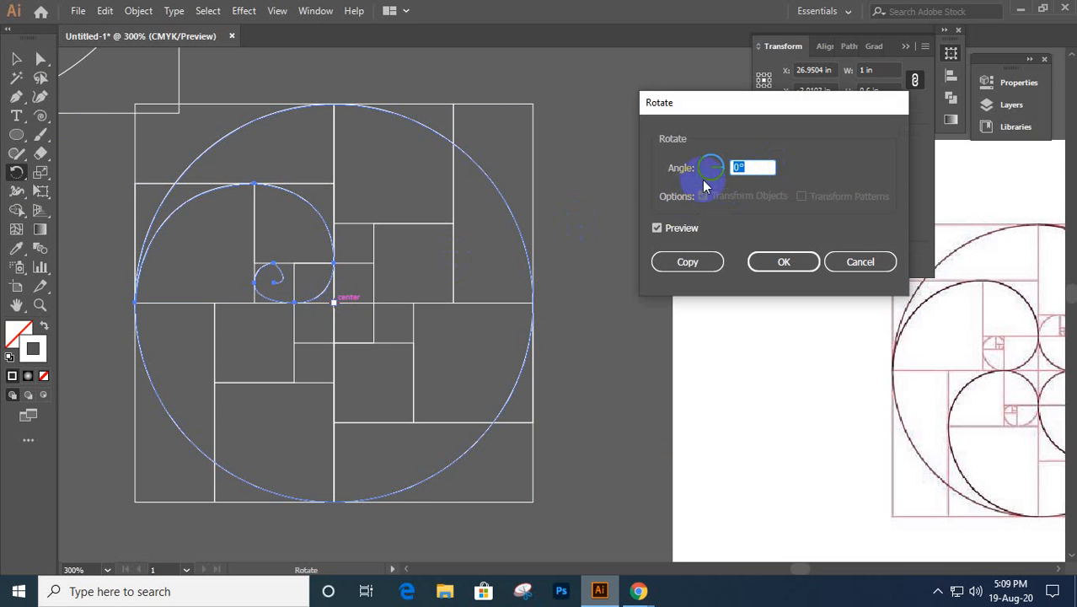
{"action": "left_click", "coordinate": [765, 166]}
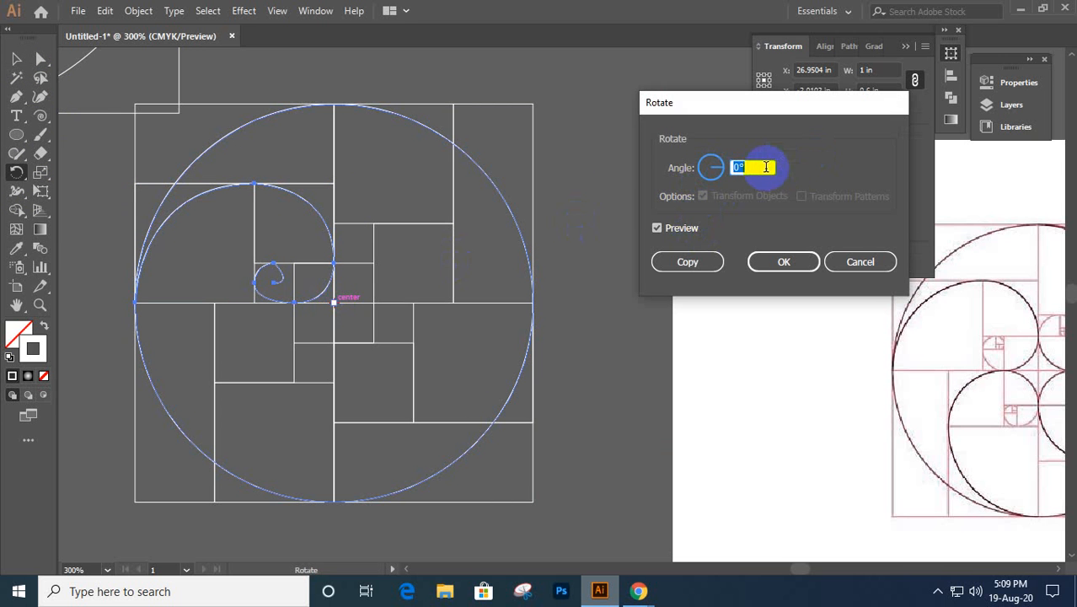
{"action": "type", "text": "90"}
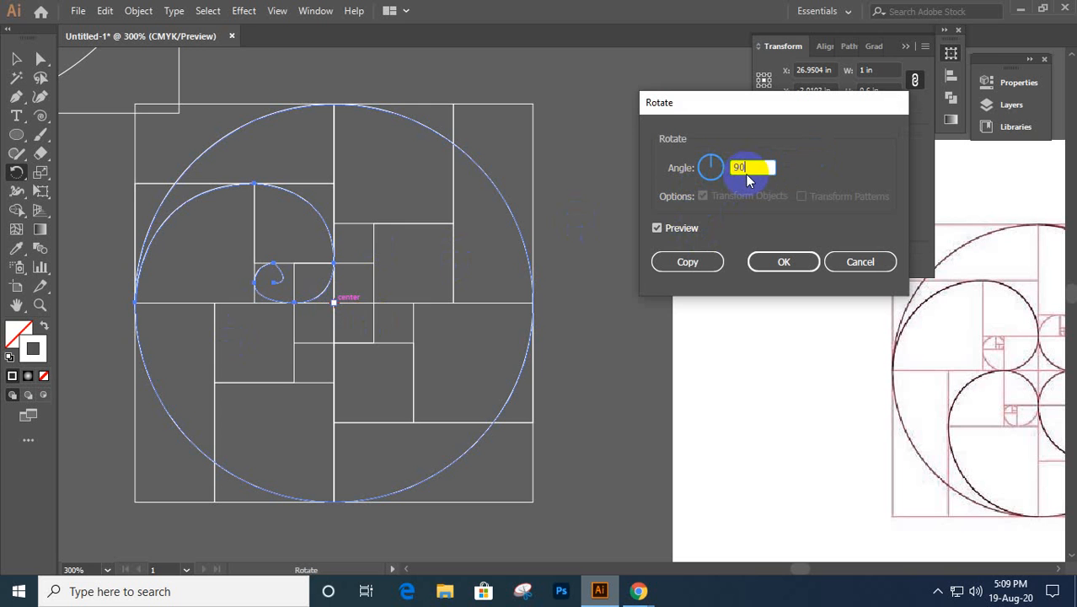
{"action": "left_click", "coordinate": [674, 231]}
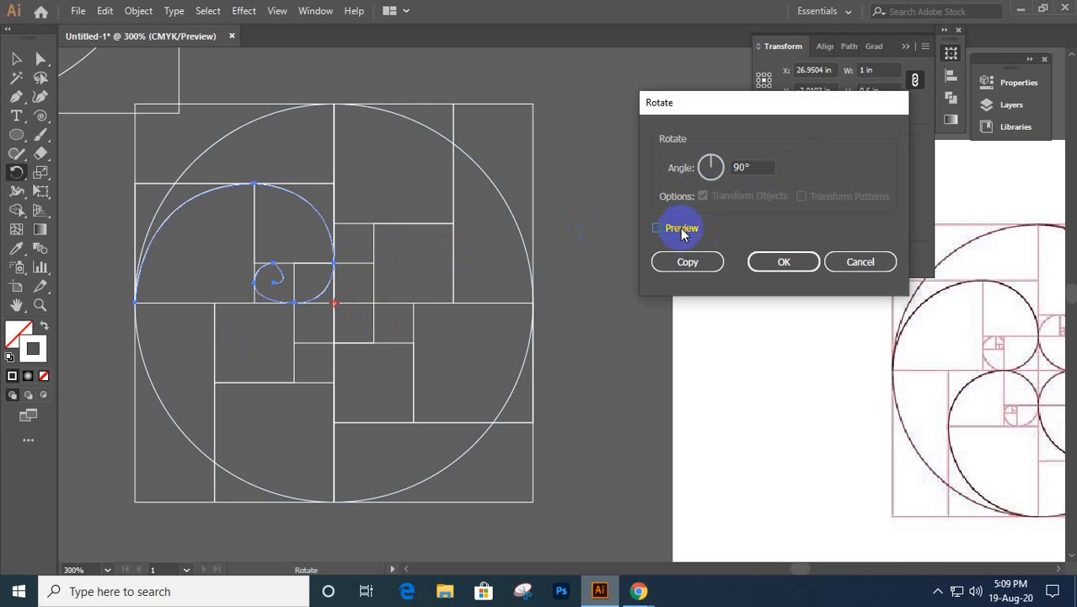
{"action": "left_click", "coordinate": [681, 229]}
{"action": "left_click", "coordinate": [680, 229]}
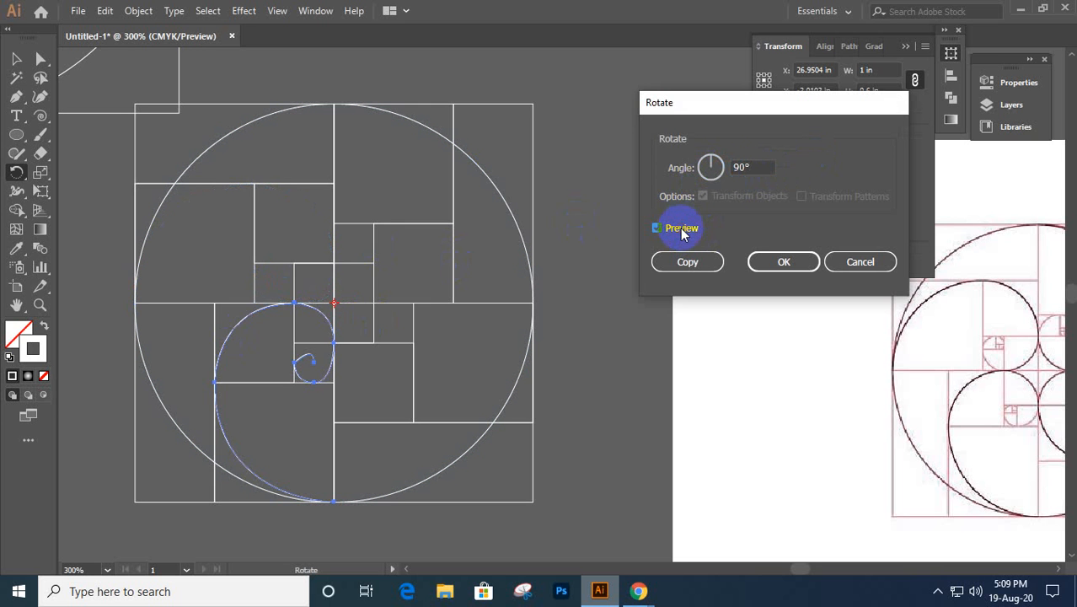
{"action": "left_click", "coordinate": [687, 262]}
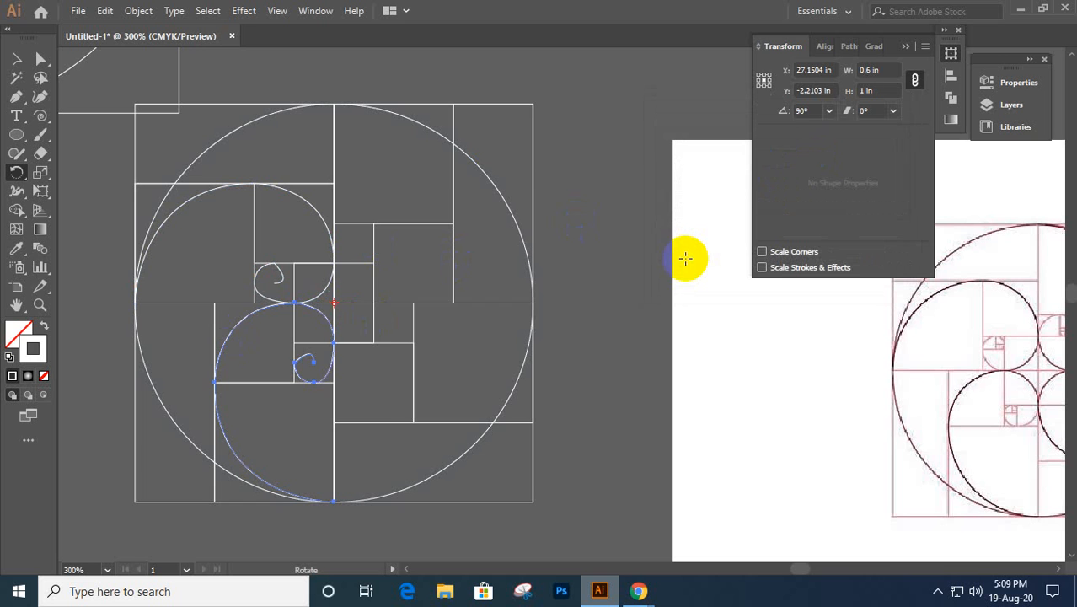
{"action": "key", "text": "ctrl+d"}
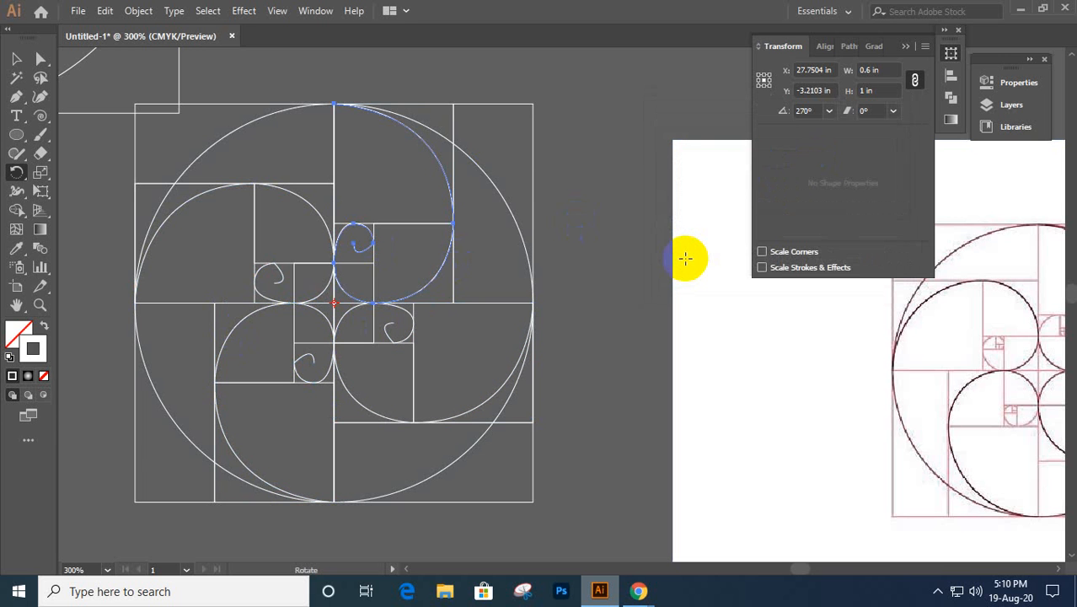
{"action": "key", "text": "v"}
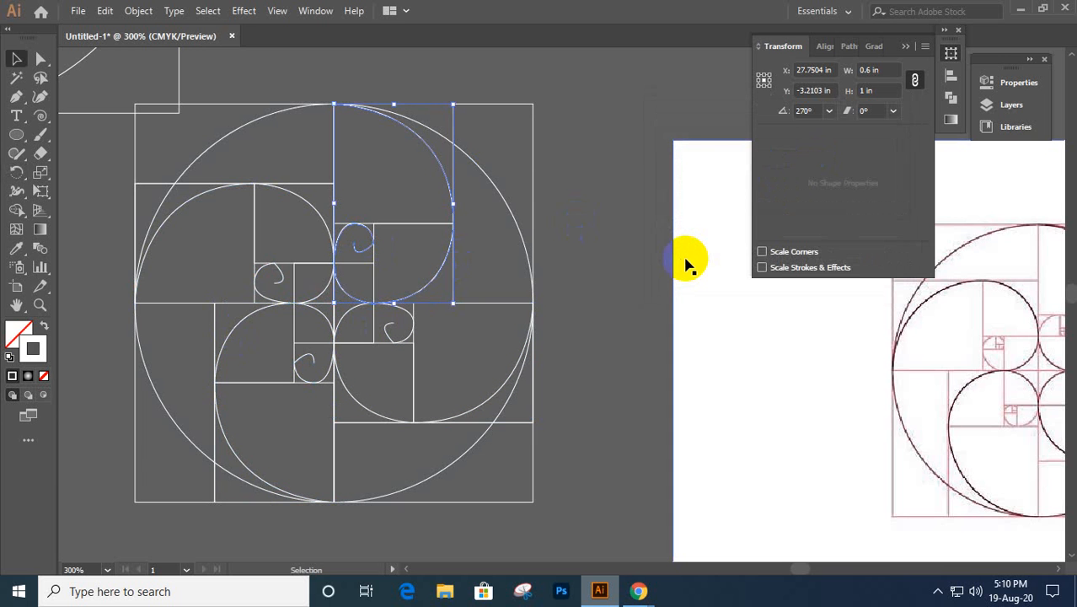
- Select the whole two-inch construction and merge the regions of the left swirl blade into one shape with Shape Builder
{"action": "left_click", "coordinate": [536, 262], "text": "shift"}
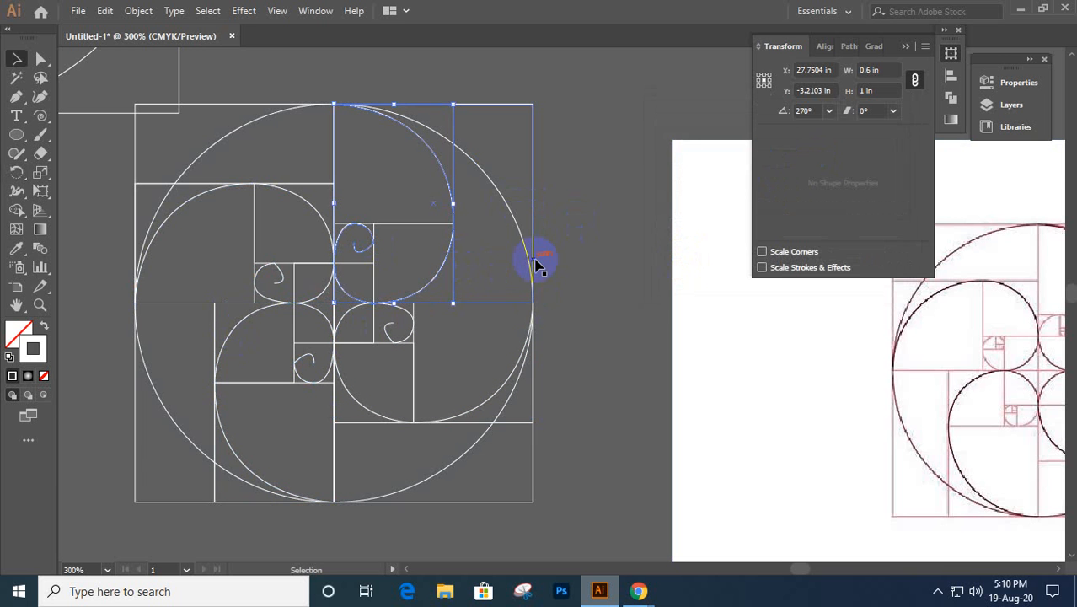
{"action": "scroll", "coordinate": [535, 259], "scroll_direction": "down", "scroll_amount": 2}
{"action": "left_click_drag", "start_coordinate": [563, 327], "coordinate": [515, 335]}
{"action": "left_click", "coordinate": [423, 287]}
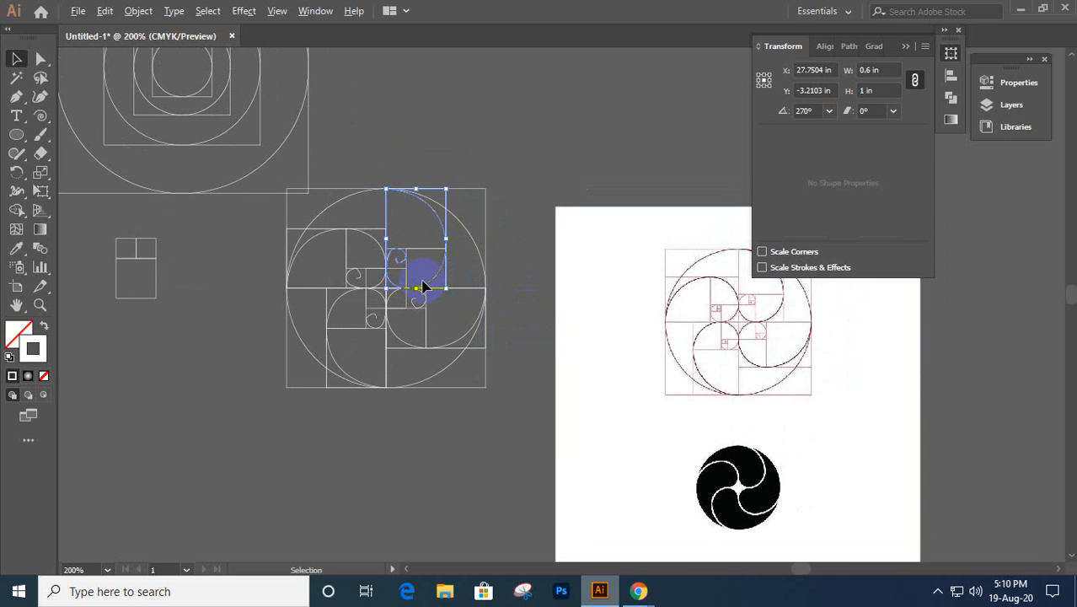
{"action": "scroll", "coordinate": [423, 286], "scroll_direction": "up", "scroll_amount": 1}
{"action": "scroll", "coordinate": [493, 263], "scroll_direction": "down", "scroll_amount": 1}
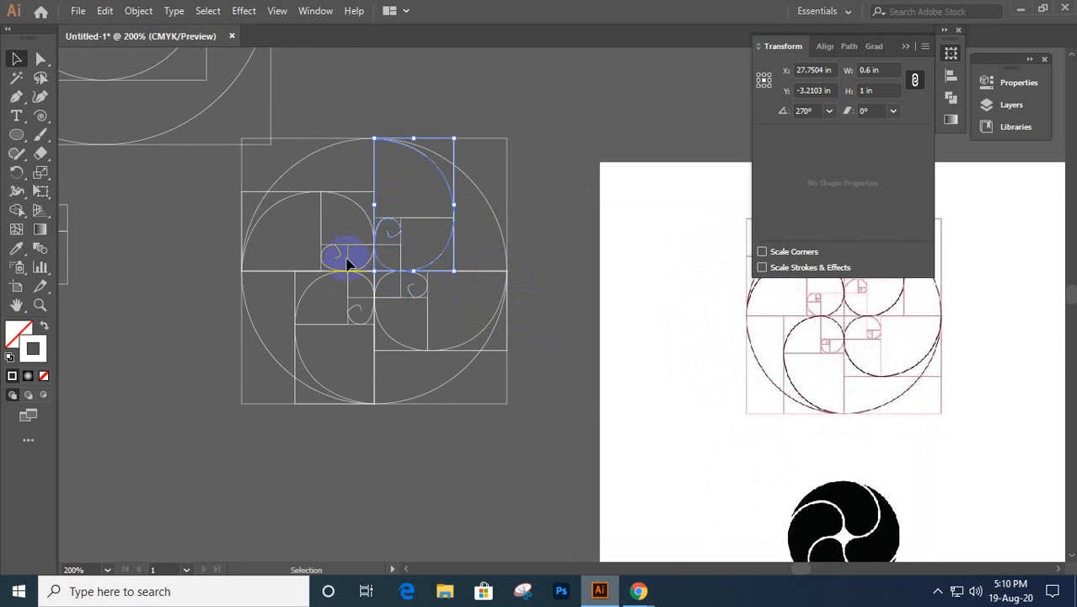
{"action": "left_click_drag", "start_coordinate": [202, 180], "coordinate": [562, 419]}
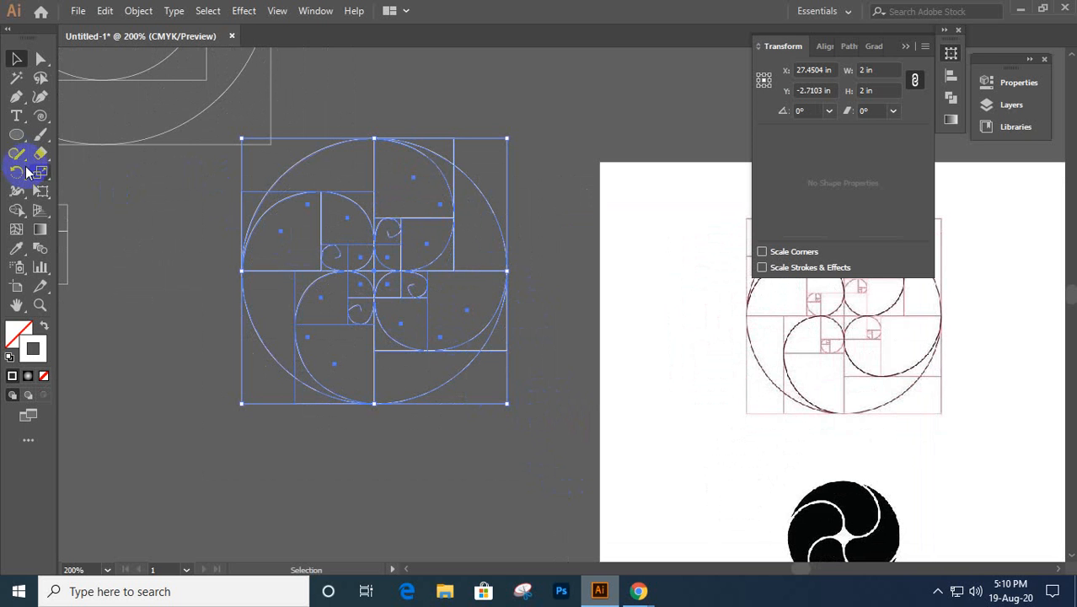
{"action": "left_click", "coordinate": [16, 212]}
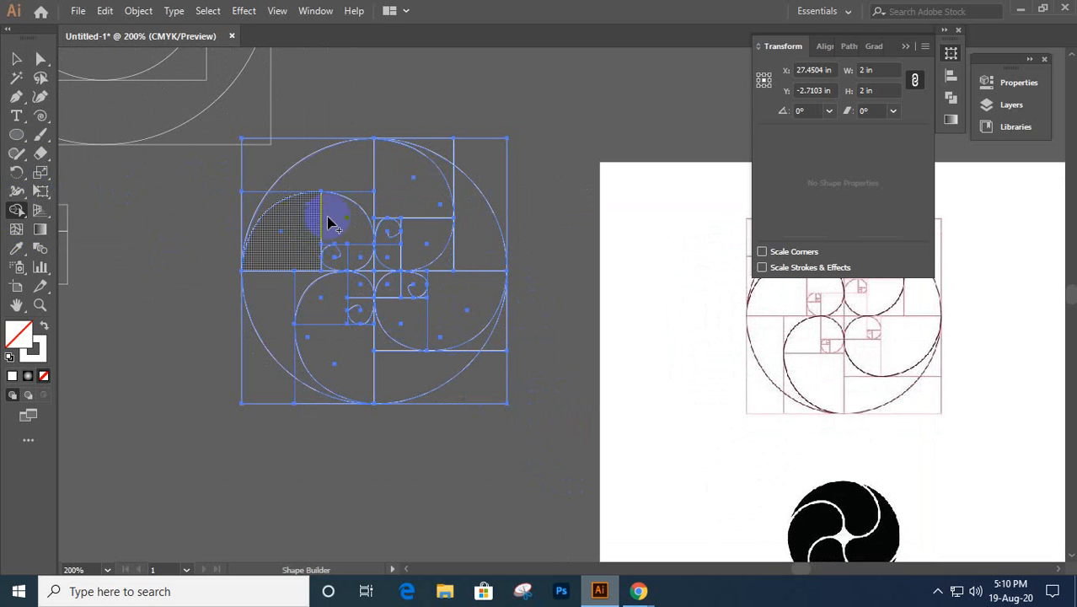
{"action": "mouse_move", "coordinate": [331, 223]}
{"action": "left_mouse_down"}
{"action": "mouse_move", "coordinate": [269, 237]}
{"action": "mouse_move", "coordinate": [259, 279]}
{"action": "mouse_move", "coordinate": [267, 312]}
{"action": "mouse_move", "coordinate": [352, 243]}
{"action": "left_mouse_up"}
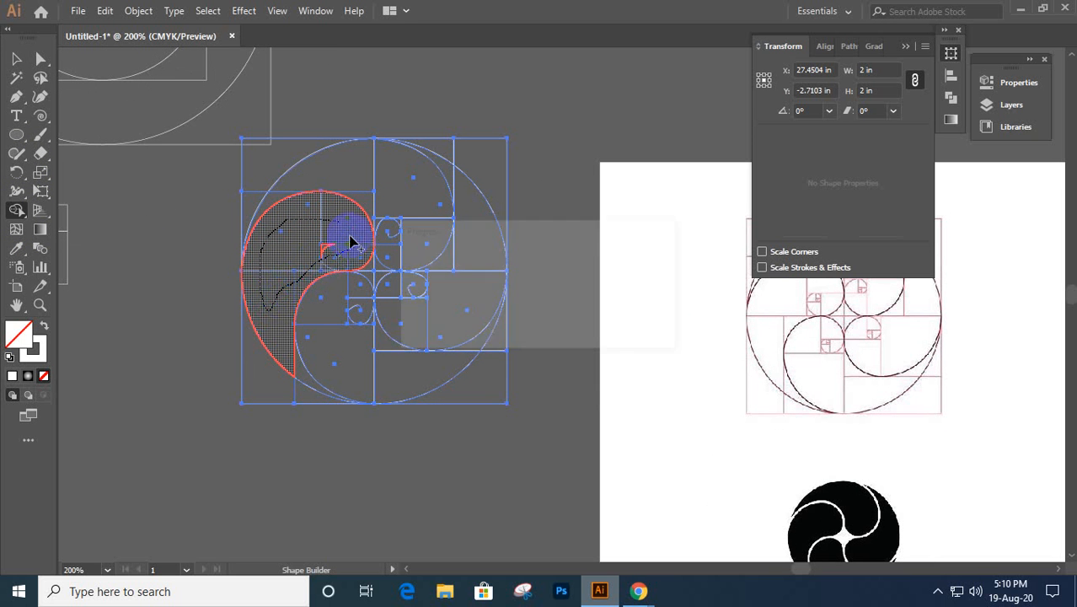
{"action": "mouse_move", "coordinate": [284, 330]}
{"action": "left_mouse_down"}
{"action": "mouse_move", "coordinate": [300, 362]}
{"action": "mouse_move", "coordinate": [319, 223]}
{"action": "mouse_move", "coordinate": [350, 247]}
{"action": "left_mouse_up"}
{"action": "scroll", "coordinate": [459, 274], "scroll_direction": "up", "scroll_amount": 2}
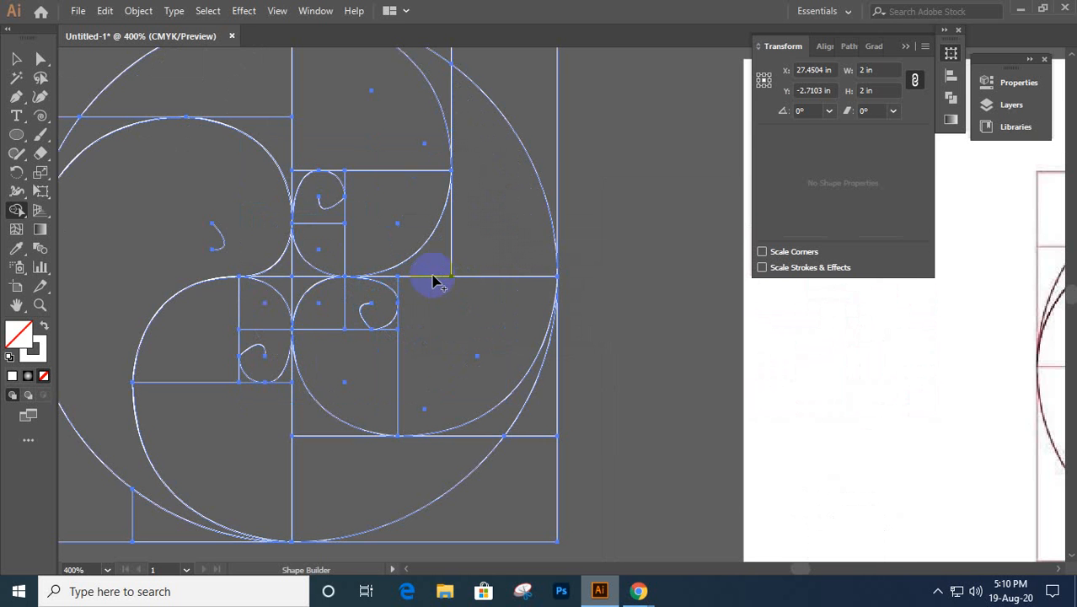
{"action": "mouse_move", "coordinate": [227, 229]}
{"action": "left_mouse_down"}
{"action": "mouse_move", "coordinate": [209, 248]}
{"action": "mouse_move", "coordinate": [212, 268]}
{"action": "left_mouse_up"}
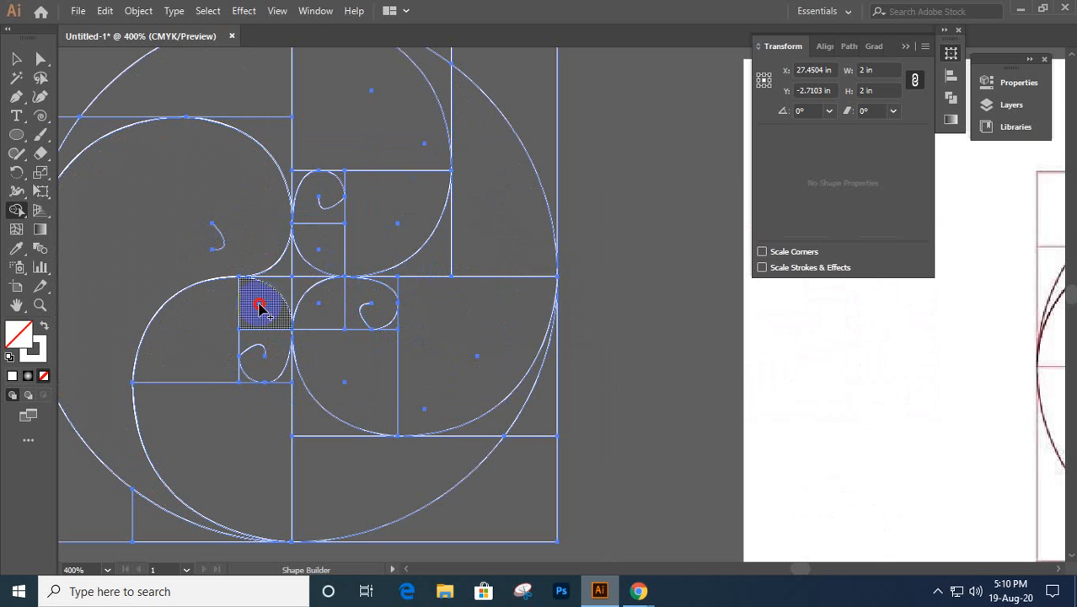
- Merge the regions of the bottom, right and top swirl blades into one shape each, and deselect the artwork
{"action": "mouse_move", "coordinate": [261, 308]}
{"action": "left_mouse_down"}
{"action": "mouse_move", "coordinate": [203, 328]}
{"action": "mouse_move", "coordinate": [187, 397]}
{"action": "mouse_move", "coordinate": [228, 460]}
{"action": "mouse_move", "coordinate": [225, 364]}
{"action": "mouse_move", "coordinate": [242, 320]}
{"action": "mouse_move", "coordinate": [264, 425]}
{"action": "mouse_move", "coordinate": [258, 331]}
{"action": "mouse_move", "coordinate": [320, 466]}
{"action": "mouse_move", "coordinate": [273, 397]}
{"action": "mouse_move", "coordinate": [449, 447]}
{"action": "mouse_move", "coordinate": [477, 428]}
{"action": "left_mouse_up"}
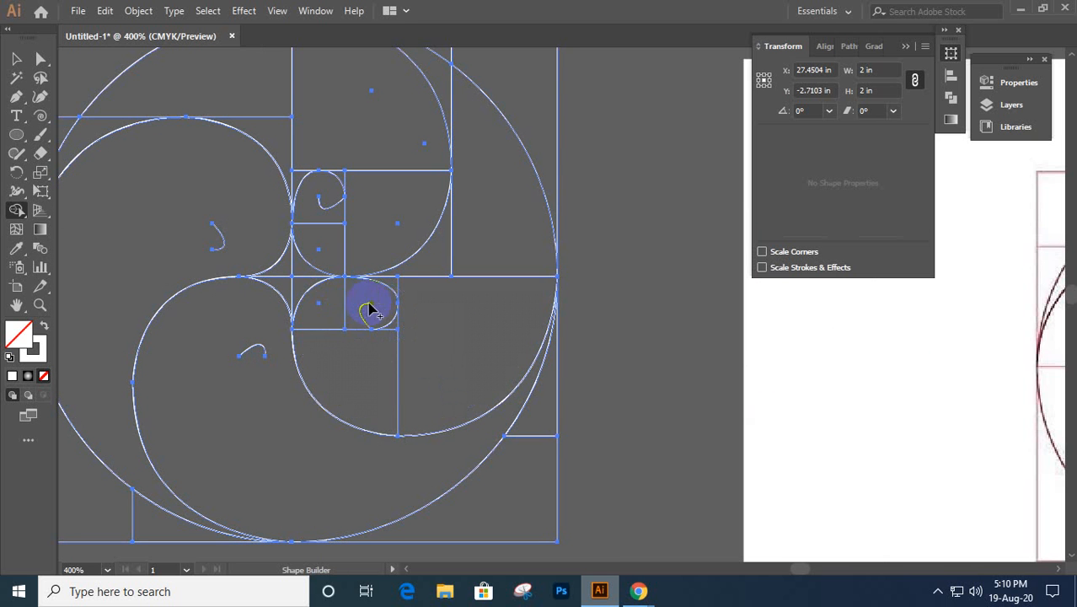
{"action": "mouse_move", "coordinate": [380, 301]}
{"action": "left_mouse_down"}
{"action": "mouse_move", "coordinate": [339, 370]}
{"action": "mouse_move", "coordinate": [418, 362]}
{"action": "mouse_move", "coordinate": [434, 337]}
{"action": "left_mouse_up"}
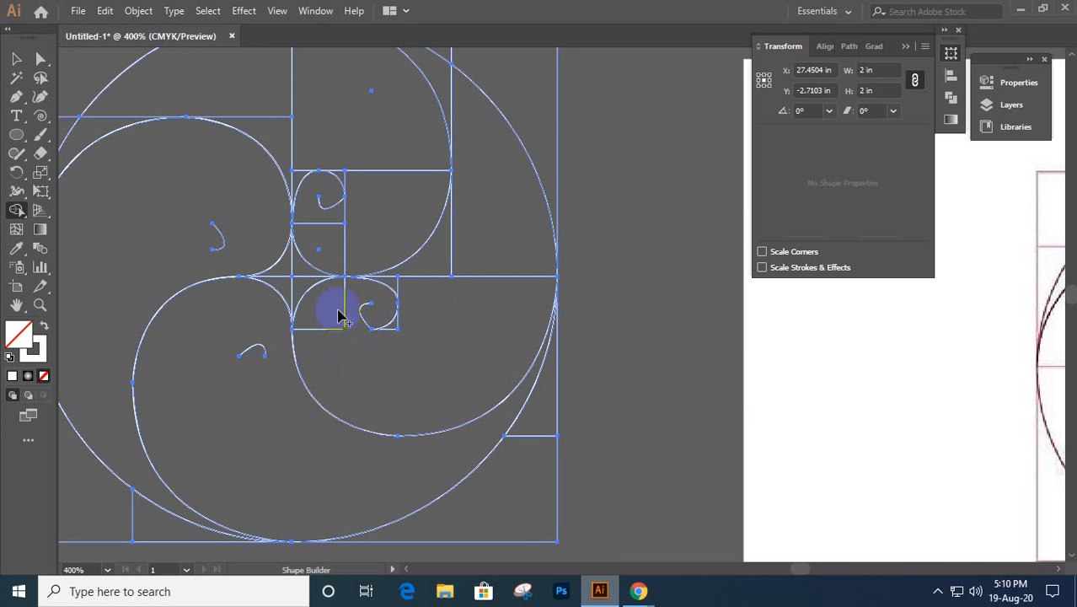
{"action": "mouse_move", "coordinate": [341, 318]}
{"action": "left_mouse_down"}
{"action": "mouse_move", "coordinate": [332, 301]}
{"action": "mouse_move", "coordinate": [404, 319]}
{"action": "mouse_move", "coordinate": [324, 305]}
{"action": "mouse_move", "coordinate": [447, 255]}
{"action": "mouse_move", "coordinate": [356, 318]}
{"action": "mouse_move", "coordinate": [449, 311]}
{"action": "mouse_move", "coordinate": [260, 329]}
{"action": "mouse_move", "coordinate": [255, 404]}
{"action": "mouse_move", "coordinate": [250, 313]}
{"action": "left_mouse_up"}
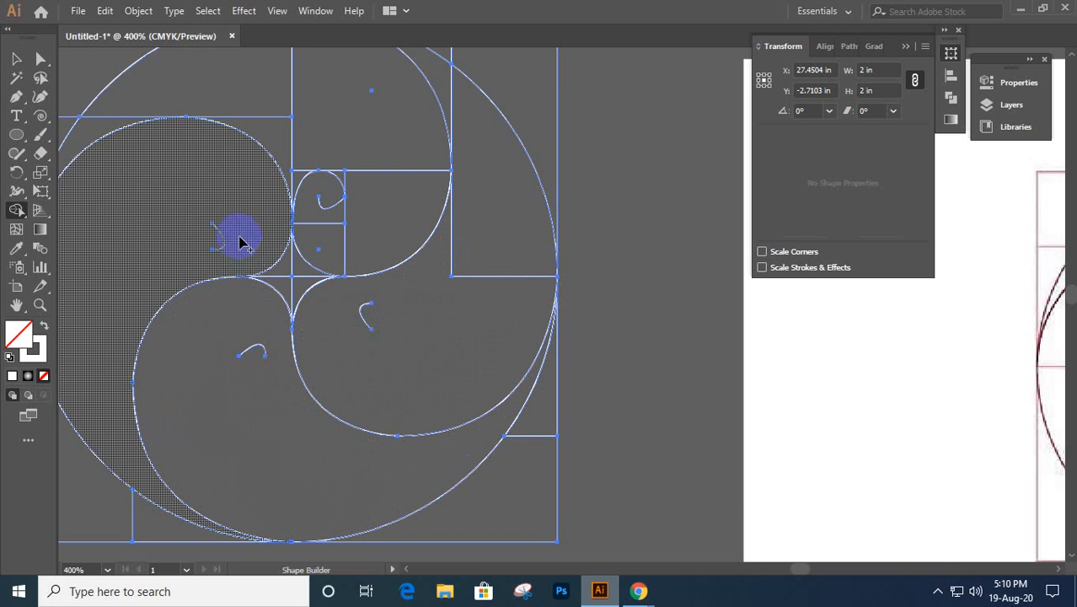
{"action": "mouse_move", "coordinate": [240, 242]}
{"action": "left_mouse_down"}
{"action": "mouse_move", "coordinate": [199, 257]}
{"action": "mouse_move", "coordinate": [207, 263]}
{"action": "left_mouse_up"}
{"action": "mouse_move", "coordinate": [373, 313]}
{"action": "left_mouse_down"}
{"action": "mouse_move", "coordinate": [343, 322]}
{"action": "mouse_move", "coordinate": [361, 312]}
{"action": "mouse_move", "coordinate": [373, 353]}
{"action": "left_mouse_up"}
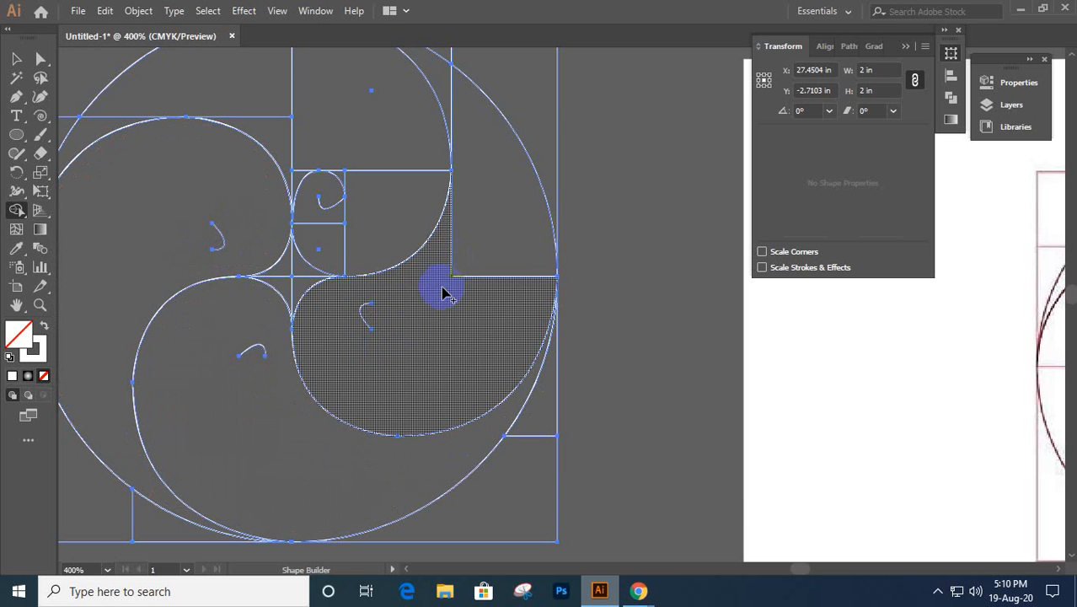
{"action": "mouse_move", "coordinate": [450, 271]}
{"action": "left_mouse_down"}
{"action": "mouse_move", "coordinate": [468, 264]}
{"action": "mouse_move", "coordinate": [498, 212]}
{"action": "mouse_move", "coordinate": [528, 330]}
{"action": "left_mouse_up"}
{"action": "mouse_move", "coordinate": [503, 216]}
{"action": "left_mouse_down"}
{"action": "mouse_move", "coordinate": [477, 190]}
{"action": "mouse_move", "coordinate": [499, 217]}
{"action": "left_mouse_up"}
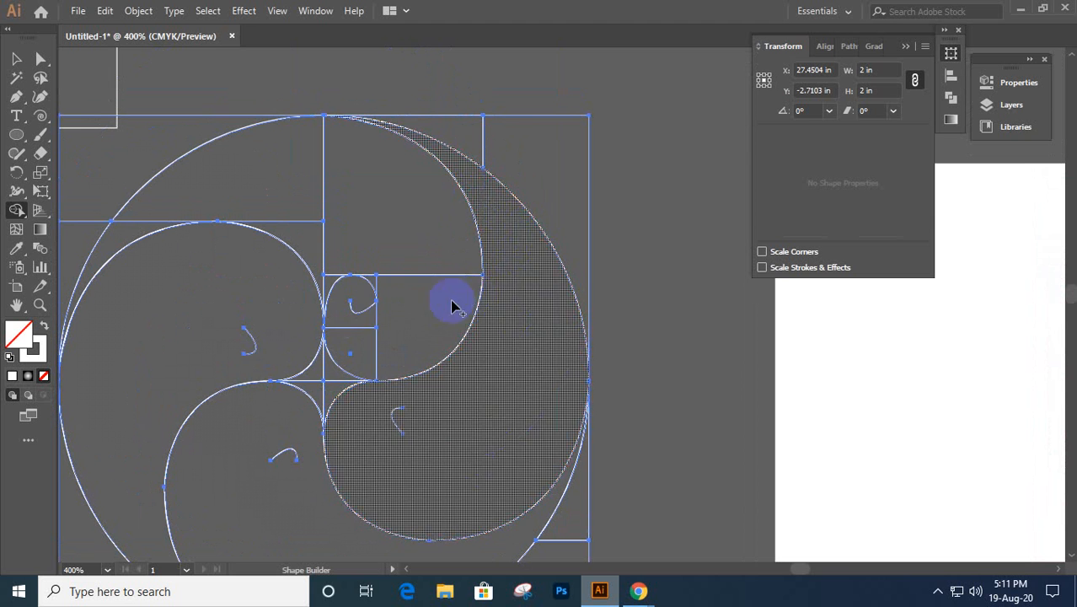
{"action": "mouse_move", "coordinate": [362, 297]}
{"action": "left_mouse_down"}
{"action": "mouse_move", "coordinate": [349, 325]}
{"action": "mouse_move", "coordinate": [389, 351]}
{"action": "mouse_move", "coordinate": [426, 257]}
{"action": "mouse_move", "coordinate": [333, 187]}
{"action": "mouse_move", "coordinate": [293, 221]}
{"action": "mouse_move", "coordinate": [342, 270]}
{"action": "mouse_move", "coordinate": [341, 288]}
{"action": "mouse_move", "coordinate": [376, 279]}
{"action": "mouse_move", "coordinate": [228, 166]}
{"action": "mouse_move", "coordinate": [113, 233]}
{"action": "mouse_move", "coordinate": [297, 221]}
{"action": "mouse_move", "coordinate": [404, 241]}
{"action": "left_mouse_up"}
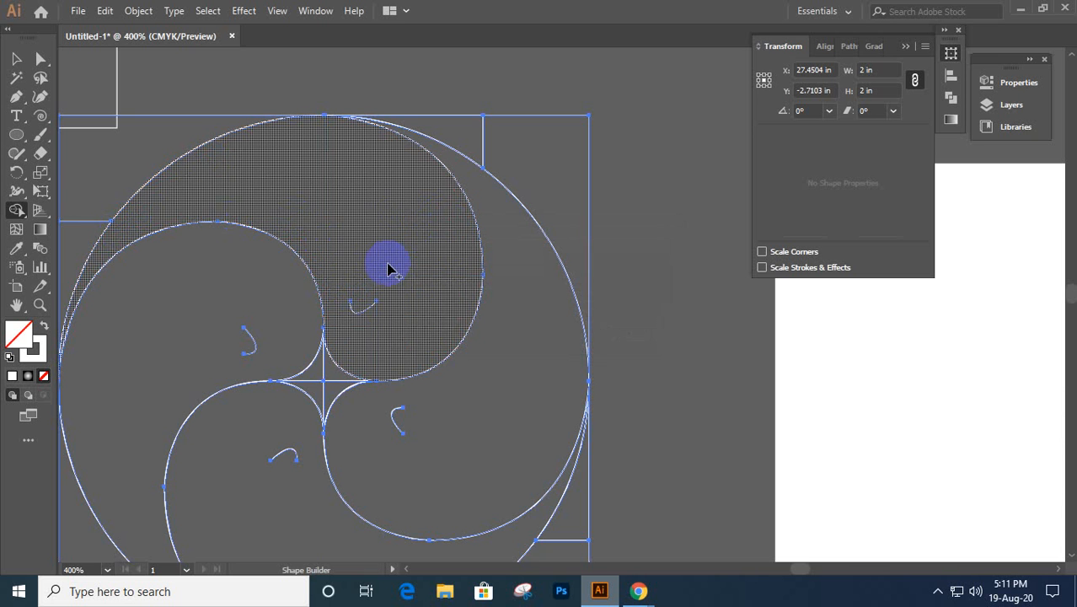
{"action": "left_click", "coordinate": [16, 58]}
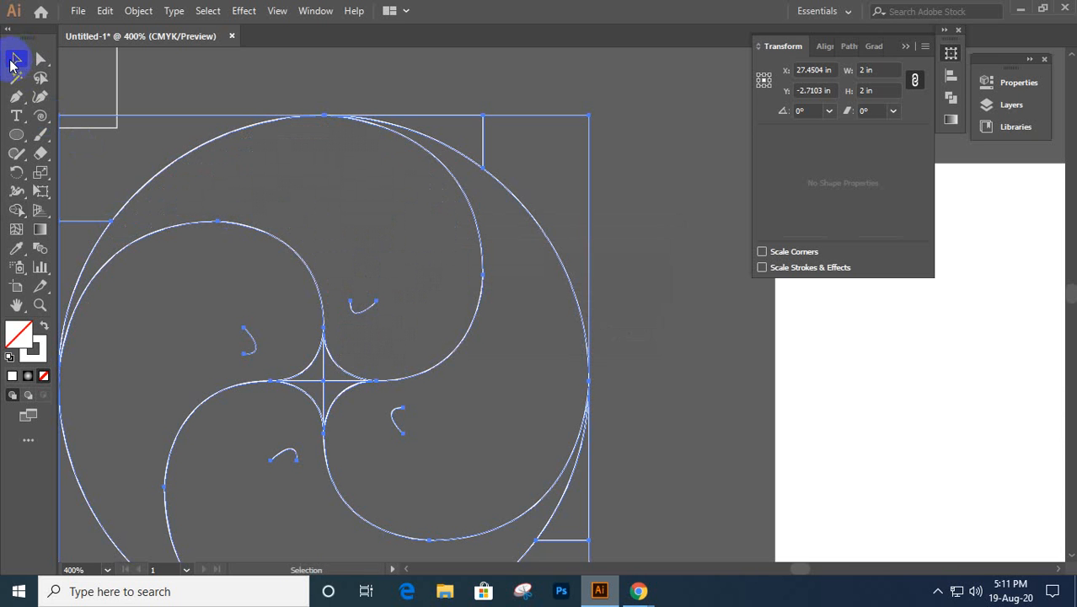
{"action": "left_click", "coordinate": [617, 290]}
{"action": "scroll", "coordinate": [618, 290], "scroll_direction": "down", "scroll_amount": 1}
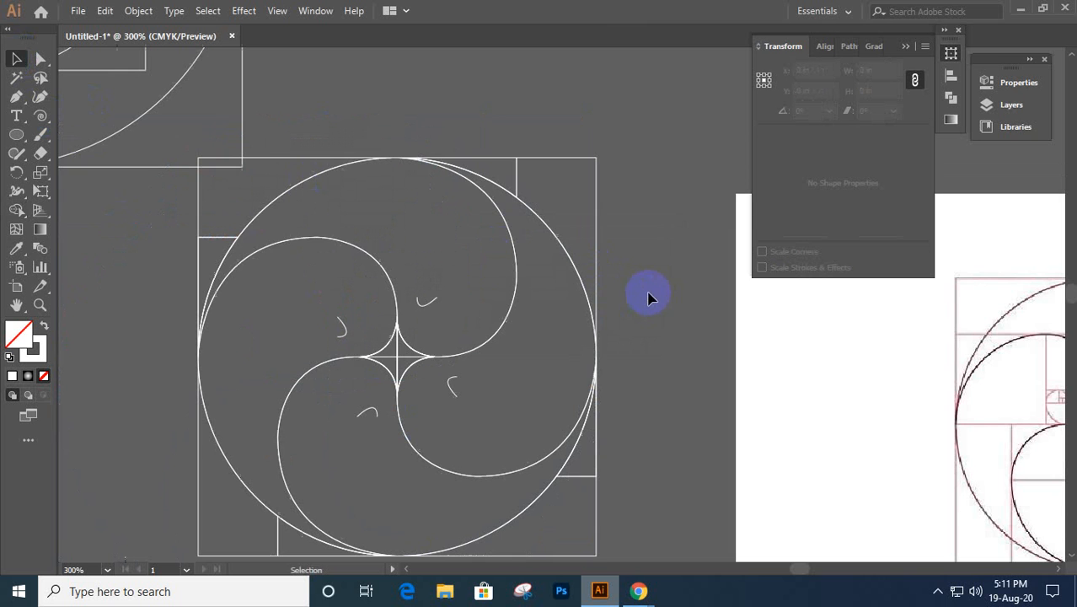
- Delete the four merged swirl blades from inside the circle
{"action": "left_click", "coordinate": [270, 245]}
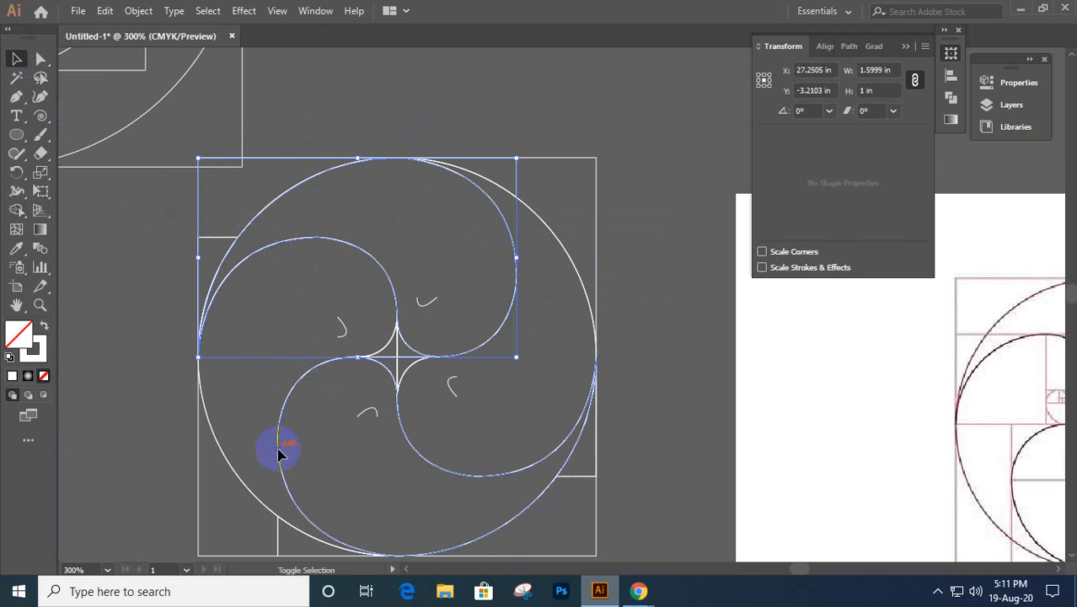
{"action": "left_click", "coordinate": [227, 462], "text": "shift"}
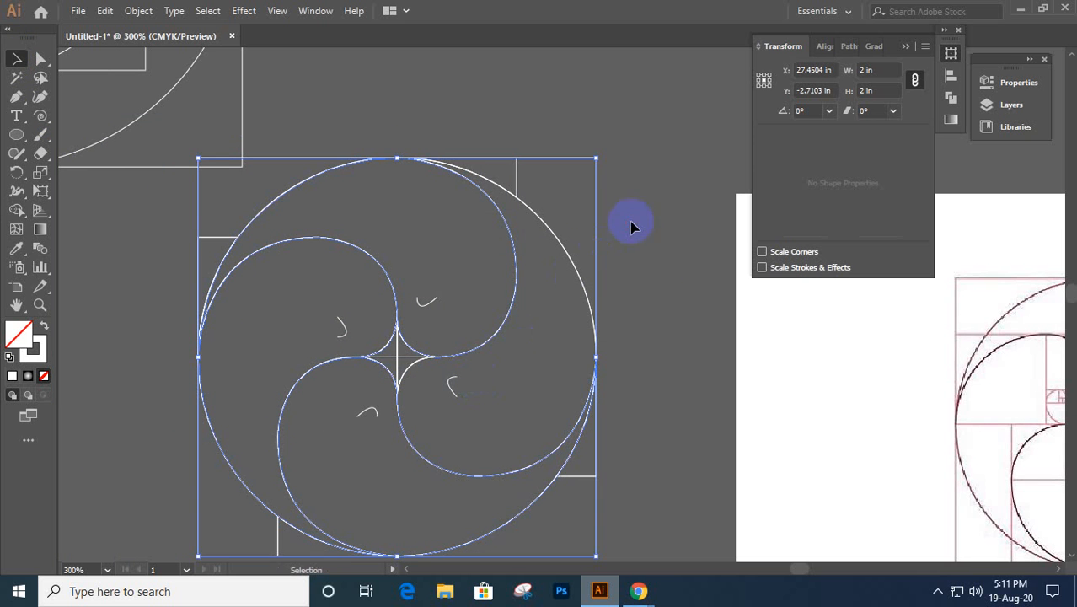
{"action": "left_click", "coordinate": [478, 250]}
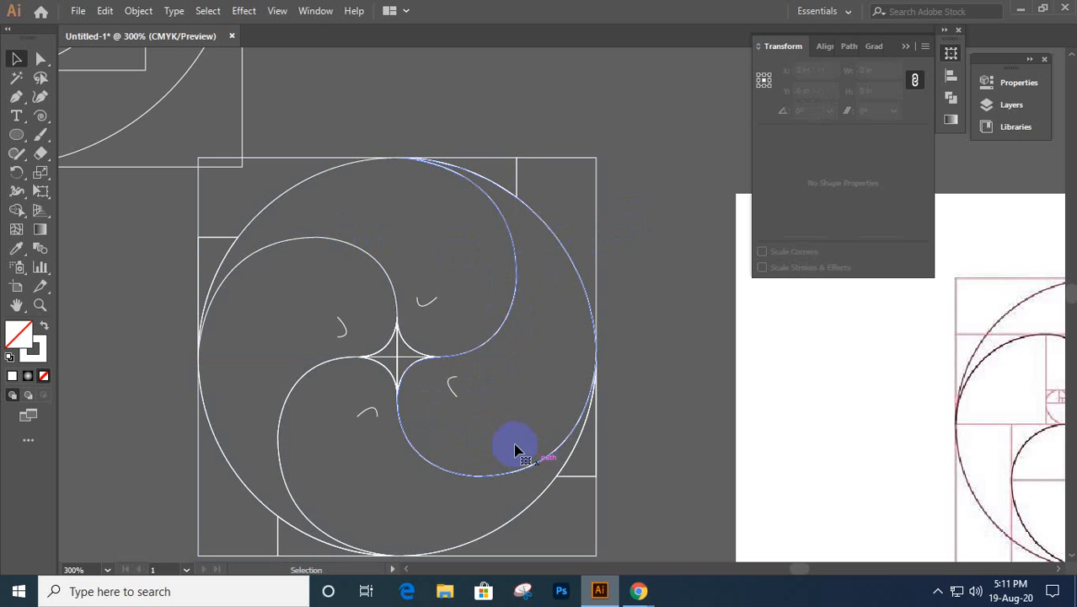
{"action": "left_click", "coordinate": [237, 275]}
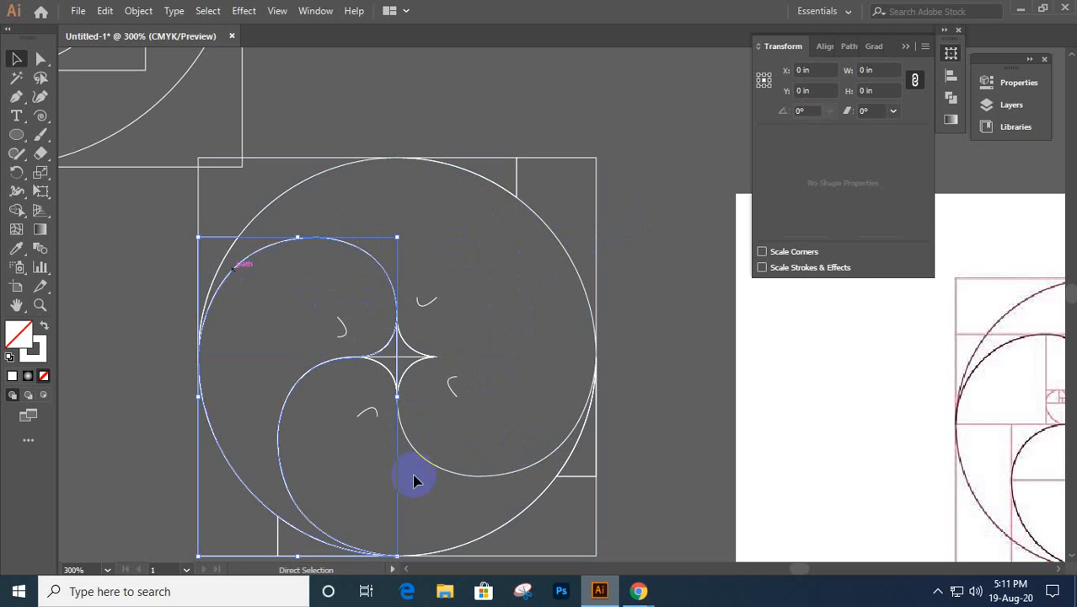
{"action": "key", "text": "Delete"}
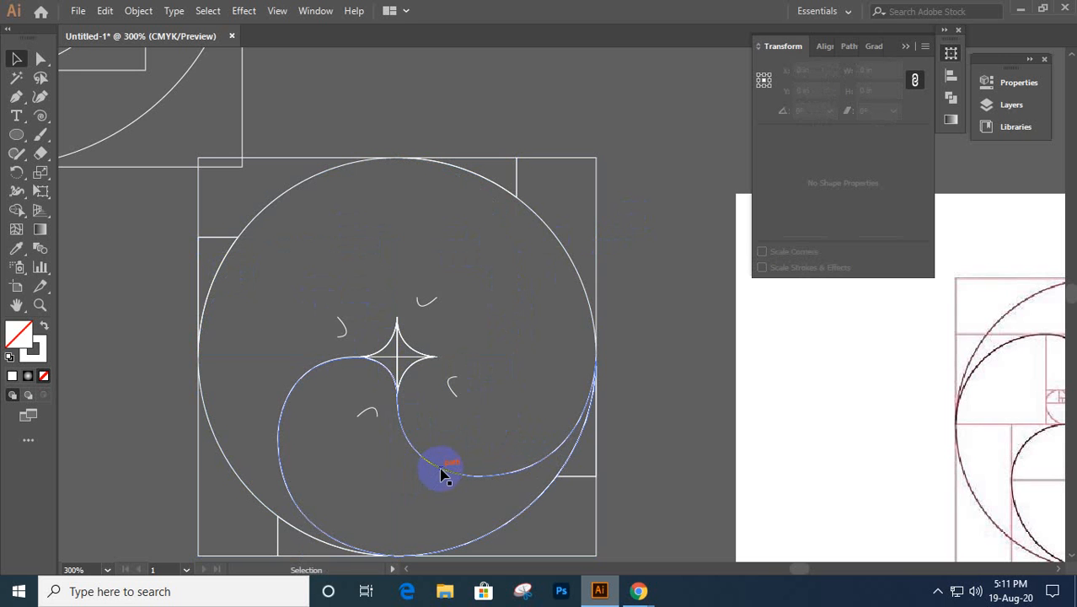
{"action": "left_click", "coordinate": [439, 475]}
{"action": "key", "text": "a"}
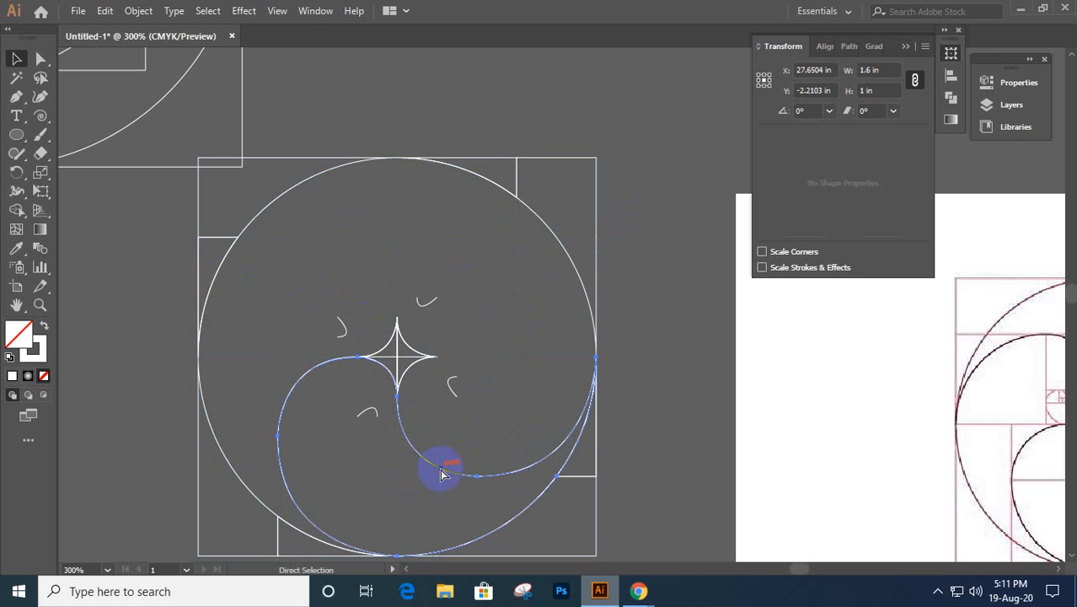
{"action": "key", "text": "Delete"}
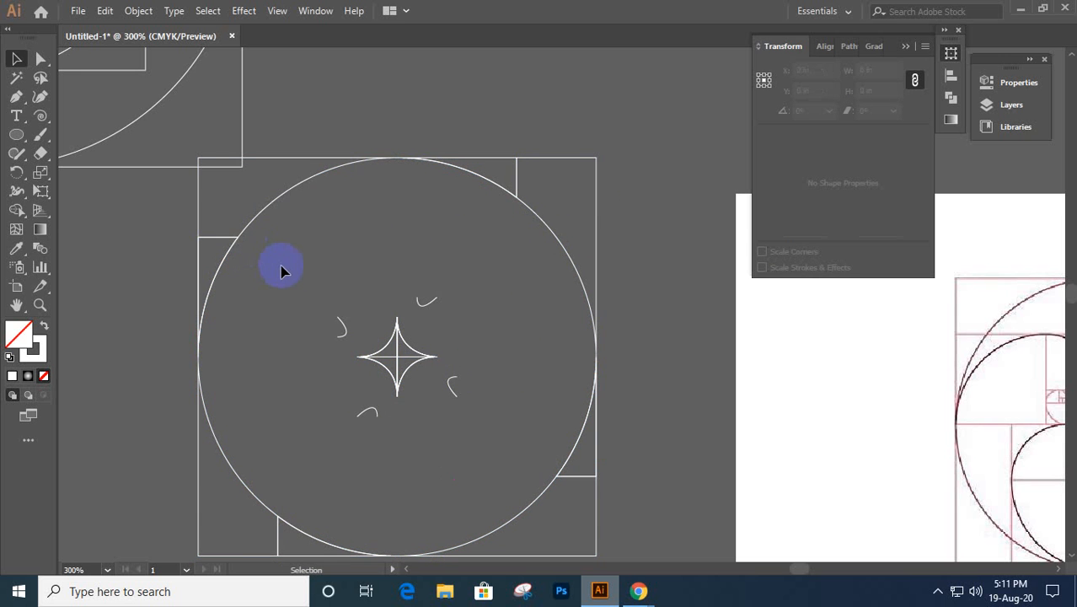
- Delete the leftover circle, square, line fragments and centre star of the two-inch construction
{"action": "scroll", "coordinate": [252, 271], "scroll_direction": "down", "scroll_amount": 2}
{"action": "left_click_drag", "start_coordinate": [210, 241], "coordinate": [479, 461]}
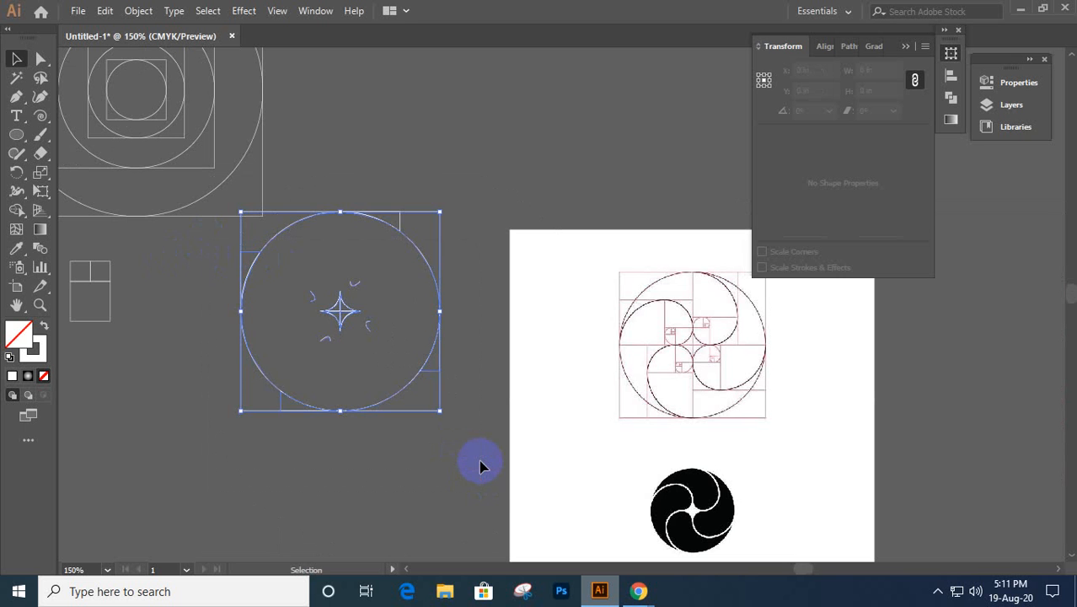
{"action": "key", "text": "Delete"}
{"action": "left_click_drag", "start_coordinate": [308, 180], "coordinate": [422, 295]}
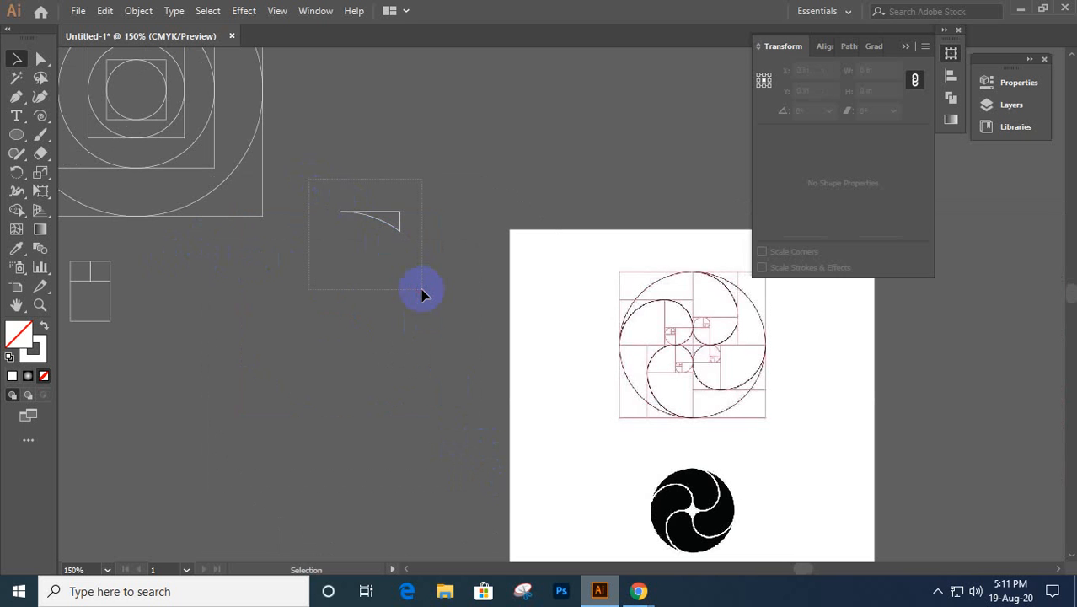
{"action": "key", "text": "Delete"}
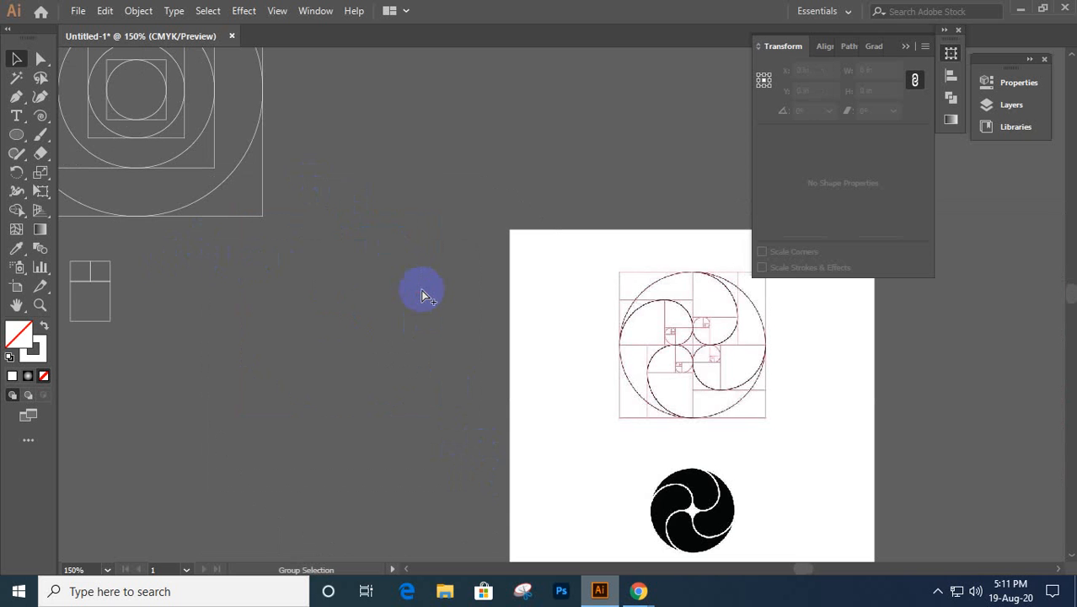
- Paste the four merged swirl blades where the construction stood and deselect them
{"action": "key", "text": "ctrl+v"}
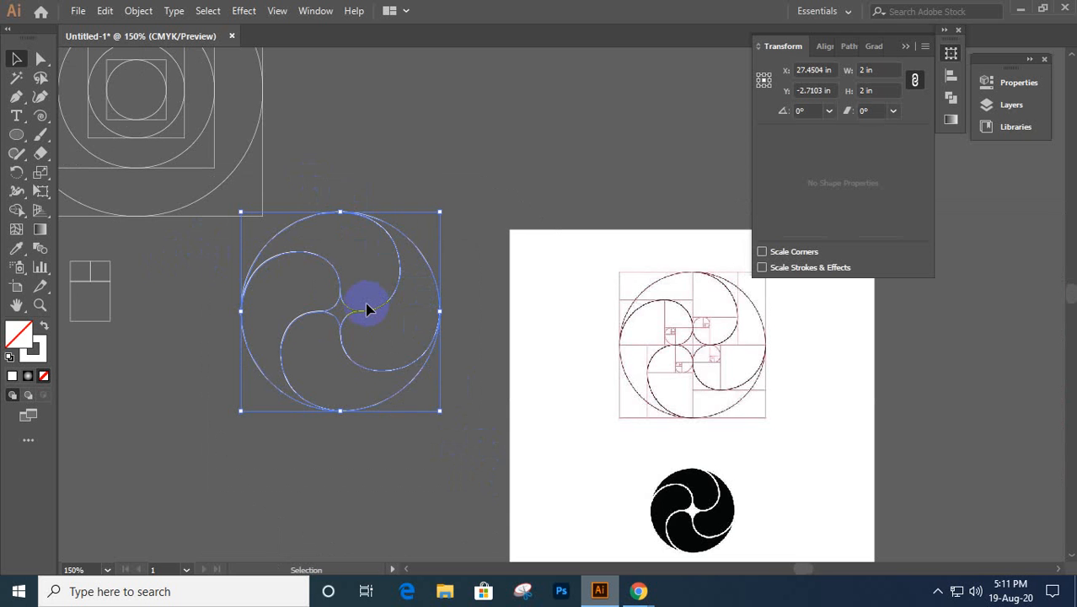
{"action": "scroll", "coordinate": [367, 310], "scroll_direction": "up", "scroll_amount": 1}
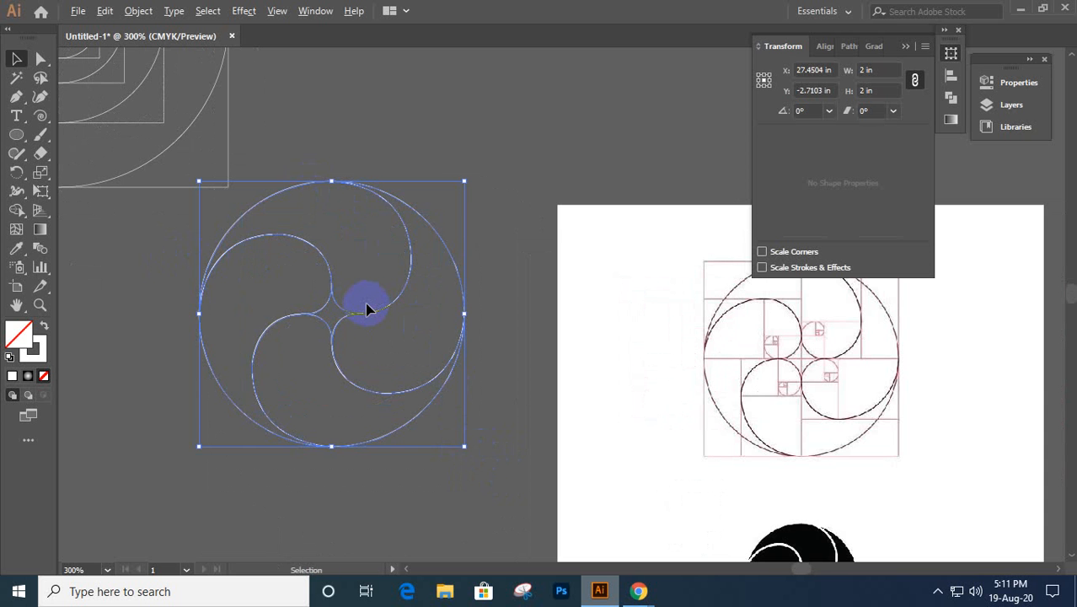
{"action": "scroll", "coordinate": [367, 310], "scroll_direction": "up", "scroll_amount": 1}
{"action": "left_click_drag", "start_coordinate": [391, 283], "coordinate": [474, 270]}
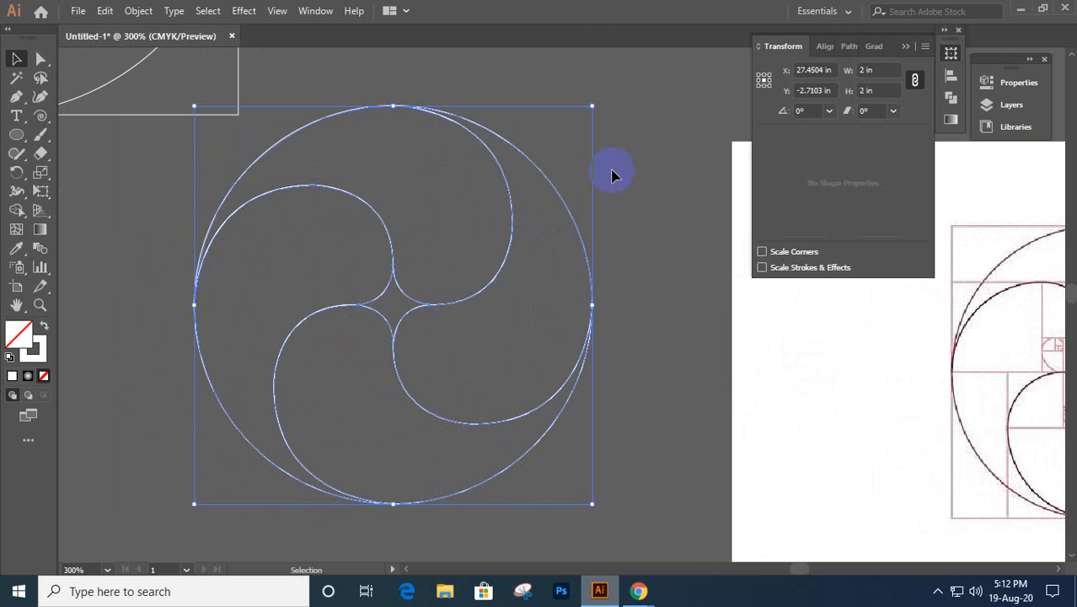
{"action": "left_click", "coordinate": [612, 189]}
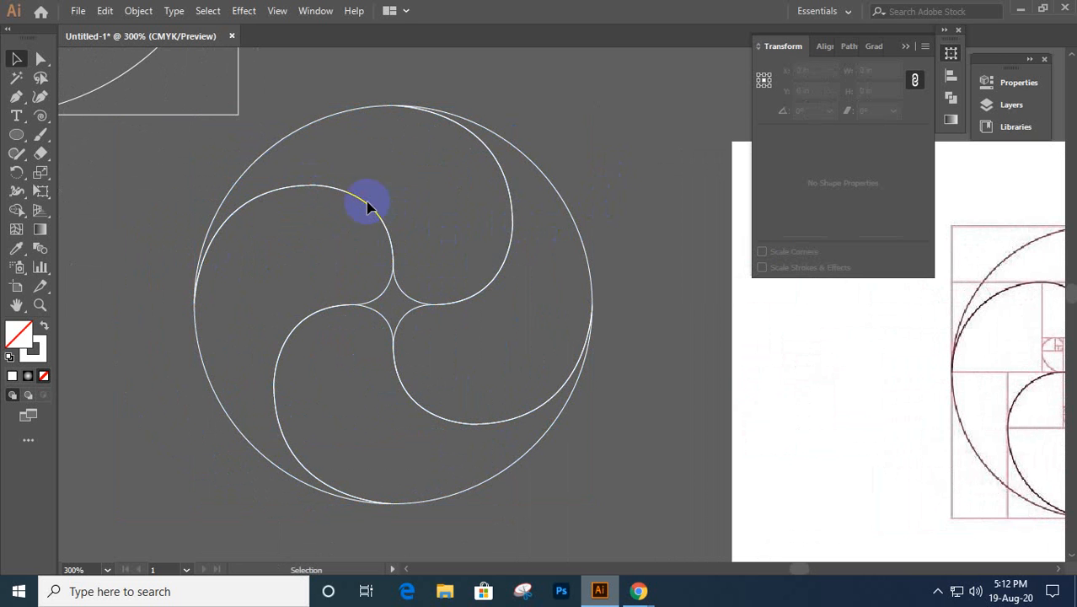
- Fill the top blade with a white-to-black radial gradient running at 90° from its inner end to the outer edge
{"action": "left_click", "coordinate": [312, 192]}
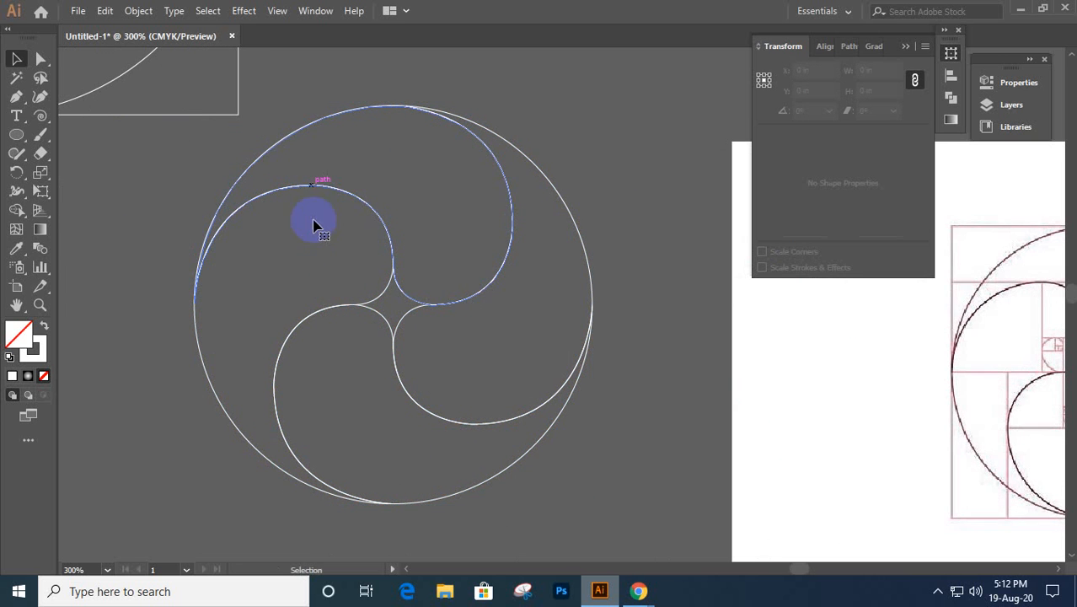
{"action": "double_click", "coordinate": [39, 229]}
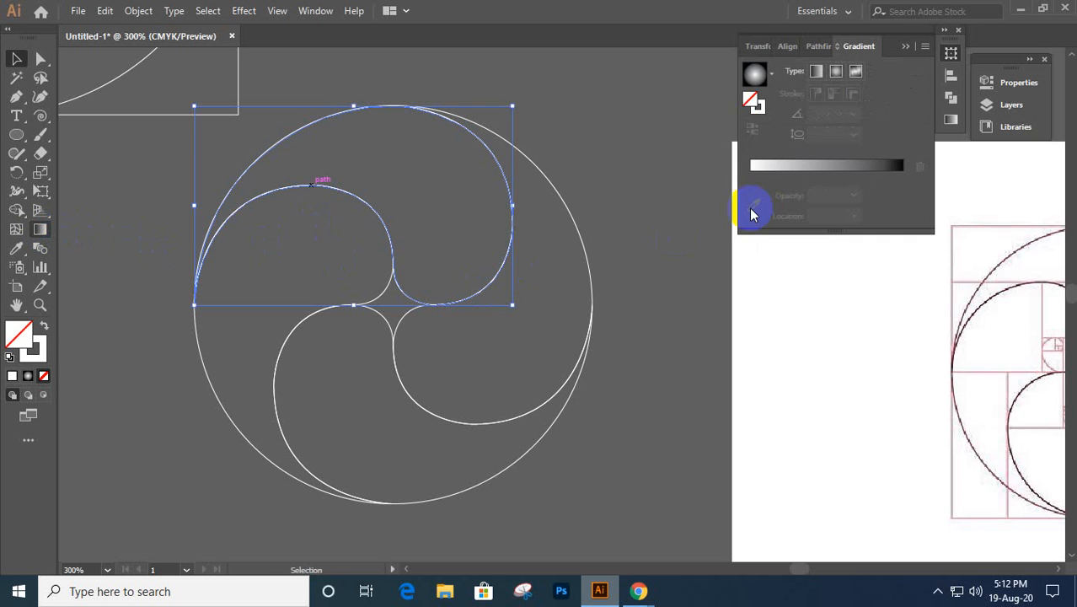
{"action": "left_click", "coordinate": [798, 180]}
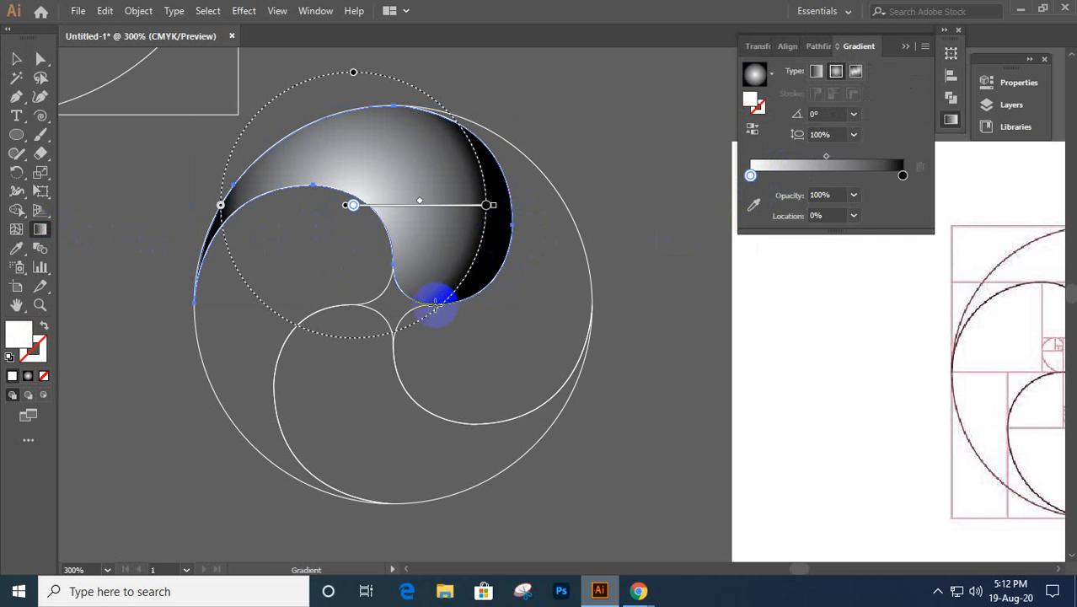
{"action": "mouse_move", "coordinate": [434, 302]}
{"action": "left_mouse_down"}
{"action": "mouse_move", "coordinate": [278, 171]}
{"action": "mouse_move", "coordinate": [224, 154]}
{"action": "mouse_move", "coordinate": [257, 154]}
{"action": "mouse_move", "coordinate": [378, 108]}
{"action": "left_mouse_up"}
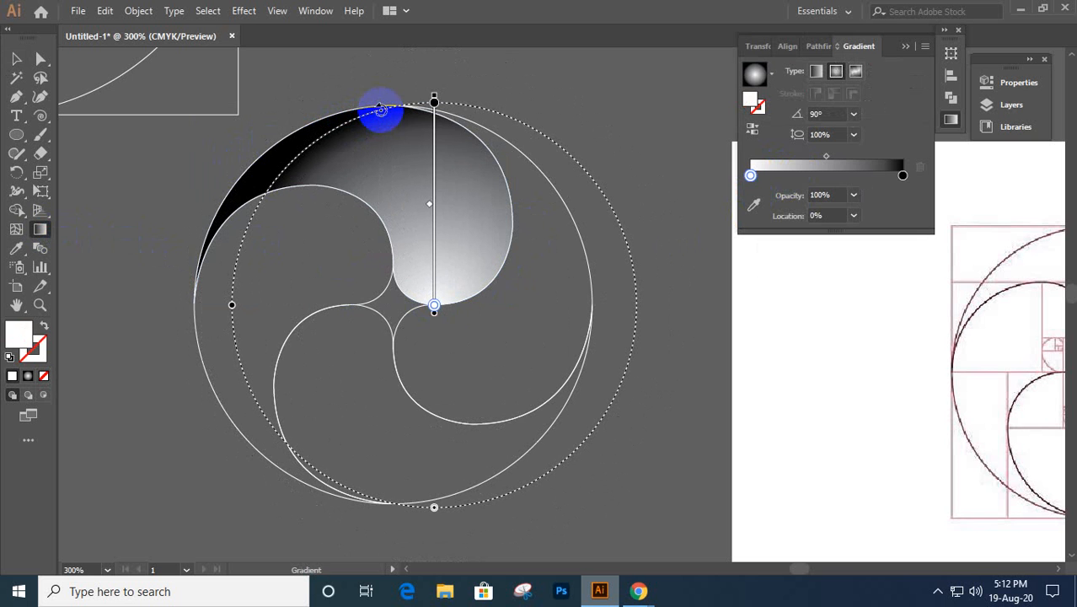
{"action": "key", "text": "v"}
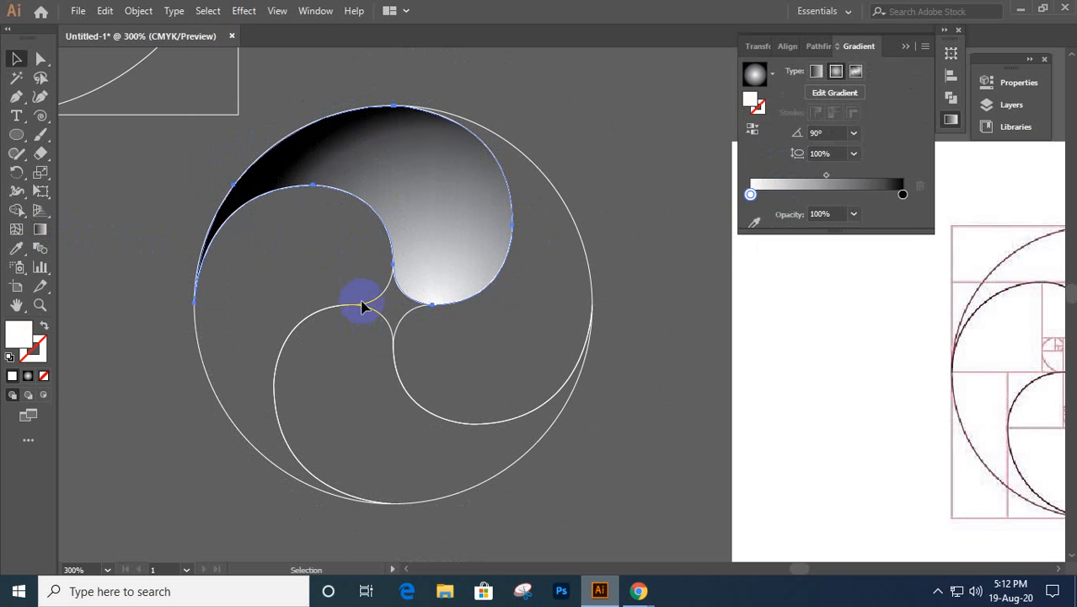
- Fill the left blade with a white-to-black radial gradient running at -180° from its inner end to the outer edge
{"action": "left_click", "coordinate": [372, 293]}
{"action": "left_click", "coordinate": [392, 286]}
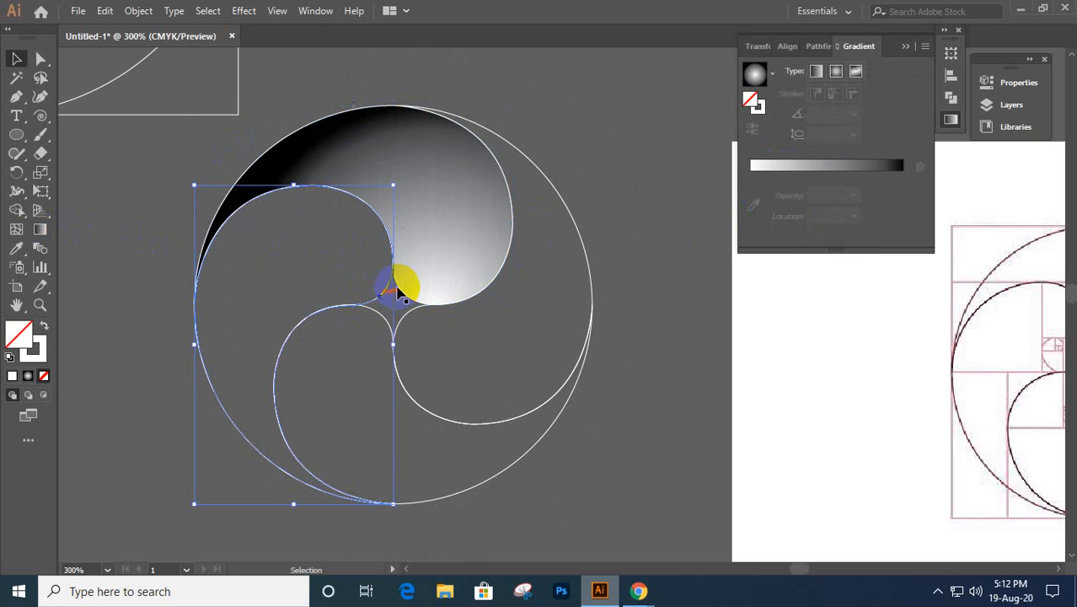
{"action": "left_click", "coordinate": [40, 230]}
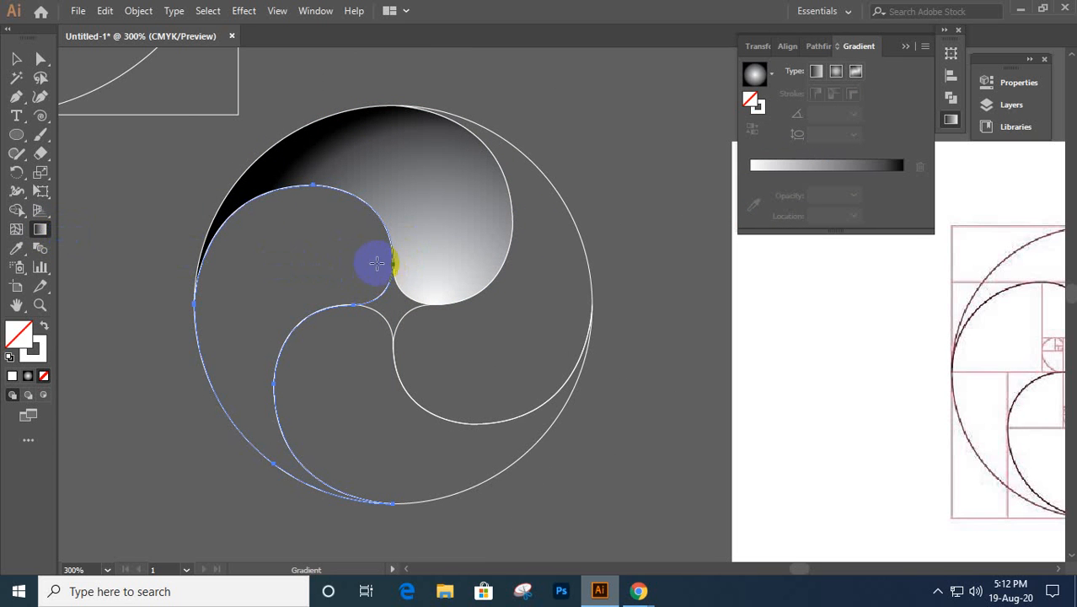
{"action": "left_click", "coordinate": [779, 168]}
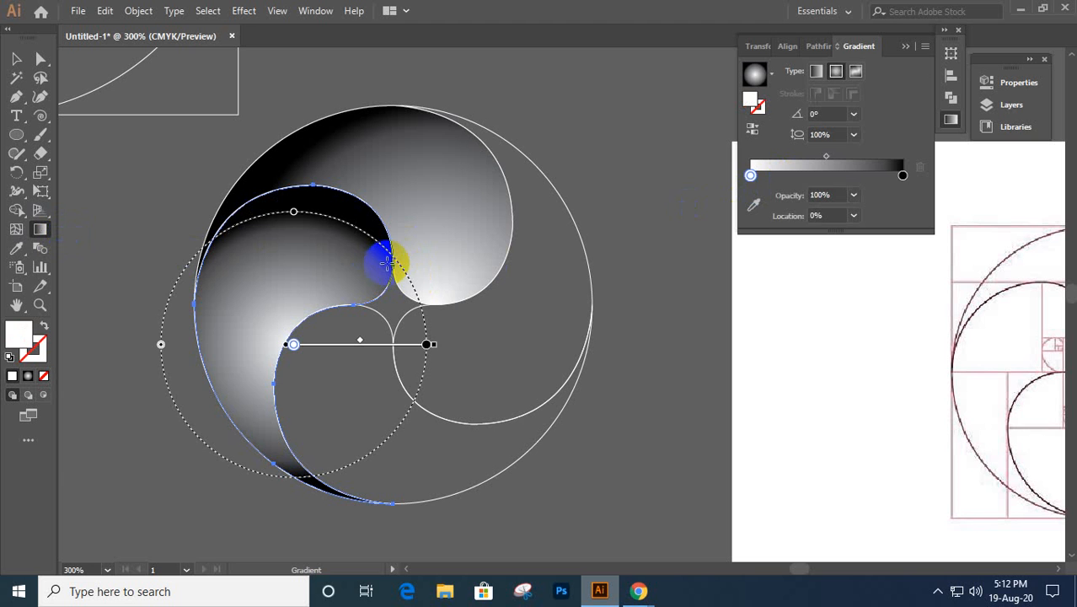
{"action": "mouse_move", "coordinate": [394, 263]}
{"action": "left_mouse_down"}
{"action": "mouse_move", "coordinate": [248, 260]}
{"action": "mouse_move", "coordinate": [194, 276]}
{"action": "left_mouse_up"}
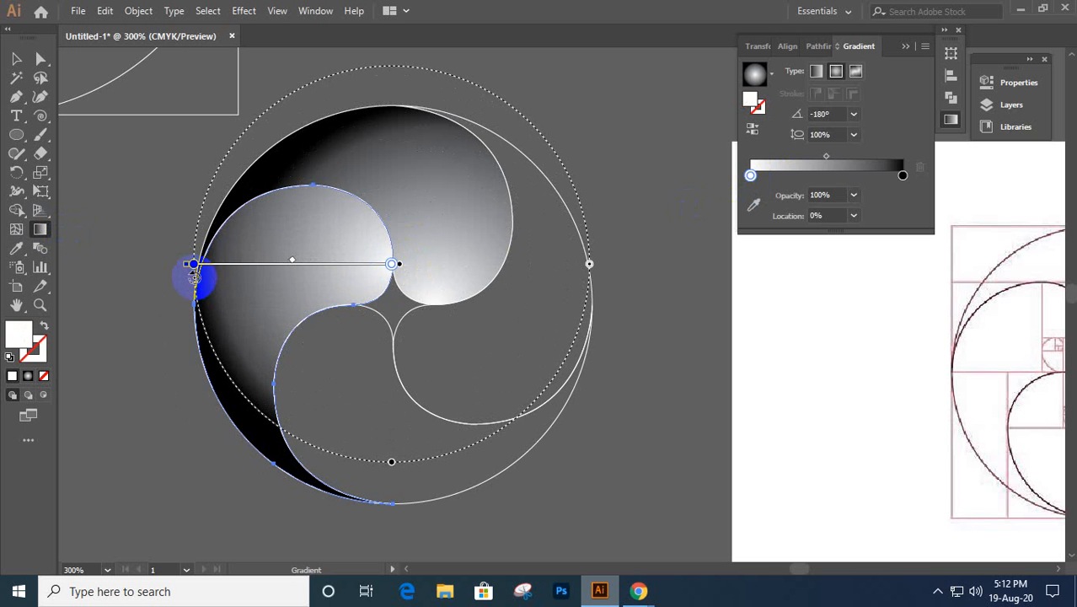
{"action": "key", "text": "v"}
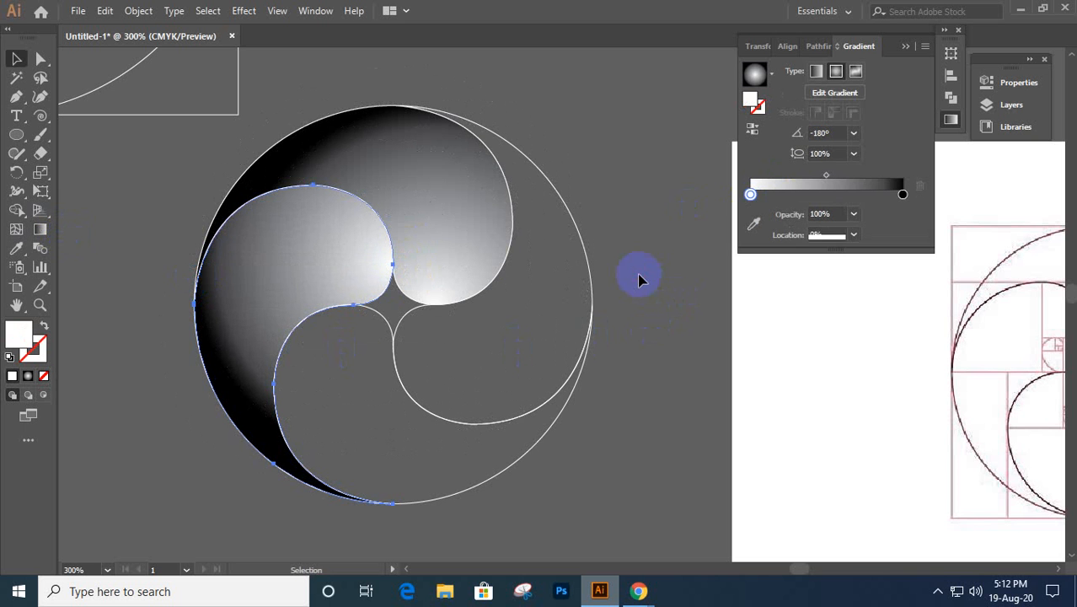
- Fill the bottom blade with a white-to-black radial gradient running at -90° from its inner end to the outer edge
{"action": "left_click", "coordinate": [382, 321]}
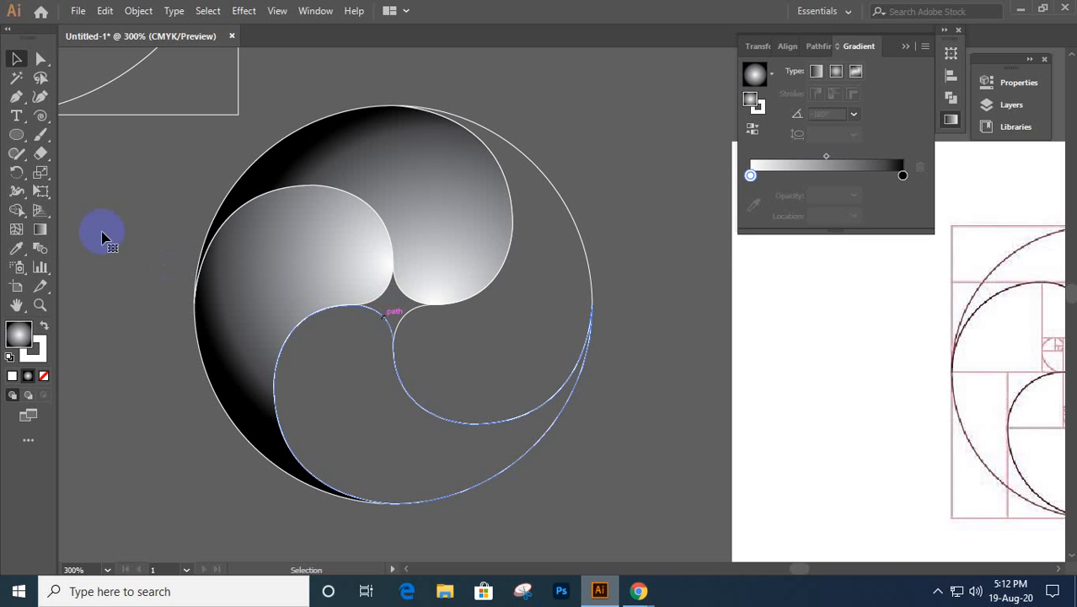
{"action": "left_click", "coordinate": [40, 229]}
{"action": "left_click", "coordinate": [776, 169]}
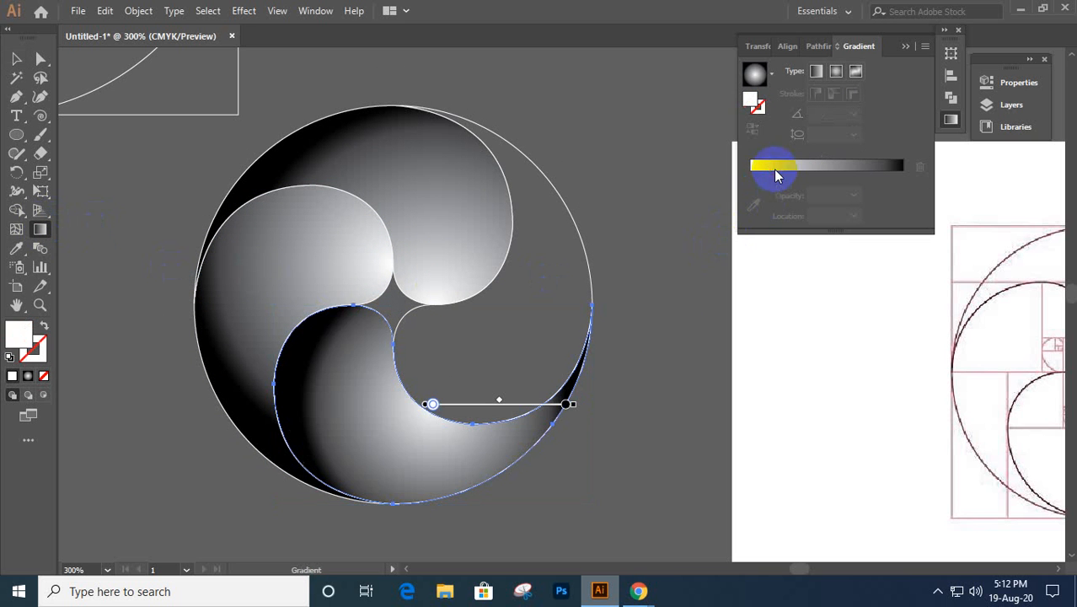
{"action": "left_click", "coordinate": [353, 307]}
{"action": "left_click_drag", "start_coordinate": [353, 306], "coordinate": [345, 497]}
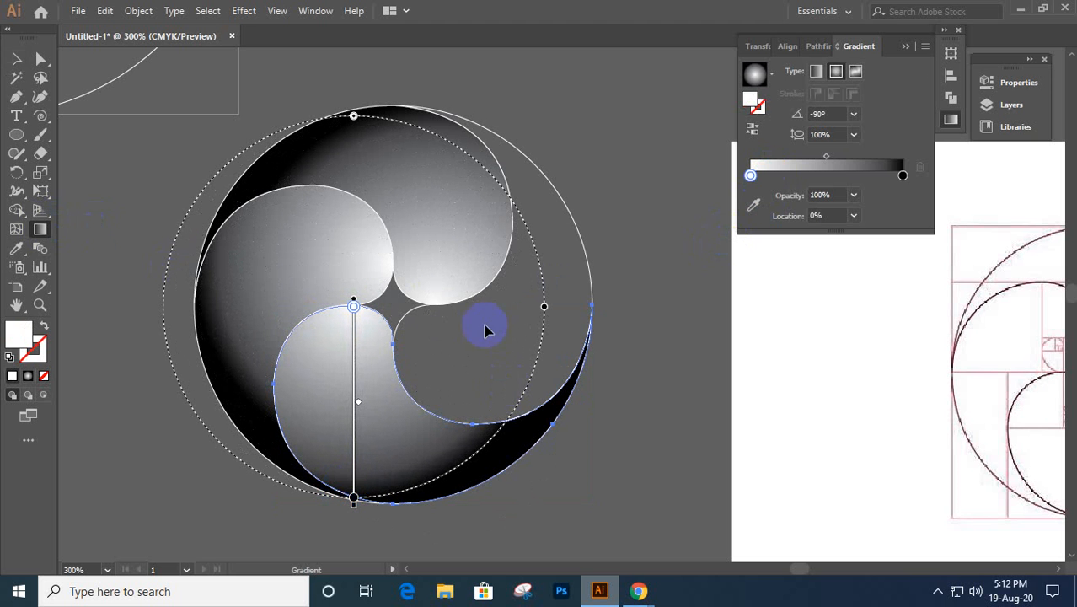
{"action": "key", "text": "v"}
- Fill the right blade with a white-to-black radial gradient running at 0° from its inner end outward, and deselect it
{"action": "left_click", "coordinate": [411, 310]}
{"action": "left_click", "coordinate": [44, 231]}
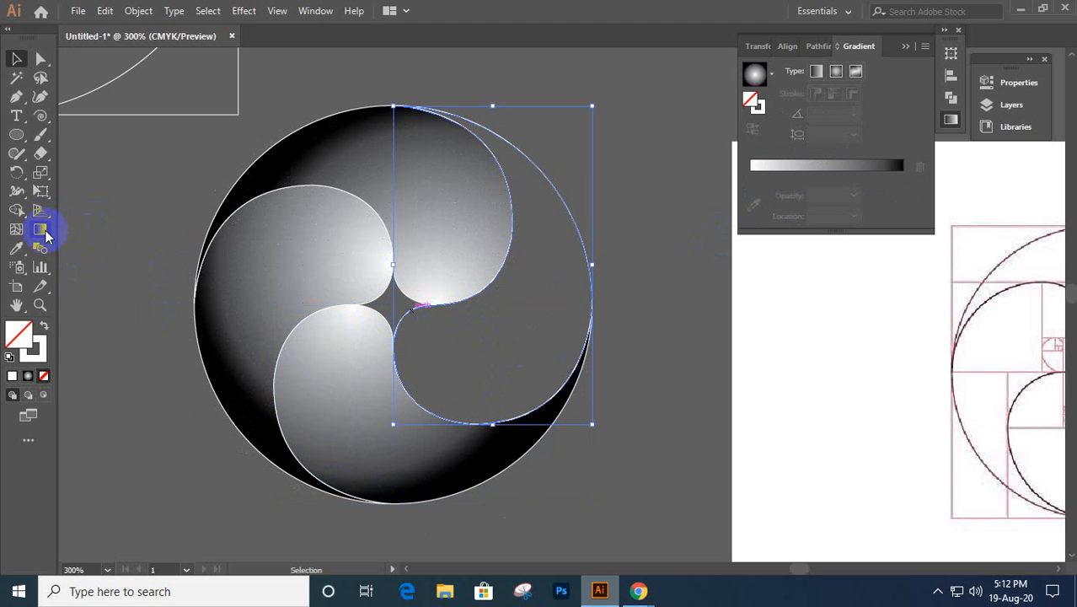
{"action": "left_click", "coordinate": [762, 167]}
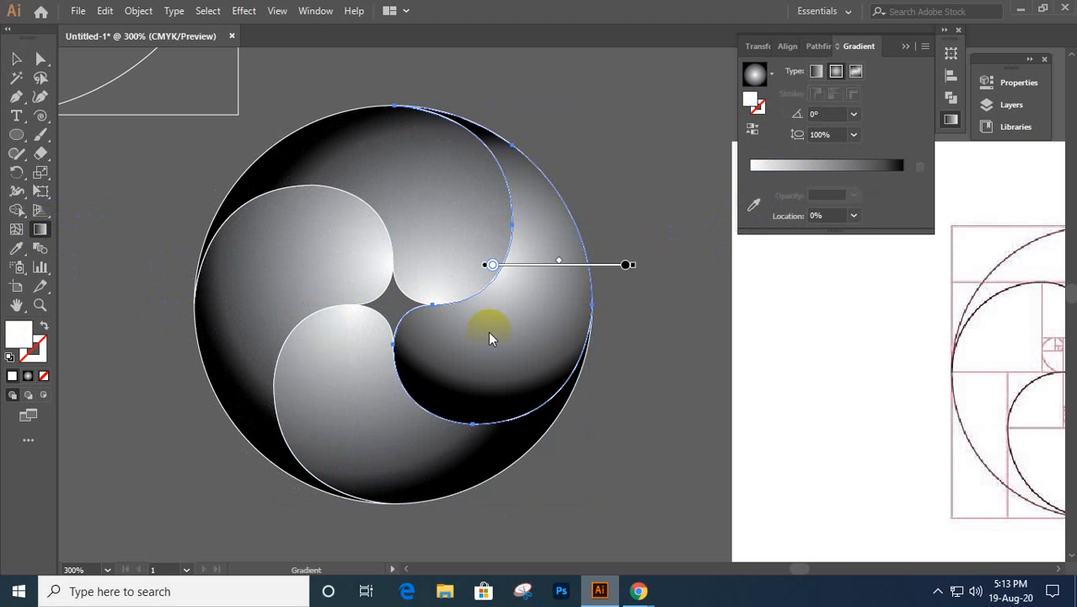
{"action": "left_click", "coordinate": [393, 344]}
{"action": "left_click_drag", "start_coordinate": [392, 344], "coordinate": [590, 352]}
{"action": "left_click", "coordinate": [16, 59]}
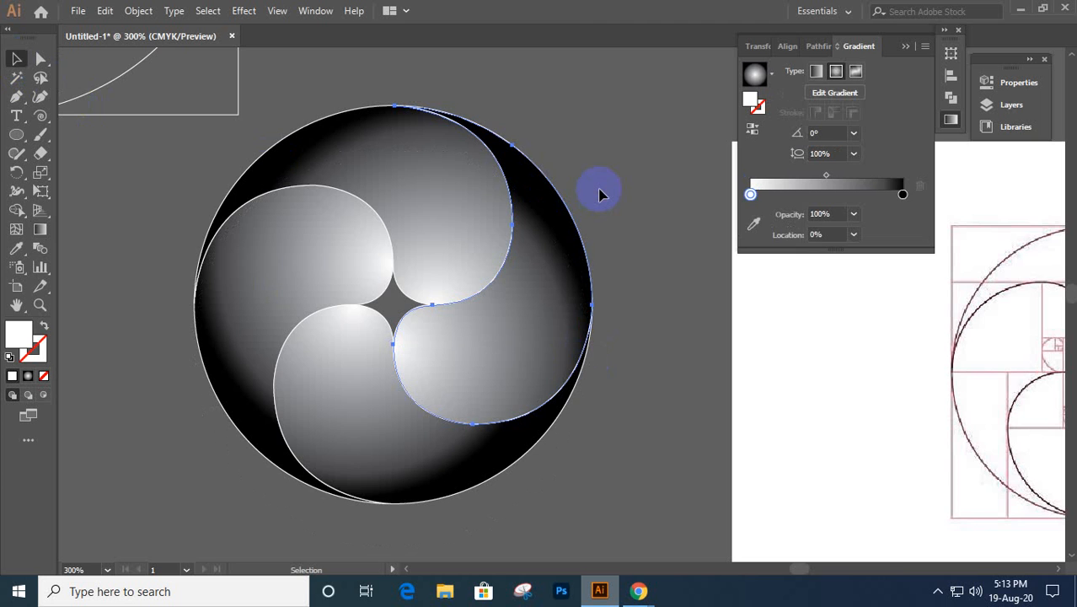
{"action": "left_click", "coordinate": [642, 257]}
- Select all four blades and move the swirl just below the artboard, under the black reference logo
{"action": "key", "text": "ctrl+minus"}
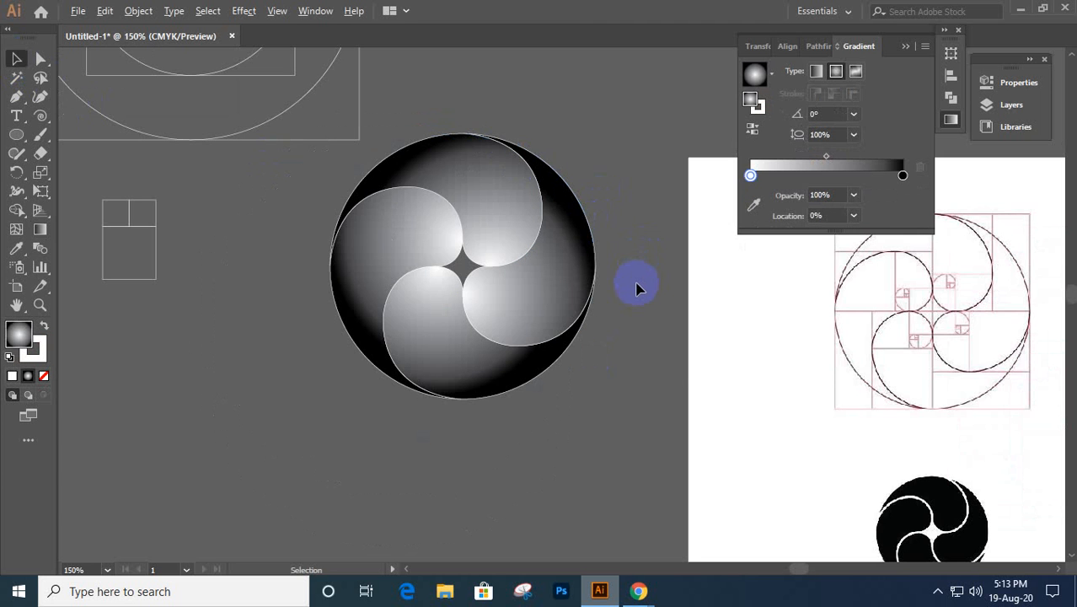
{"action": "scroll", "coordinate": [637, 284], "scroll_direction": "down", "scroll_amount": 2}
{"action": "left_click_drag", "start_coordinate": [616, 332], "coordinate": [590, 332]}
{"action": "left_click_drag", "start_coordinate": [607, 221], "coordinate": [527, 318]}
{"action": "left_click_drag", "start_coordinate": [573, 278], "coordinate": [733, 436]}
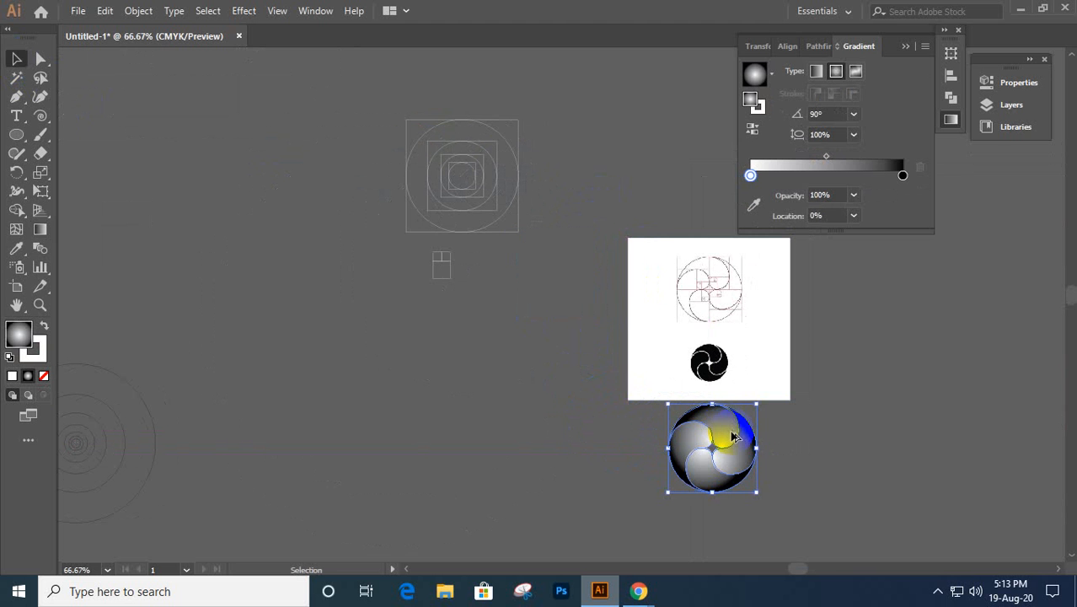
- Replace the gradient fill of all four swirl blades with solid black
{"action": "scroll", "coordinate": [729, 455], "scroll_direction": "up", "scroll_amount": 4}
{"action": "left_click_drag", "start_coordinate": [647, 312], "coordinate": [627, 279]}
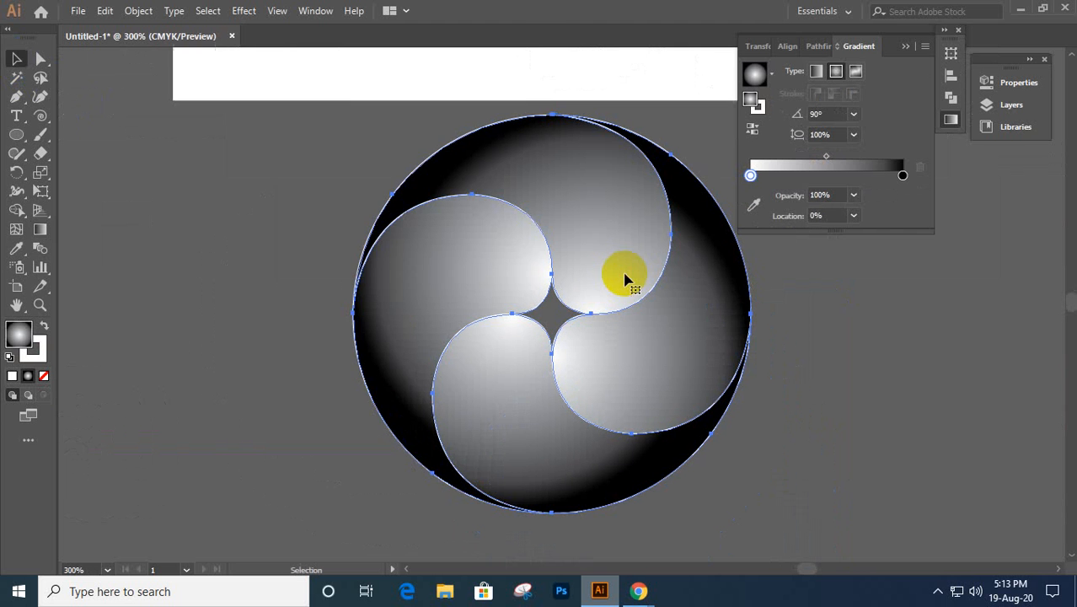
{"action": "key", "text": "ctrl+minus"}
{"action": "key", "text": "ctrl+minus"}
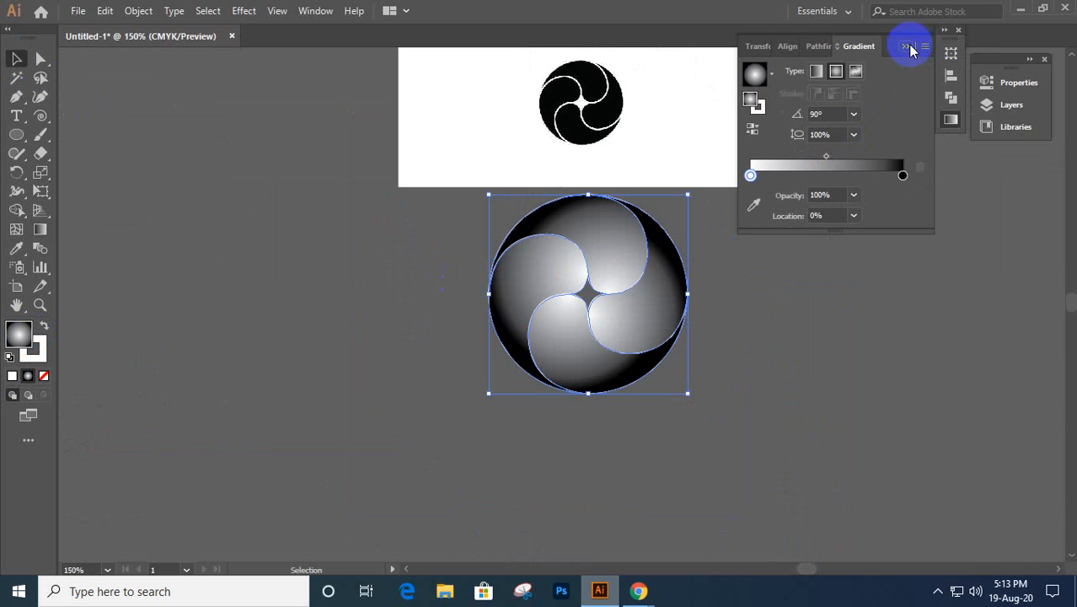
{"action": "left_click", "coordinate": [958, 29]}
{"action": "left_click", "coordinate": [1010, 91]}
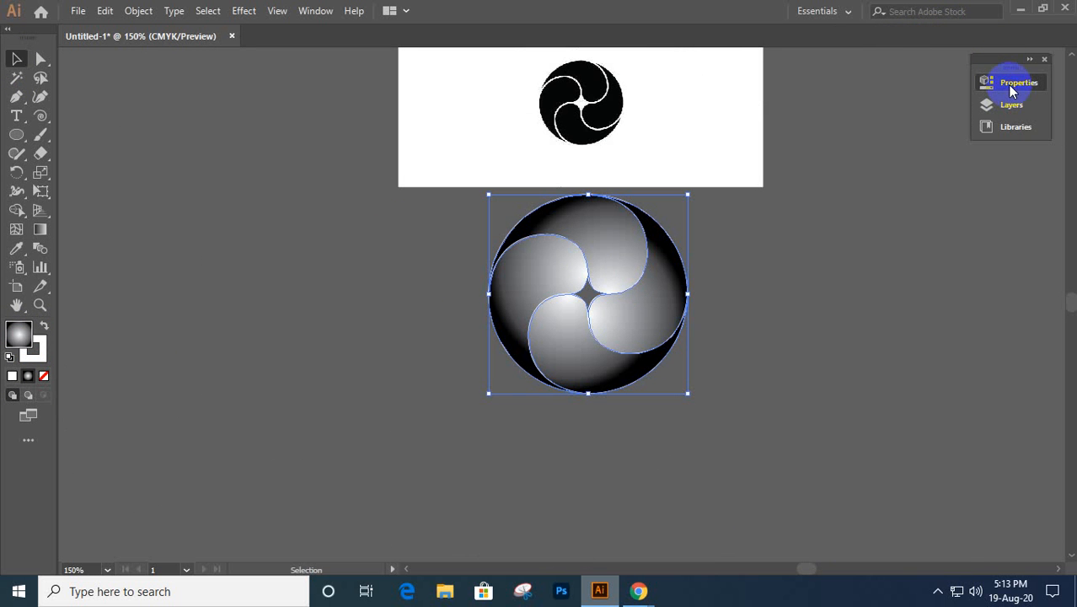
{"action": "left_click", "coordinate": [827, 319]}
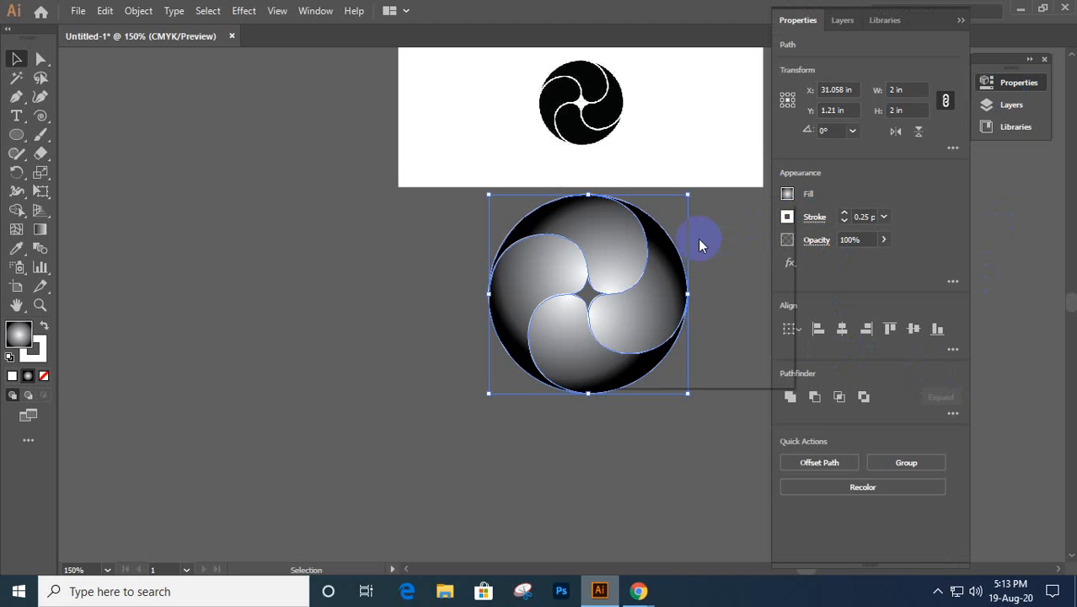
{"action": "left_click", "coordinate": [787, 193]}
{"action": "left_click", "coordinate": [648, 250]}
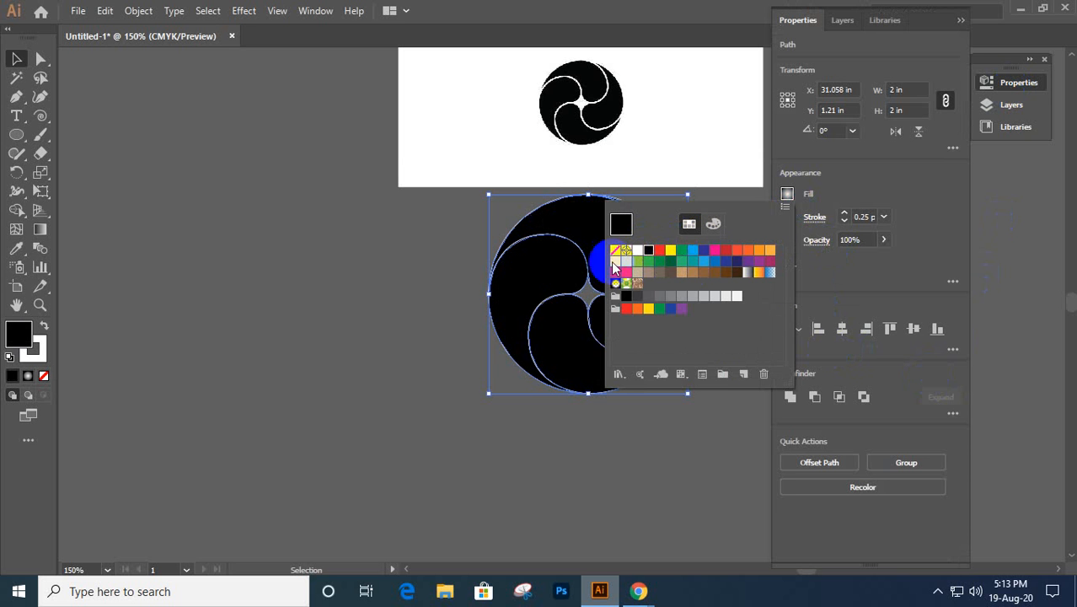
{"action": "left_click", "coordinate": [509, 279]}
{"action": "left_click_drag", "start_coordinate": [506, 282], "coordinate": [431, 365]}
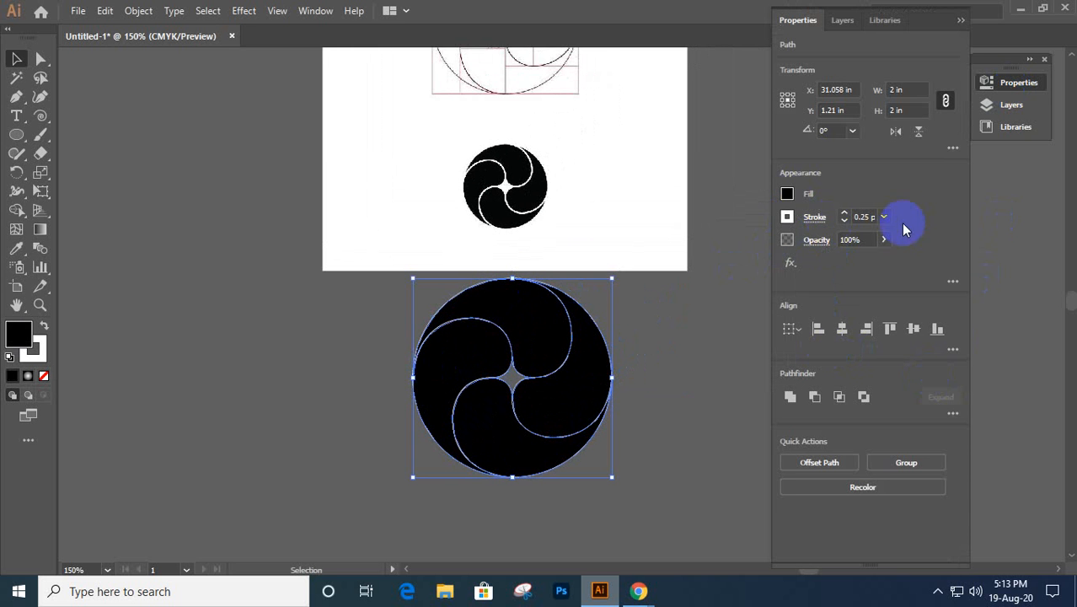
- Try a 2 pt white stroke on the blades, set the stroke weight to 1 pt and deselect the artwork
{"action": "left_click", "coordinate": [866, 217]}
{"action": "type", "text": "1"}
{"action": "key", "text": "Return"}
{"action": "type", "text": "2"}
{"action": "key", "text": "Return"}
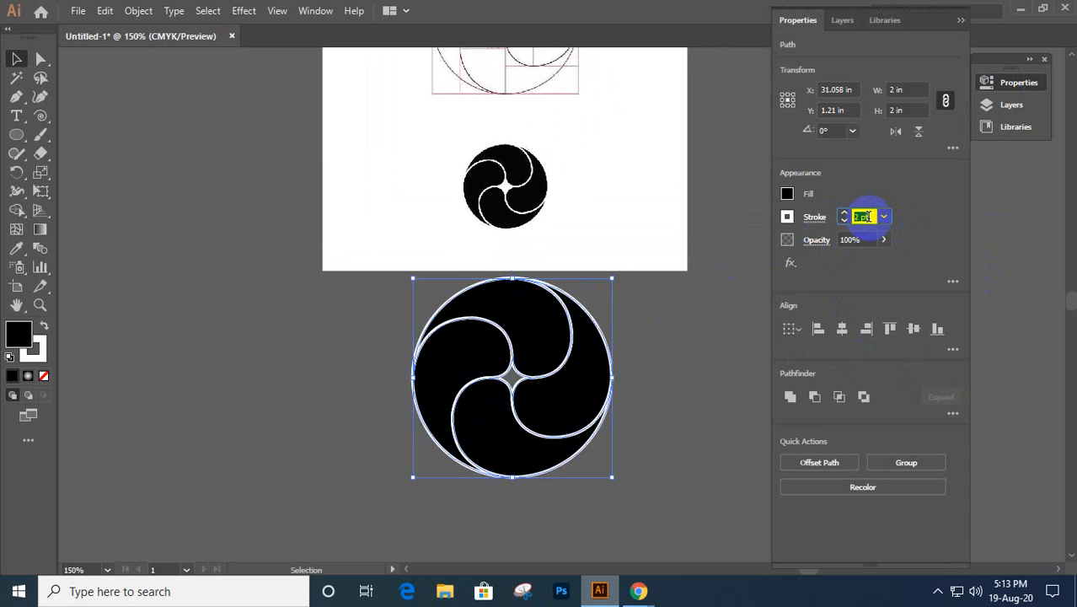
{"action": "type", "text": "1"}
{"action": "key", "text": "Return"}
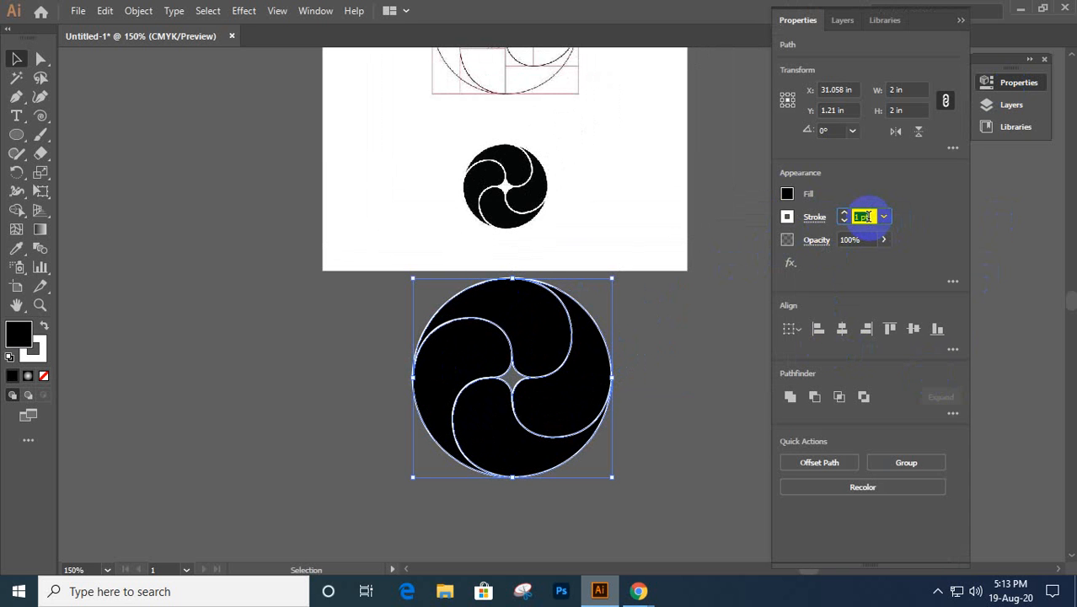
{"action": "left_click", "coordinate": [677, 301]}
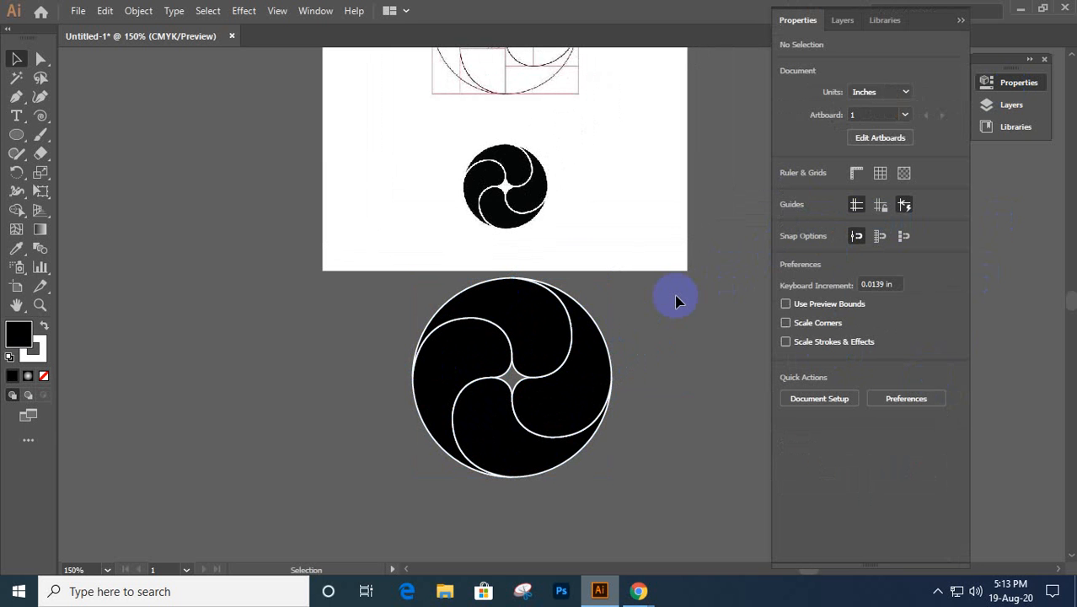
- Group the four blades and scale the logo down proportionally to 0.862 in wide and high
{"action": "left_click_drag", "start_coordinate": [358, 315], "coordinate": [577, 412]}
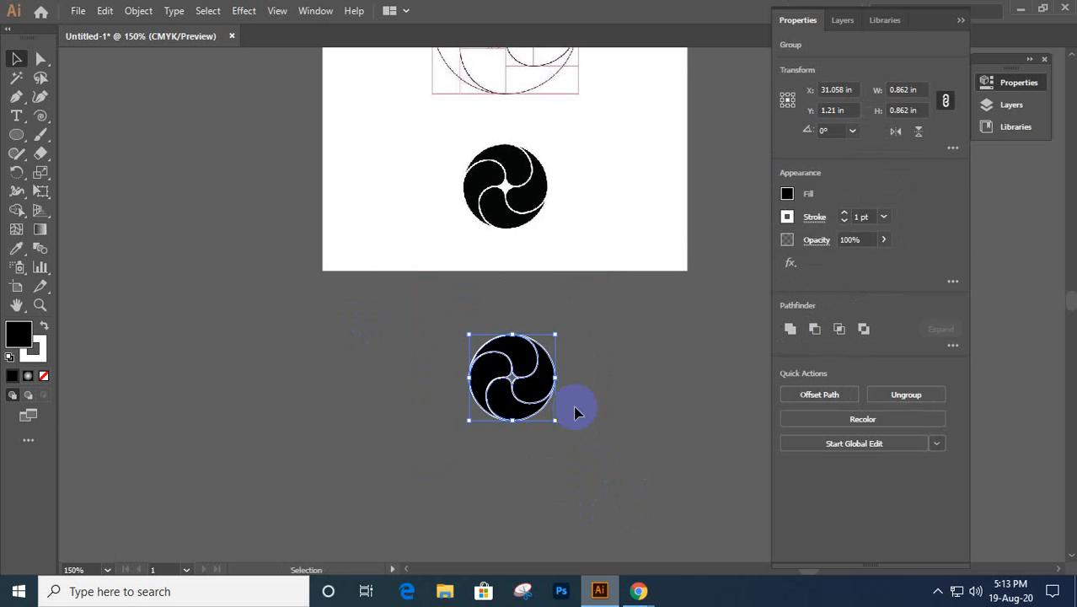
- Move the recreated swirl onto the artboard beside the black reference logo, deselect it and collapse the Properties panel
{"action": "left_click_drag", "start_coordinate": [538, 379], "coordinate": [635, 195]}
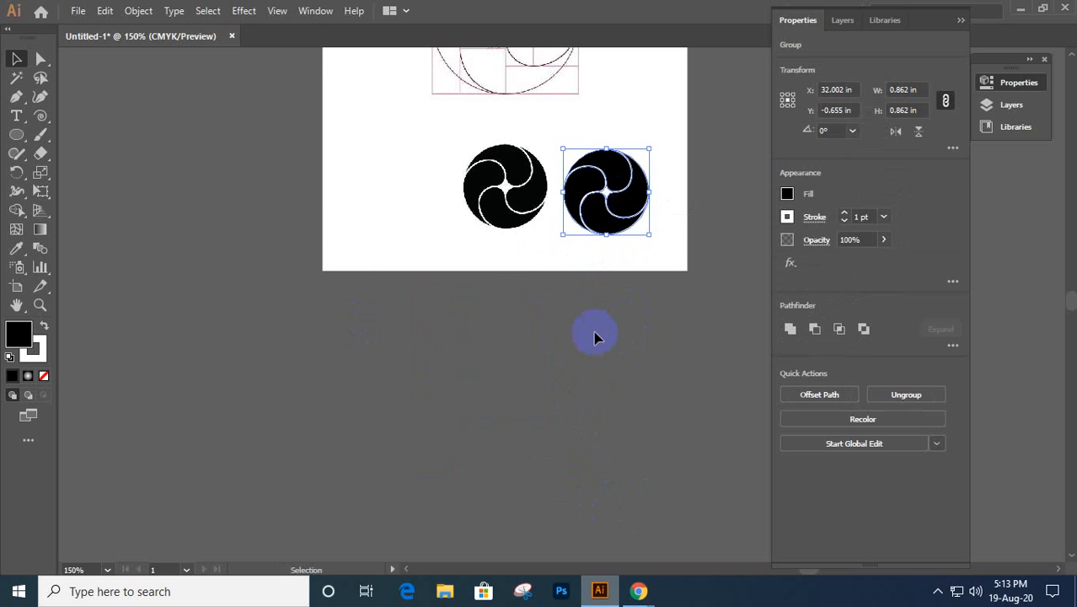
{"action": "left_click", "coordinate": [570, 170]}
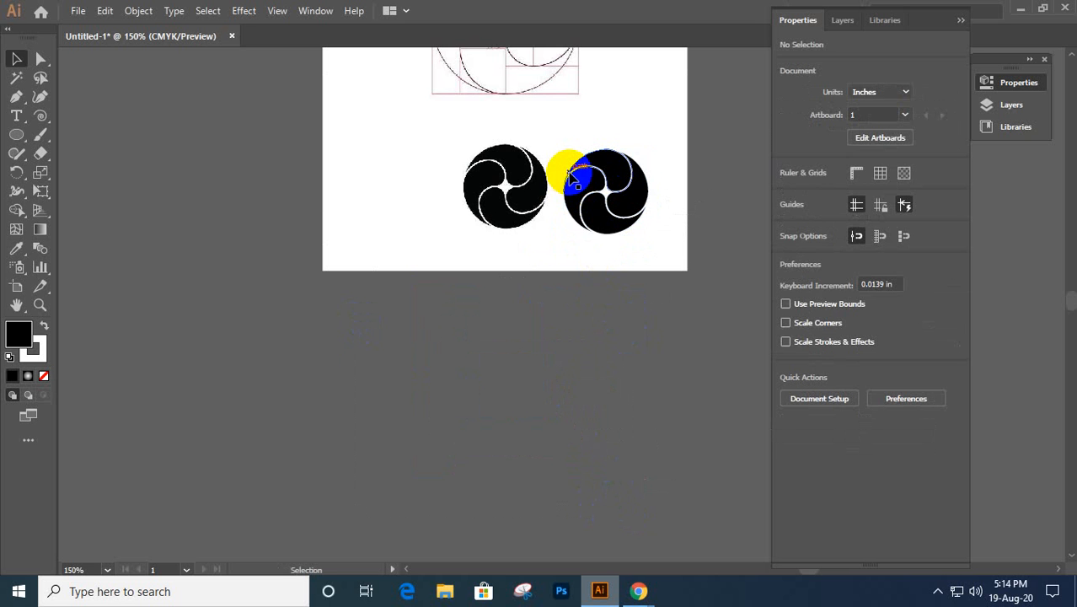
{"action": "scroll", "coordinate": [570, 170], "scroll_direction": "up", "scroll_amount": 4}
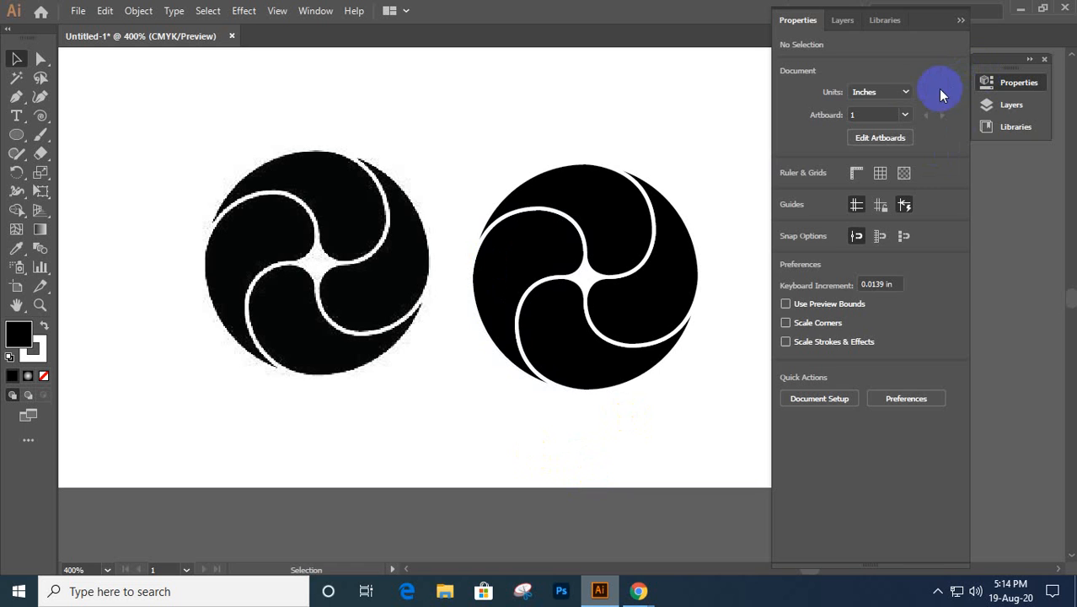
{"action": "left_click", "coordinate": [962, 21]}
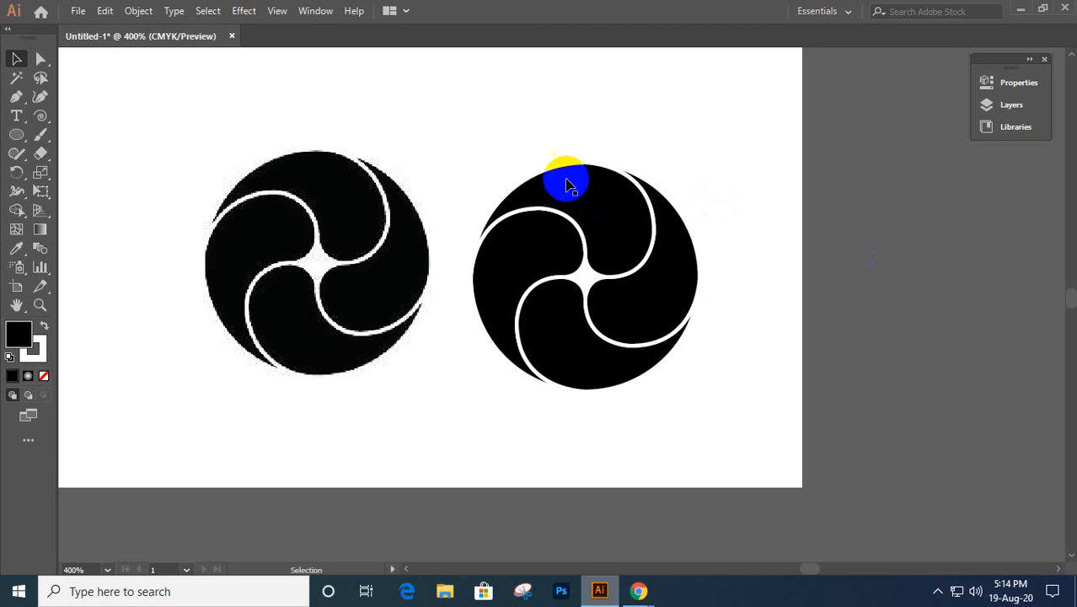
- Reposition the reference image so its black logo sits level beside the recreated swirl, and deselect it
{"action": "left_click_drag", "start_coordinate": [567, 183], "coordinate": [577, 278]}
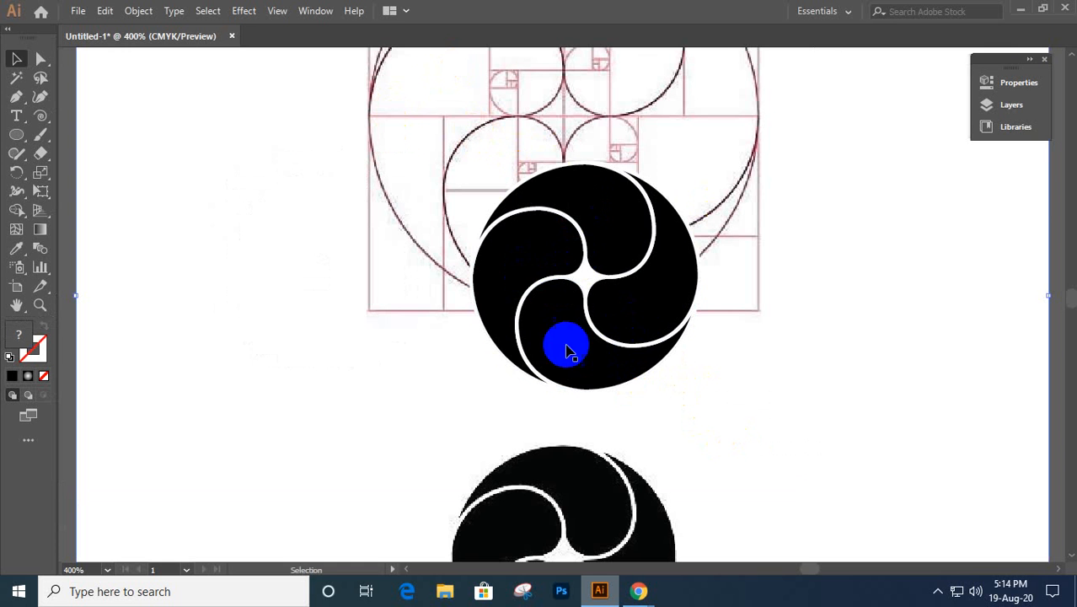
{"action": "left_click_drag", "start_coordinate": [805, 458], "coordinate": [538, 174]}
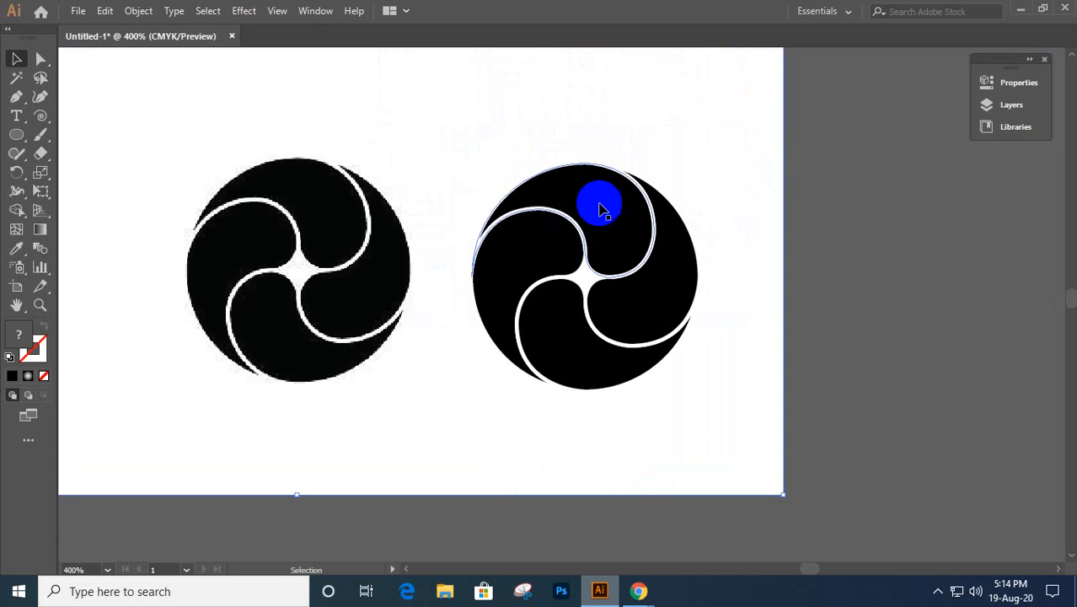
{"action": "left_click_drag", "start_coordinate": [602, 210], "coordinate": [610, 241]}
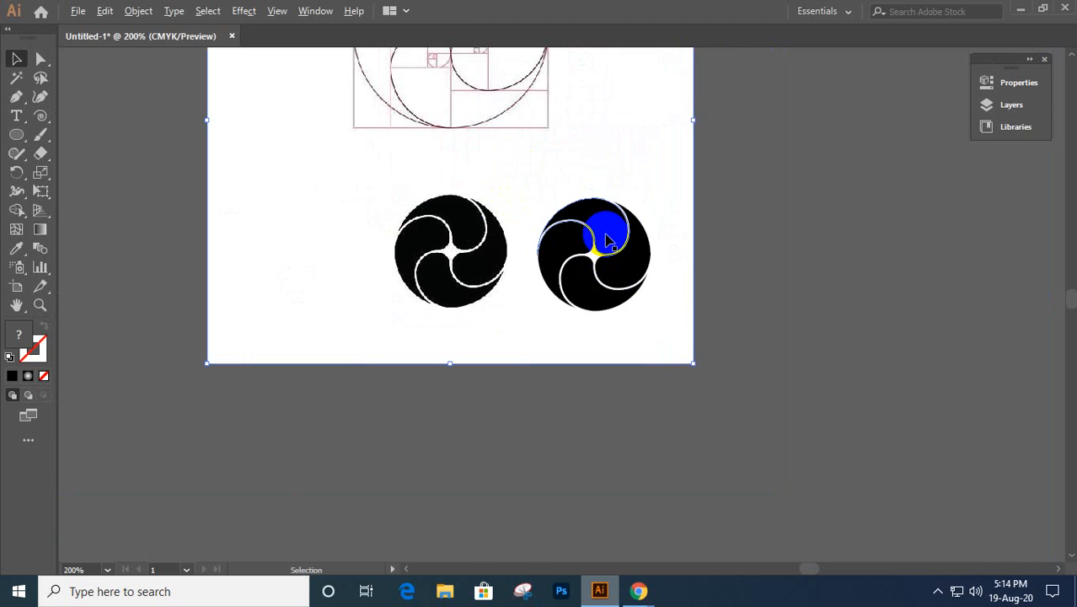
{"action": "scroll", "coordinate": [605, 235], "scroll_direction": "down", "scroll_amount": 2}
{"action": "left_click_drag", "start_coordinate": [603, 207], "coordinate": [587, 311]}
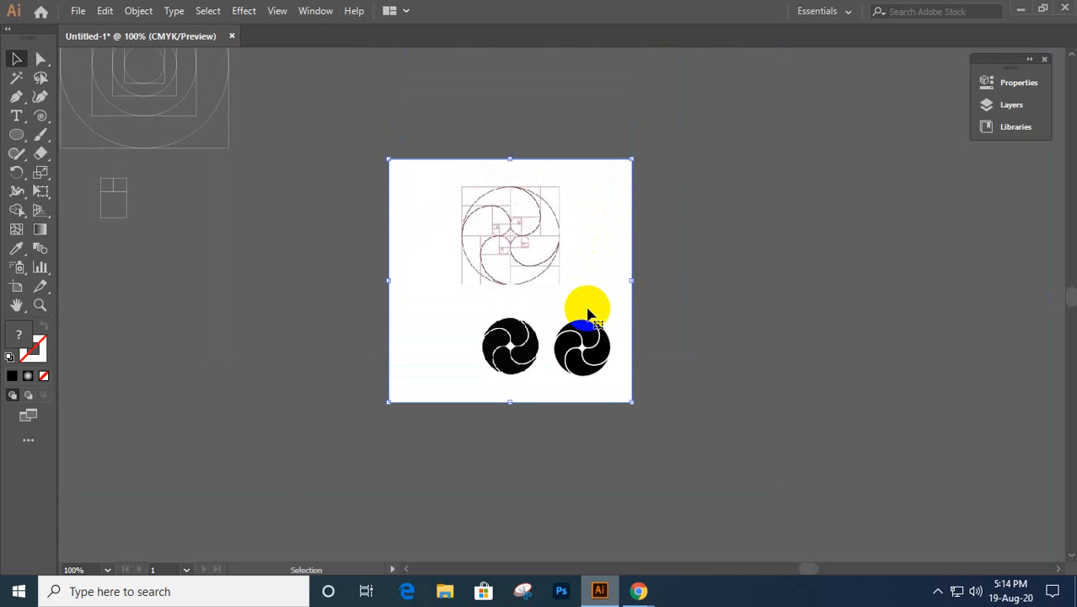
{"action": "mouse_move", "coordinate": [376, 140]}
{"action": "left_mouse_down"}
{"action": "mouse_move", "coordinate": [553, 401]}
{"action": "mouse_move", "coordinate": [353, 149]}
{"action": "left_mouse_up"}
{"action": "left_click", "coordinate": [493, 217]}
{"action": "left_click", "coordinate": [598, 344]}
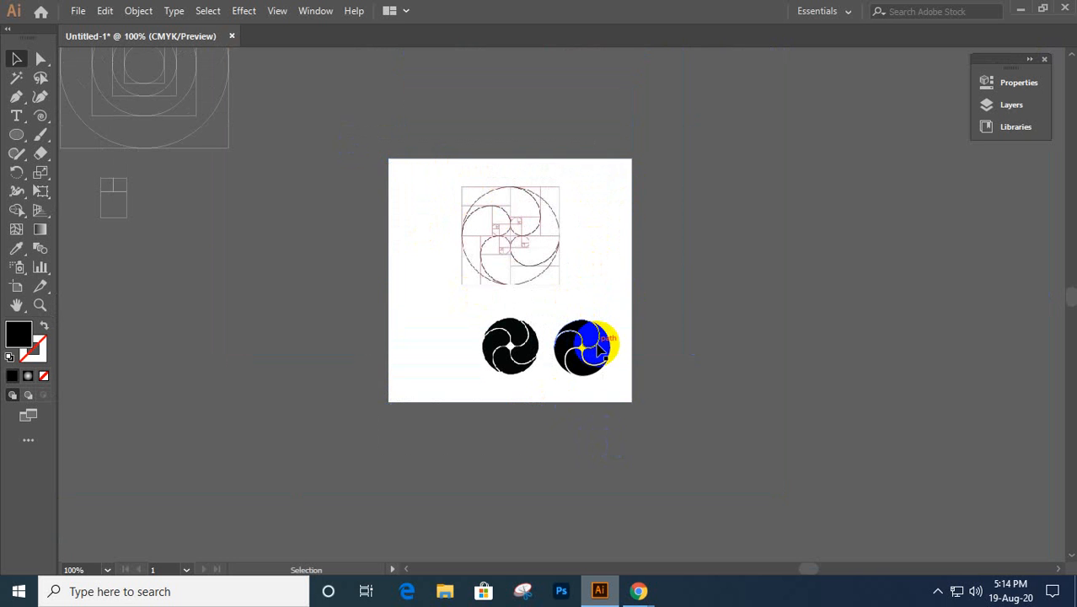
- Compare the recreated swirl with the reference logo up close and from farther away
{"action": "scroll", "coordinate": [594, 332], "scroll_direction": "up", "scroll_amount": 4}
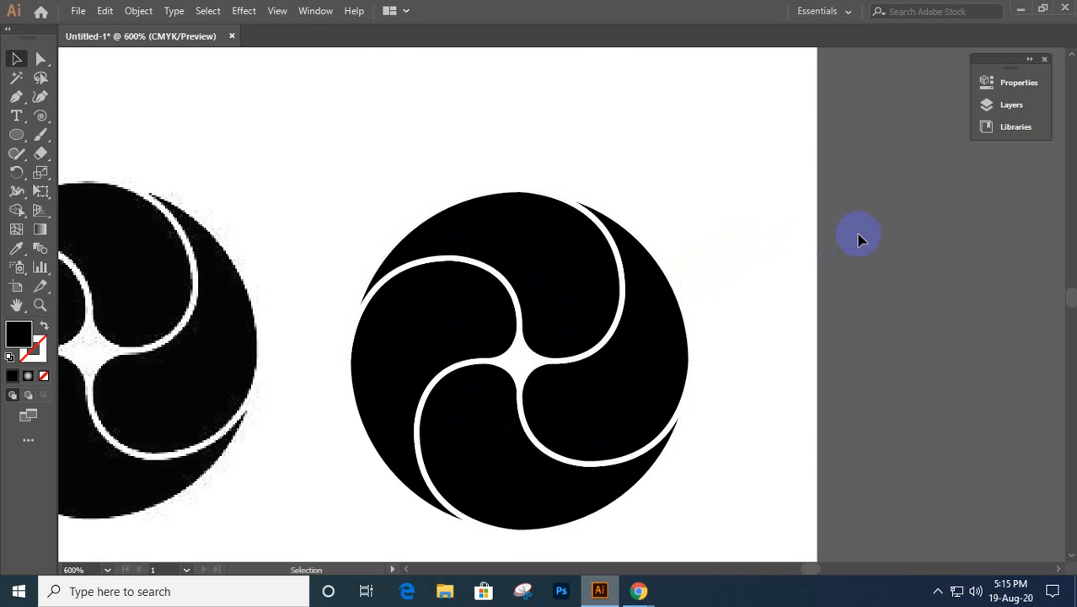
{"action": "scroll", "coordinate": [859, 241], "scroll_direction": "down", "scroll_amount": 2}
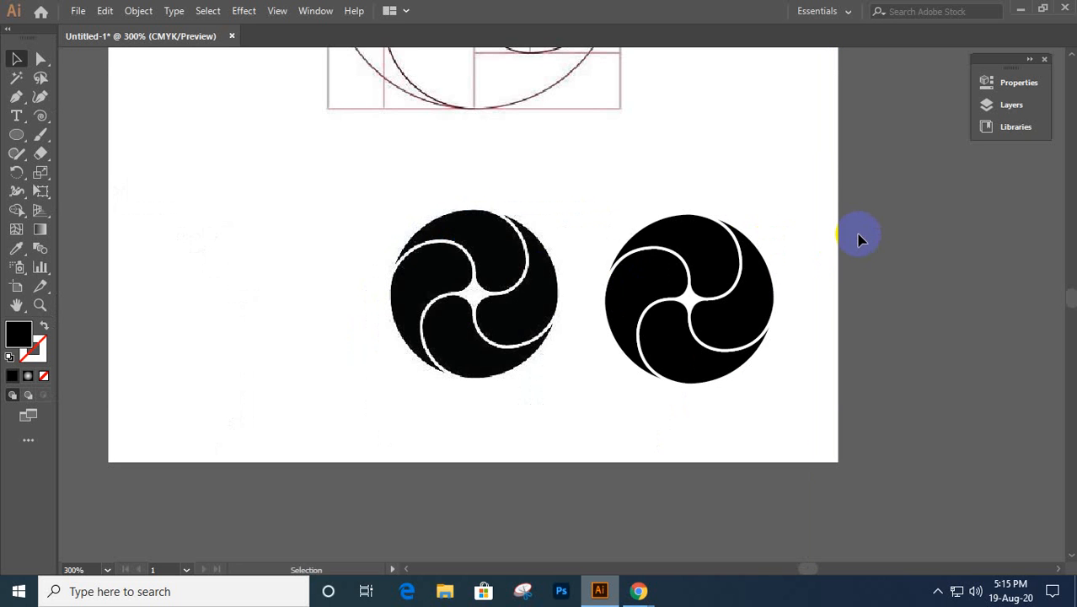
{"action": "scroll", "coordinate": [858, 239], "scroll_direction": "down", "scroll_amount": 2}
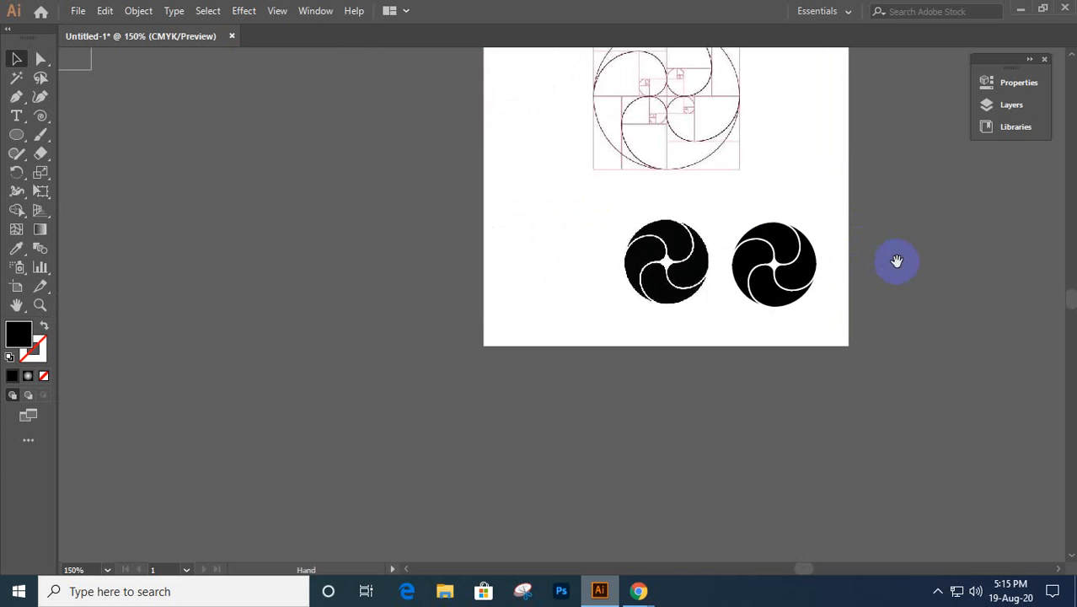
{"action": "left_click_drag", "start_coordinate": [894, 260], "coordinate": [738, 302]}
- Switch to the Chrome window with the golden ratio image search and show the Google Meet call
{"action": "mouse_move", "coordinate": [638, 594]}
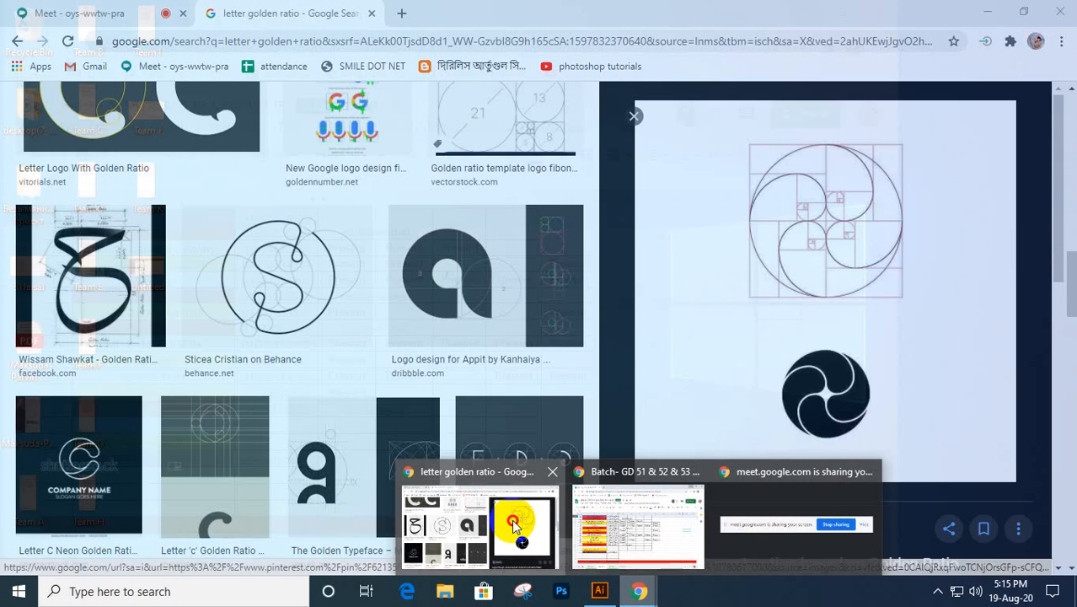
{"action": "left_click", "coordinate": [511, 519]}
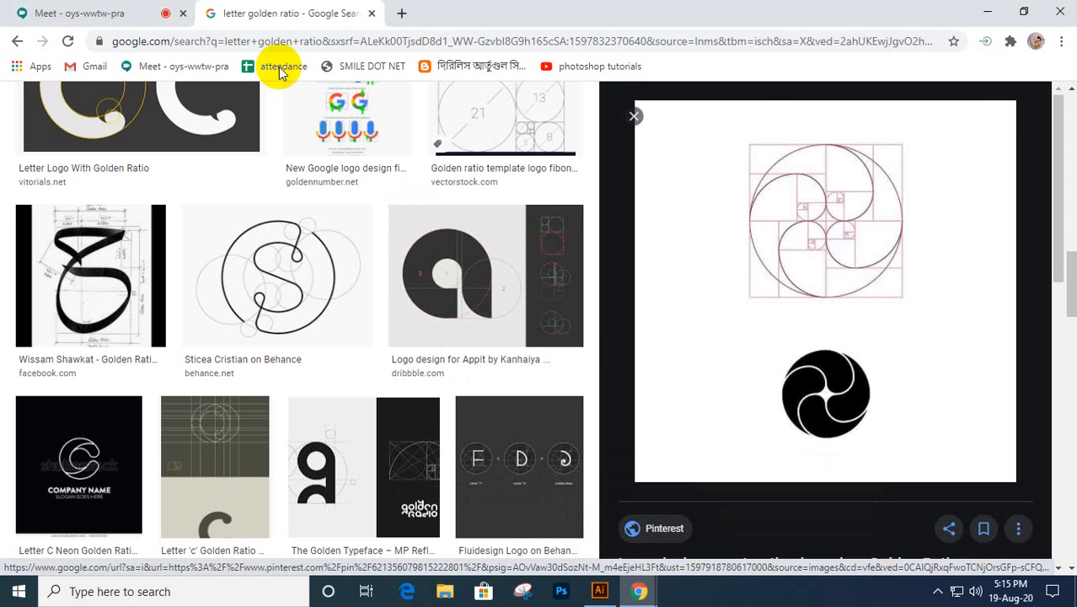
{"action": "left_click", "coordinate": [85, 16]}
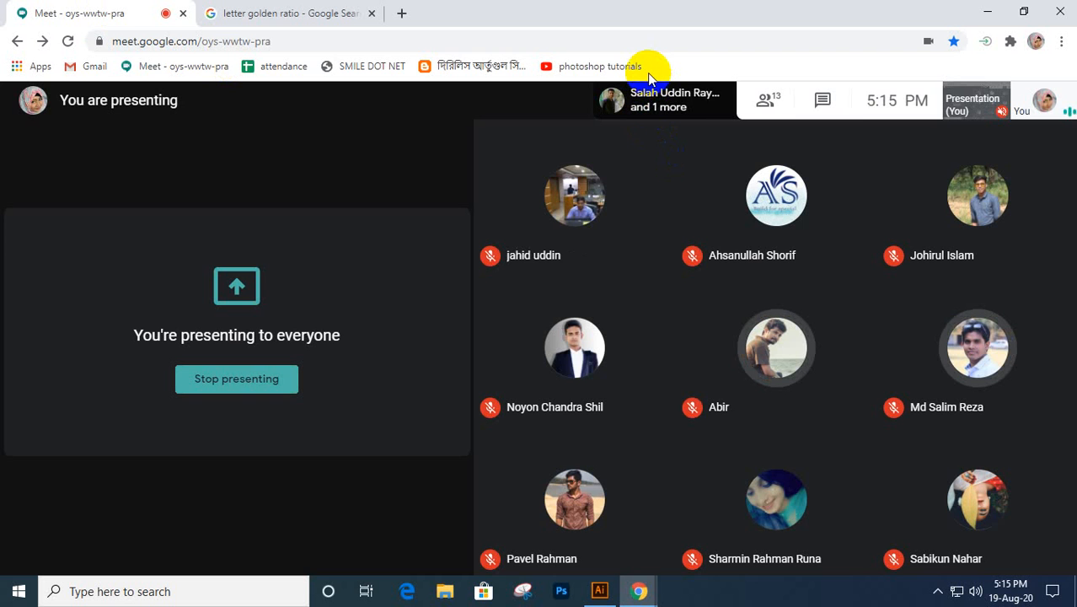
- Switch to the batch attendance spreadsheet in Google Sheets, review the GD 52 attendance and open the GD 54 sheet
{"action": "mouse_move", "coordinate": [639, 591]}
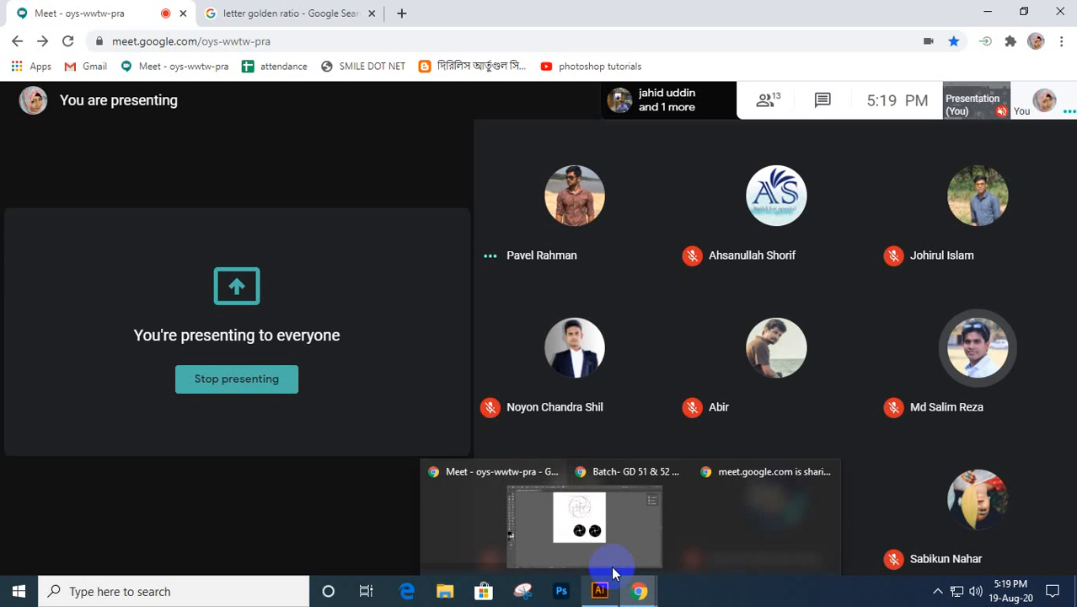
{"action": "left_click", "coordinate": [642, 593]}
{"action": "left_click", "coordinate": [634, 533]}
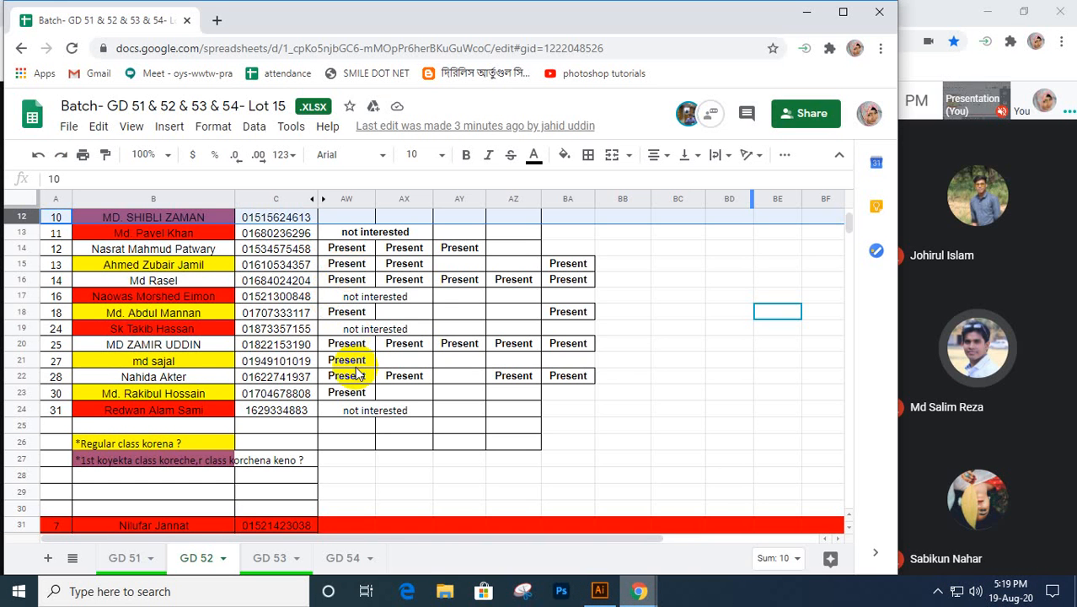
{"action": "scroll", "coordinate": [396, 405], "scroll_direction": "up", "scroll_amount": 2}
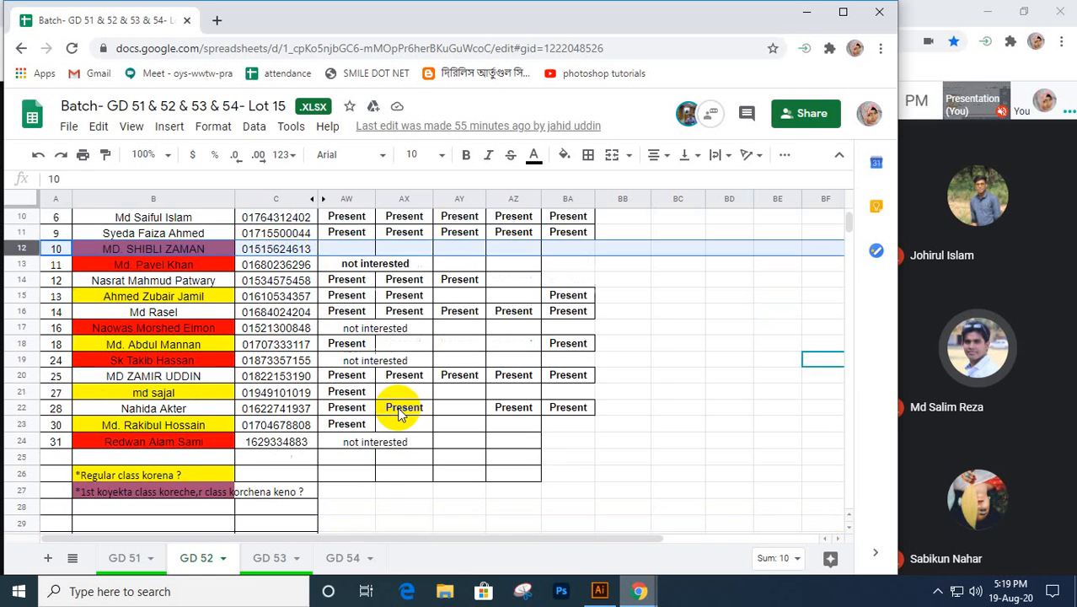
{"action": "scroll", "coordinate": [401, 416], "scroll_direction": "up", "scroll_amount": 2}
{"action": "scroll", "coordinate": [401, 414], "scroll_direction": "up", "scroll_amount": 1}
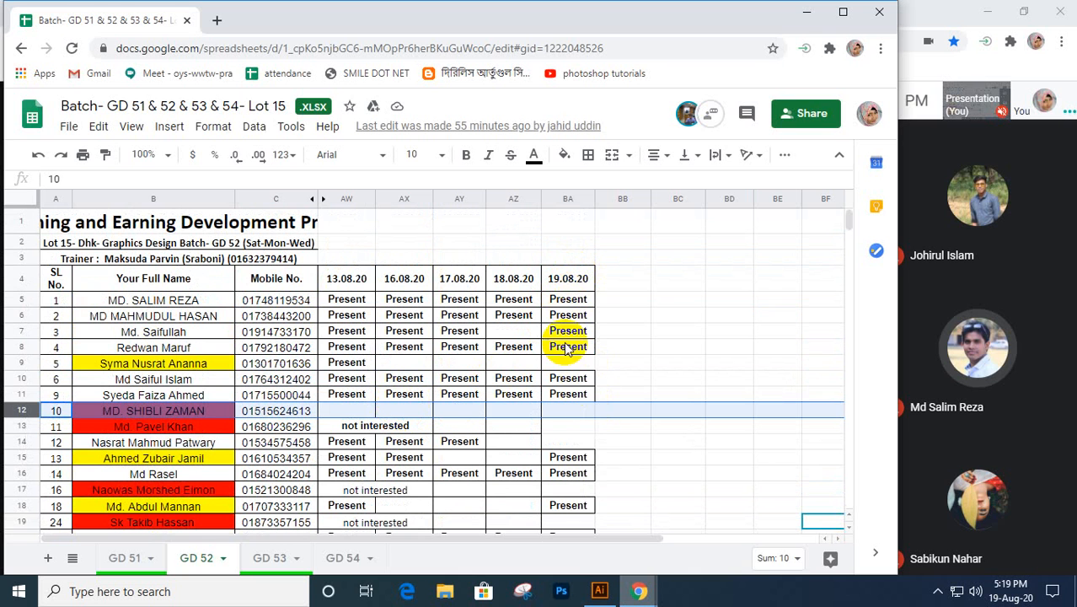
{"action": "left_click", "coordinate": [352, 562]}
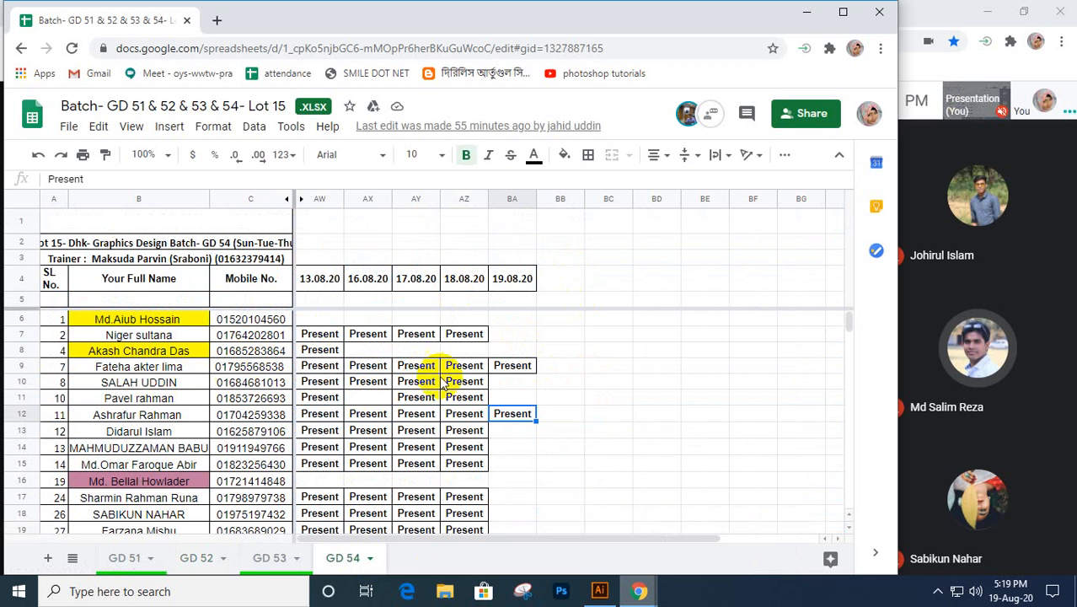
- Copy the "Present" mark from cell BA9 into cell BA20 for the 19.08.20 attendance
{"action": "left_click", "coordinate": [511, 371]}
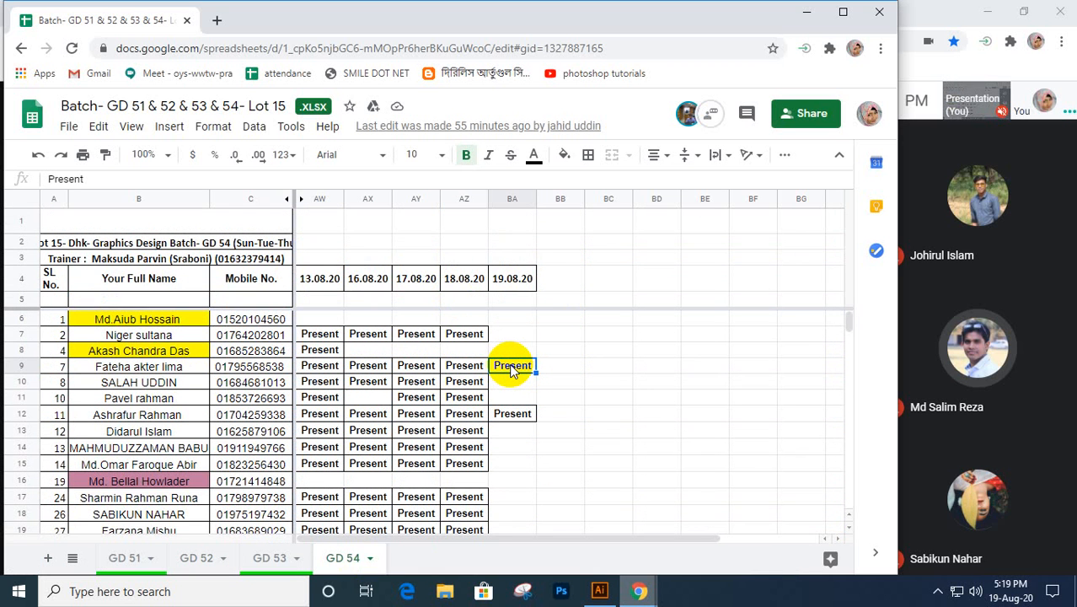
{"action": "key", "text": "ctrl+c"}
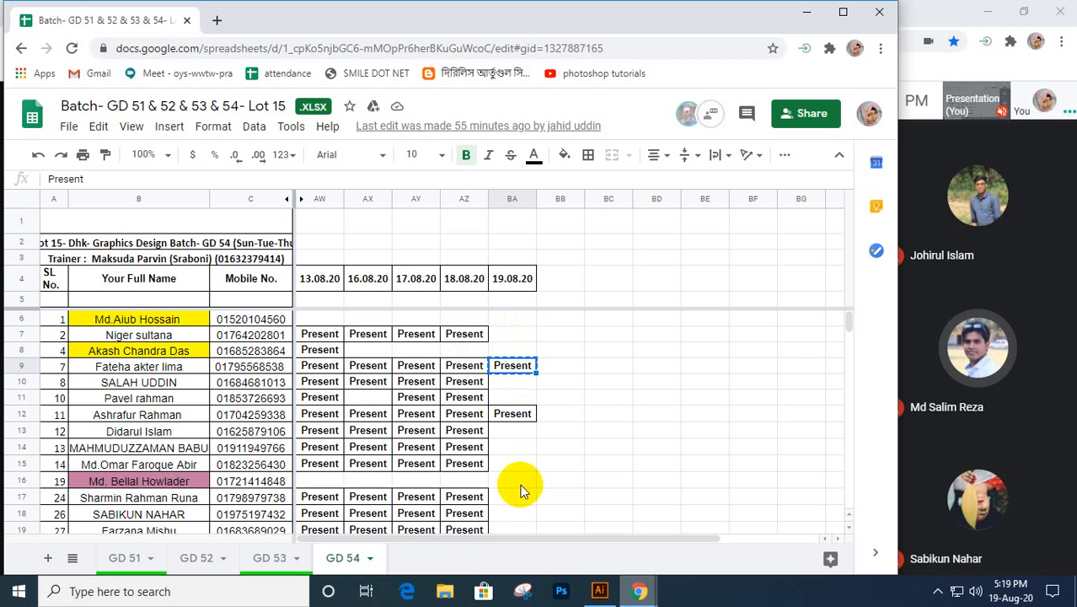
{"action": "scroll", "coordinate": [520, 488], "scroll_direction": "down", "scroll_amount": 2}
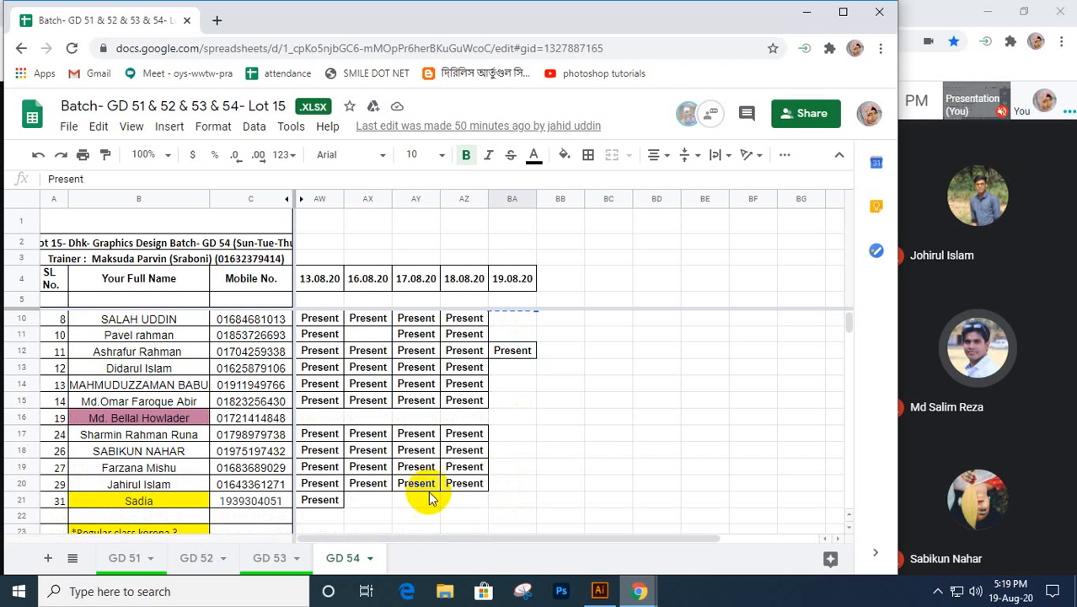
{"action": "left_click", "coordinate": [516, 499]}
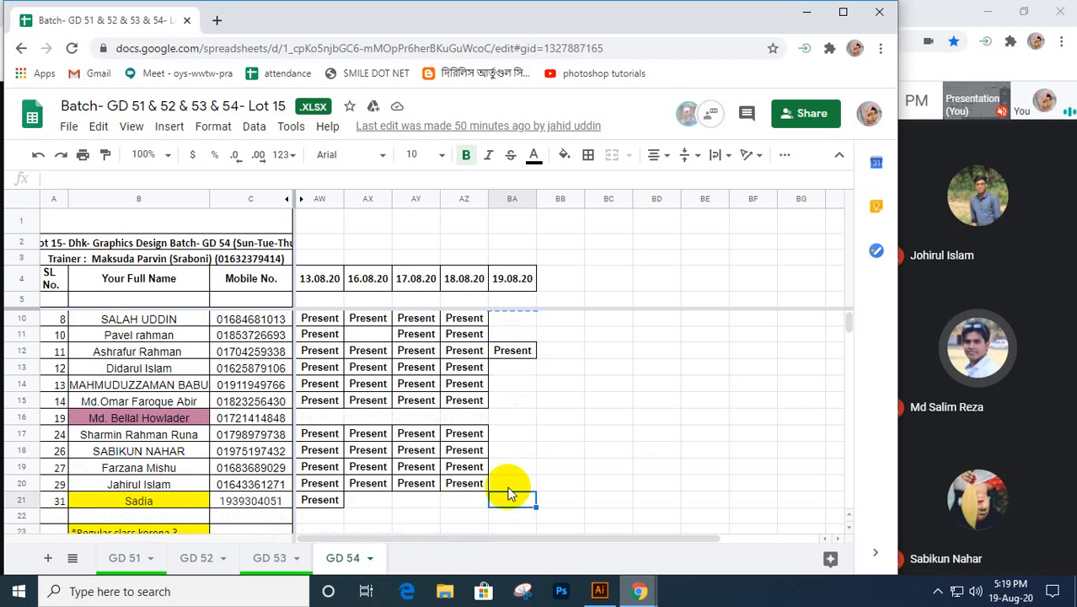
{"action": "left_click", "coordinate": [508, 484]}
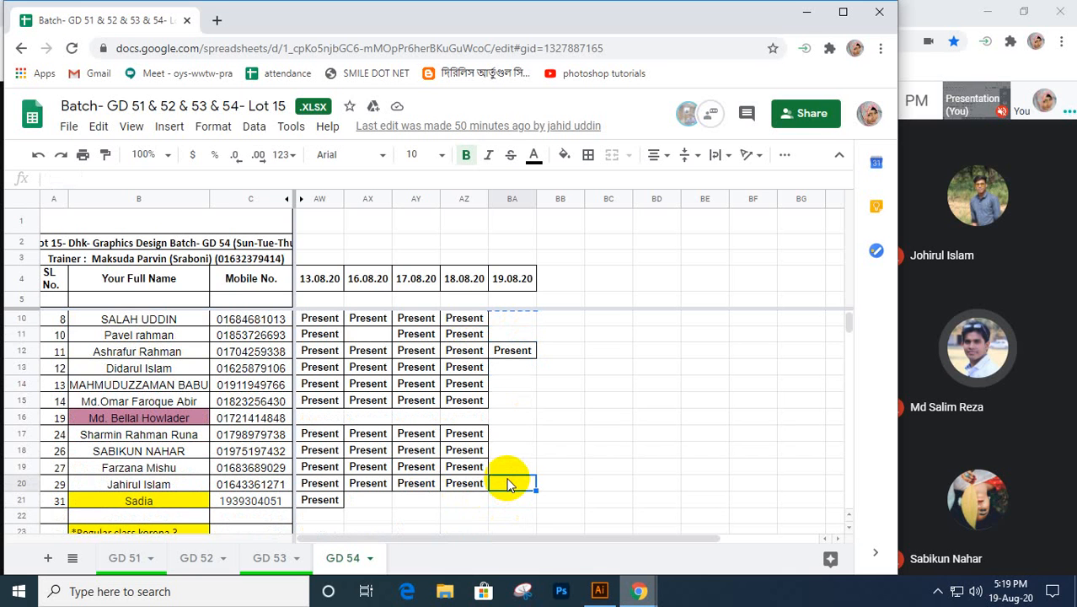
{"action": "key", "text": "ctrl+v"}
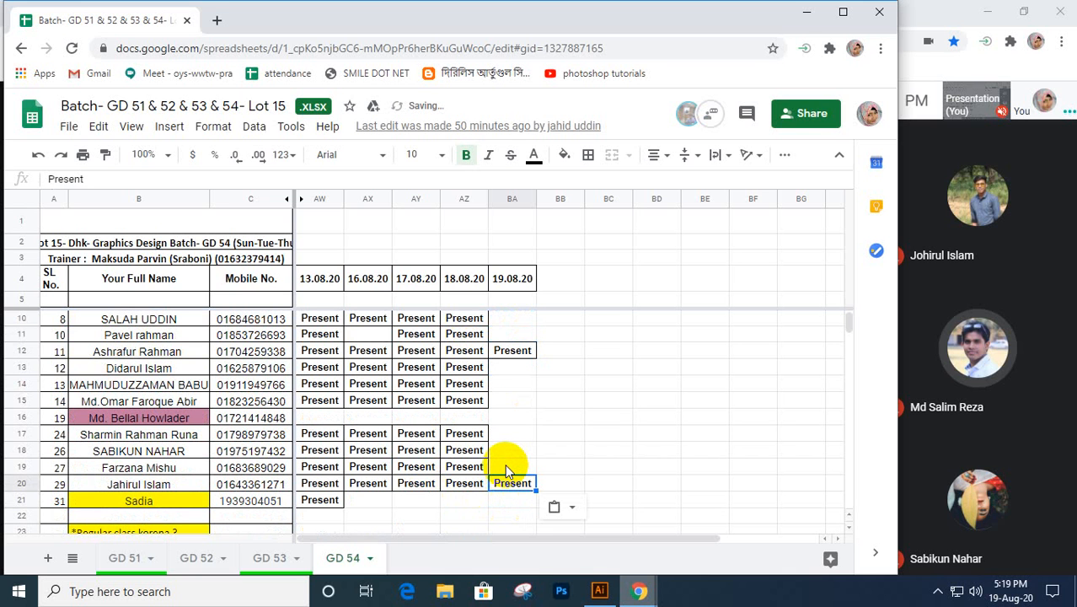
- Switch back to the Google Meet call and examine its full participant list
{"action": "left_click", "coordinate": [508, 468]}
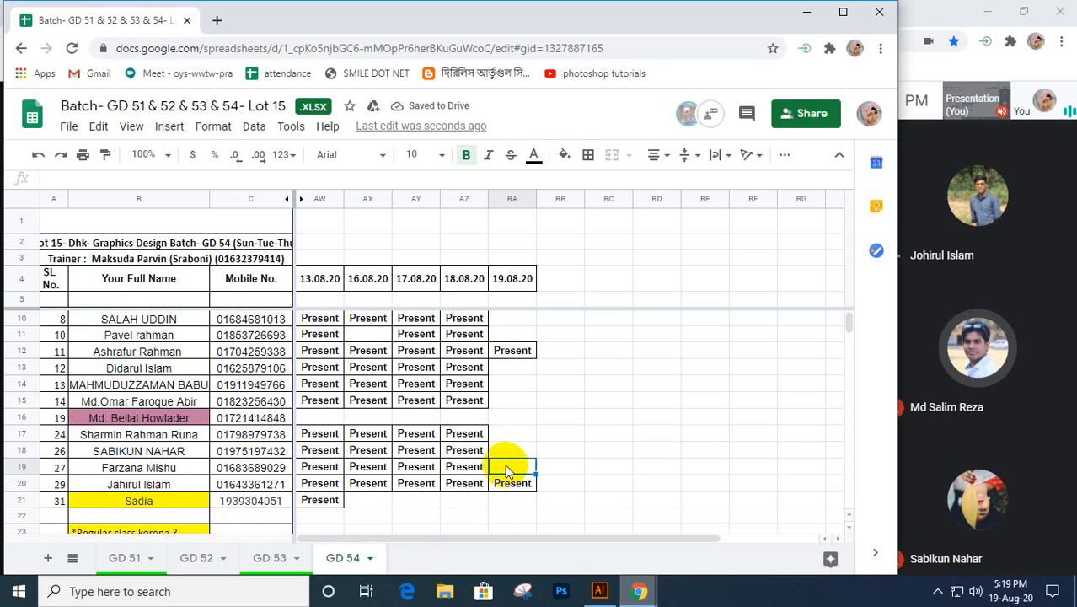
{"action": "left_click", "coordinate": [942, 14]}
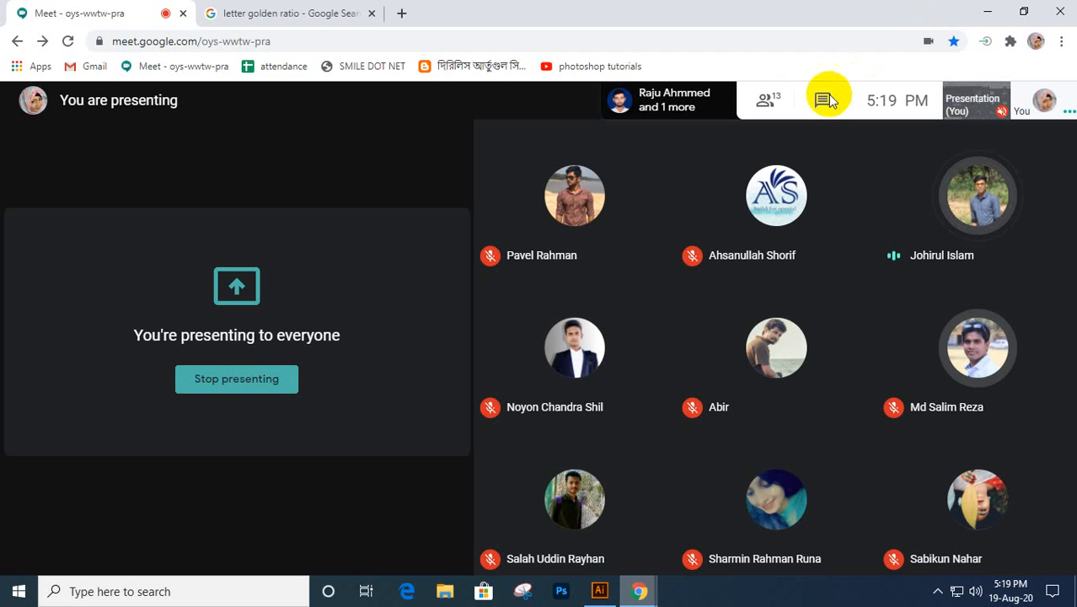
{"action": "left_click", "coordinate": [765, 102]}
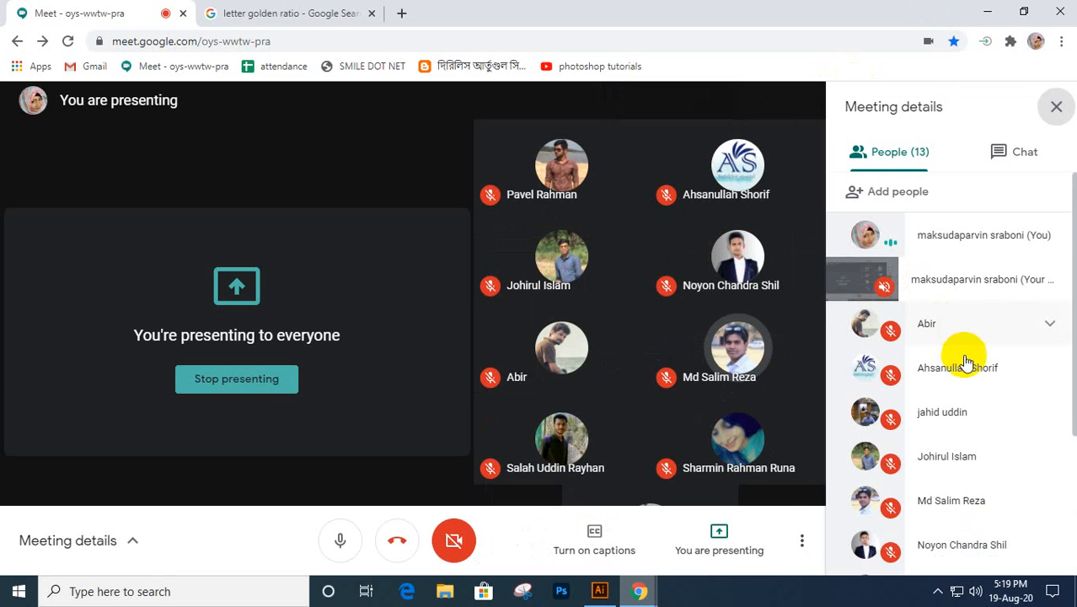
{"action": "scroll", "coordinate": [986, 366], "scroll_direction": "down", "scroll_amount": 1}
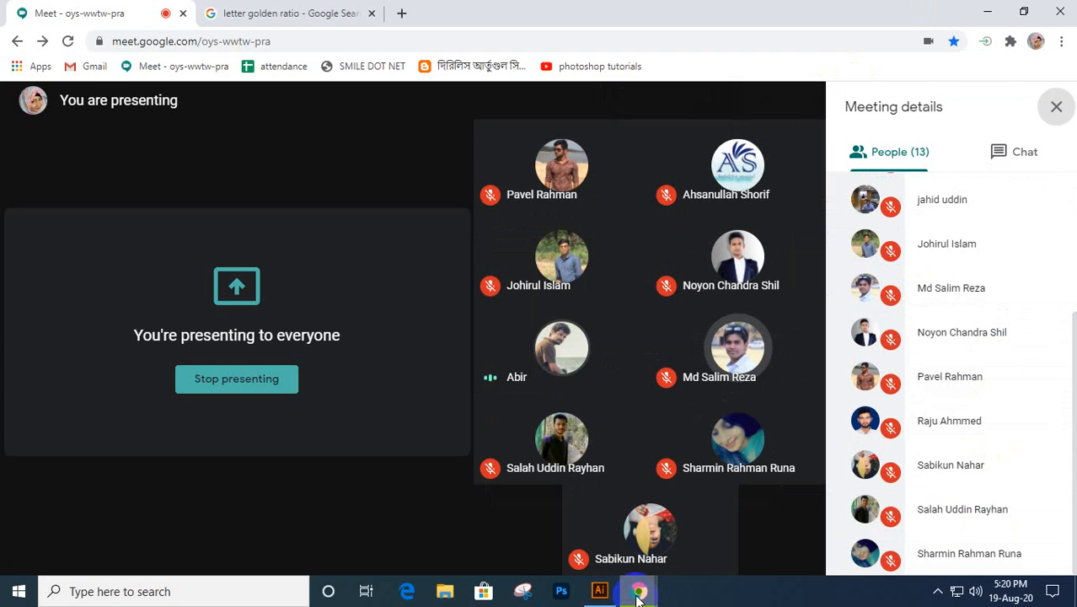
- Return to the attendance spreadsheet and paste "Present" into cells BA18 and BA17 for 19.08.20
{"action": "left_click", "coordinate": [638, 593]}
{"action": "left_click", "coordinate": [629, 529]}
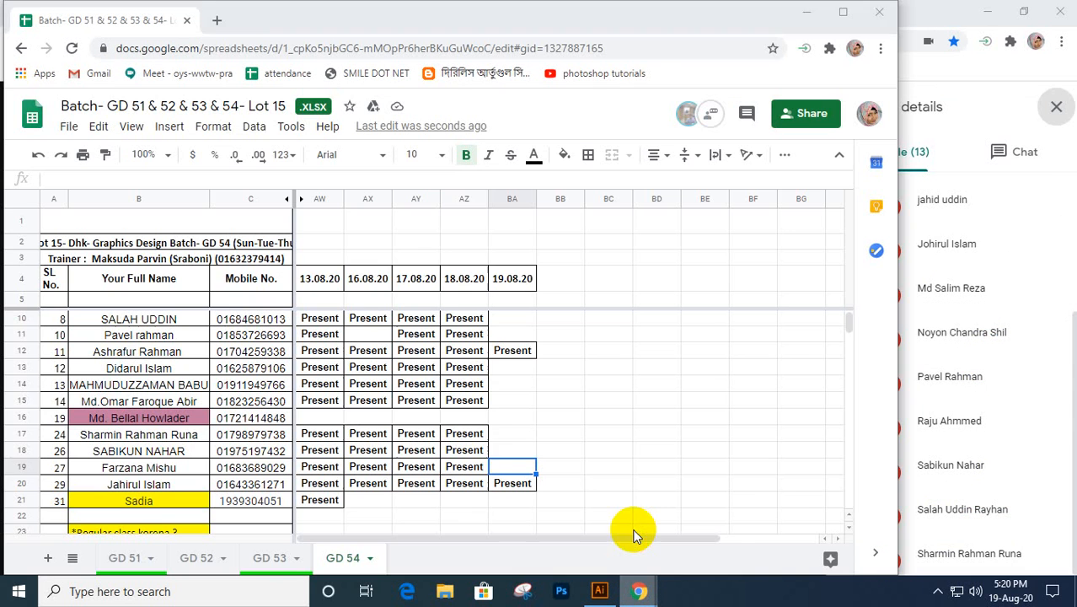
{"action": "left_click", "coordinate": [504, 451]}
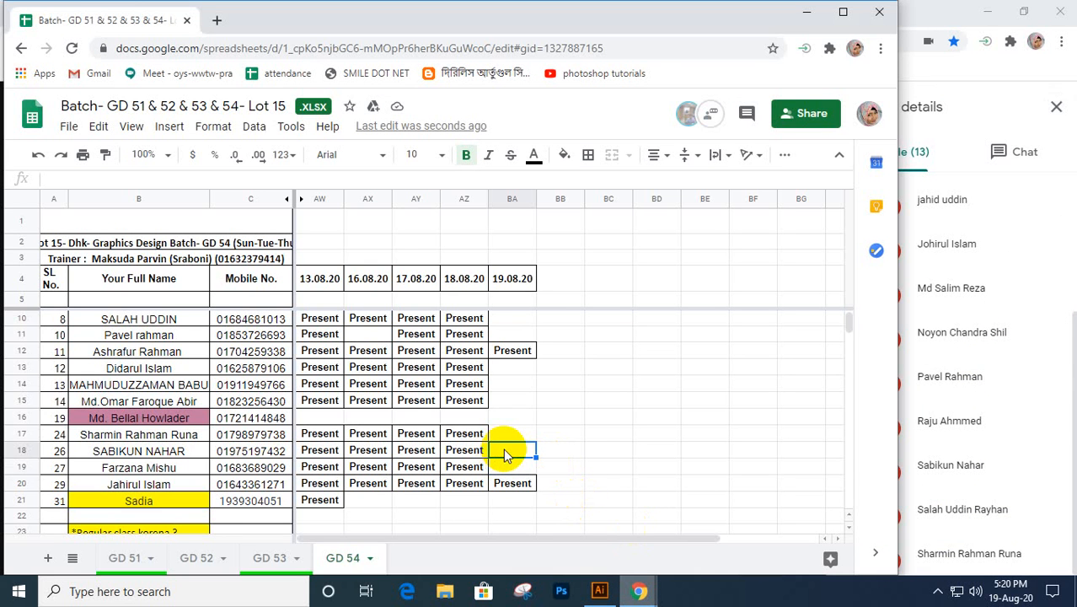
{"action": "key", "text": "ctrl+v"}
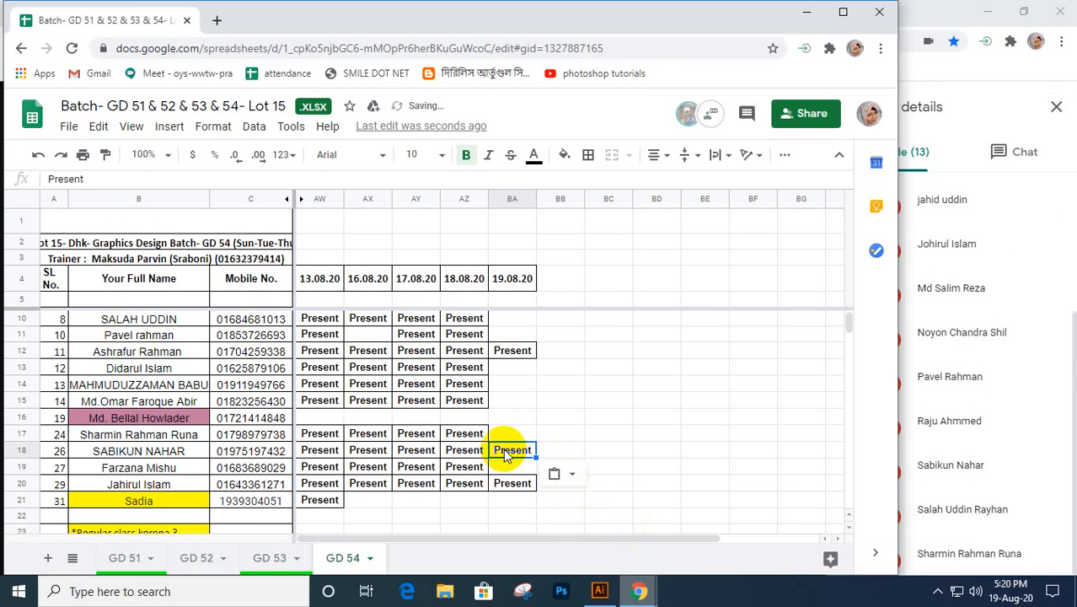
{"action": "left_click", "coordinate": [512, 433]}
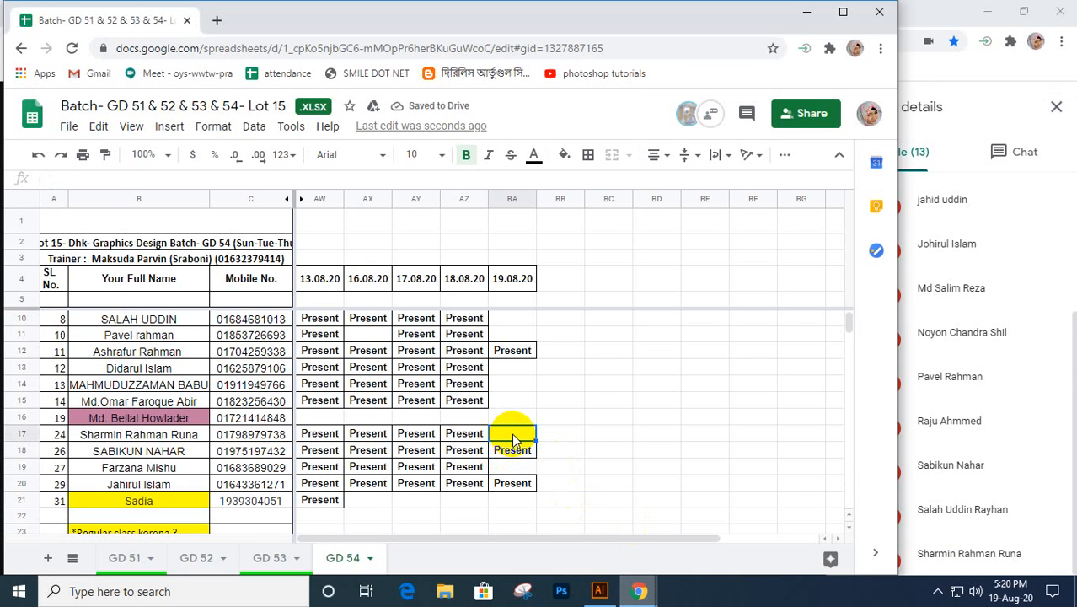
{"action": "key", "text": "ctrl+v"}
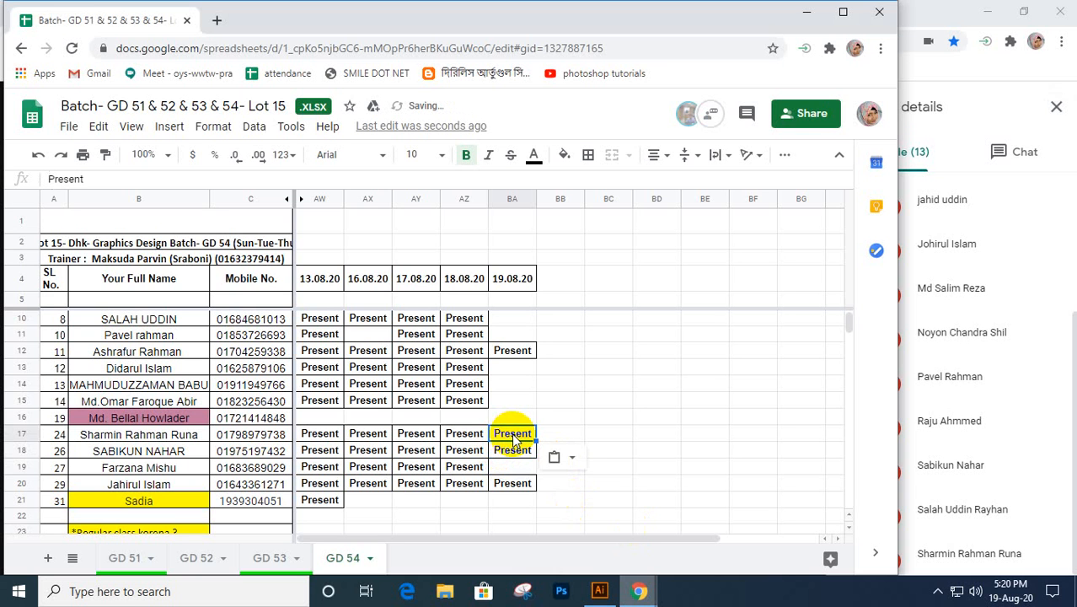
- Paste "Present" into cells BA15, BA11 and BA10 of the GD 54 sheet for the 19.08.20 attendance
{"action": "left_click", "coordinate": [510, 399]}
{"action": "key", "text": "ctrl+v"}
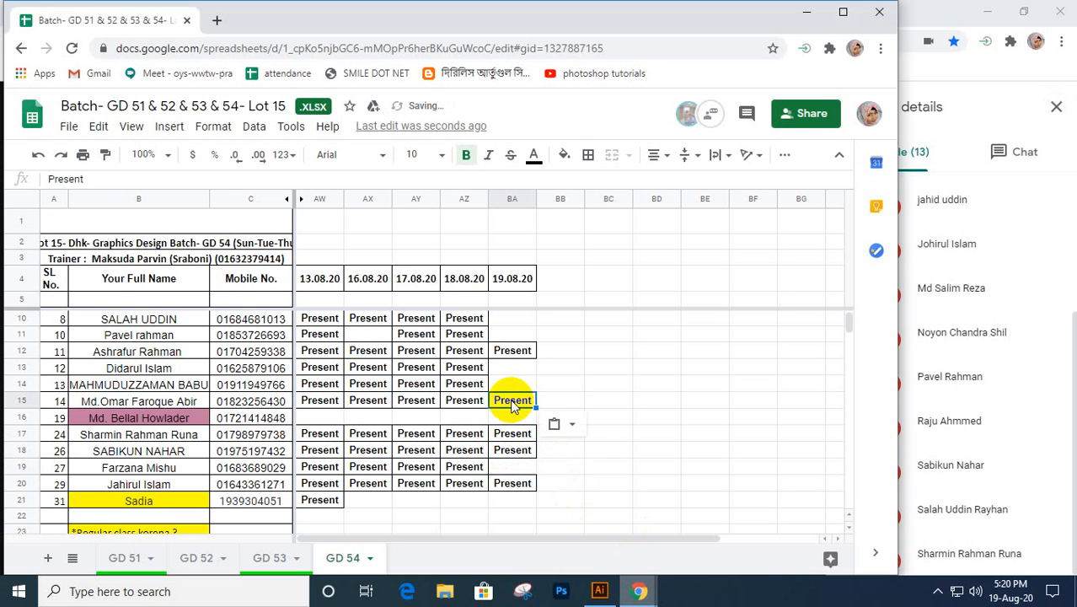
{"action": "left_click", "coordinate": [509, 374]}
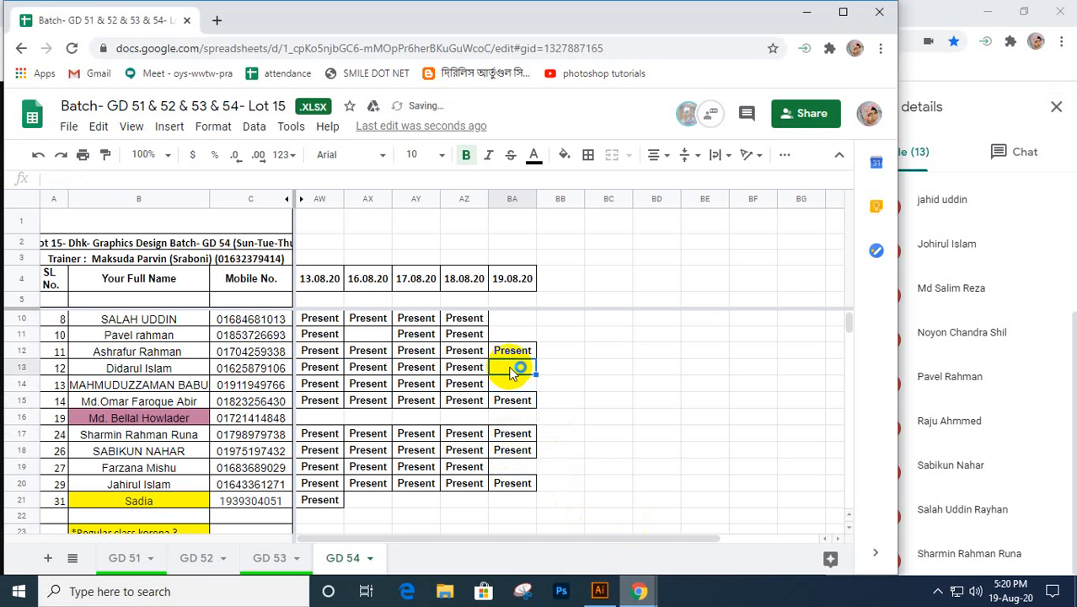
{"action": "left_click", "coordinate": [511, 337]}
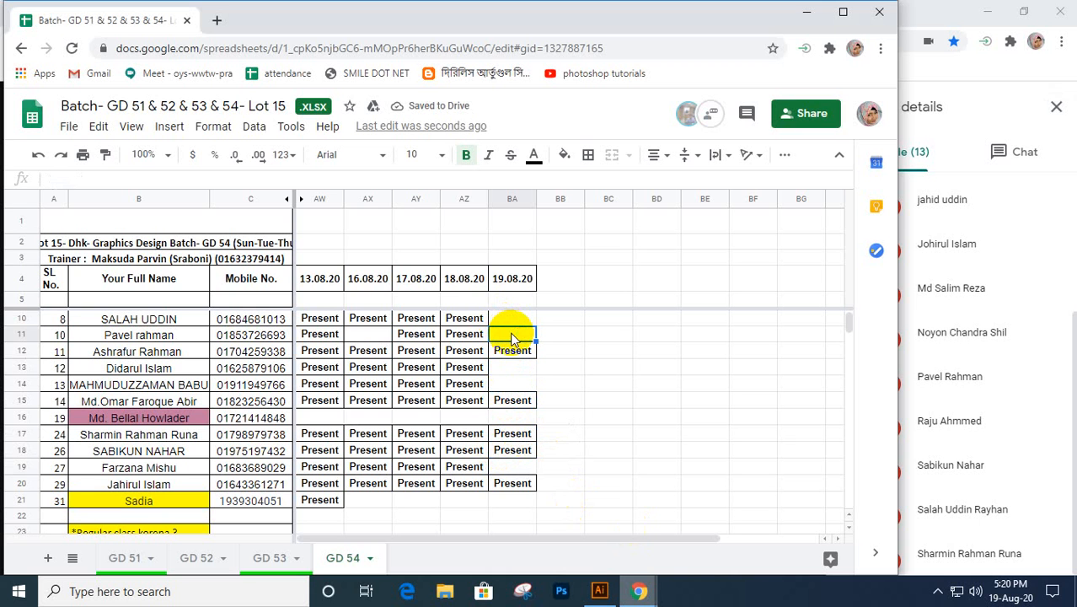
{"action": "scroll", "coordinate": [515, 341], "scroll_direction": "up", "scroll_amount": 1}
{"action": "key", "text": "ctrl+v"}
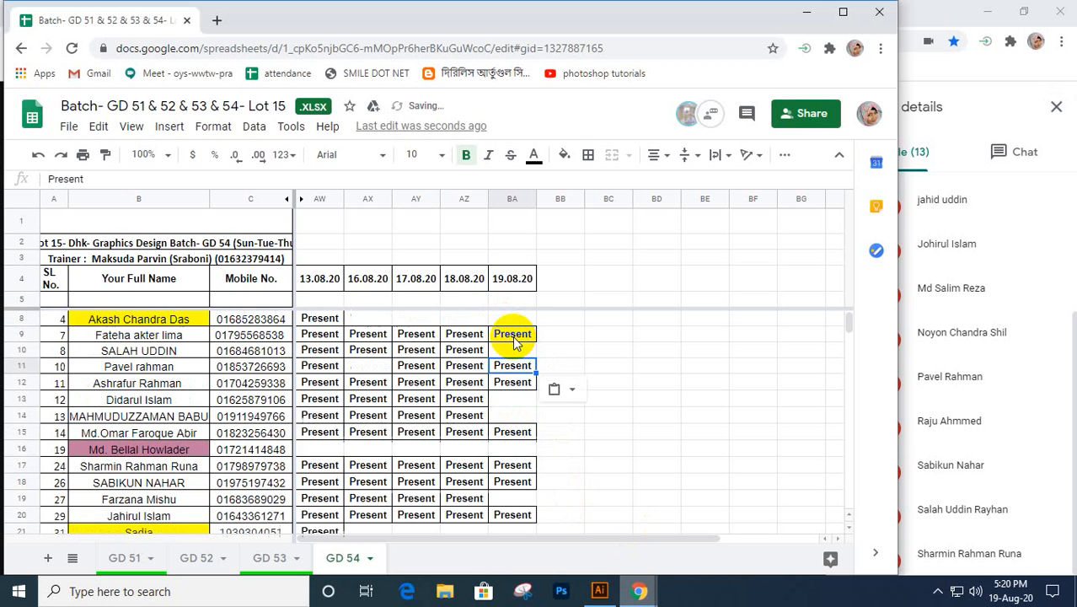
{"action": "left_click", "coordinate": [517, 352]}
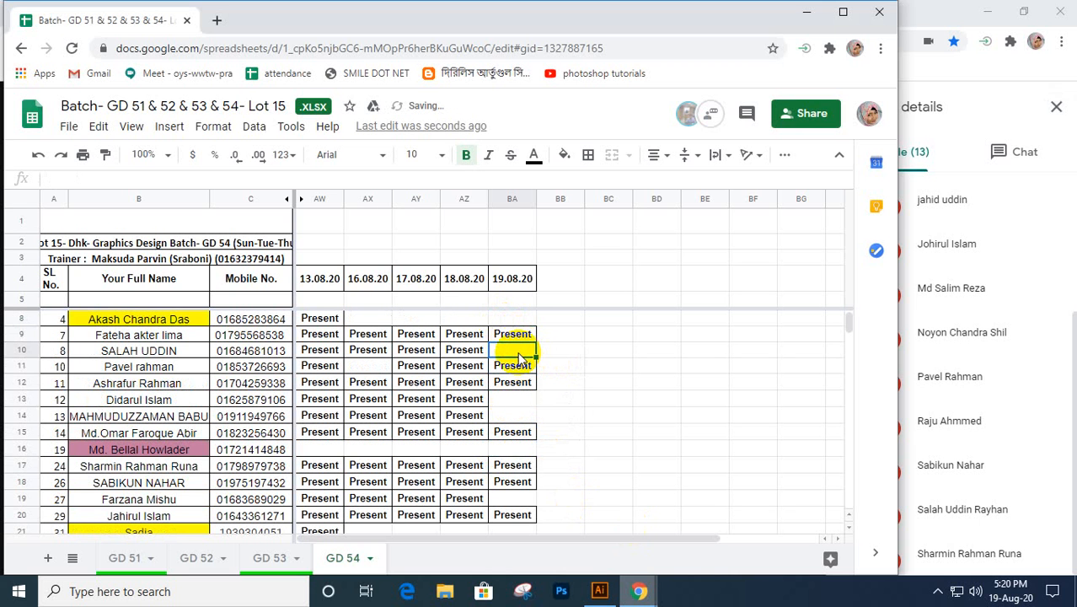
{"action": "key", "text": "ctrl+v"}
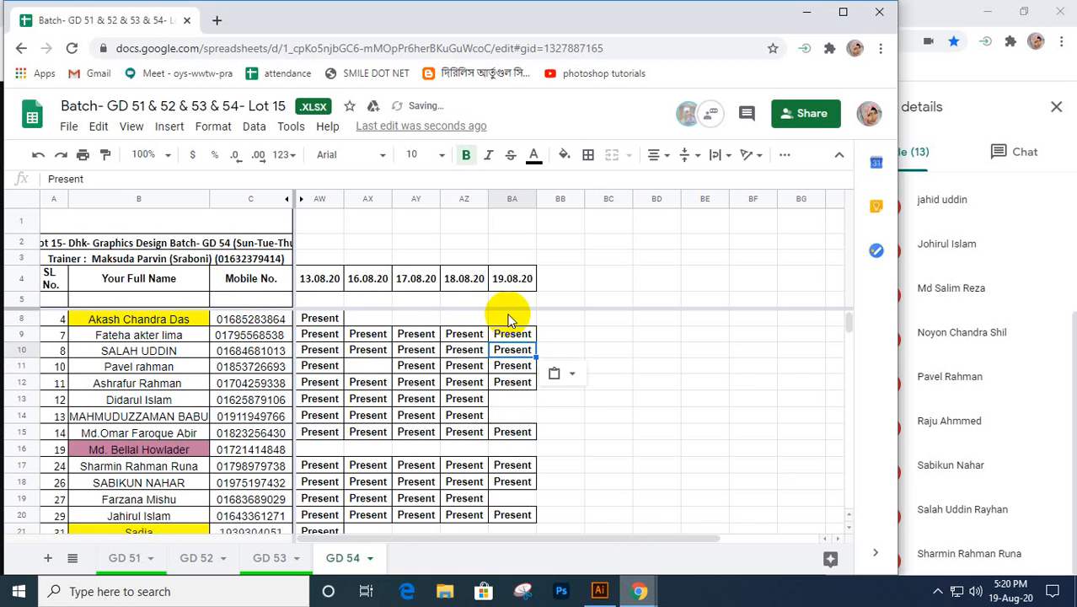
{"action": "left_click", "coordinate": [506, 316]}
{"action": "scroll", "coordinate": [505, 313], "scroll_direction": "up", "scroll_amount": 1}
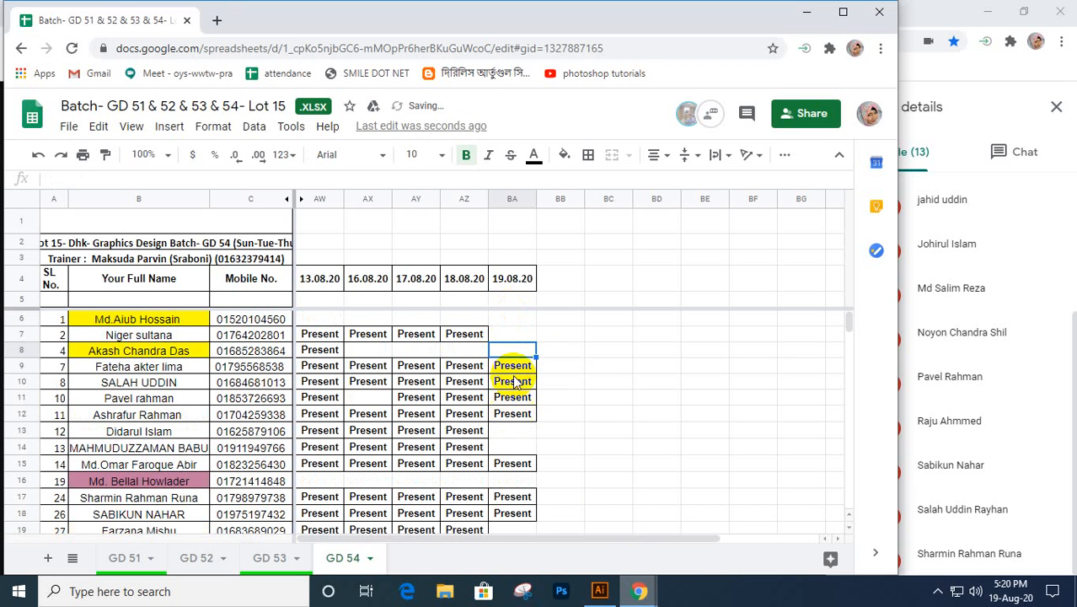
{"action": "left_click", "coordinate": [513, 335]}
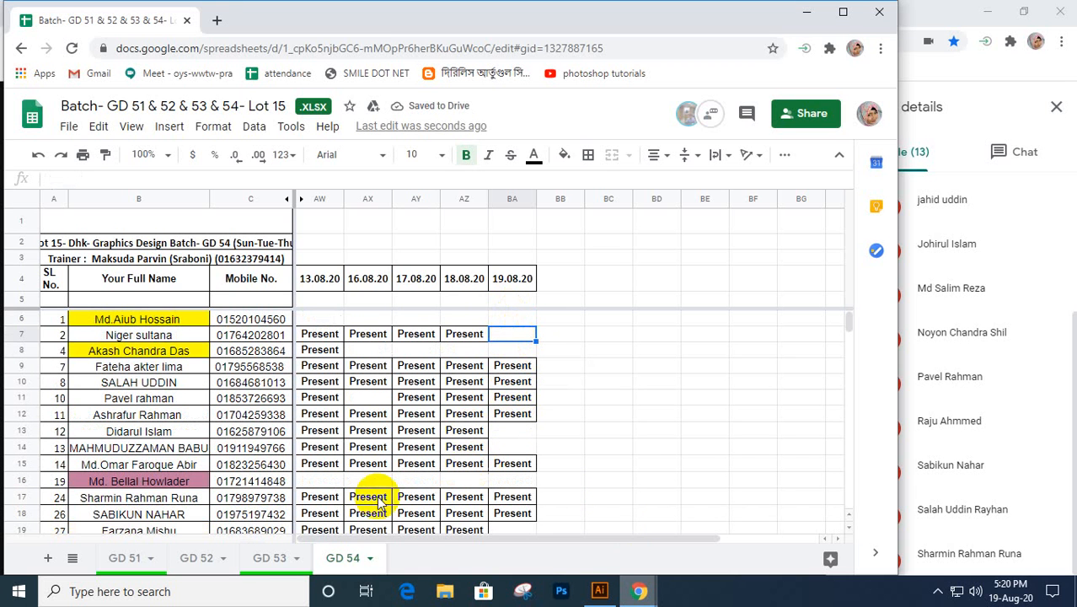
- Open the GD 53 sheet and paste "Present" into cell AZ6 for 19.08.20
{"action": "left_click", "coordinate": [268, 557]}
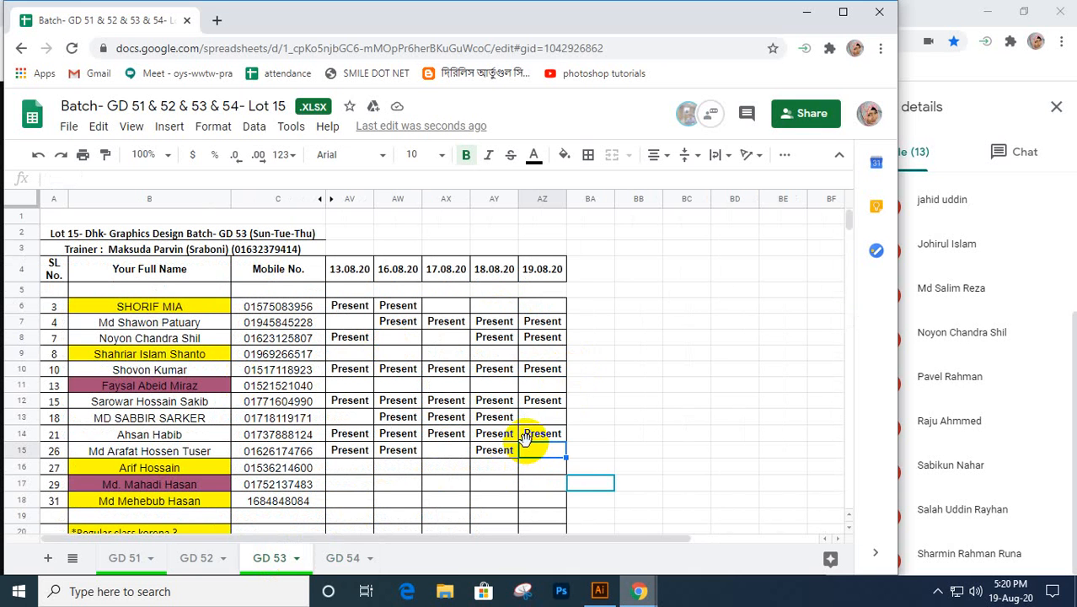
{"action": "left_click", "coordinate": [540, 306]}
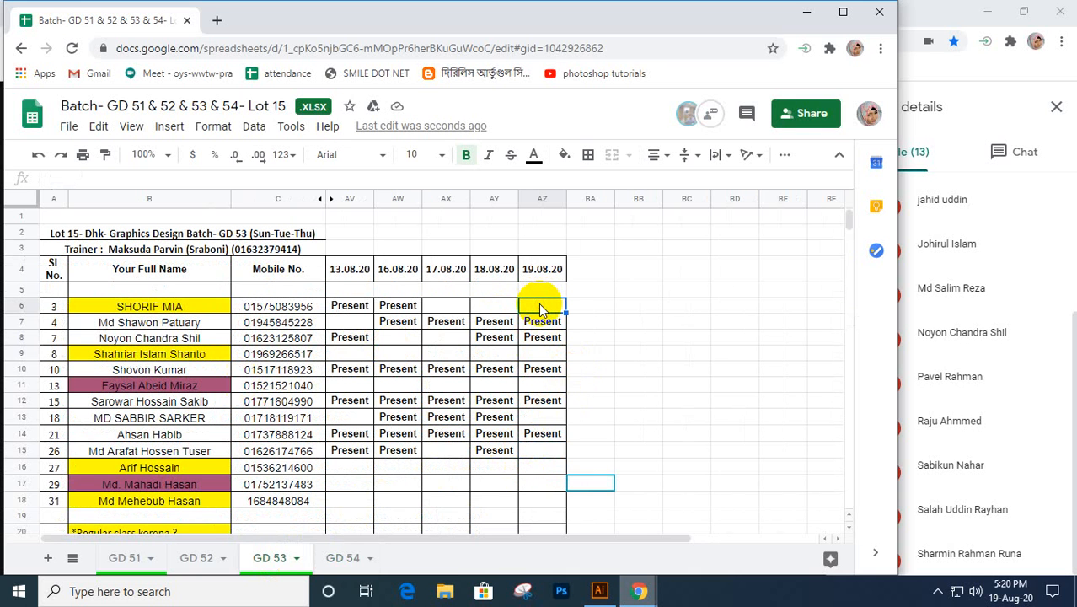
{"action": "key", "text": "ctrl+v"}
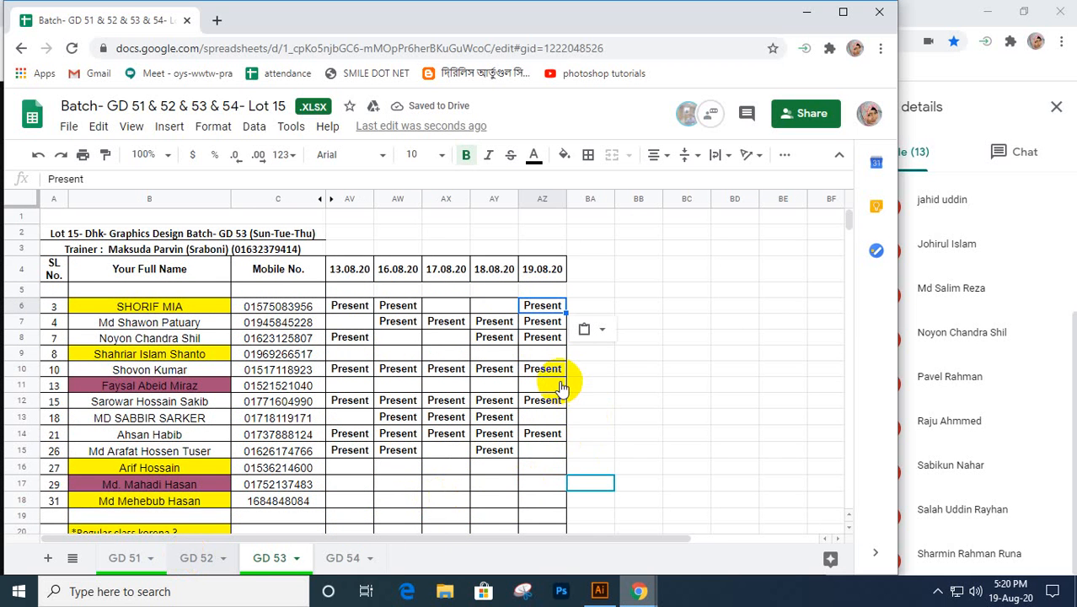
- Review the 19.08.20 attendance in the GD 52 and GD 51 sheets and compare it with the meeting's participant list
{"action": "key", "text": "ctrl+shift+Page_Up"}
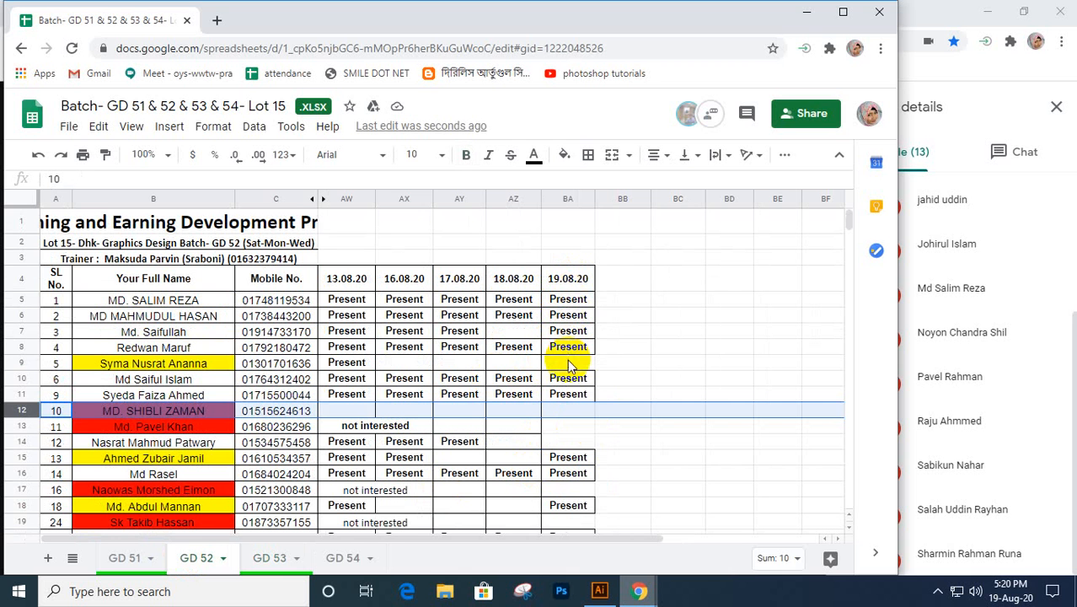
{"action": "scroll", "coordinate": [574, 410], "scroll_direction": "down", "scroll_amount": 1}
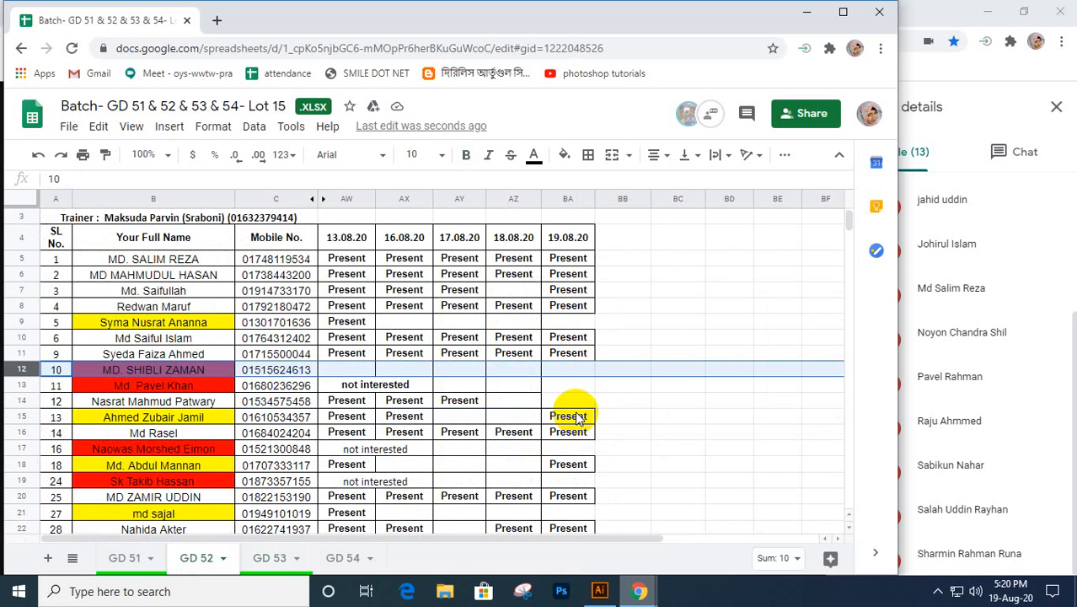
{"action": "scroll", "coordinate": [576, 417], "scroll_direction": "down", "scroll_amount": 1}
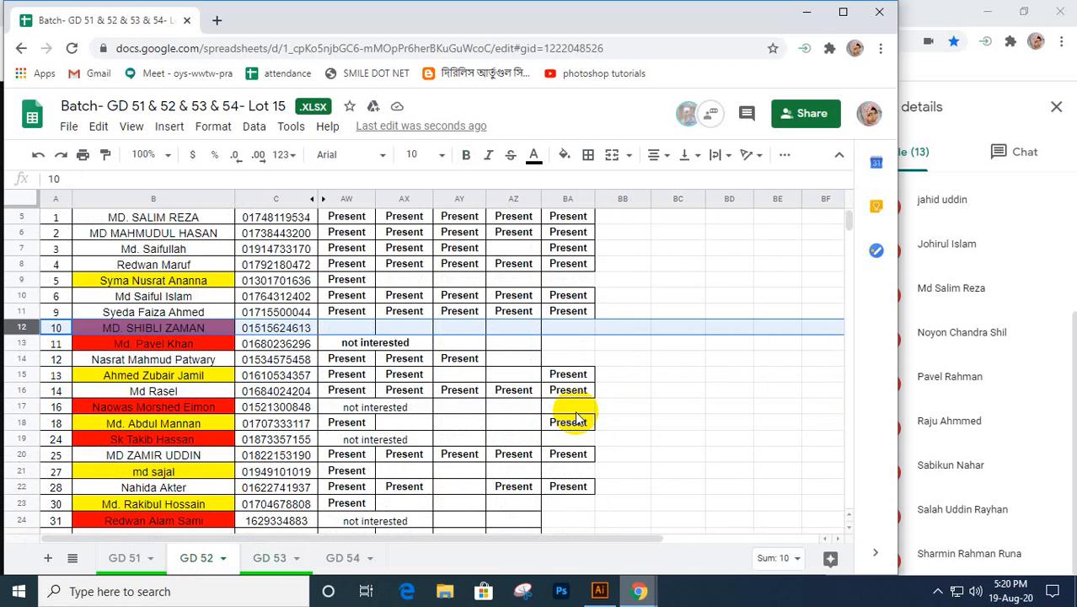
{"action": "scroll", "coordinate": [577, 417], "scroll_direction": "down", "scroll_amount": 1}
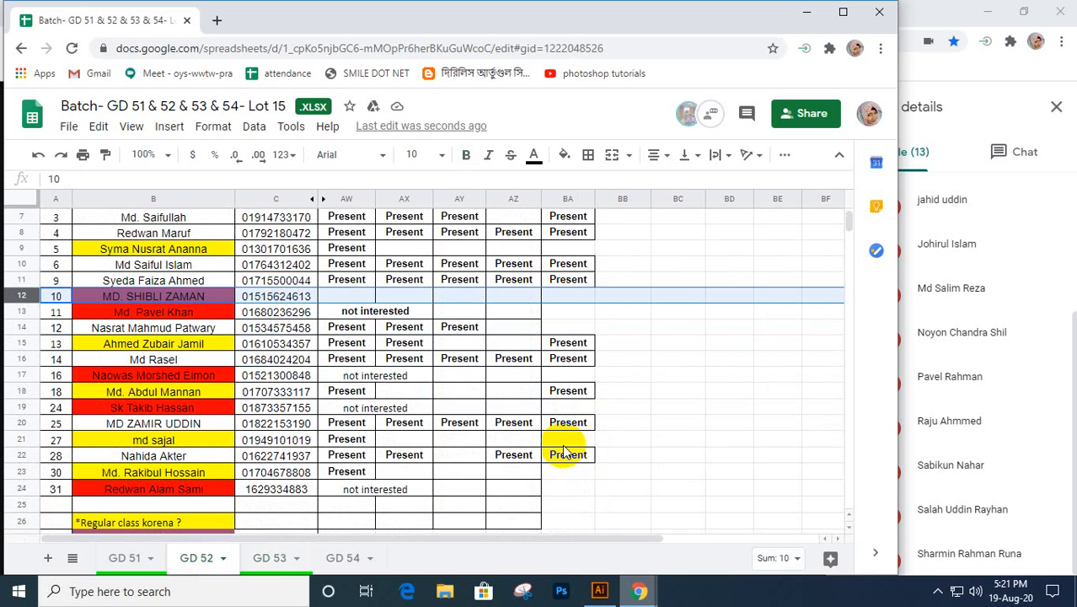
{"action": "scroll", "coordinate": [555, 472], "scroll_direction": "up", "scroll_amount": 3}
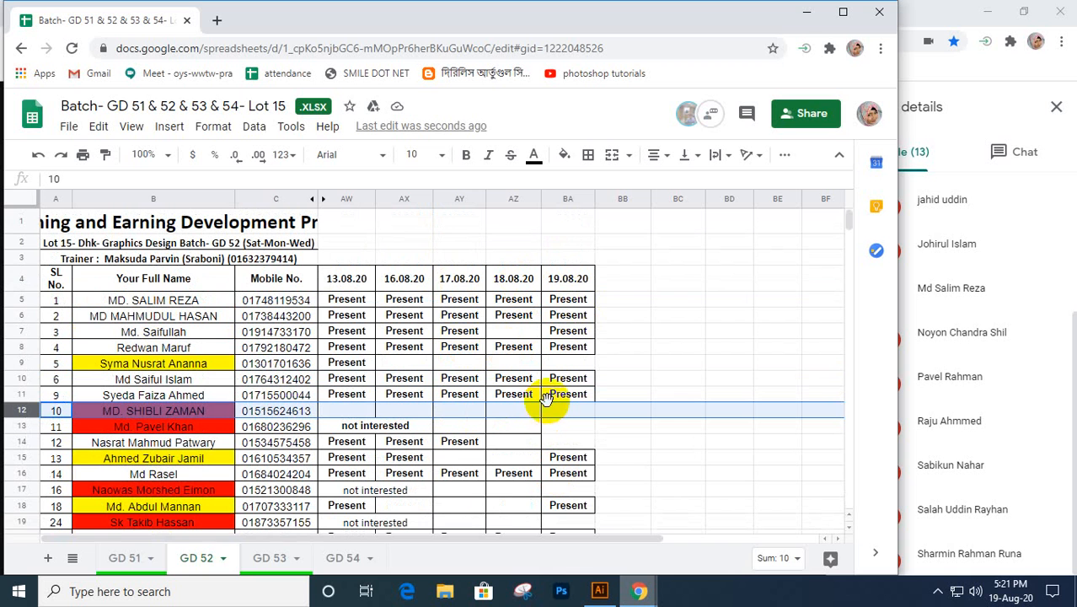
{"action": "left_click", "coordinate": [124, 559]}
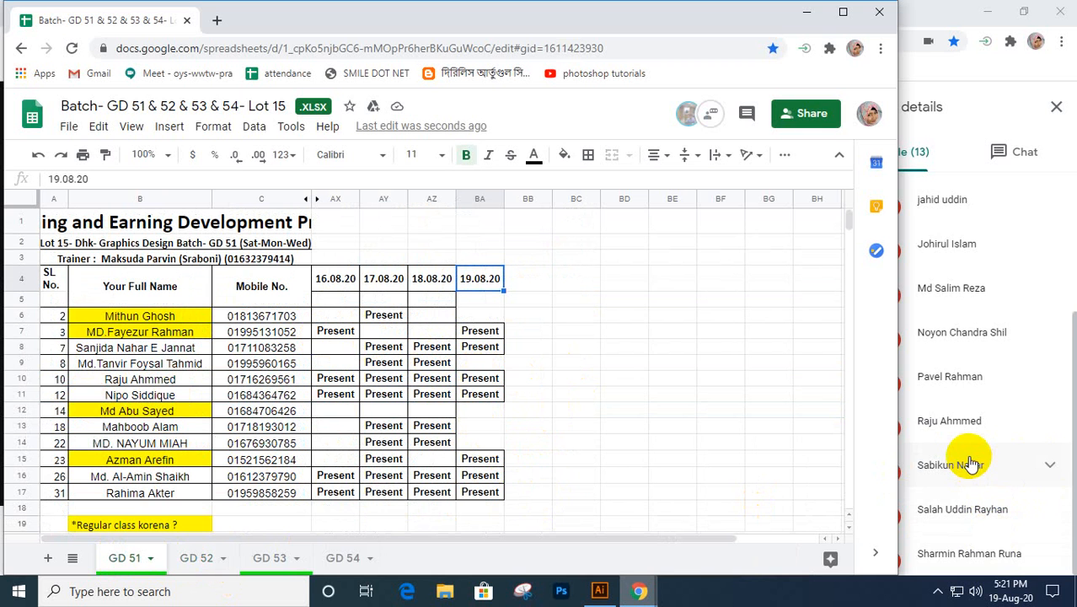
{"action": "scroll", "coordinate": [970, 464], "scroll_direction": "up", "scroll_amount": 3}
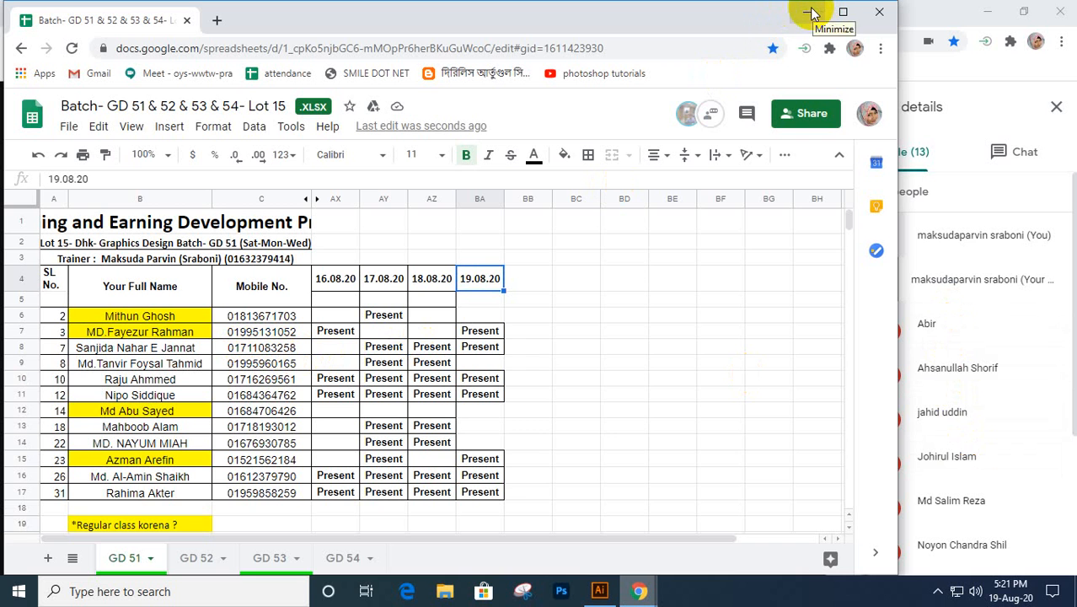
{"action": "scroll", "coordinate": [908, 241], "scroll_direction": "down", "scroll_amount": 2}
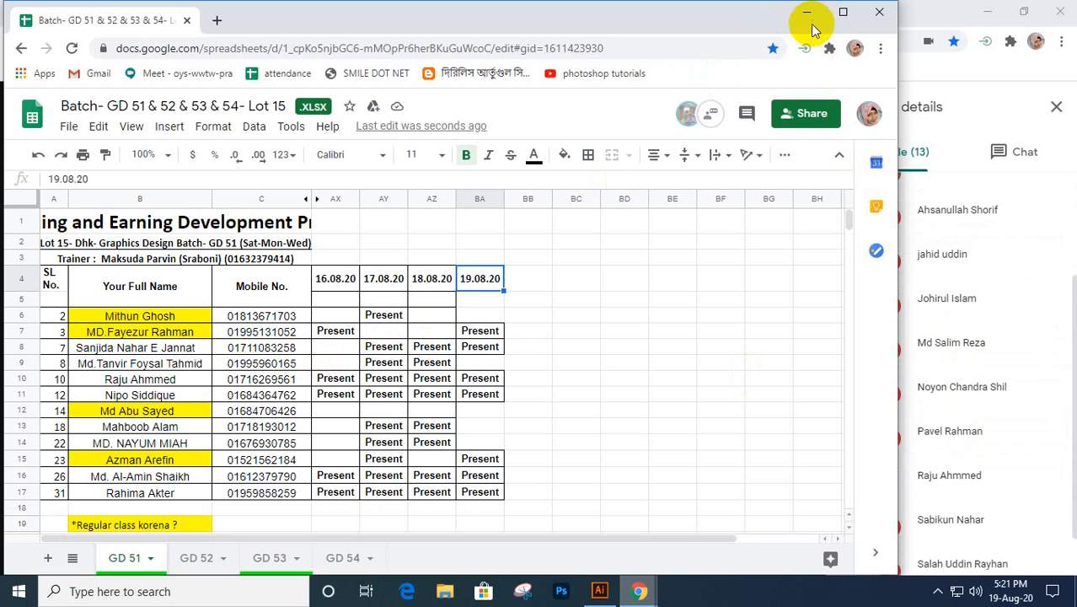
- Minimize the attendance spreadsheet, check the participant list in the Google Meet call and close the meeting details
{"action": "left_click", "coordinate": [808, 20]}
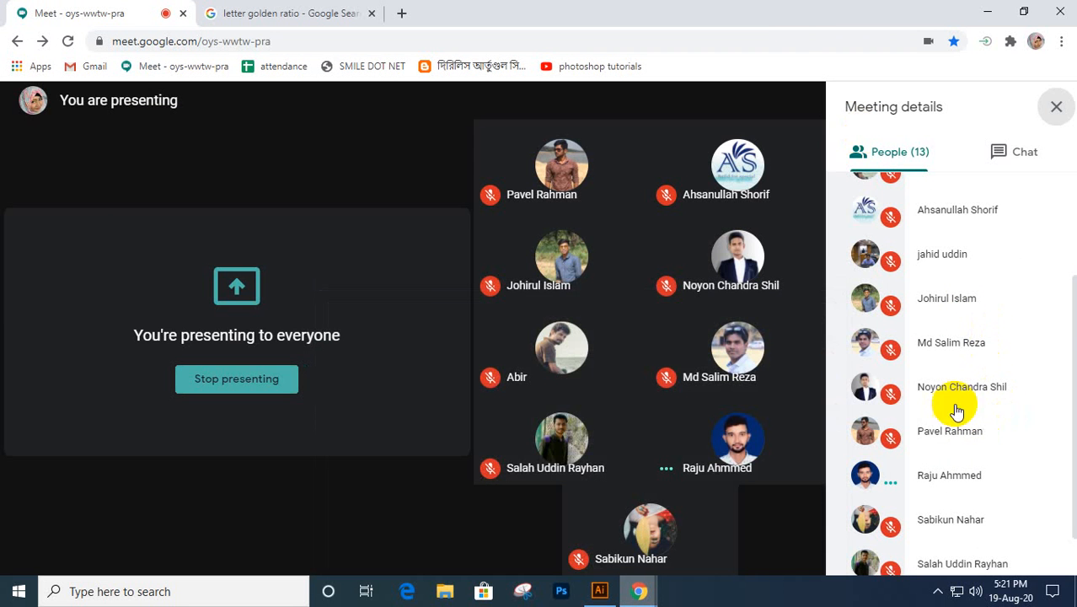
{"action": "scroll", "coordinate": [957, 411], "scroll_direction": "up", "scroll_amount": 3}
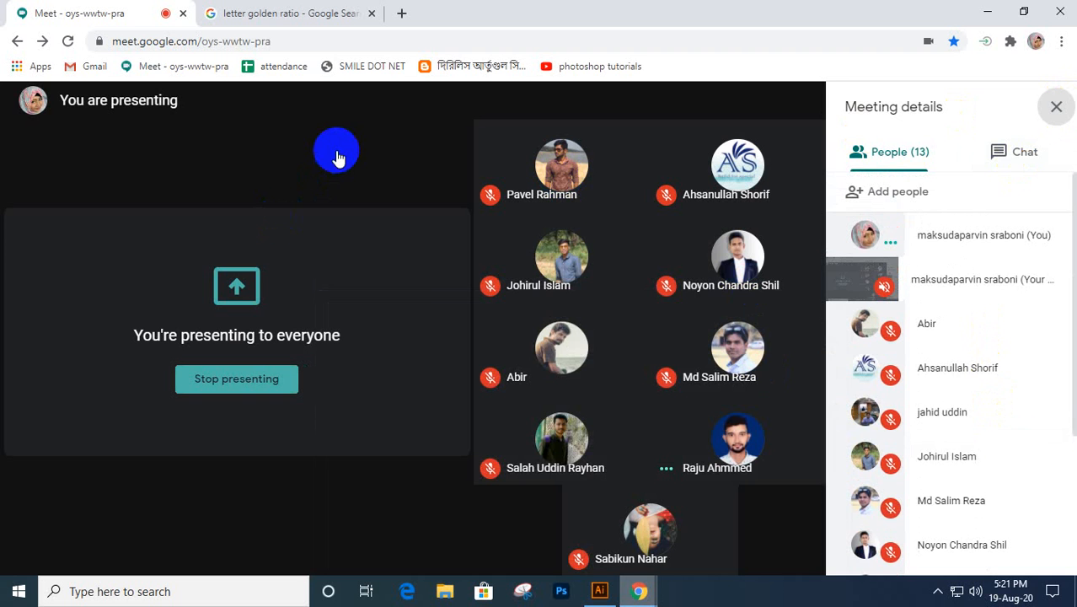
{"action": "left_click", "coordinate": [335, 152]}
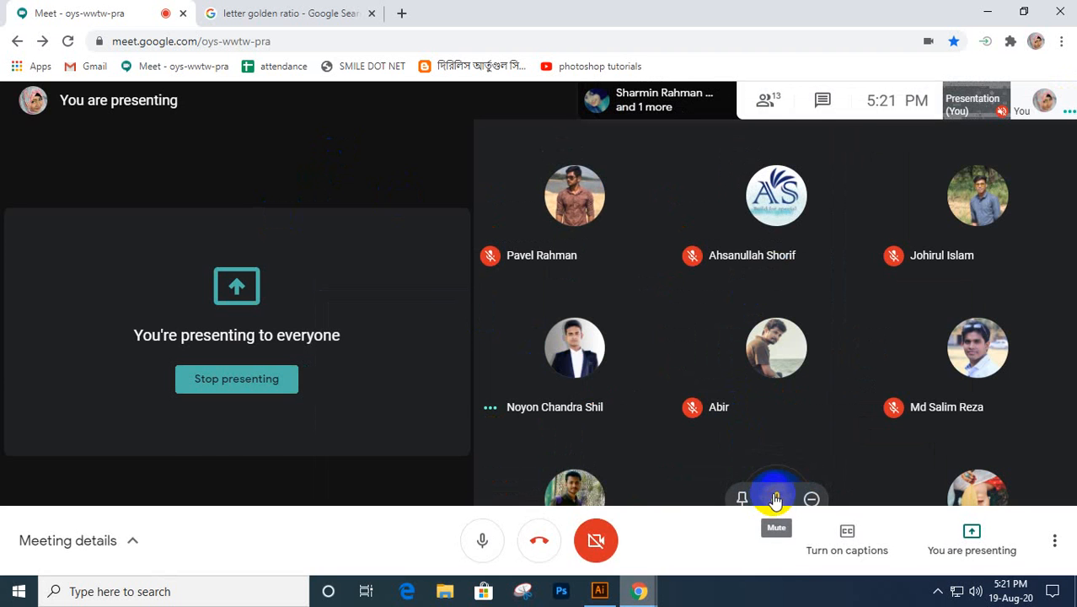
- Try to mute the unmuted participant and stop presenting the screen in the meeting
{"action": "left_click", "coordinate": [775, 500]}
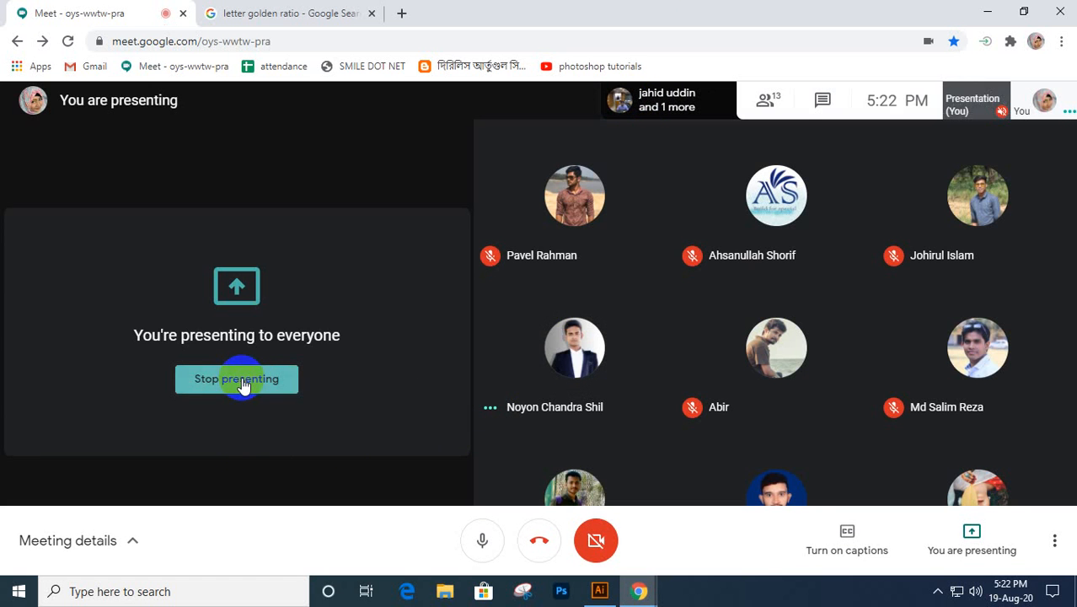
{"action": "left_click", "coordinate": [242, 379]}
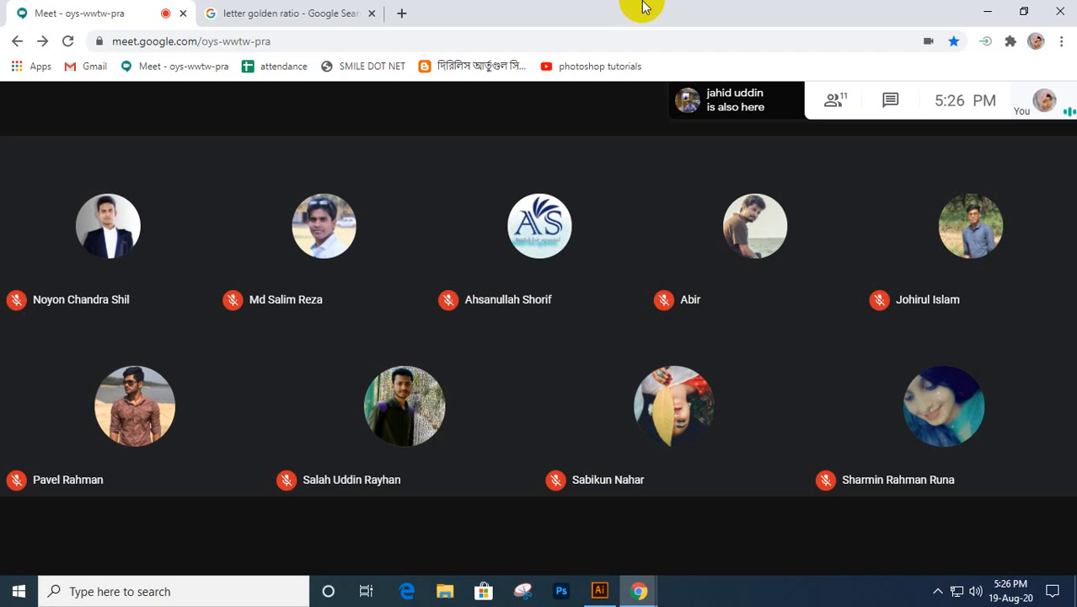
- Present the entire screen to the meeting again and hide the screen-sharing notice
{"action": "mouse_move", "coordinate": [870, 552]}
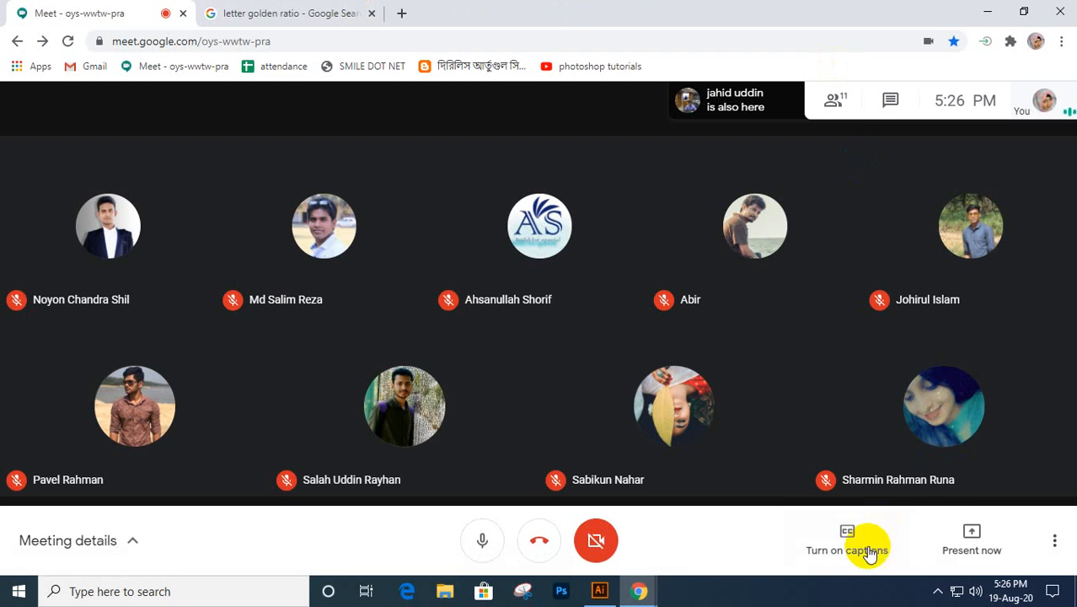
{"action": "left_click", "coordinate": [986, 543]}
{"action": "left_click", "coordinate": [929, 403]}
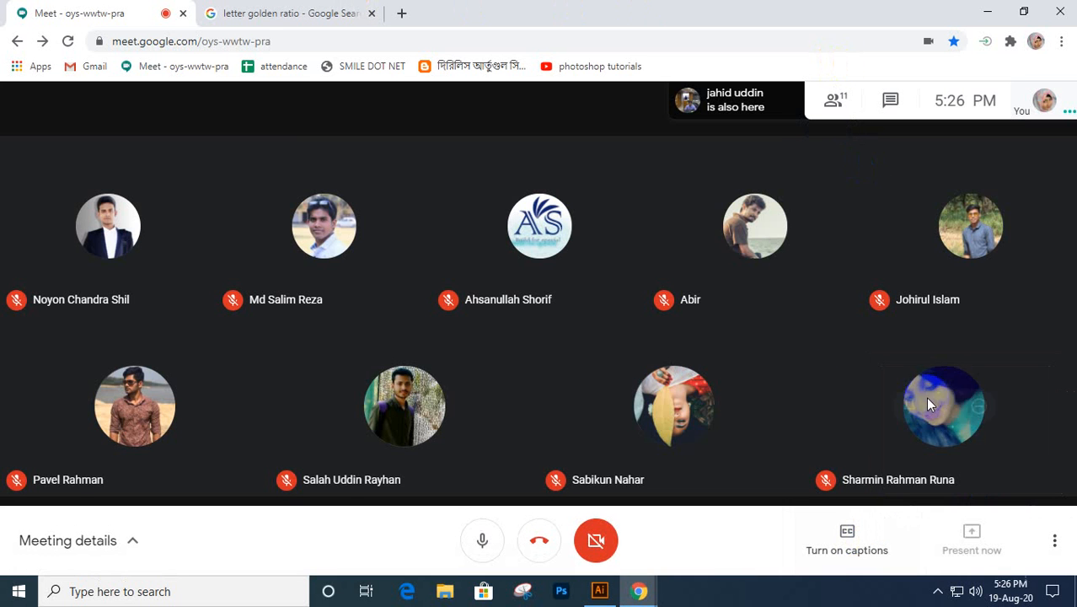
{"action": "left_click", "coordinate": [465, 202]}
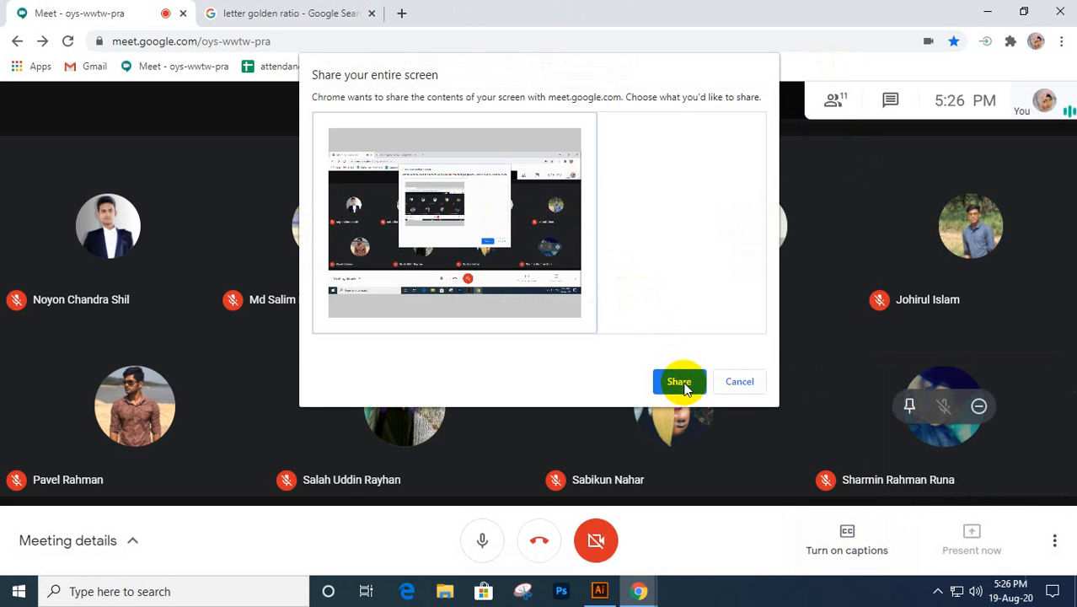
{"action": "left_click", "coordinate": [679, 381]}
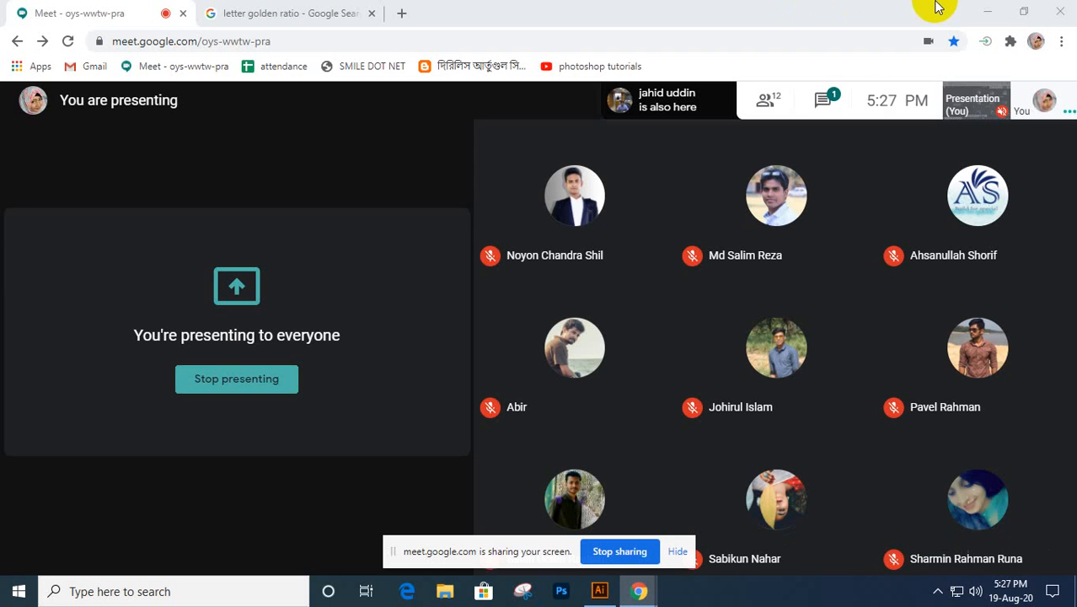
{"action": "left_click", "coordinate": [678, 551]}
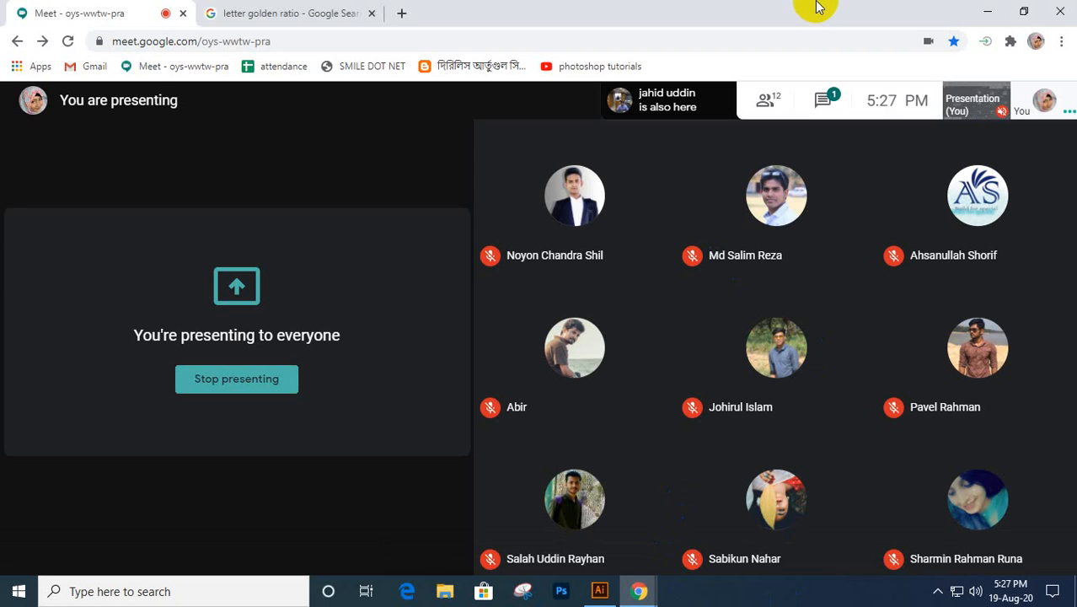
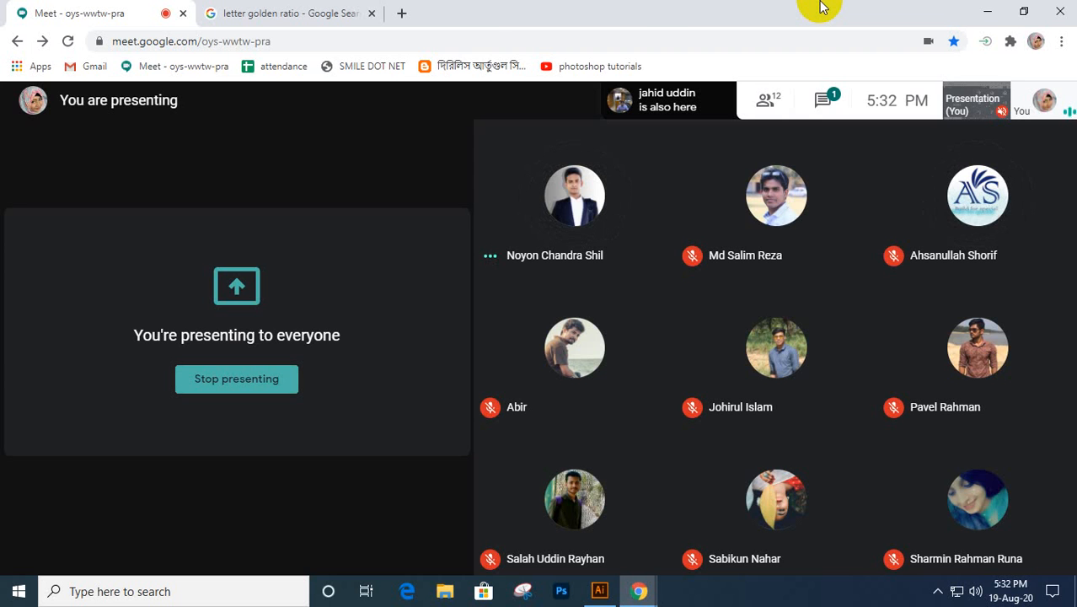
- Open a new browser tab and enter "micro" to look up the Microworkers site
{"action": "left_click", "coordinate": [401, 12]}
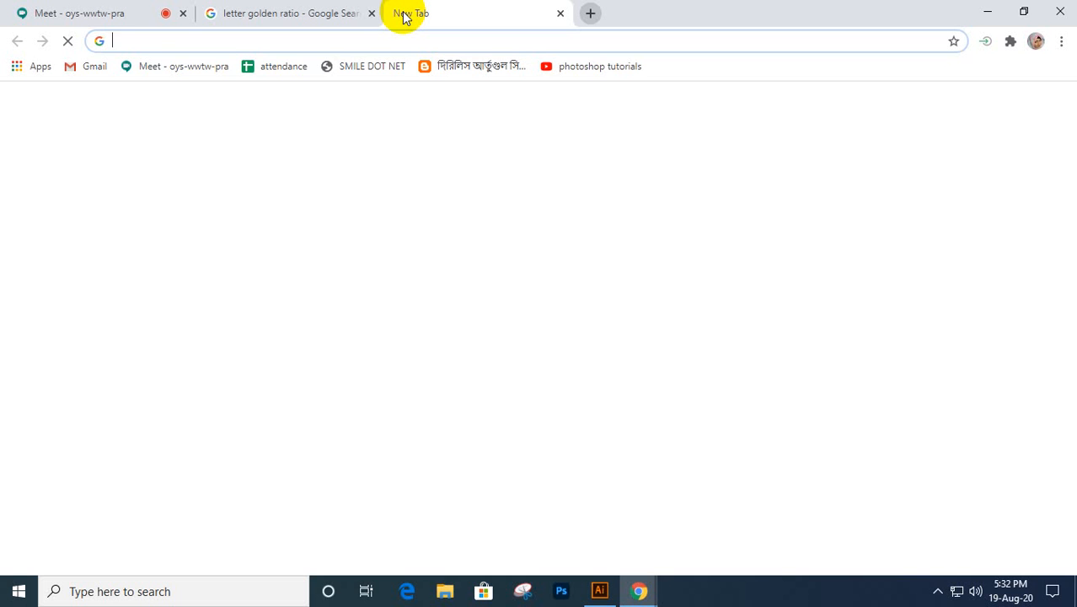
{"action": "type", "text": "micro"}
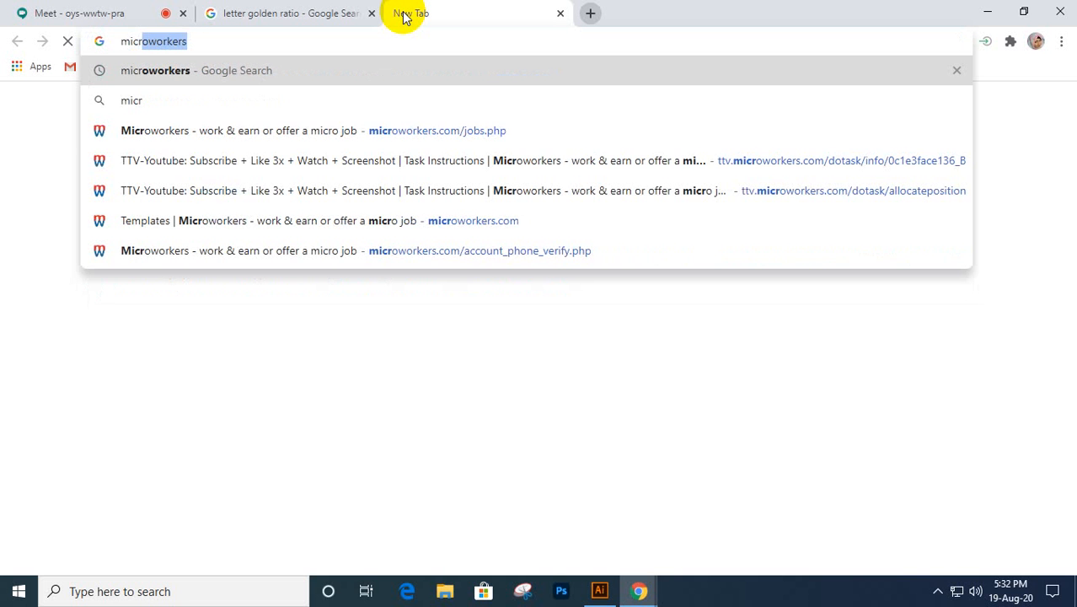